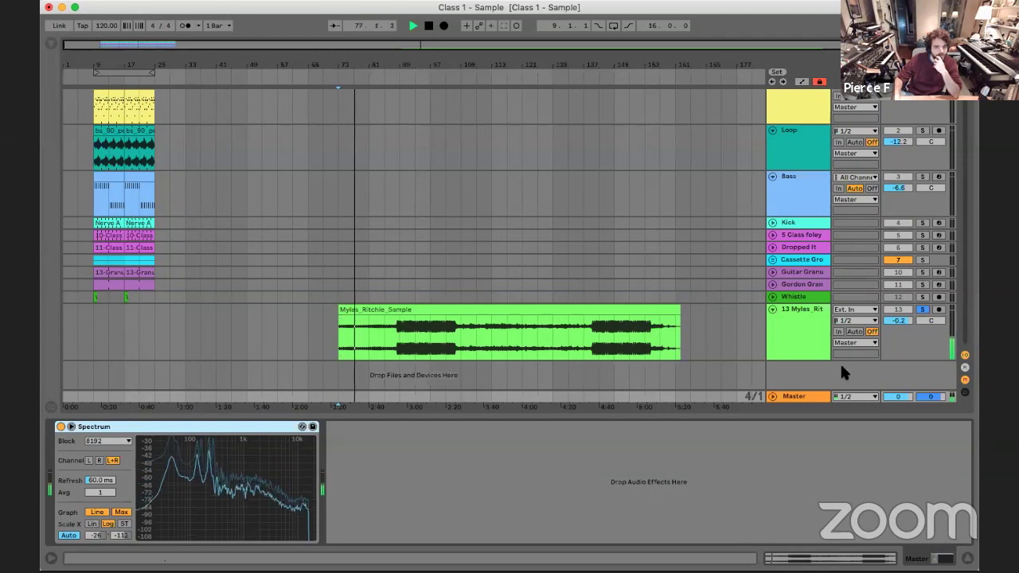
Increase the height of track 13 with the long sample clip and show the Master track's Spectrum
left_click_drag(814, 360, 811, 398)
scroll(773, 272, "down", 3)
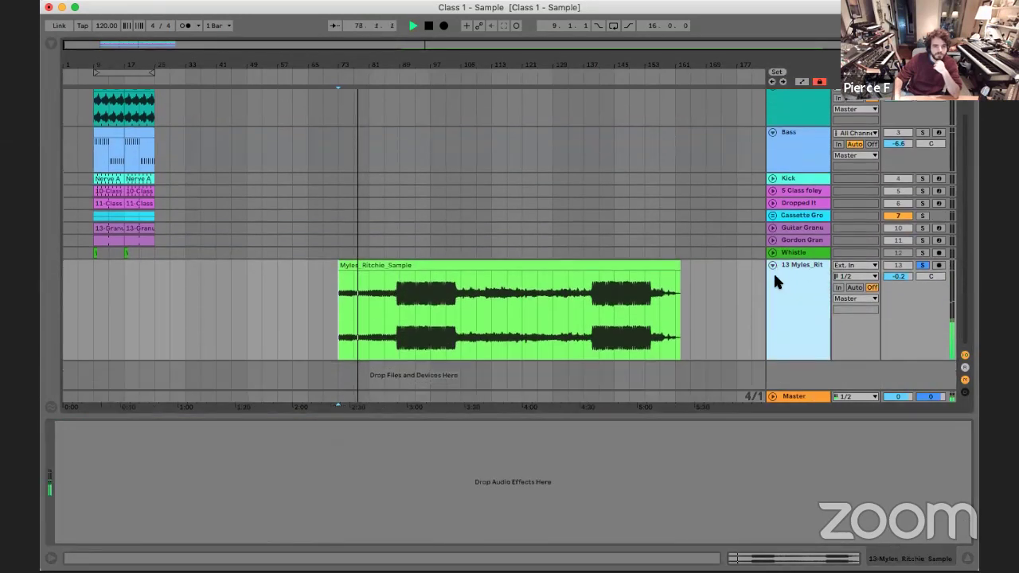
left_click_drag(805, 366, 800, 389)
scroll(822, 289, "down", 2)
left_click(795, 396)
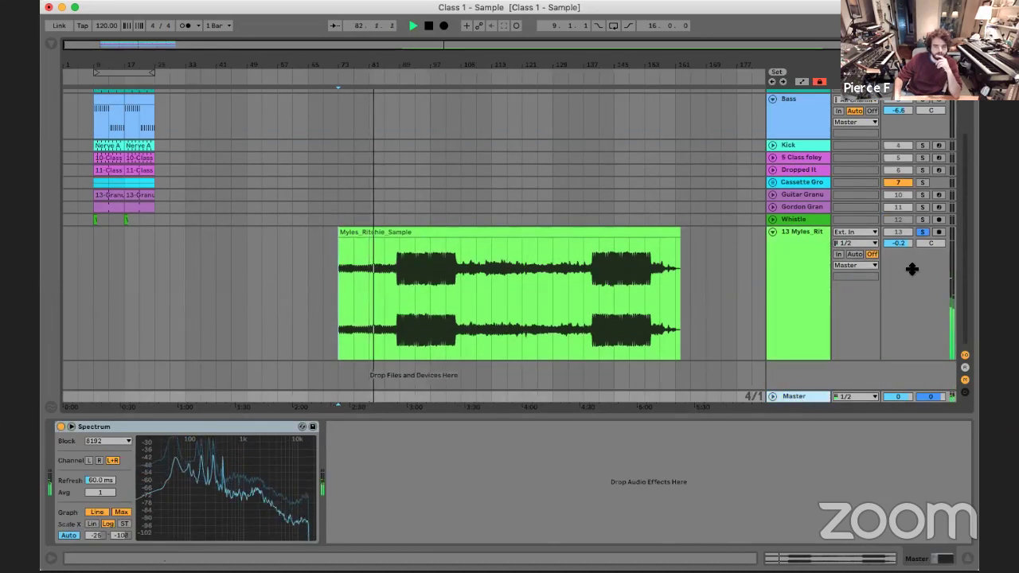
Raise the gain of track 13's sample clip to just under 4 dB and return to the Master track's Spectrum
left_click(554, 228)
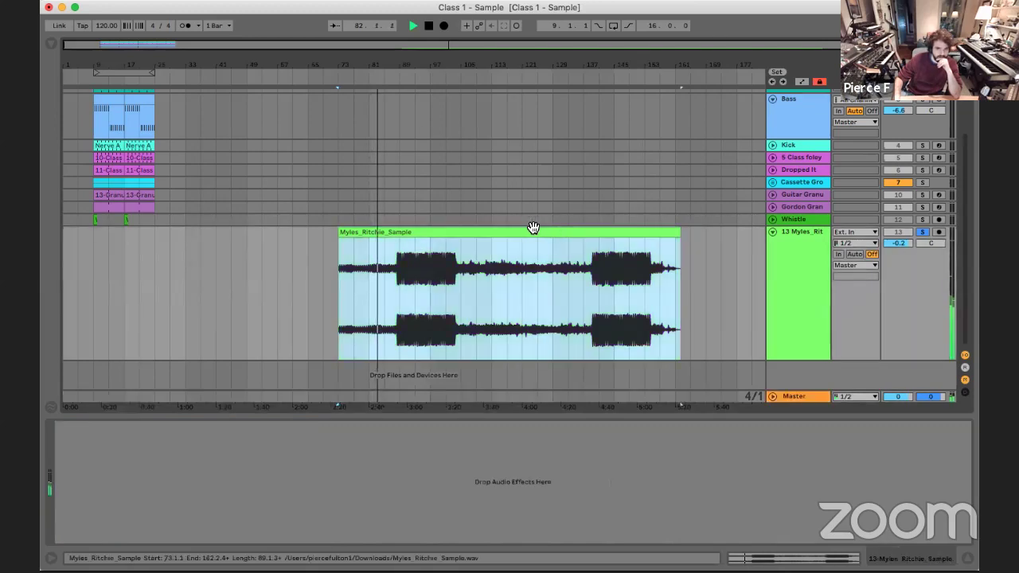
double_click(346, 331)
left_click_drag(153, 417, 154, 410)
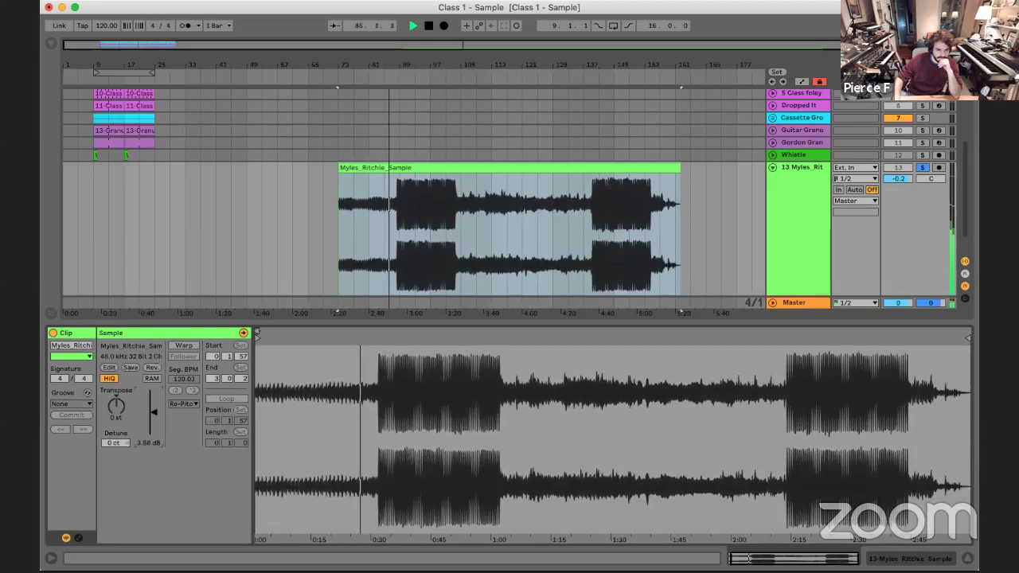
left_click(790, 305)
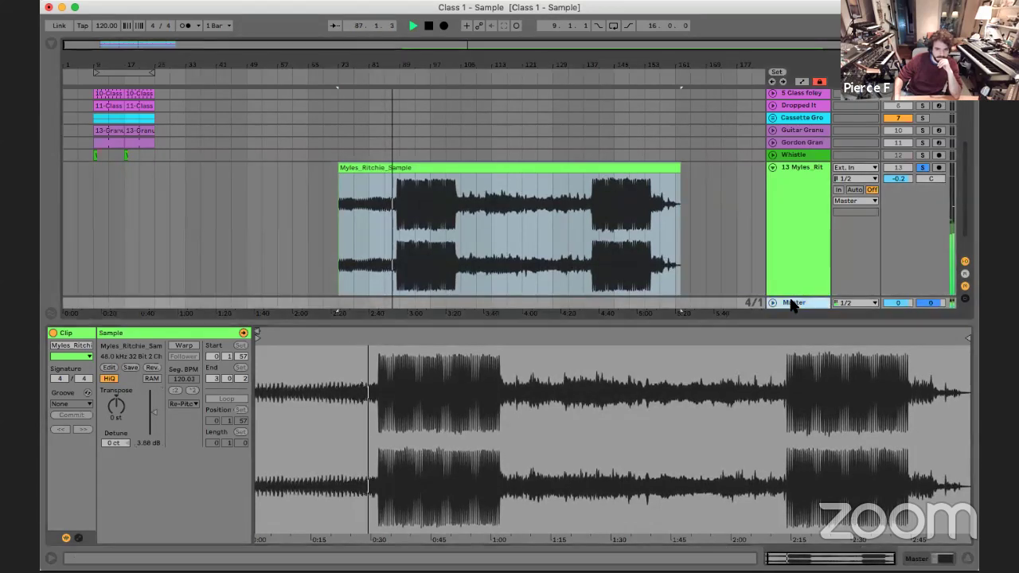
left_click(933, 554)
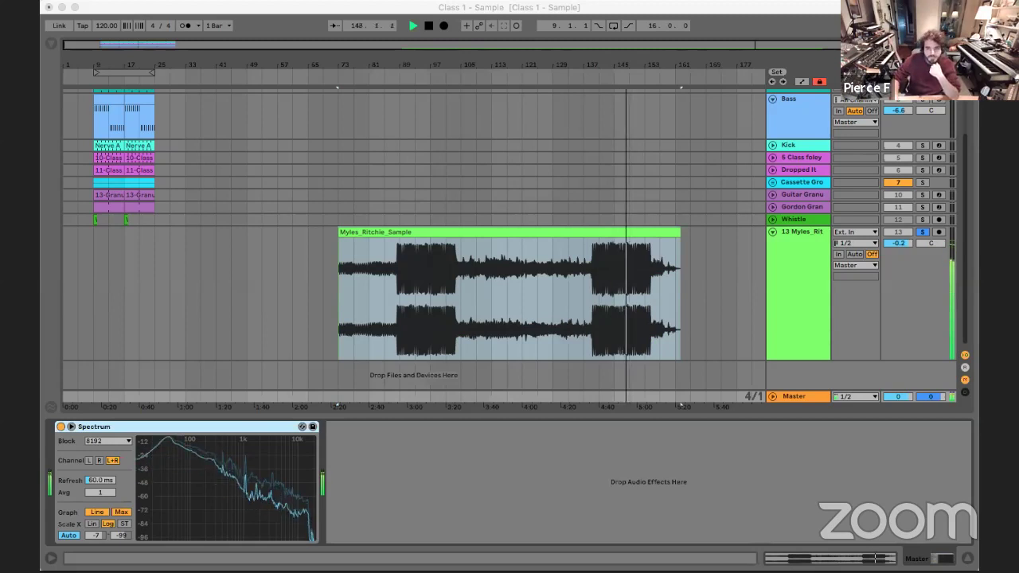
Stop playback and turn off solo on track 13
left_click(627, 242)
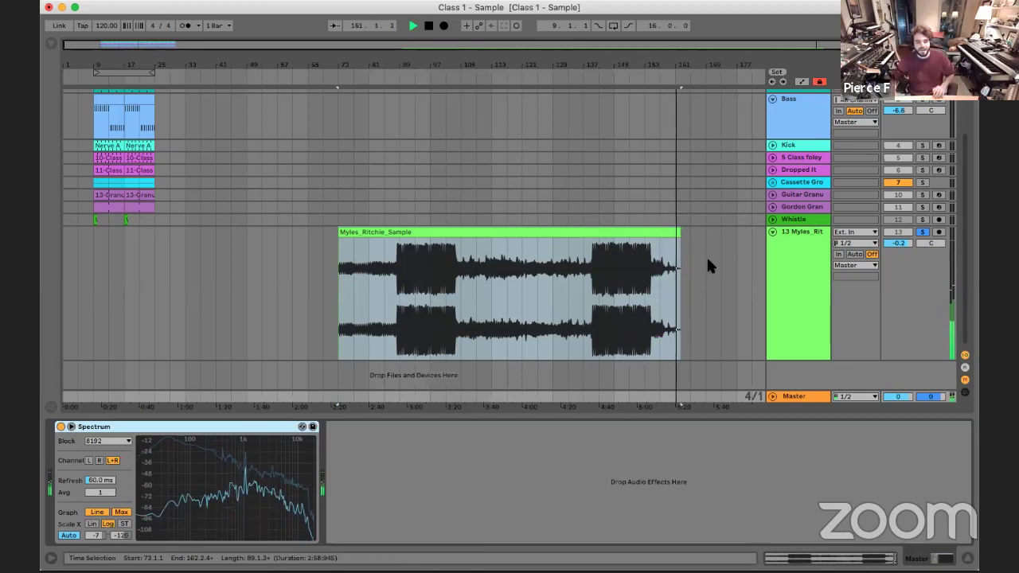
key("space")
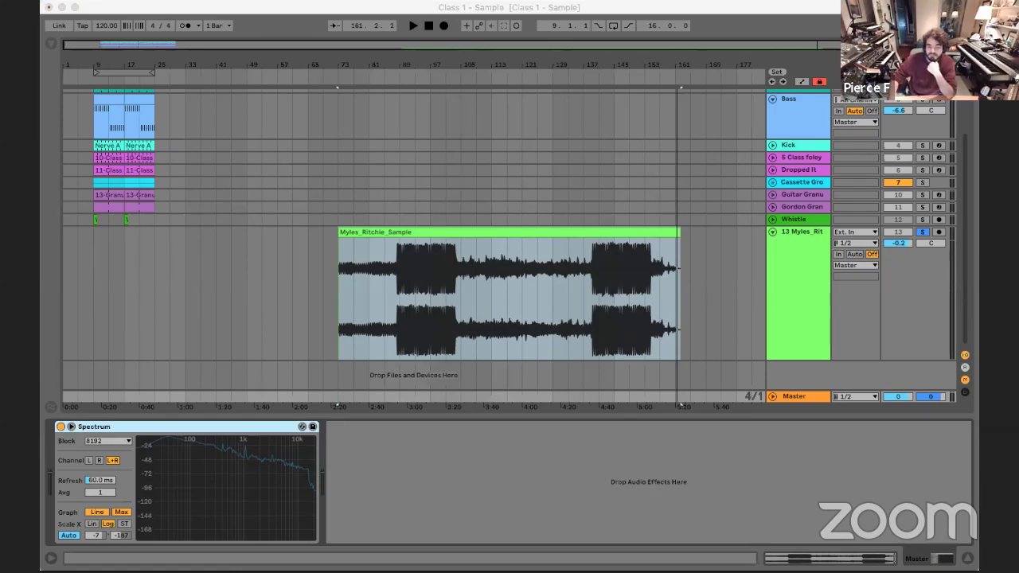
left_click(541, 327)
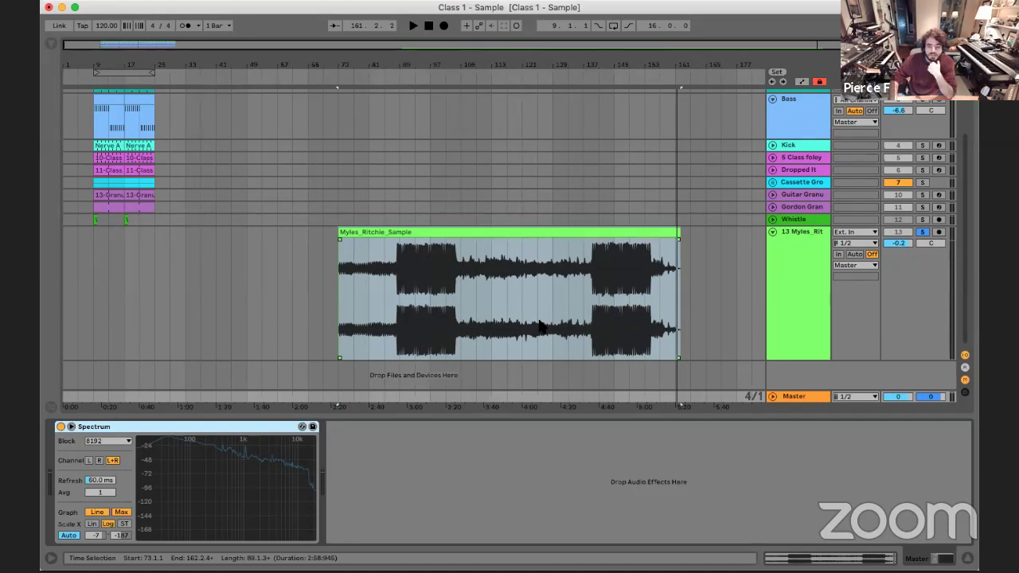
left_click(922, 232)
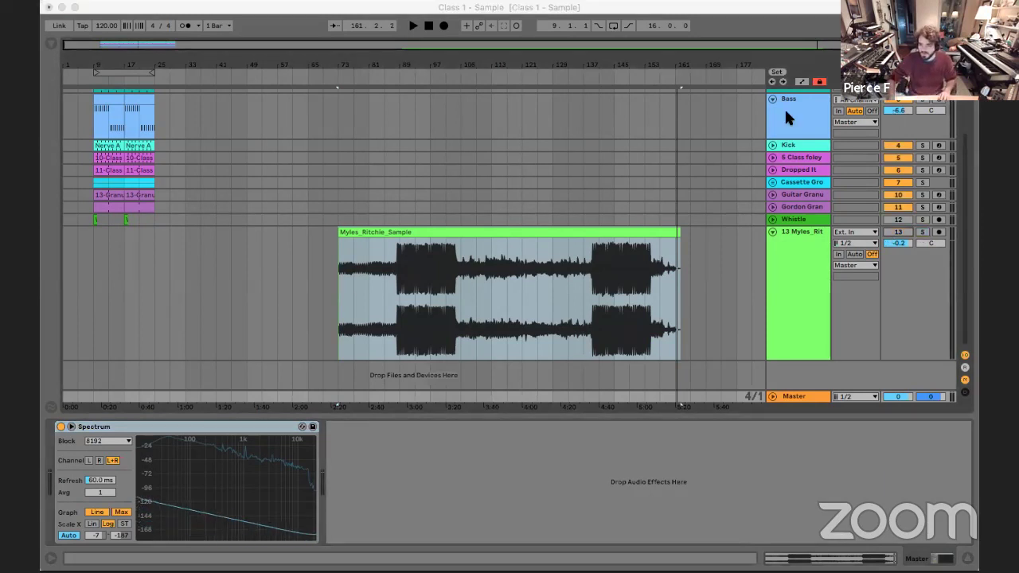
Import the Full Mixdown audio onto a new track below track 13, starting at bar 73, and activate its clip
left_click_drag(786, 117, 481, 367)
scroll(718, 304, "down", 2)
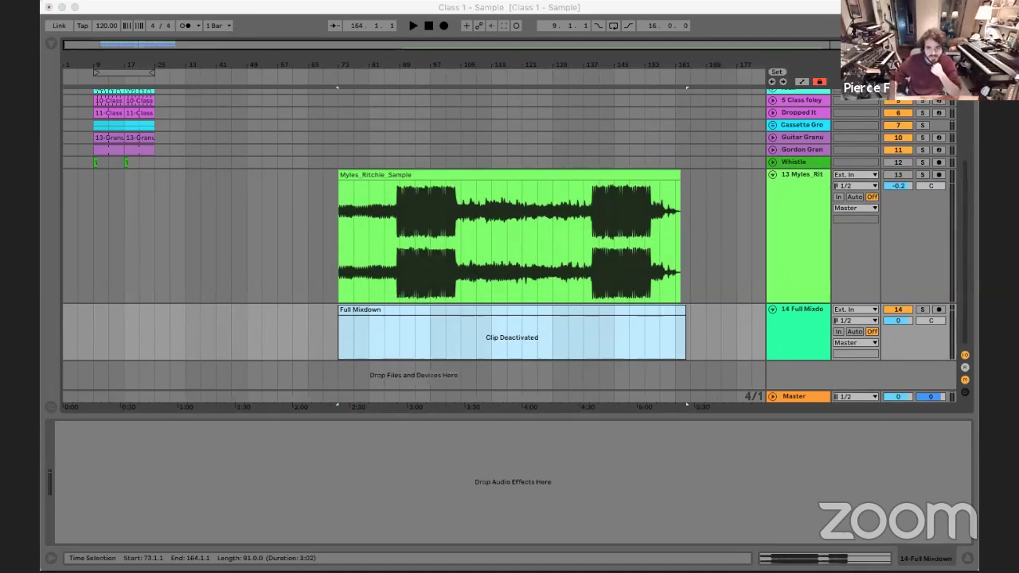
left_click(809, 314)
left_click(797, 322)
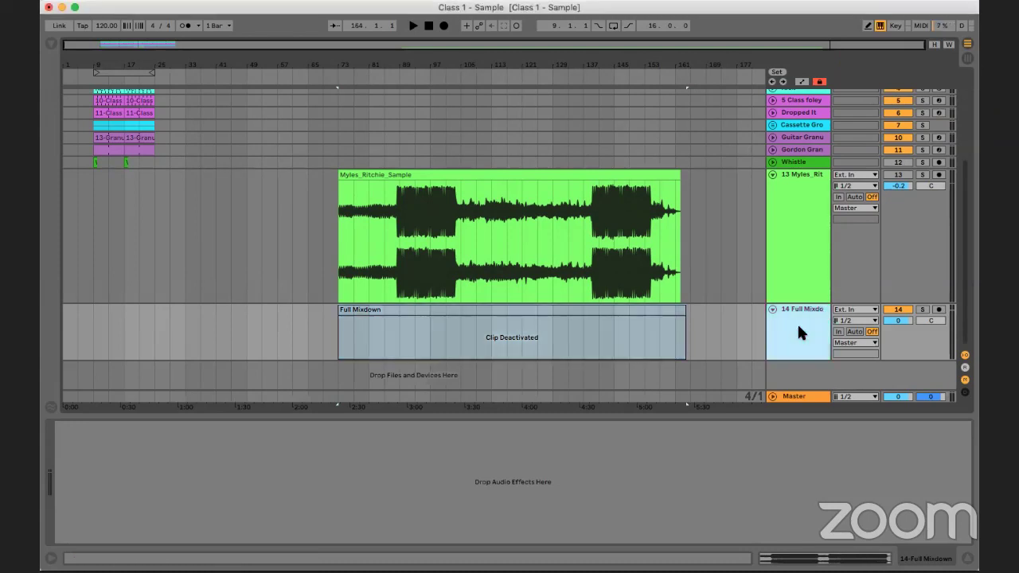
key("0")
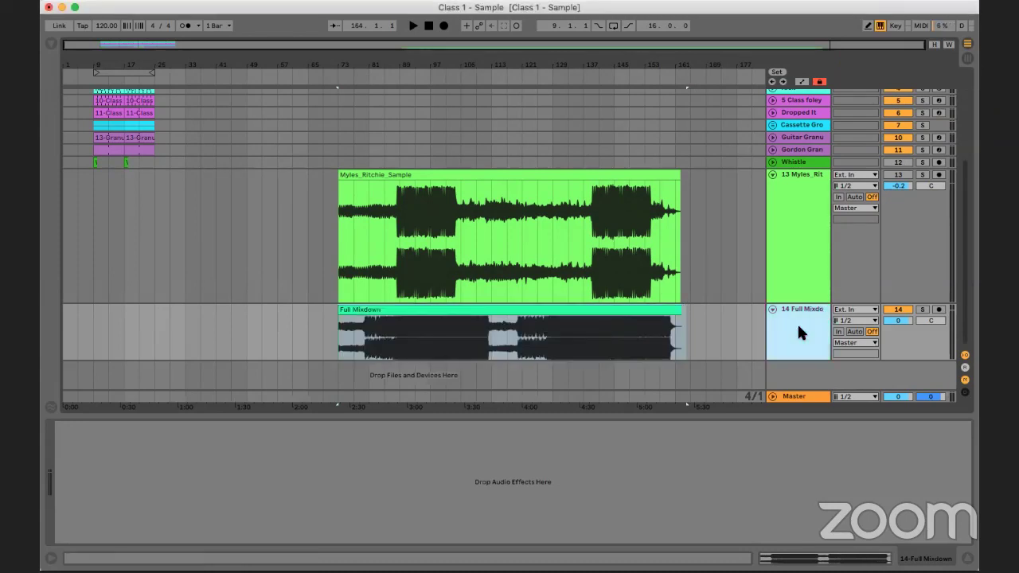
Solo the Full Mixdown track, turn off Warp for its clip, and play it from bar 73
left_click(922, 310)
key("space")
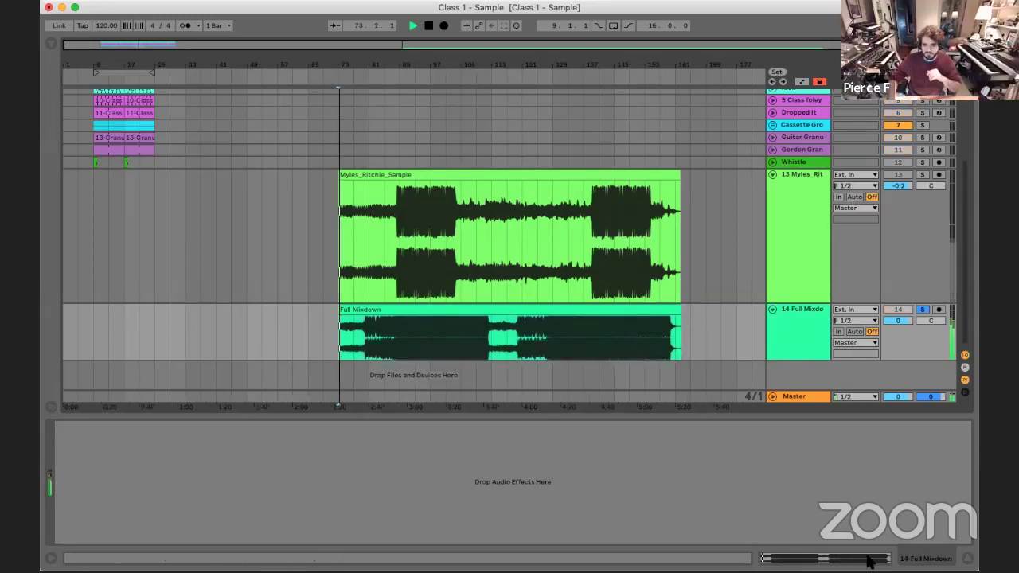
key("shift+Tab")
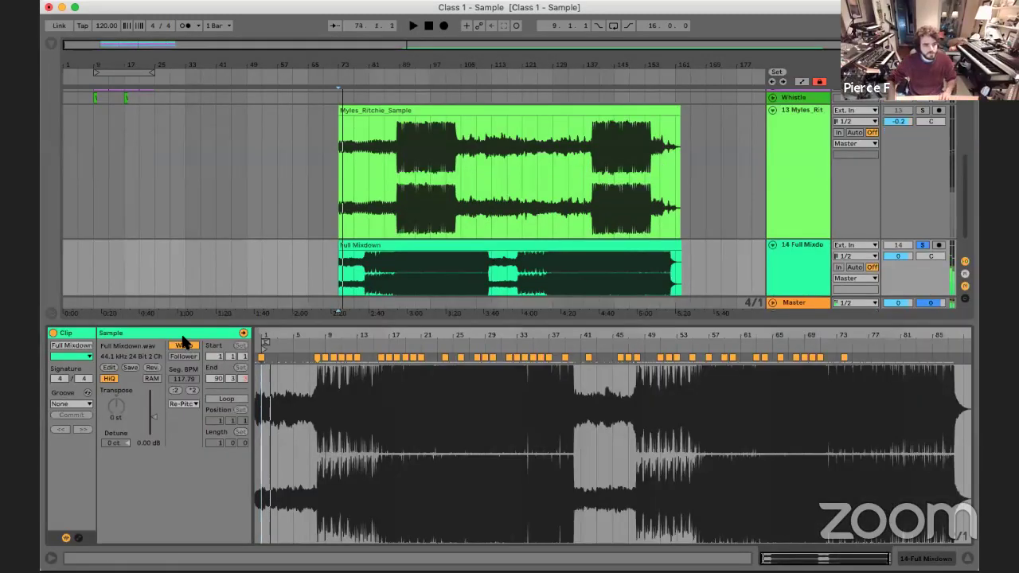
left_click(183, 344)
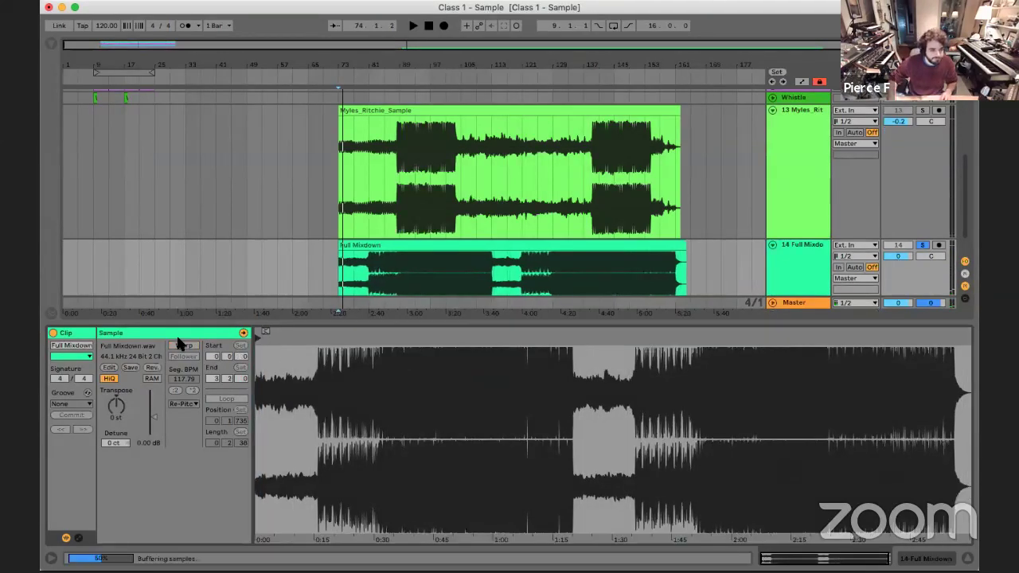
key("space")
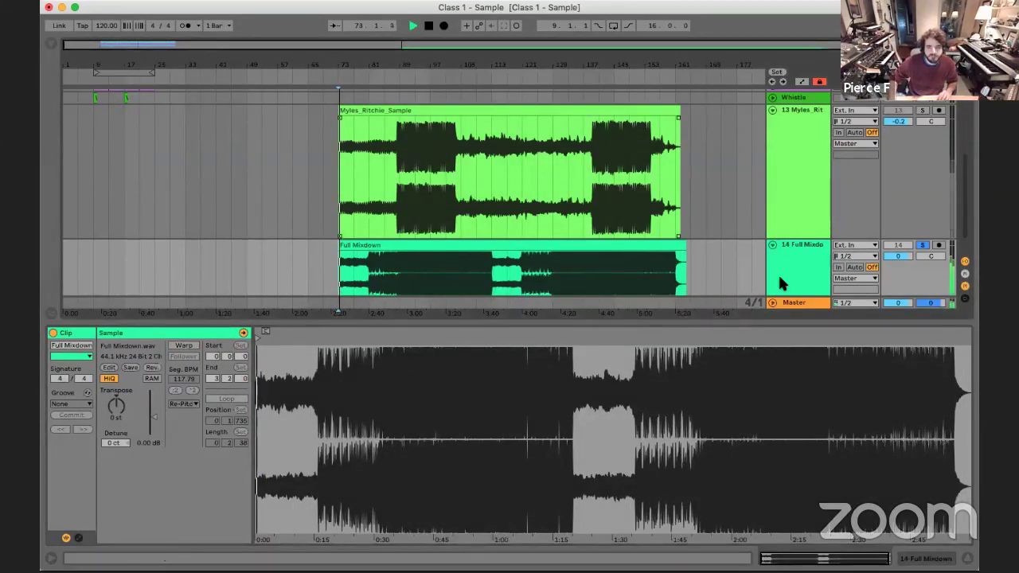
Reduce the height of track 13, enlarge the Full Mixdown track, and show the Master track's Spectrum
left_click(796, 302)
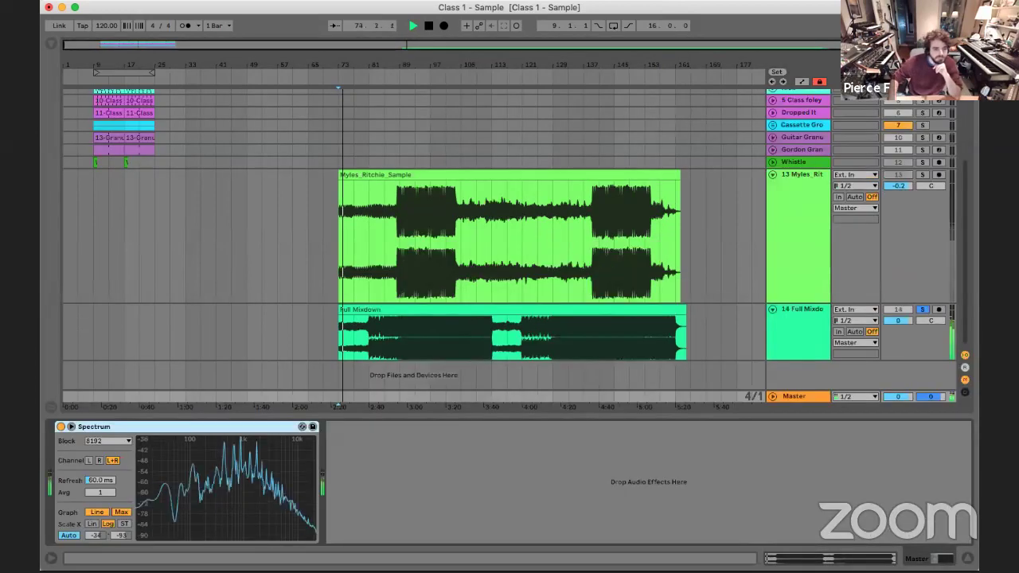
key("shift+Tab")
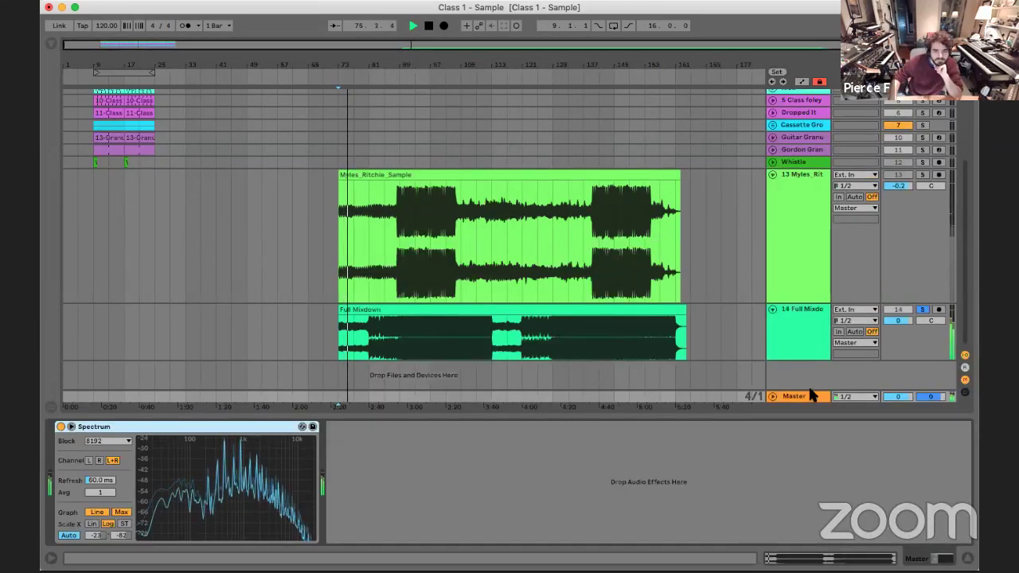
left_click_drag(805, 307, 801, 237)
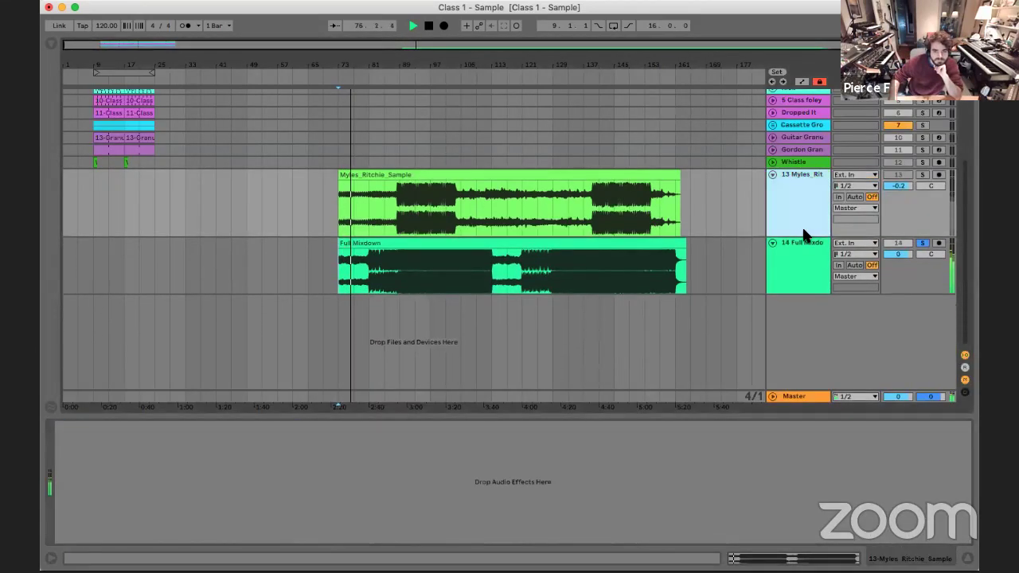
left_click_drag(796, 295, 791, 362)
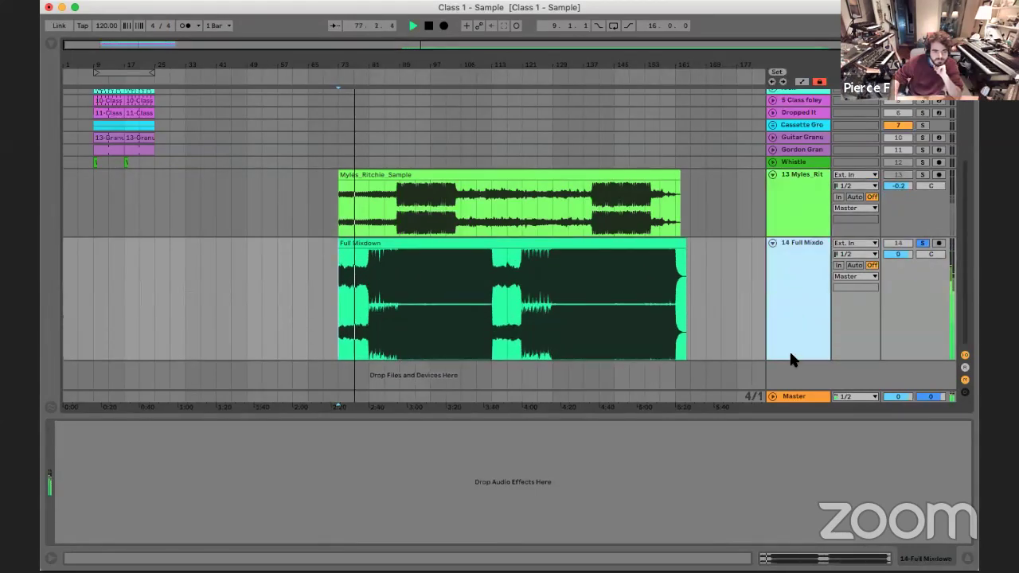
left_click(793, 395)
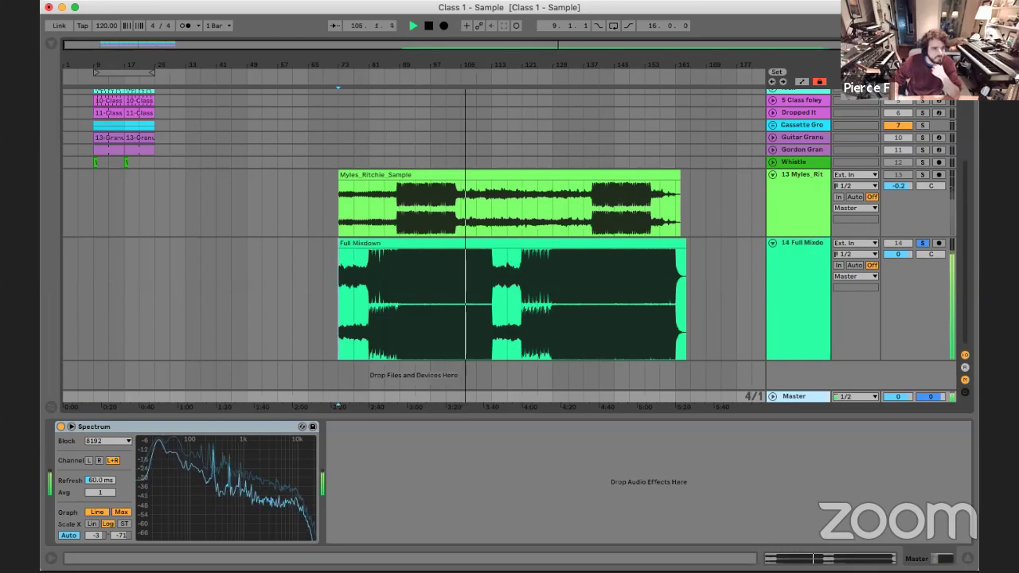
Inspect the ending of the Full Mixdown clip around bar 157 and stop playback
key("Escape")
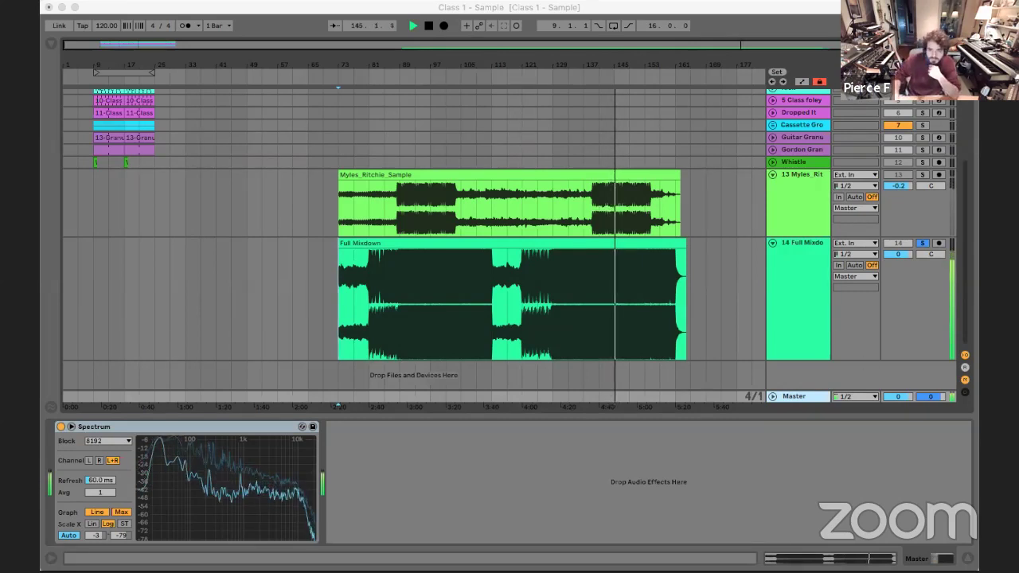
left_click(366, 247)
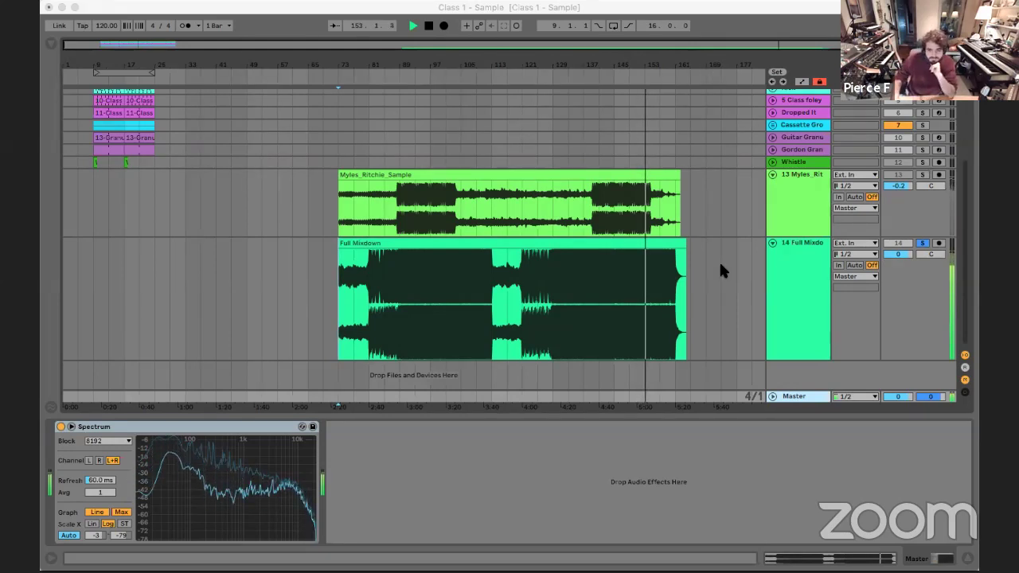
left_click(659, 273)
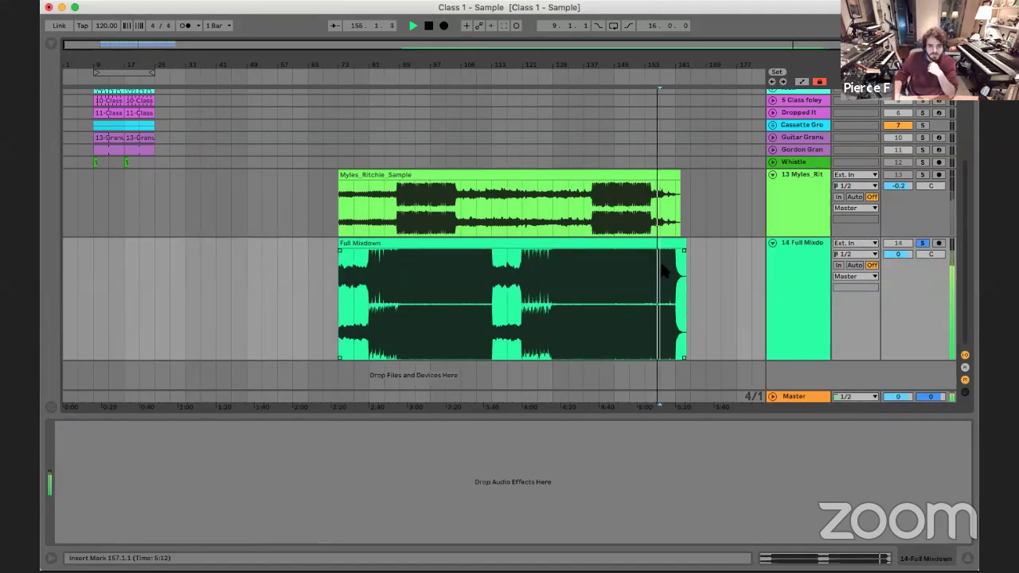
key("plus")
key("plus")
key("plus")
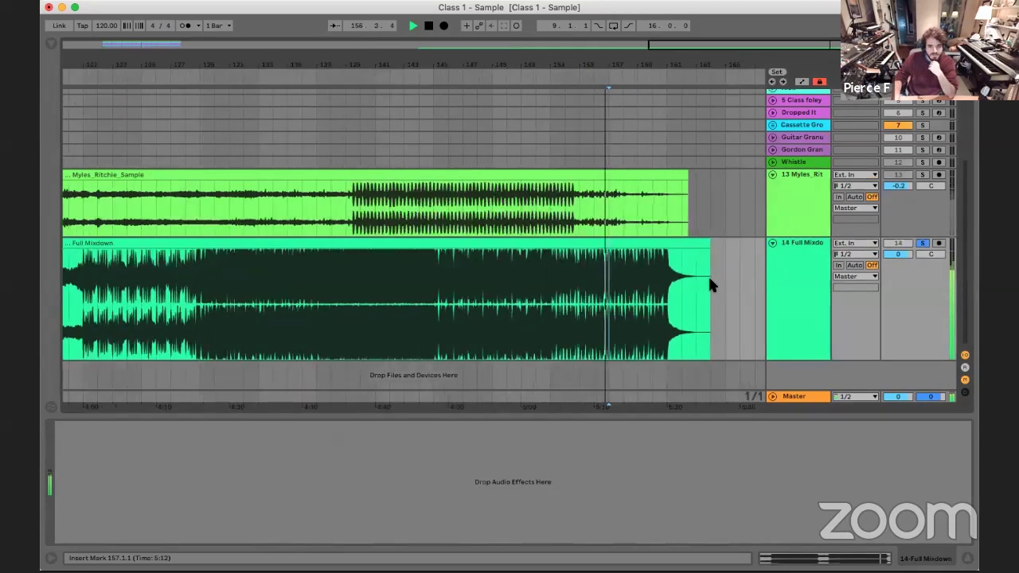
key("space")
Audition the Full Mixdown clip from bar 129, where the second dense section begins
key("minus")
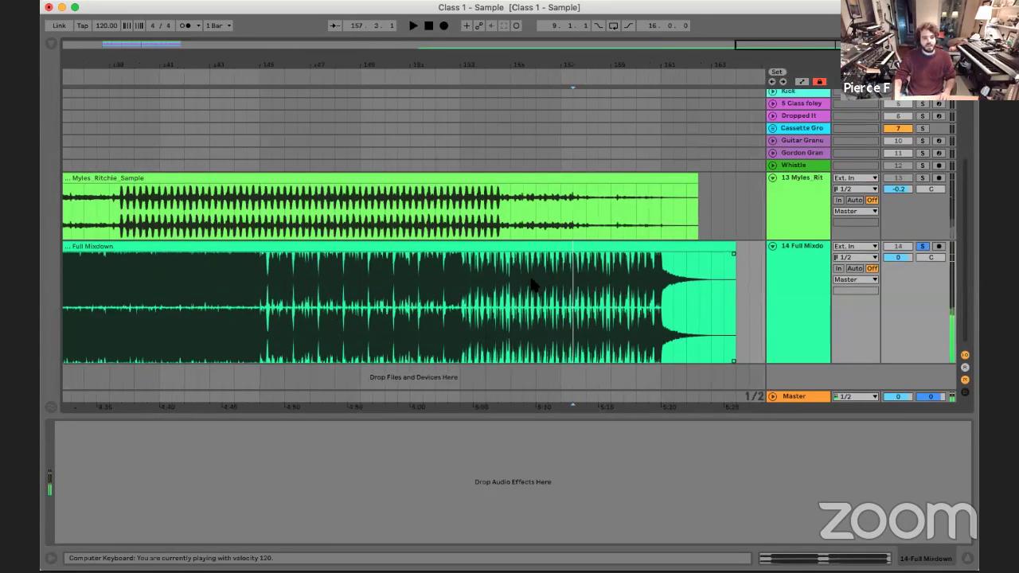
key("minus")
left_click(380, 302)
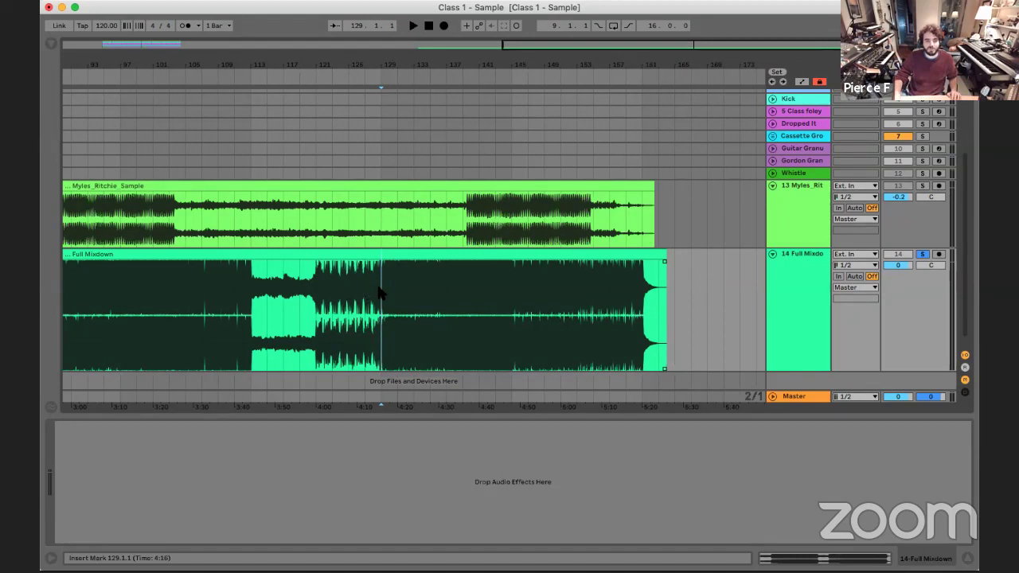
key("plus")
key("space")
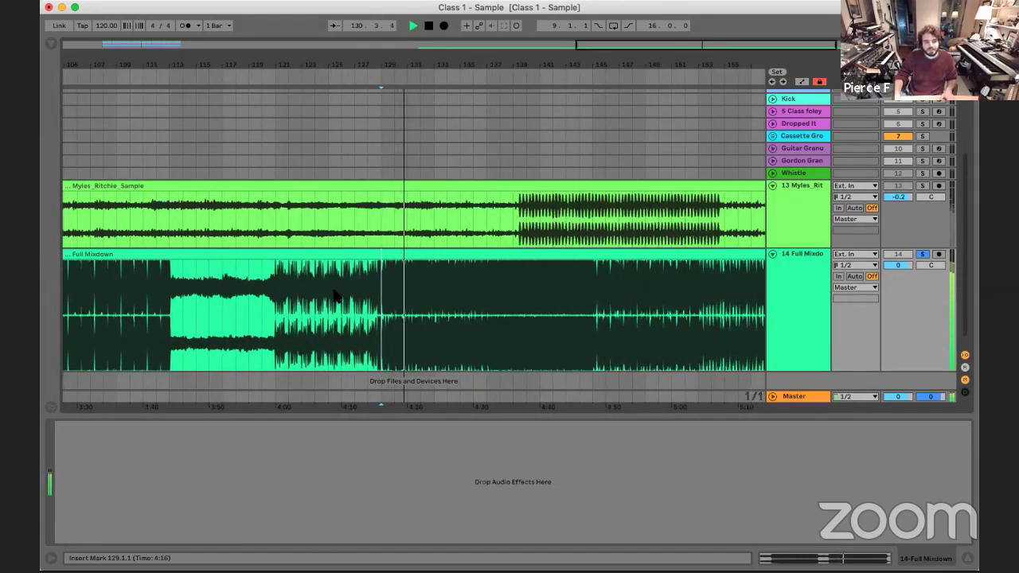
key("space")
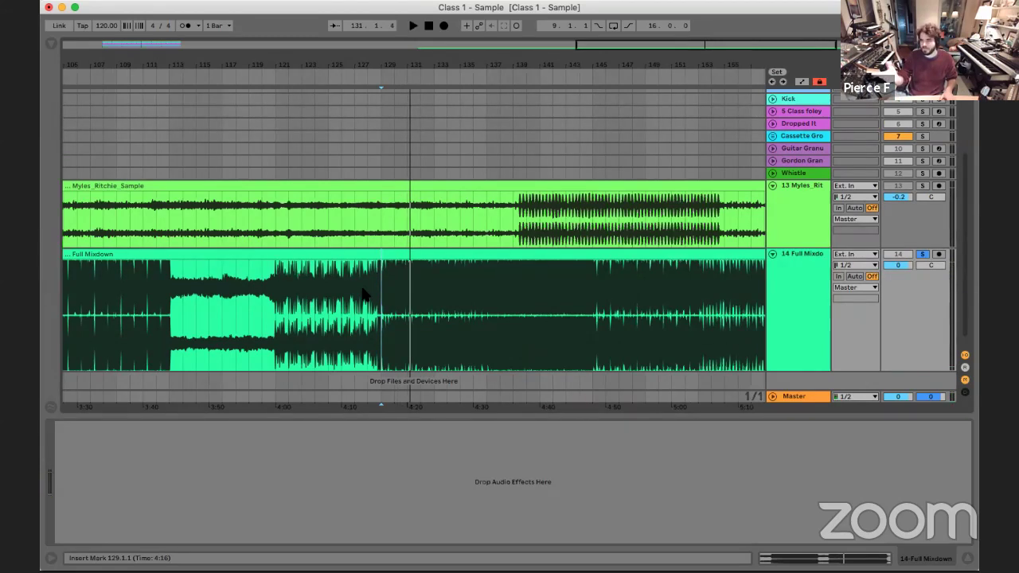
key("space")
key("space")
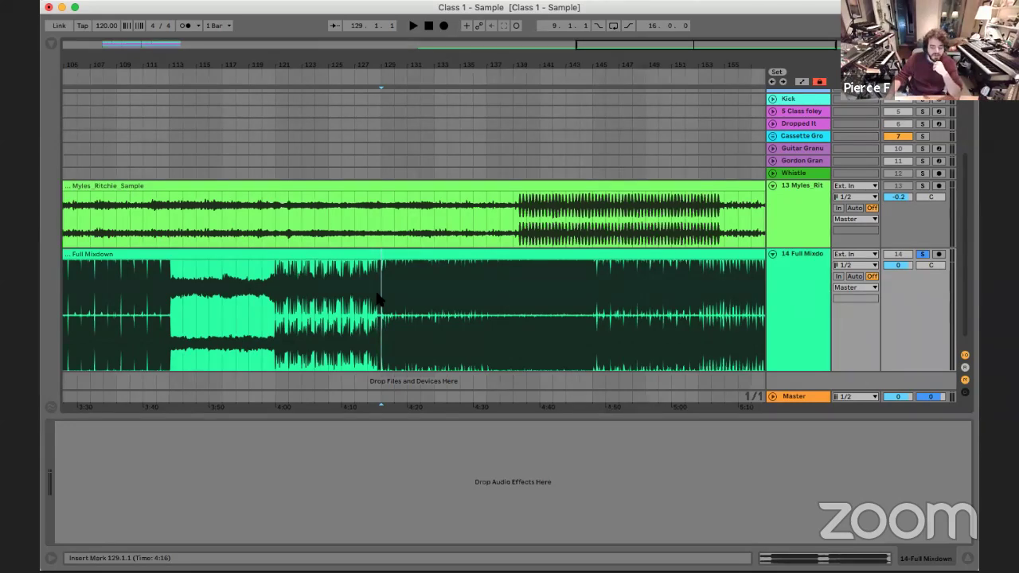
Examine the Full Mixdown waveform around its breakdown, placing the insert mark at bars 96, 131 and 133
scroll(378, 299, "left", 15)
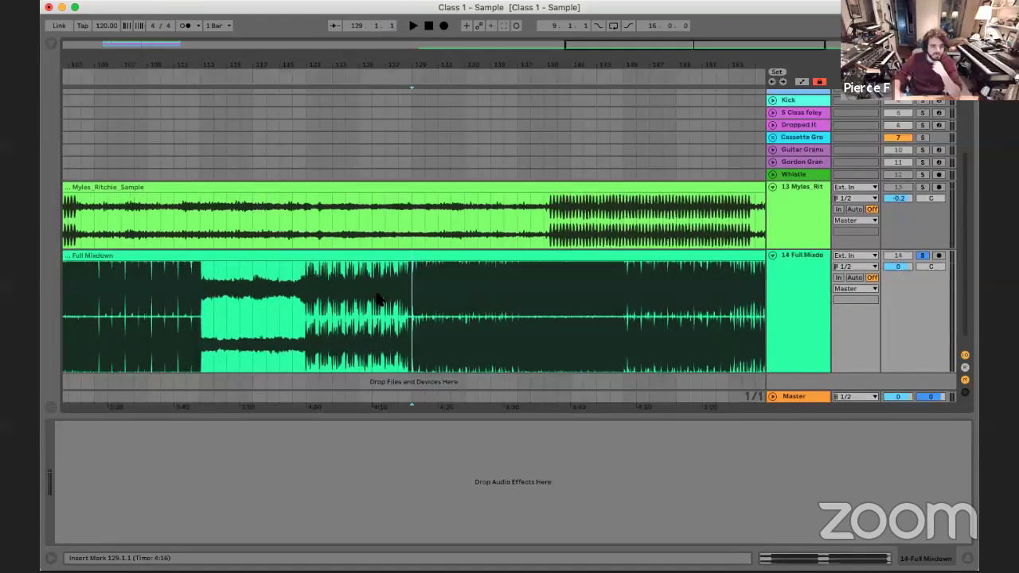
left_click(342, 298)
scroll(338, 299, "right", 2)
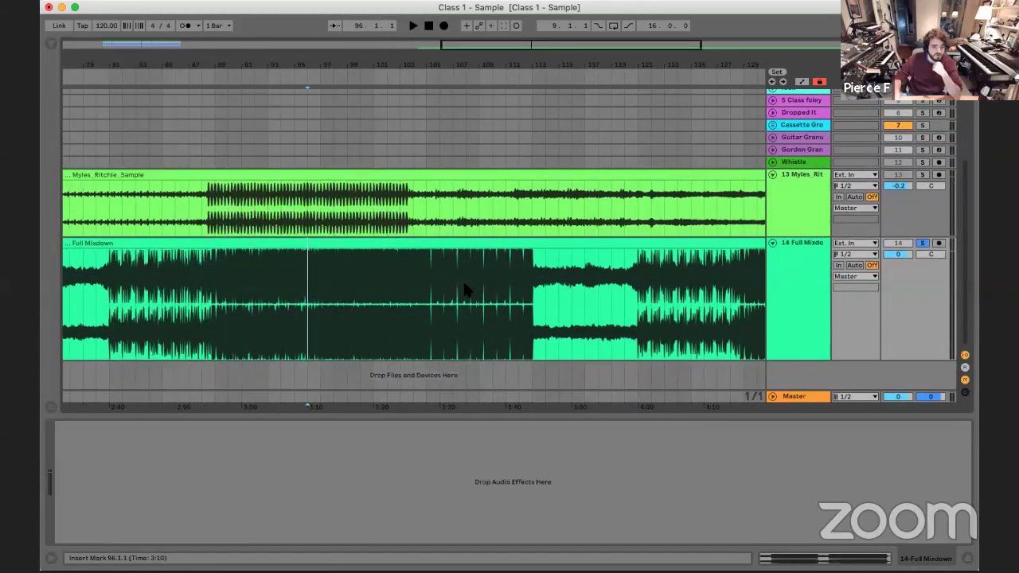
scroll(485, 291, "right", 5)
left_click(620, 307)
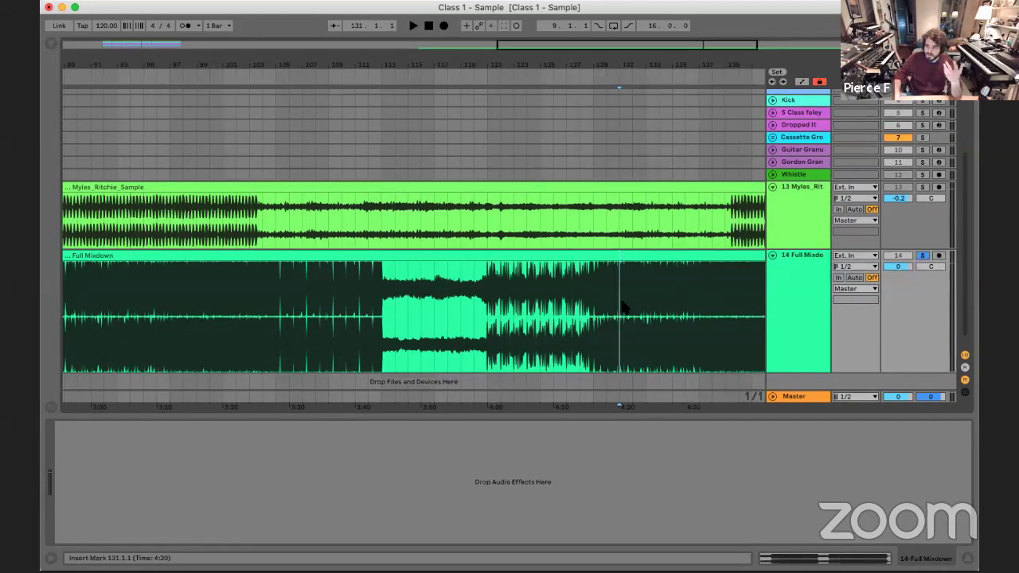
left_click(645, 294)
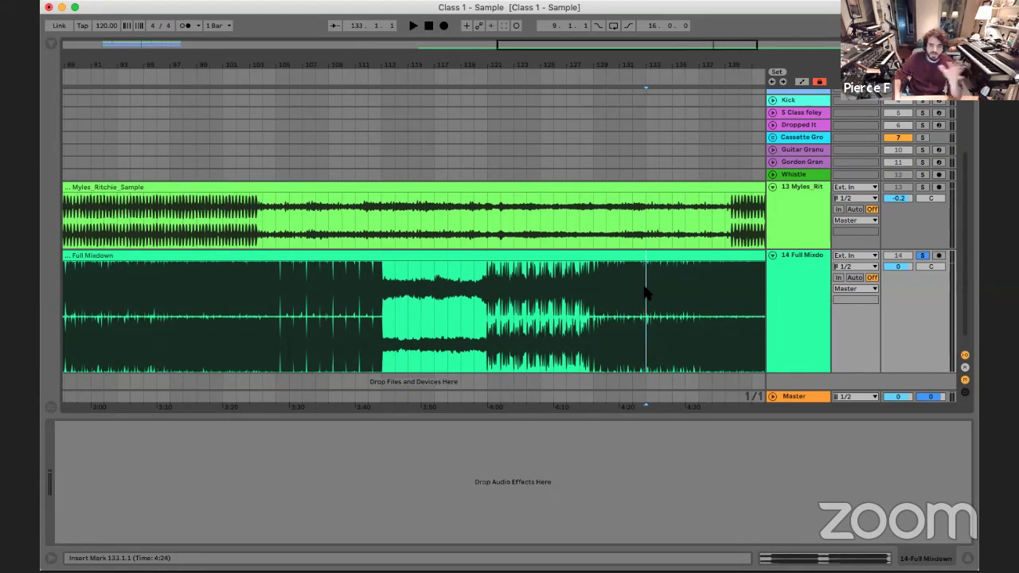
Examine the first dense section of the Full Mixdown waveform, placing the insert mark at bars 107 and 97
scroll(643, 288, "right", 5)
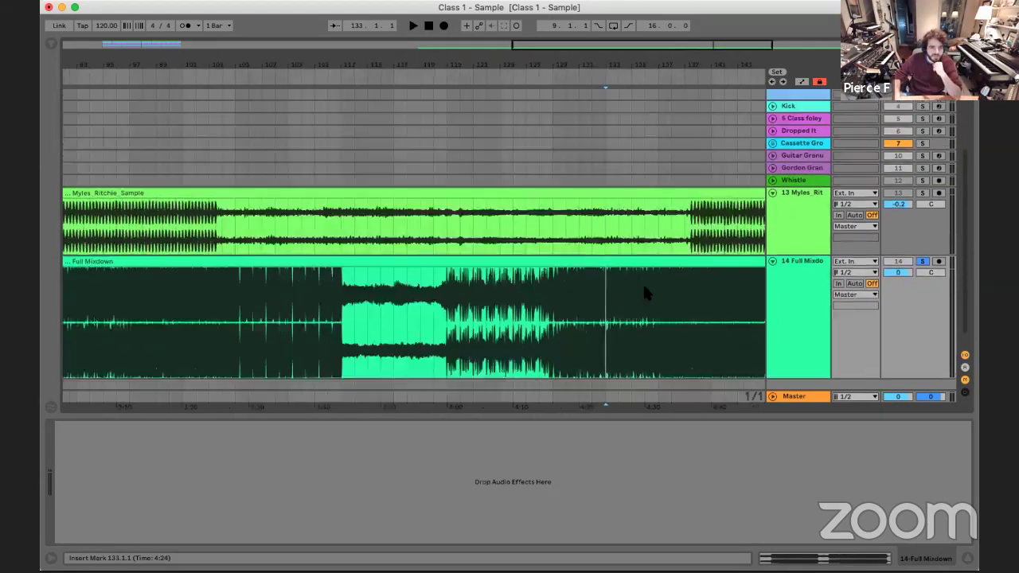
left_click(643, 288)
scroll(644, 289, "right", 5)
scroll(645, 290, "left", 10)
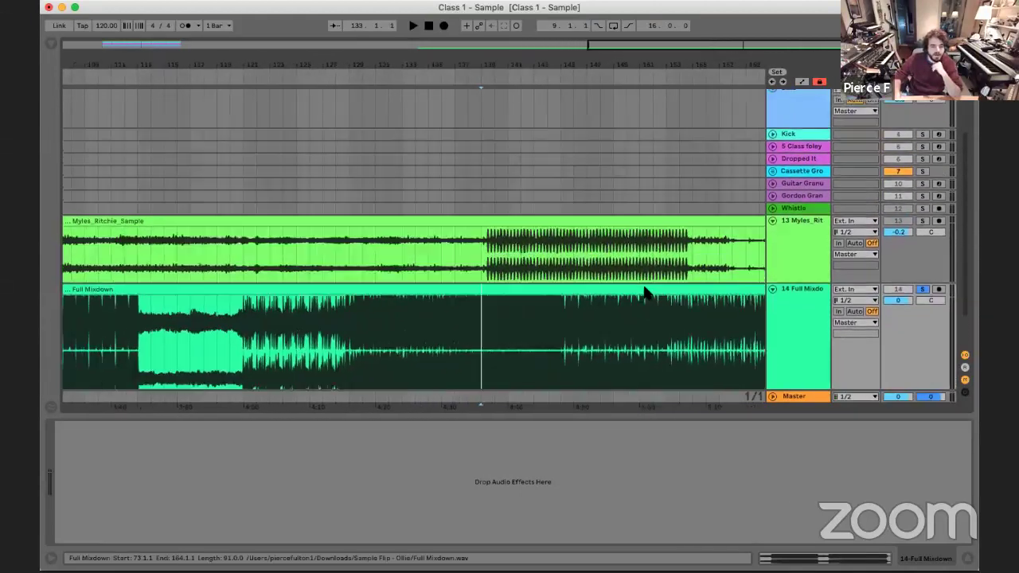
scroll(645, 291, "down", 2)
left_click(329, 305)
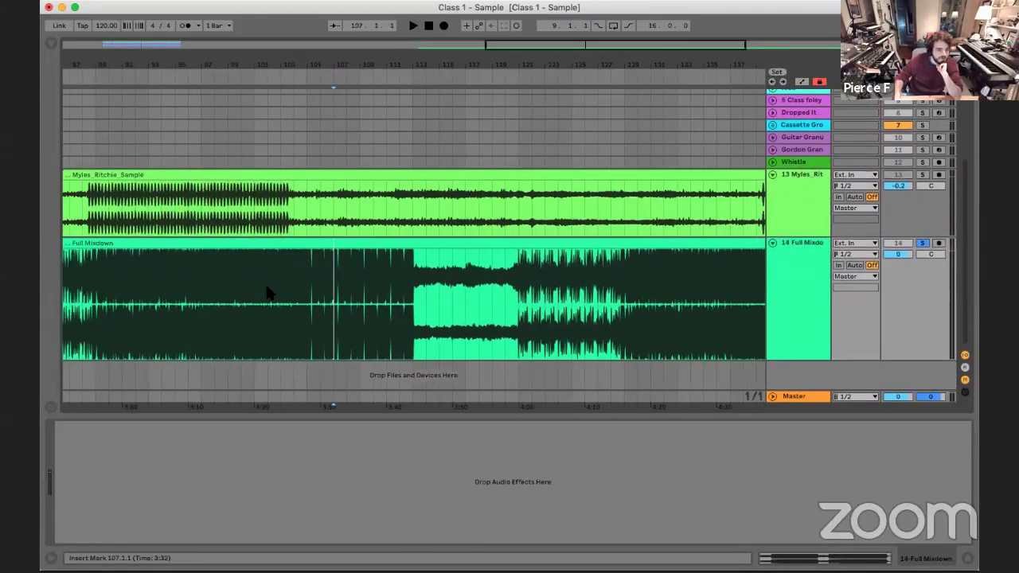
left_click(268, 290)
left_click(209, 295)
scroll(239, 302, "left", 1)
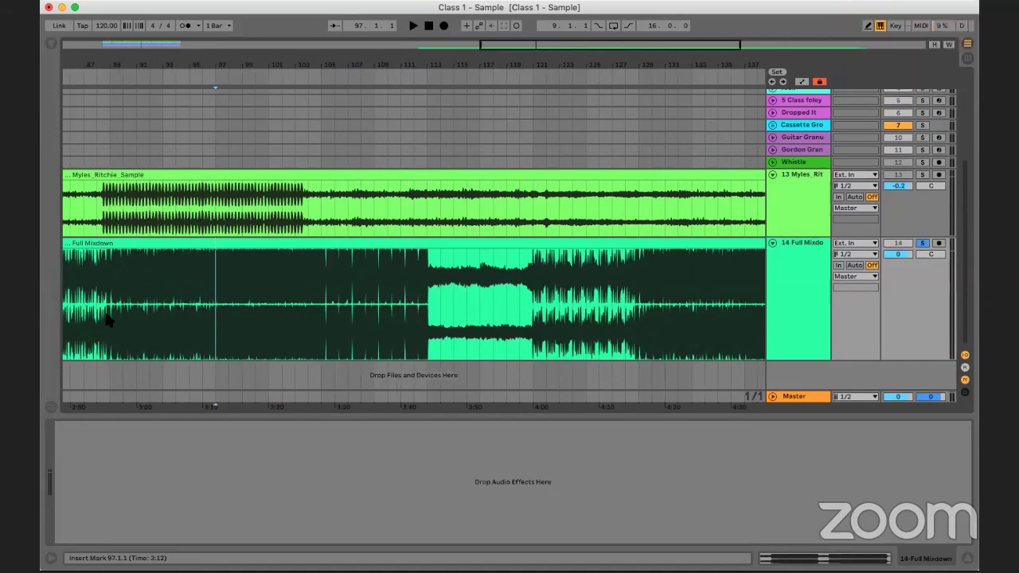
scroll(199, 329, "left", 6)
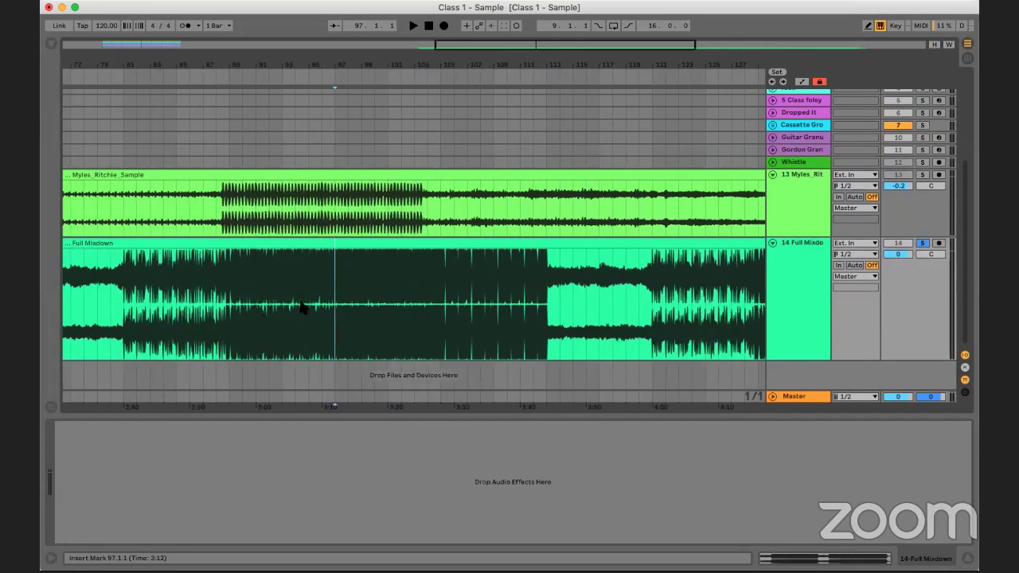
scroll(381, 302, "right", 7)
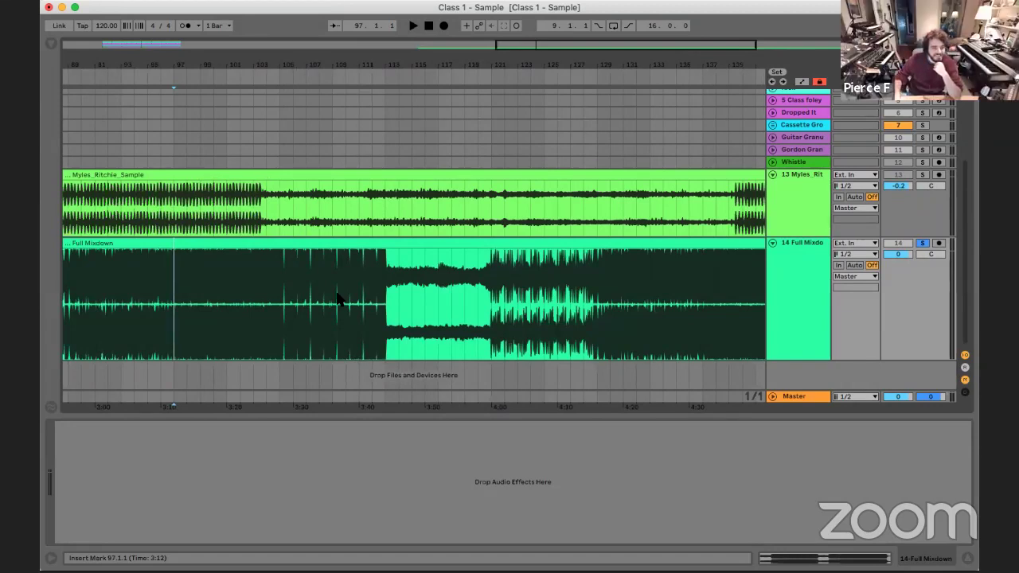
Inspect the second dense section of the Full Mixdown clip, placing the insert mark at bars 129 and 145
left_click(337, 295)
left_click(599, 323)
scroll(599, 323, "right", 9)
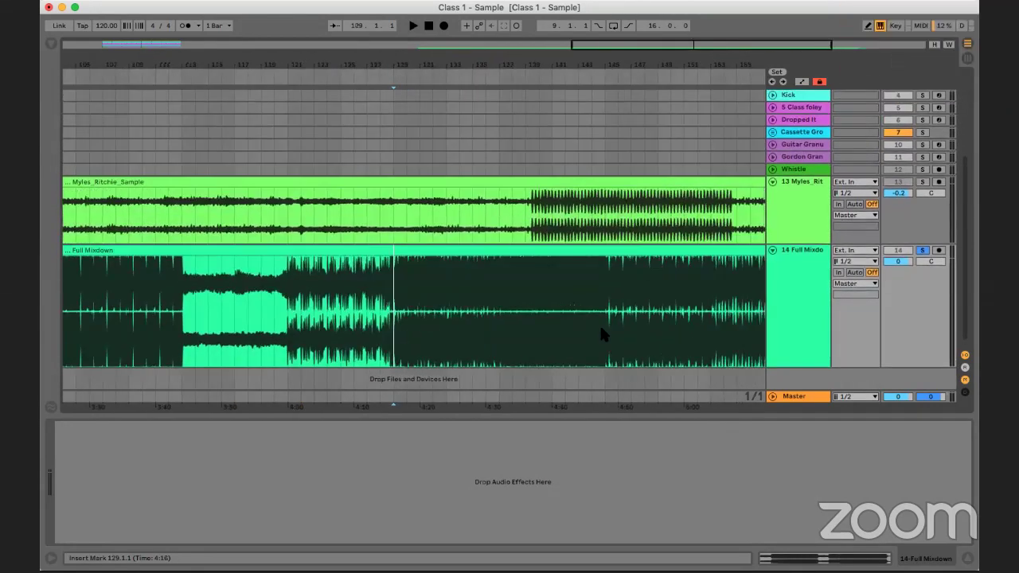
left_click(605, 326)
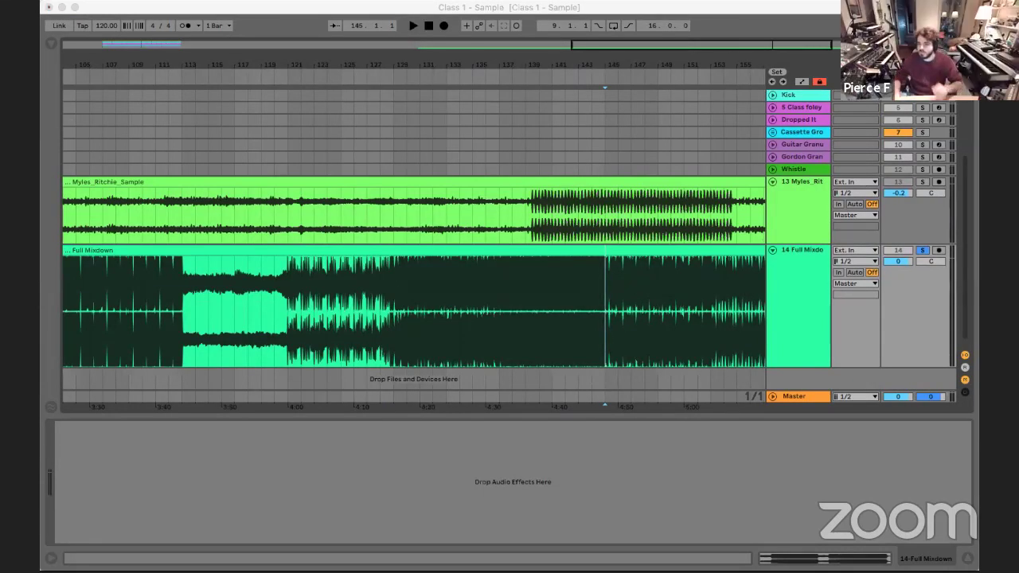
scroll(505, 225, "left", 2)
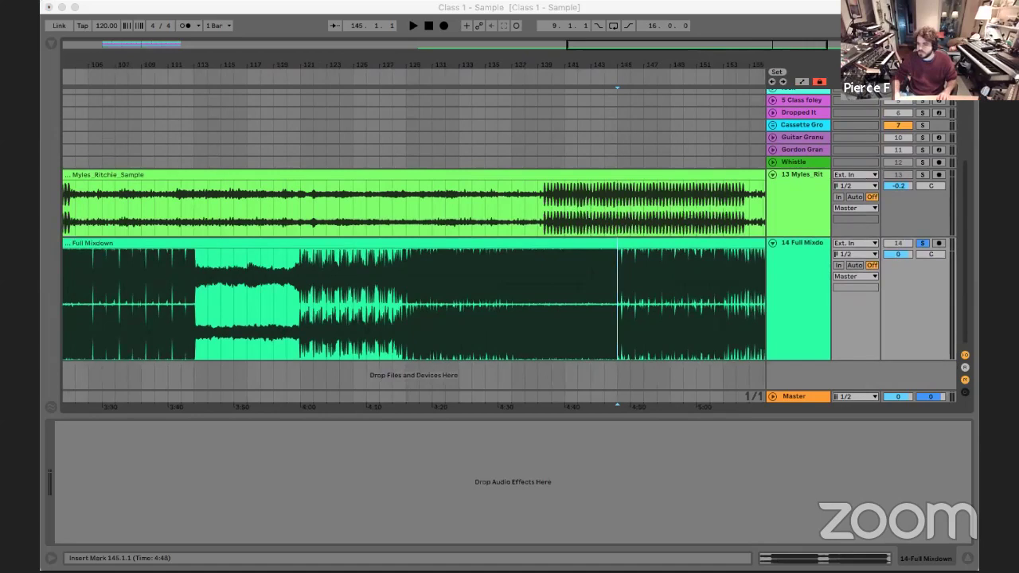
left_click(651, 288)
Add Class1.wav to a new track below Full Mixdown starting at bar 73, and turn off warping for the clip
key("minus")
key("minus")
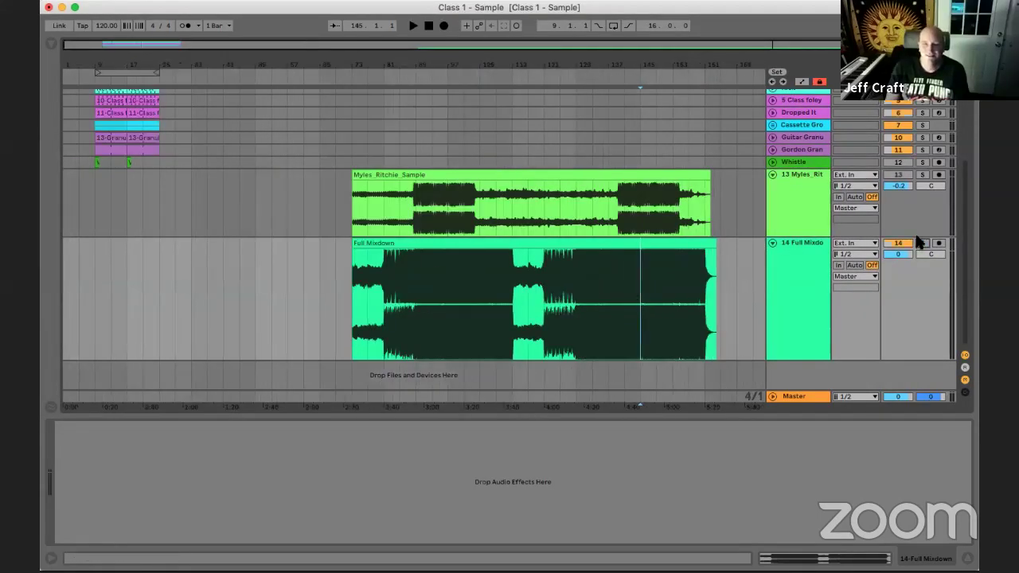
left_click_drag(919, 241, 378, 366)
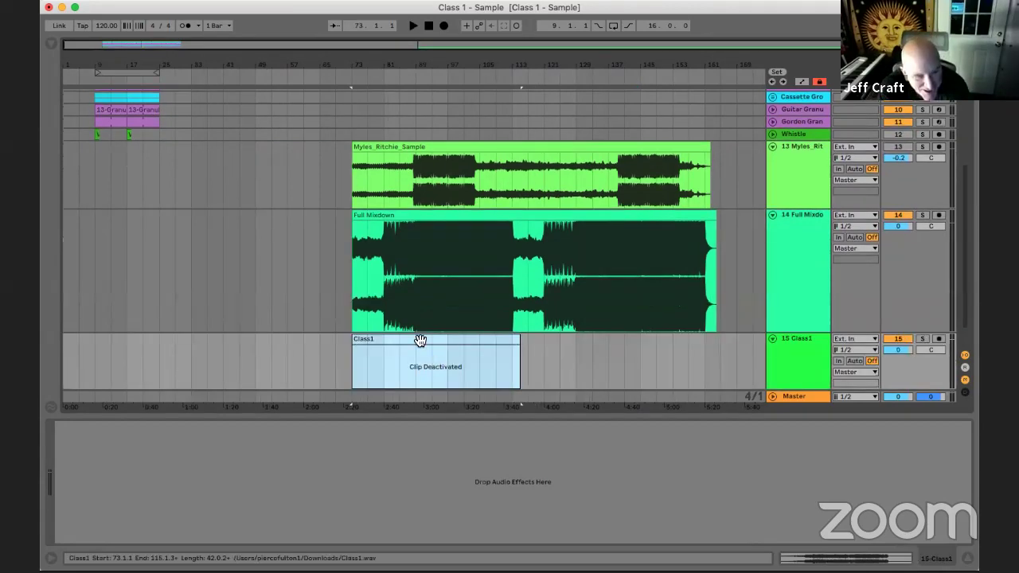
double_click(417, 339)
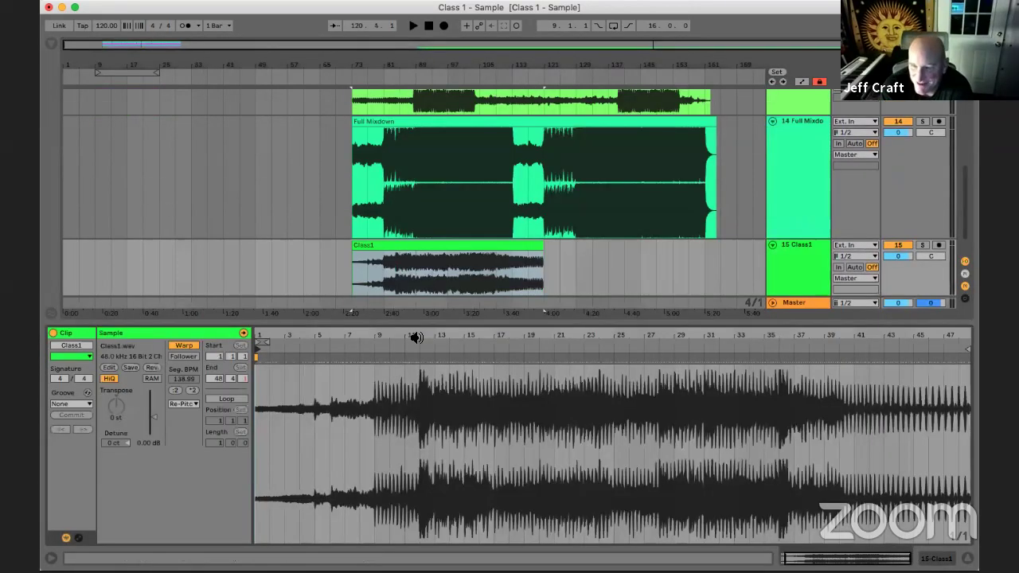
left_click(181, 348)
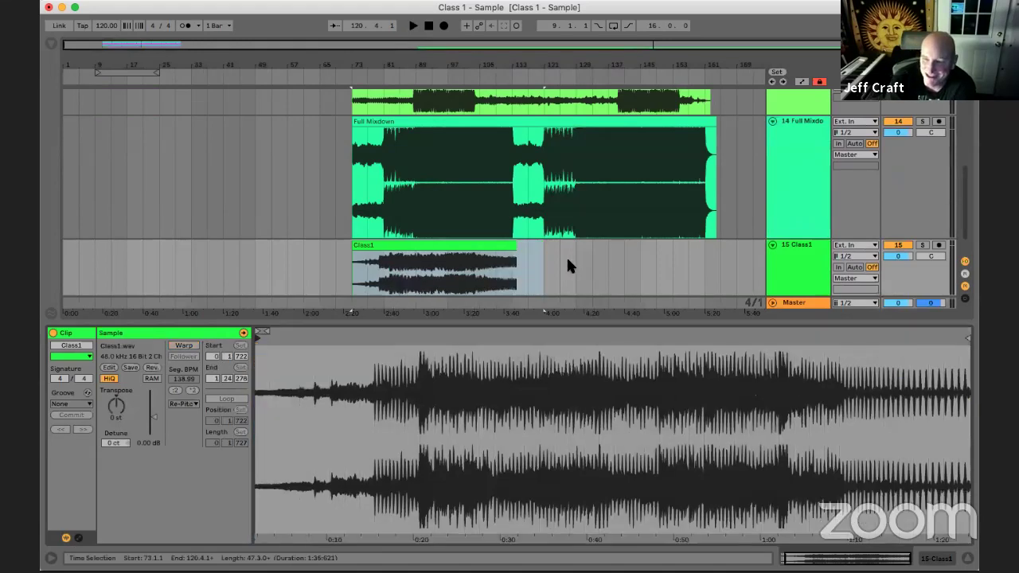
Solo the Class1 track and move the clip's start marker to the very beginning of the sample
left_click(624, 263)
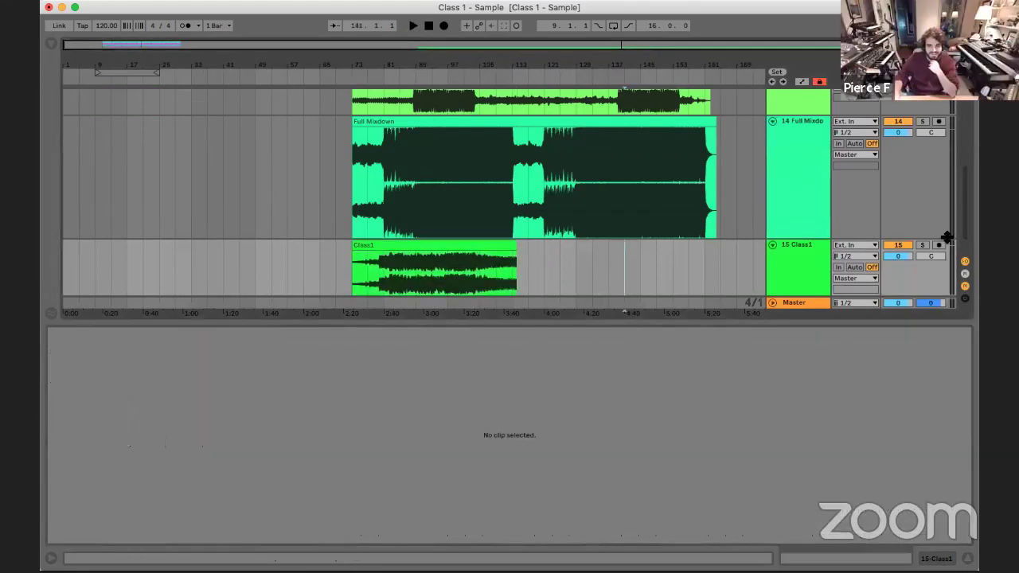
left_click(922, 246)
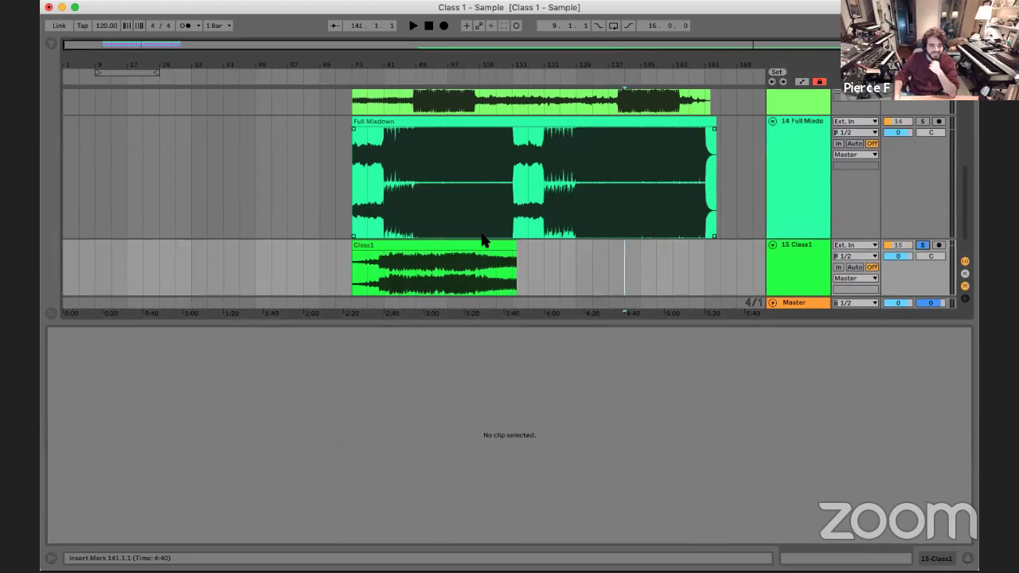
left_click(359, 269)
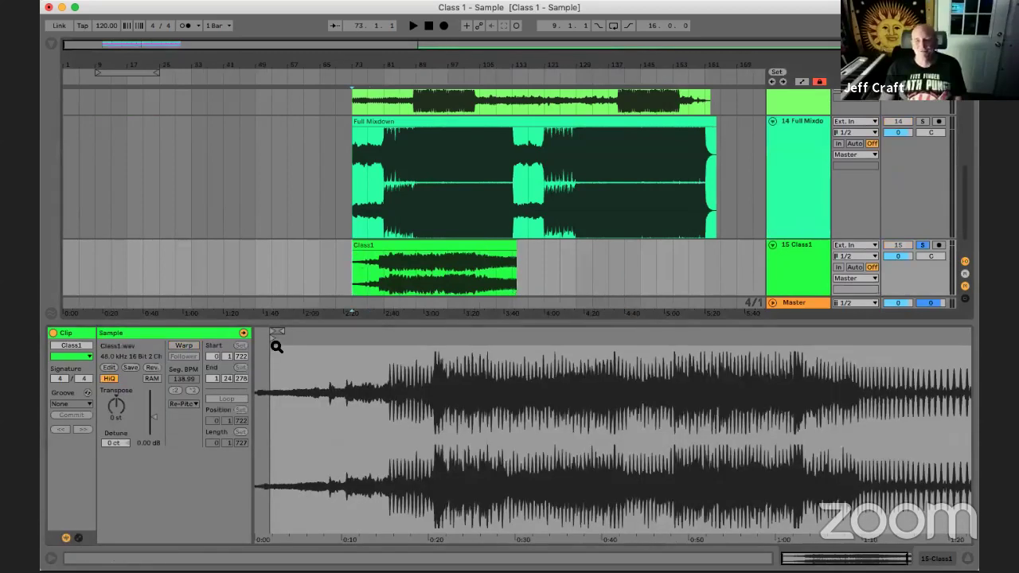
left_click_drag(274, 334, 256, 336)
left_click(374, 285)
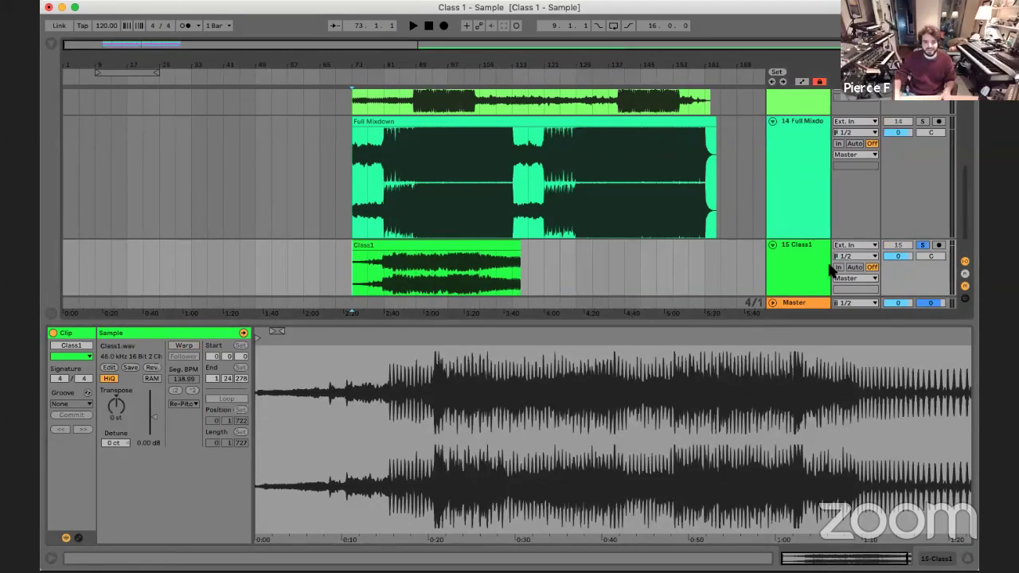
Play the Class1 clip from bar 73 and show the Master track's Spectrum in its enlarged display
key("space")
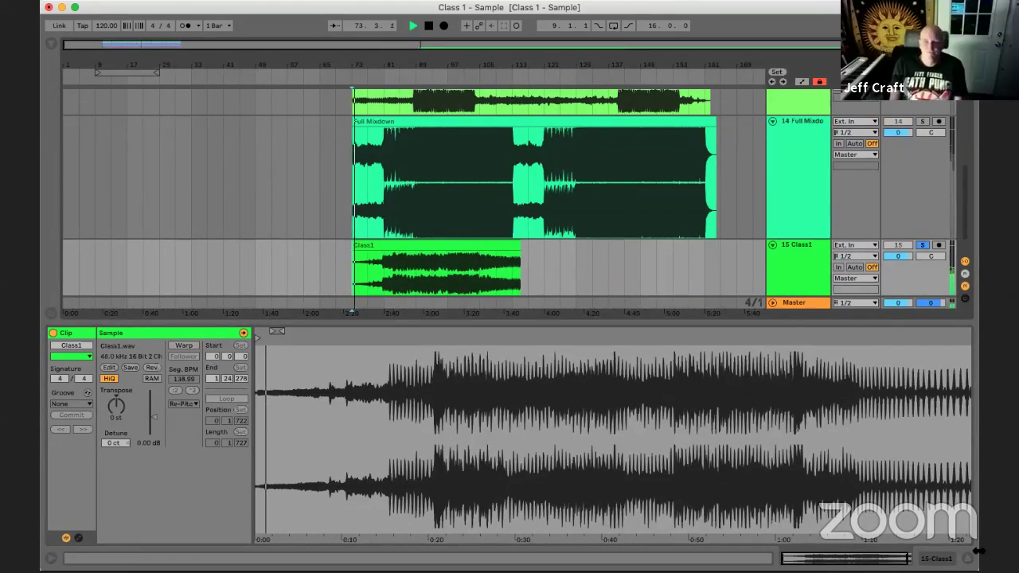
left_click(798, 303)
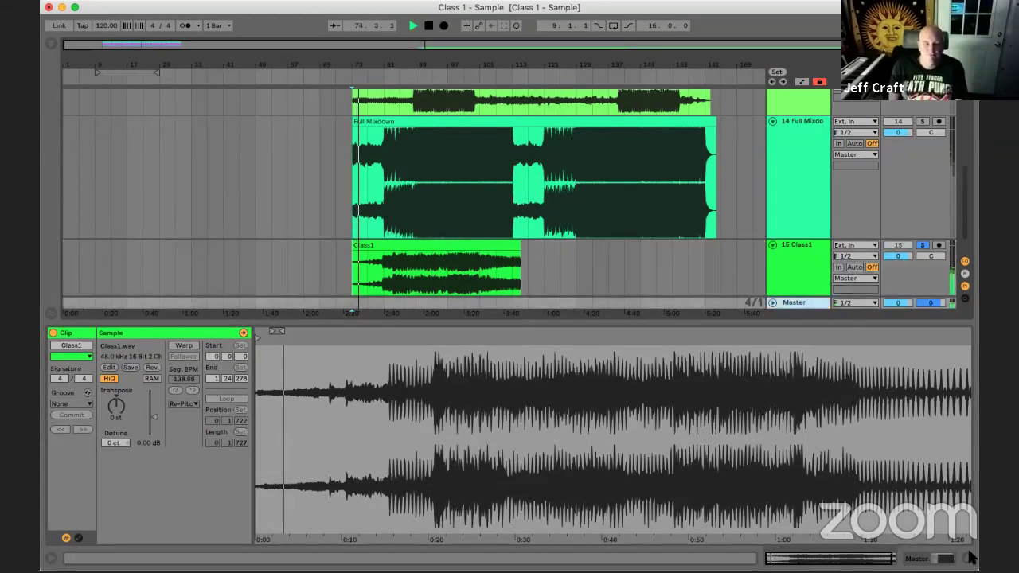
left_click(923, 558)
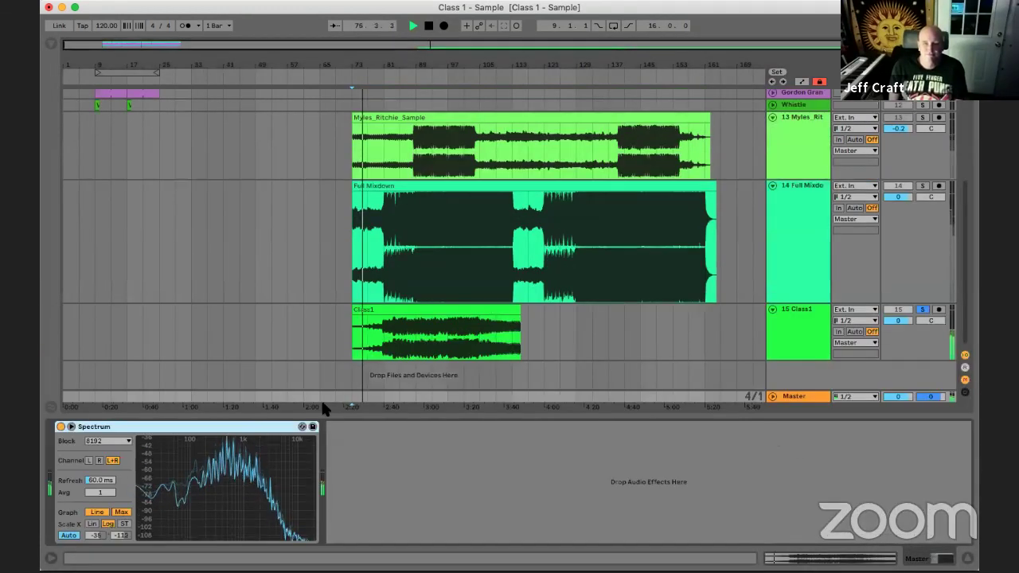
left_click(302, 426)
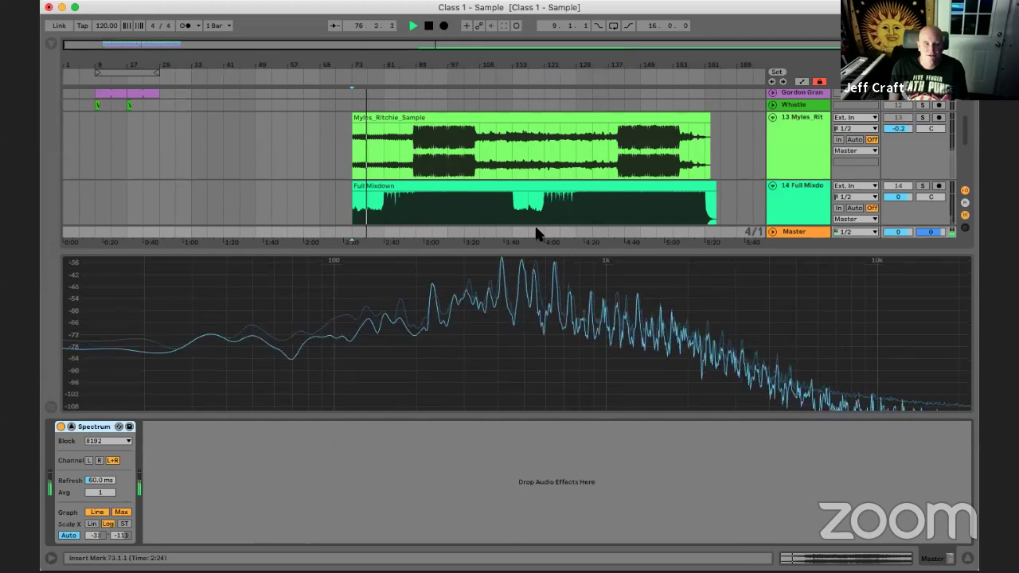
scroll(709, 171, "down", 3)
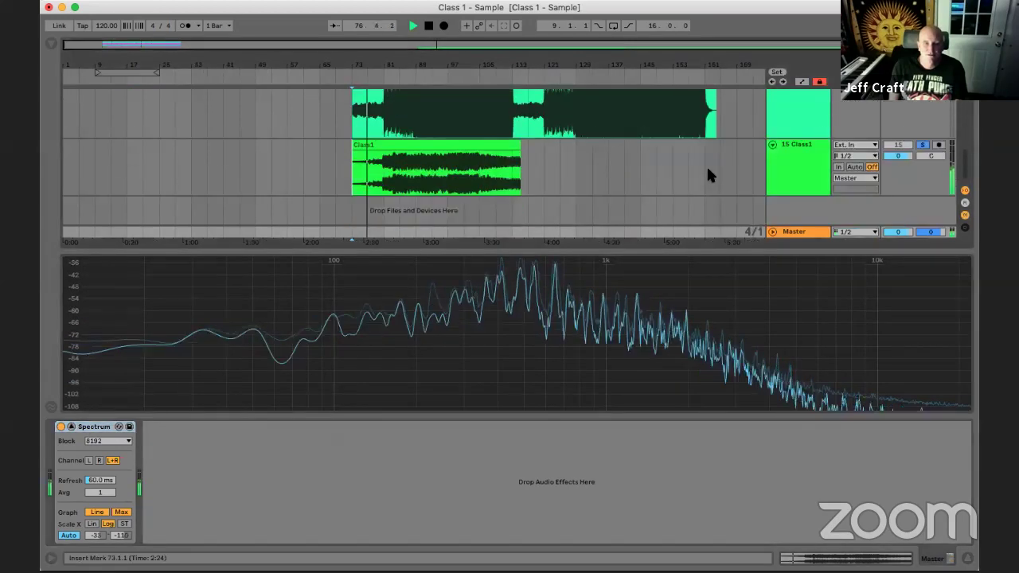
Increase the height of the Class1 track and bring back the Master track's Spectrum during playback
left_click(790, 189)
left_click_drag(790, 199, 810, 269)
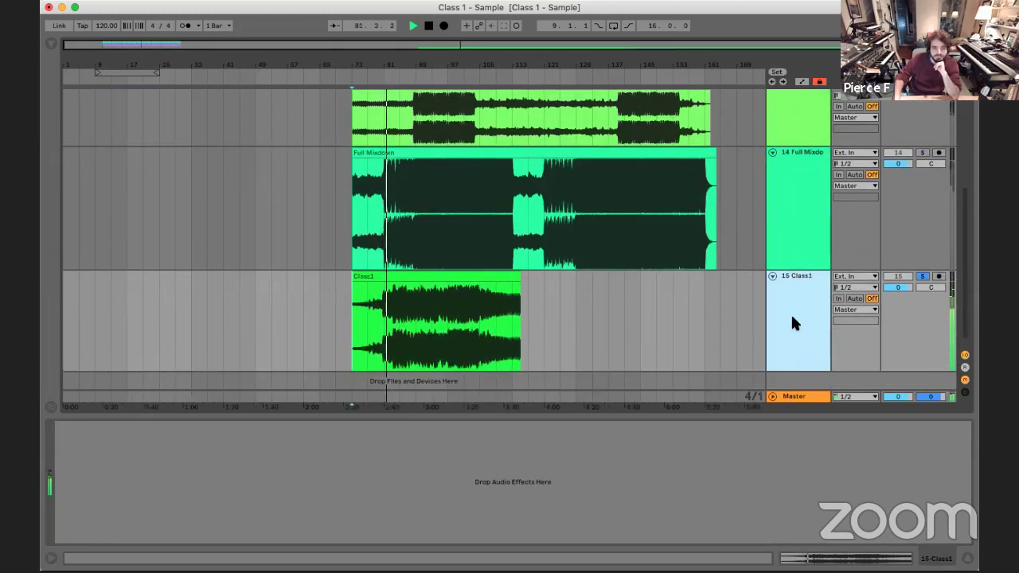
scroll(794, 325, "down", 1)
key("Delete")
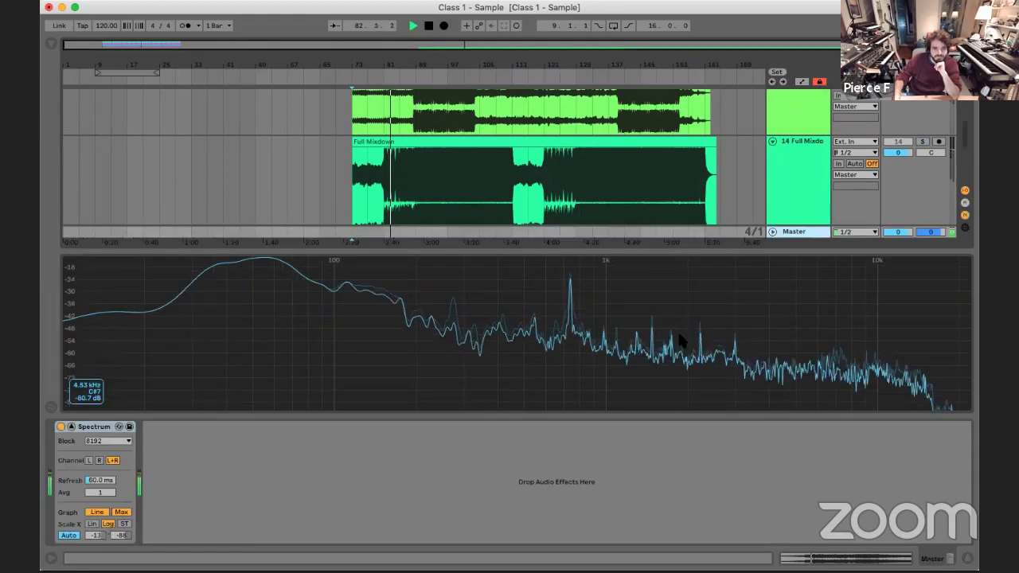
key("super+z")
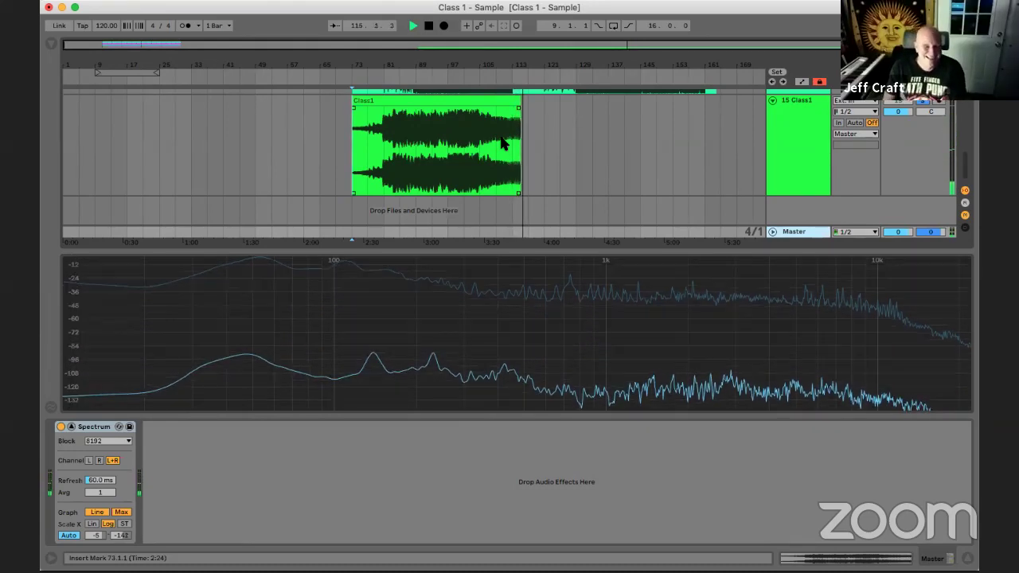
Stop playback and collapse the enlarged Spectrum display
key("space")
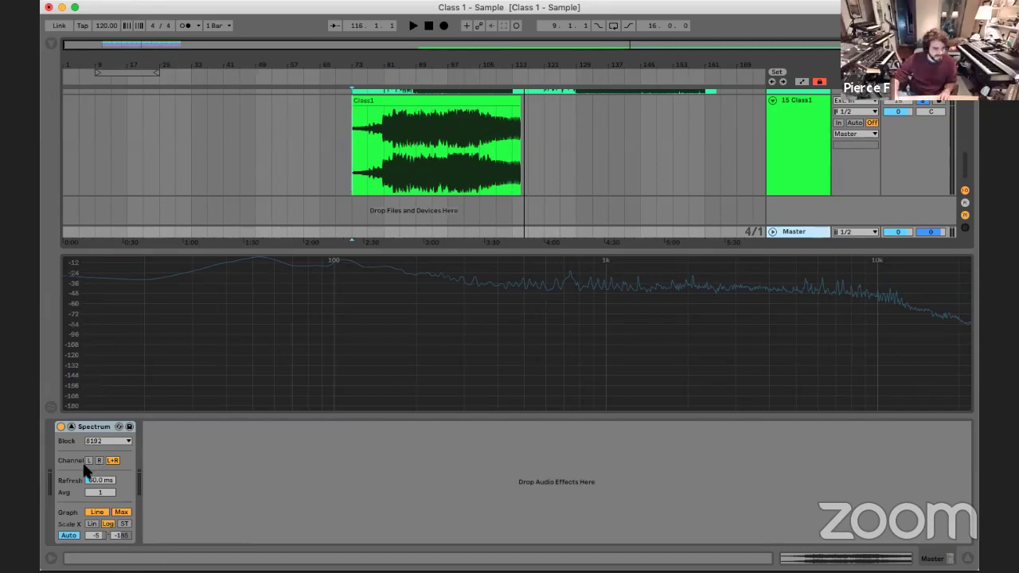
left_click(70, 427)
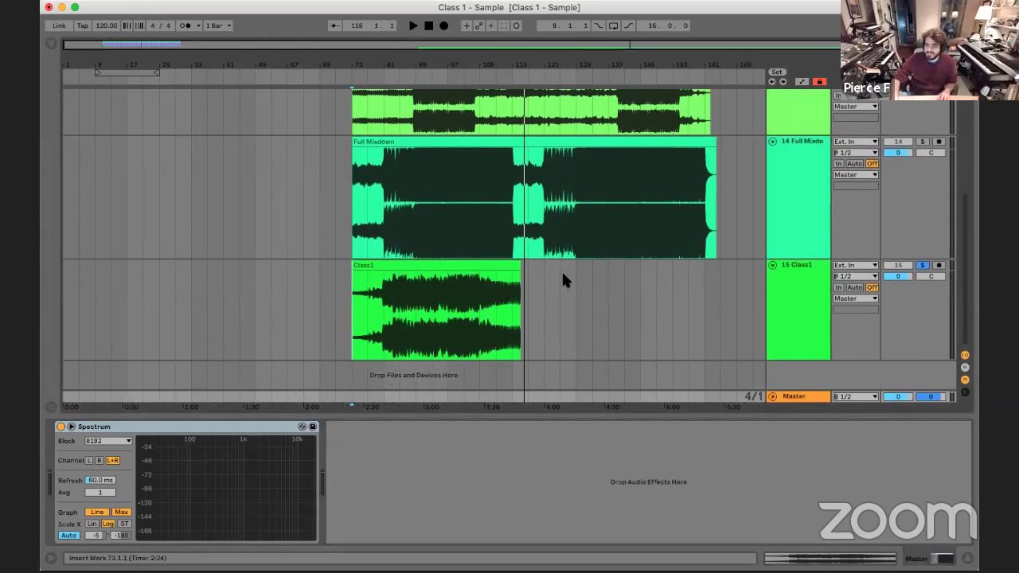
Review the Class1 clip against the Full Mixdown above it, placing the insert mark at bars 117 and 101
left_click(592, 270)
left_click(464, 280)
left_click(527, 286)
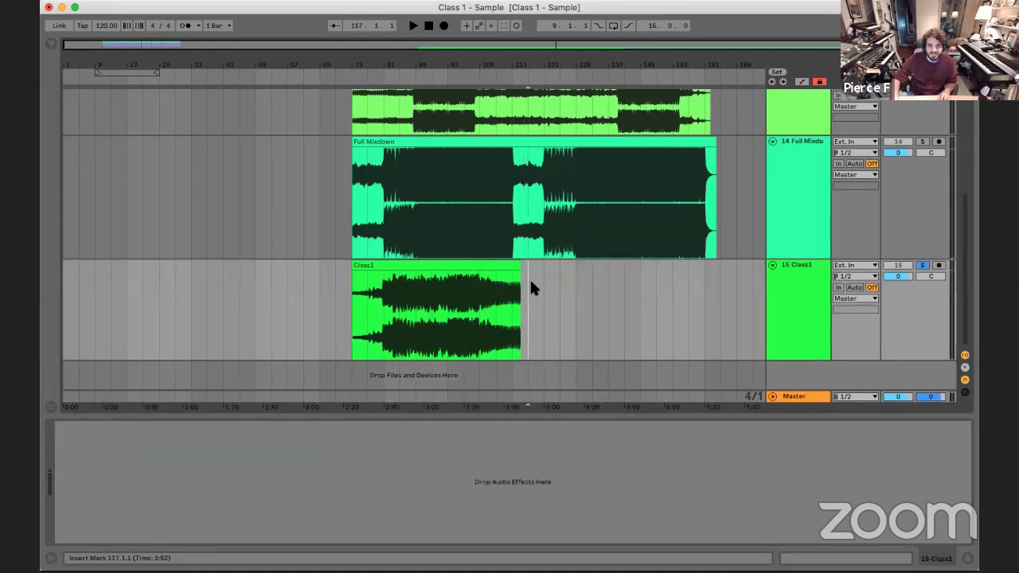
left_click(466, 280)
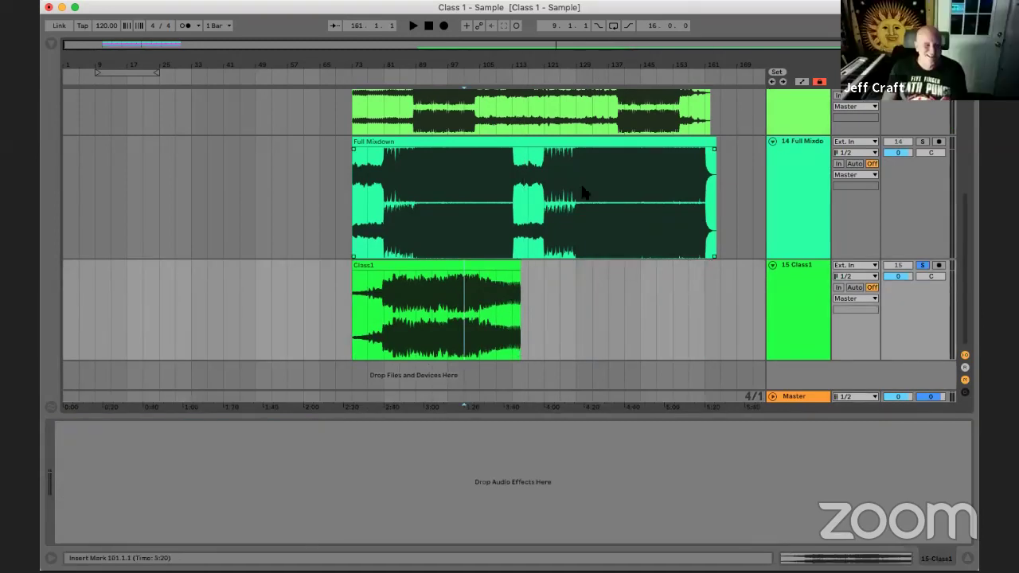
scroll(581, 192, "up", 2)
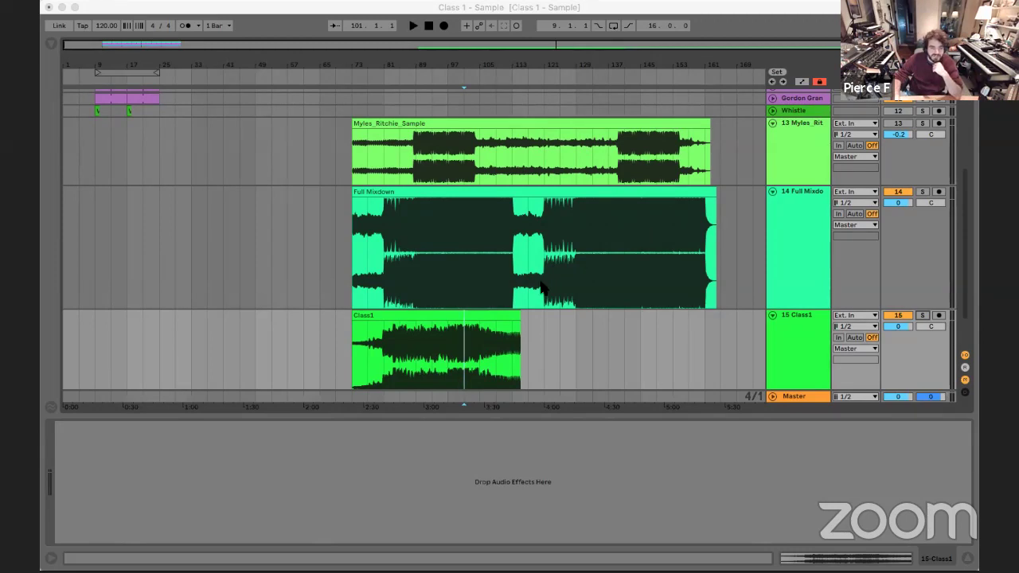
scroll(642, 239, "down", 3)
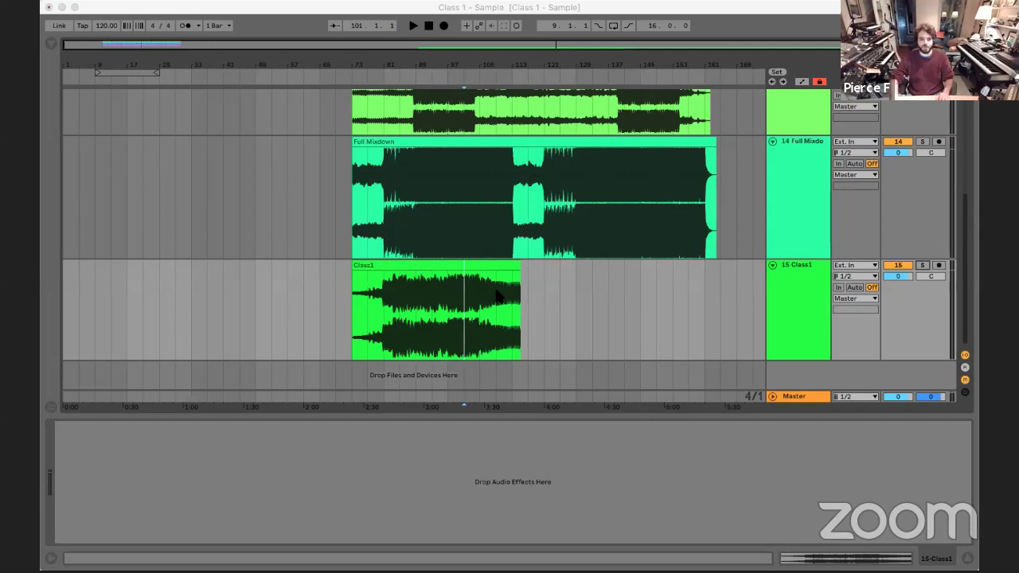
Add the Foley Class 3 audio file to a new track below Class1 at bar 73, and increase the track's height
left_click(659, 309)
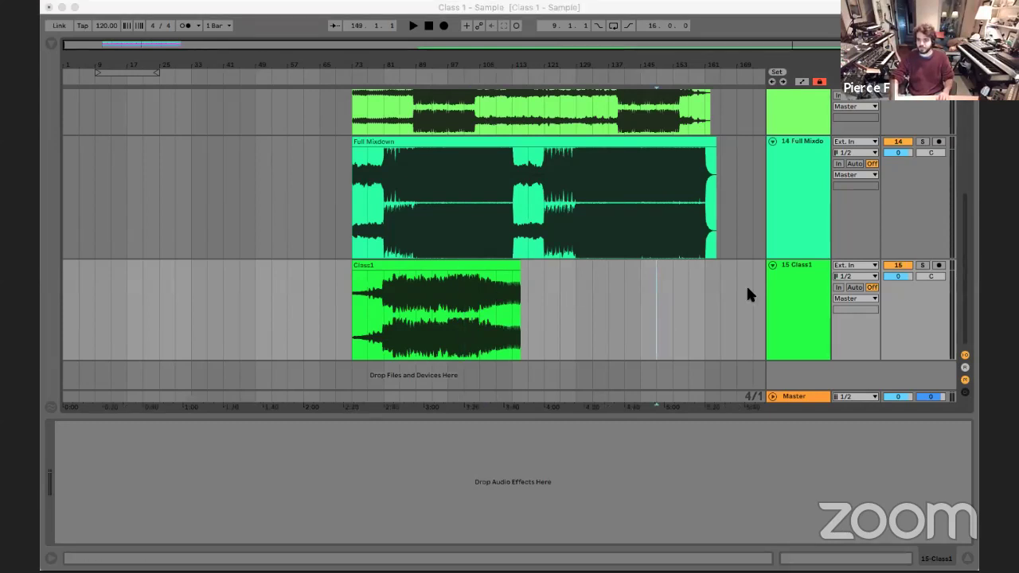
left_click_drag(748, 294, 352, 366)
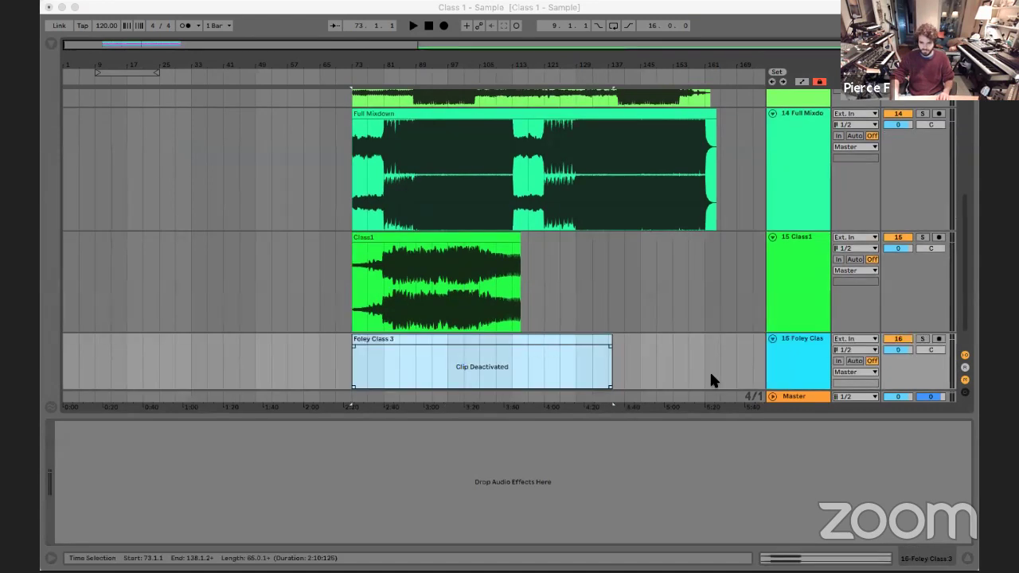
scroll(729, 369, "down", 2)
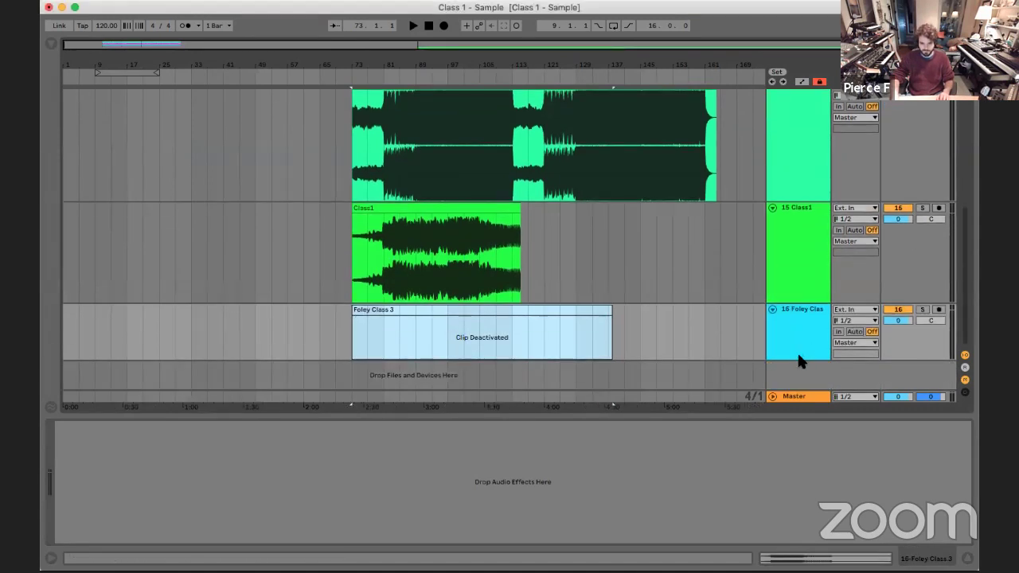
left_click_drag(791, 364, 772, 409)
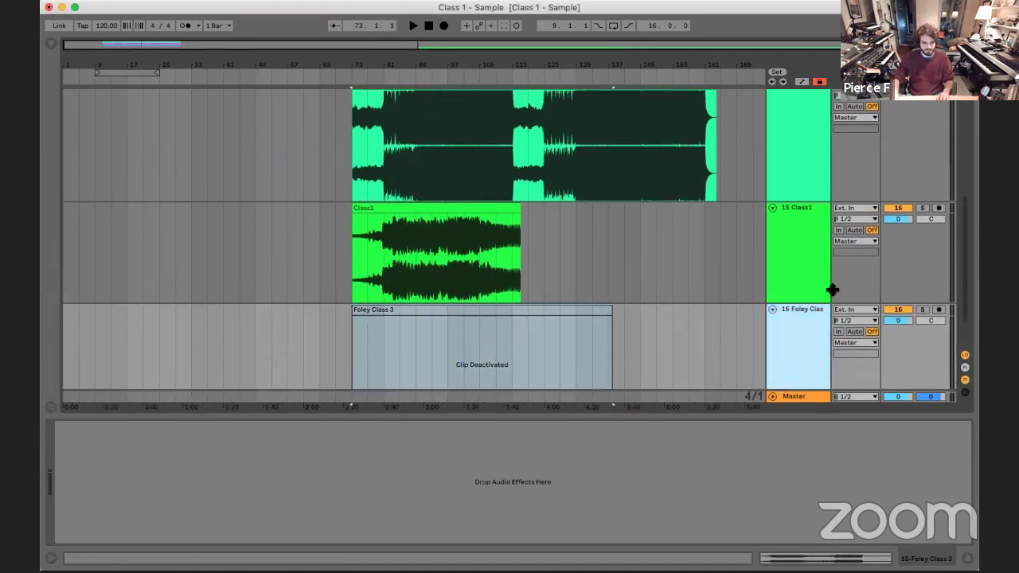
Slightly increase the height of the Foley Class 3 track and activate its deactivated clip
scroll(774, 335, "down", 3)
left_click_drag(787, 357, 787, 367)
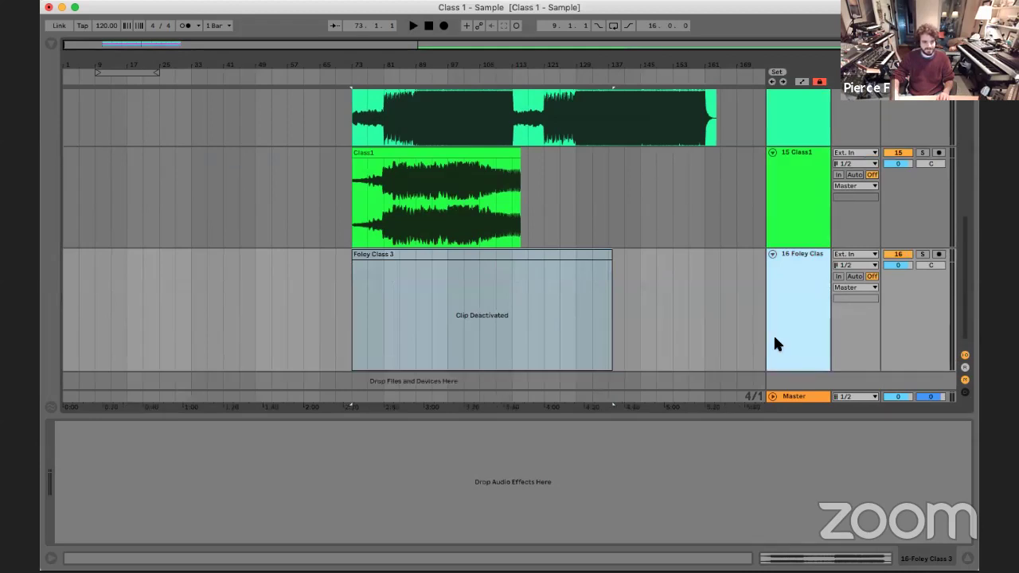
key("0")
left_click(425, 266)
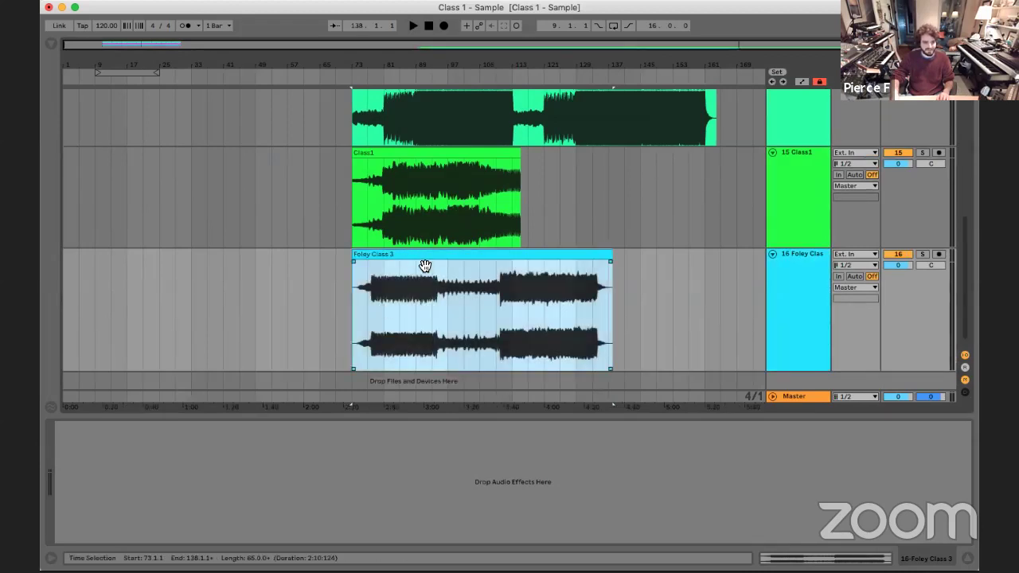
Turn off Warp for the Foley Class 3 clip and hide the clip's detail view
double_click(410, 257)
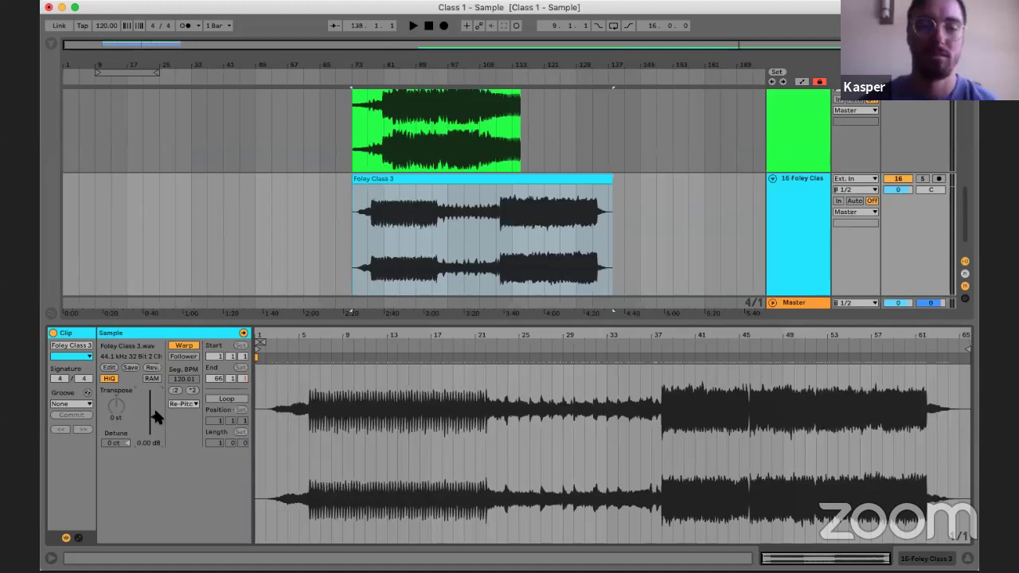
left_click(183, 346)
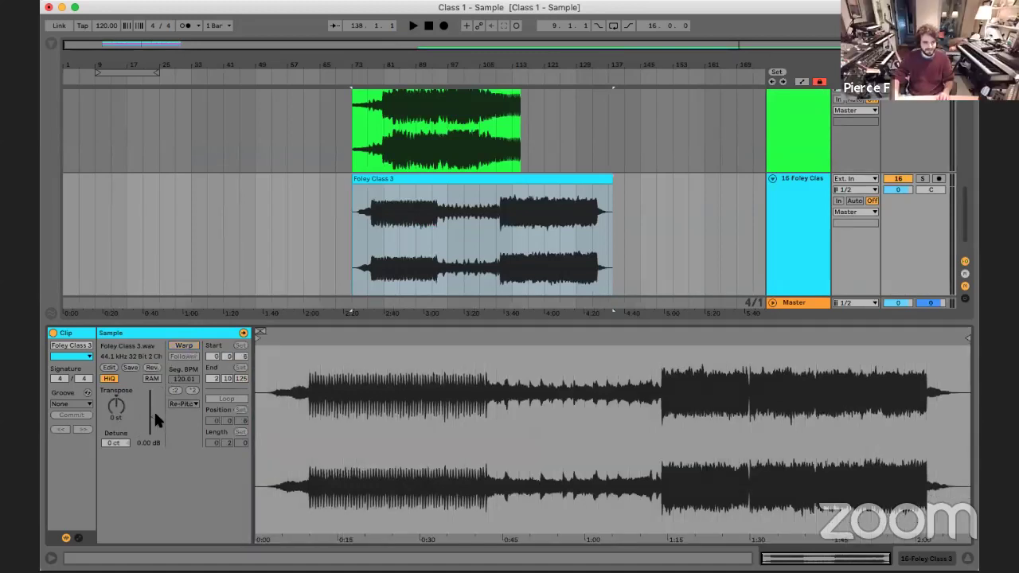
left_click_drag(156, 422, 156, 420)
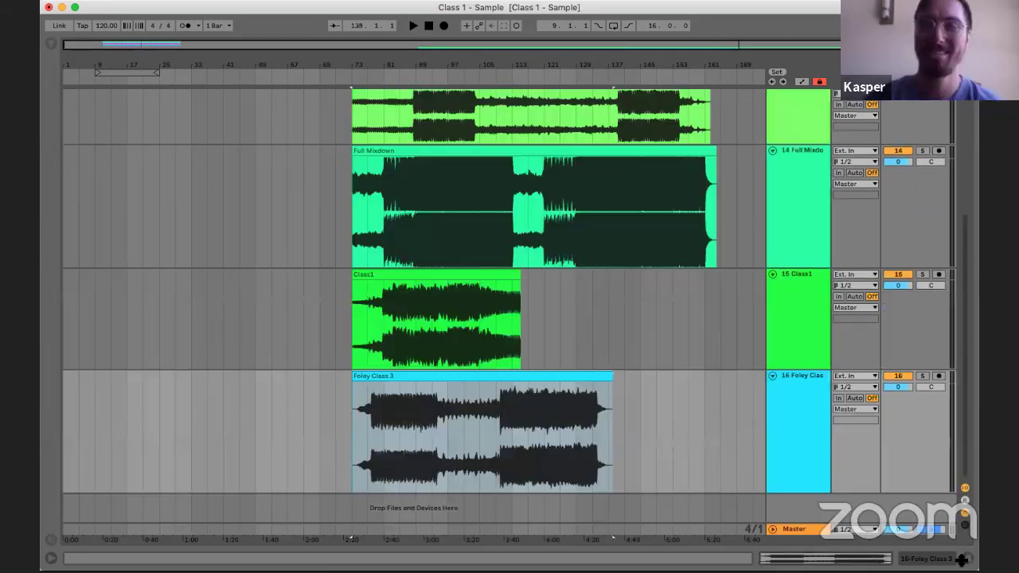
left_click(967, 557)
Show the Master track's Spectrum device and expand its display beneath the Foley Class 3 track
left_click(400, 421)
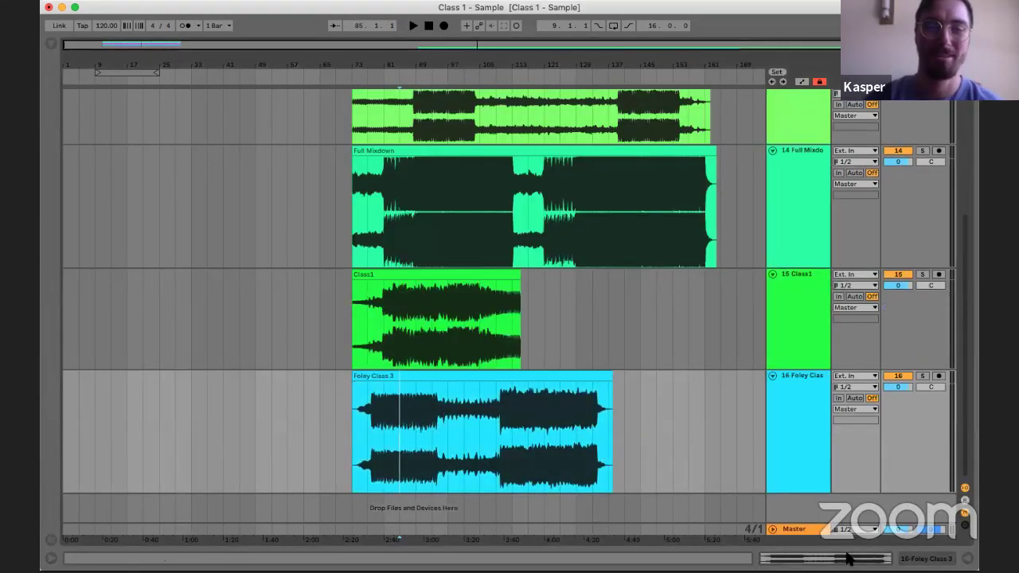
left_click(800, 528)
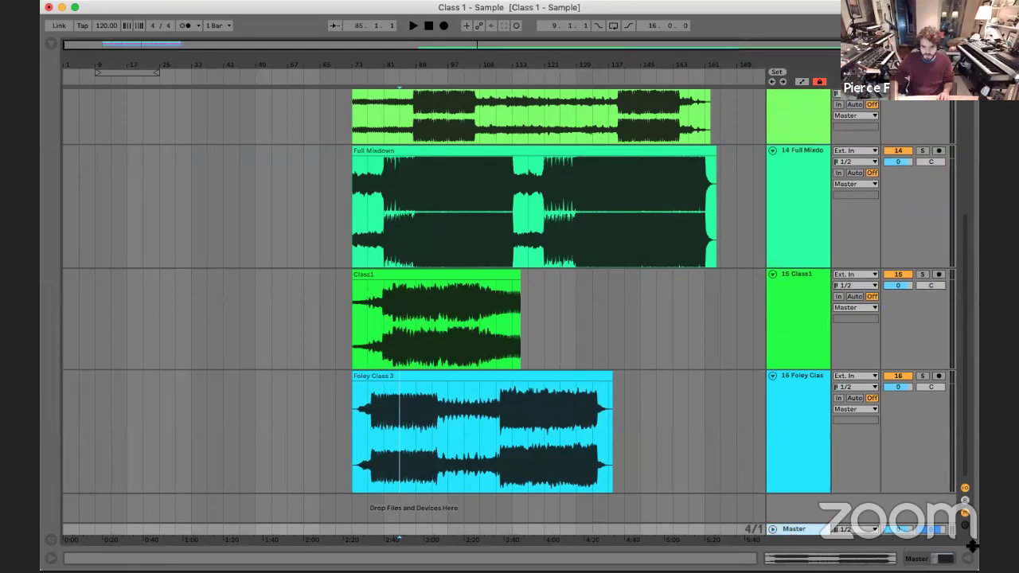
left_click(944, 560)
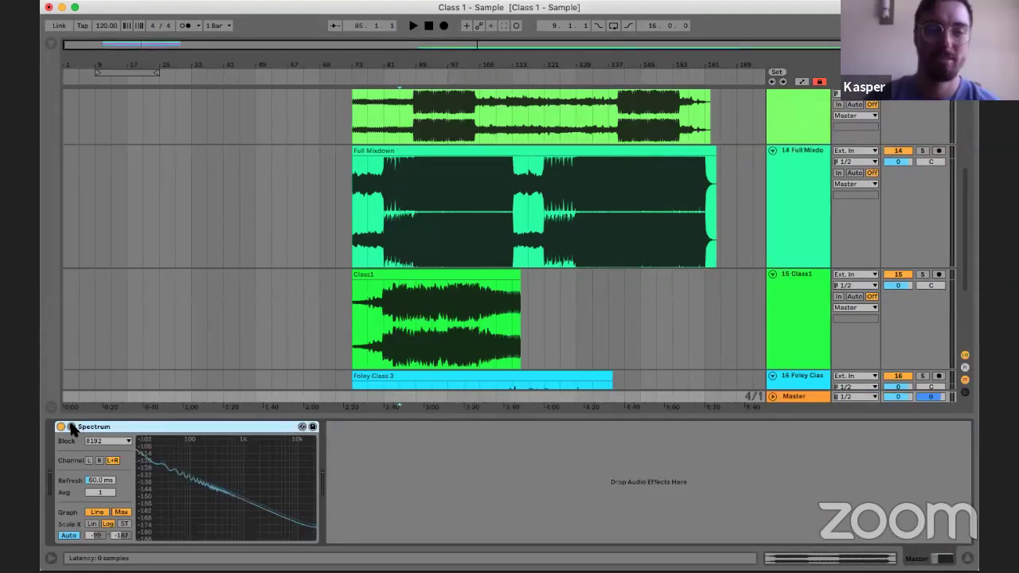
left_click(302, 427)
scroll(397, 159, "down", 5)
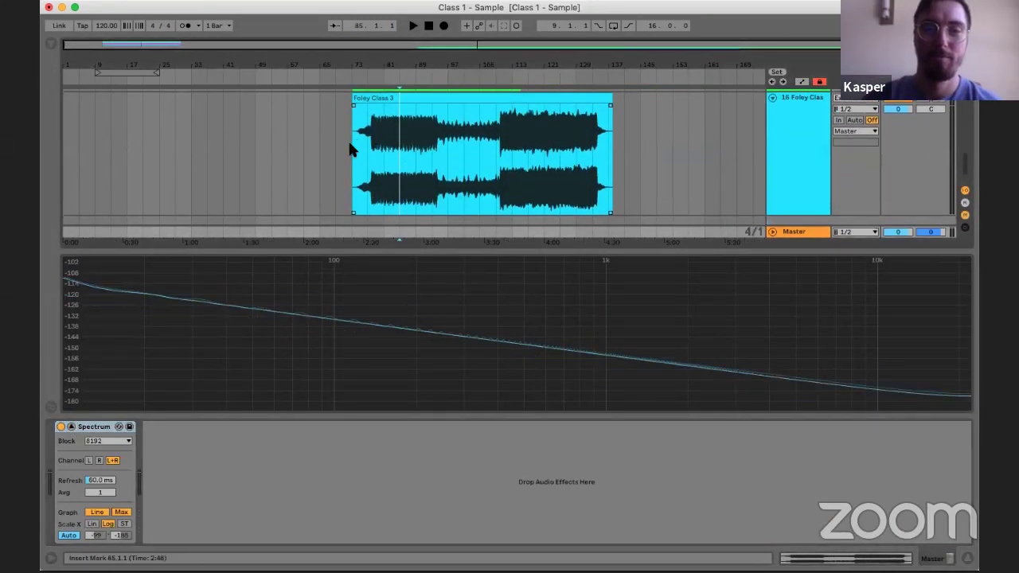
Play the arrangement from bar 73 with the Master's Spectrum in view, and stop playback
left_click(353, 148)
key("space")
left_click(802, 395)
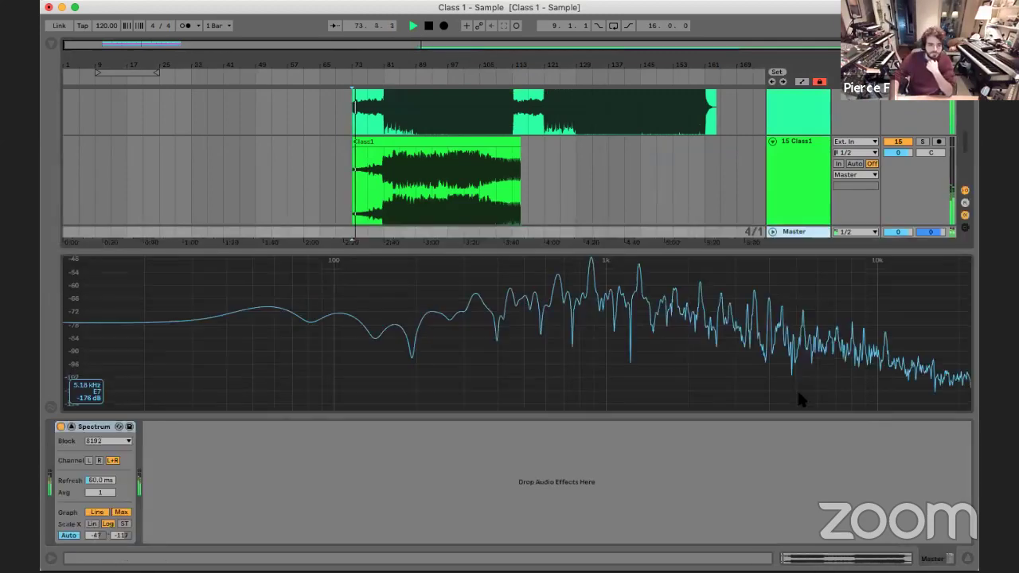
scroll(657, 119, "down", 4)
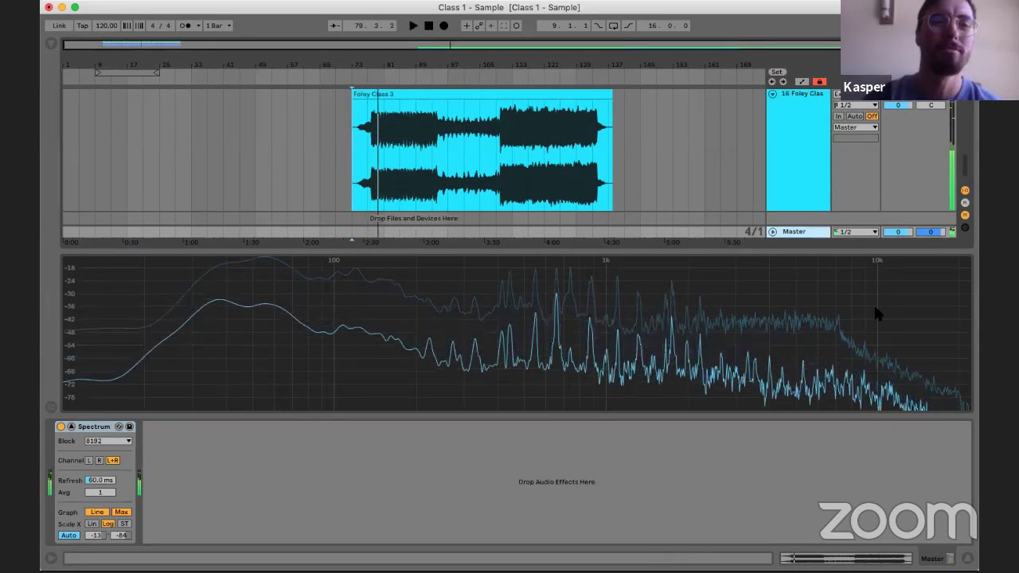
scroll(920, 166, "up", 5)
key("space")
Solo the Foley Class 3 track, play it from bar 73 through to its ending, and stop playback
scroll(902, 148, "down", 4)
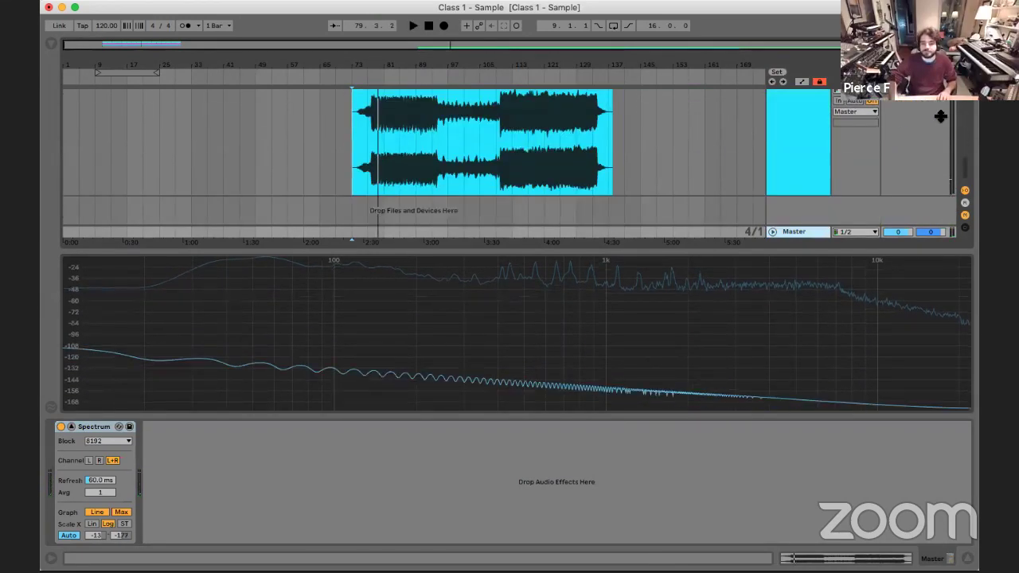
left_click(923, 121)
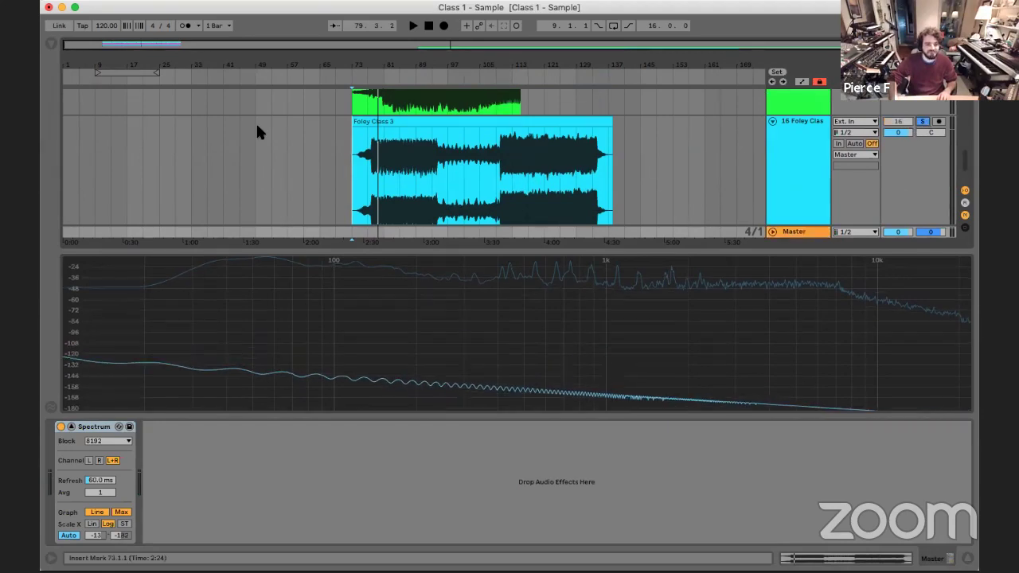
key("space")
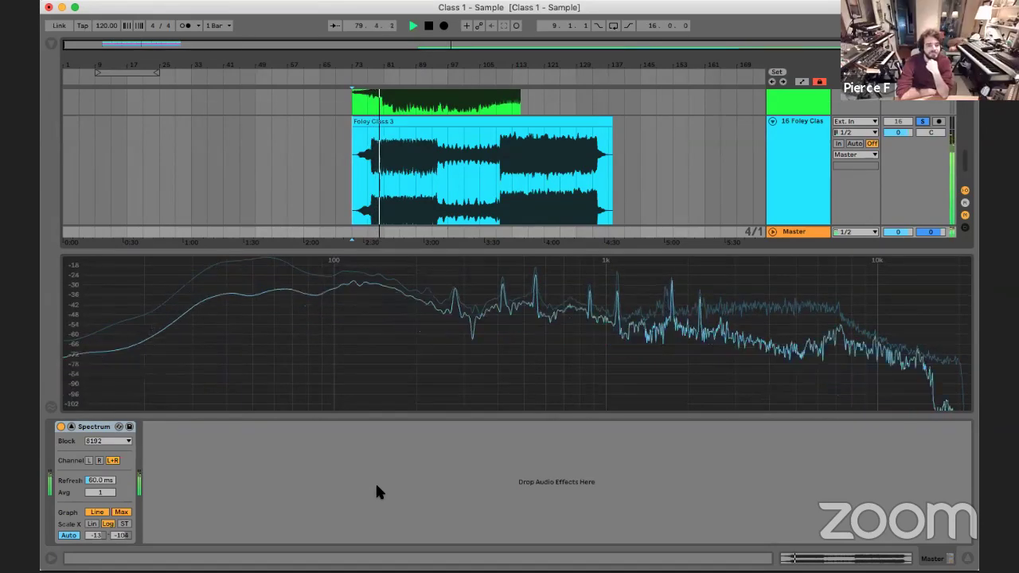
key("h")
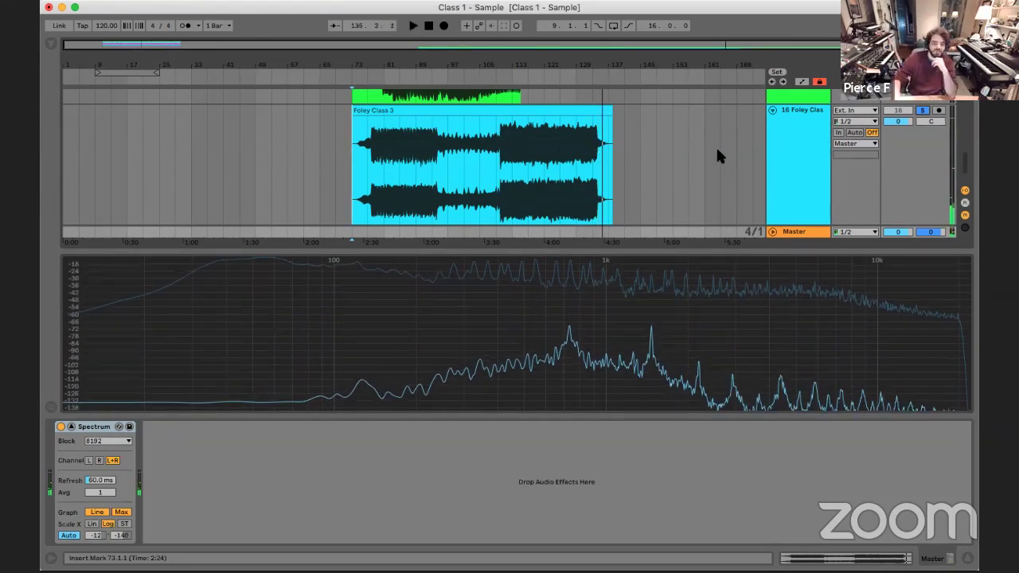
left_click(653, 160)
key("space")
Place the insert mark at bar 117 in the Foley Class 3 clip and bring back the Master's Spectrum
left_click(529, 310)
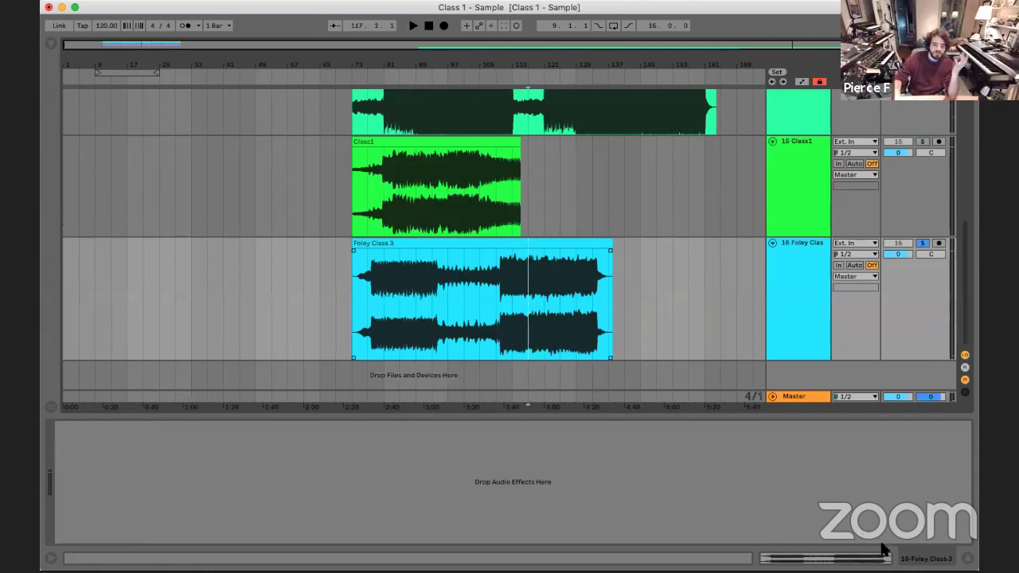
left_click(799, 395)
scroll(527, 127, "down", 3)
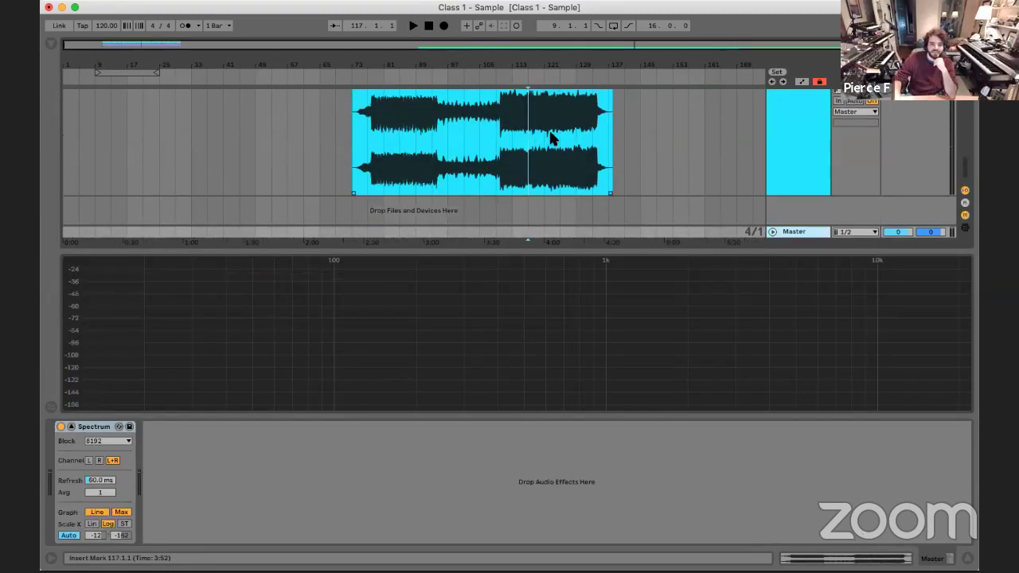
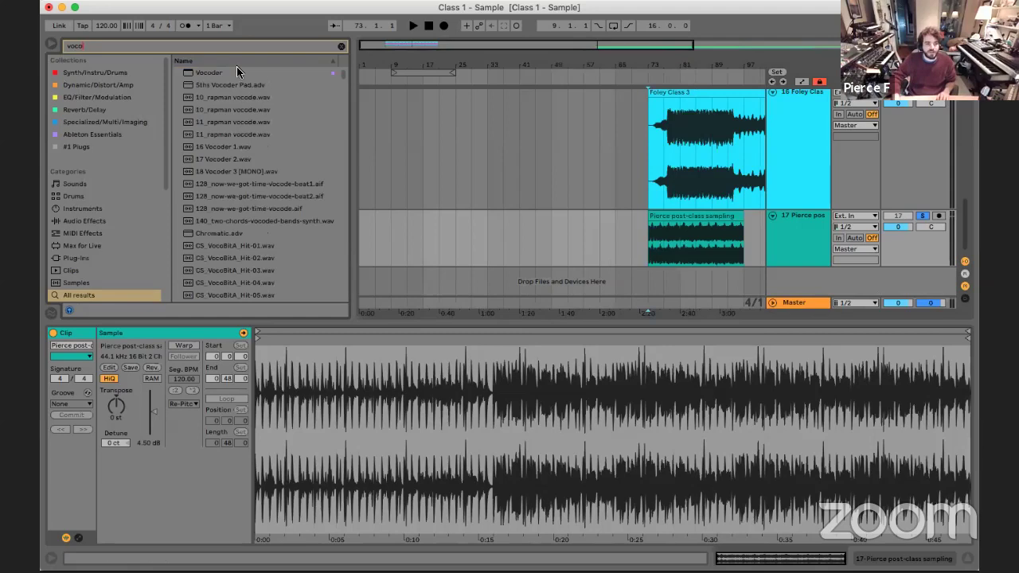
Add a Vocoder to the post-class sampling track and audition the track from bar 73
left_click_drag(671, 232, 671, 233)
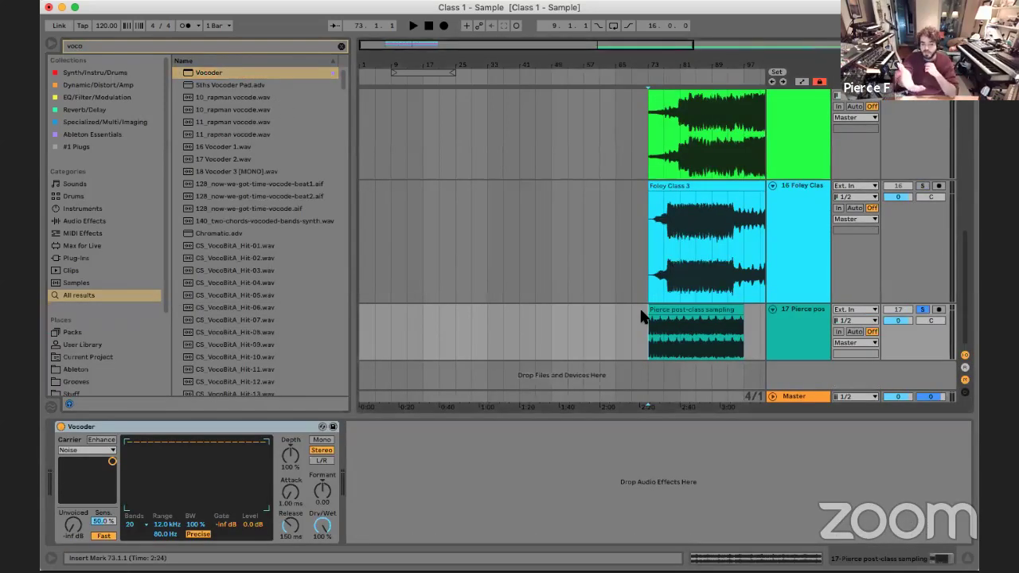
scroll(642, 314, "right", 3)
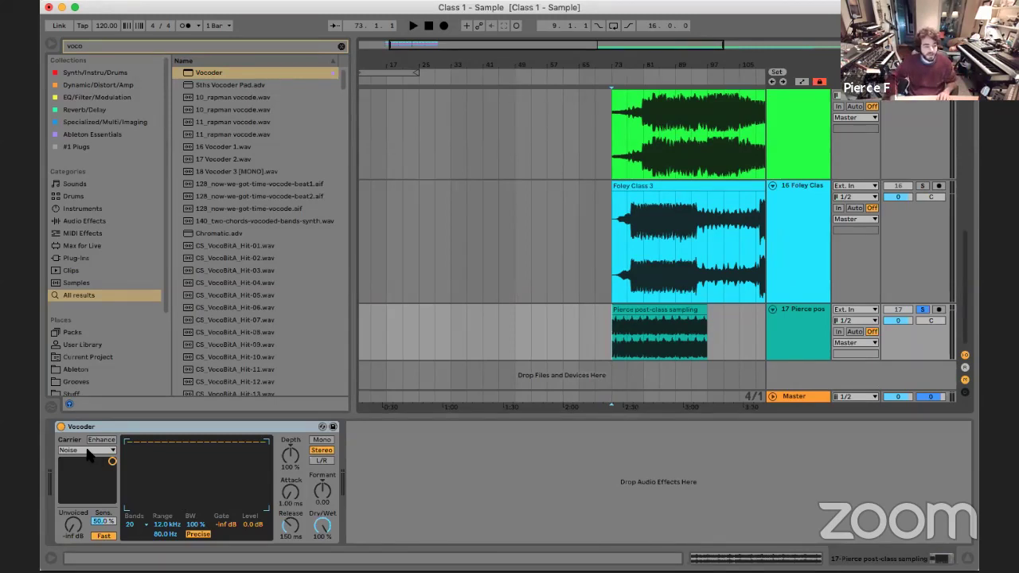
key("plus")
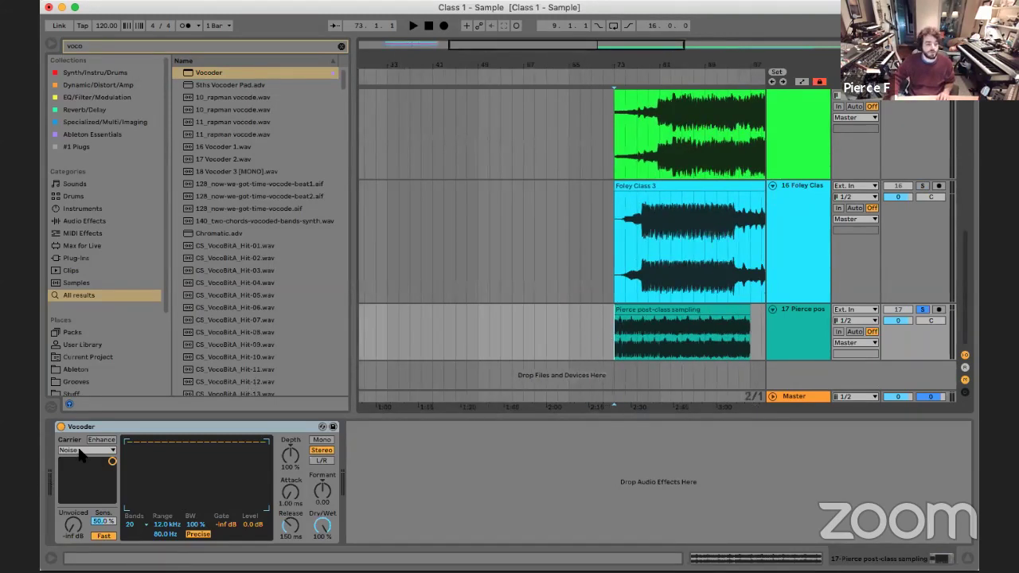
key("space")
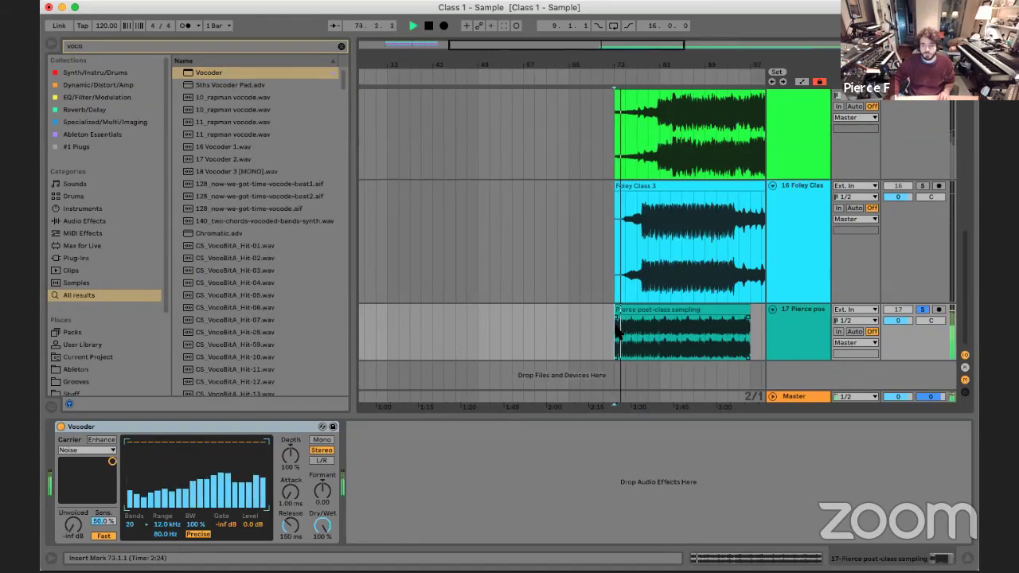
key("space")
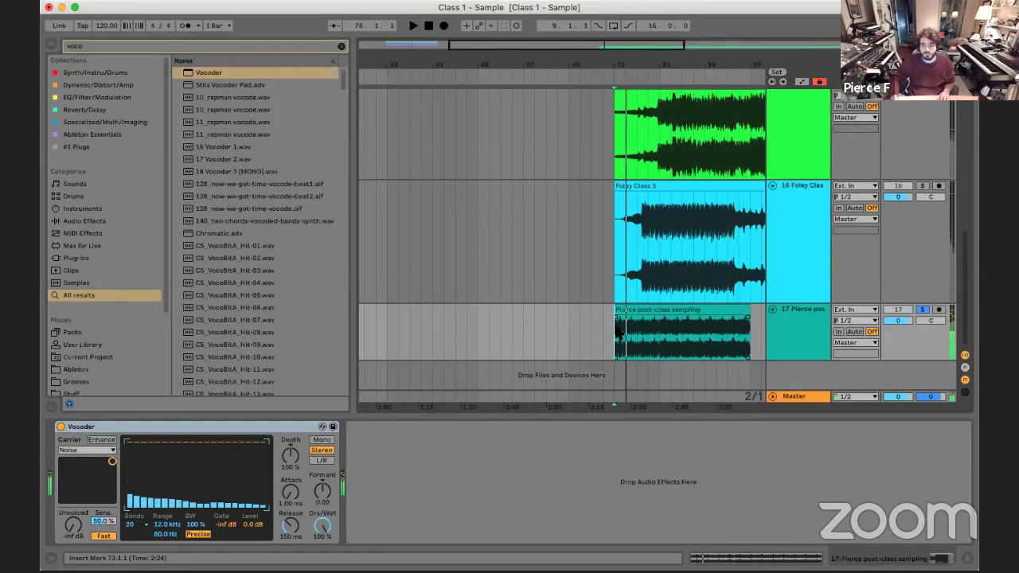
Loop the first four bars of the post-class sampling clip and try the Vocoder's Dry/Wet control during playback
left_click_drag(617, 335, 643, 334)
key("super+l")
key("space")
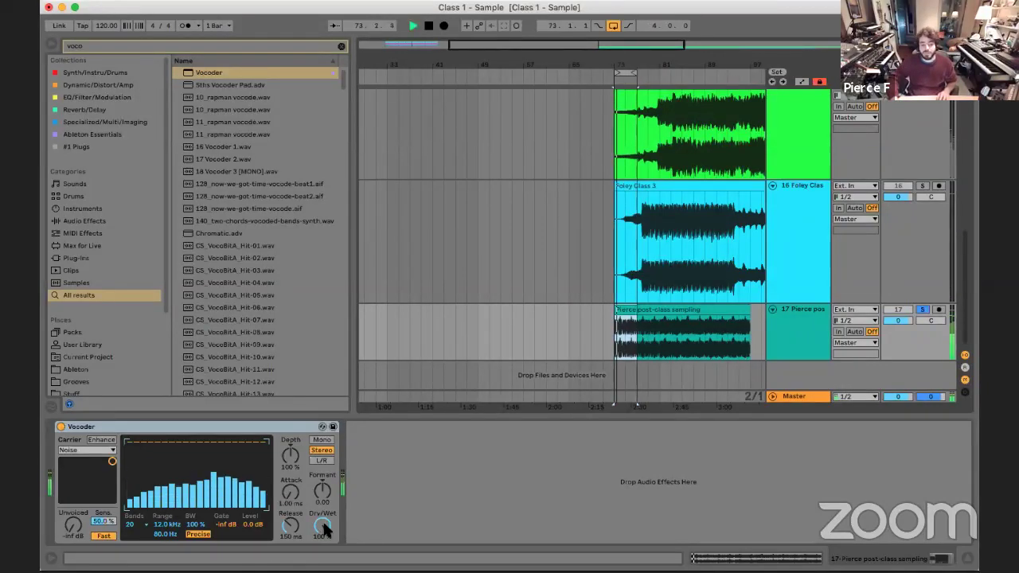
mouse_move(324, 529)
left_mouse_down()
mouse_move(324, 569)
mouse_move(325, 509)
left_mouse_up()
key("space")
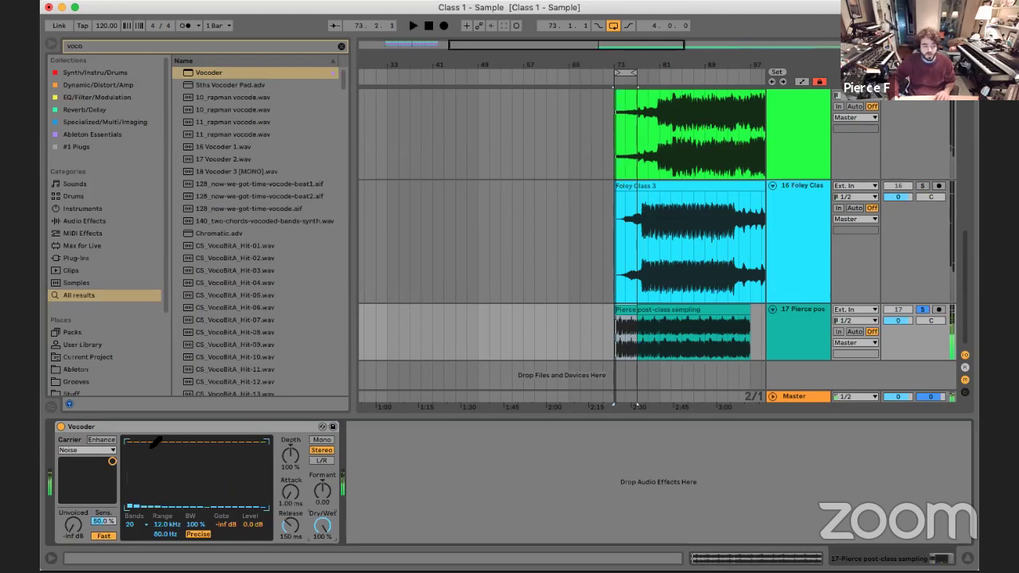
During loop playback, switch the Vocoder's carrier to Modulator, with Unvoiced at -8.4 dB and sensitivity at 49.2%
key("space")
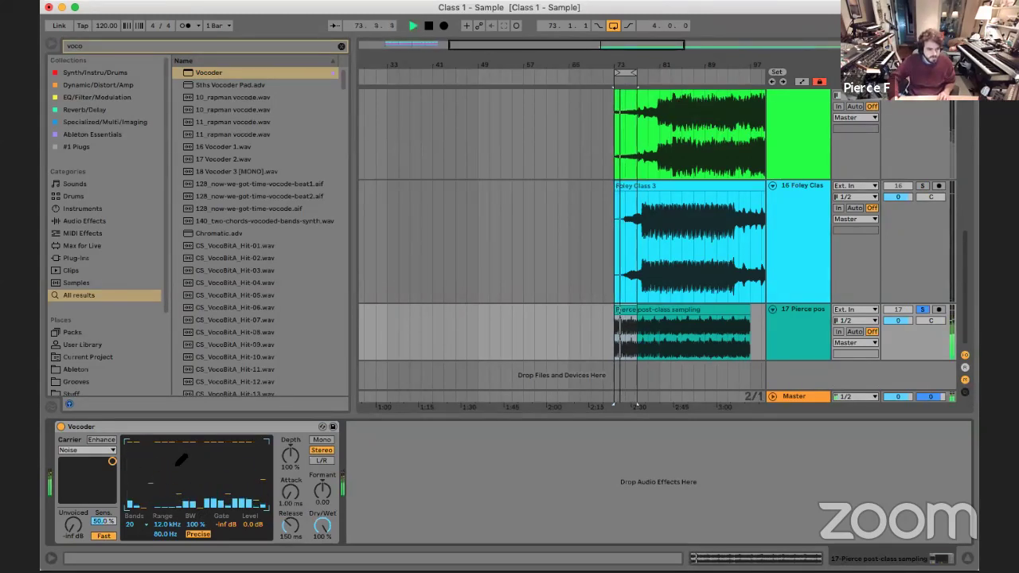
left_click(94, 452)
left_click(76, 479)
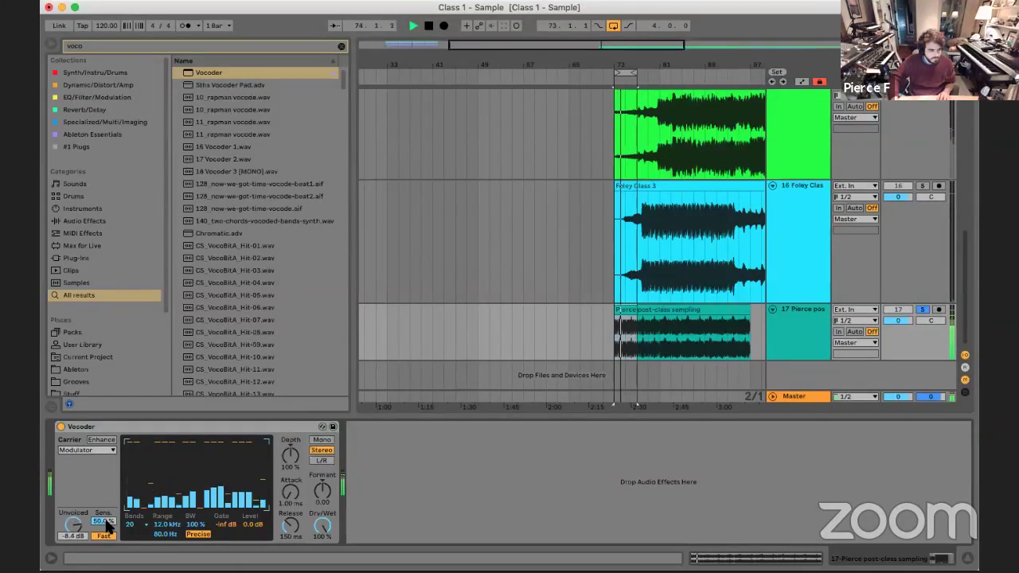
left_click_drag(103, 521, 163, 457)
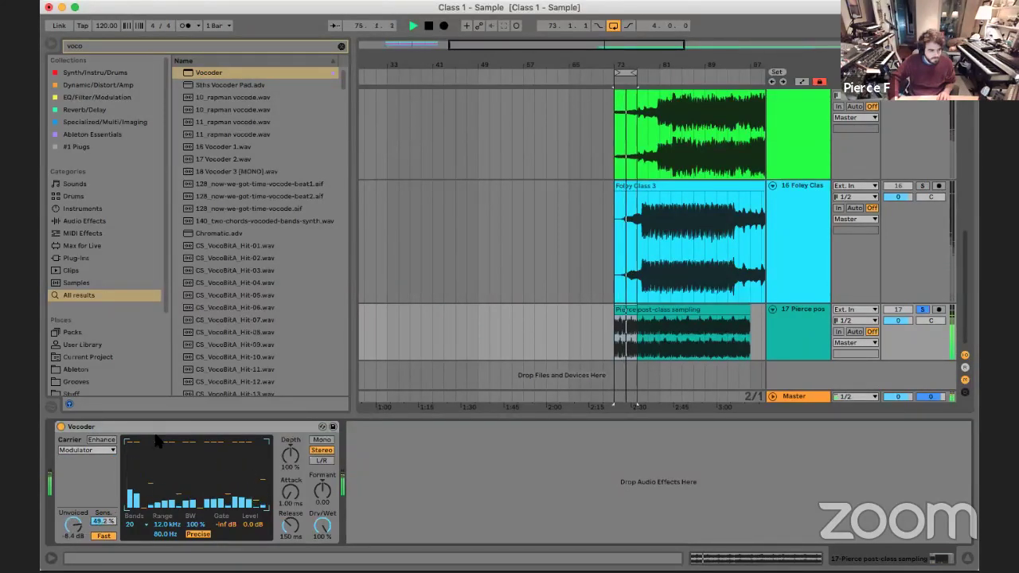
Set the Vocoder's carrier to Pitch Tracking with High at 1.22 kHz, the second oscillator waveform and Unvoiced at -2.2 dB
left_click(87, 450)
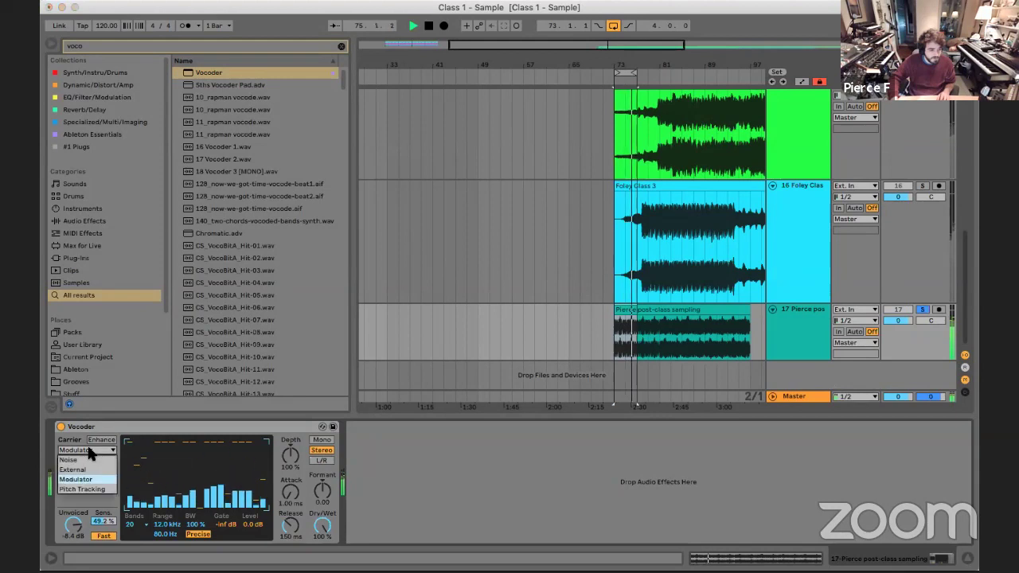
left_click(79, 490)
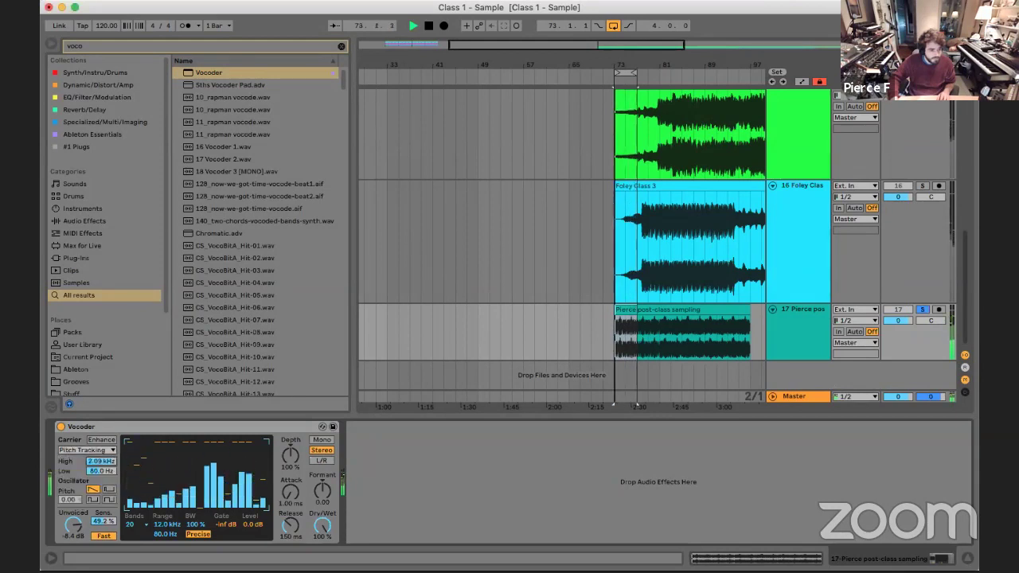
left_click_drag(101, 461, 101, 477)
left_click(109, 488)
left_click_drag(97, 517, 97, 501)
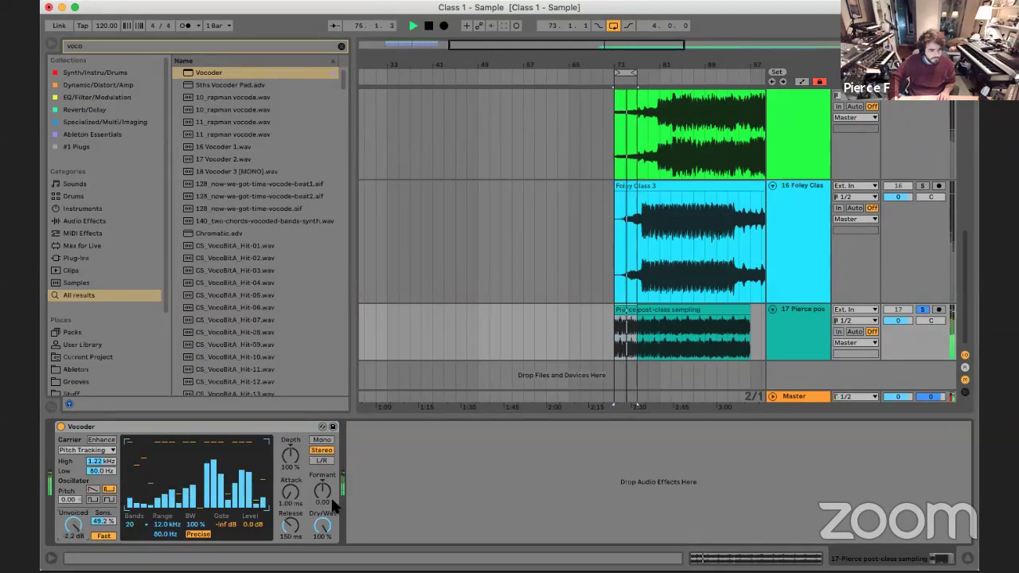
Set the Vocoder's Depth to 76%, try the External carrier, and return the carrier to Noise
left_click_drag(298, 467, 293, 462)
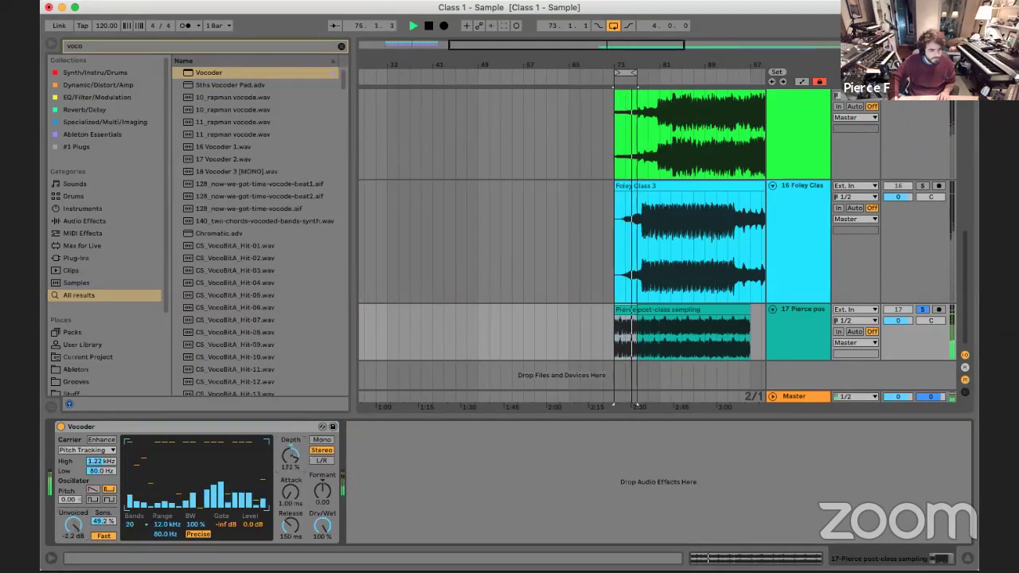
key("Delete")
left_click(89, 450)
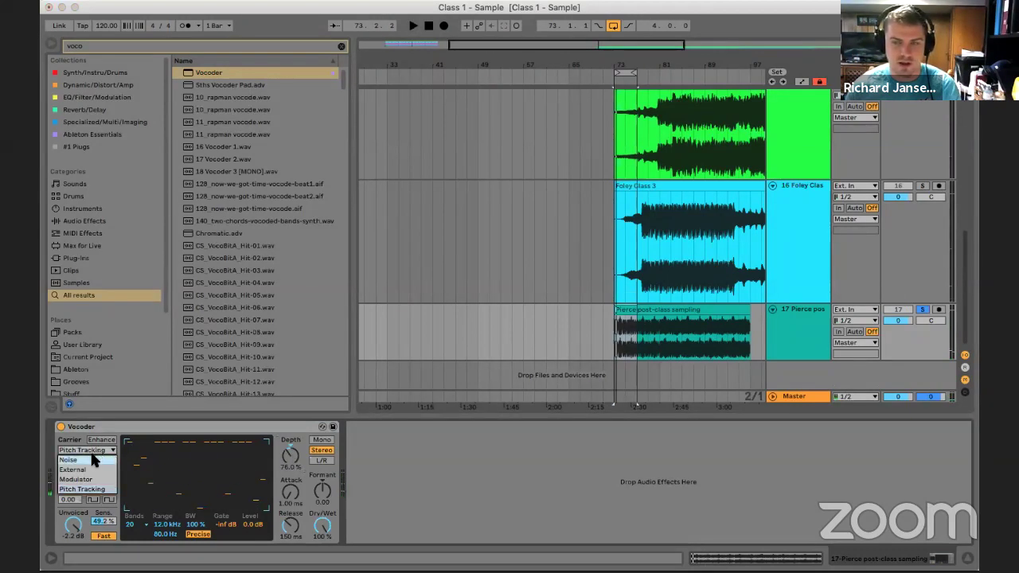
left_click(85, 470)
left_click(102, 451)
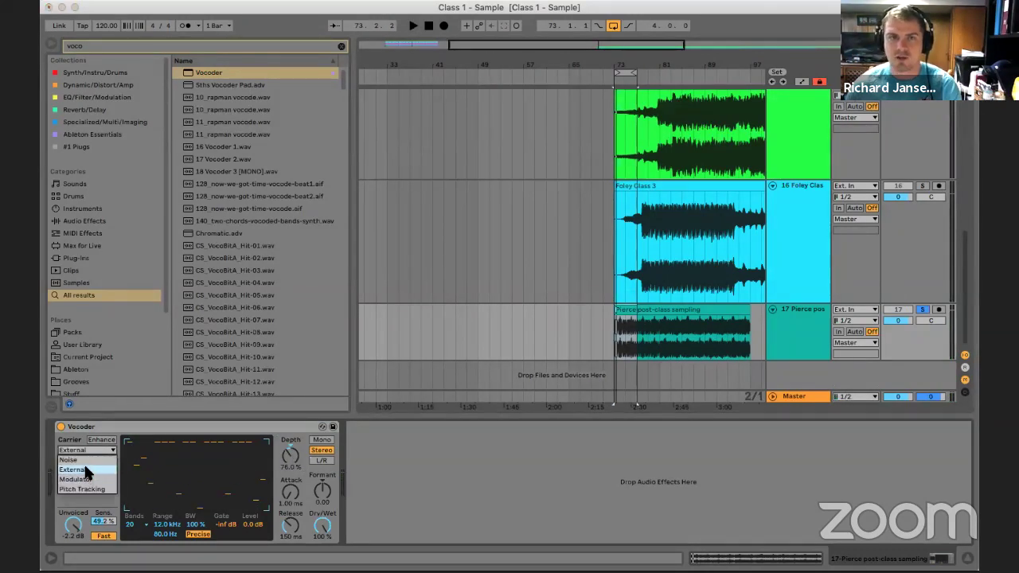
left_click(83, 458)
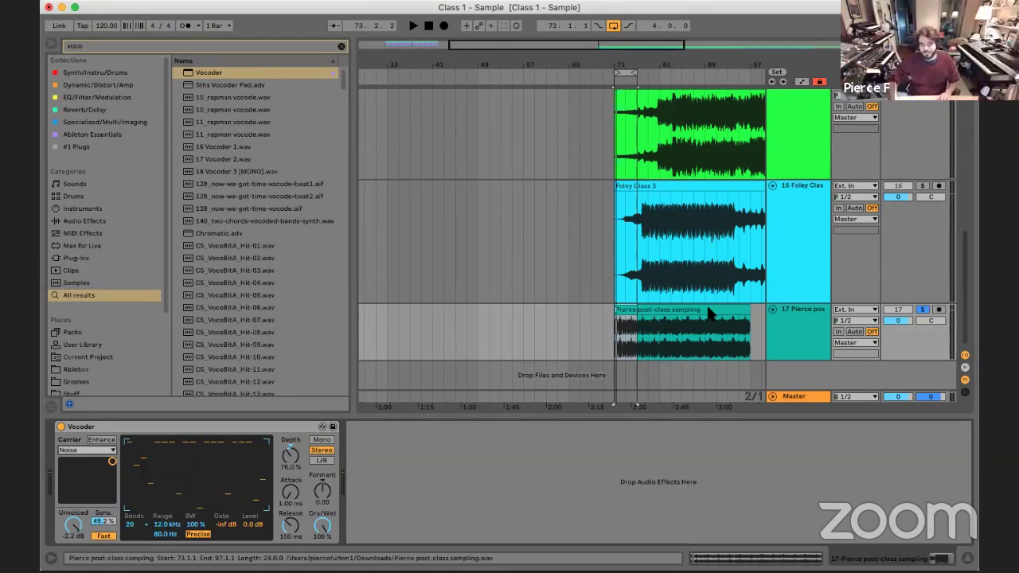
Add Erosion after the Vocoder in Wide Noise mode and, with the loop playing, set it to 6.23 kHz with an Amount of 55
key("super+f")
type("erosion")
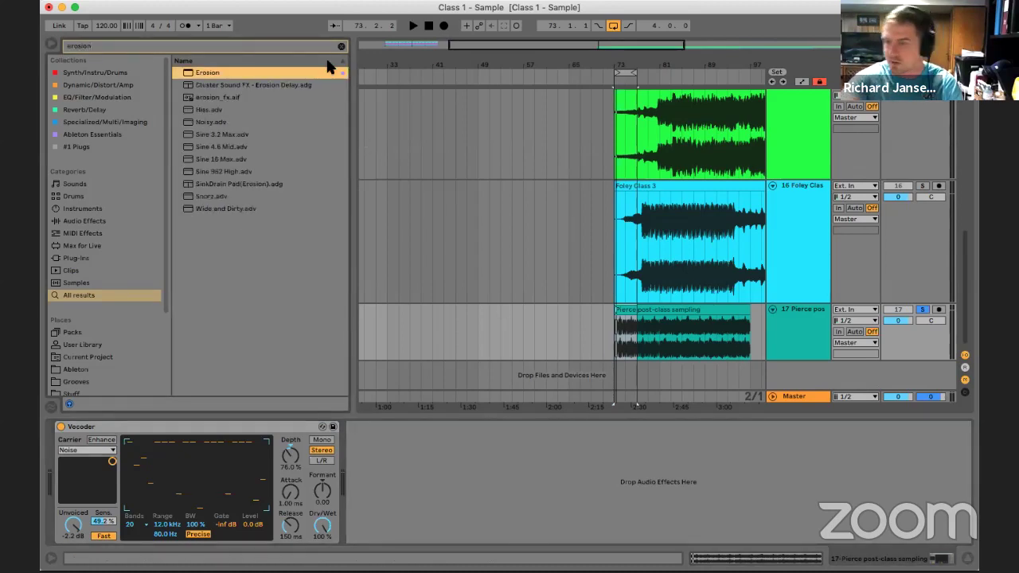
left_click_drag(229, 72, 442, 475)
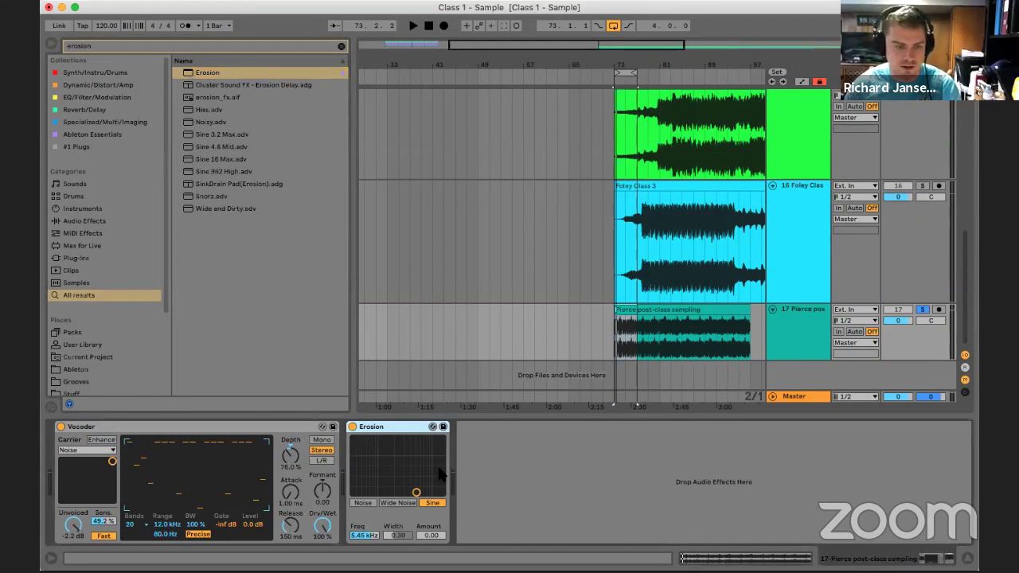
left_click(397, 503)
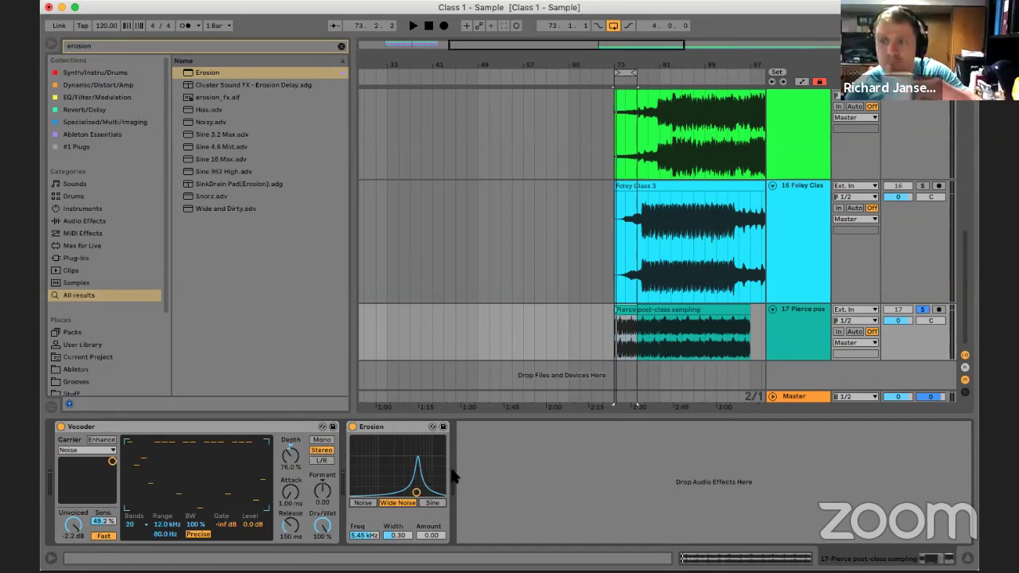
left_click_drag(416, 492, 414, 484)
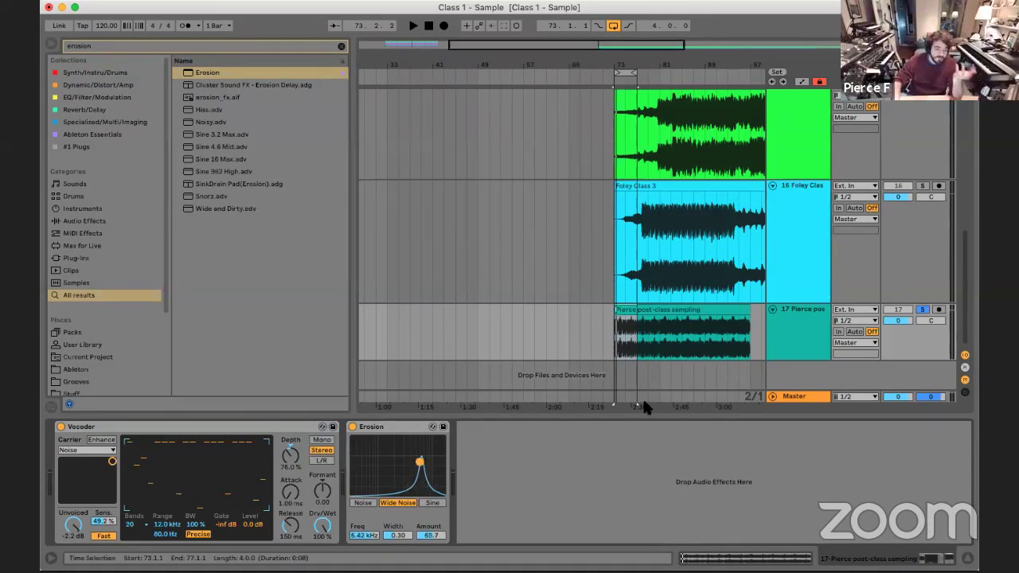
key("space")
left_click_drag(419, 461, 419, 466)
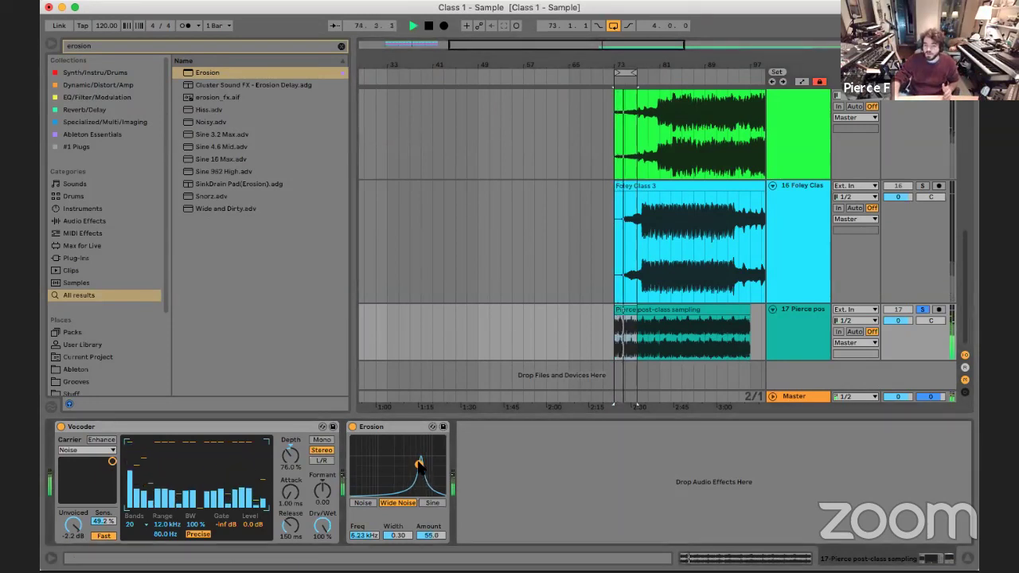
key("space")
Duplicate the post-class sampling track 17 and delete the Vocoder and Erosion from the duplicate
left_click(803, 311)
key("super+d")
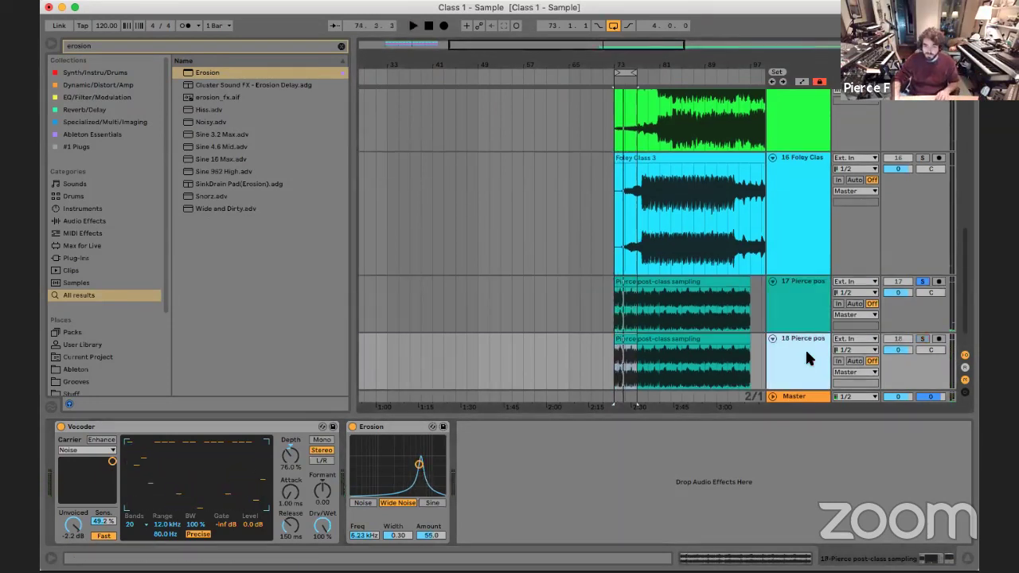
left_click(401, 427)
left_click(261, 426, "shift")
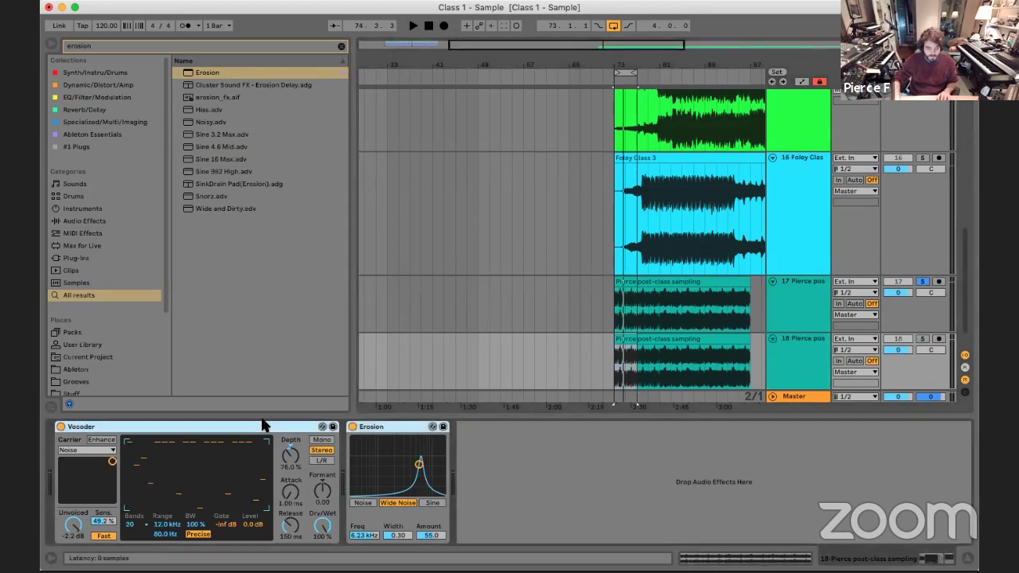
key("Delete")
Play both sampling tracks soloed together, with track 17's volume at -2.8 dB and its Erosion at 16.4 kHz and Amount 138
left_click(921, 339)
key("space")
left_click(615, 321)
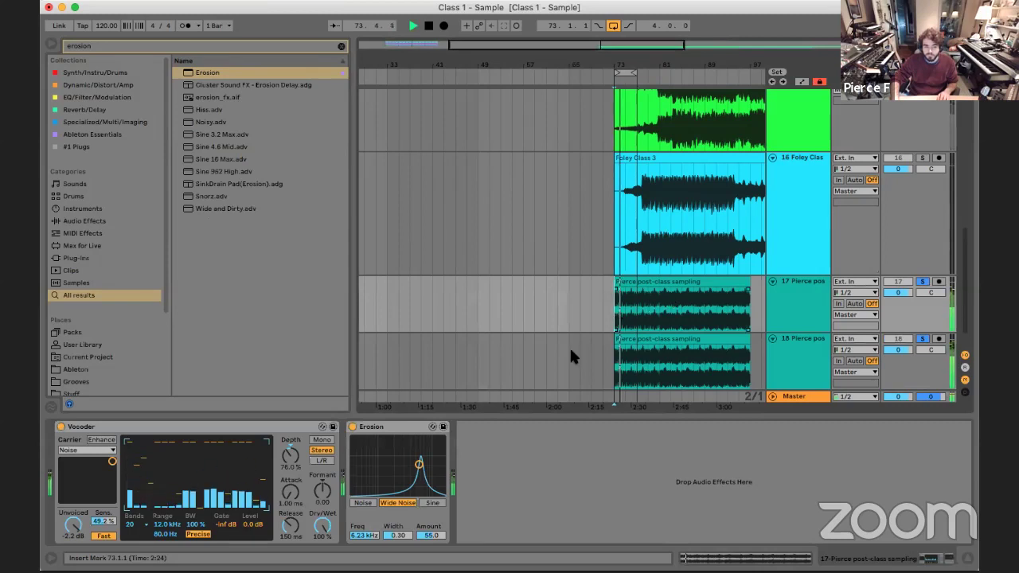
left_click_drag(898, 292, 899, 293)
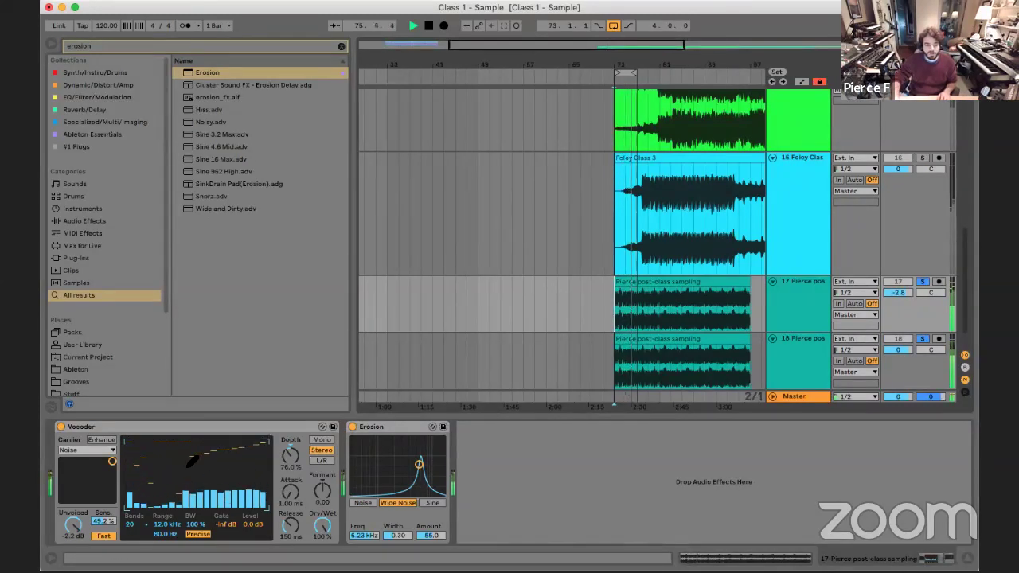
left_click_drag(389, 452, 439, 448)
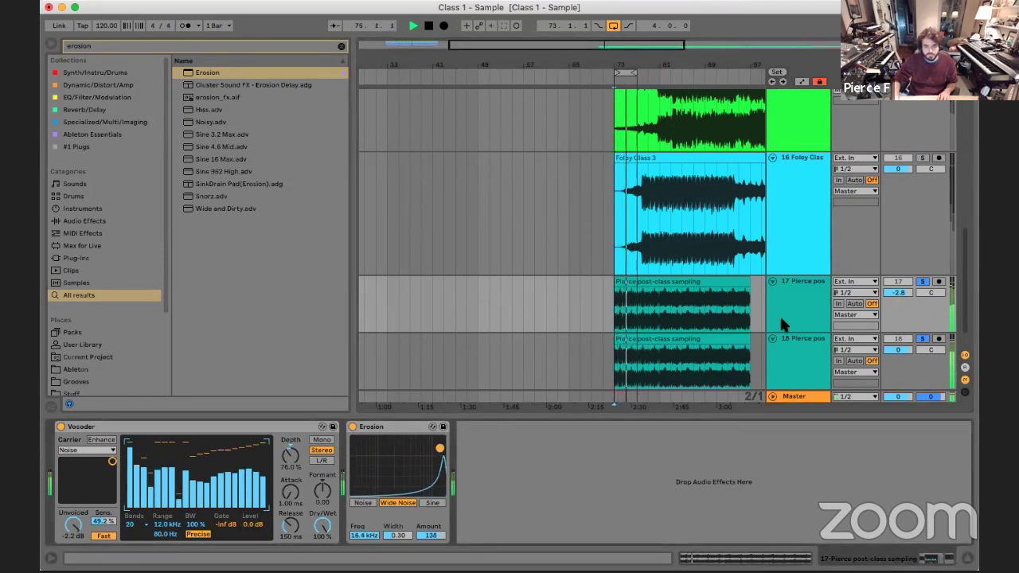
key("space")
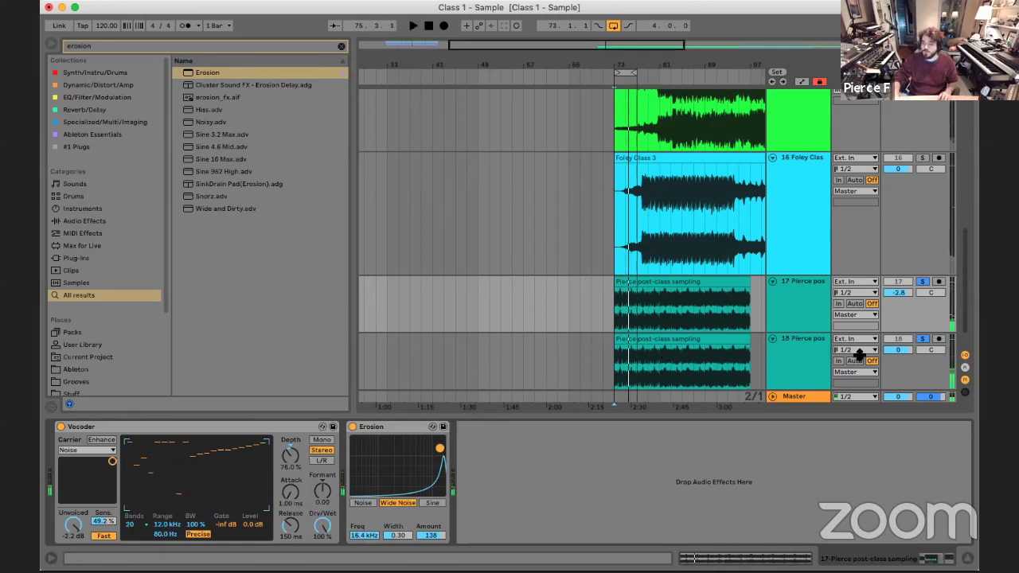
Add the Corpus audio effect after Erosion on track 17
left_click(770, 350)
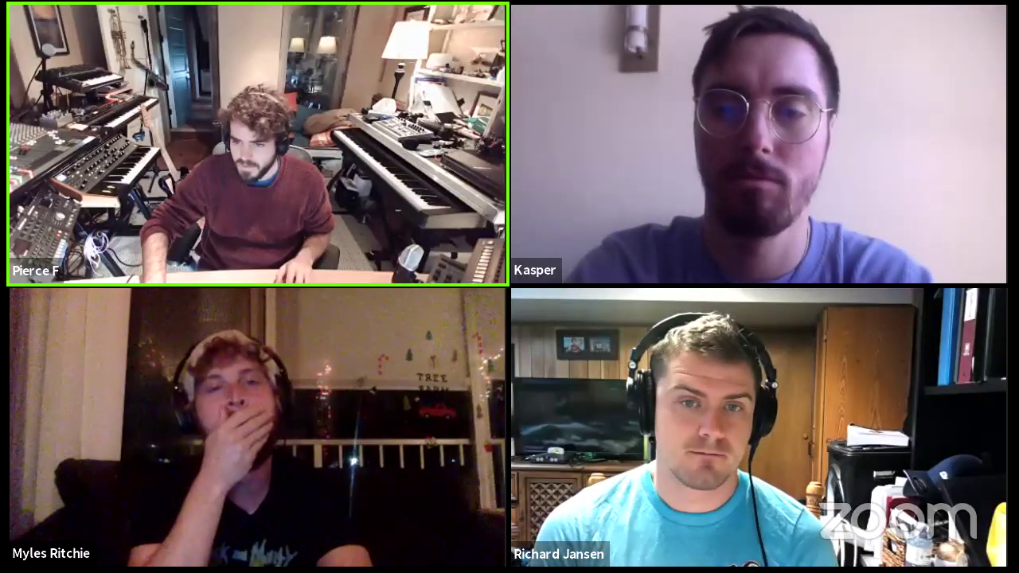
scroll(634, 271, "down", 2)
scroll(634, 271, "right", 2)
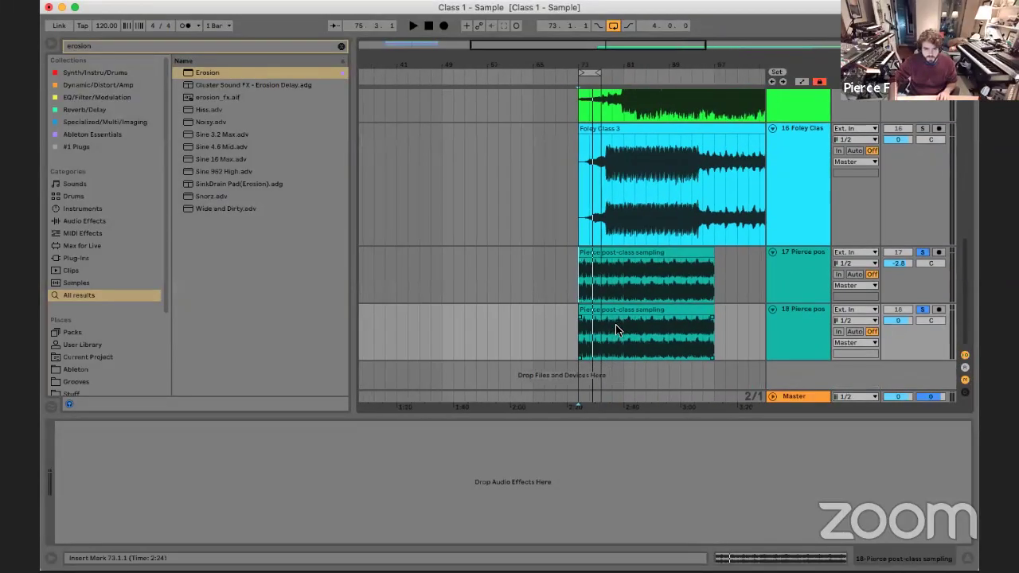
left_click(101, 223)
left_click(342, 43)
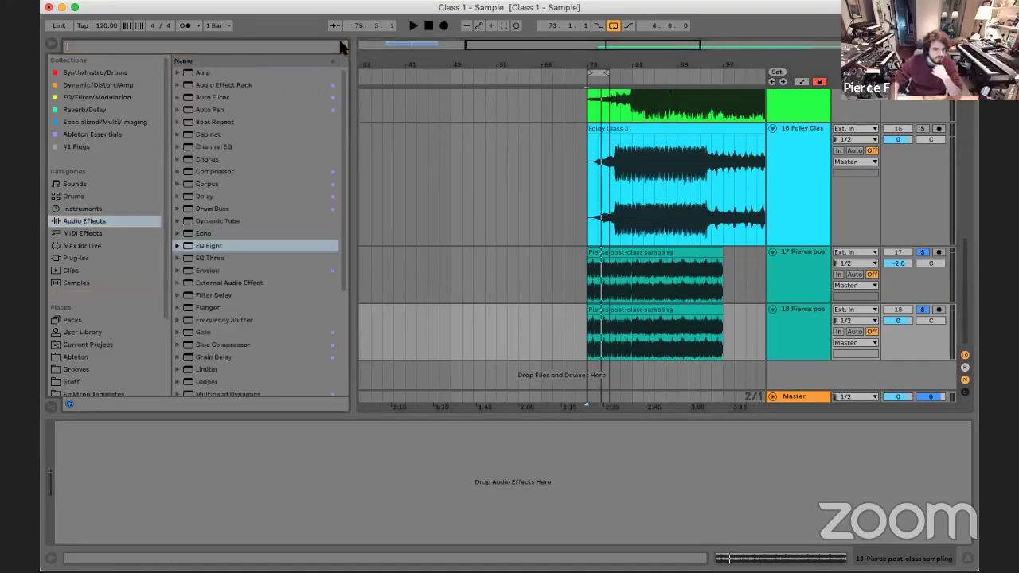
left_click(203, 186)
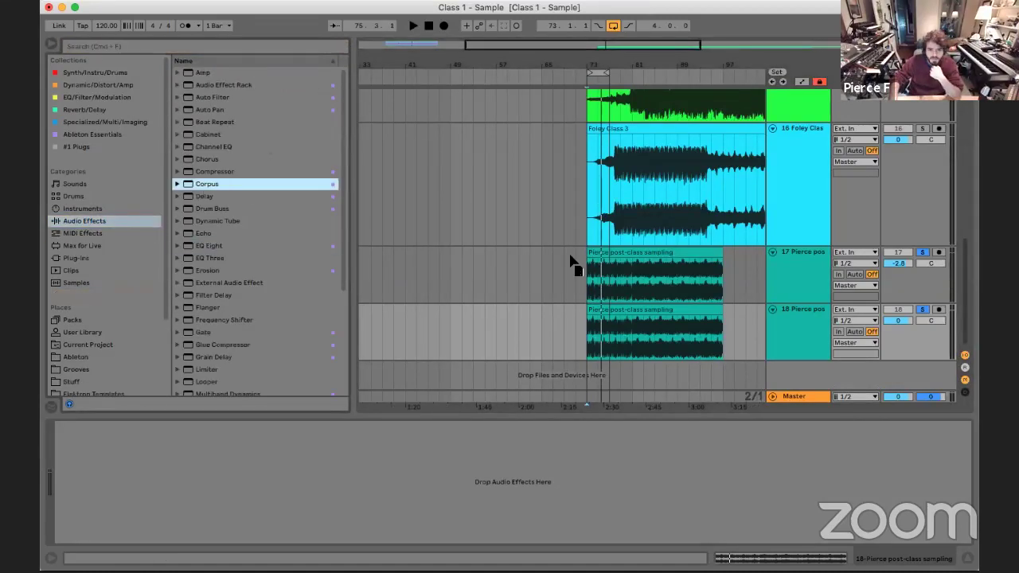
left_click(629, 274)
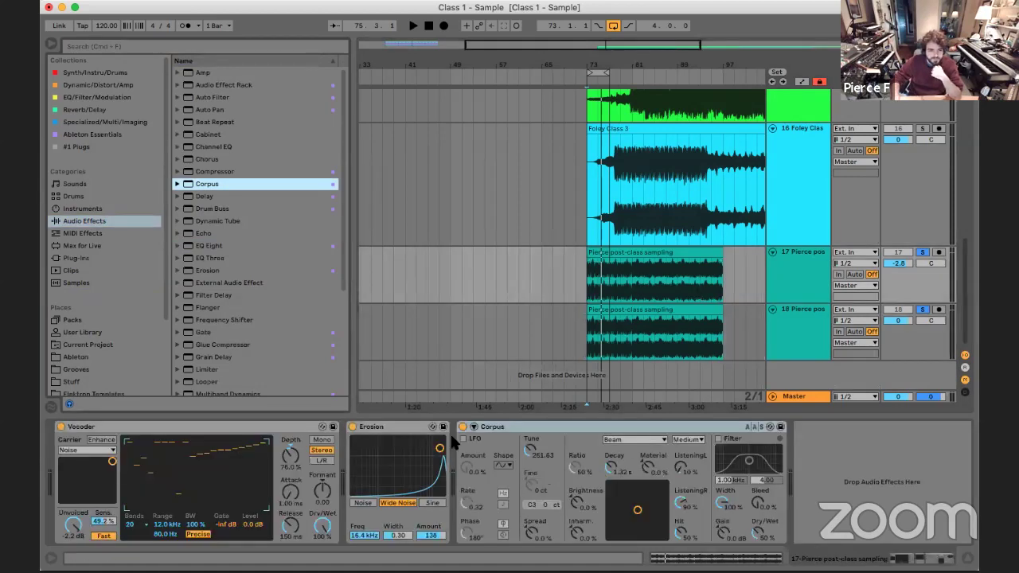
Set Corpus's resonator type to Tube and reveal its sidechain settings
left_click(633, 440)
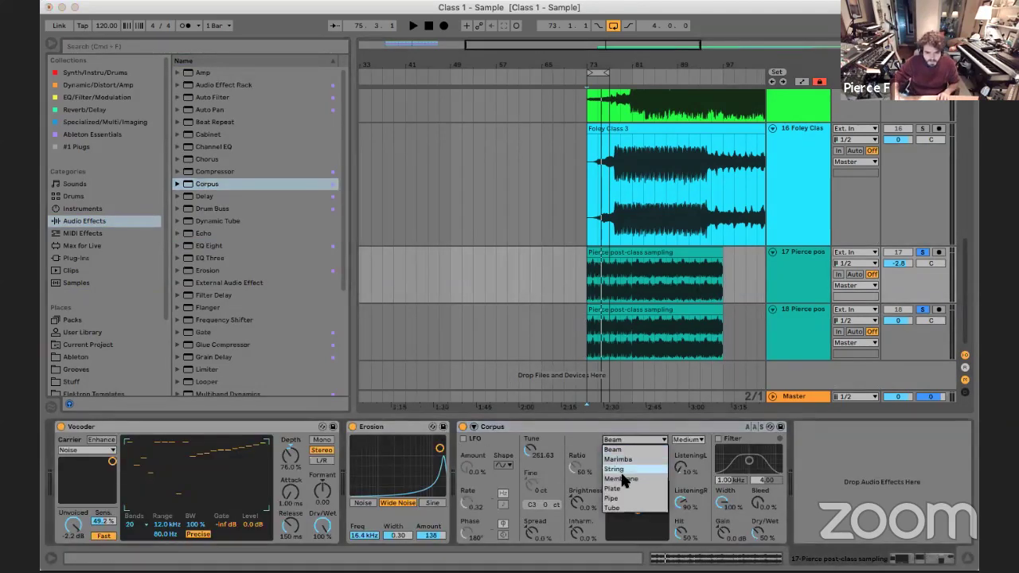
left_click(626, 509)
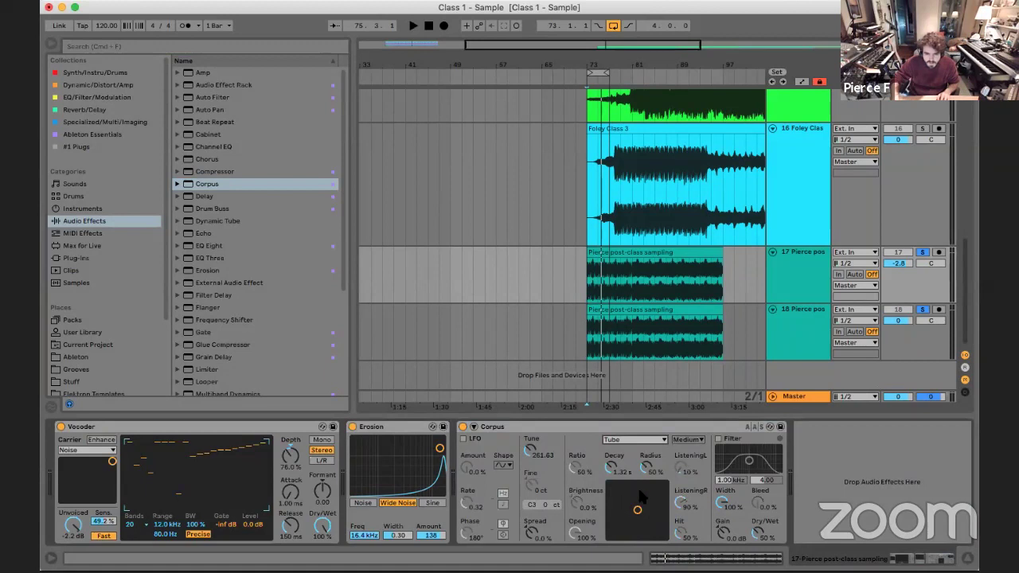
left_click(473, 428)
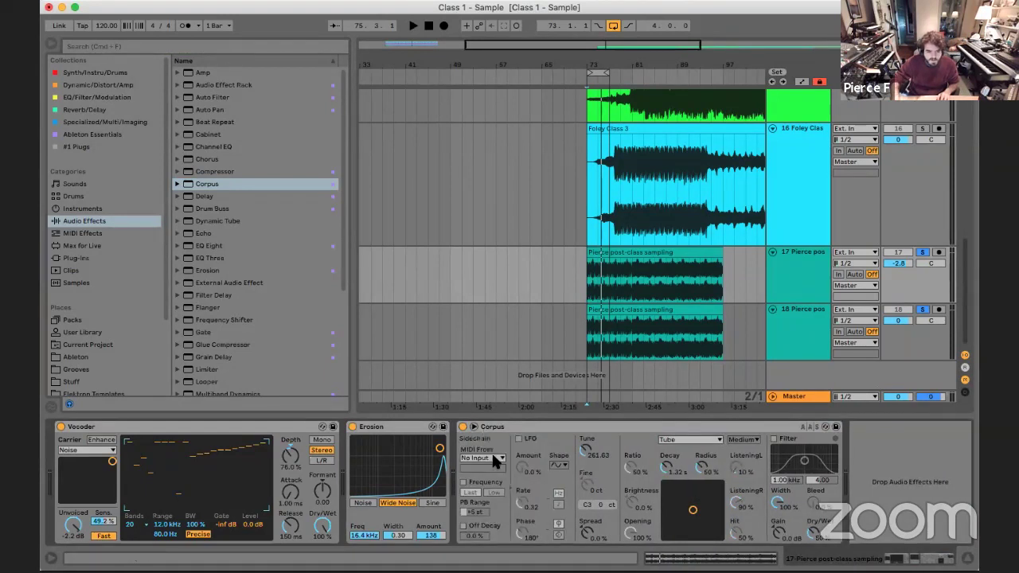
Unfold the Guitar Granulator track and examine its second MIDI clip as a possible source for Corpus
scroll(639, 334, "left", 1)
left_click(791, 355)
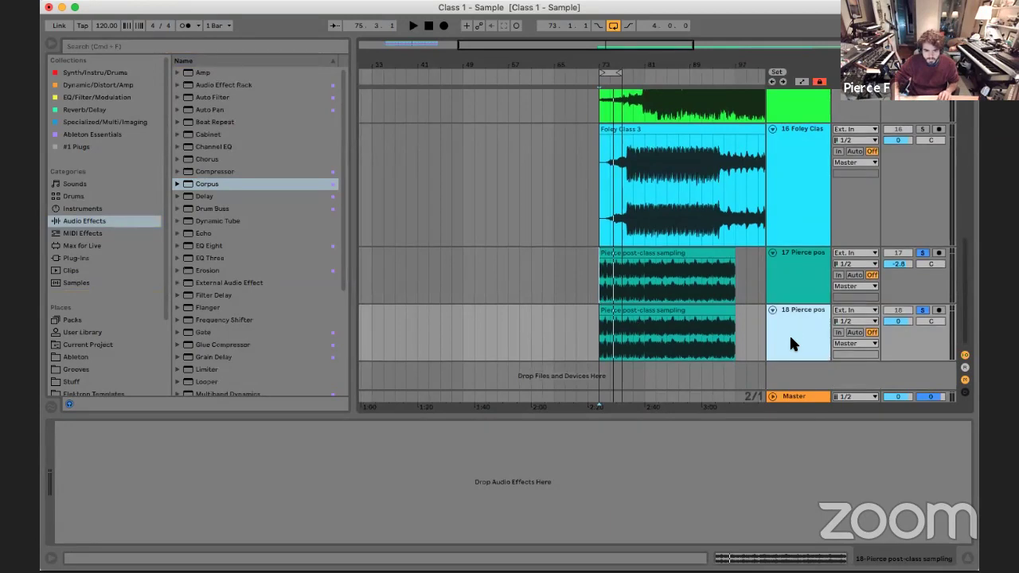
scroll(789, 334, "up", 15)
scroll(788, 334, "left", 5)
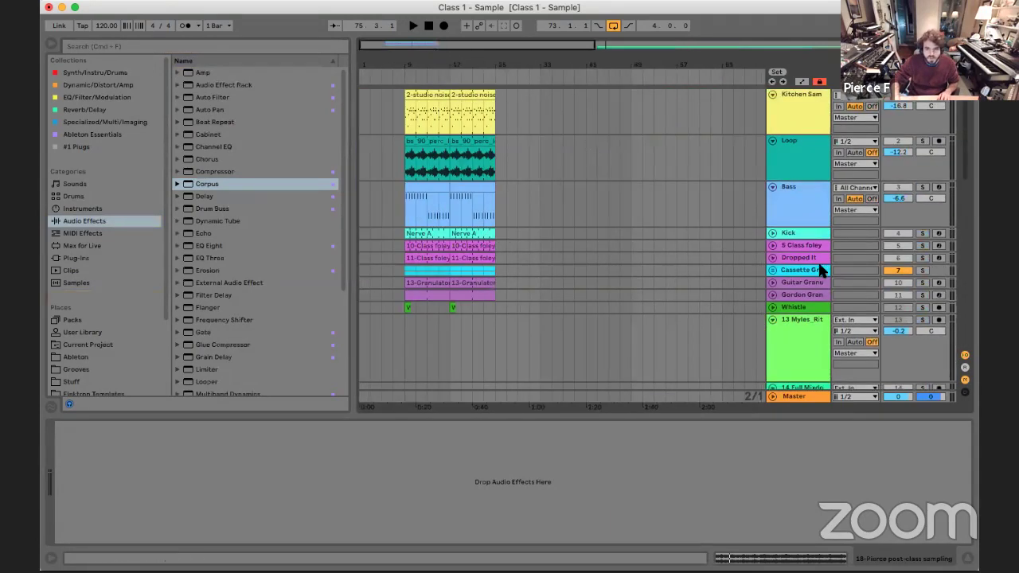
left_click(772, 282)
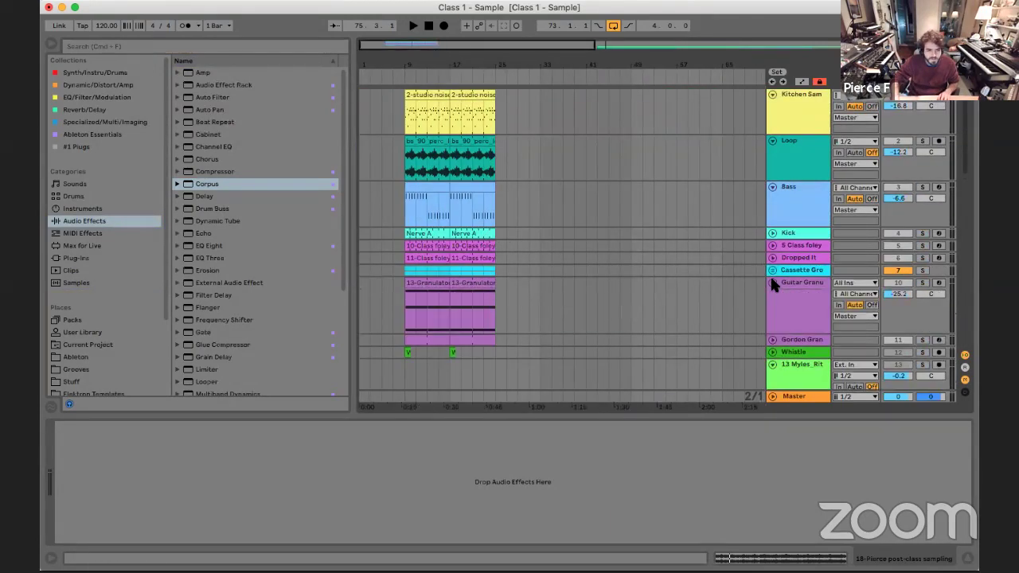
left_click(480, 292)
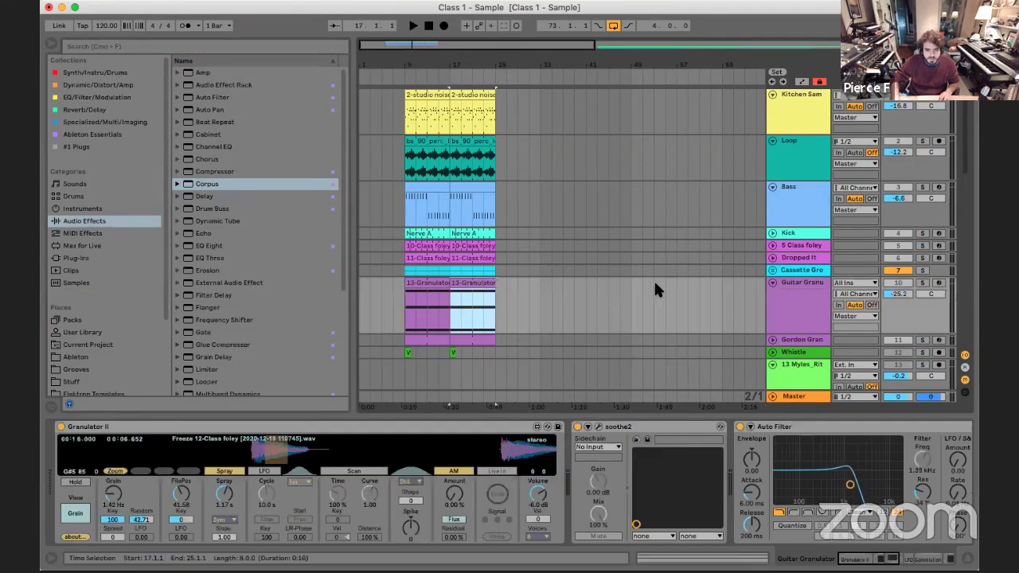
key("z")
key("x")
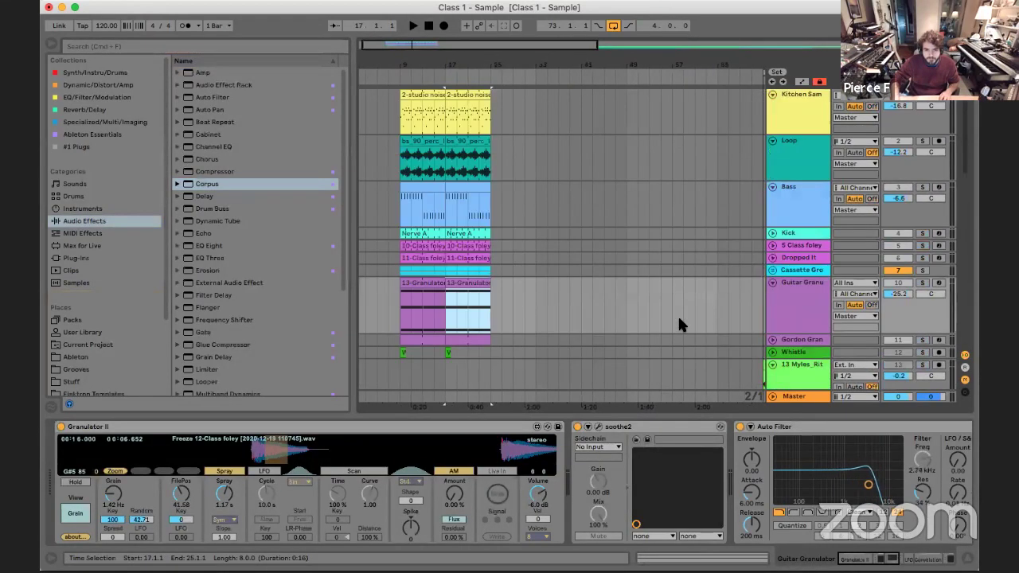
Move the granulator MIDI clip alongside the looped sampling section and audition the loop briefly
scroll(680, 305, "down", 10)
scroll(680, 305, "right", 10)
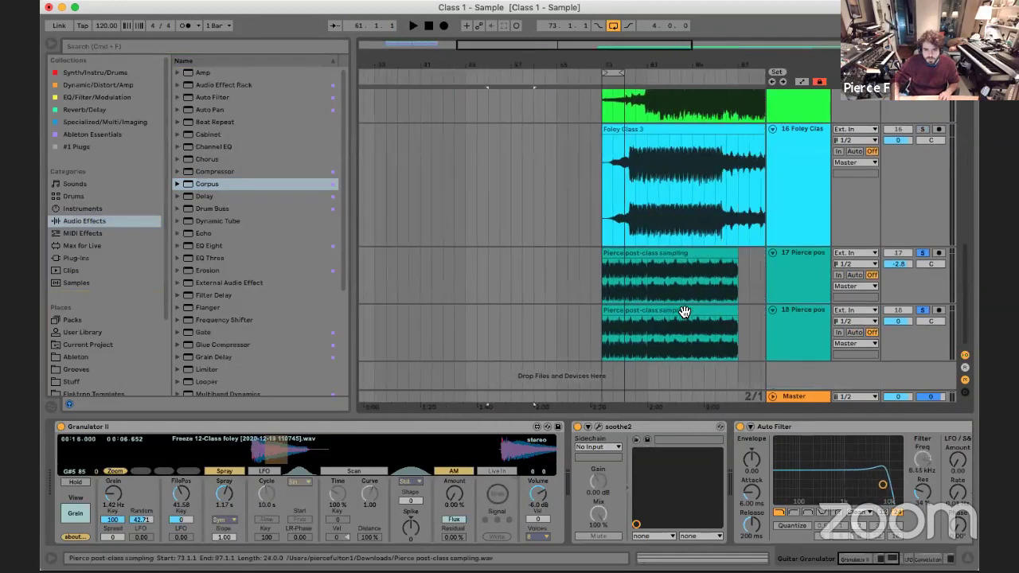
scroll(680, 305, "up", 8)
left_click_drag(438, 129, 549, 135)
left_click(923, 135)
key("space")
scroll(566, 158, "down", 10)
left_click(566, 306)
key("space")
left_click(784, 310)
left_click(613, 308)
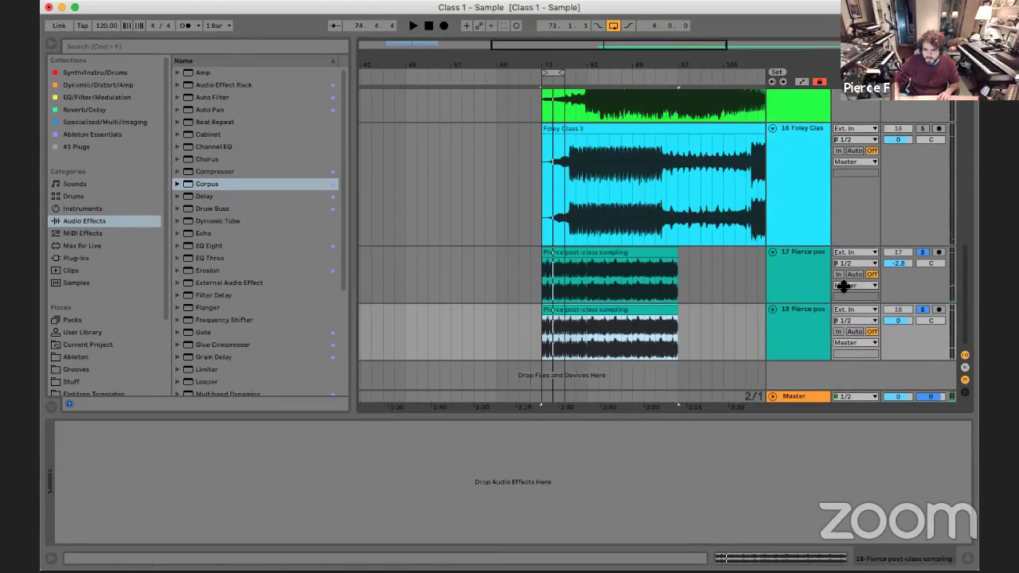
Set Corpus's sidechain MIDI source to Gordon Granulator, Post FX, and enable Frequency tracking while auditioning the loop
left_click(614, 261)
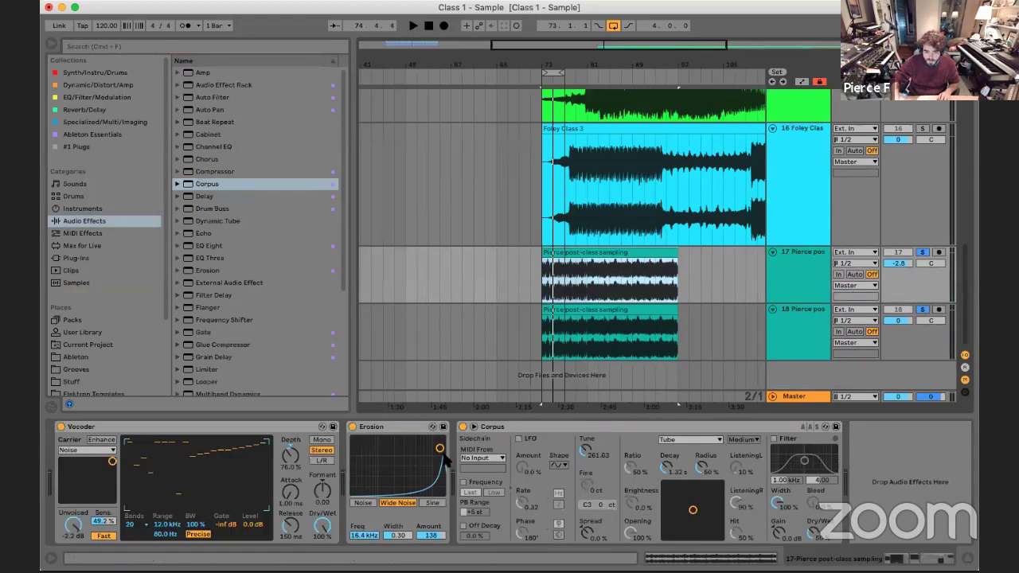
left_click(495, 458)
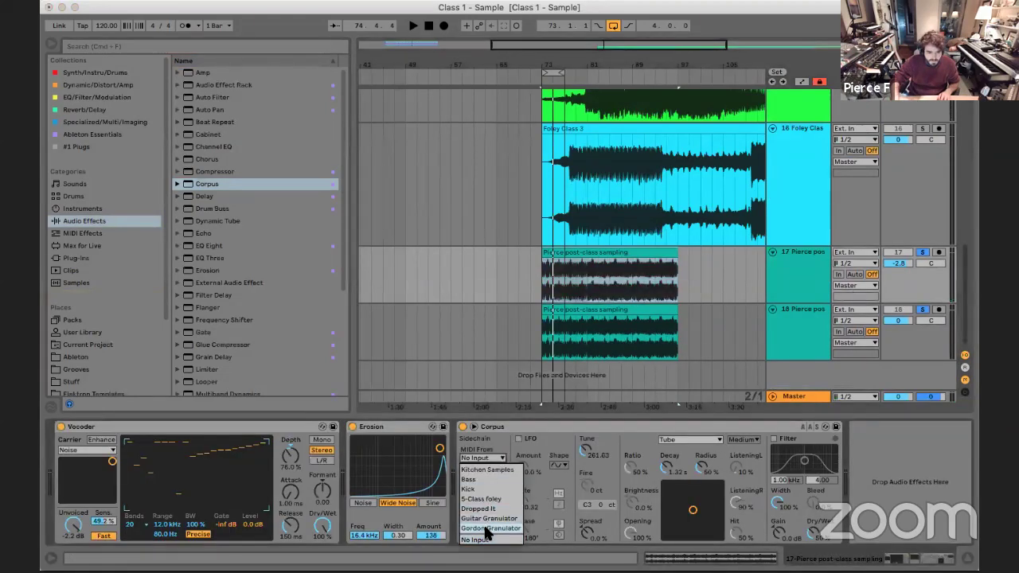
left_click(487, 528)
left_click(489, 474)
left_click(485, 468)
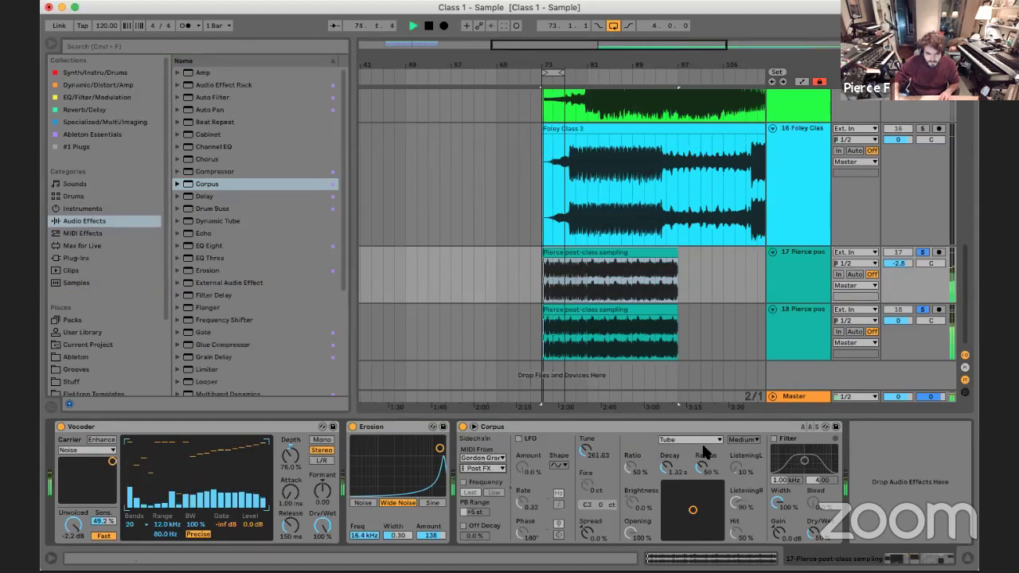
left_click(463, 482)
key("space")
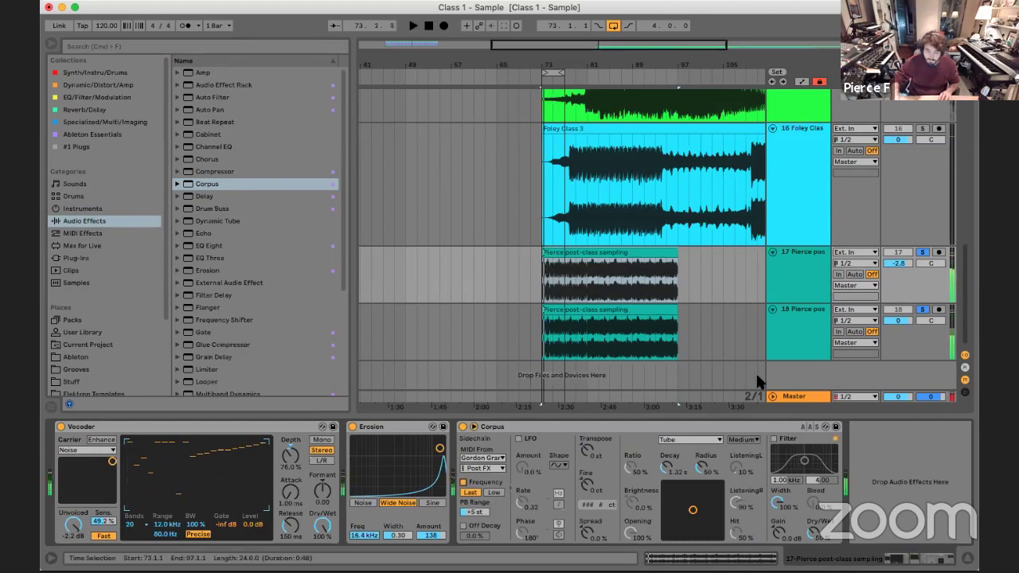
During playback, try Corpus's Low note priority, return to Last, and set Decay to 74 ms and Radius to 12%
left_click_drag(693, 509, 671, 536)
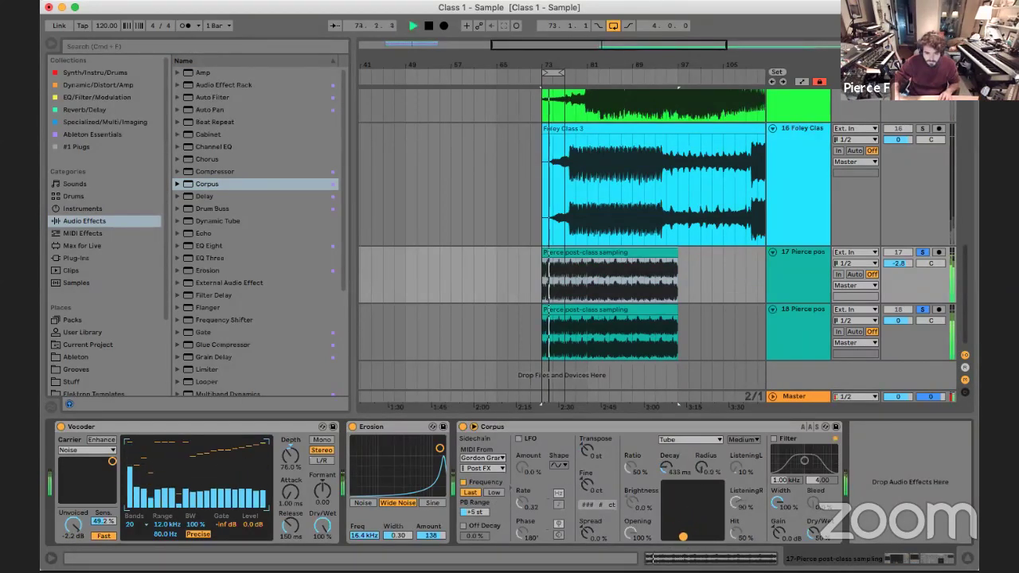
left_click(495, 492)
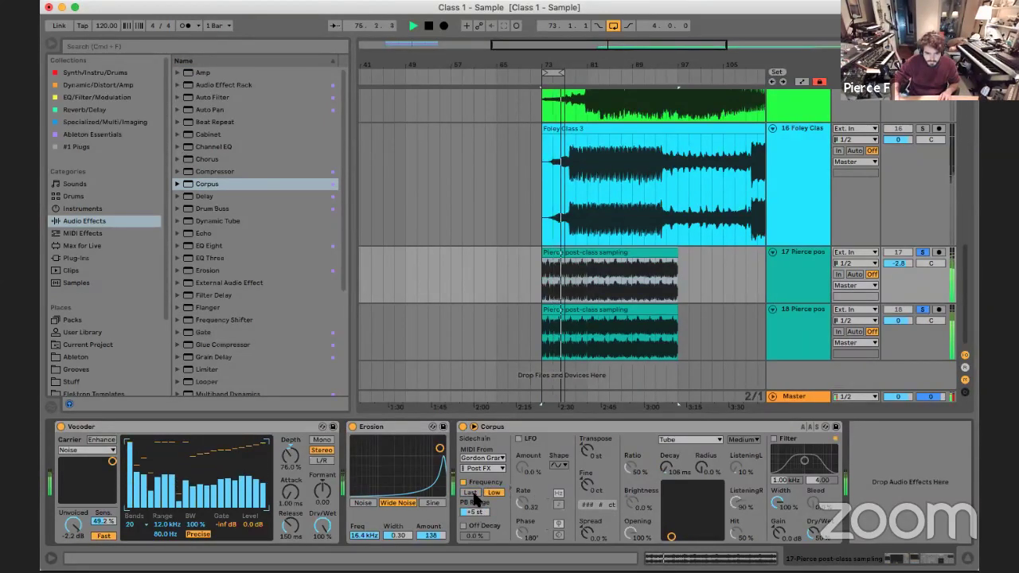
left_click(469, 492)
left_click_drag(671, 537, 683, 511)
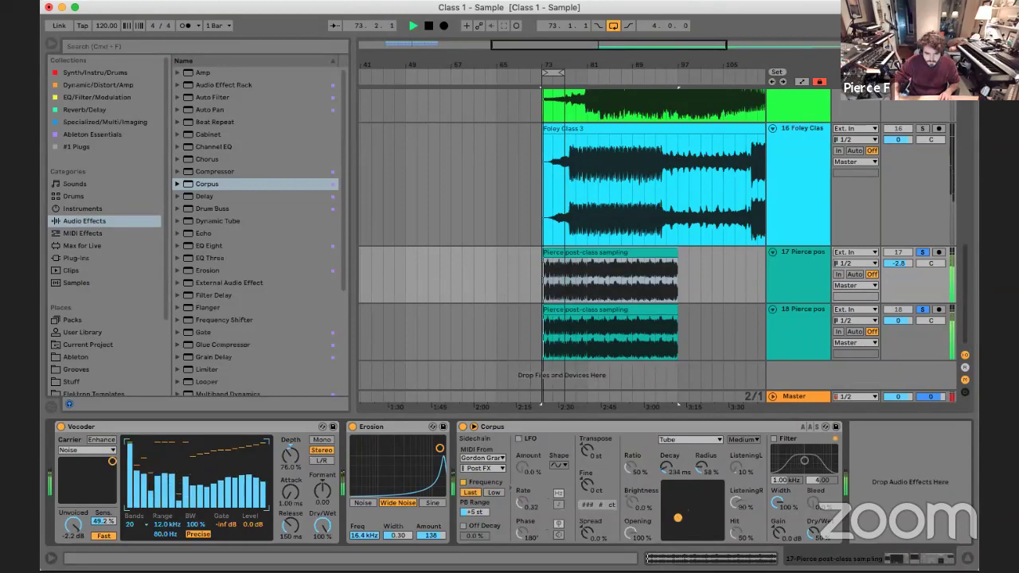
Stop playback, unsolo the duplicate track 18 and select track 17
scroll(719, 267, "up", 3)
scroll(719, 268, "down", 3)
left_click(676, 273)
key("space")
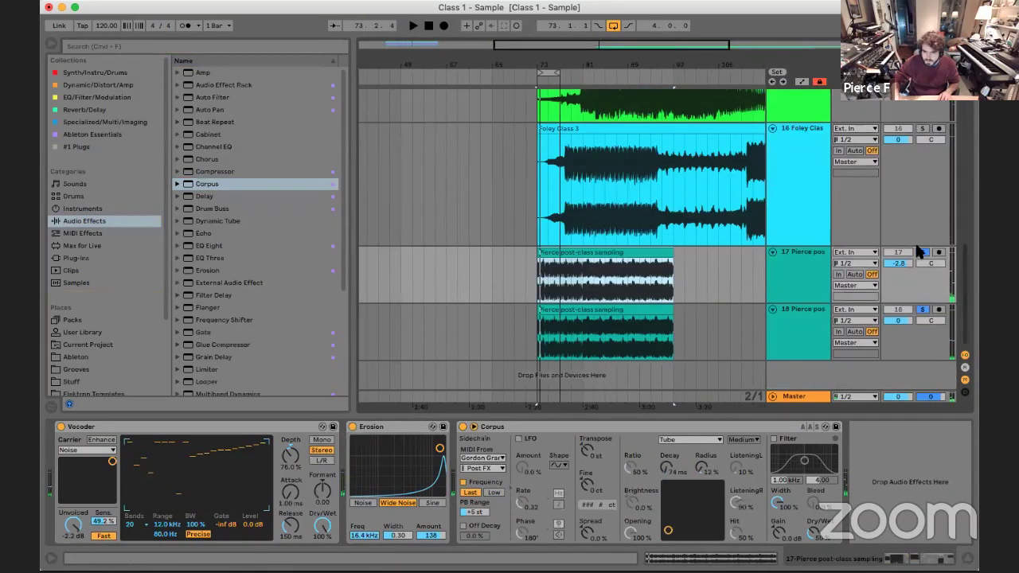
left_click(920, 311)
left_click(800, 258)
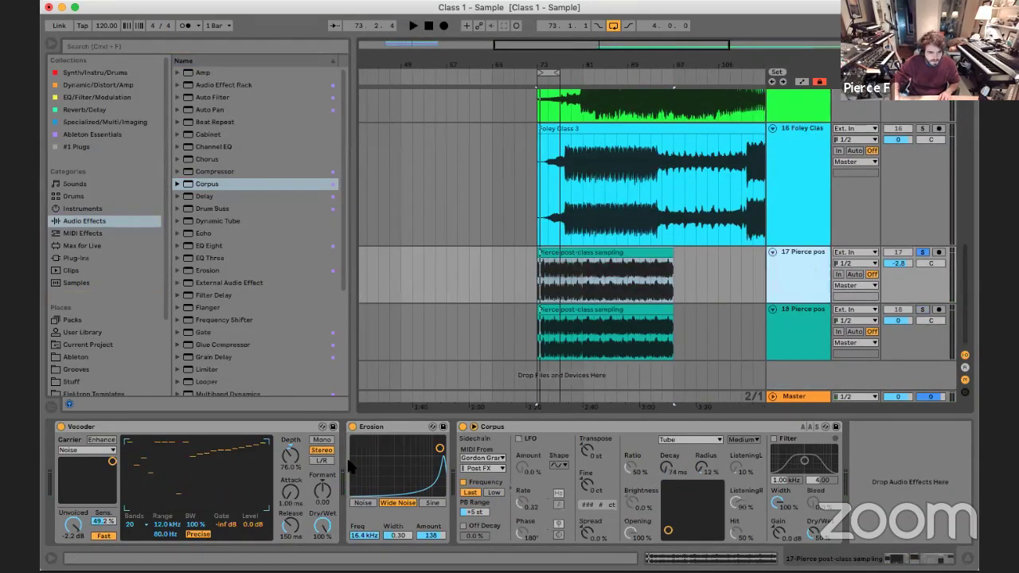
Set Erosion's frequency to 300 Hz and amount to 104, and turn off both Erosion and Vocoder on track 17
left_click_drag(439, 448, 354, 453)
left_click(352, 427)
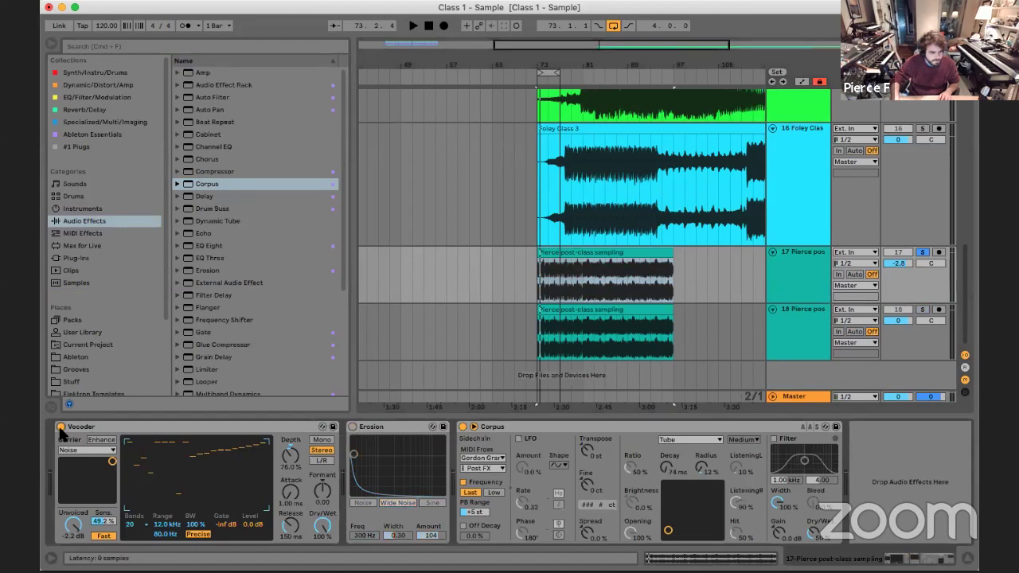
left_click(61, 427)
Play the loop and set Corpus's Decay to 93 ms and Radius to 14%
key("space")
left_click_drag(668, 529, 719, 496)
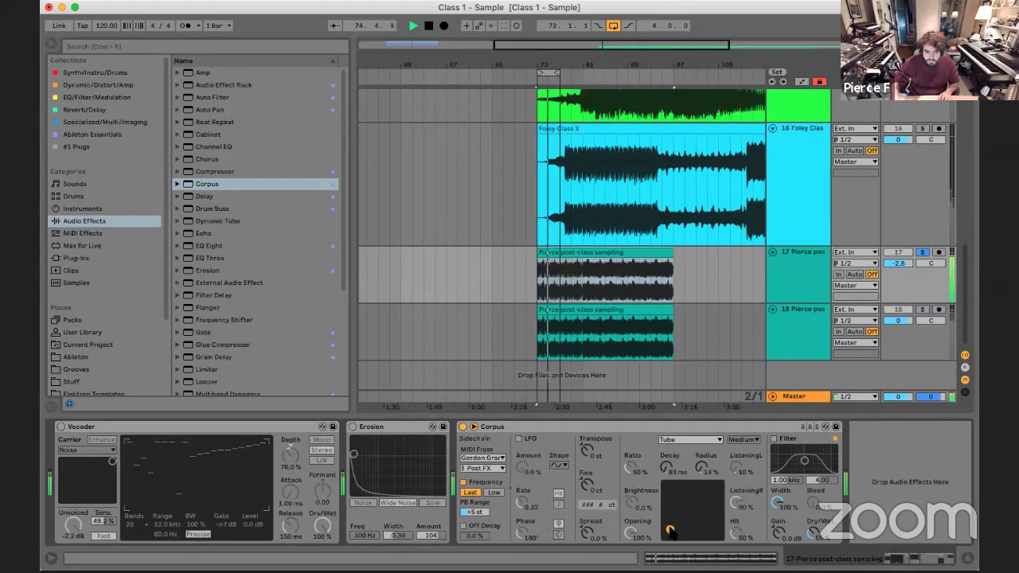
Open the MIDI clip on the Guitar Granulator track and delete all of its notes
scroll(639, 253, "up", 5)
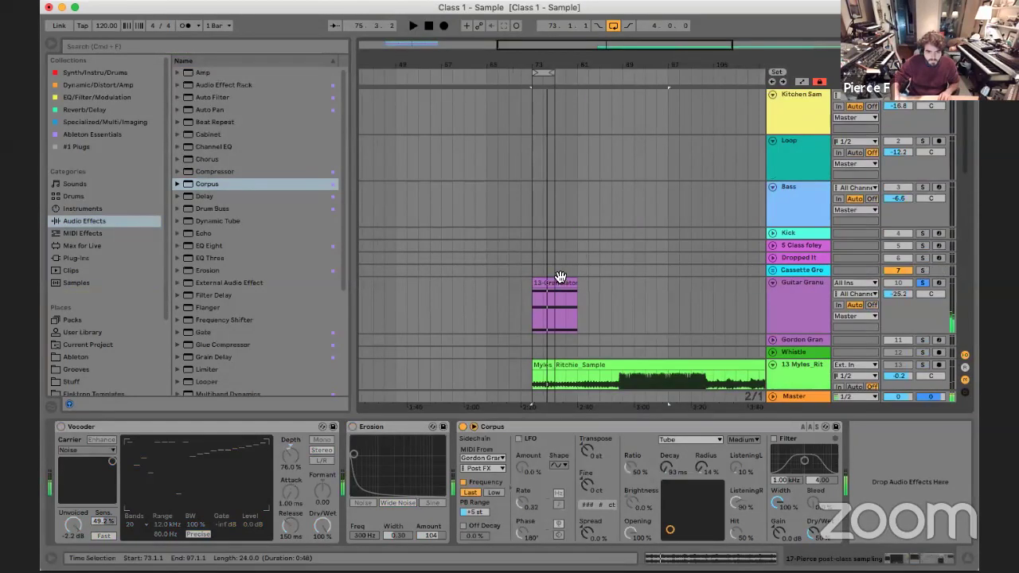
double_click(559, 278)
key("super+a")
scroll(326, 509, "up", 3)
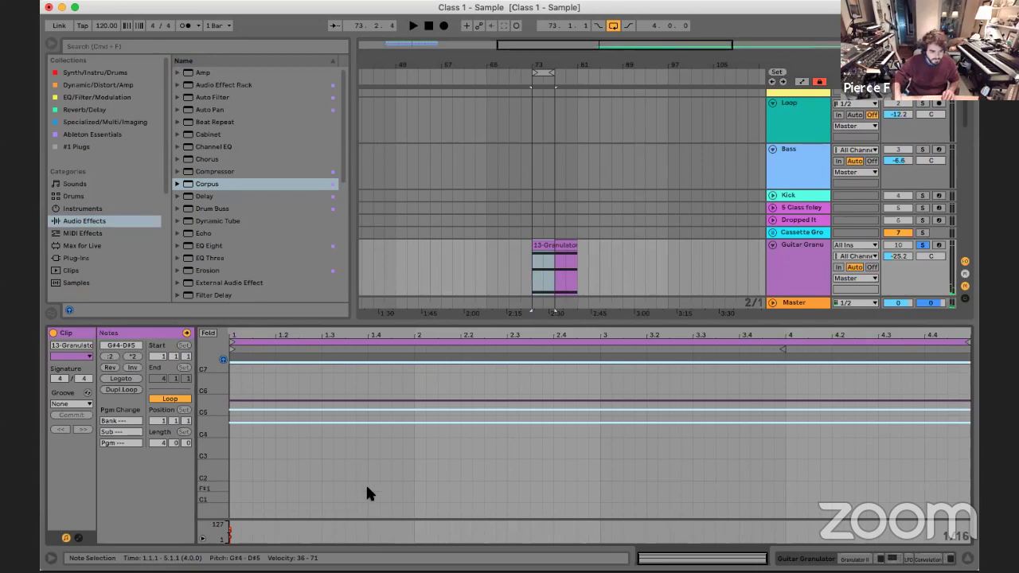
key("Delete")
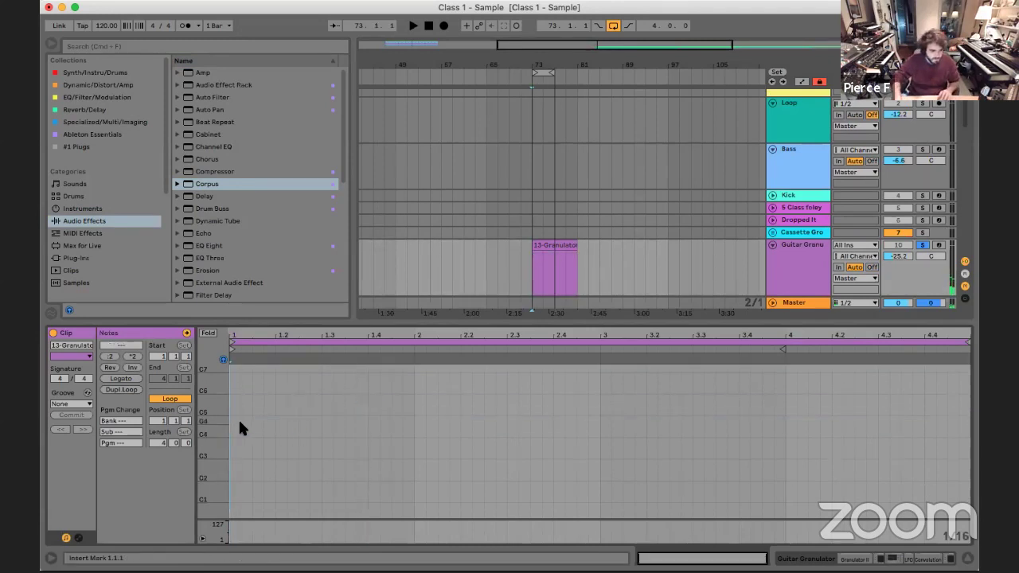
Draw a rhythm of seven short C5 notes across the clip's first two bars and start playback
left_click_drag(218, 397, 237, 426)
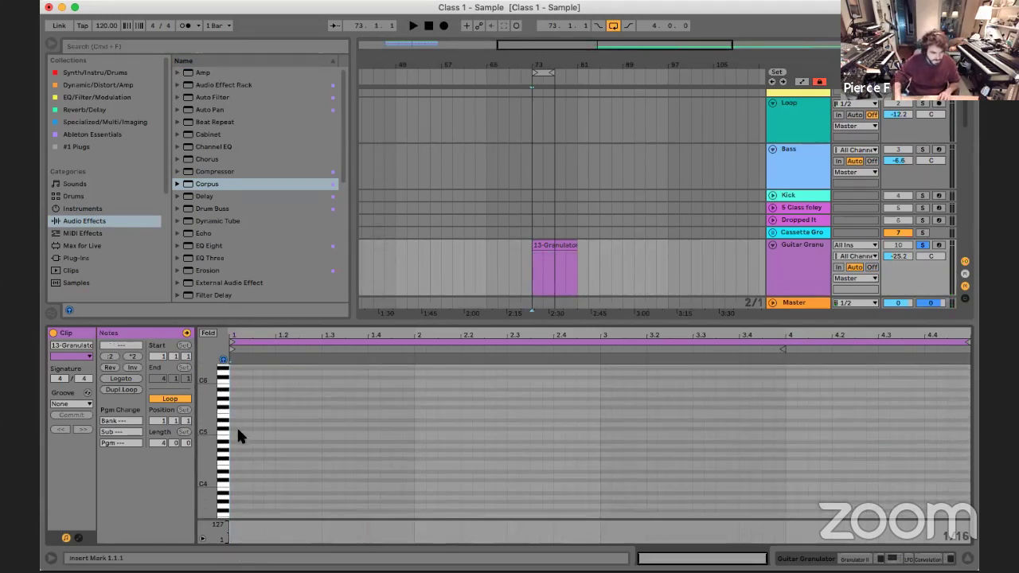
double_click(235, 431)
double_click(269, 429)
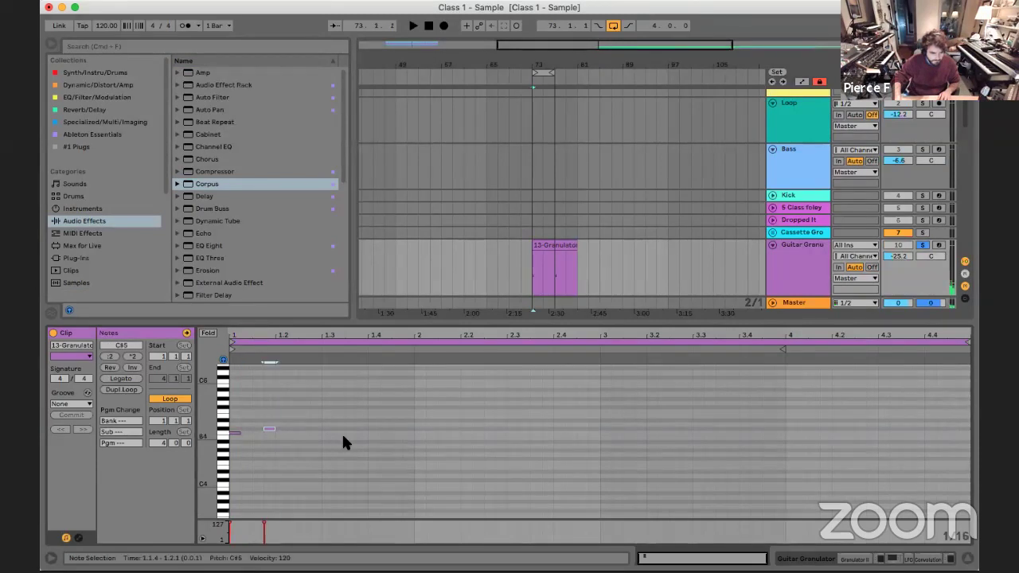
key("Down")
double_click(314, 432)
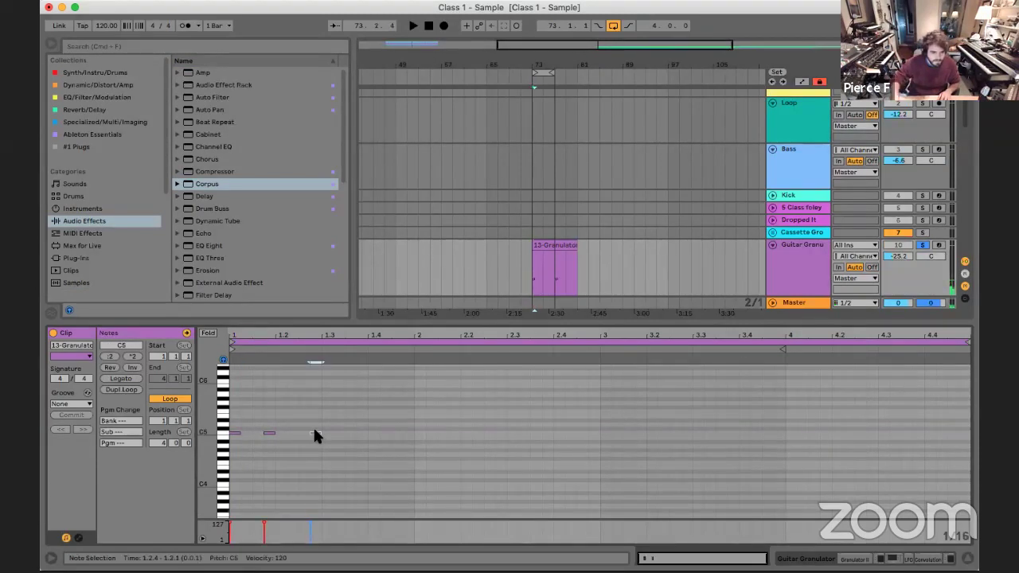
double_click(396, 432)
double_click(454, 432)
left_click(503, 434)
double_click(501, 432)
double_click(547, 432)
key("space")
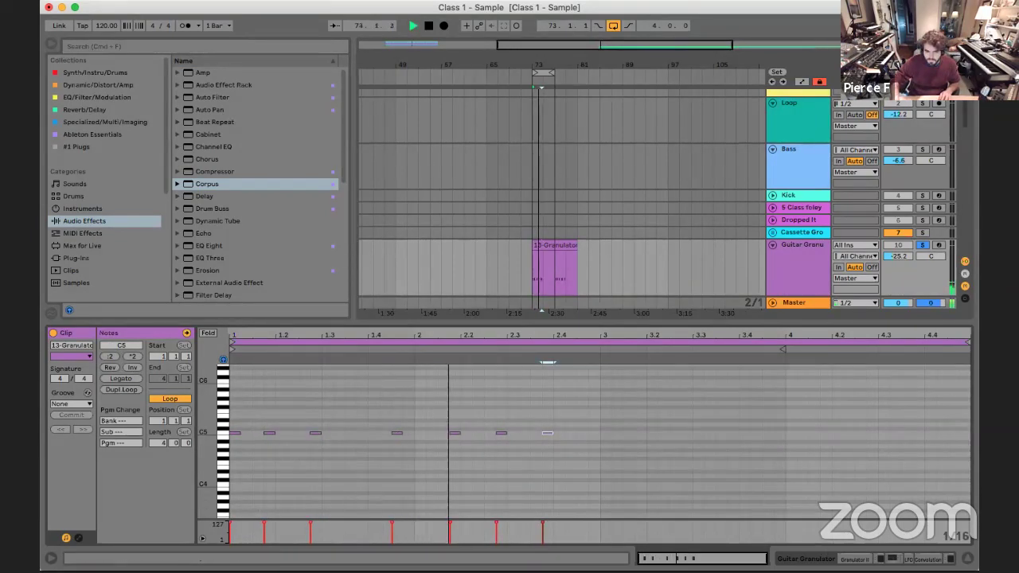
Return to track 17, set Corpus's sidechain MIDI source to Pre FX, and play the loop
key("shift+Tab")
scroll(667, 309, "down", 5)
key("space")
left_click(799, 283)
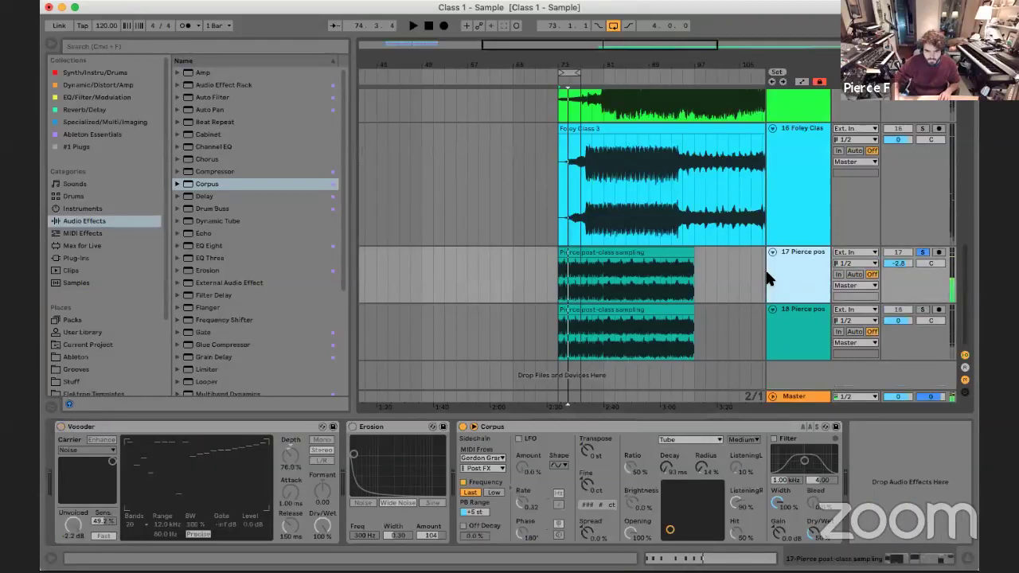
left_click(498, 468)
left_click(477, 474)
key("space")
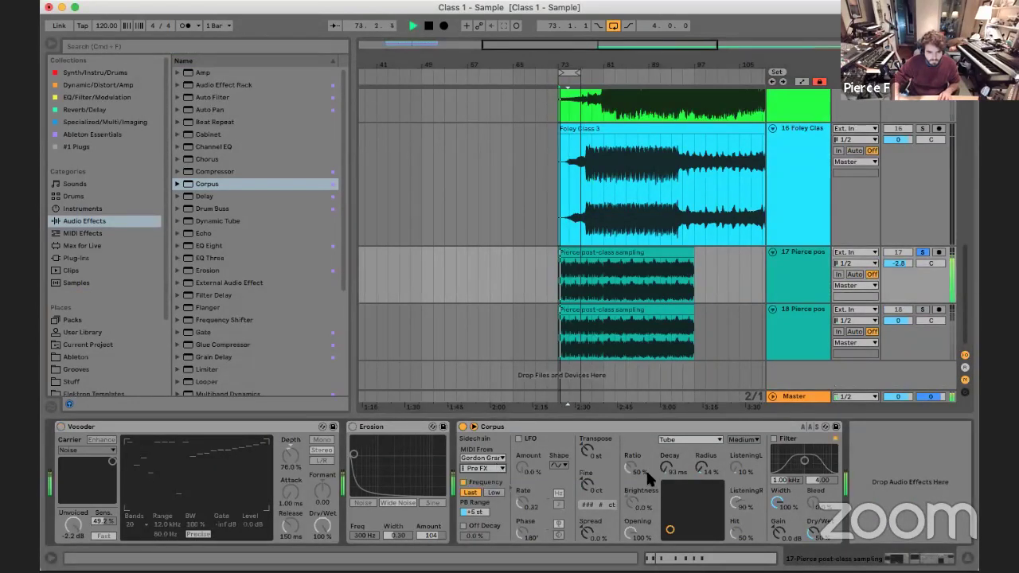
During playback, try Corpus's Pipe resonator and switch to Membrane
mouse_move(670, 529)
left_mouse_down()
mouse_move(708, 522)
mouse_move(672, 529)
left_mouse_up()
left_click(689, 439)
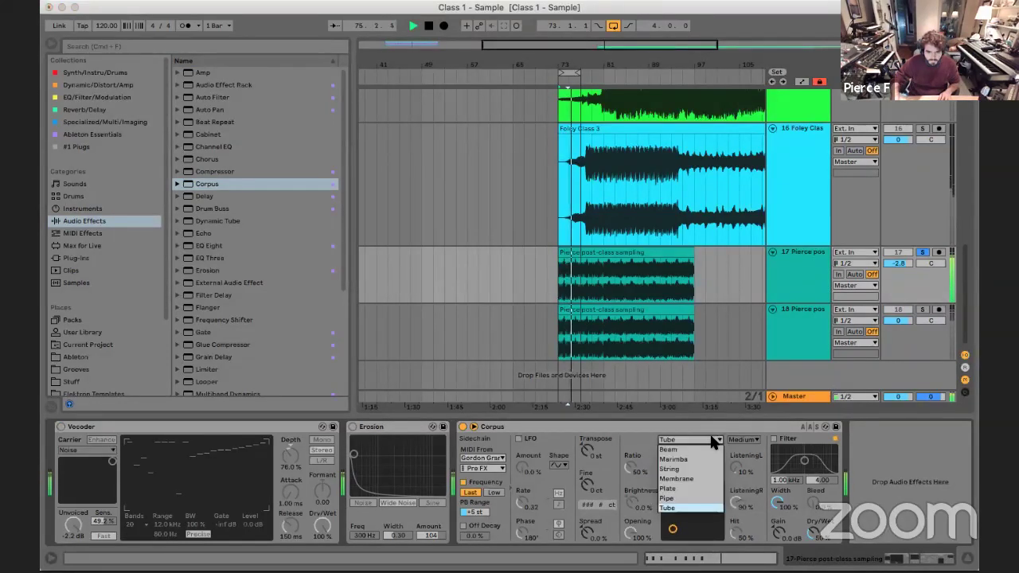
left_click(668, 498)
left_click(693, 440)
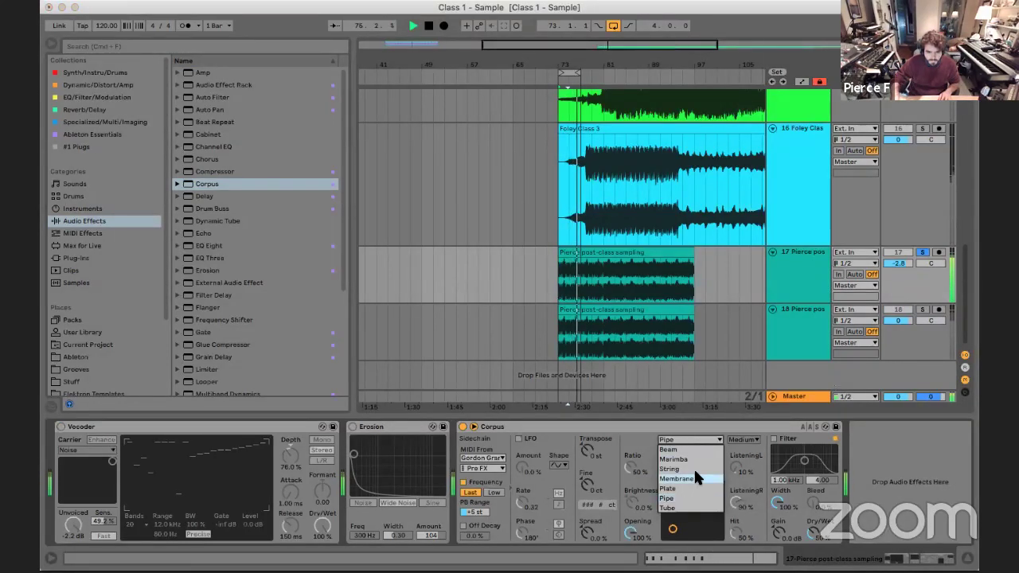
left_click(684, 478)
Audition Corpus's Membrane resonator, trying Decay at 4.72 s with Material at -8.6%, and Decay at 2.02 s with Material at -14%
mouse_move(698, 506)
left_mouse_down()
mouse_move(697, 519)
mouse_move(702, 511)
left_mouse_up()
key("space")
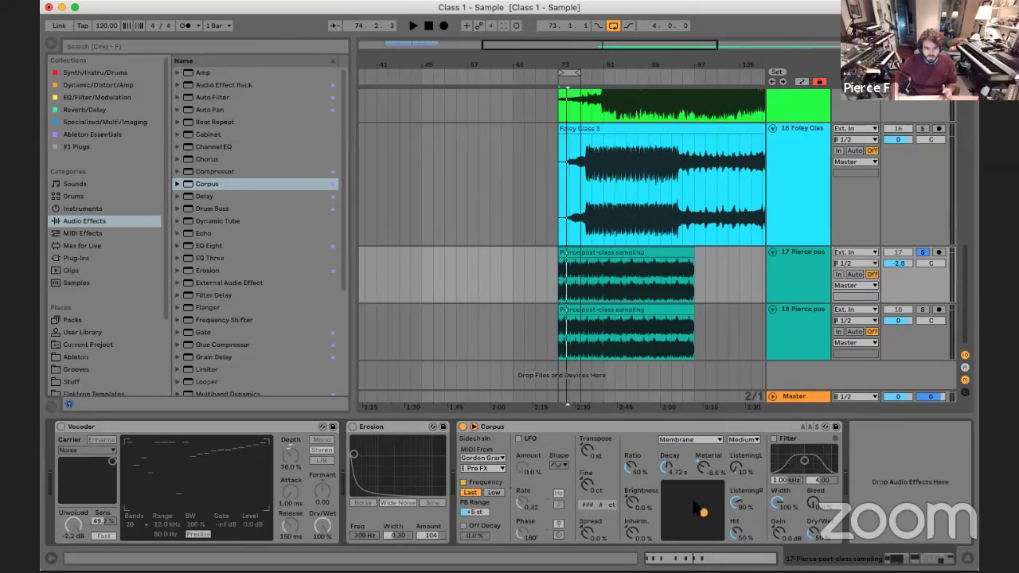
key("space")
left_click_drag(698, 496, 719, 523)
key("space")
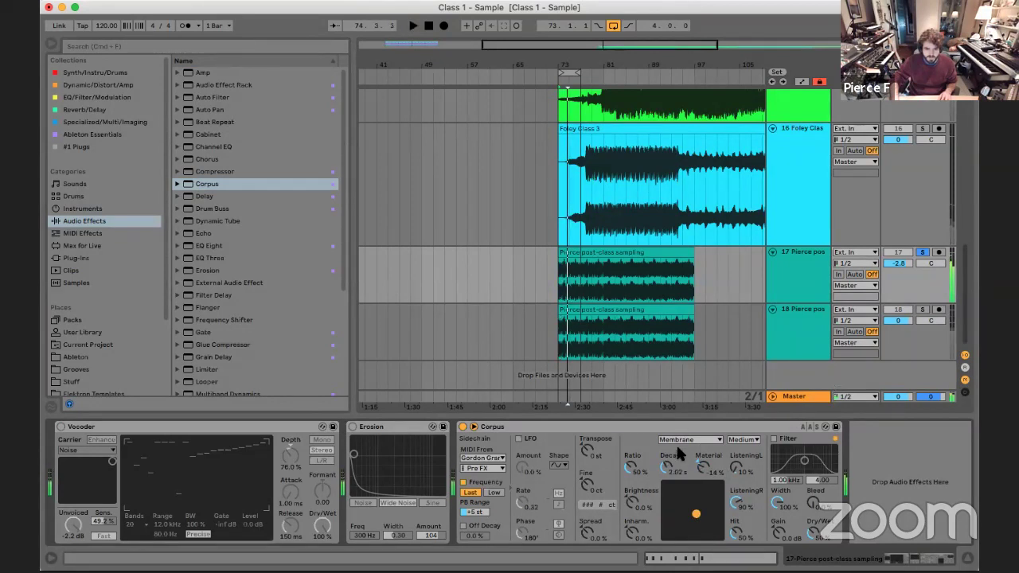
Switch Corpus back to Tube and, during playback, set Transpose to +12 st, Decay to 433 ms and Radius to 63%
left_click(676, 441)
left_click(677, 507)
key("space")
left_click_drag(679, 497, 678, 530)
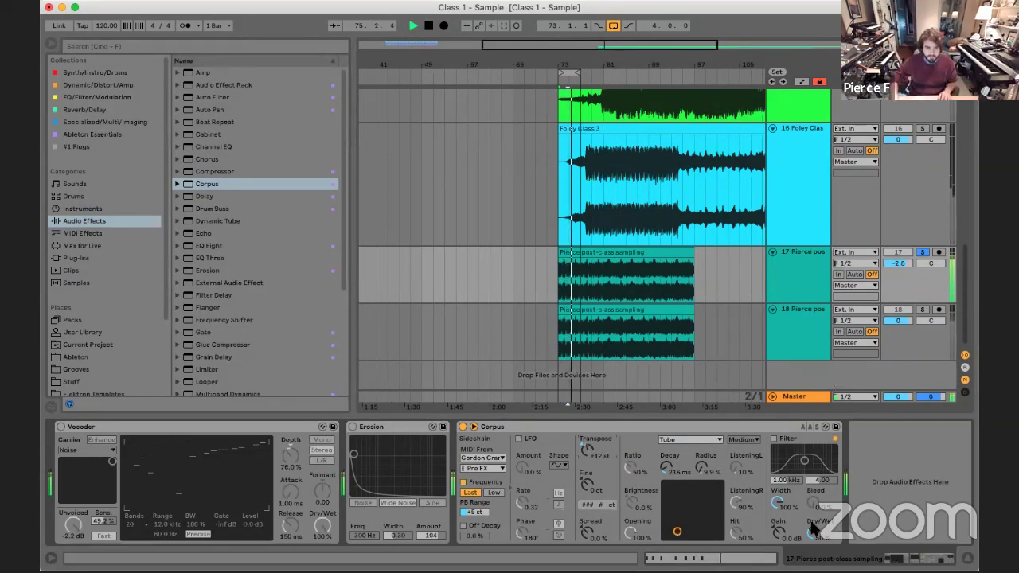
left_click_drag(678, 531, 682, 504)
key("space")
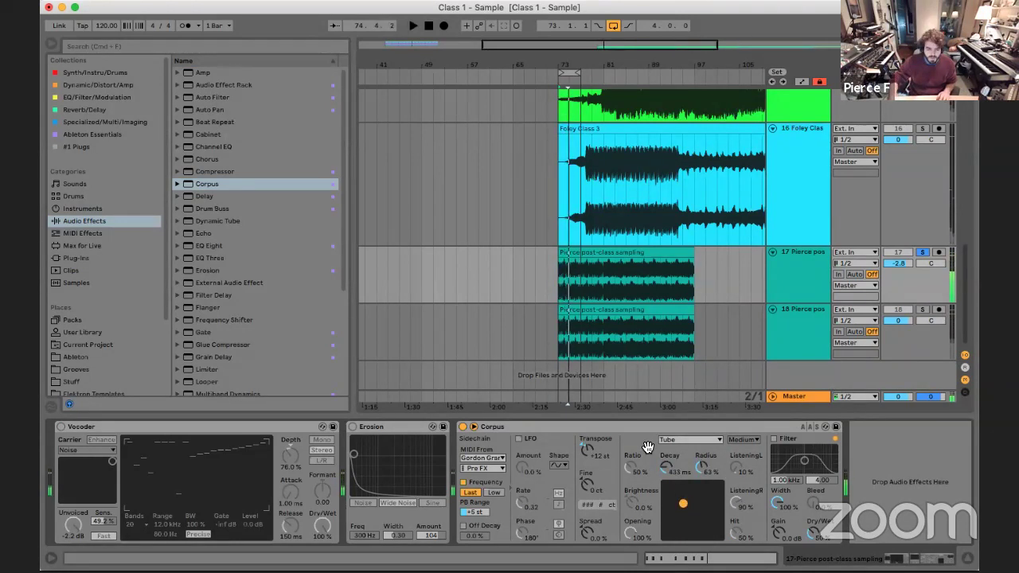
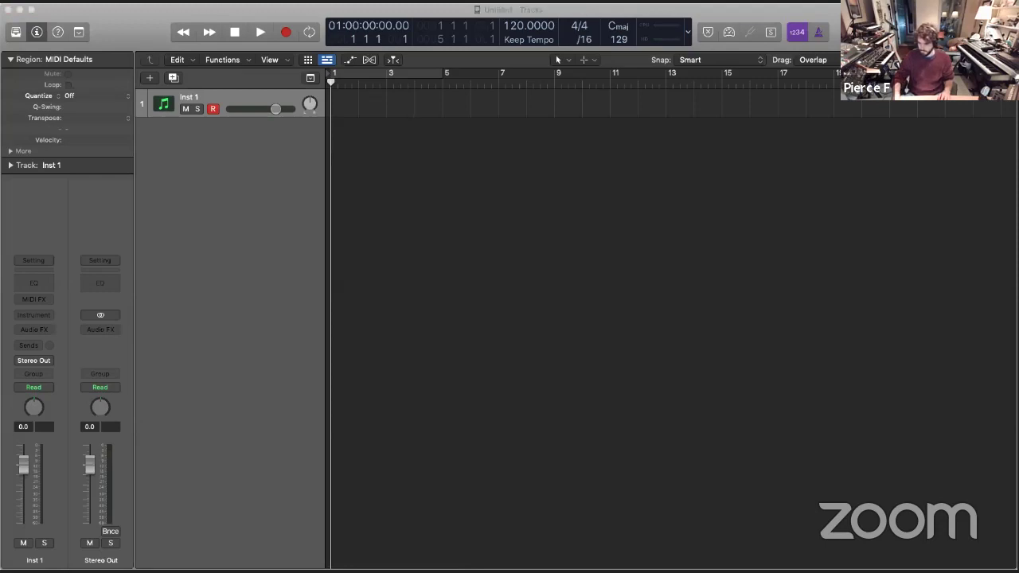
In Logic Pro, import the Home In August - Atmos audio file at bar 1 and delete the Inst 1 track
left_click_drag(759, 316, 327, 245)
left_click(231, 104)
key("super+BackSpace")
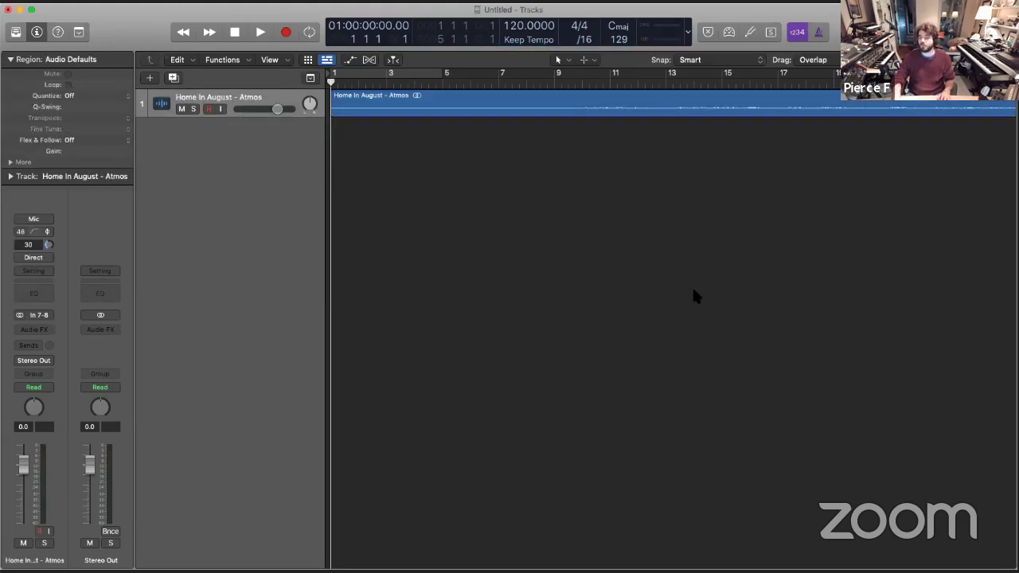
Fit the imported region in the view and play it from near its beginning
key("z")
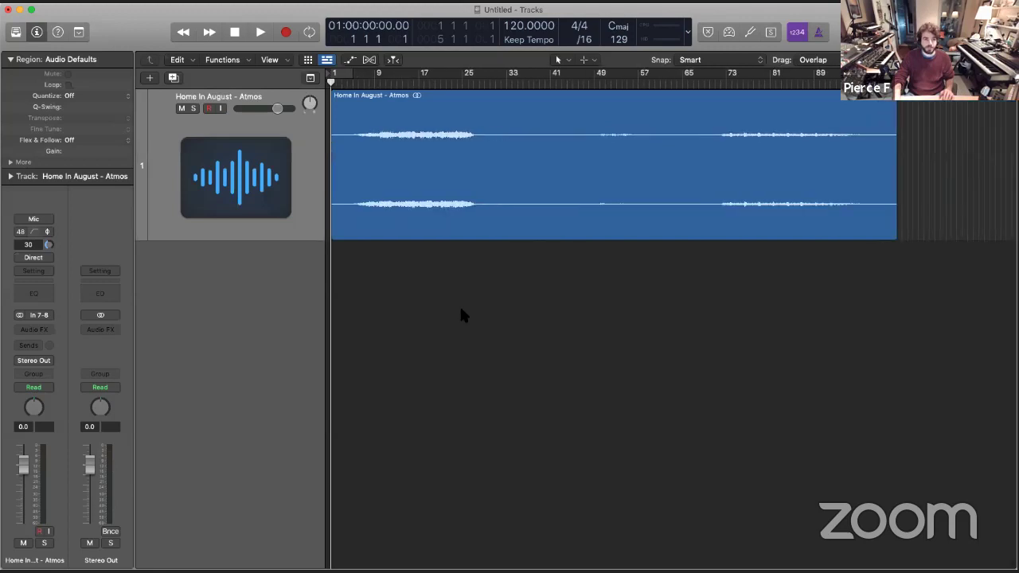
left_click(347, 70)
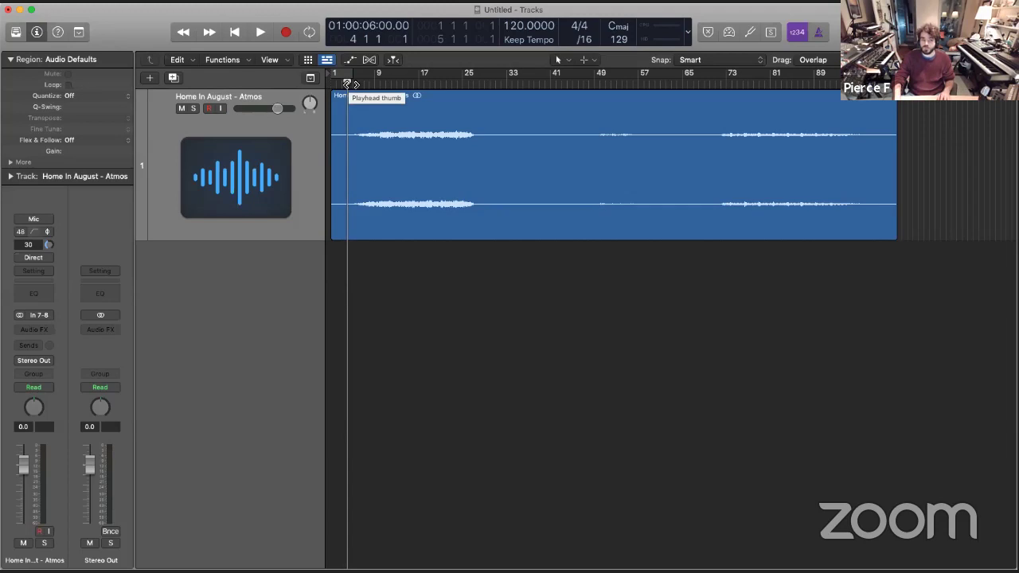
left_click_drag(347, 83, 369, 85)
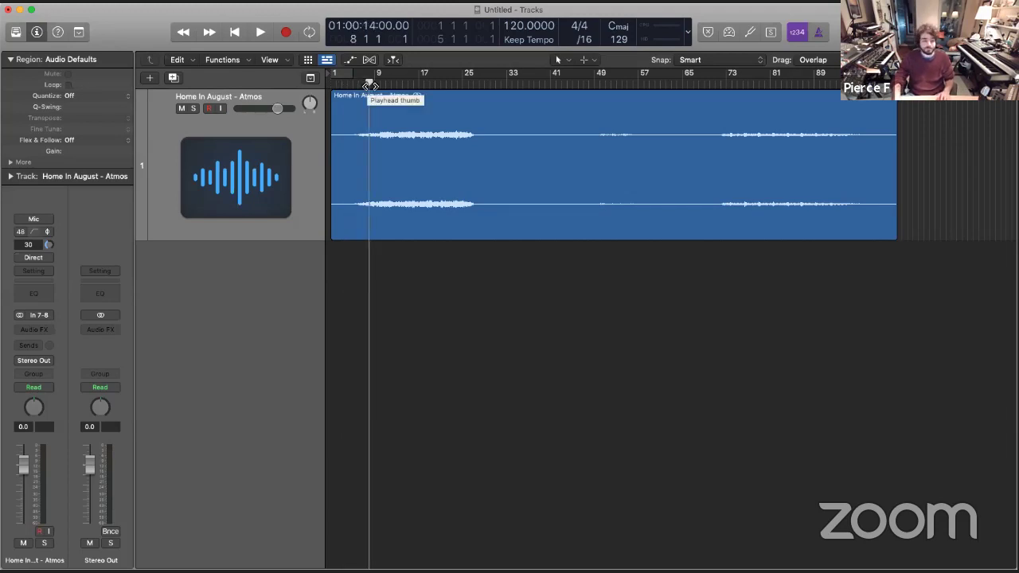
key("space")
left_click_drag(370, 85, 338, 83)
Set the Home In August region's gain to +6.6 dB during playback, then close the audio editor and deselect the region
double_click(466, 111)
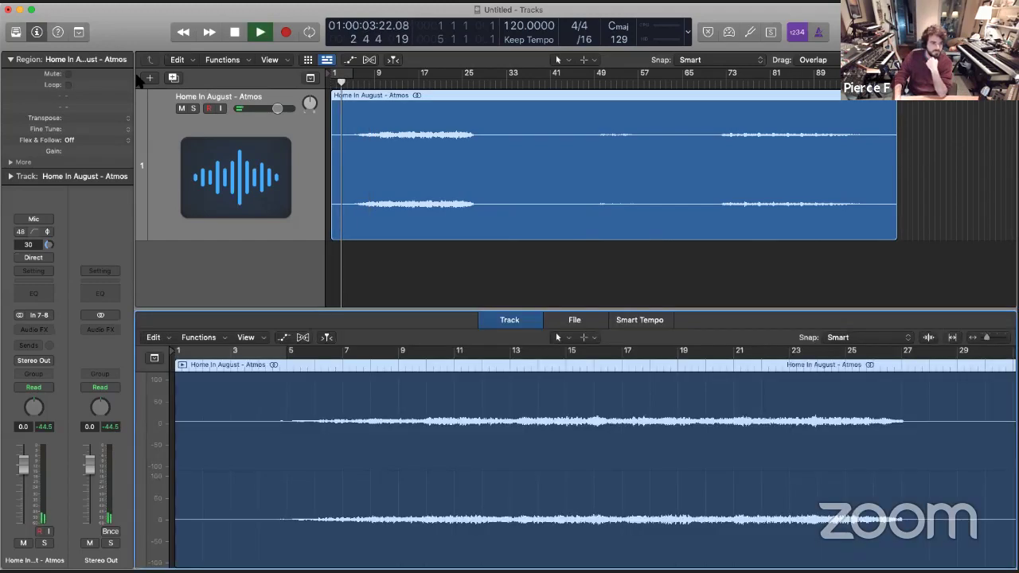
left_click_drag(83, 148, 119, 29)
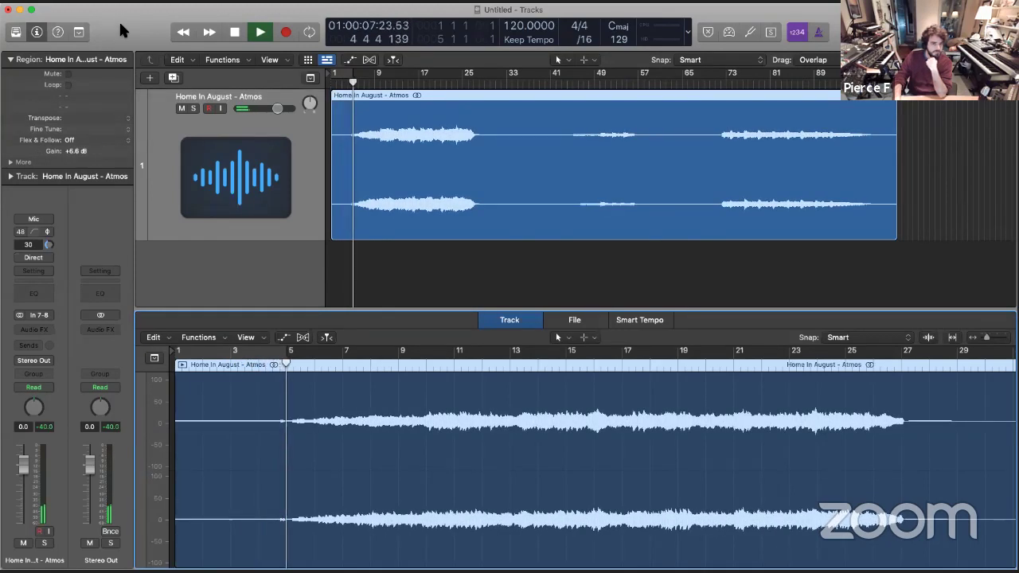
key("e")
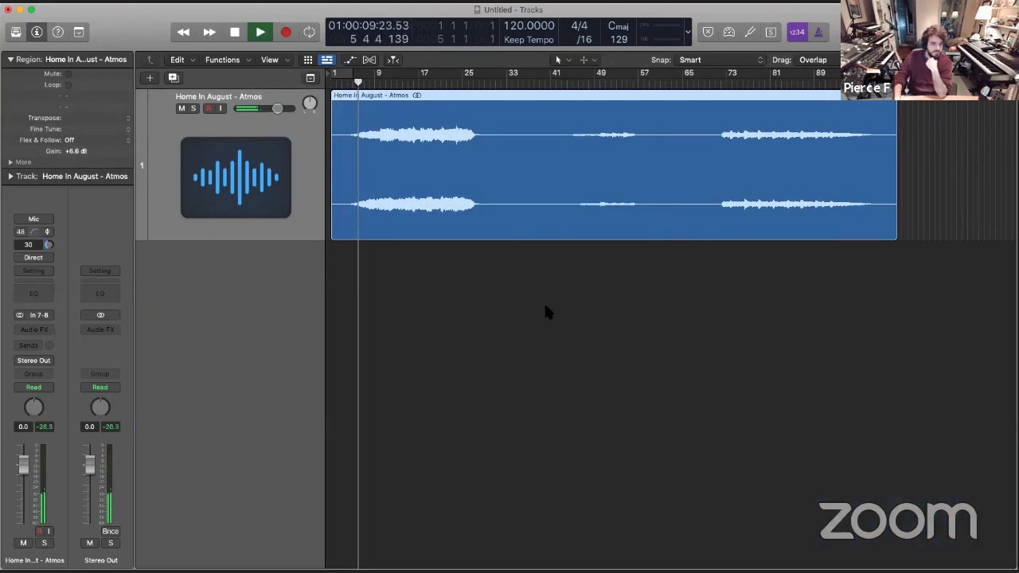
left_click(545, 307)
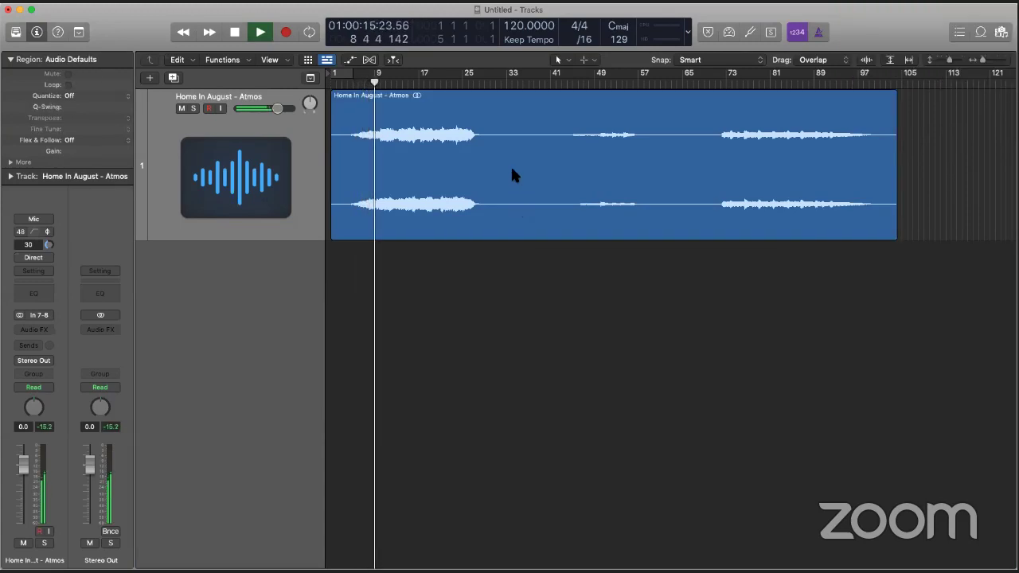
Stop playback, open the Audio preferences and adjust the audio settings
key("space")
key("super+comma")
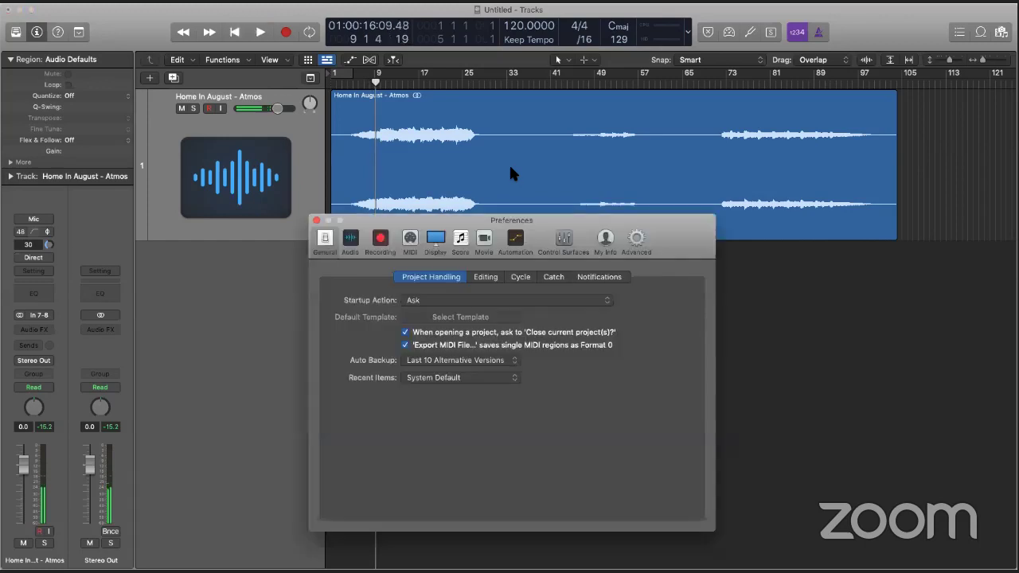
left_click(350, 239)
left_click(455, 327)
left_click(454, 328)
left_click(446, 310)
left_click(446, 373)
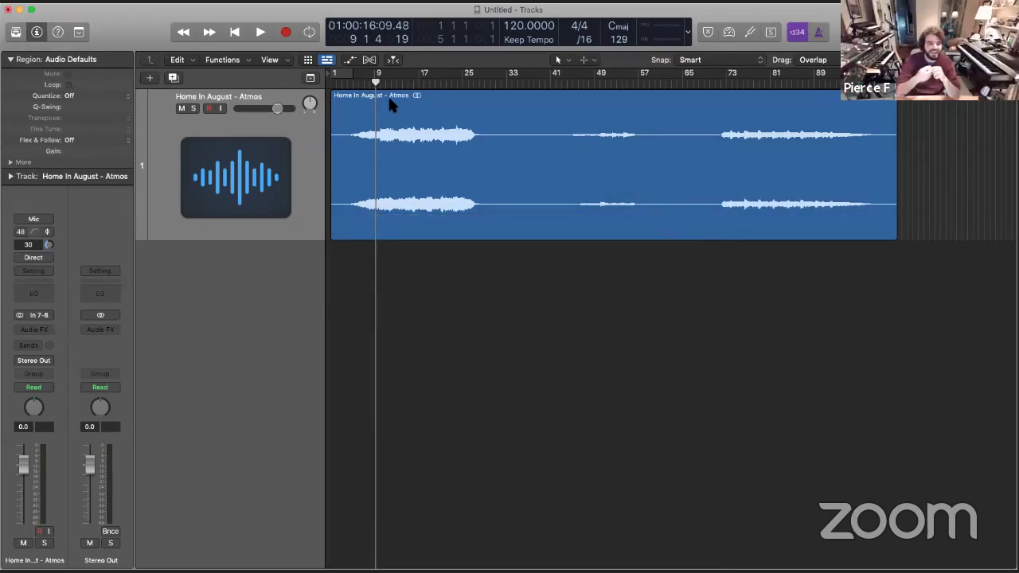
Play the region from bar 5, raise the track volume to 3.8 dB, and stop playback
left_click_drag(376, 86, 355, 86)
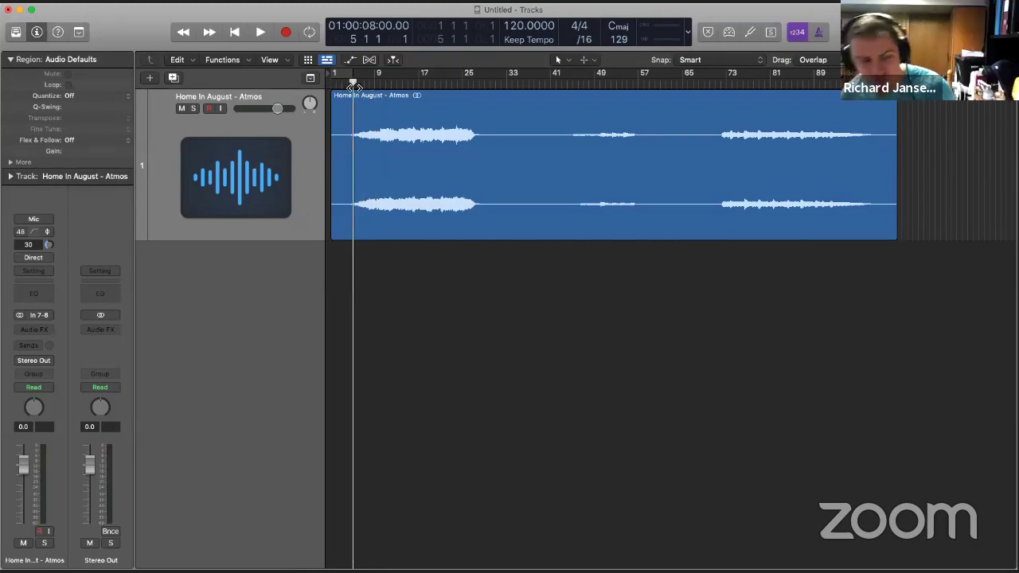
key("space")
left_click_drag(277, 109, 291, 114)
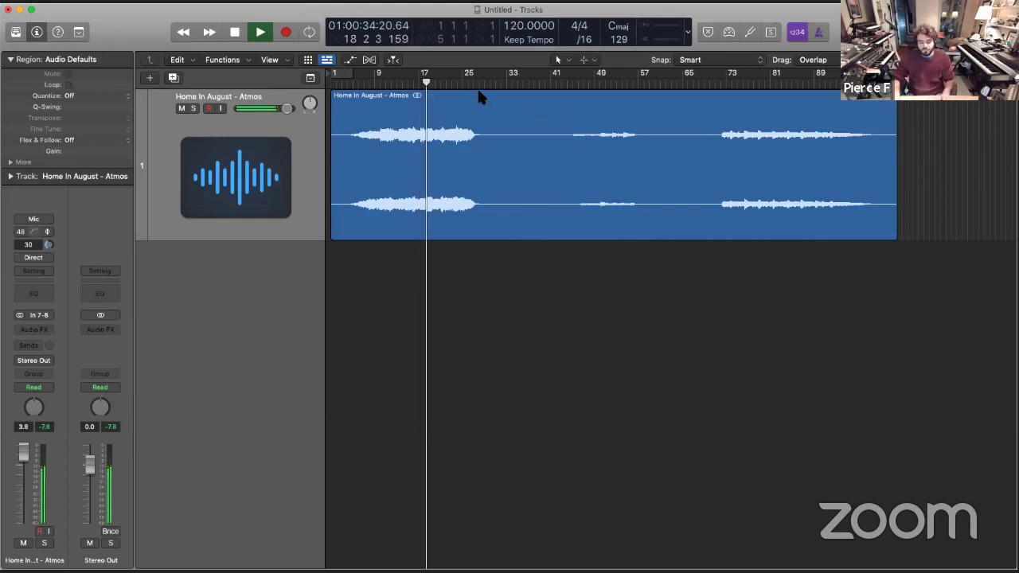
key("space")
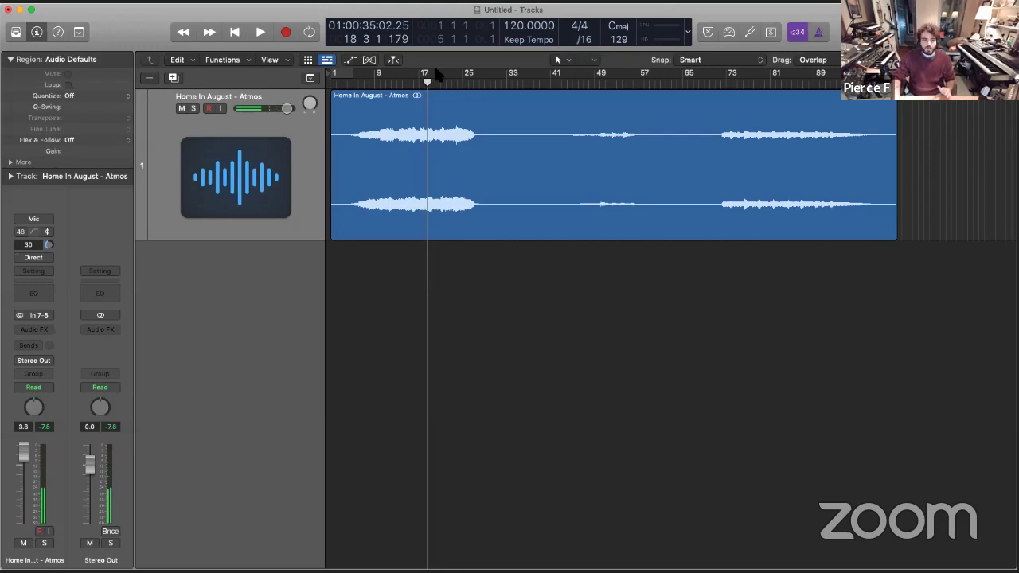
Move the playhead back to bar 13, play a short passage of the region, and stop
left_click(403, 83)
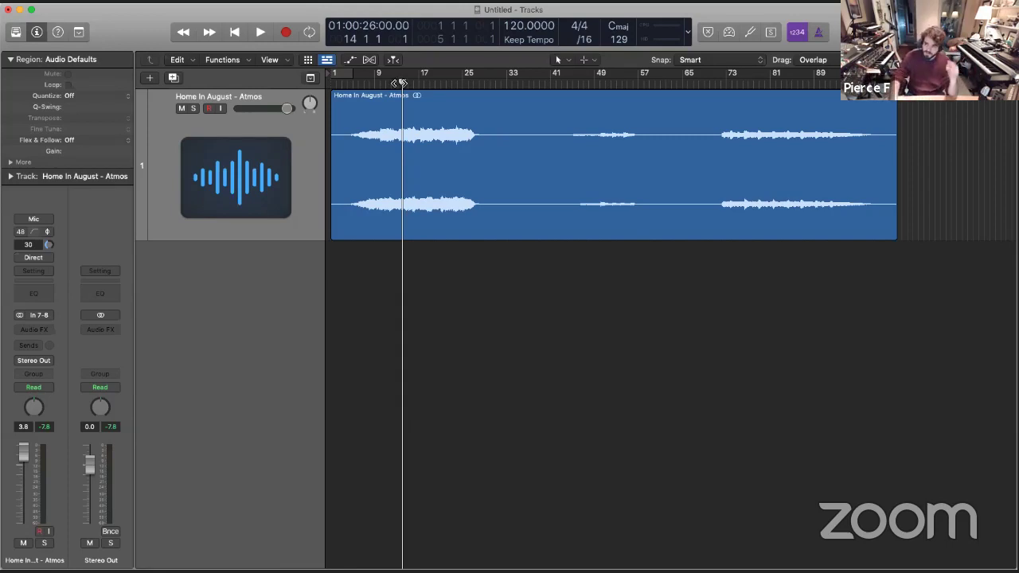
left_click_drag(402, 83, 396, 83)
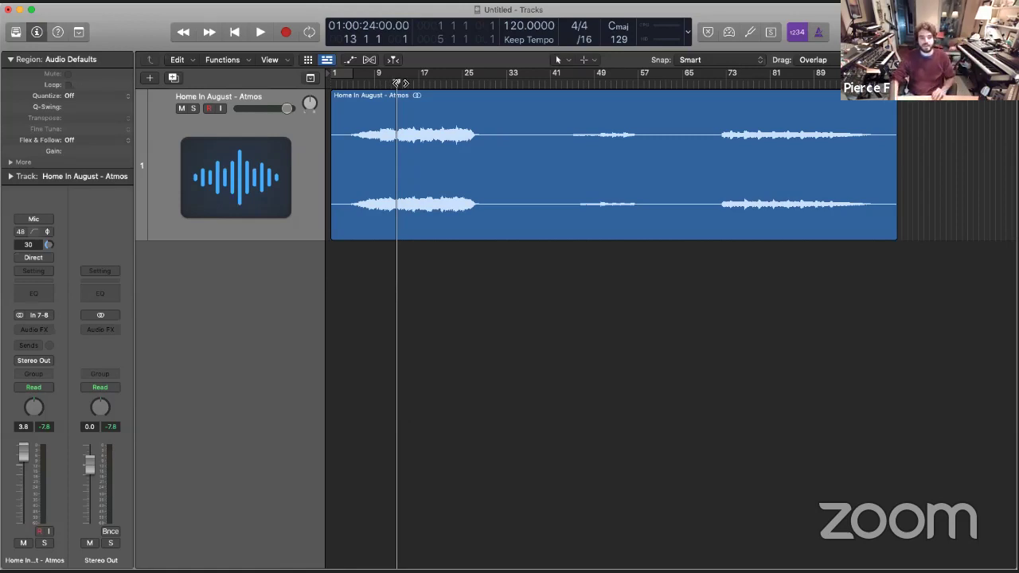
key("space")
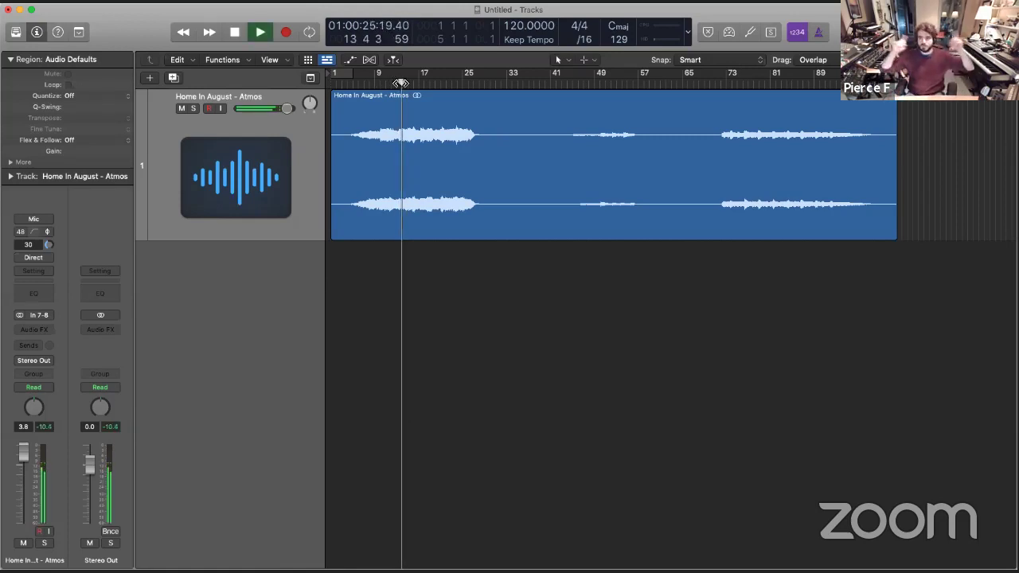
key("space")
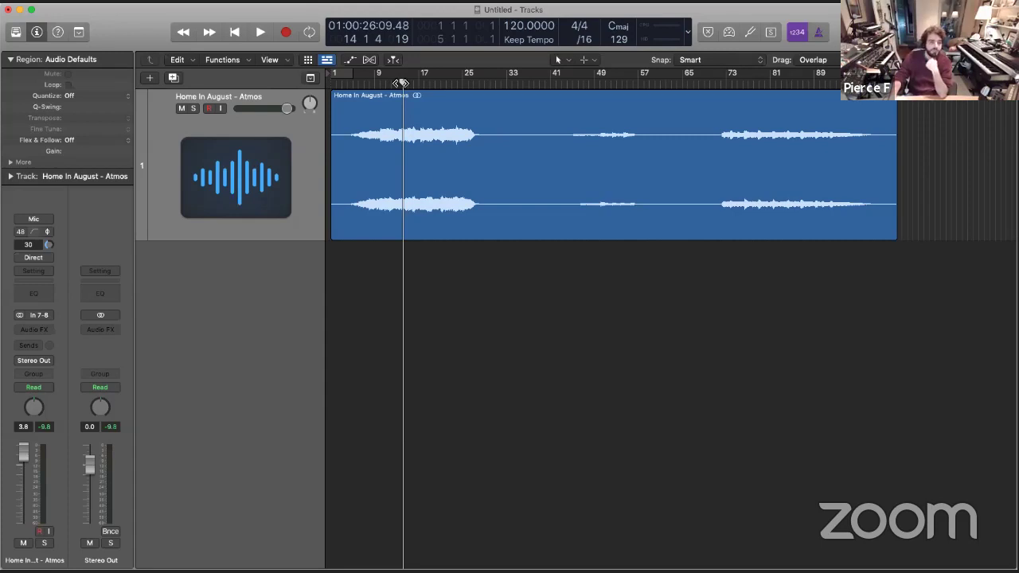
Play the Home In August region's opening from around bar 6, restart from about bar 5 during playback, and stop
left_click(365, 82)
left_click(359, 83)
key("space")
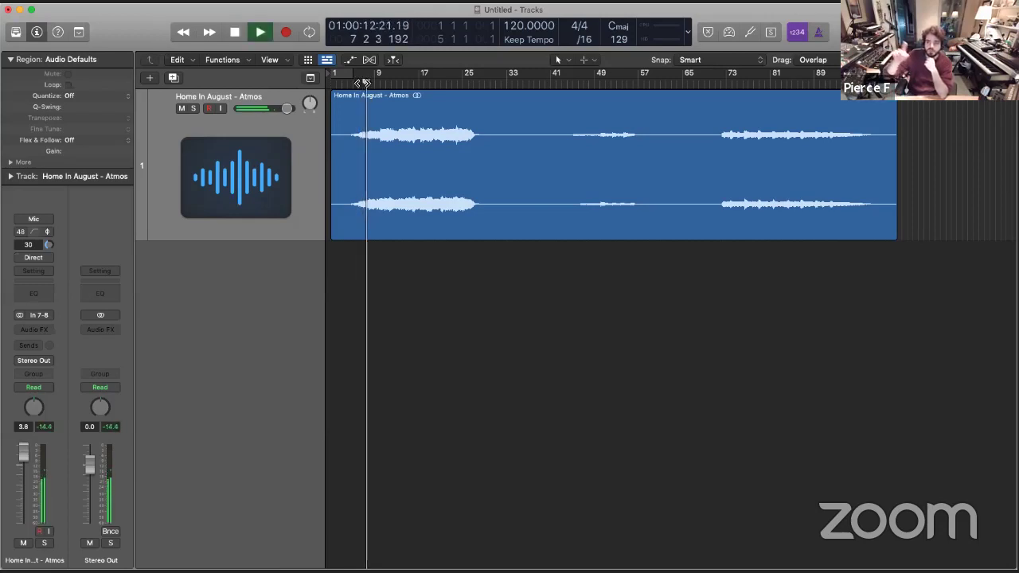
left_click(355, 83)
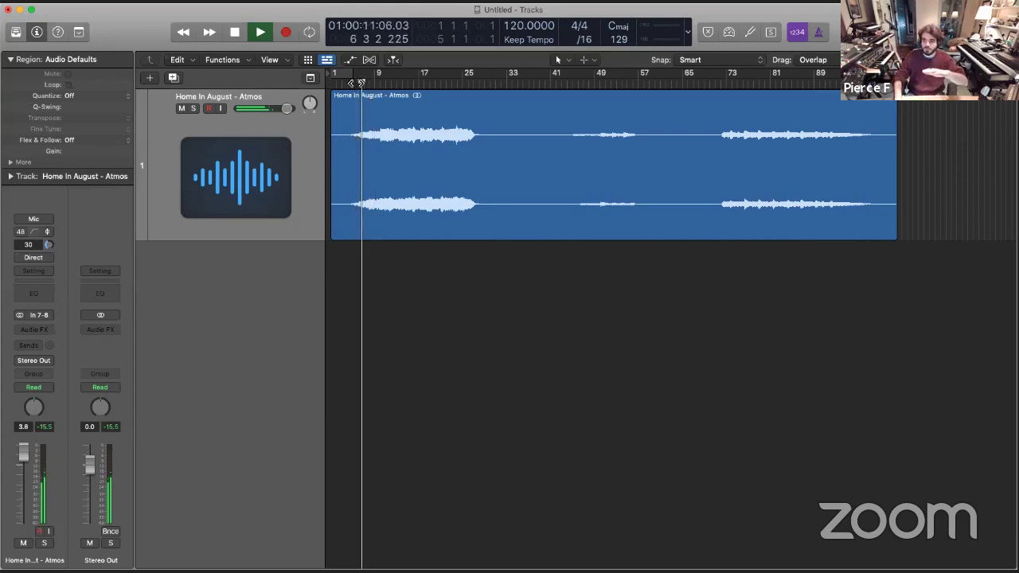
key("space")
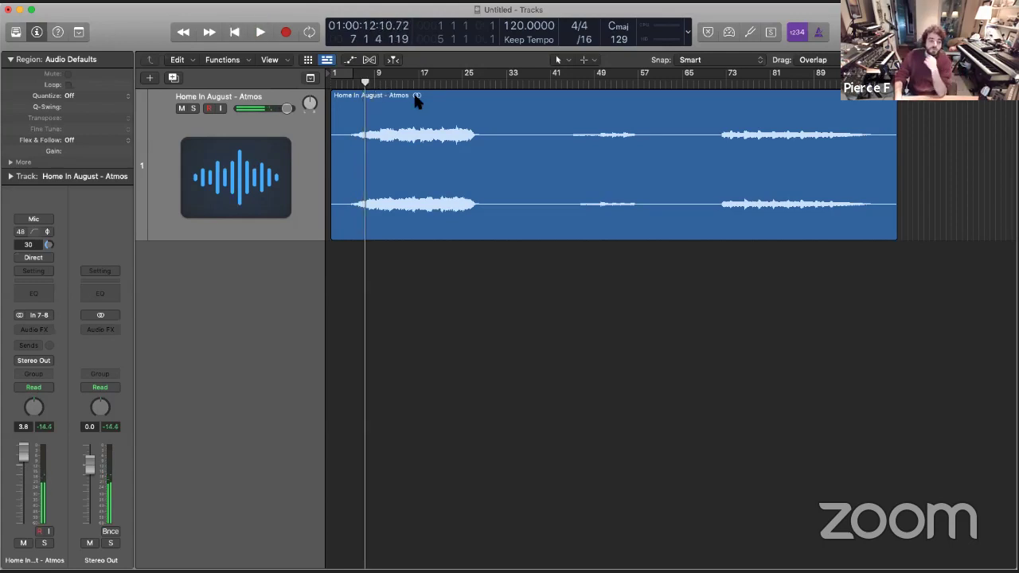
Replay the start of the region's first swell from around bar 6 and stop playback
left_click(374, 83)
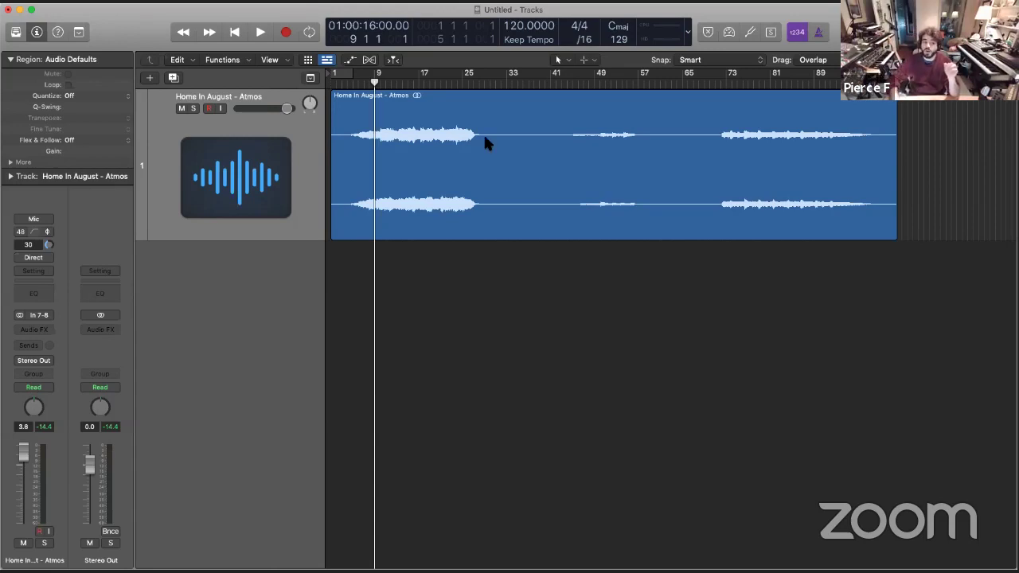
left_click(359, 86)
key("space")
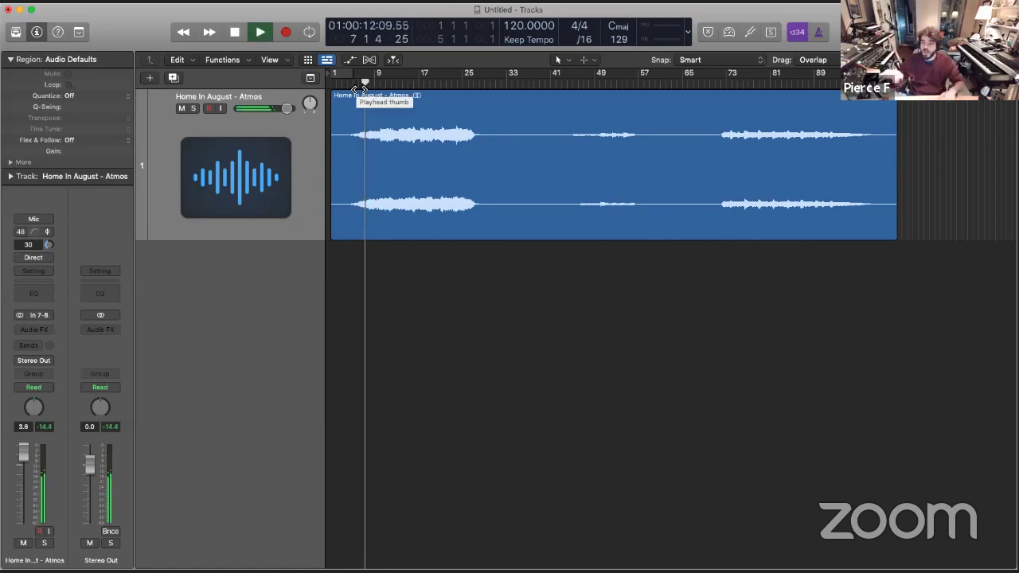
key("space")
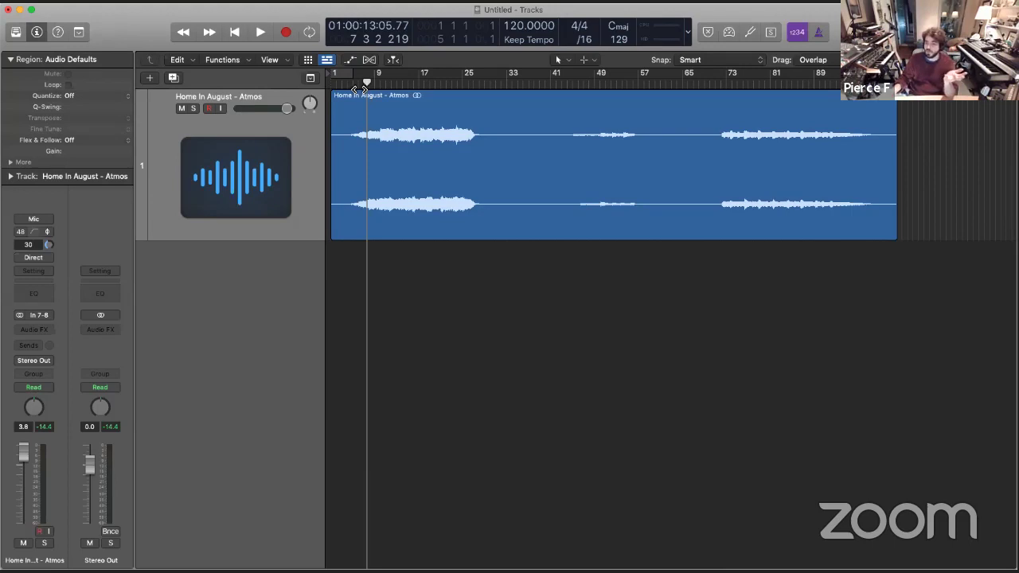
Play the region from bar 22, audition its fading tail near bar 92, stop, and return the playhead to bar 8
left_click(448, 84)
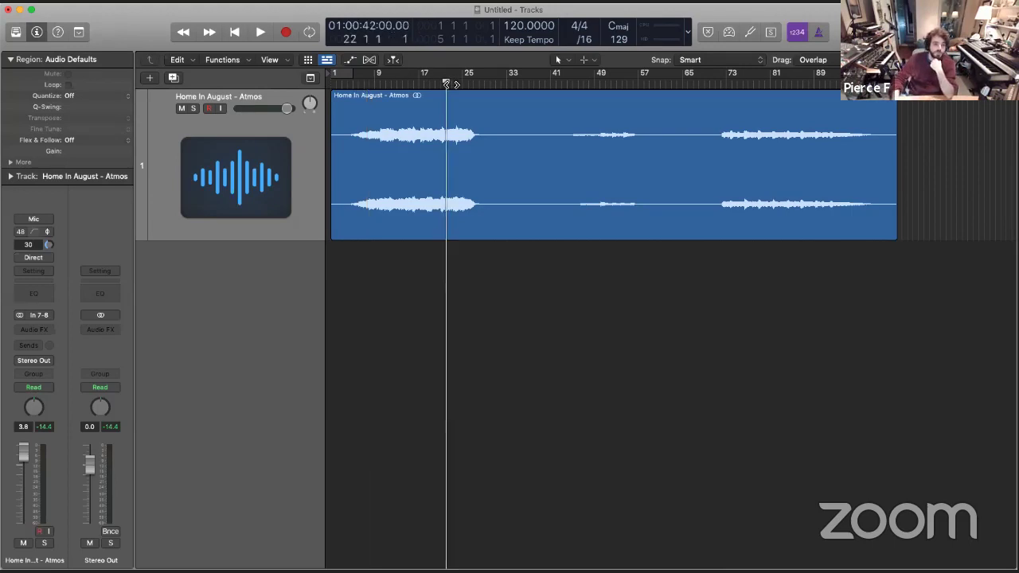
key("space")
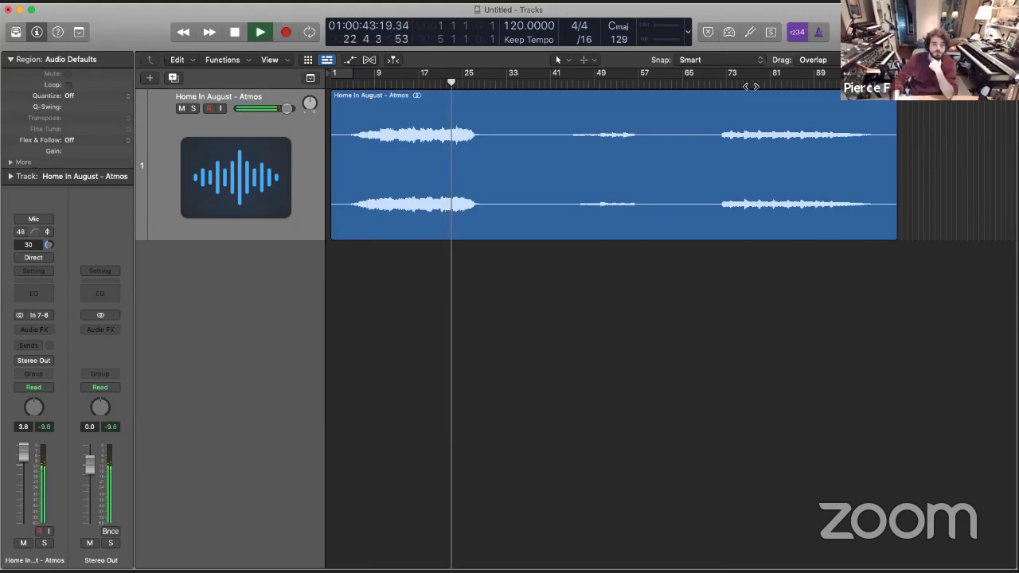
left_click(837, 87)
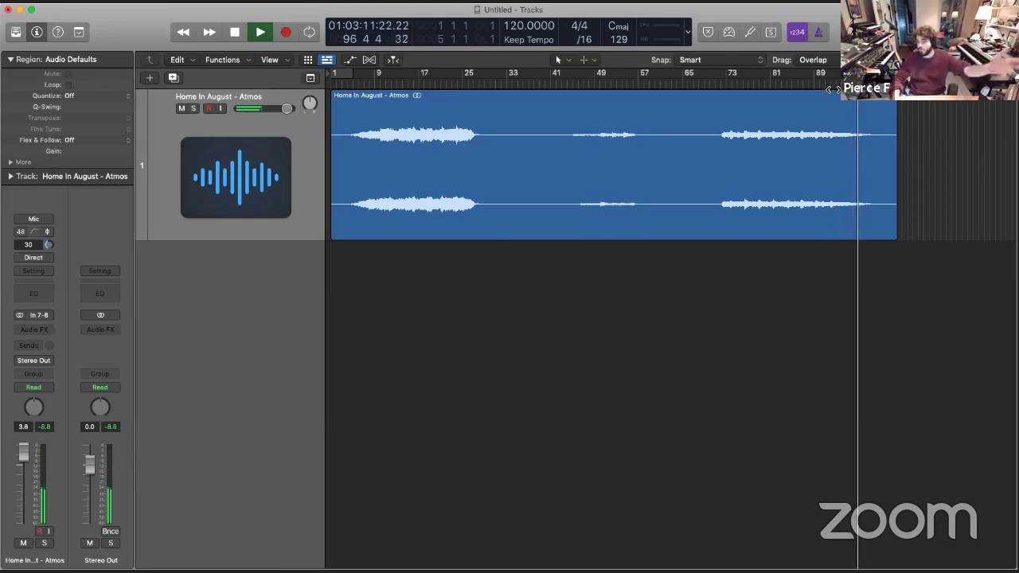
left_click(831, 82)
key("space")
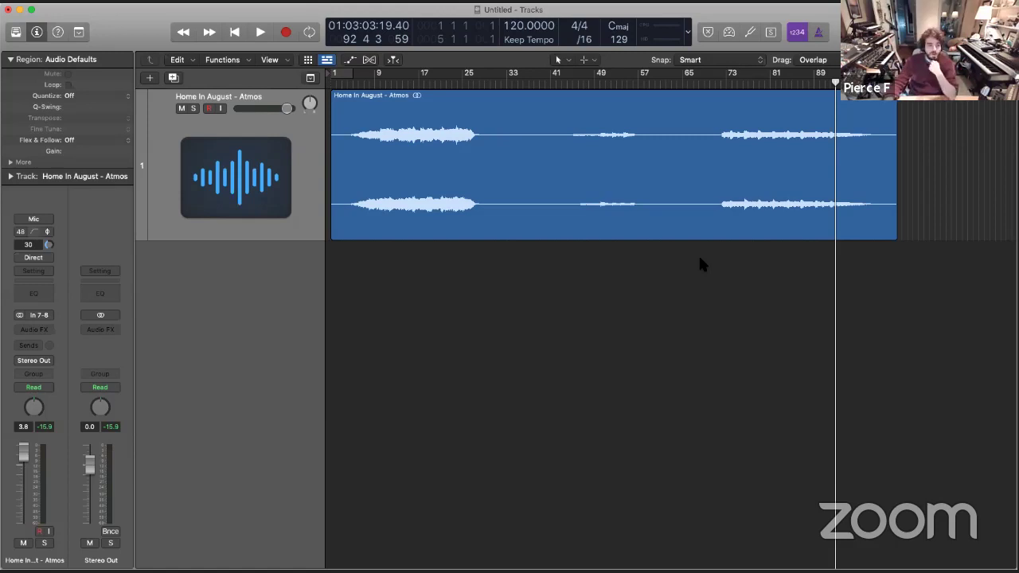
left_click(369, 84)
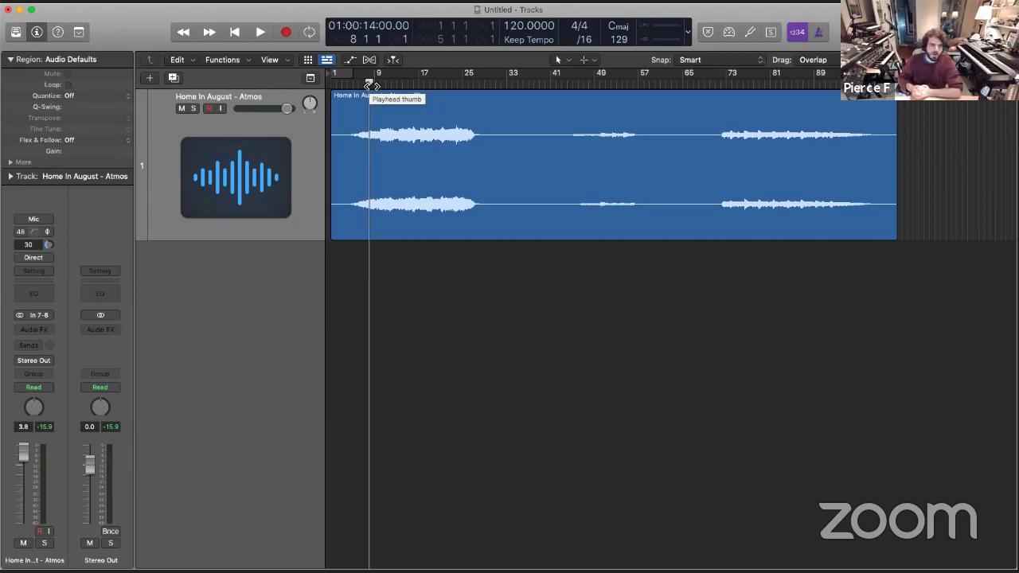
Create one software instrument track, load Native Instruments Kontakt in stereo on it, and show Kontakt's library browser
left_click(149, 78)
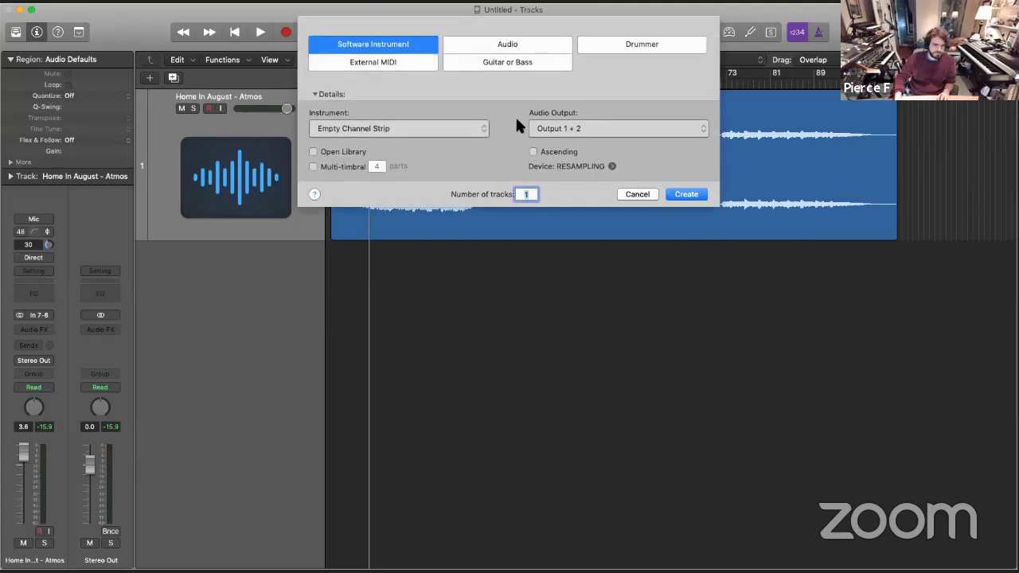
left_click(684, 195)
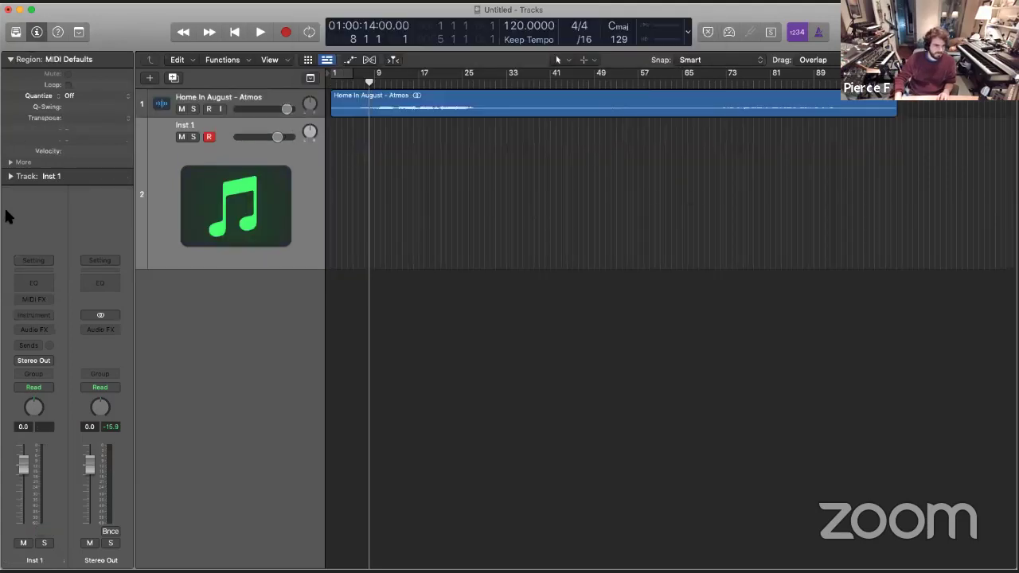
left_click(33, 314)
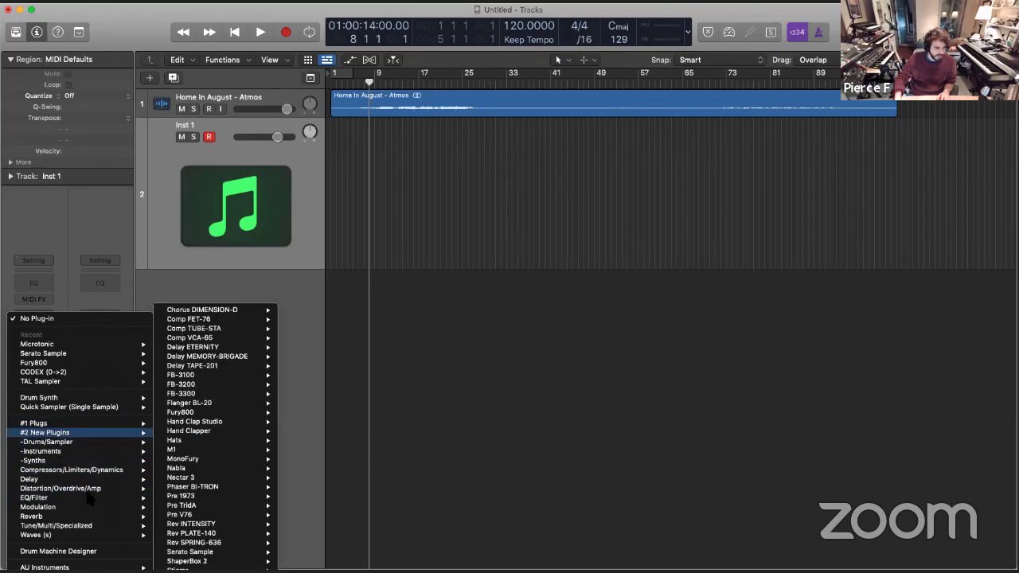
mouse_move(95, 442)
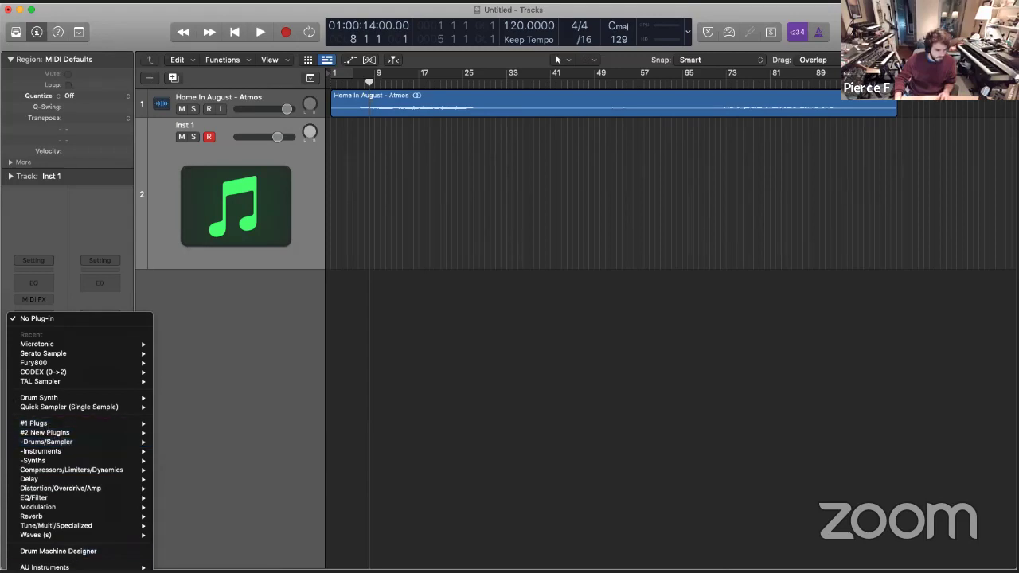
mouse_move(79, 567)
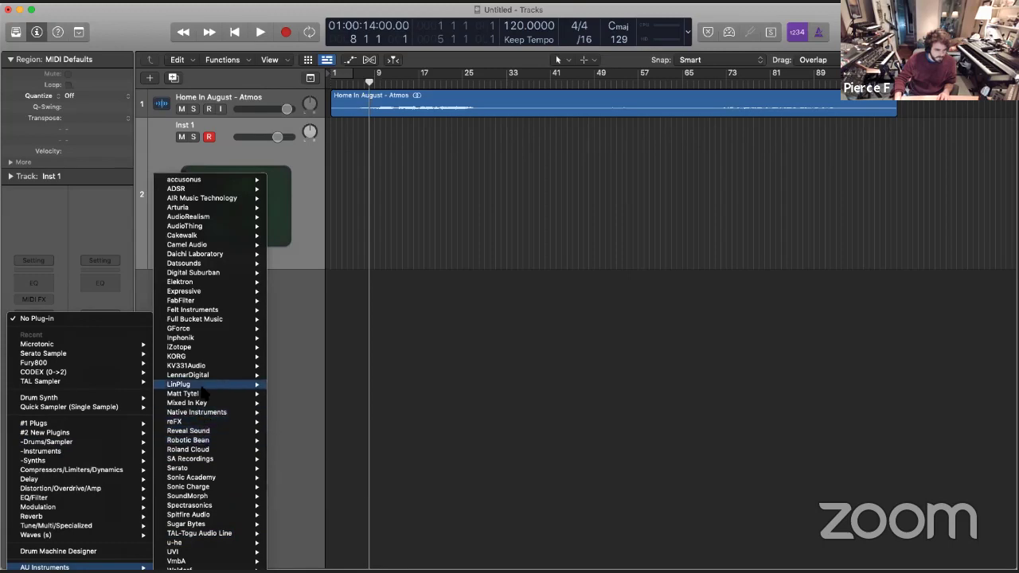
mouse_move(203, 412)
mouse_move(311, 451)
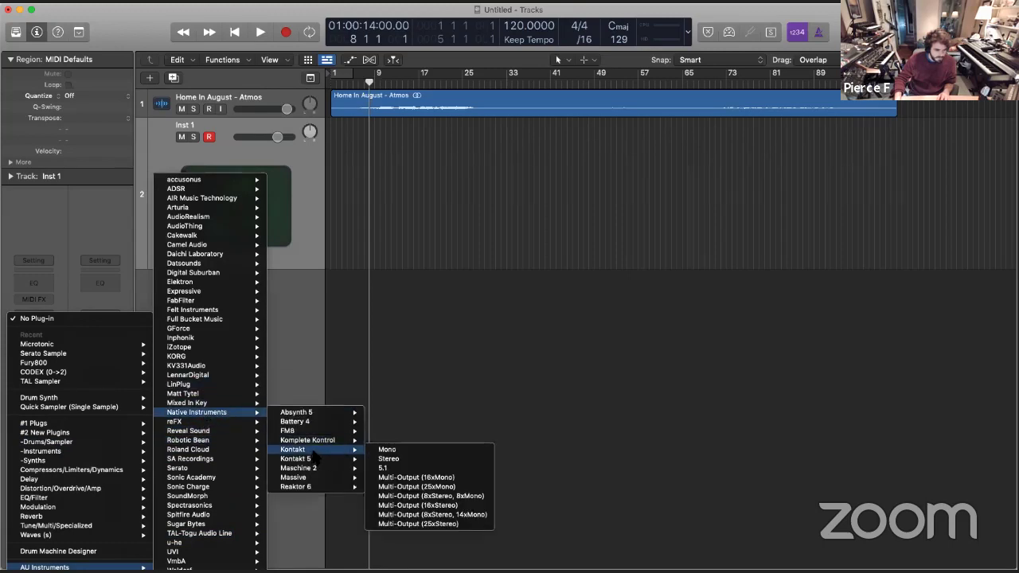
left_click(388, 458)
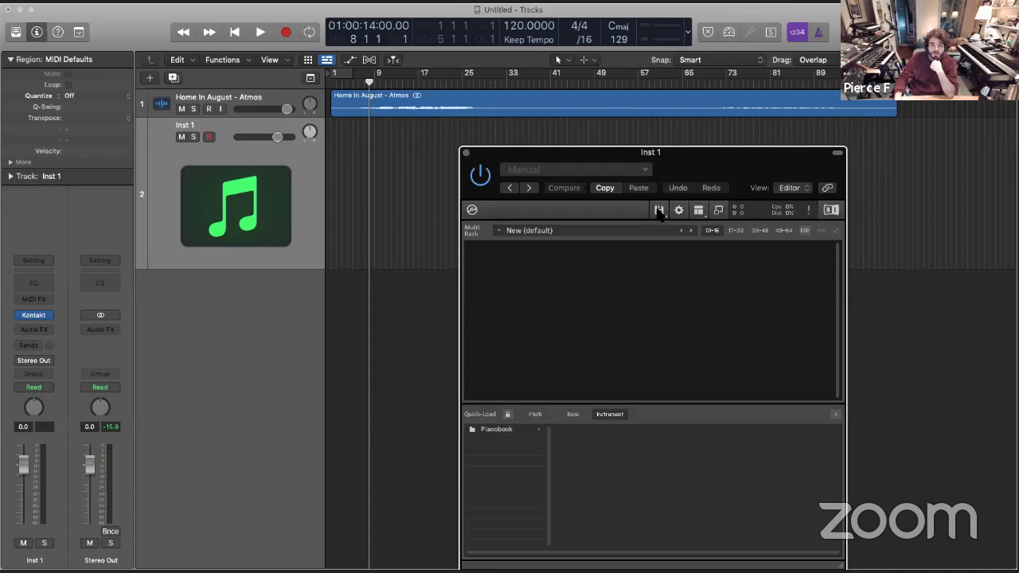
left_click(699, 210)
left_click(707, 225)
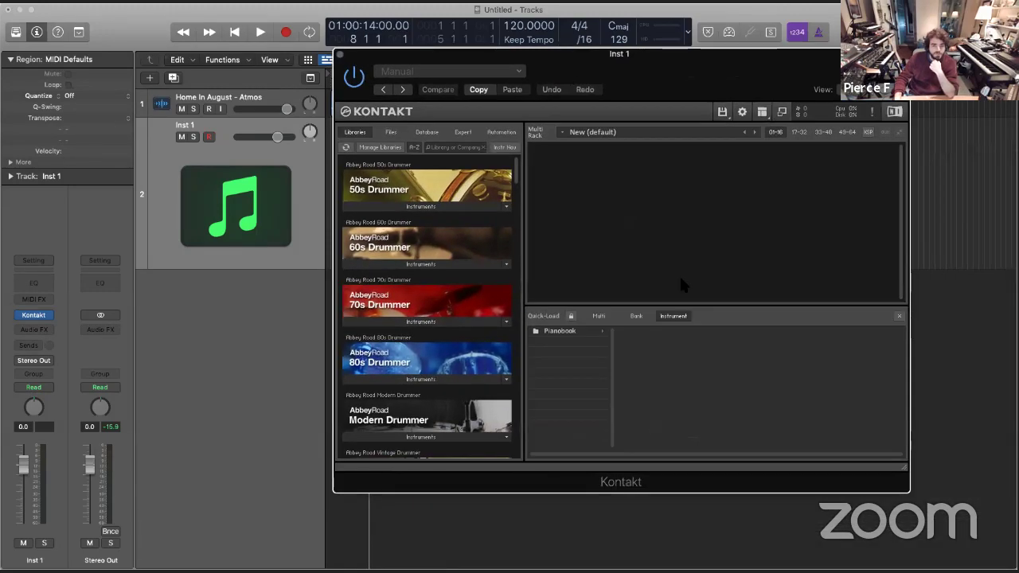
Load Alicias Keys.nki from the Kontakt libraries to try the piano, reopen the Quick-Load browser, and remove the instrument from the rack
scroll(445, 262, "down", 15)
scroll(468, 259, "up", 2)
scroll(468, 260, "down", 3)
scroll(446, 263, "up", 10)
left_click(370, 248)
left_click_drag(370, 263, 687, 253)
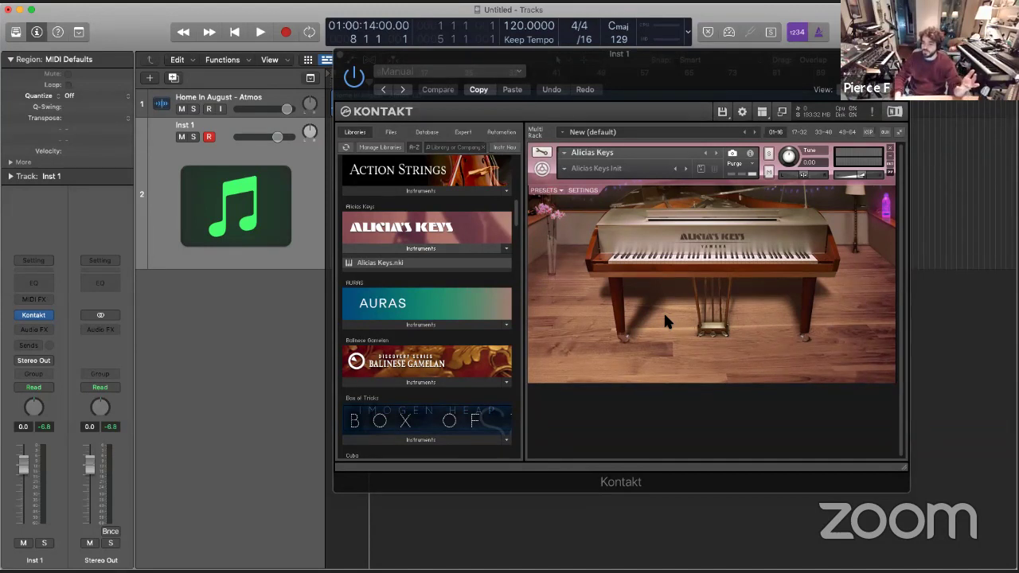
left_click(621, 396)
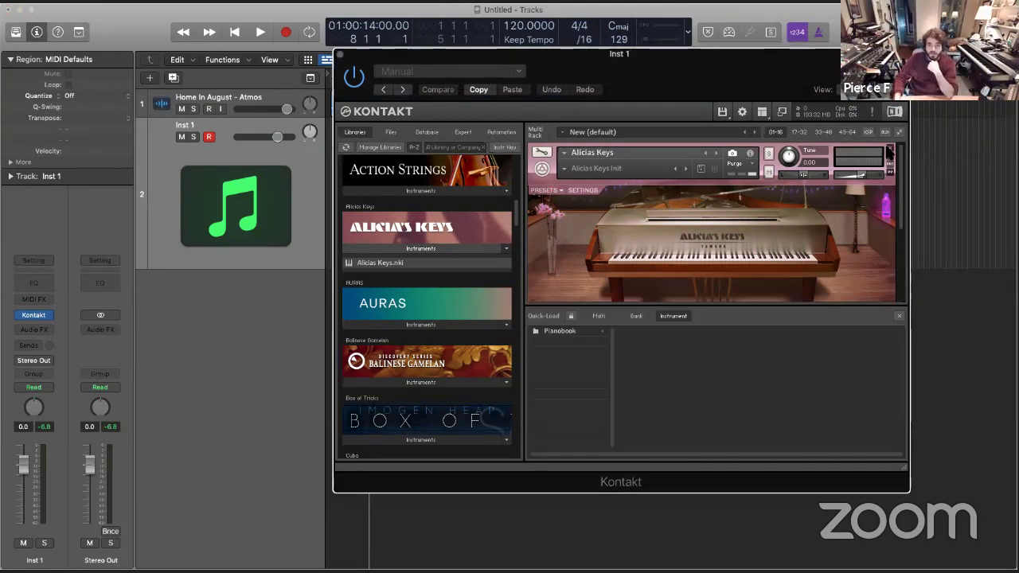
left_click(888, 149)
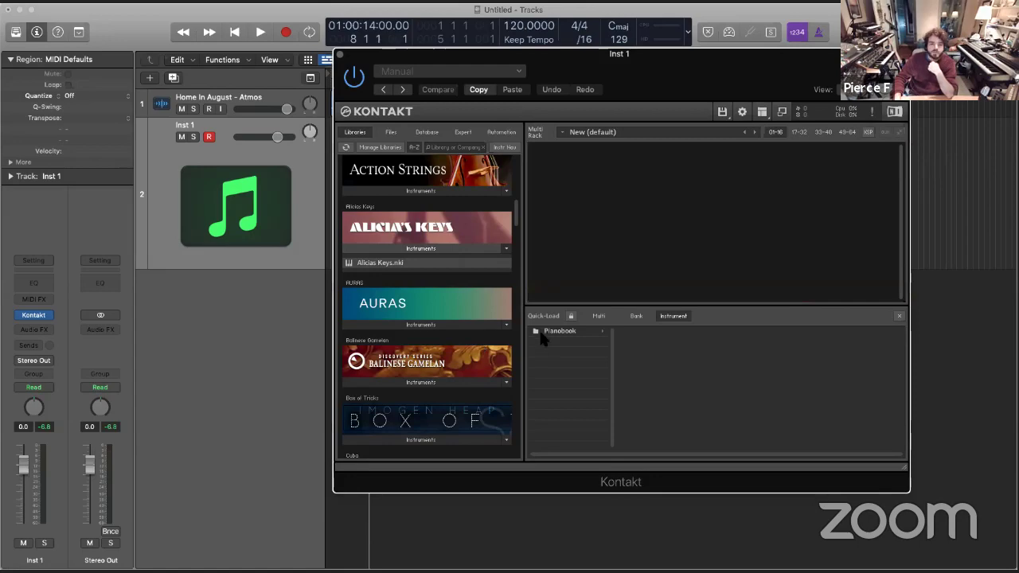
Look through the Kontakt libraries and the Pianobook folder in Quick-Load for another piano instrument
scroll(446, 283, "down", 10)
scroll(446, 282, "down", 5)
scroll(430, 299, "up", 10)
scroll(424, 329, "up", 5)
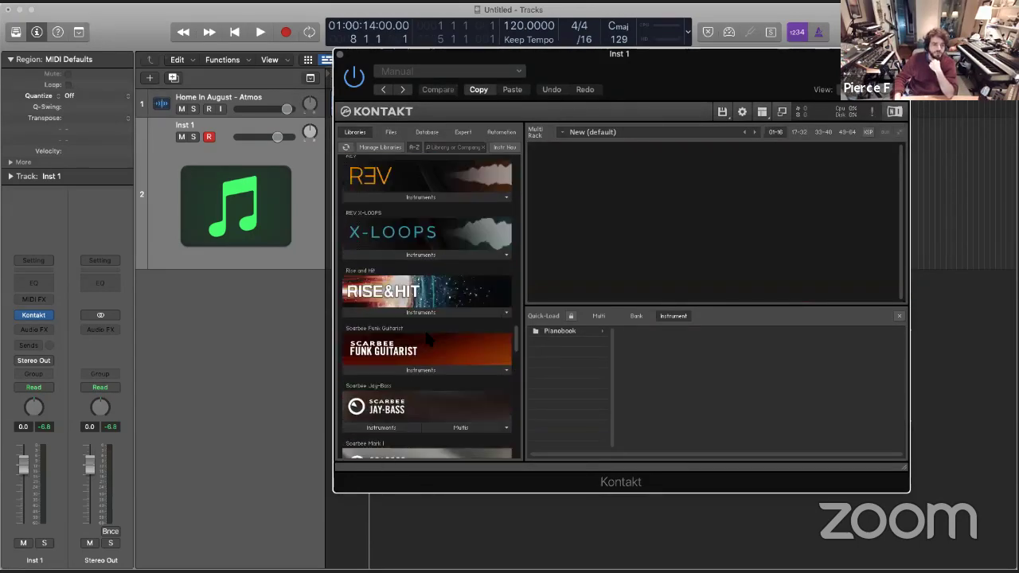
scroll(415, 296, "up", 2)
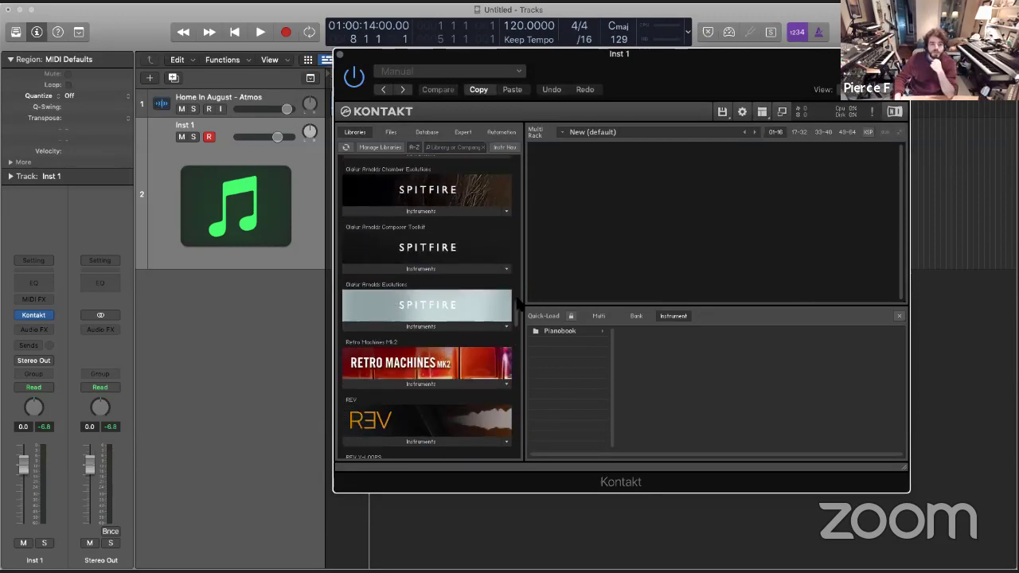
left_click(563, 333)
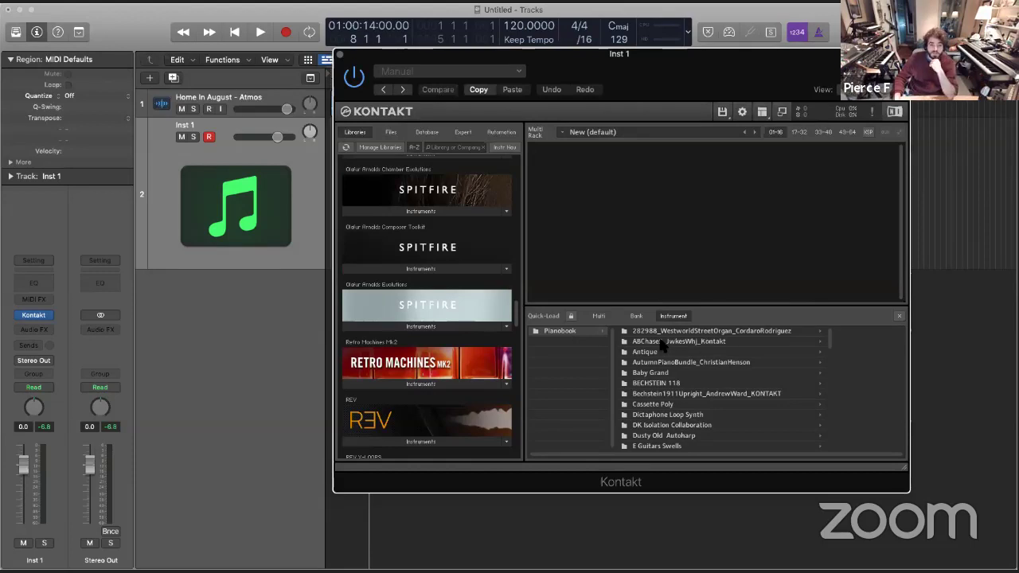
scroll(706, 374, "down", 15)
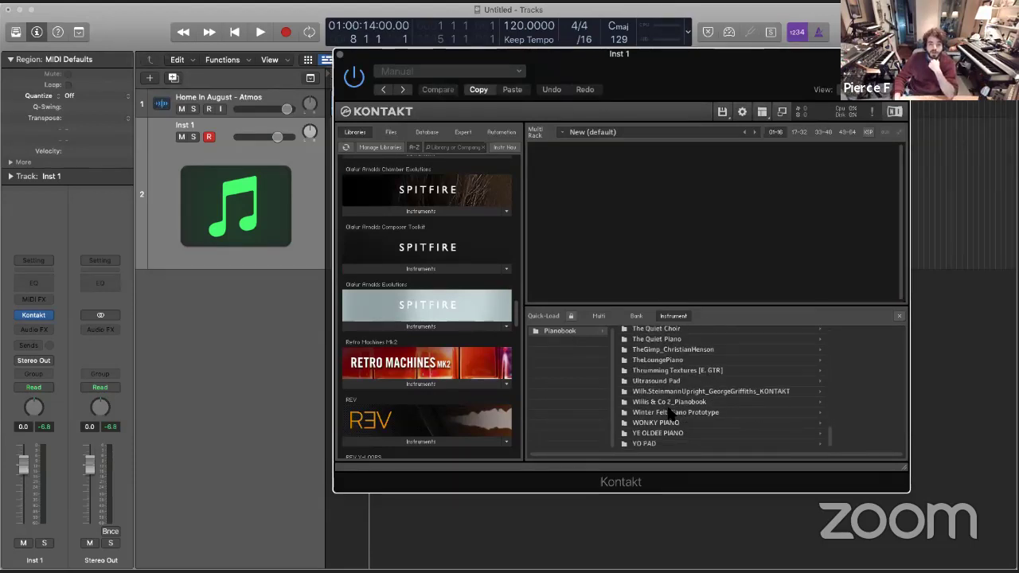
scroll(673, 413, "up", 1)
scroll(672, 413, "up", 15)
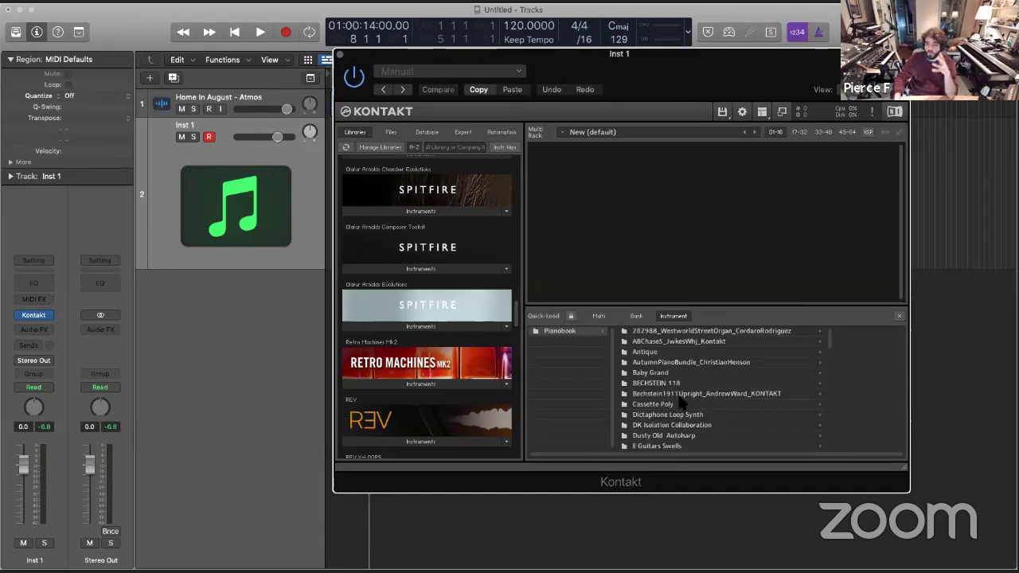
Load CH Playel (Notes).nki from Pianobook's Antique folder into the empty Kontakt rack and try it out
left_click(657, 352)
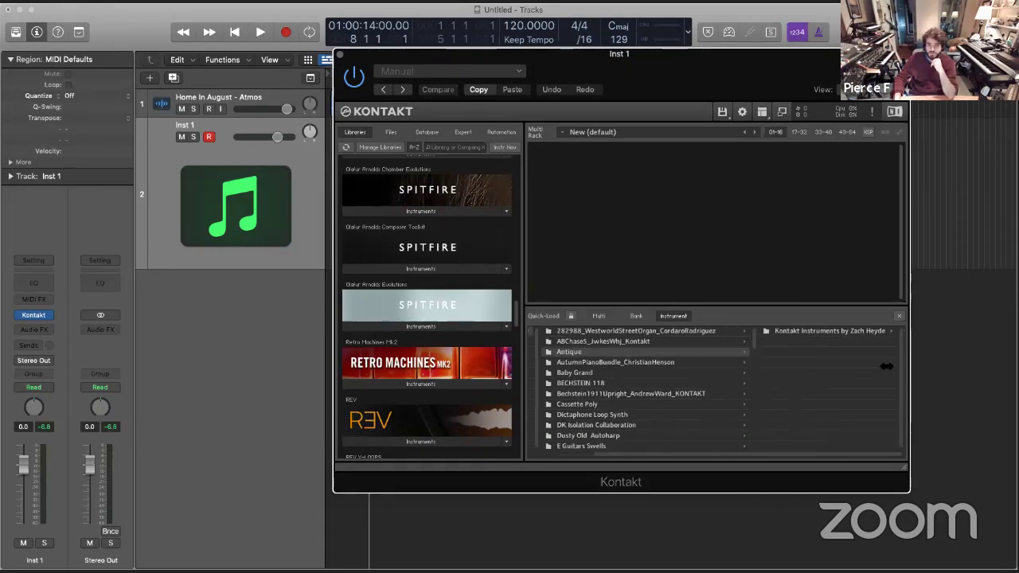
left_click(858, 333)
left_click(849, 331)
left_click_drag(824, 333, 636, 209)
left_click(813, 439)
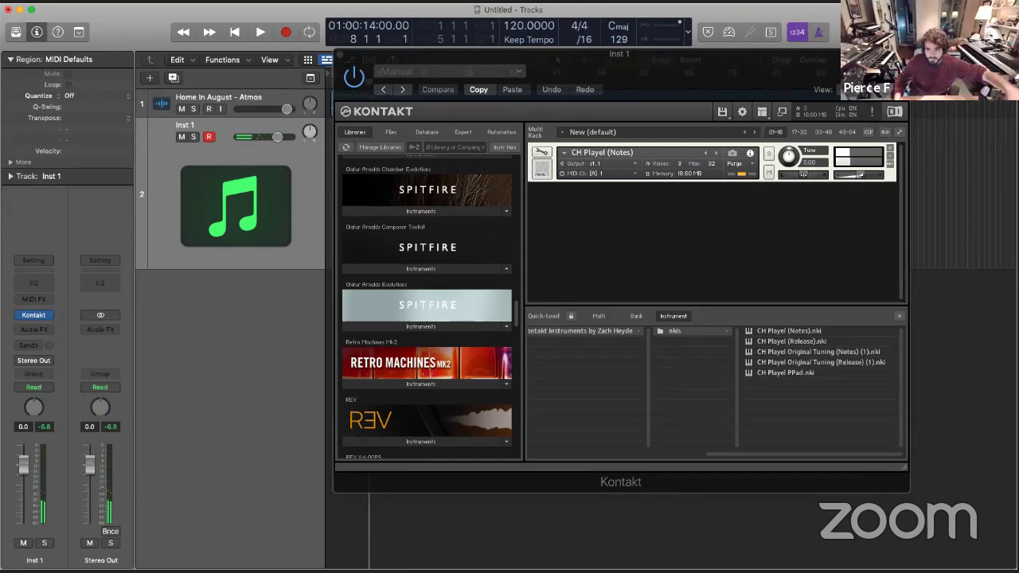
left_click(864, 180)
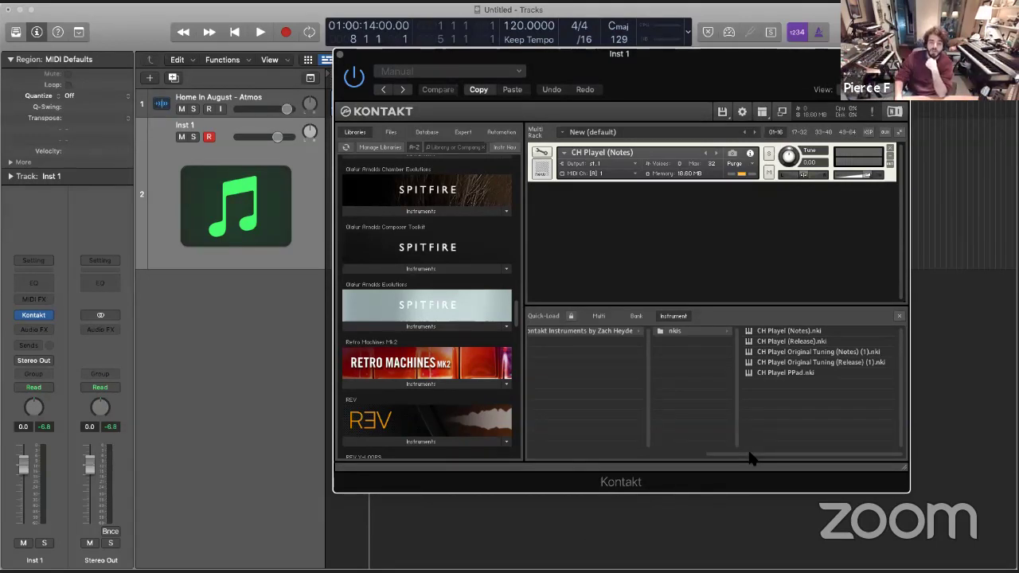
Replace the loaded instrument with old upright piano ds 2.nki from Pianobook's Old upright piano for PBOOK folder
left_click_drag(751, 457, 618, 434)
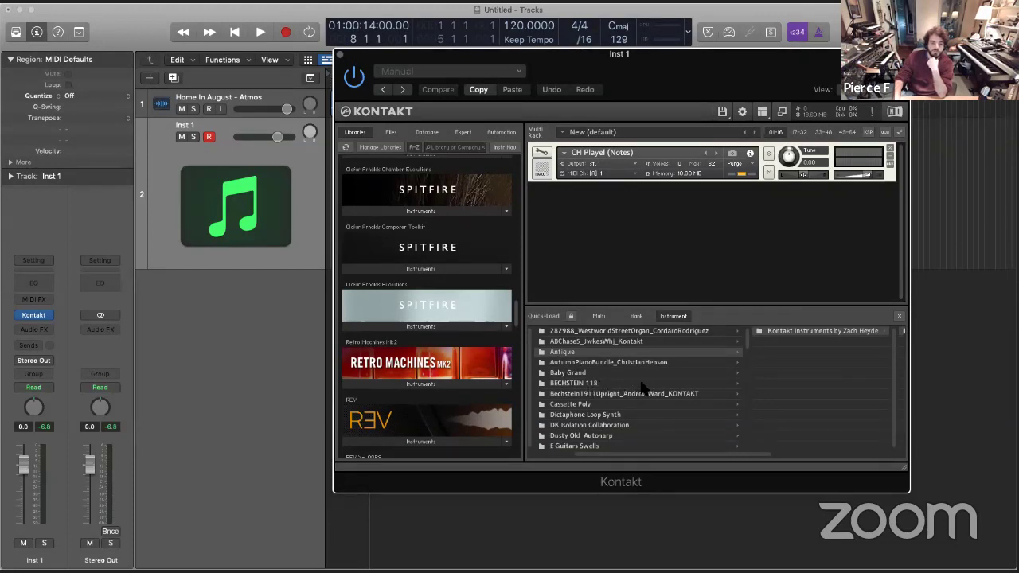
scroll(605, 436, "down", 4)
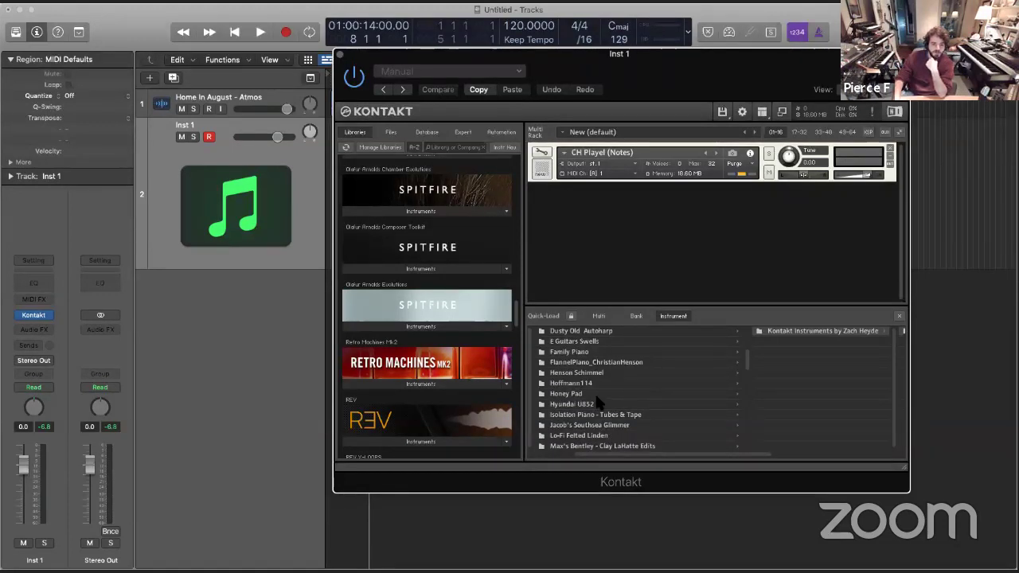
scroll(593, 406, "down", 3)
left_click(593, 403)
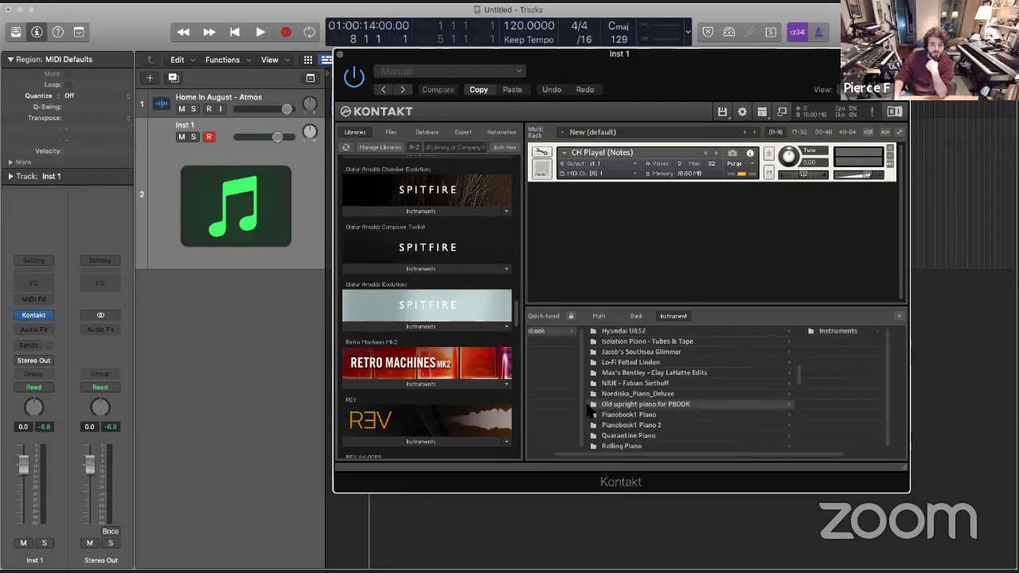
left_click(865, 332)
left_click_drag(865, 333, 706, 164)
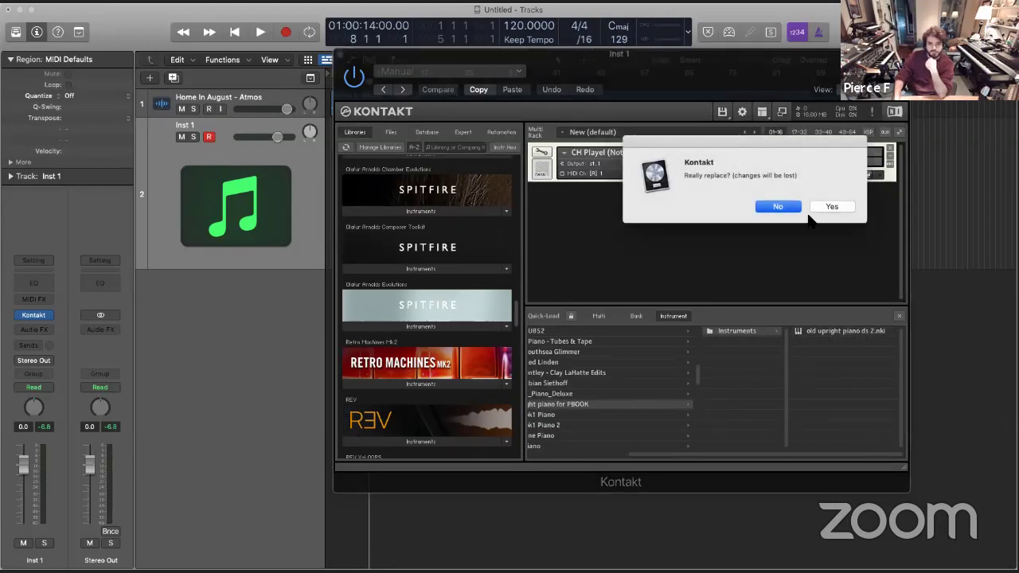
left_click(830, 207)
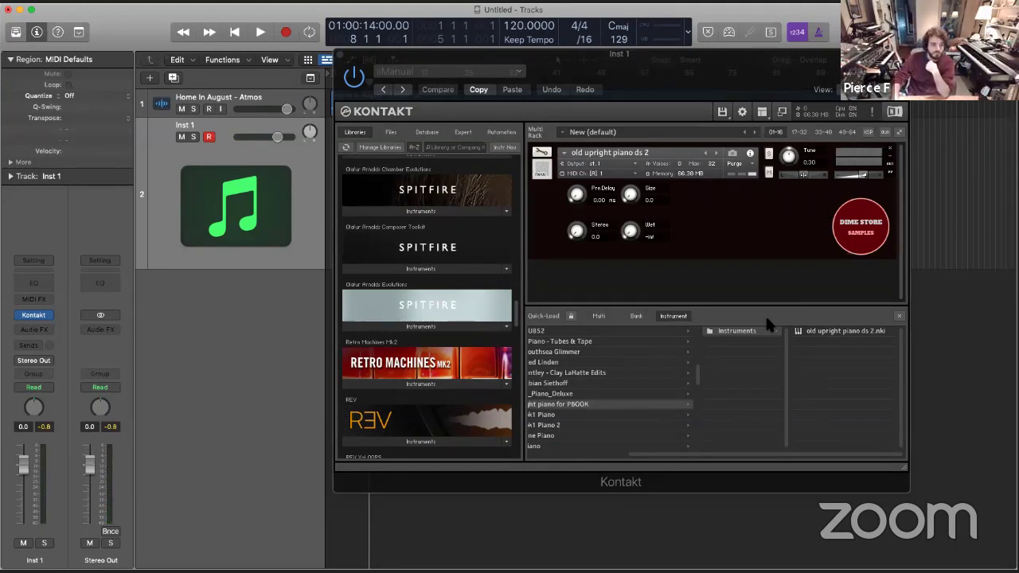
Close the Kontakt window, solo the Inst 1 track and record a short piano phrase from bar 8 to about bar 15
left_click(341, 60)
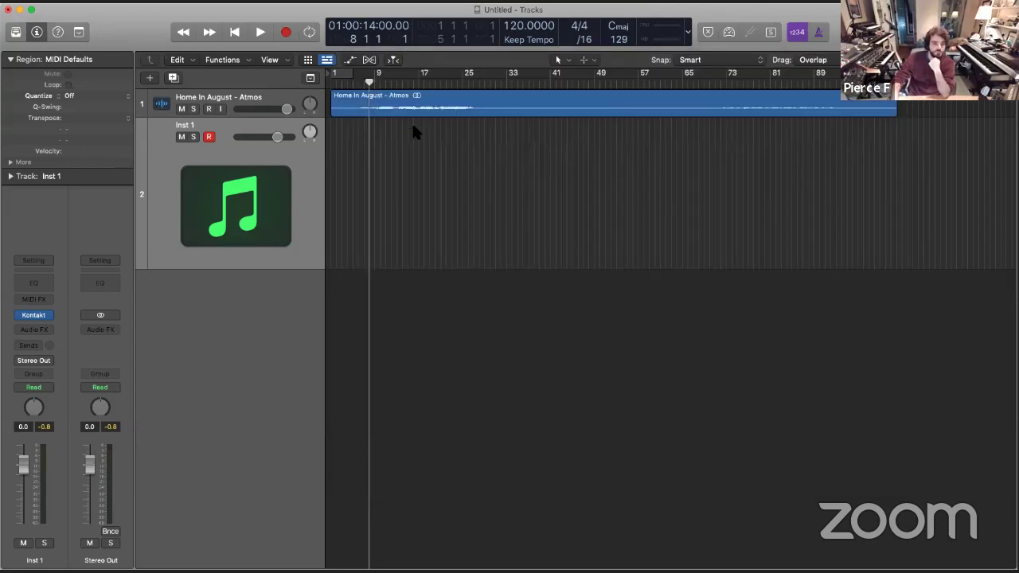
left_click(192, 137)
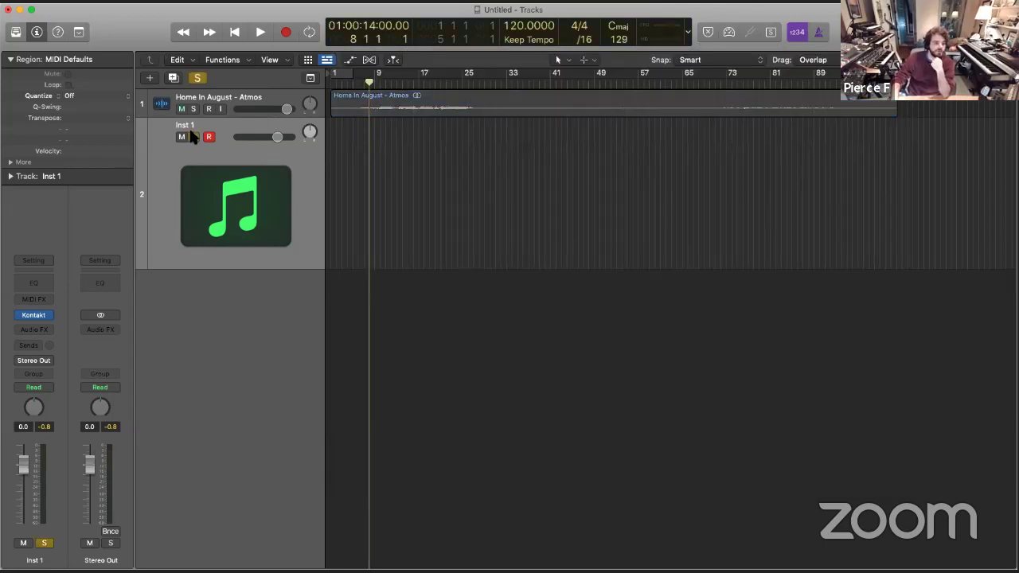
left_click(287, 32)
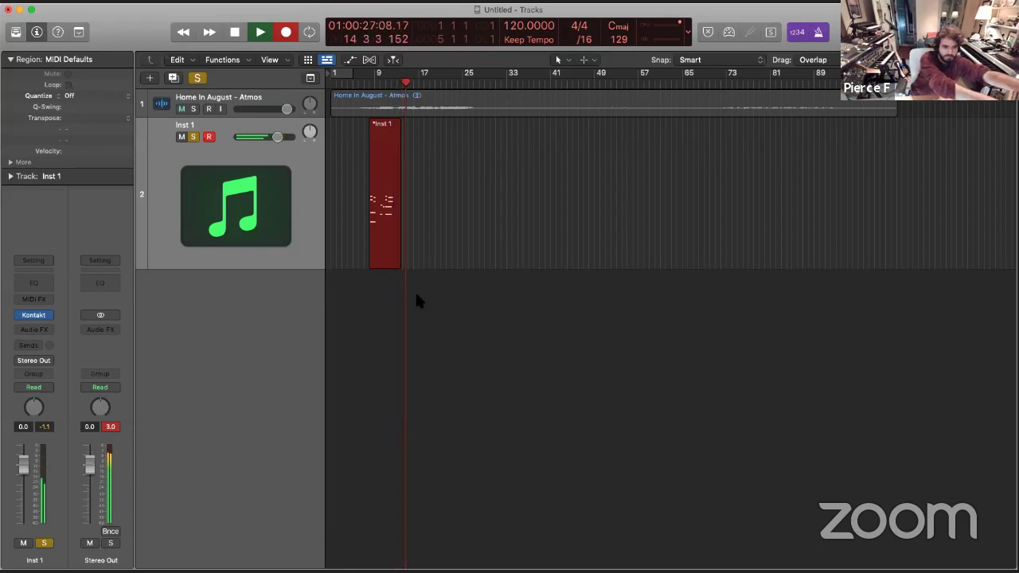
key("r")
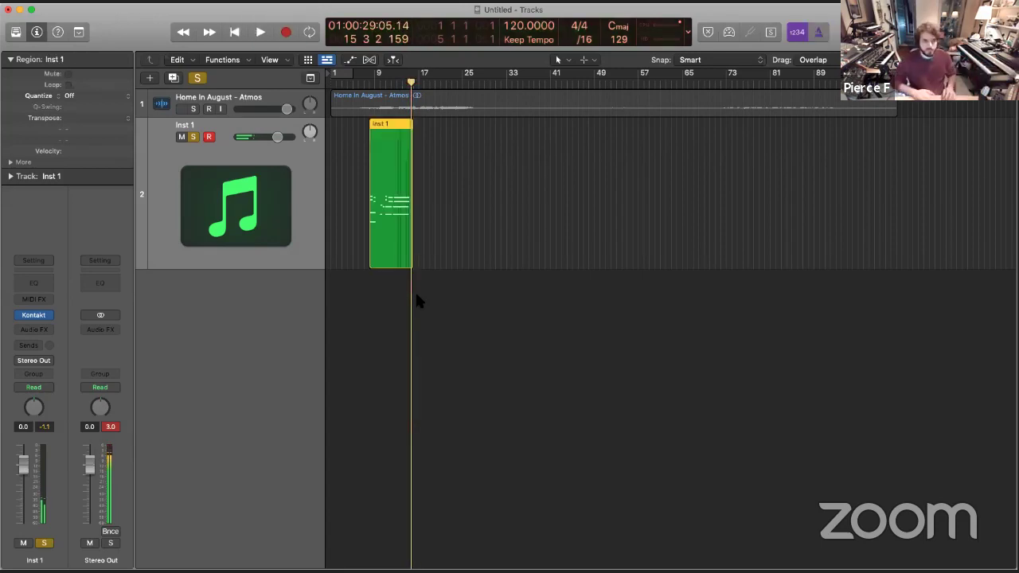
left_click(469, 179)
key("space")
Bounce the recorded Inst 1 piano region in place to a new audio track
left_click(378, 144)
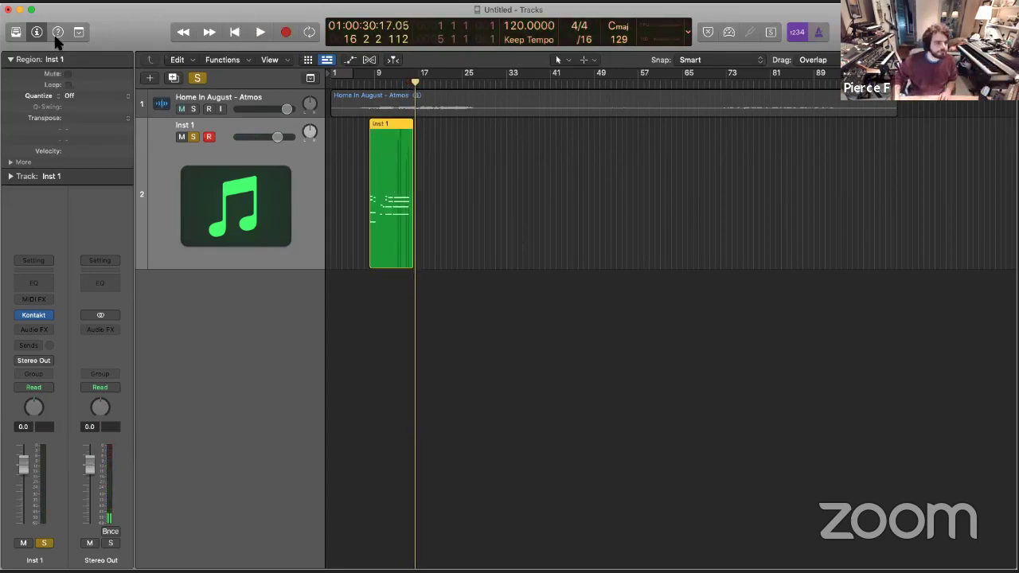
left_click(78, 33)
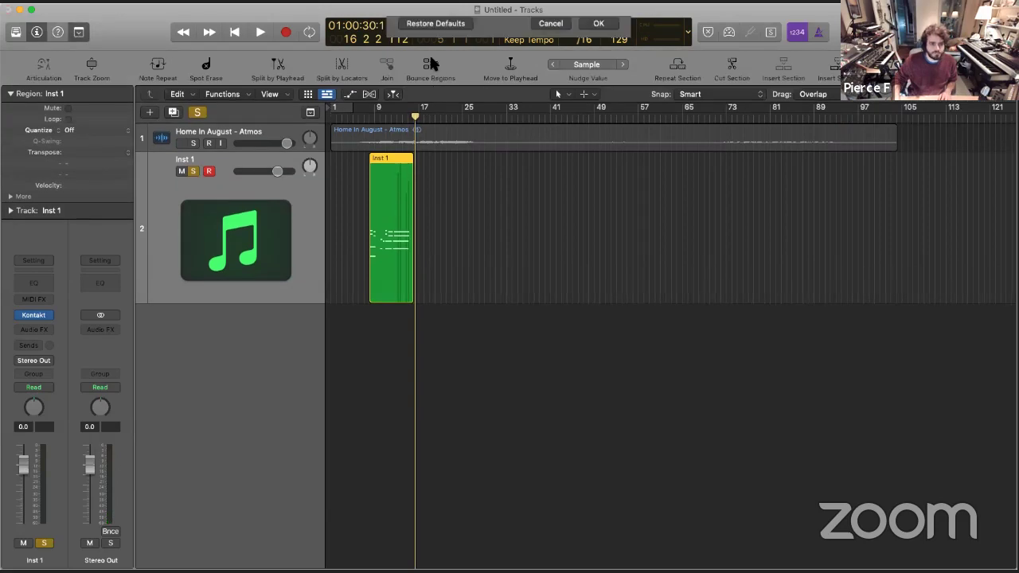
left_click(431, 63)
key("Return")
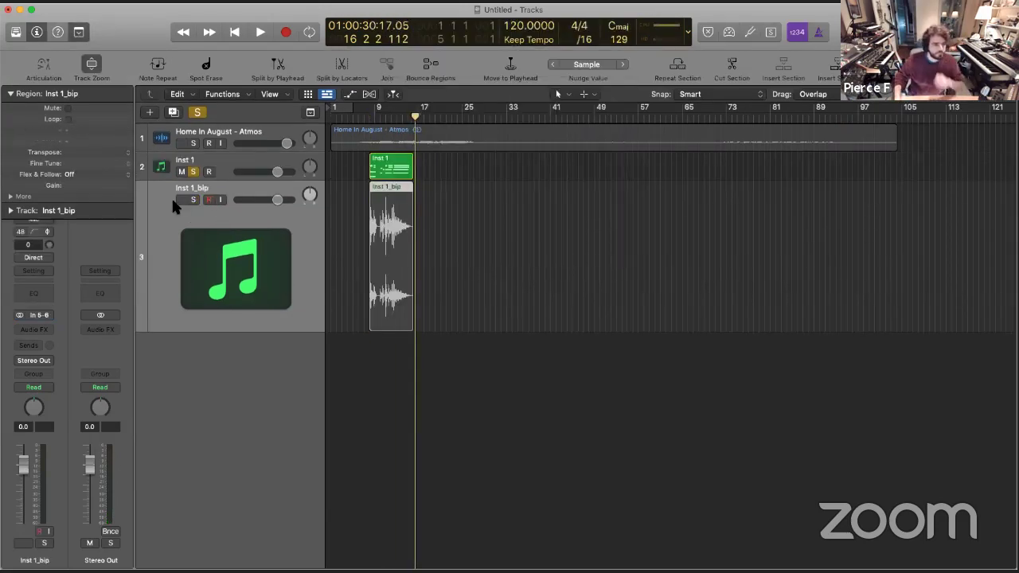
Solo the Inst 1_bip track and audition the decaying tail of its audio from bar 14
left_click(193, 200)
left_click(395, 298)
key("z")
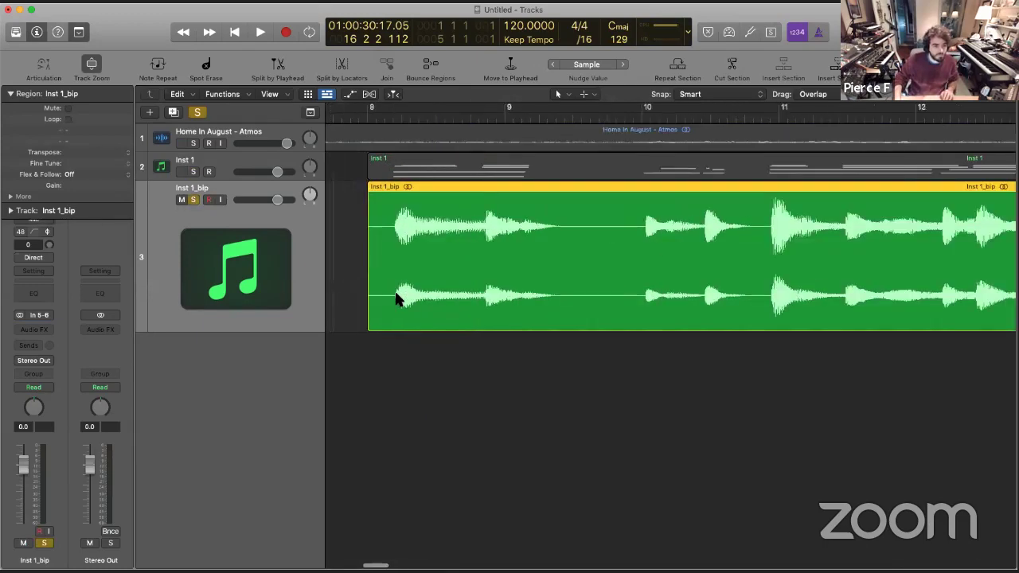
scroll(398, 295, "down", 3)
scroll(555, 165, "left", 2)
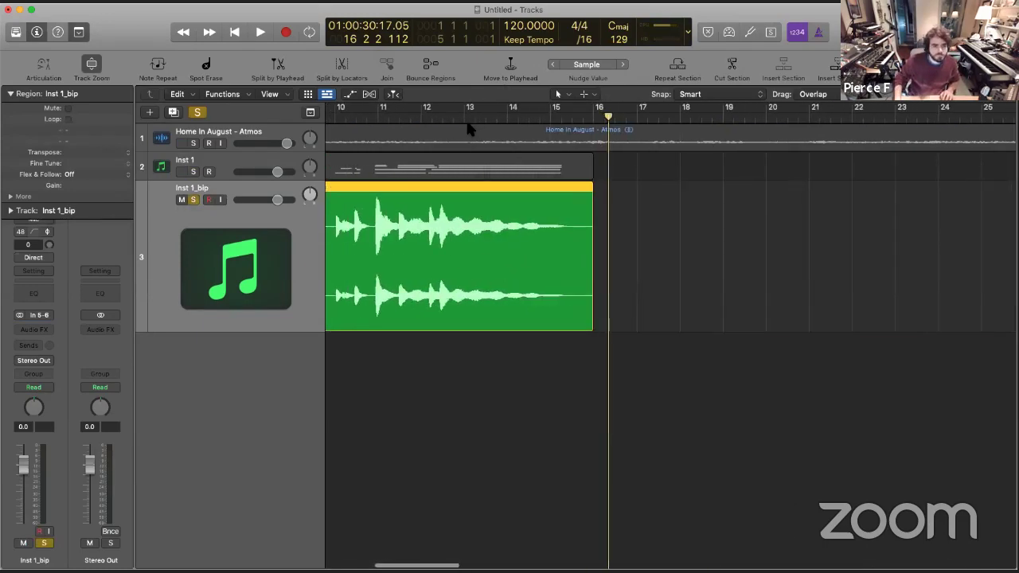
left_click(507, 126)
key("space")
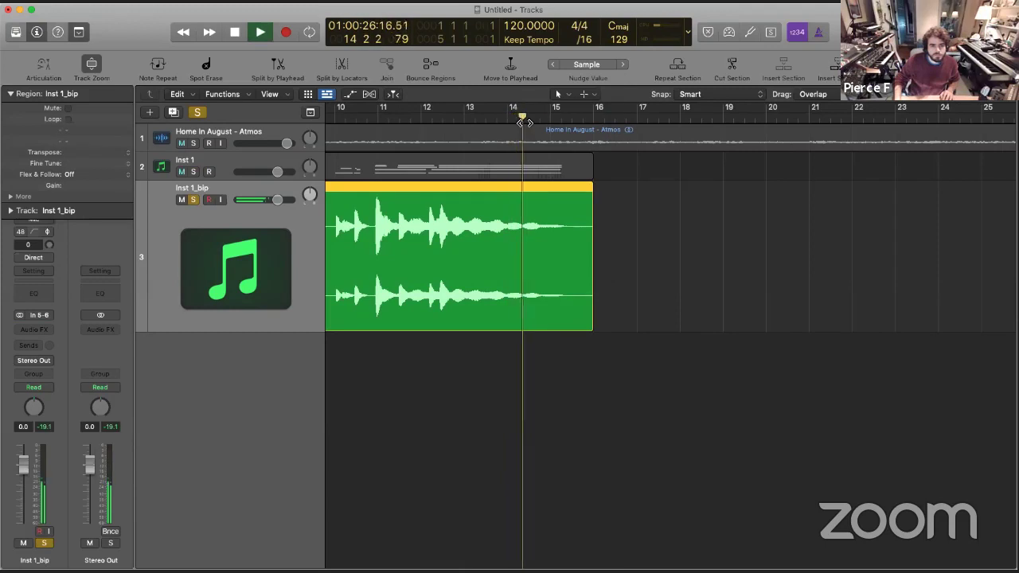
left_click(509, 121)
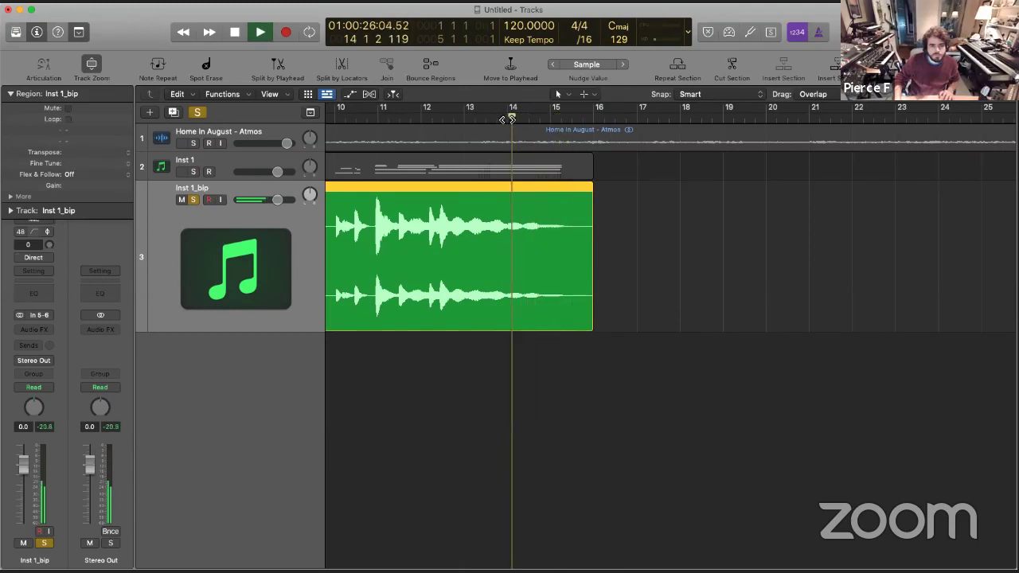
key("space")
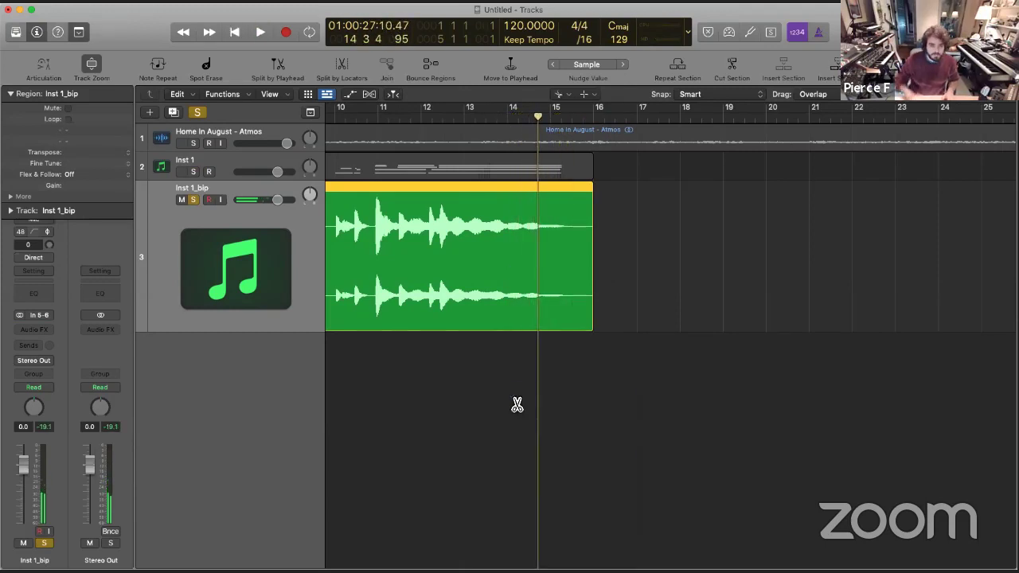
Split the bounced region at bar 14 and about three beats further on, keeping only the middle slice
left_click_drag(522, 309, 506, 296)
left_click(546, 291)
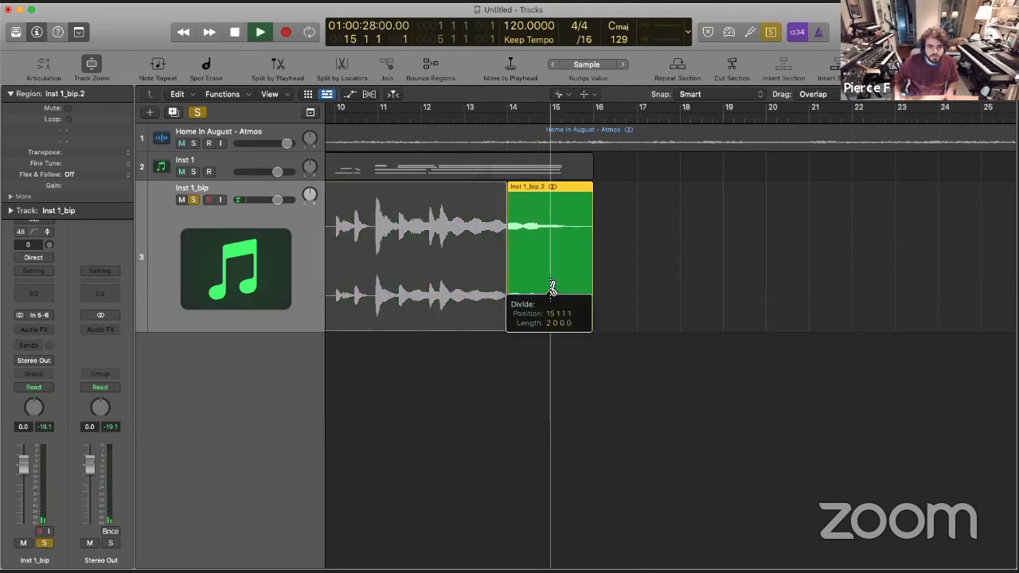
left_click(455, 189)
left_click(571, 209, "shift")
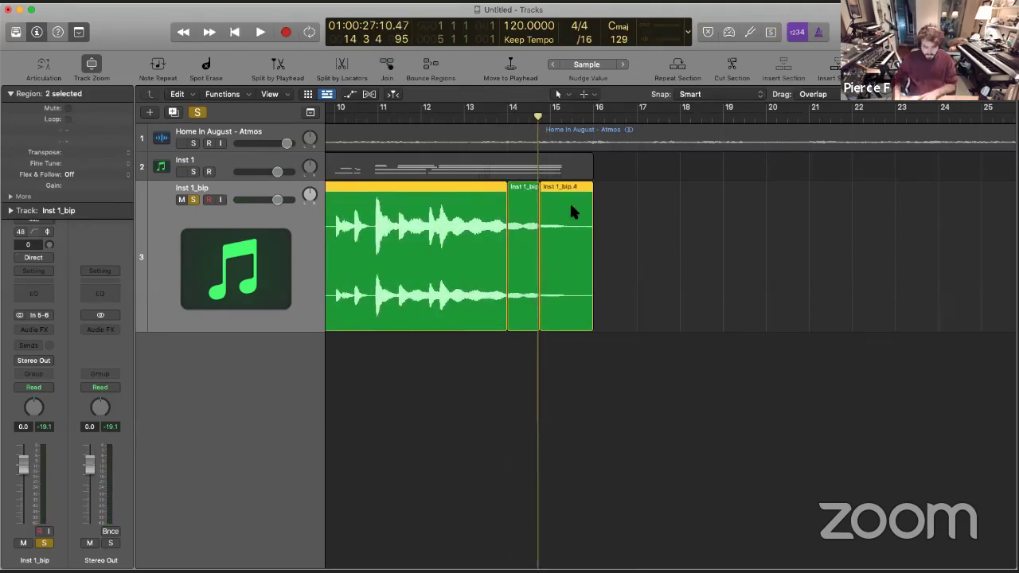
key("Delete")
Move the remaining piano slice to bar 9, loop it until about bar 14 and play the loop
key("z")
left_click_drag(462, 197, 410, 189)
key("z")
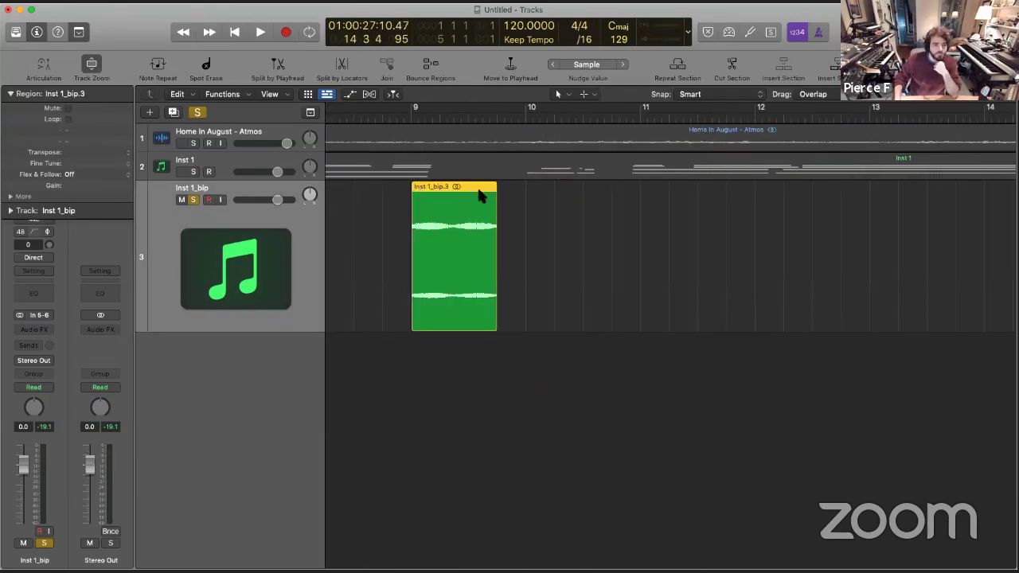
left_click_drag(500, 187, 834, 252)
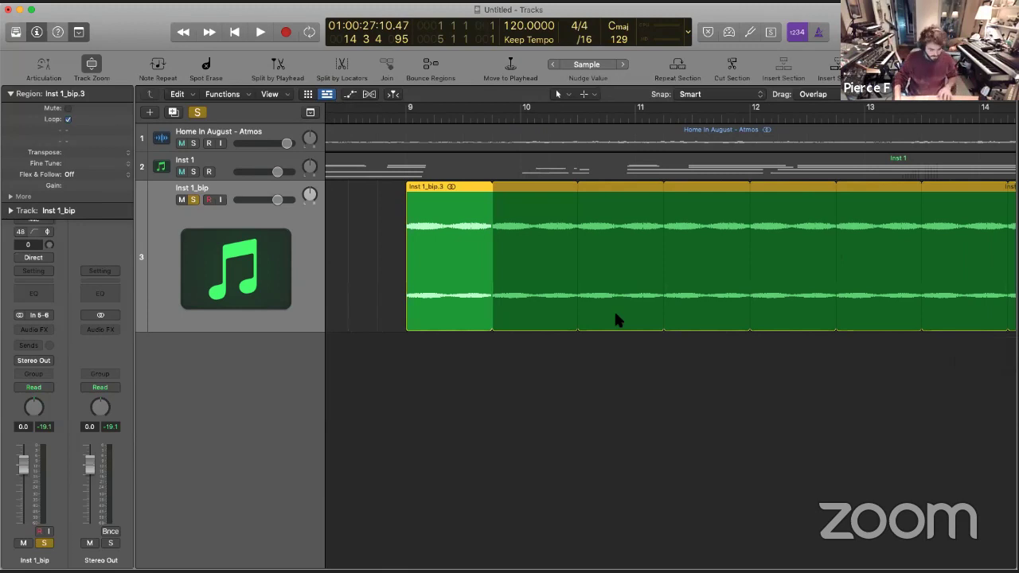
key("space")
key("z")
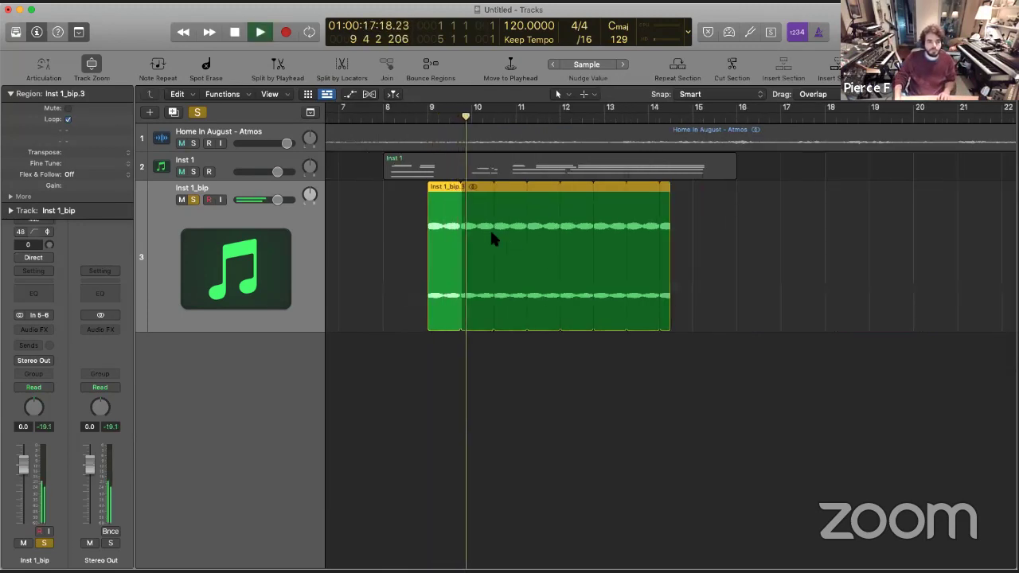
key("space")
Shorten the looped slice to slightly less than one beat and play it back
left_click_drag(460, 330, 485, 326)
key("z")
key("shift+space")
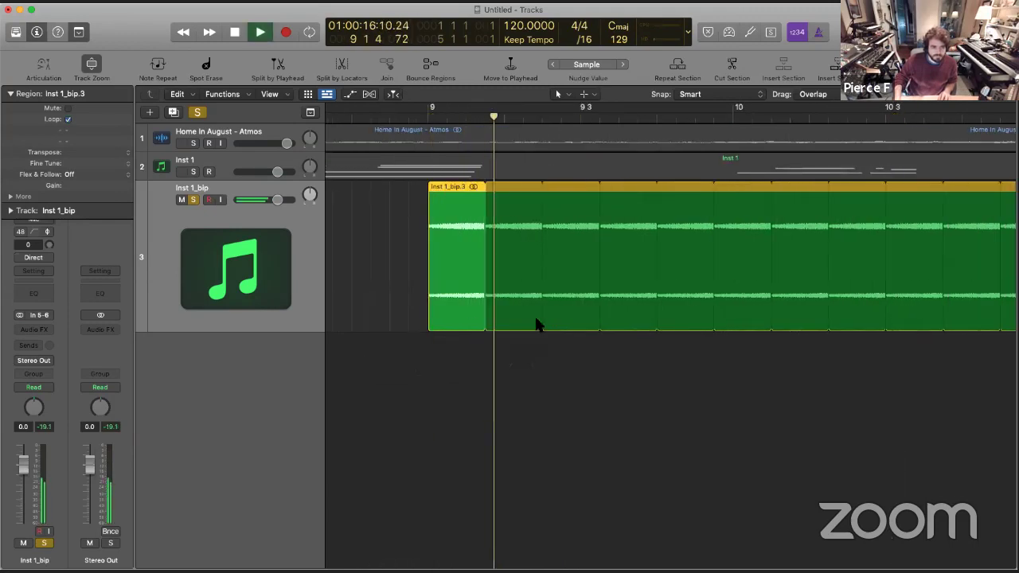
key("z")
Set both the Fade In and the Fade Out of the looped region to 1 in its extended parameters
key("alt+r")
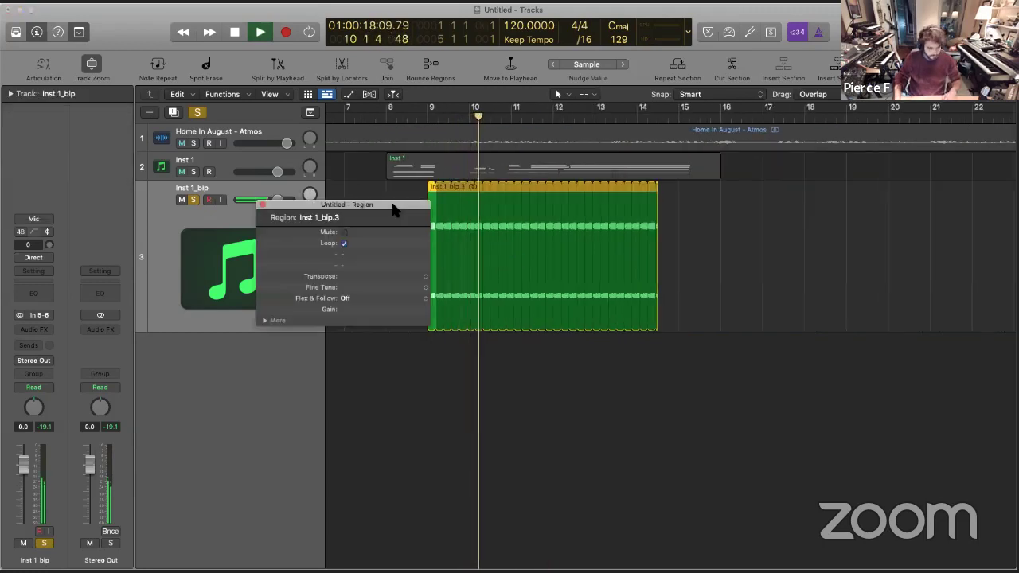
left_click(265, 320)
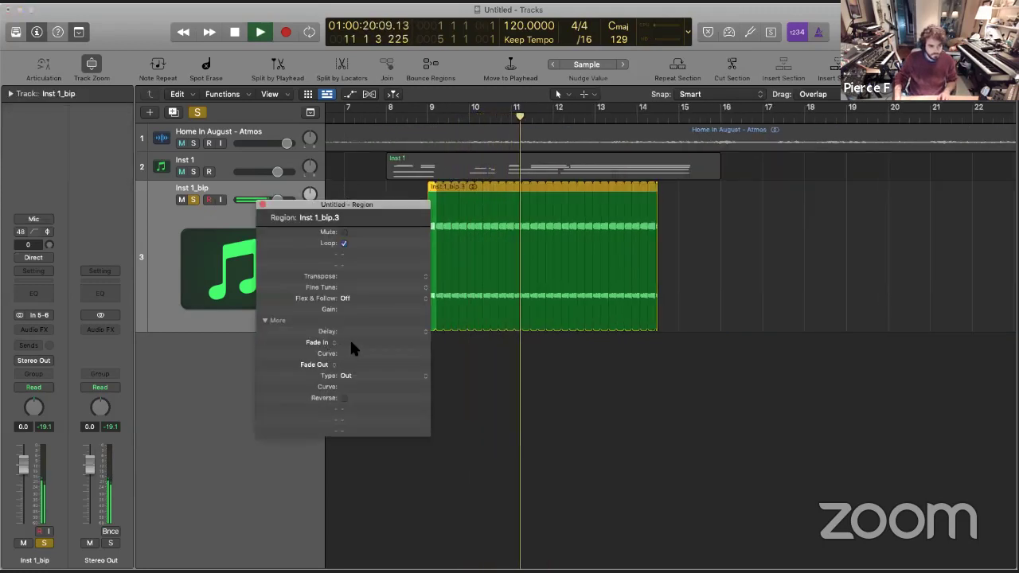
double_click(349, 338)
type("1")
key("Return")
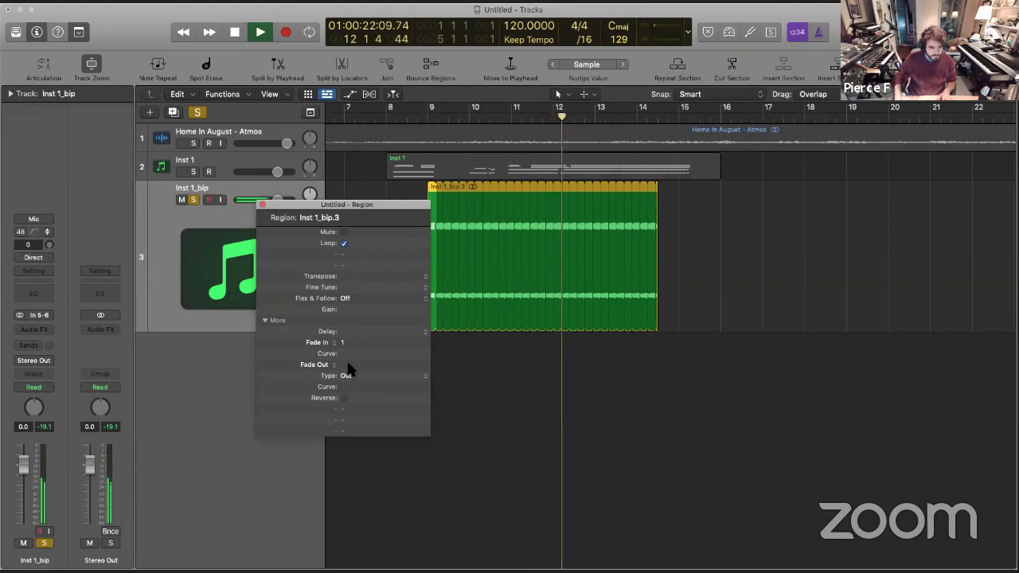
double_click(348, 365)
type("1")
key("Return")
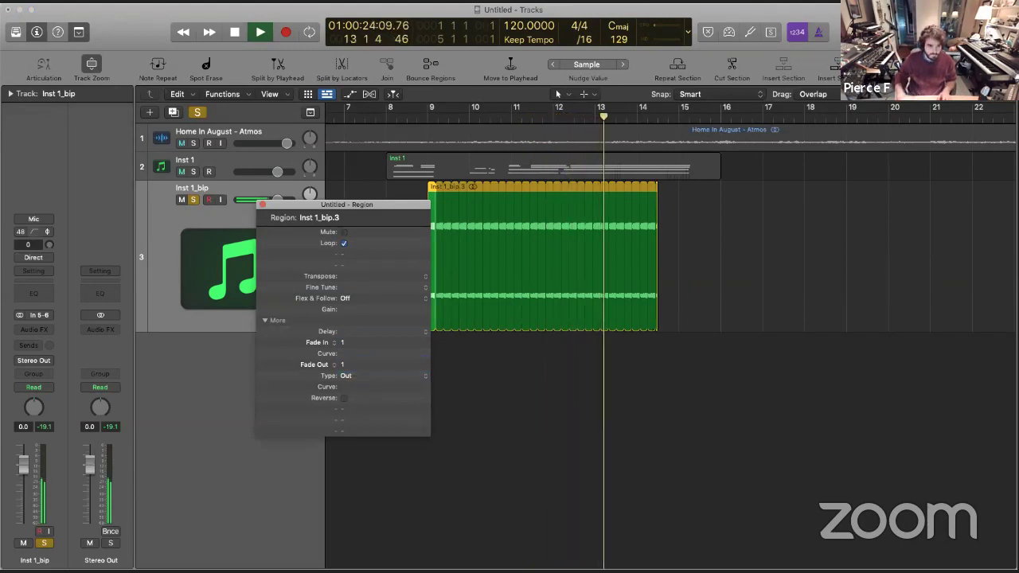
Close the floating region parameters, set a cycle range from bar 9 to bar 11 and play it
key("space")
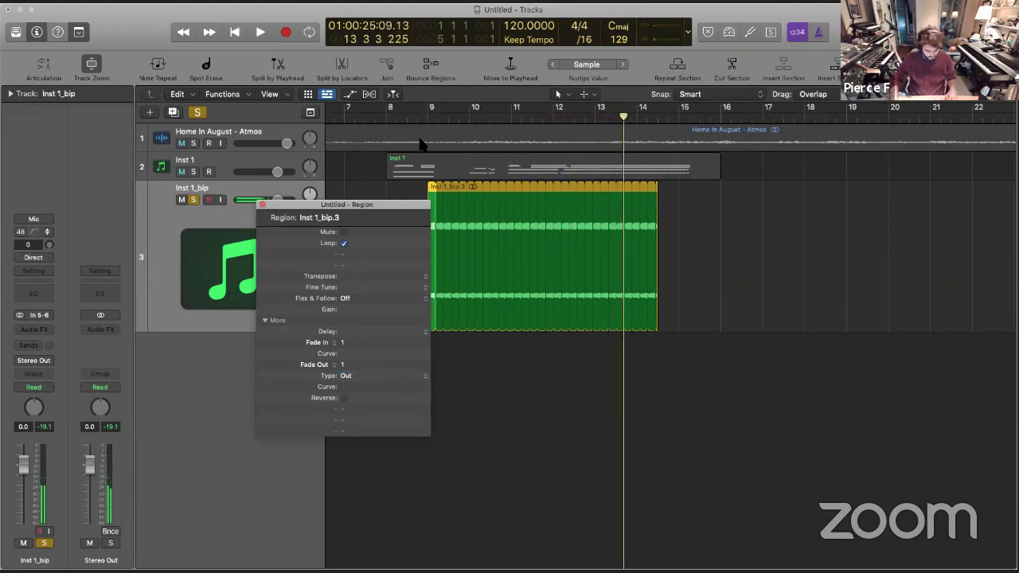
key("alt+r")
left_click_drag(428, 103, 513, 105)
key("space")
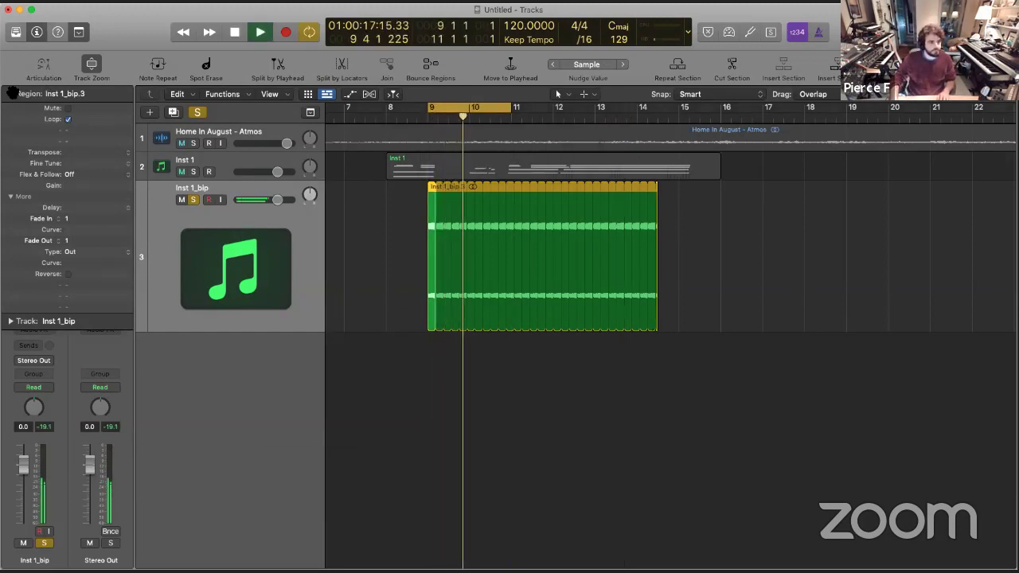
Insert FF Pro-Q 3 on the Inst 1_bip track
left_click(10, 94)
left_click(32, 329)
mouse_move(63, 353)
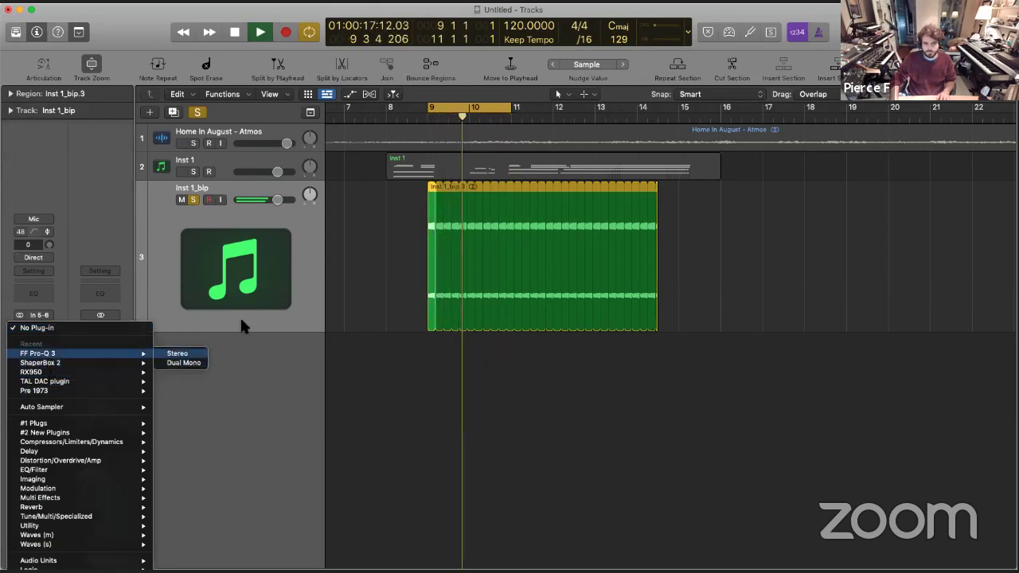
left_click(179, 362)
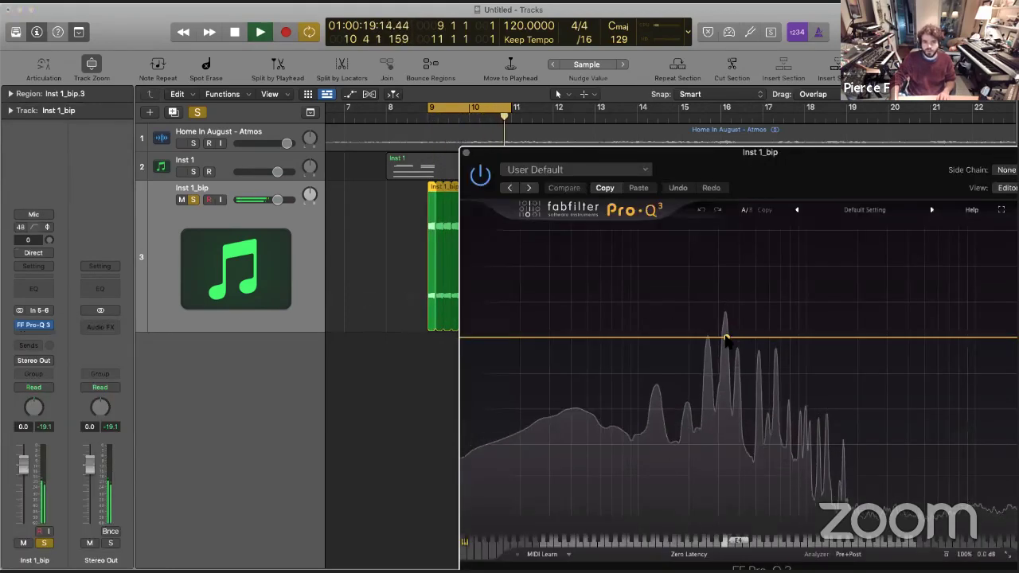
Add an EQ bell at the 328.82 Hz peak and cut it by about 21.4 dB
left_click(726, 337)
left_click_drag(745, 300, 743, 319)
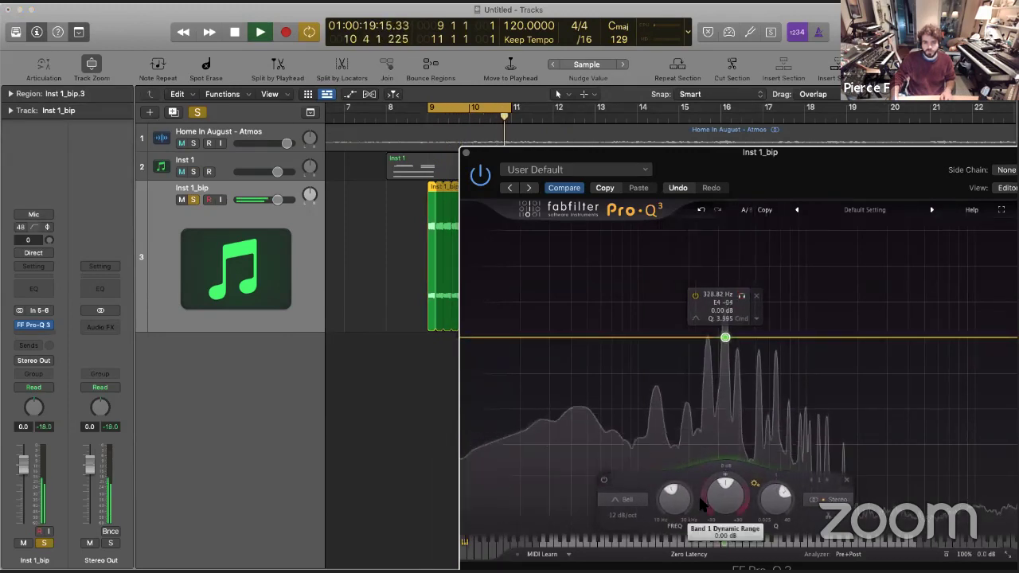
left_click_drag(725, 496, 725, 541)
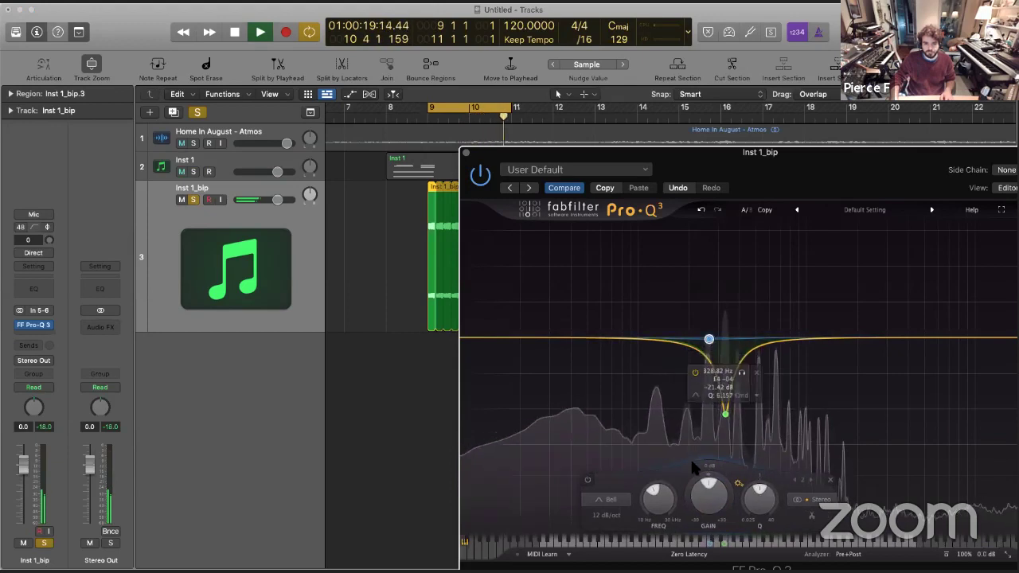
Shape a narrow cut on the peak just below the 328.82 Hz band and add an 11.54 dB bell cut at 130.82 Hz
scroll(758, 500, "up", 3)
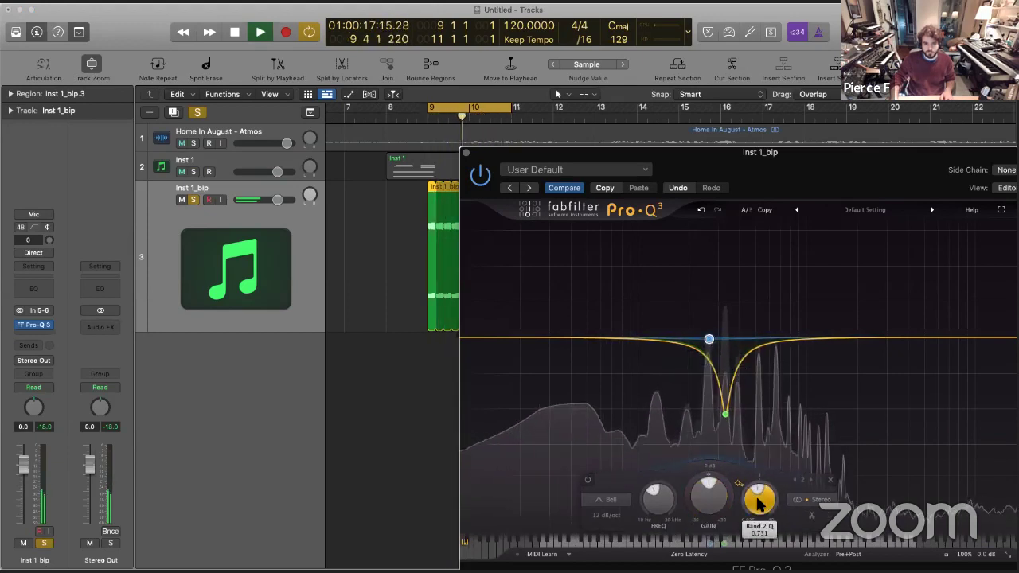
scroll(758, 499, "up", 3)
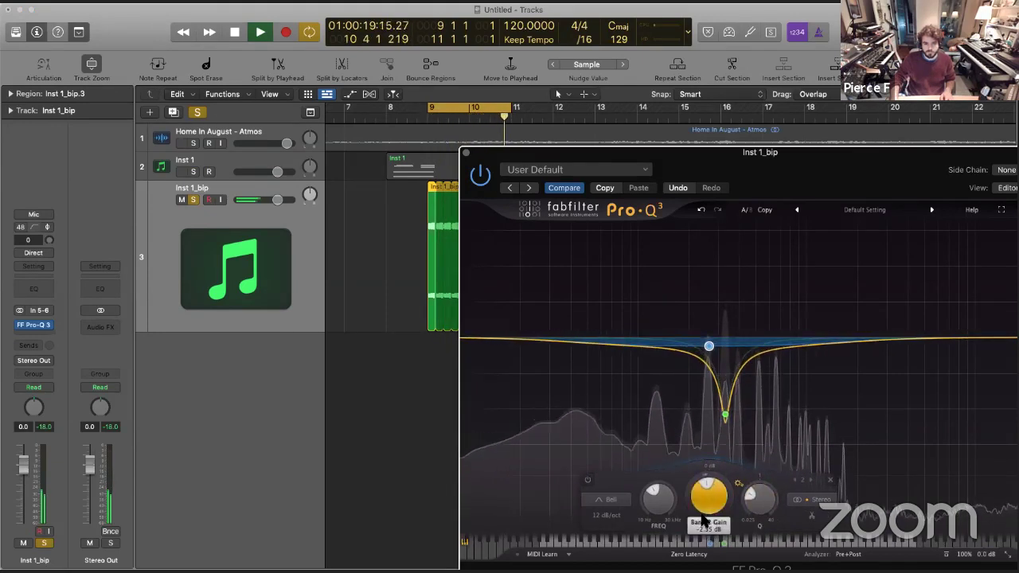
scroll(710, 506, "down", 1)
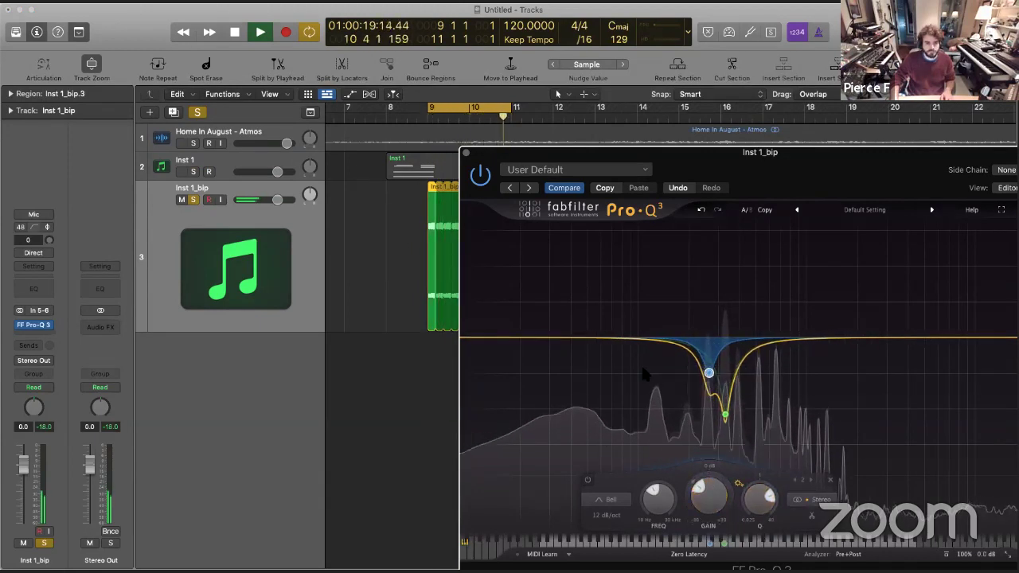
left_click_drag(660, 341, 658, 377)
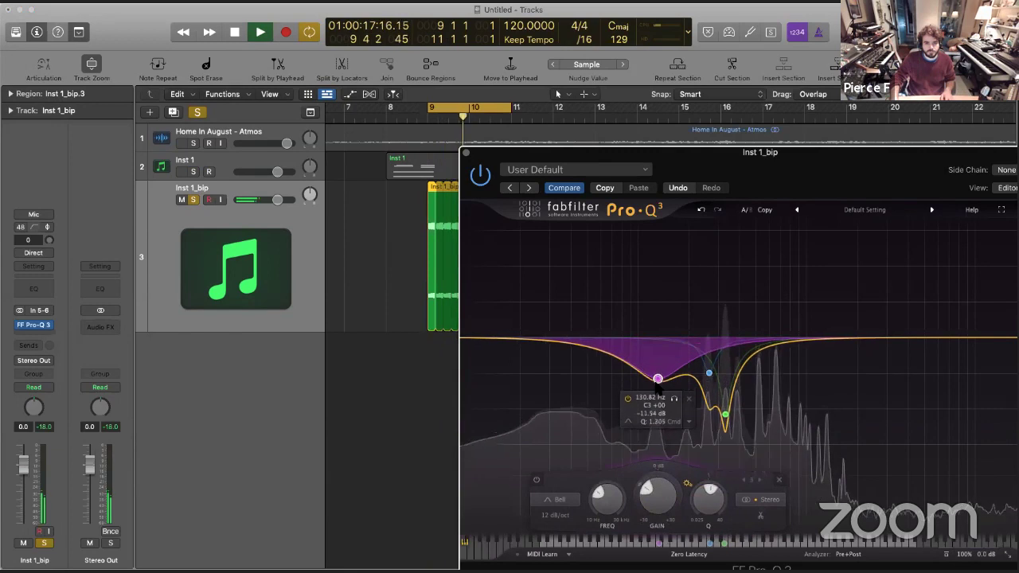
Add a fourth bell band at about 4.1 kHz with 0 dB gain and close the equalizer window
left_click(947, 338)
left_click_drag(965, 295, 928, 297)
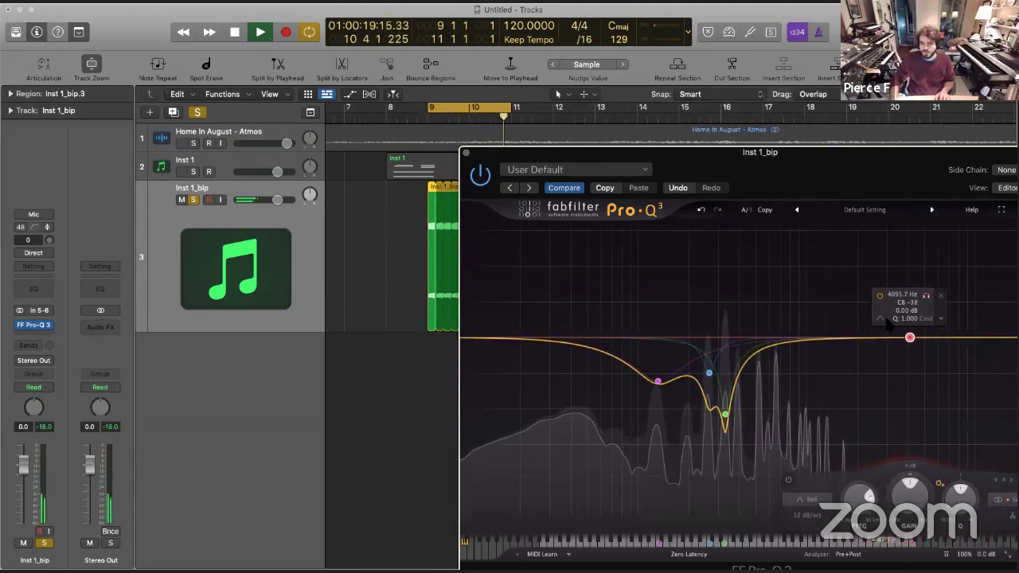
key("super+w")
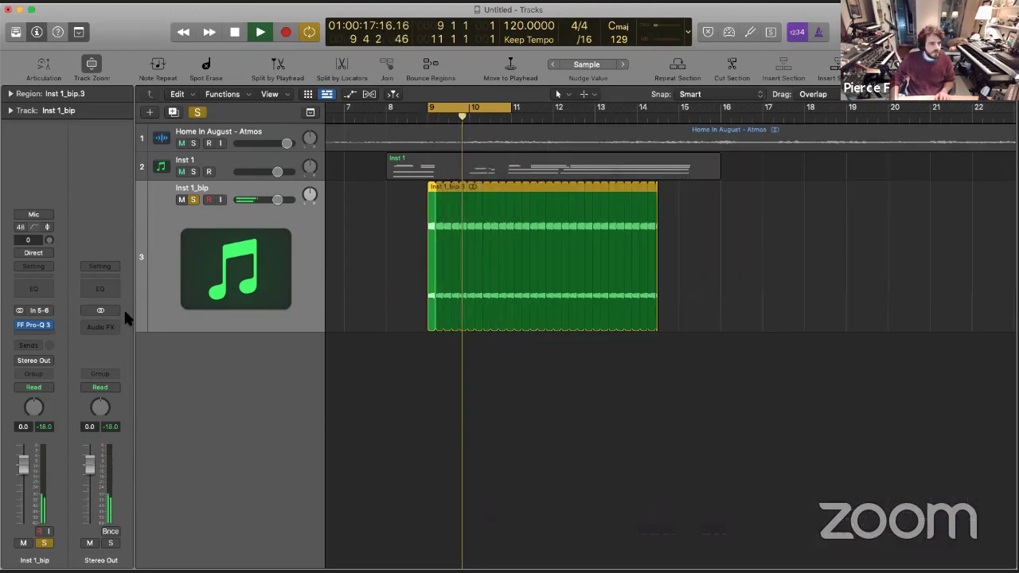
Insert the stereo Ghz Vulf Compressor 3 after FF Pro-Q 3 on the Inst 1_bip track
left_click(32, 335)
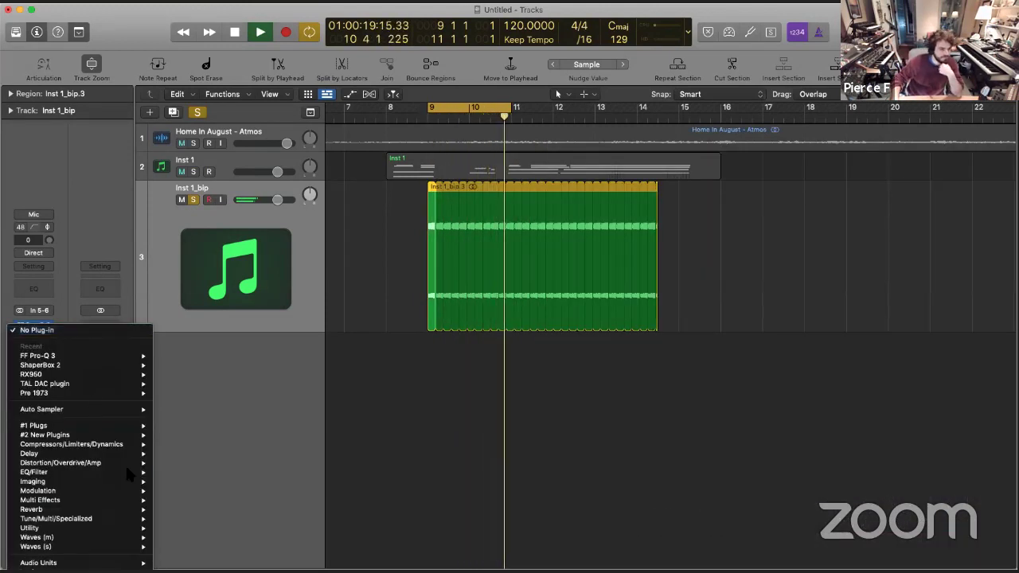
mouse_move(142, 444)
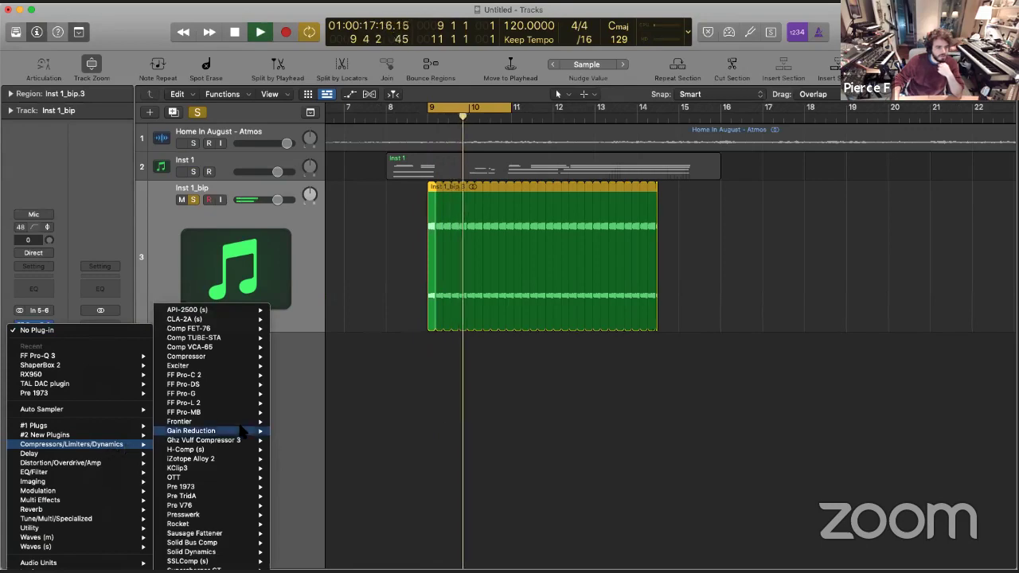
mouse_move(239, 440)
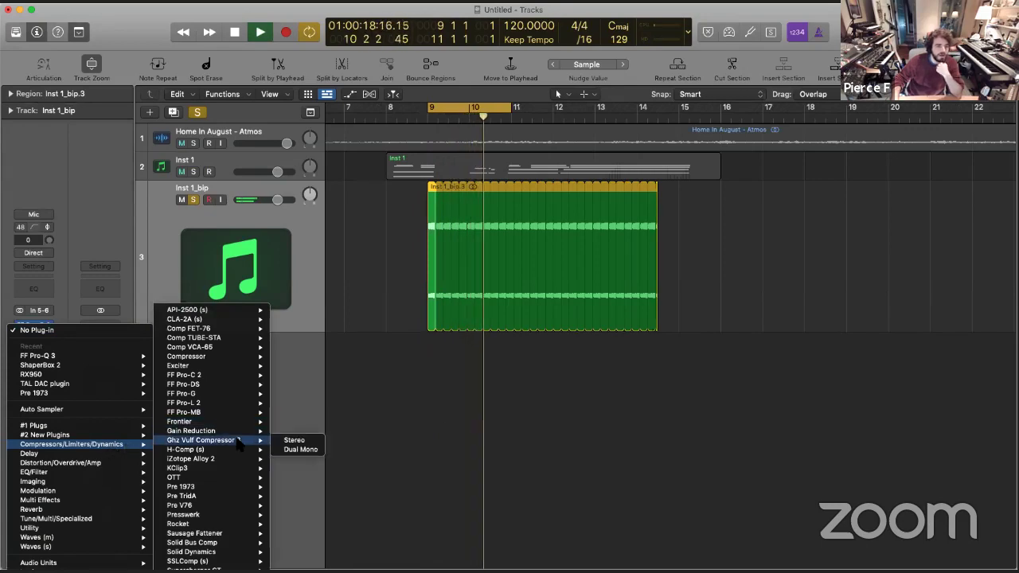
left_click(293, 440)
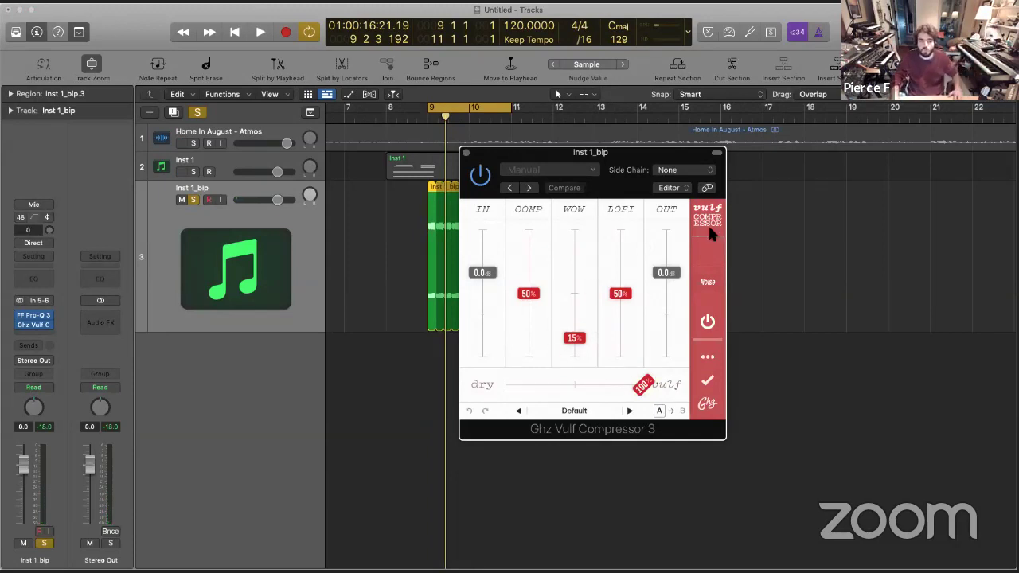
Audition the compressor's FX presets during playback, starting from Old School Crunch, and settle on Max Distortion
left_click(563, 411)
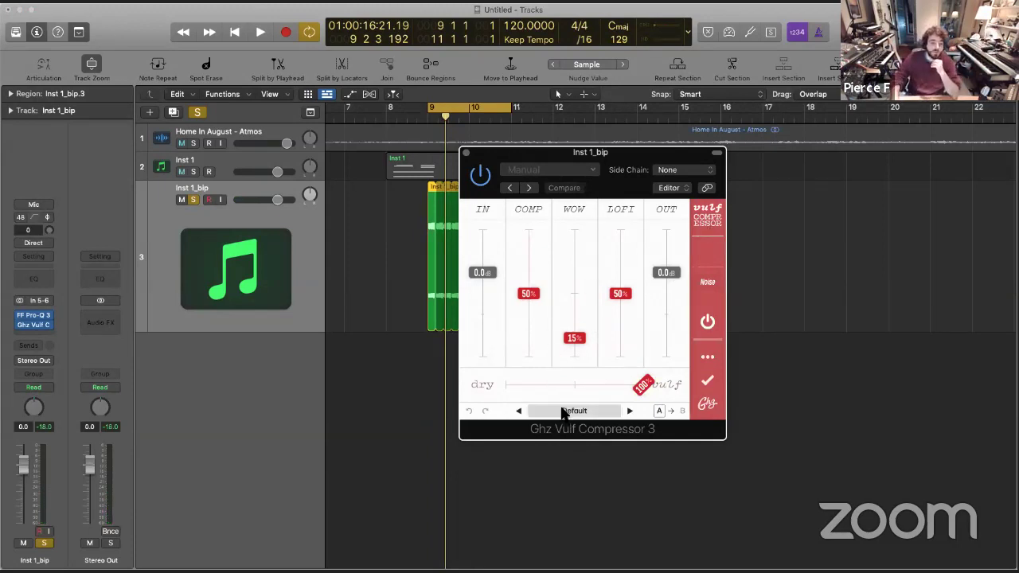
left_click(468, 242)
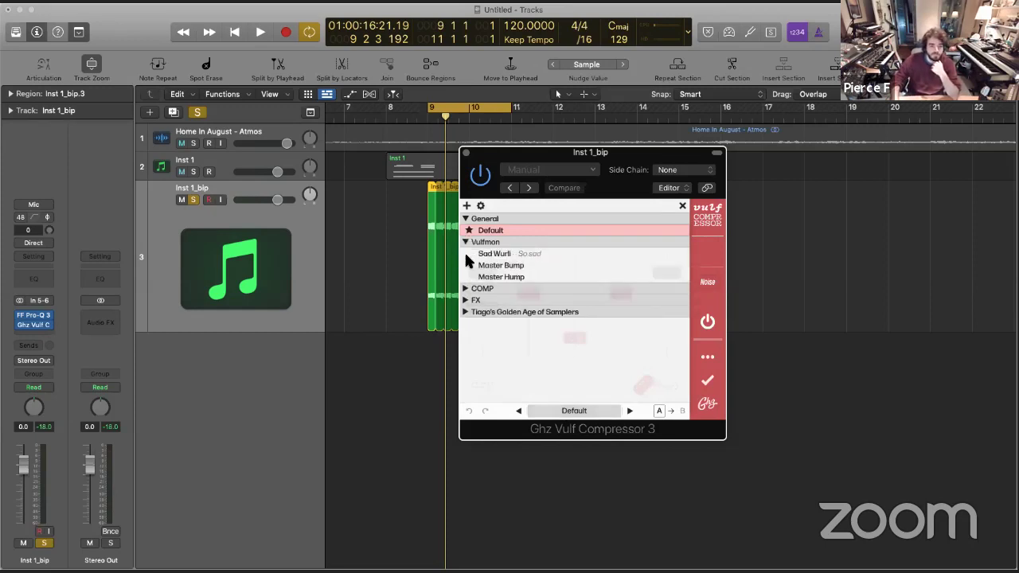
left_click(464, 300)
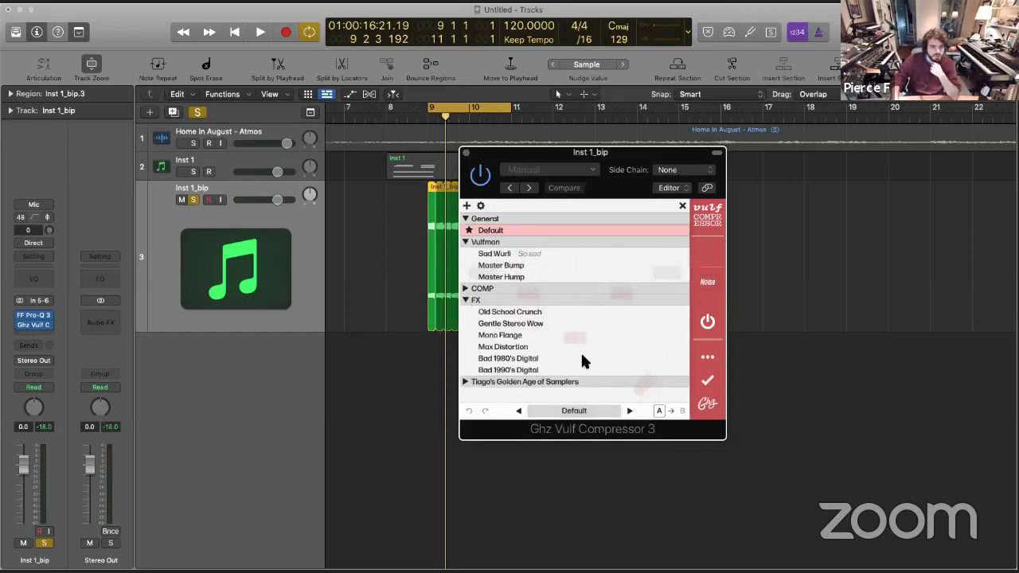
left_click(506, 311)
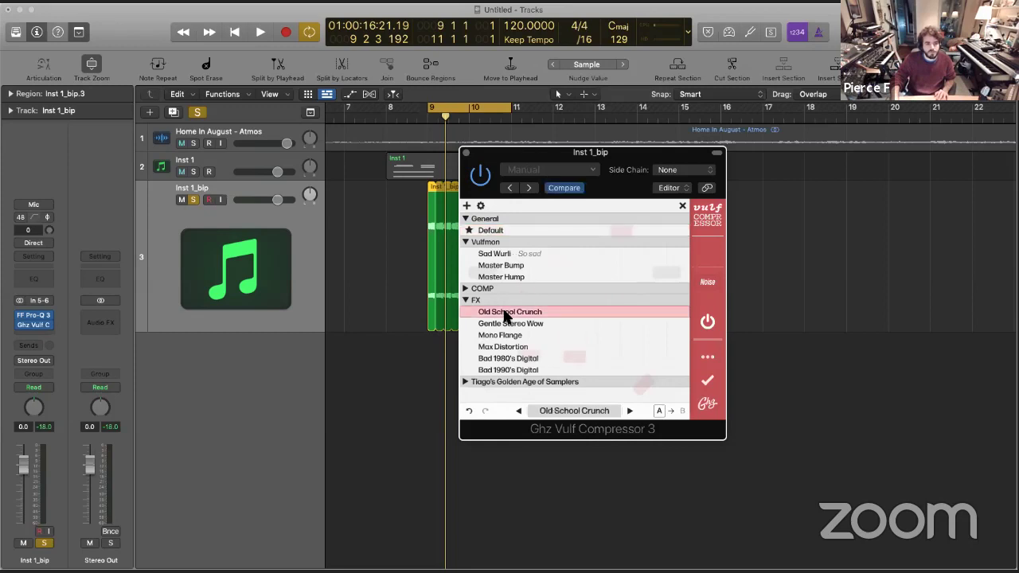
key("space")
left_click(630, 411)
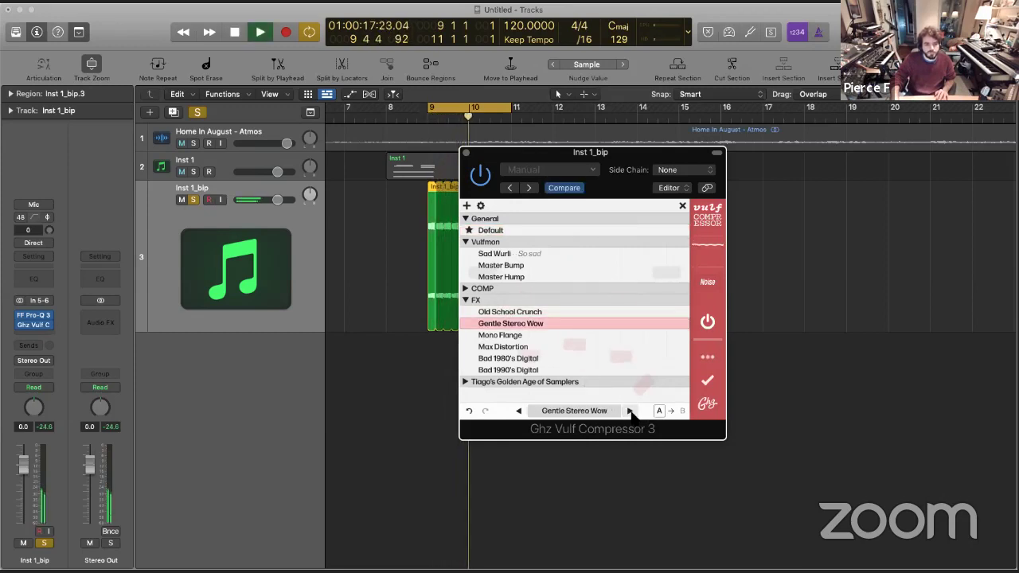
left_click(630, 411)
left_click(629, 410)
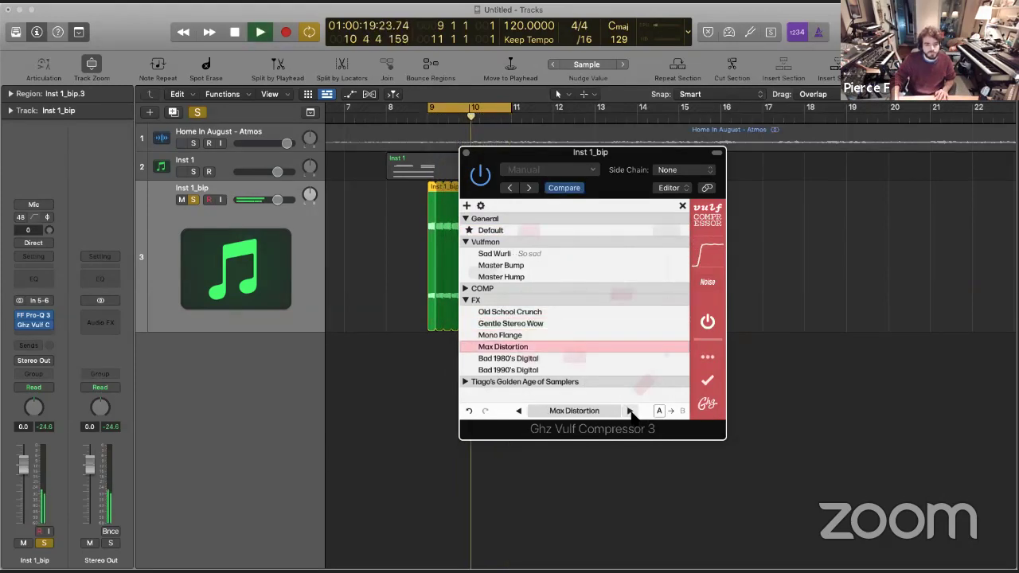
left_click(629, 411)
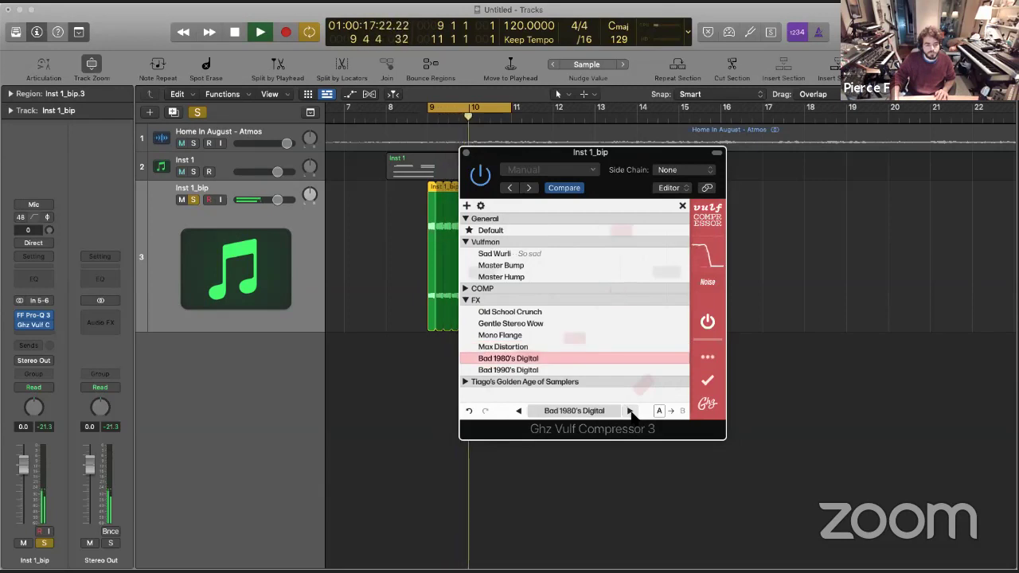
left_click(518, 411)
left_click(571, 411)
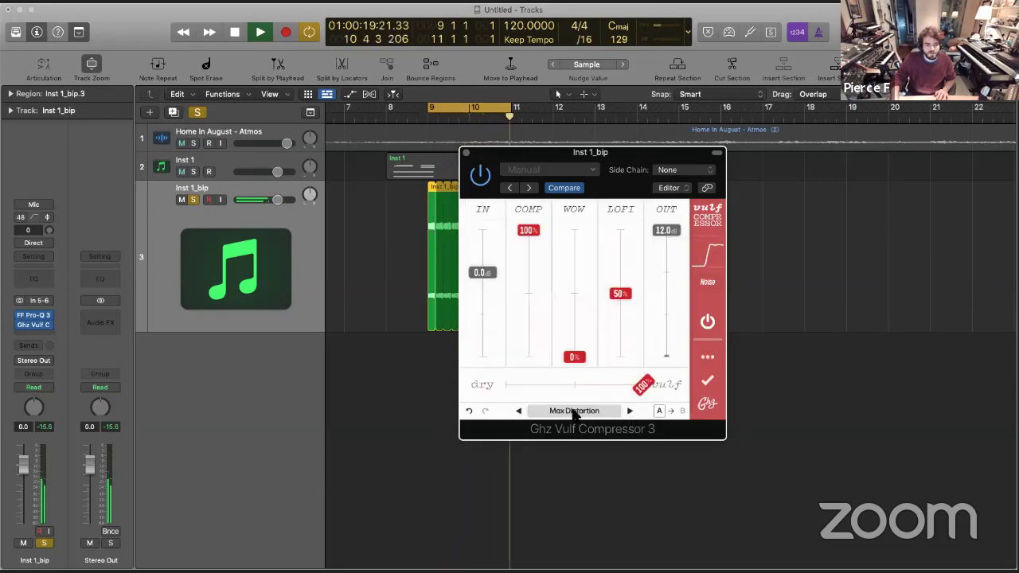
Set the compressor's LOFI to 18%, Crunch to 18%, Noise to -60 dB and LOFI type to 1980's Digital
left_click_drag(623, 295, 621, 335)
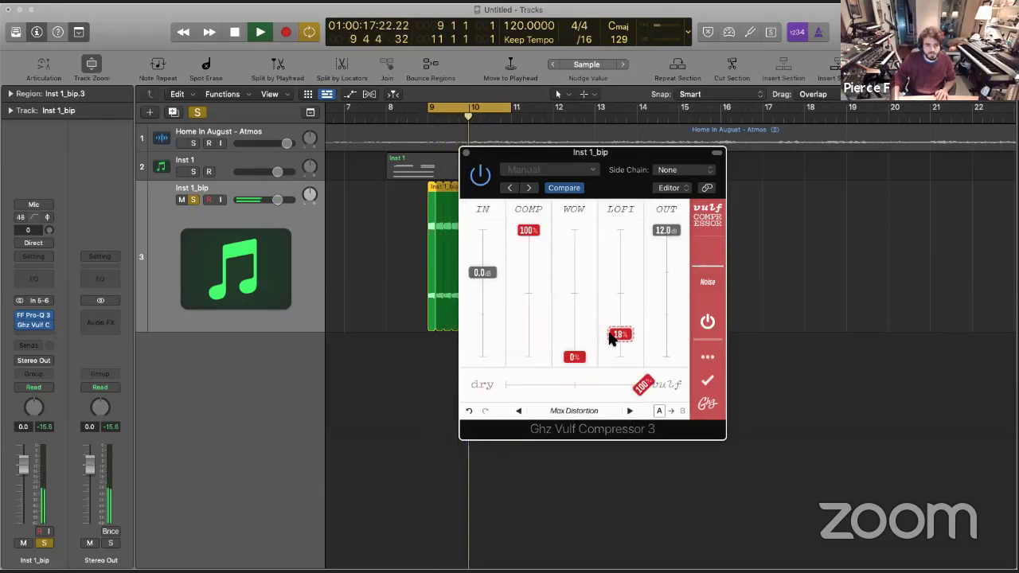
left_click(707, 357)
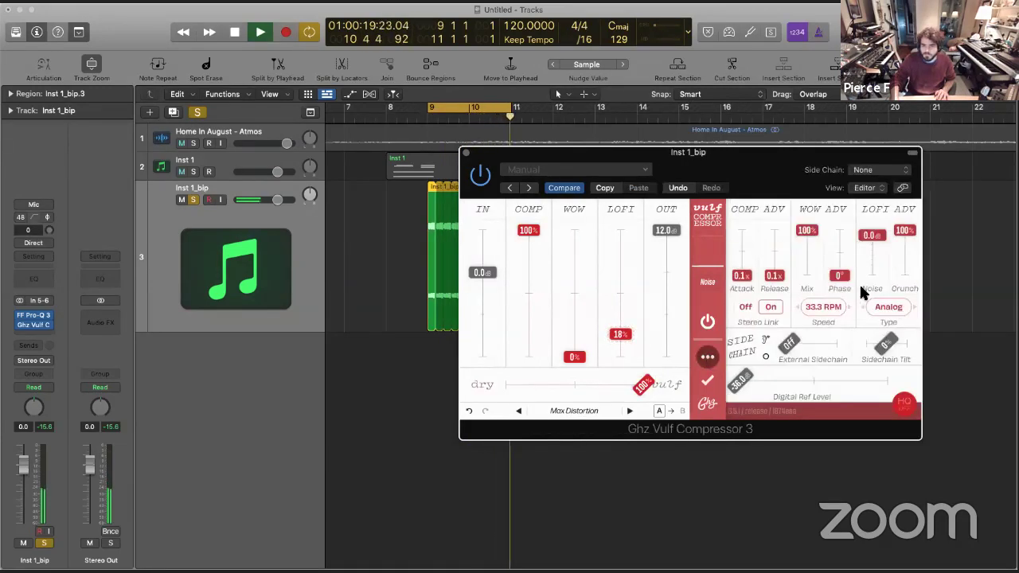
left_click_drag(904, 231, 904, 271)
left_click_drag(871, 236, 871, 261)
left_click(911, 307)
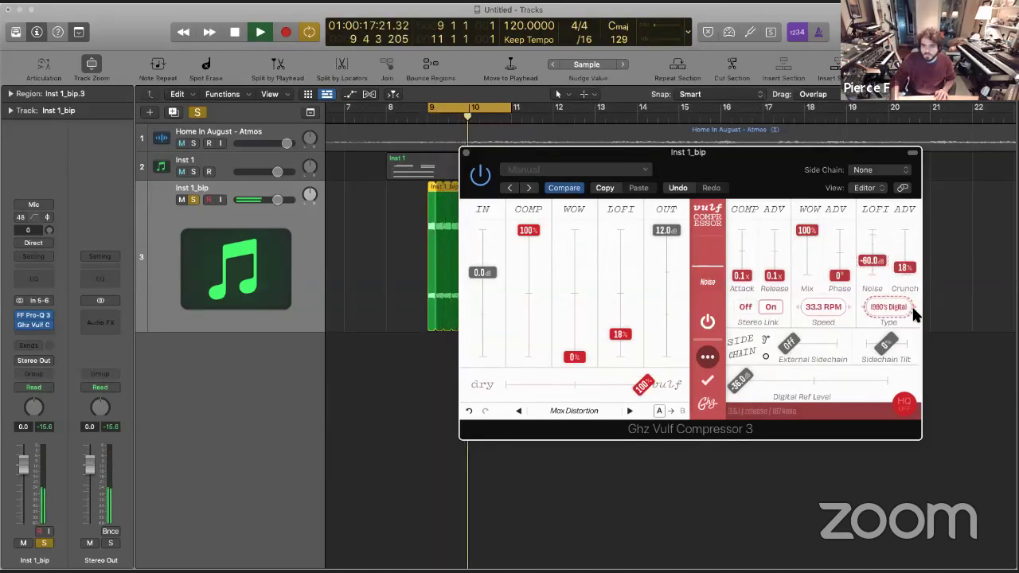
Lower COMP to 91% and the dry/vulf mix to 65%, and close the compressor window
mouse_move(528, 229)
left_mouse_down()
mouse_move(529, 264)
mouse_move(535, 242)
left_mouse_up()
left_click_drag(642, 387, 595, 390)
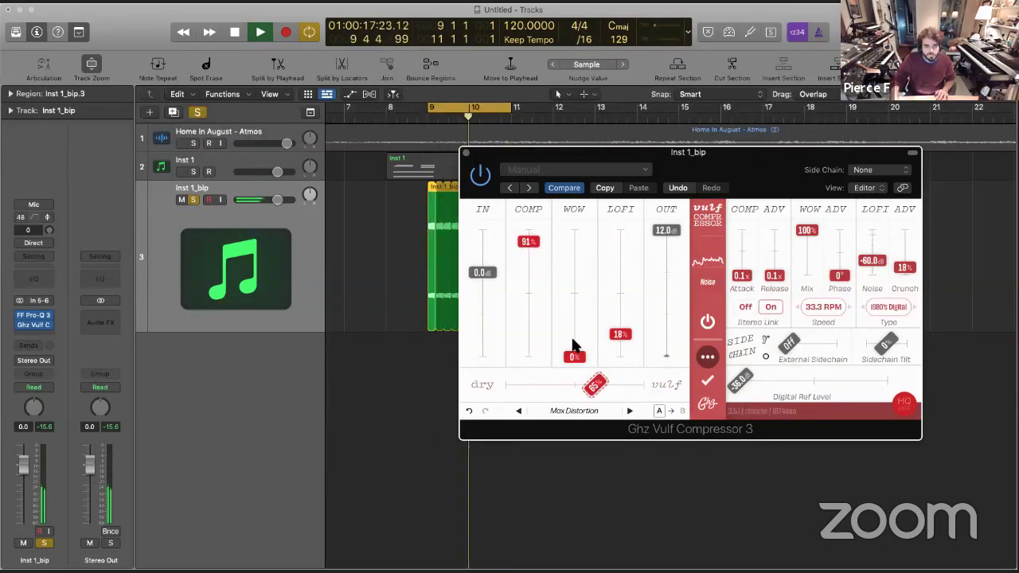
key("super+w")
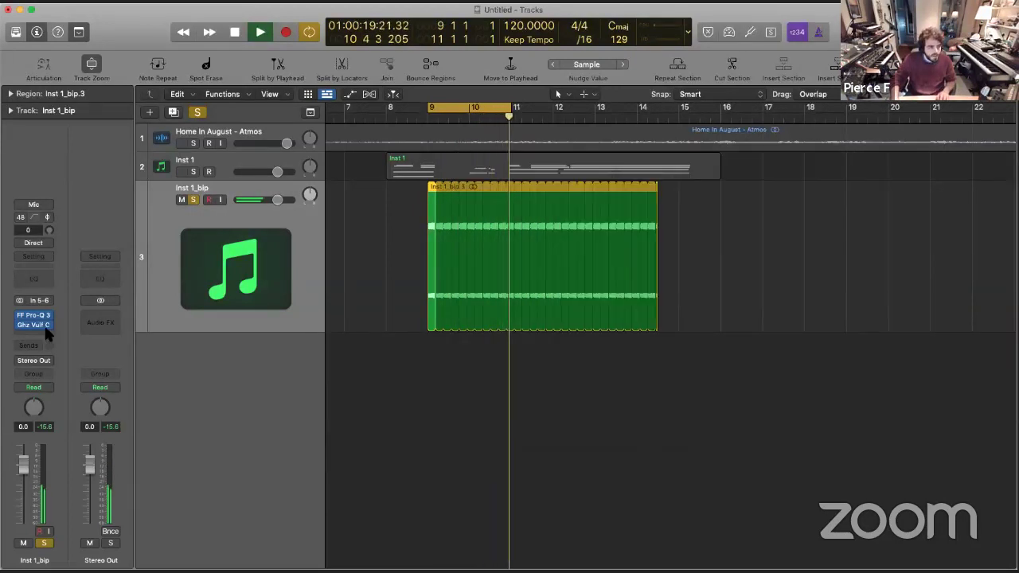
Insert the stereo Kickstart plug-in after the compressor on Inst 1_bip and close its window
left_click(31, 344)
mouse_move(106, 450)
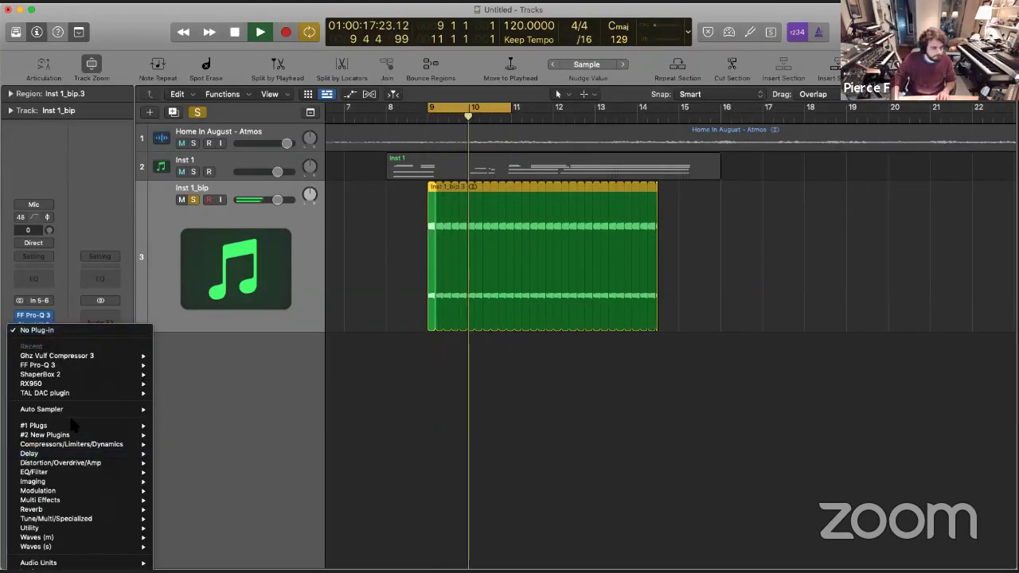
mouse_move(88, 426)
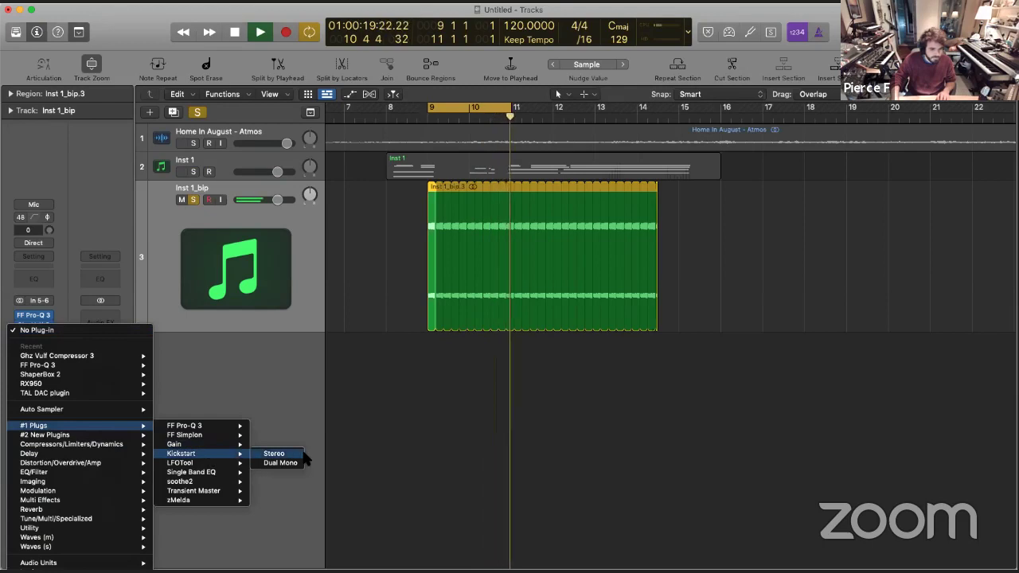
left_click(296, 453)
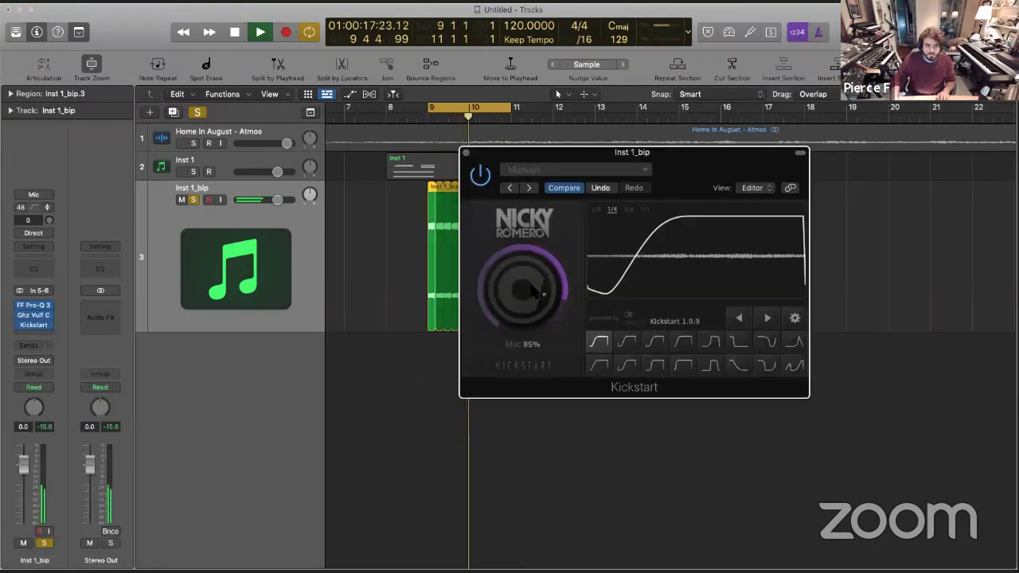
left_click(466, 152)
Stop playback and take the Inst 1_bip track out of solo
left_click(401, 247)
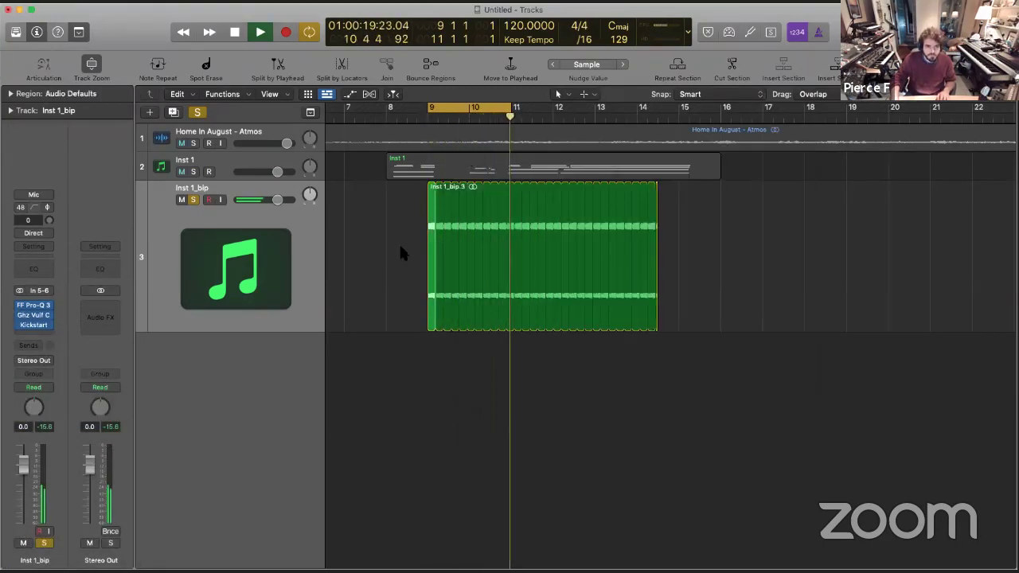
key("space")
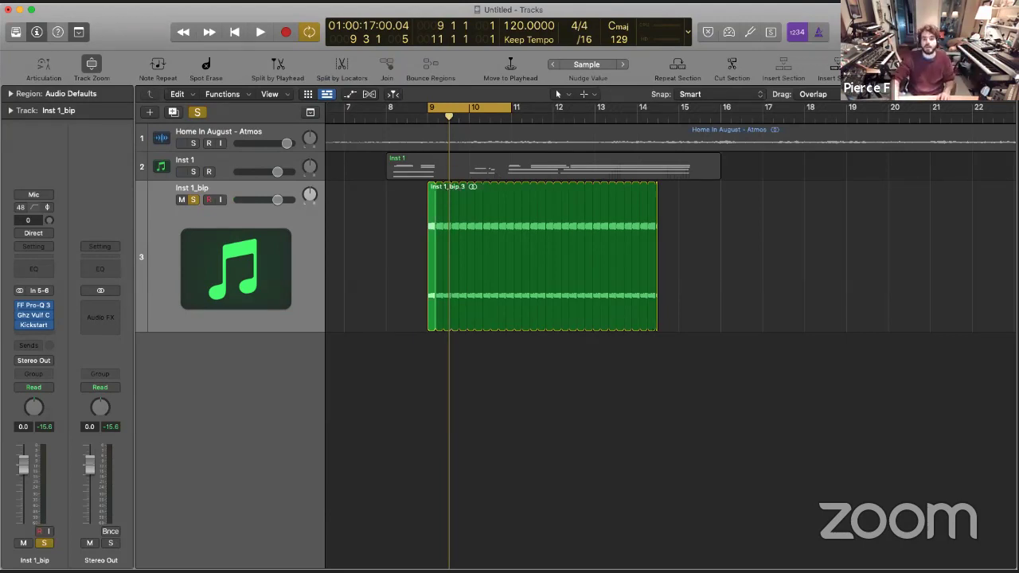
left_click(193, 198)
left_click(225, 233)
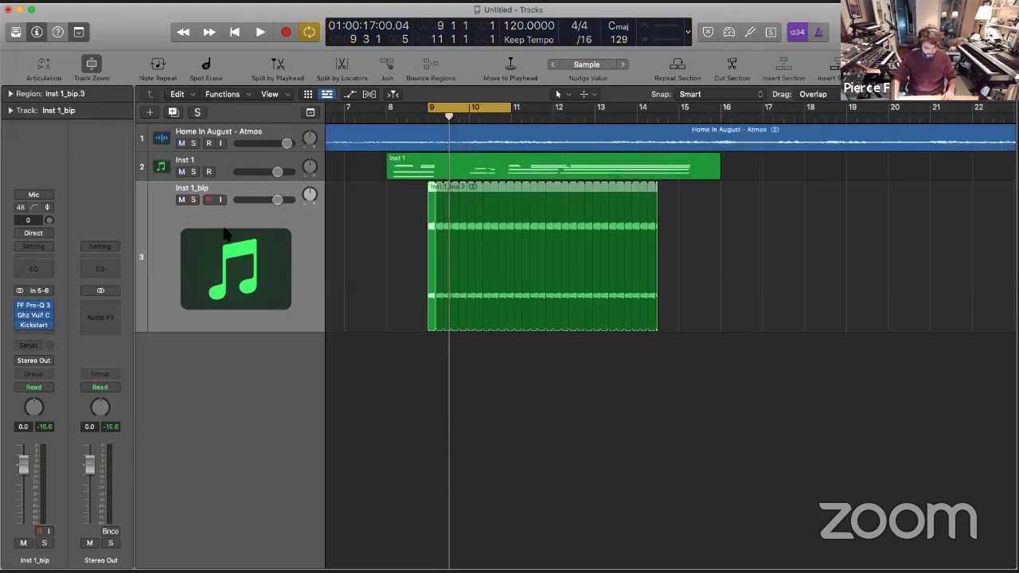
Add a new software instrument track below Inst 1_bip
left_click(172, 112)
key("super+z")
left_click(150, 113)
key("Return")
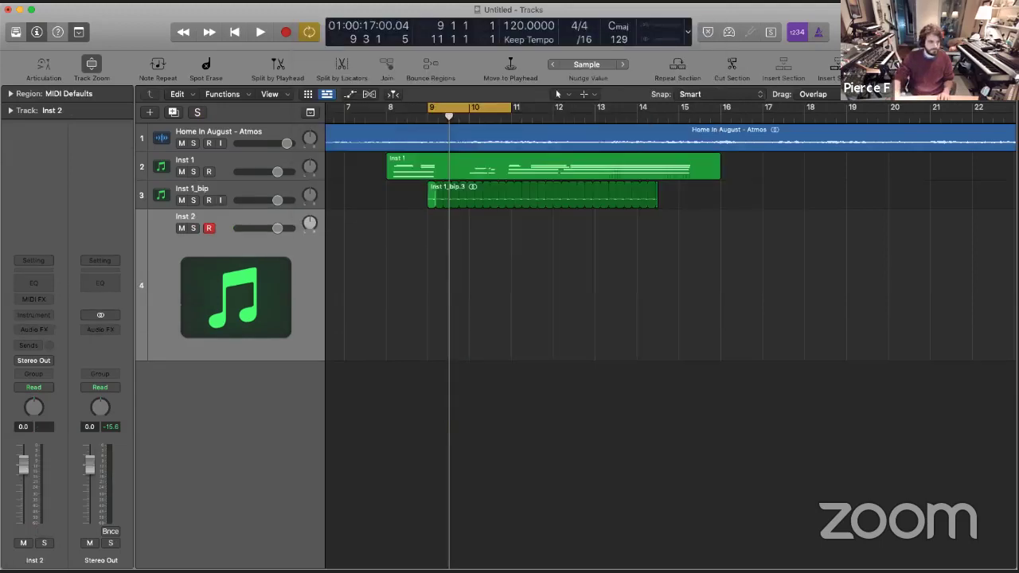
Load the stereo Nerve drum sampler as the instrument on the Inst 2 track
left_click(42, 318)
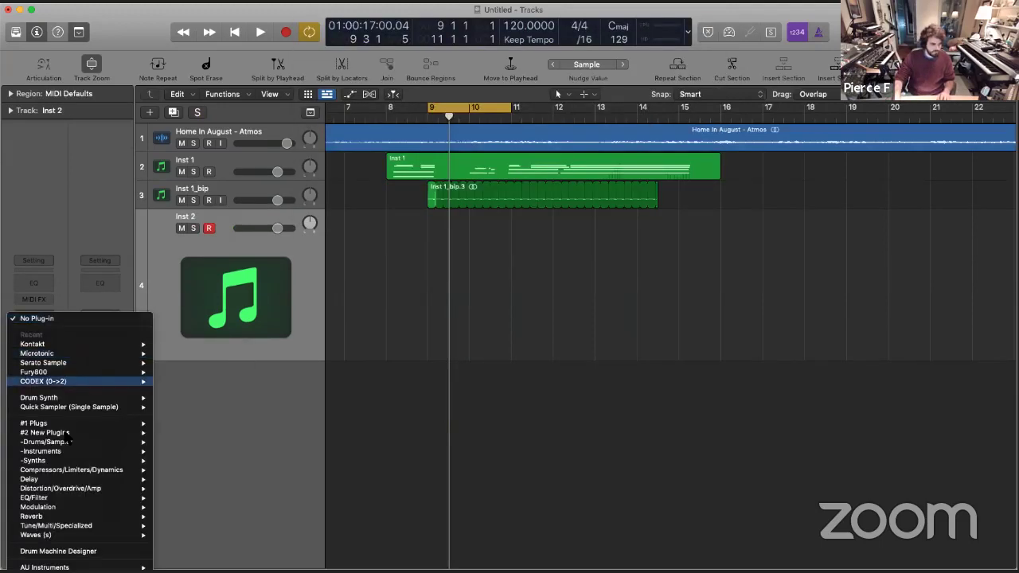
mouse_move(56, 424)
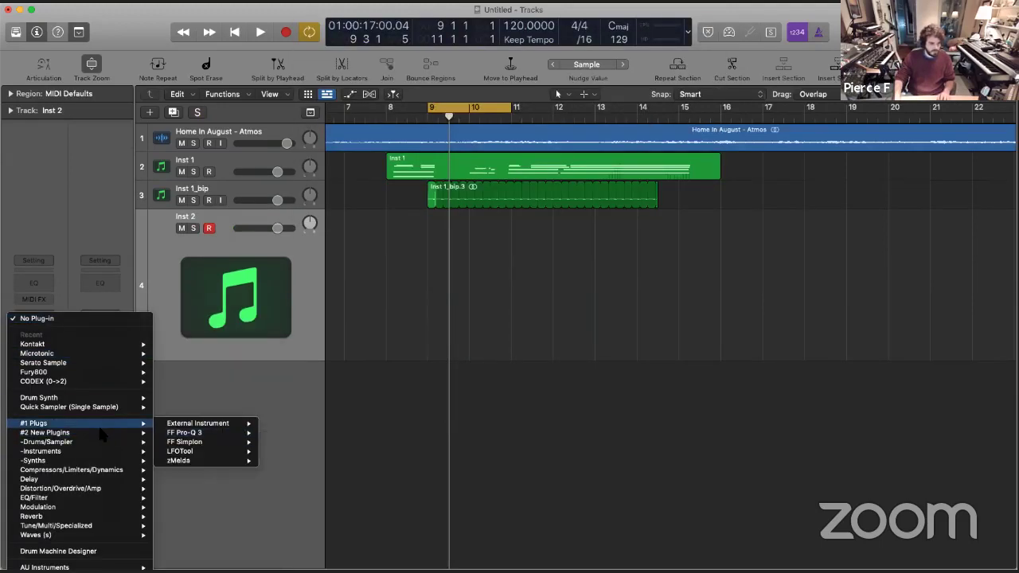
mouse_move(79, 441)
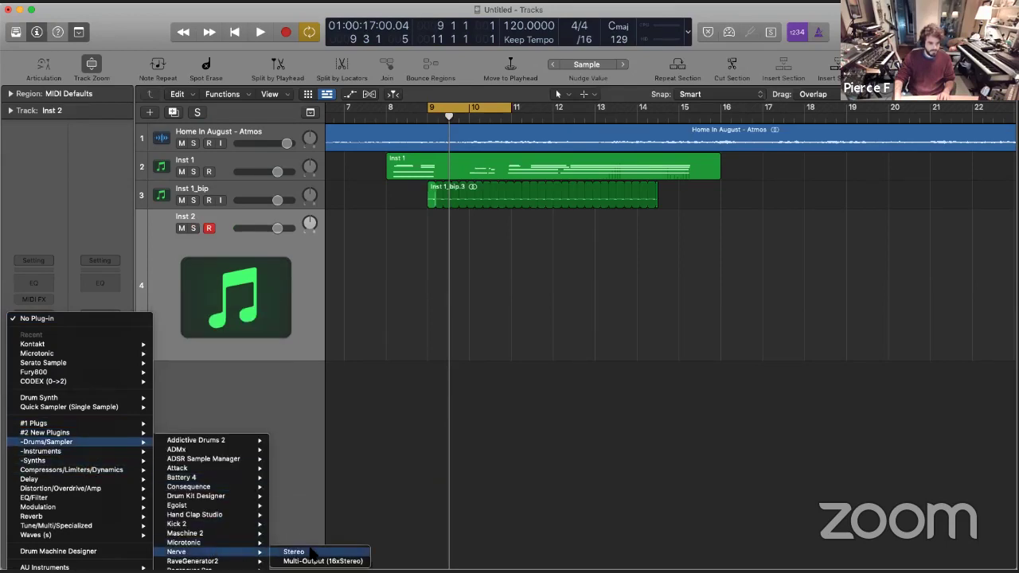
left_click(310, 552)
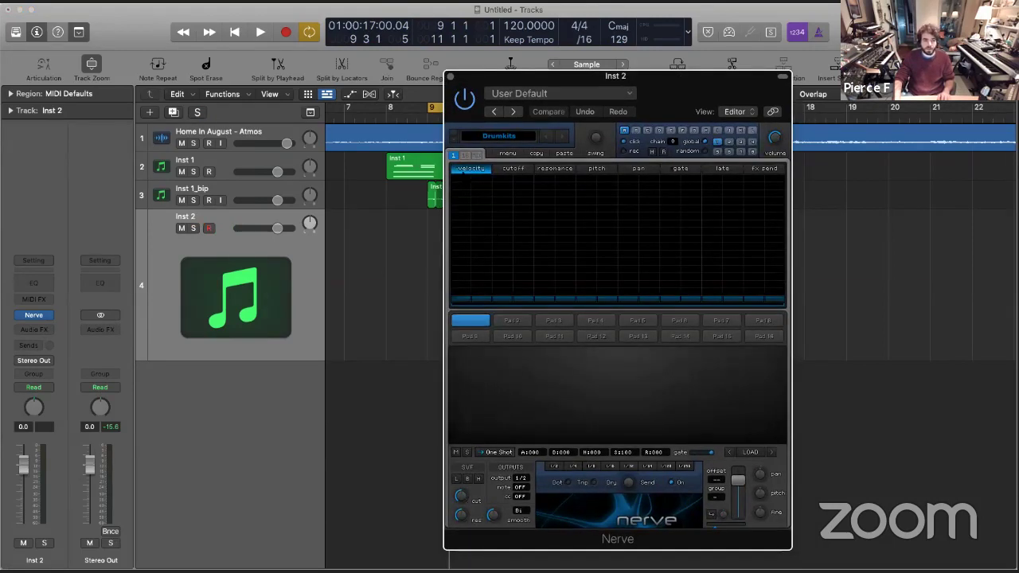
Program a four-on-the-floor pattern for Nerve's first pad with high-velocity hits on steps 1, 5, 9 and 13
left_click(462, 175)
left_click(544, 179)
left_click(628, 179)
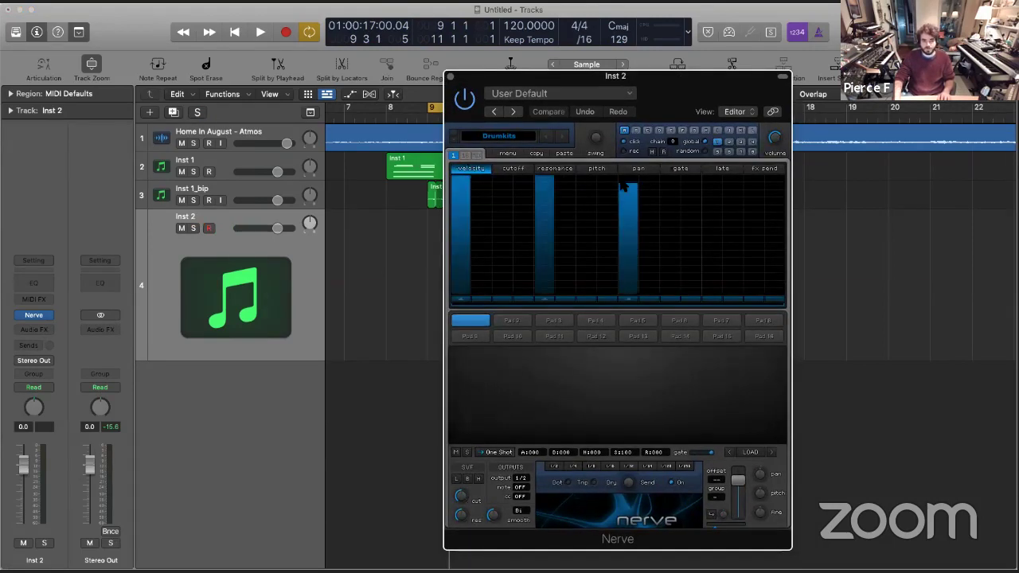
left_click(711, 177)
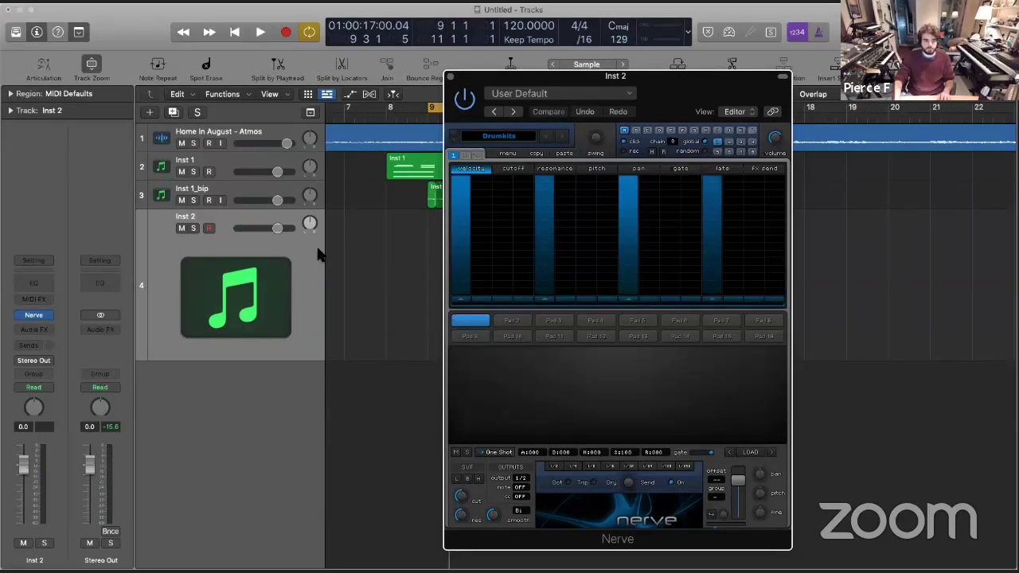
Make room beside Nerve and browse to the Kicks folder in the All Samples 2018 bookmark
left_click_drag(634, 76, 505, 29)
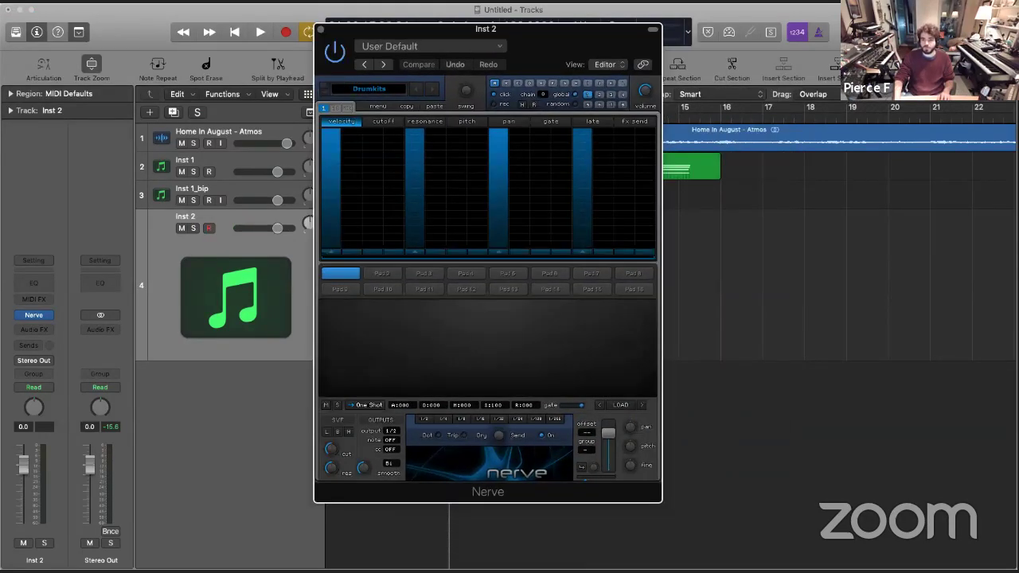
left_click(924, 34)
left_click(980, 101)
left_click(917, 113)
double_click(804, 189)
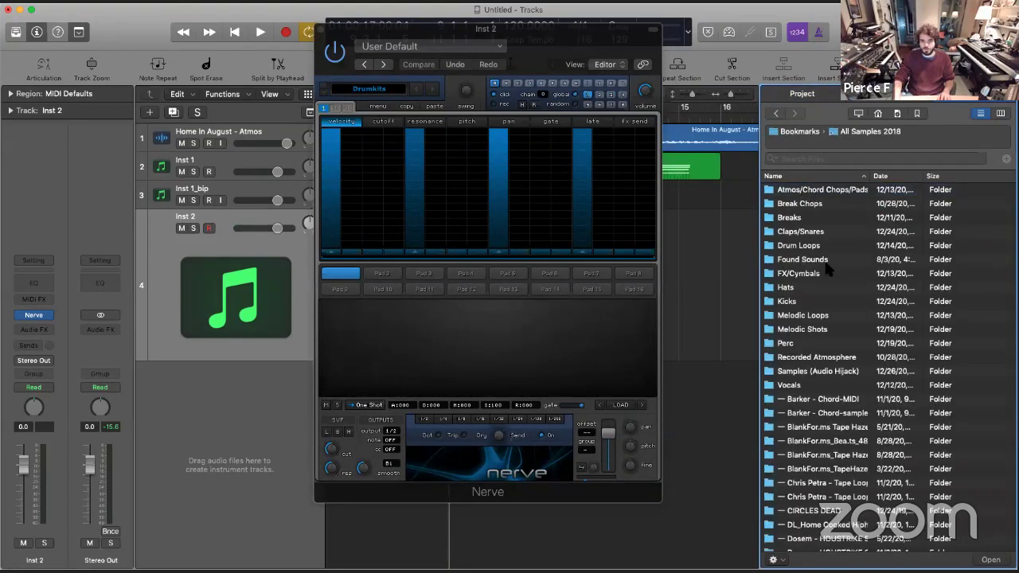
left_click(791, 304)
double_click(825, 307)
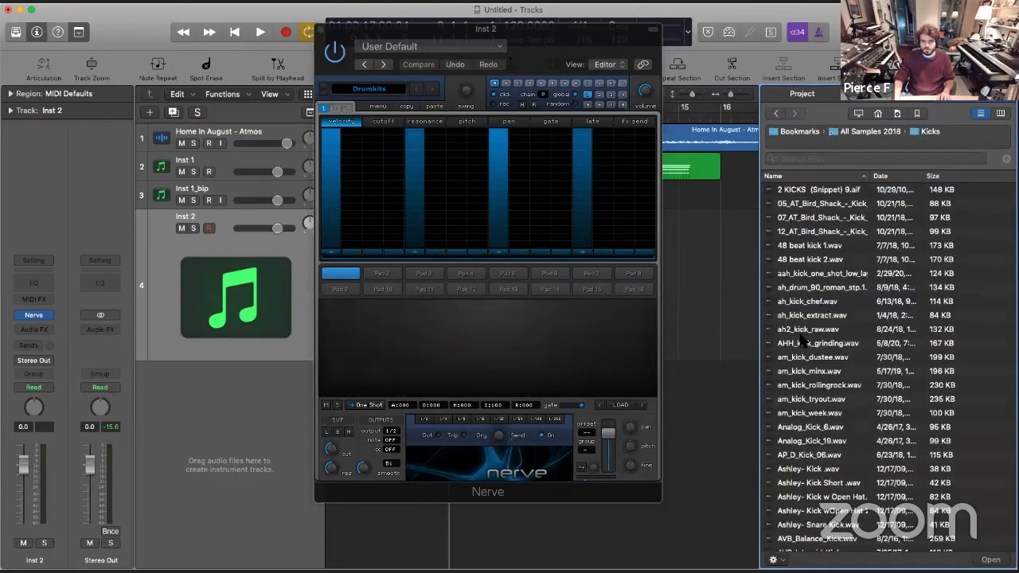
Audition several kick samples, including bb_oneshot_kick_mid and BBB_KCK_08(1).wav, and sort the Kicks folder by date
left_click(820, 320)
scroll(819, 314, "down", 5)
left_click(816, 311)
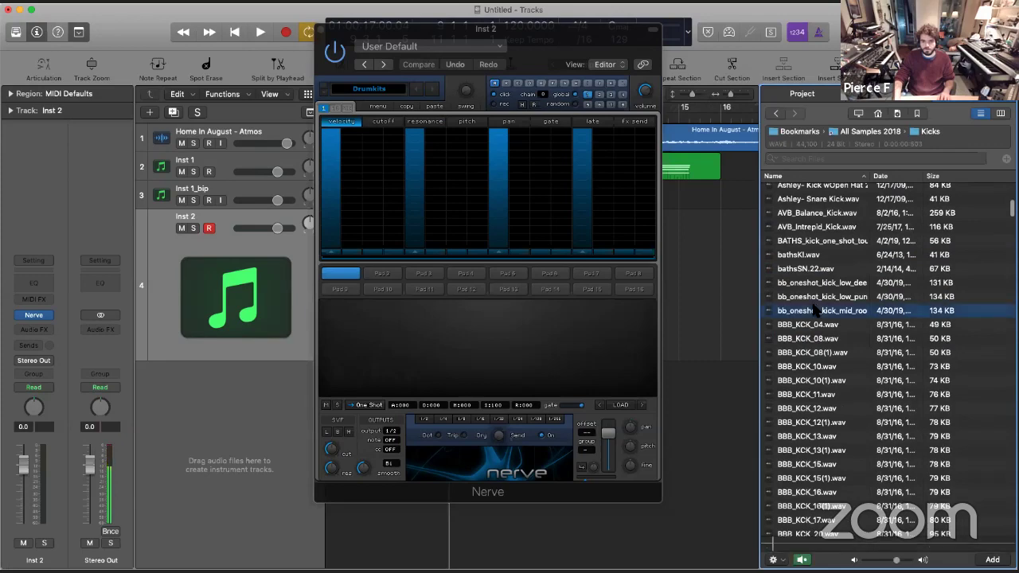
left_click(811, 352)
left_click(892, 177)
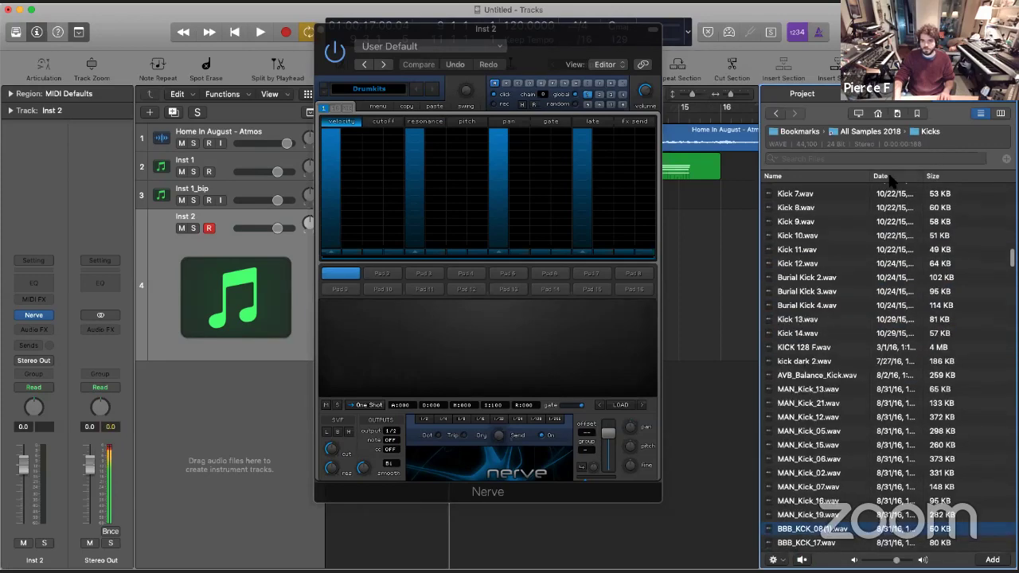
Sort the Kicks folder by date with the newest files first and audition several of the samples
scroll(893, 221, "up", 15)
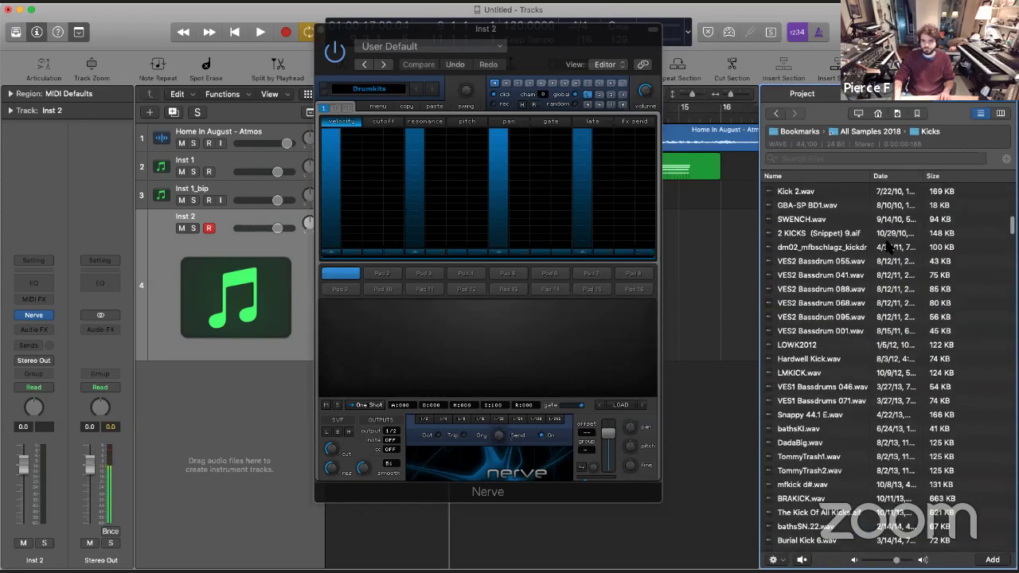
left_click(893, 176)
scroll(909, 228, "up", 15)
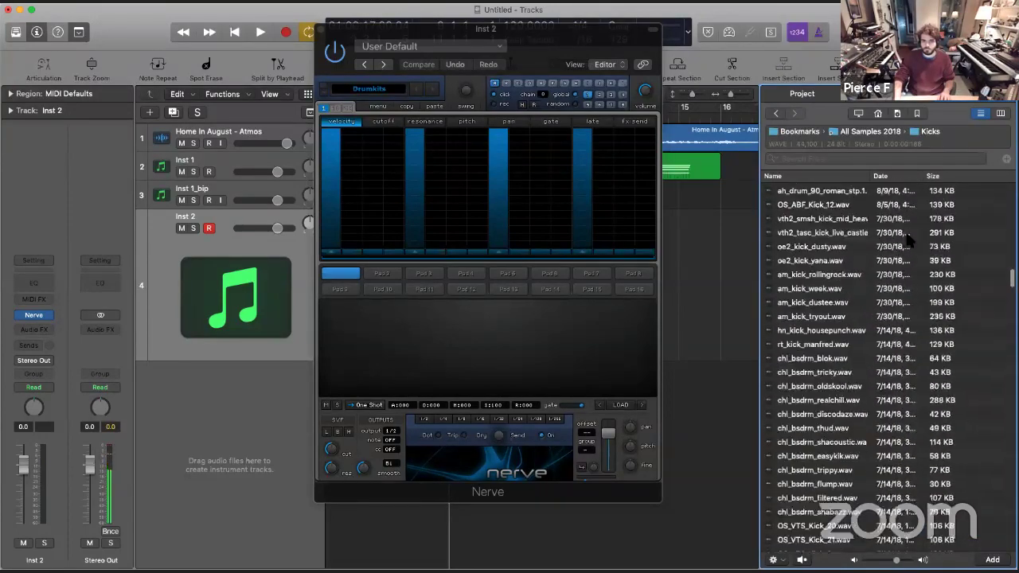
scroll(901, 144, "down", 1)
left_click(819, 231)
left_click(820, 218)
left_click(819, 328)
left_click(815, 315)
Audition more recent kick samples, including ire_kick_knock.wav, ic_kick_reel.wav and ic_kick_thumpy.wav
scroll(819, 317, "down", 4)
left_click(826, 314)
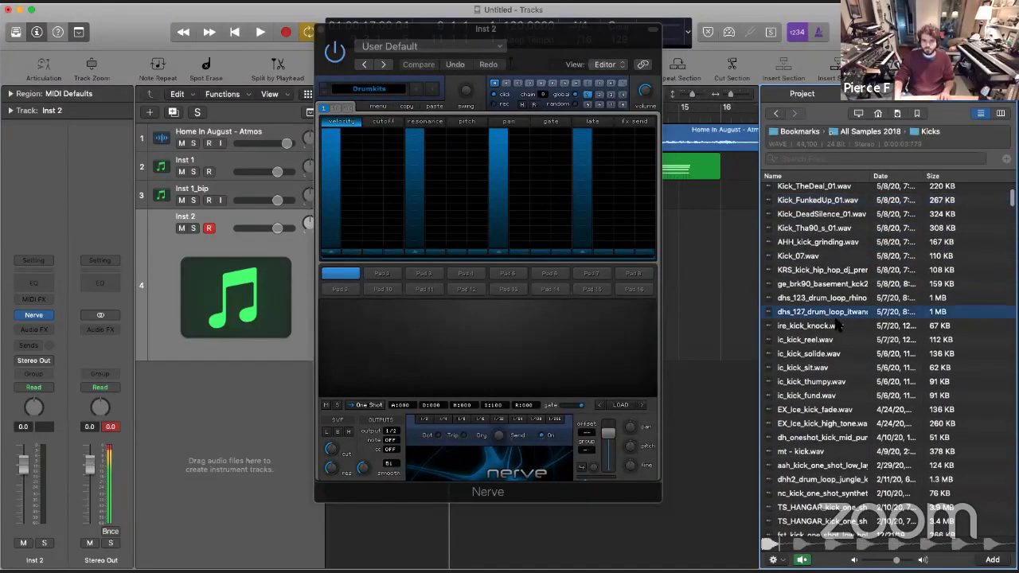
left_click(829, 325)
scroll(829, 326, "down", 3)
left_click(811, 270)
left_click(816, 311)
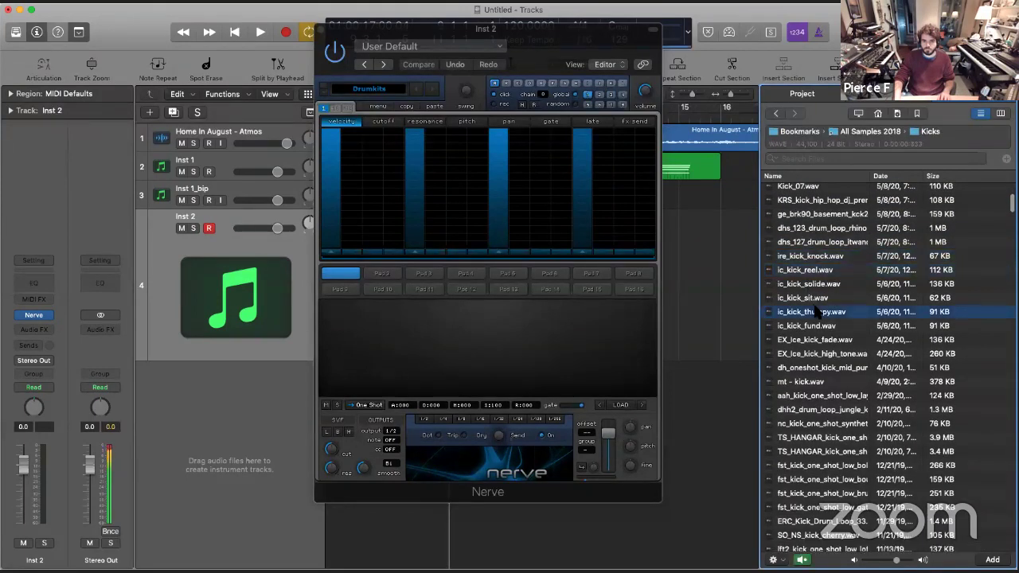
scroll(816, 312, "down", 2)
scroll(817, 314, "down", 2)
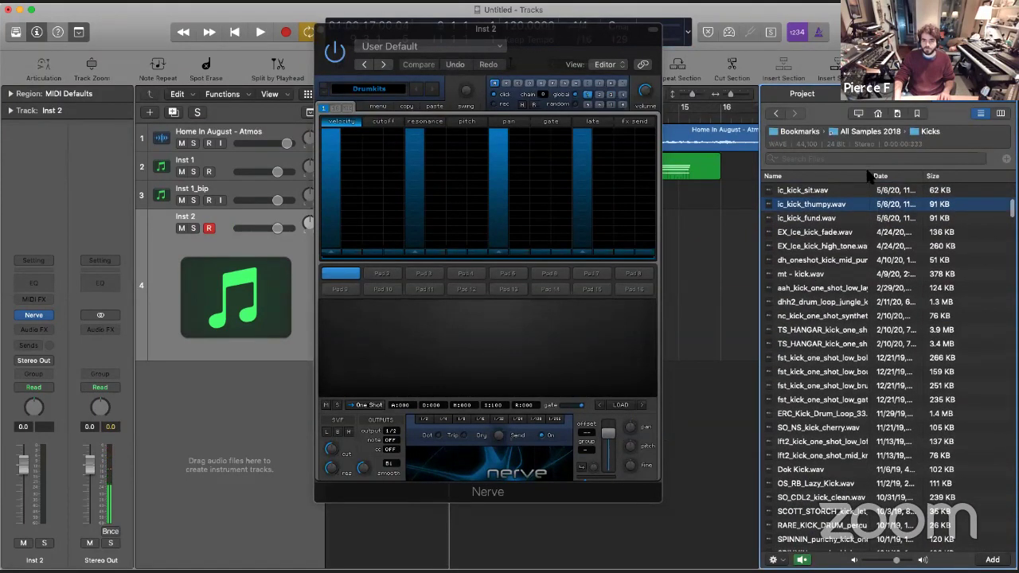
Widen the Name column to show full file names and audition the RARE_KICK_DRUM oneshot16 and SCOTT_STORCH_kick_let_me_love_you.wav samples
left_click_drag(867, 176, 952, 190)
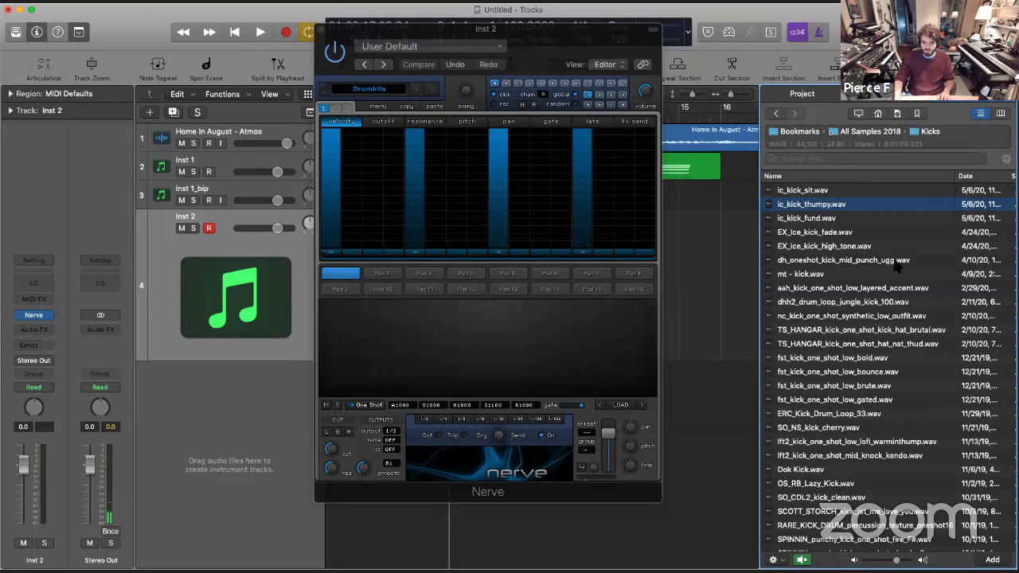
scroll(809, 377, "down", 3)
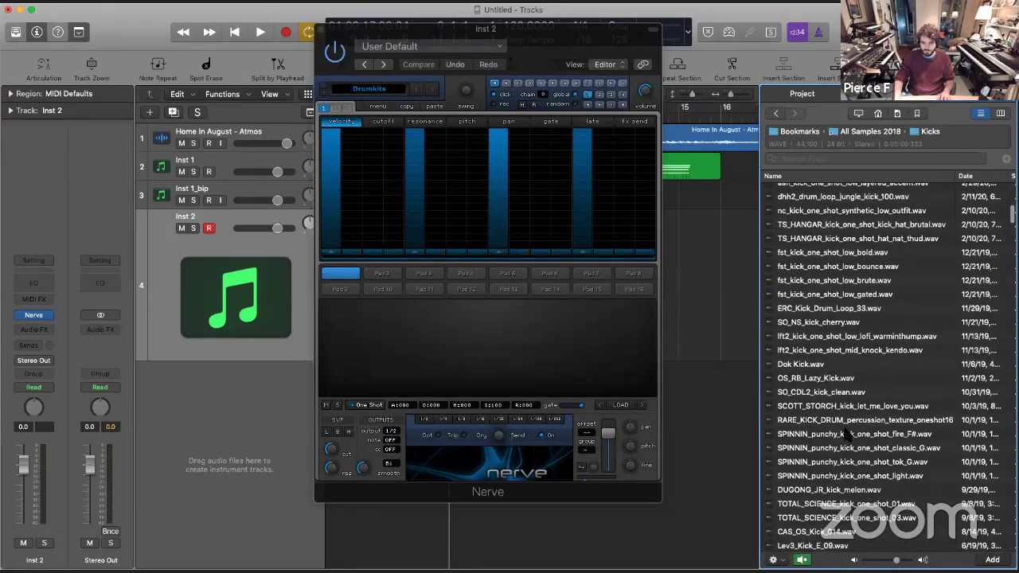
left_click(880, 420)
left_click(879, 407)
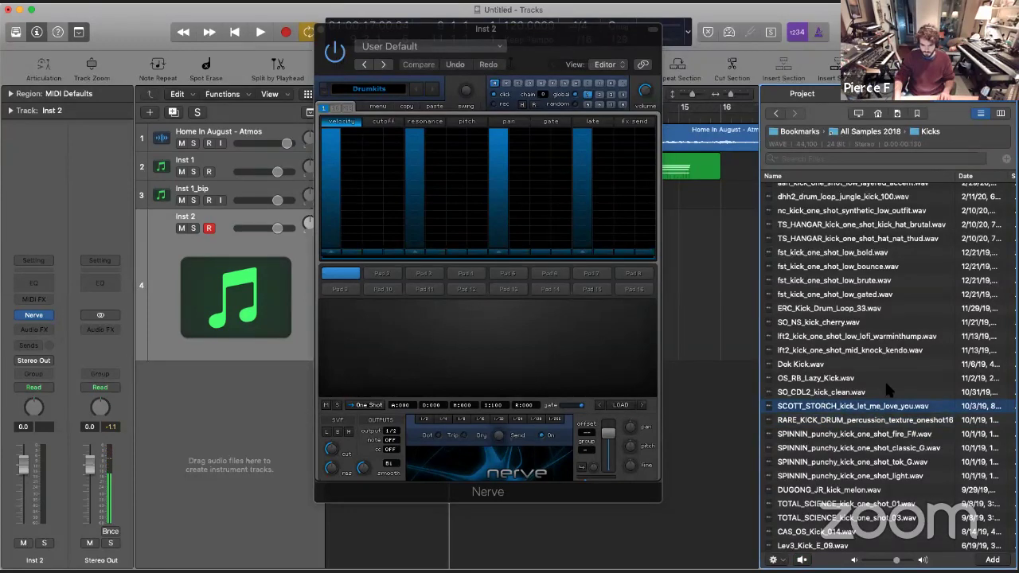
Search the Kicks folder for "hall", load KRS_kick_dancehall_blessed.wav onto Nerve's first pad and play the pattern
scroll(887, 389, "down", 6)
left_click(817, 157)
type("hall")
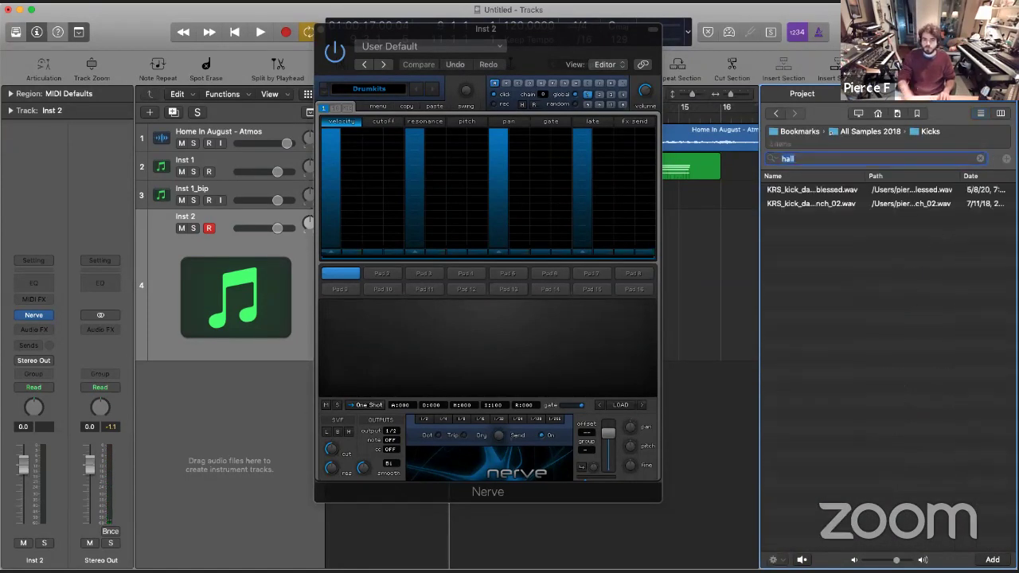
left_click(873, 189)
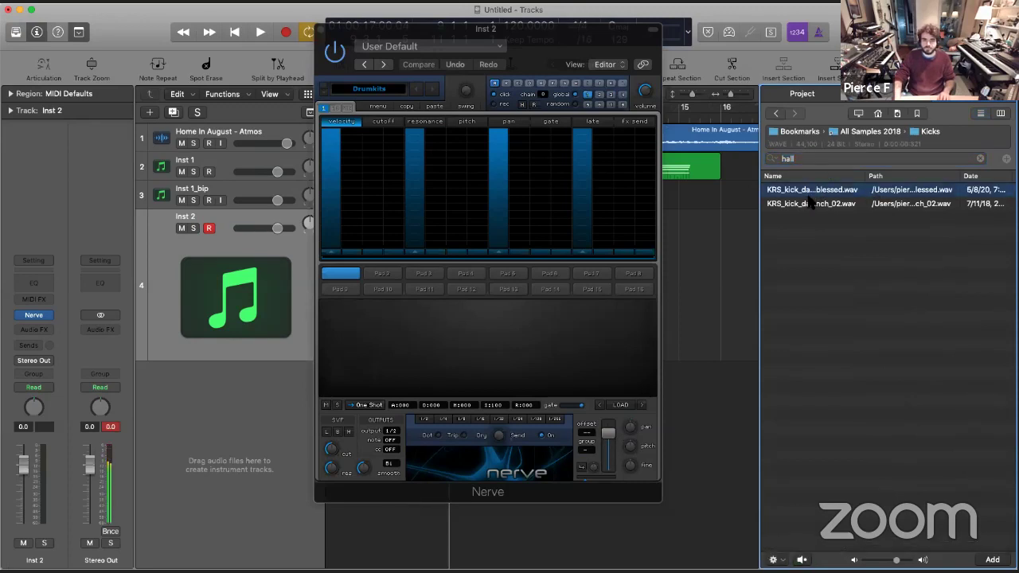
left_click_drag(782, 195, 338, 273)
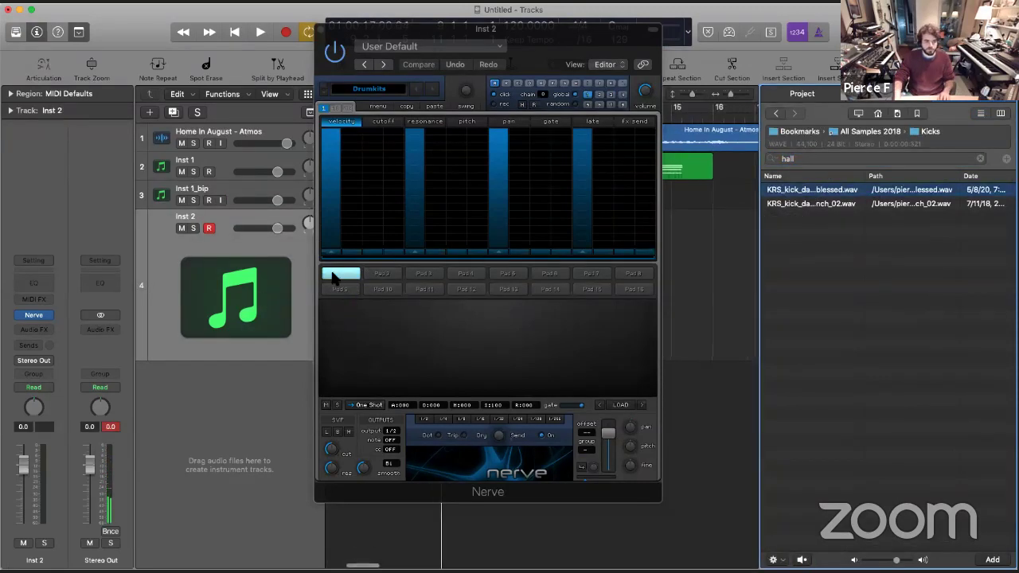
key("space")
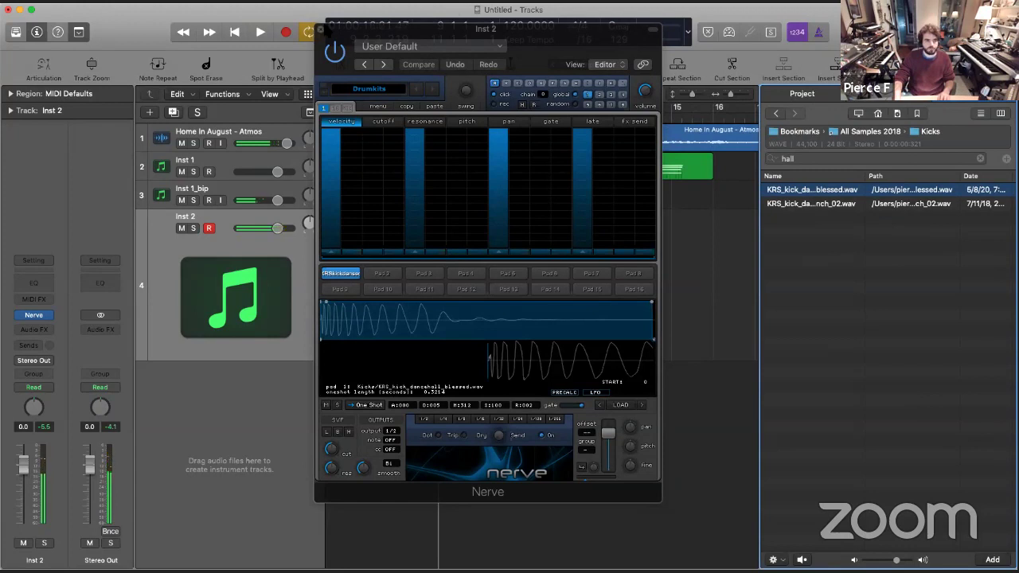
Close Nerve, mute the Home In August - Atmos and Inst 1 tracks, and set the Inst 1_bip volume to -0.4 dB
left_click(320, 29)
left_click(181, 143)
key("space")
left_click(182, 171)
mouse_move(268, 200)
left_mouse_down()
mouse_move(255, 201)
mouse_move(266, 200)
left_mouse_up()
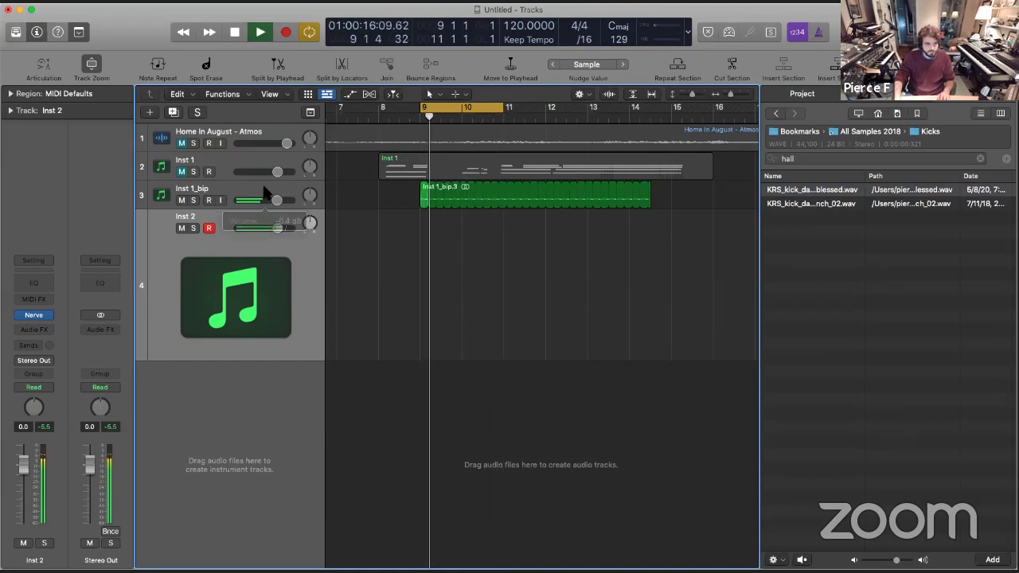
left_click(246, 191)
left_click(49, 324)
left_click(39, 322)
left_click(40, 325)
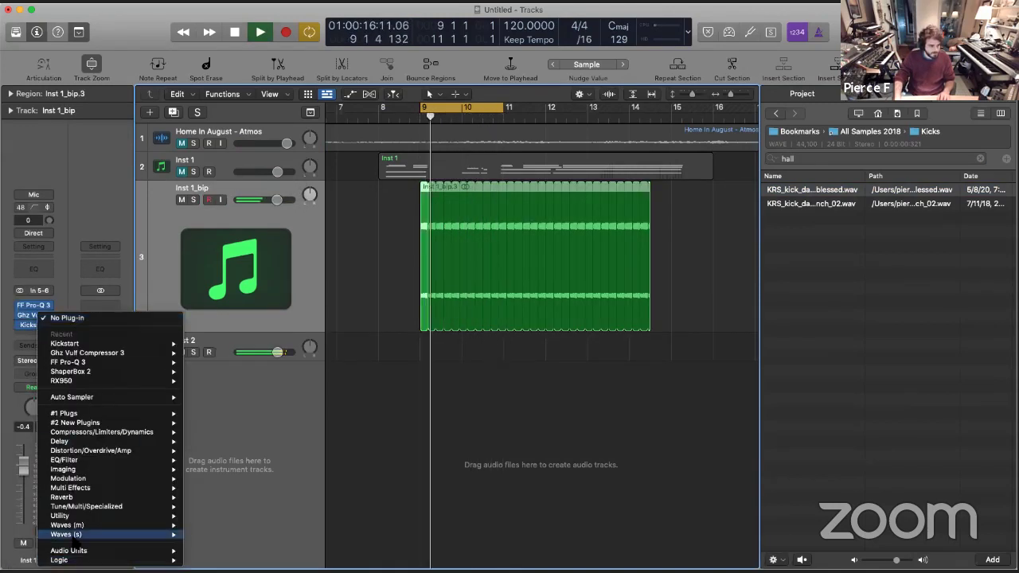
mouse_move(120, 550)
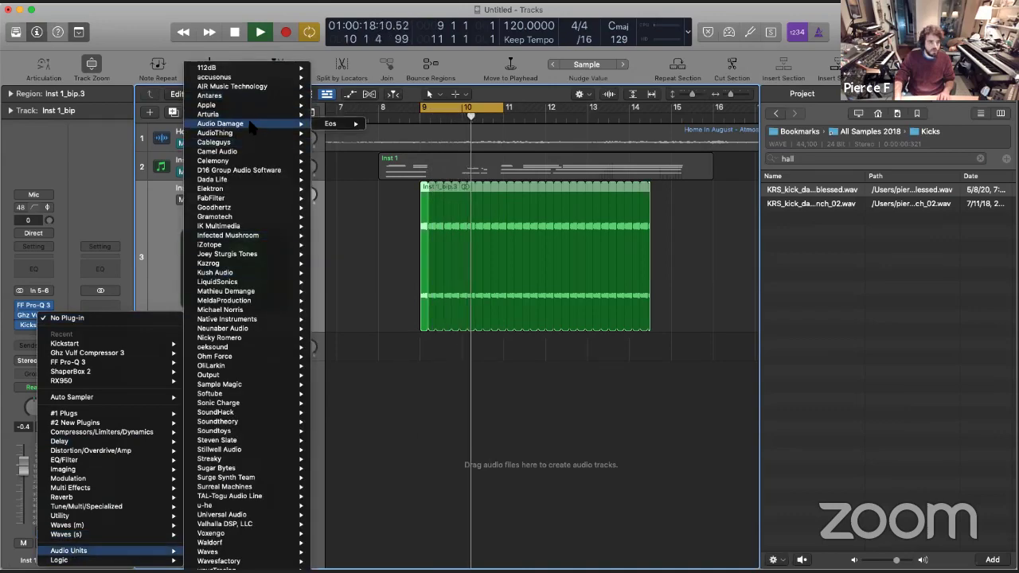
mouse_move(263, 114)
left_click(598, 518)
key("space")
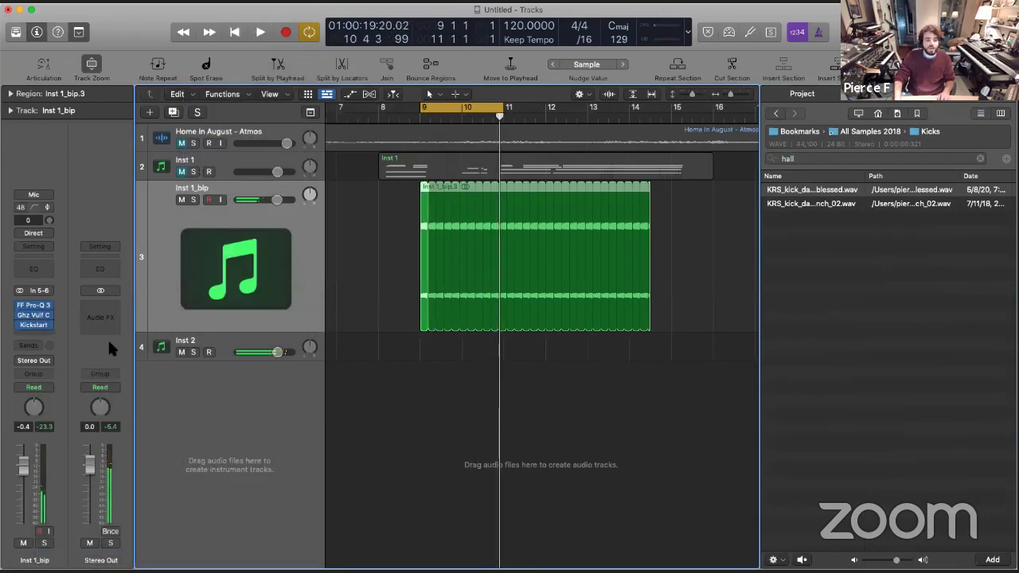
Insert Arturia's Chorus JUN-6 on the Inst 1_bip track between Ghz Vulf Compressor 3 and Kickstart
left_click(42, 324)
mouse_move(117, 552)
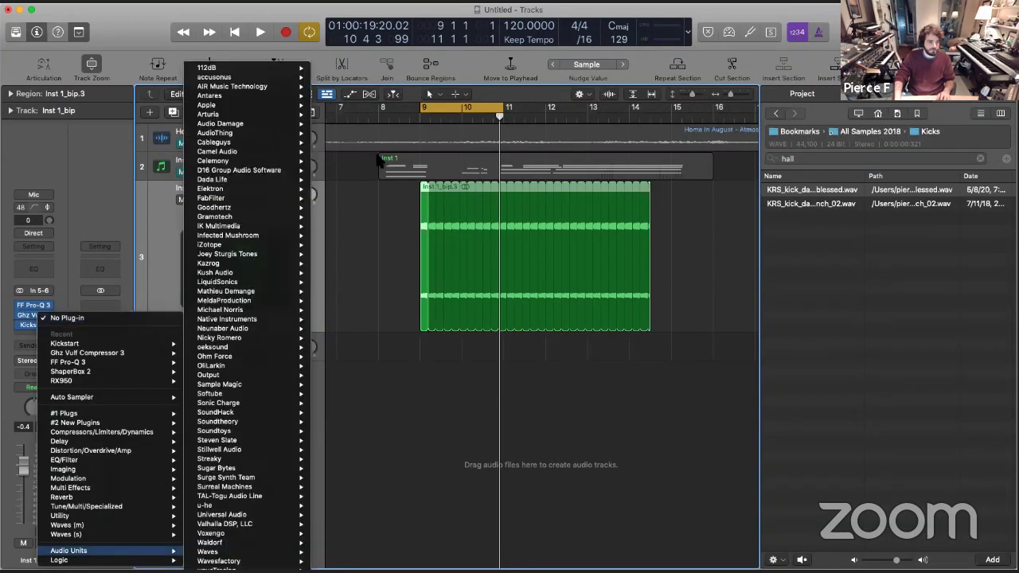
mouse_move(256, 118)
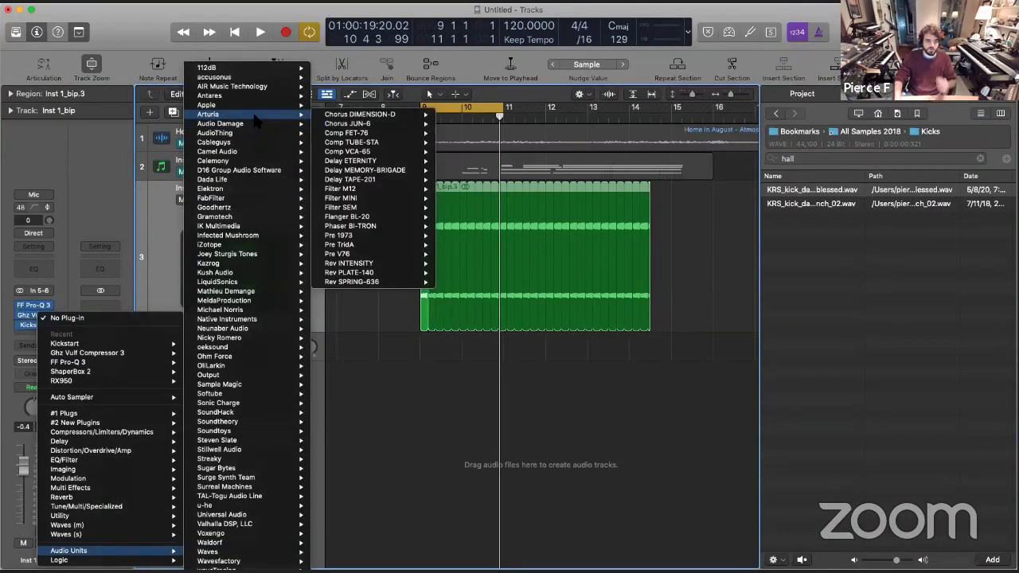
mouse_move(384, 135)
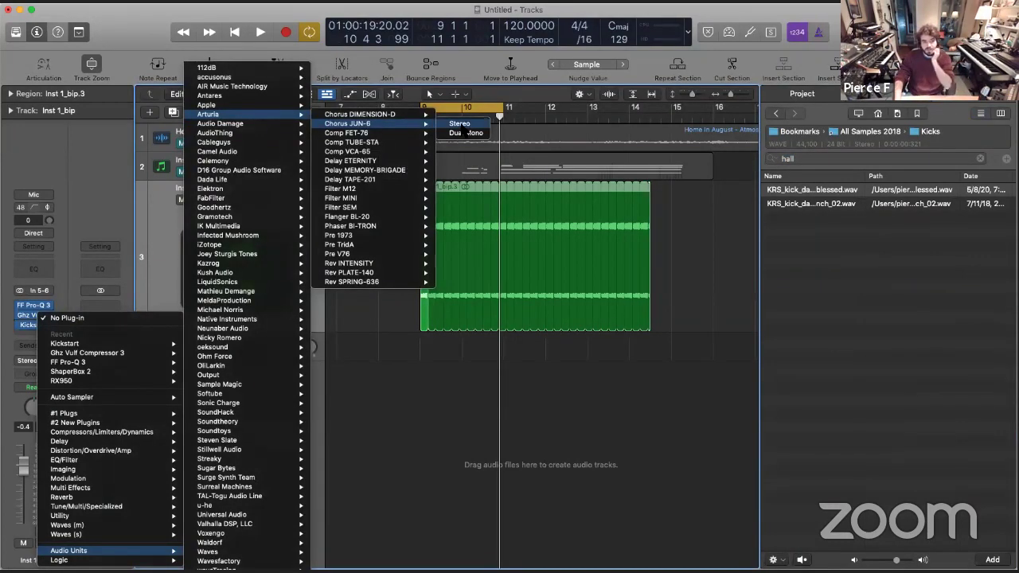
left_click(462, 129)
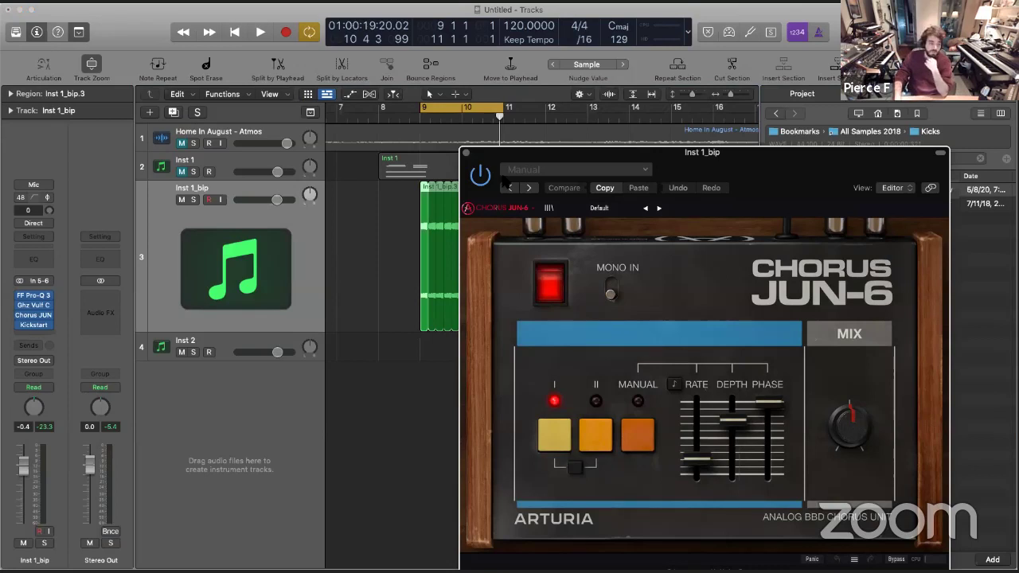
Solo Inst 1_bip during playback and set the Vulf Compressor's lo-fi noise to -74.0 and its compression to 73%
key("space")
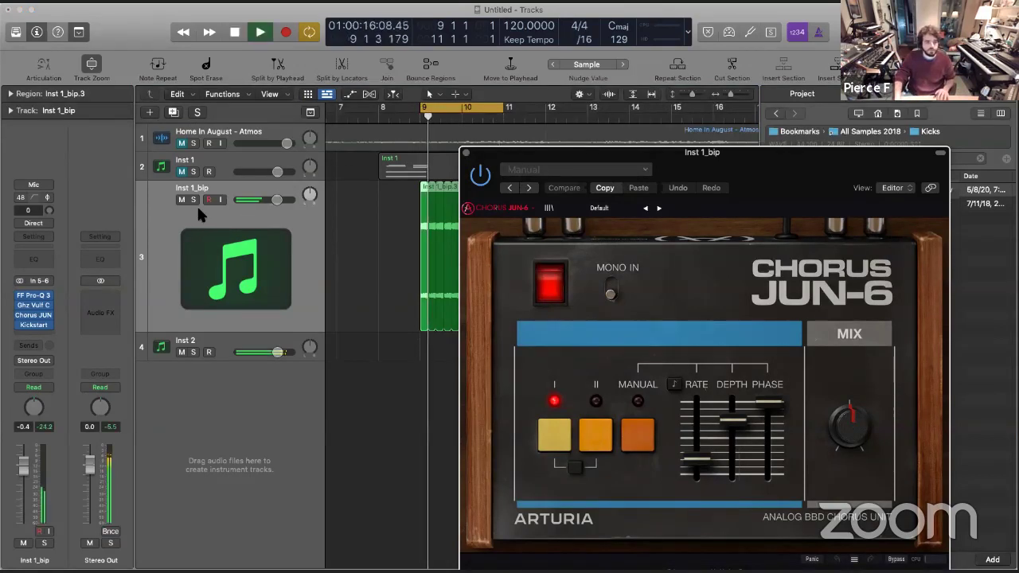
left_click(193, 199)
mouse_move(22, 306)
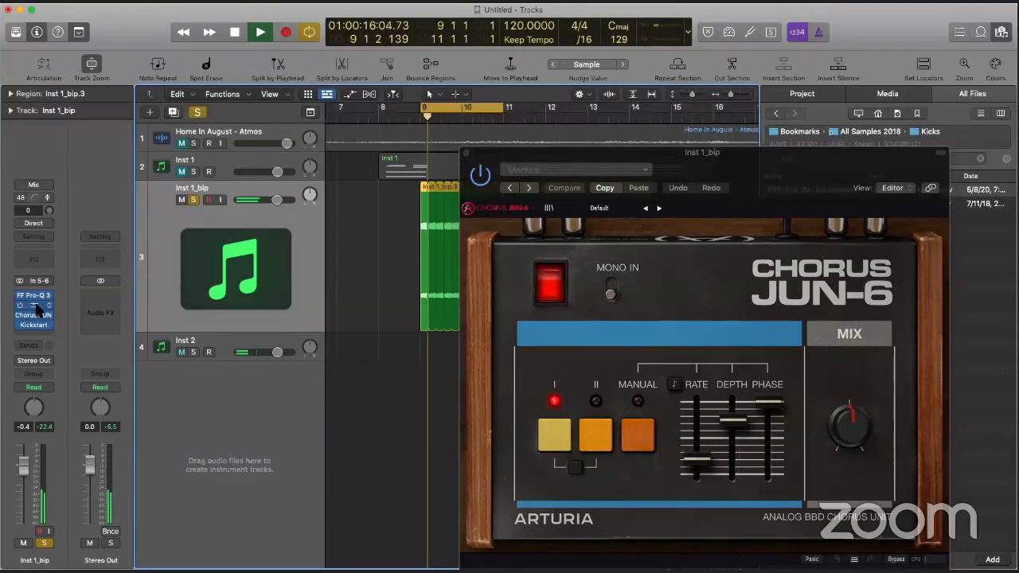
left_click(31, 305)
left_click_drag(872, 261, 878, 269)
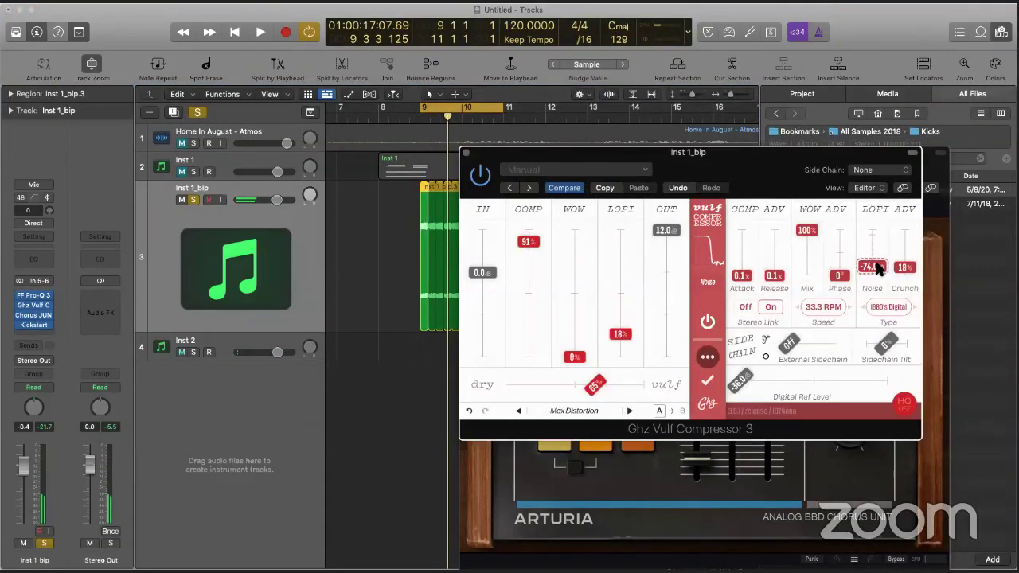
left_click_drag(530, 241, 535, 264)
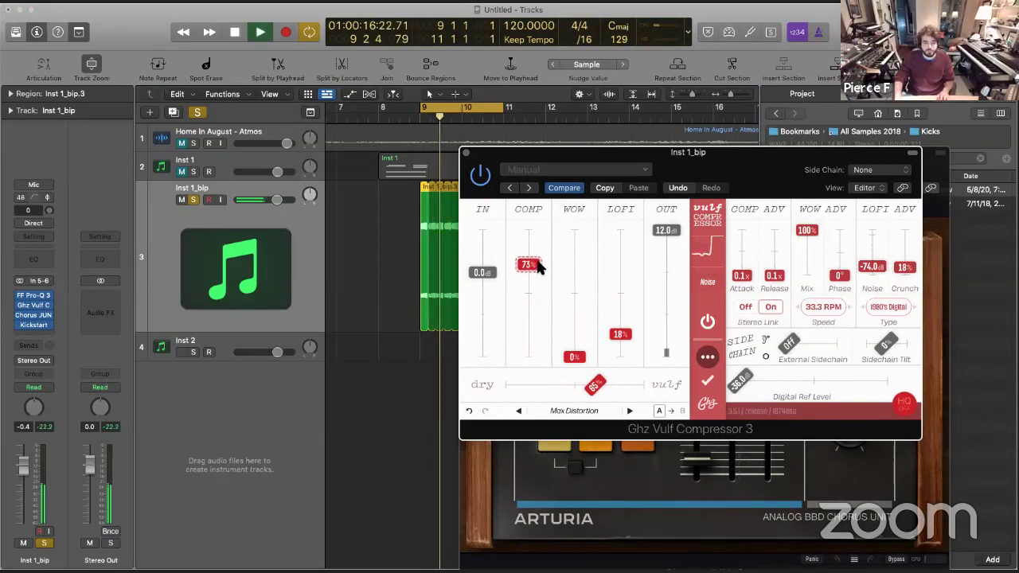
left_click(465, 152)
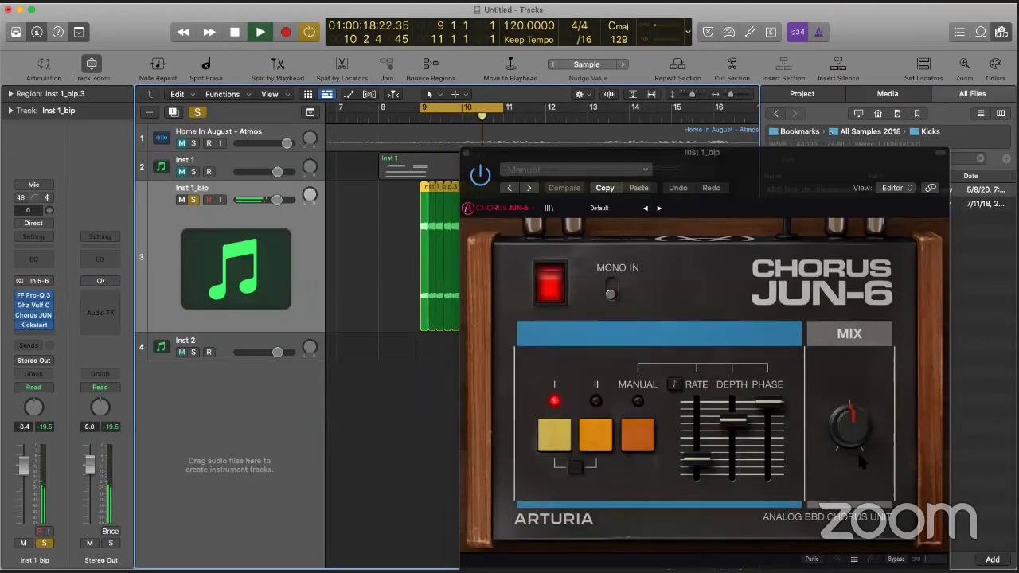
Turn Chorus JUN-6's mix fully up and switch it to Manual mode with slightly higher rate and depth
left_click(596, 434)
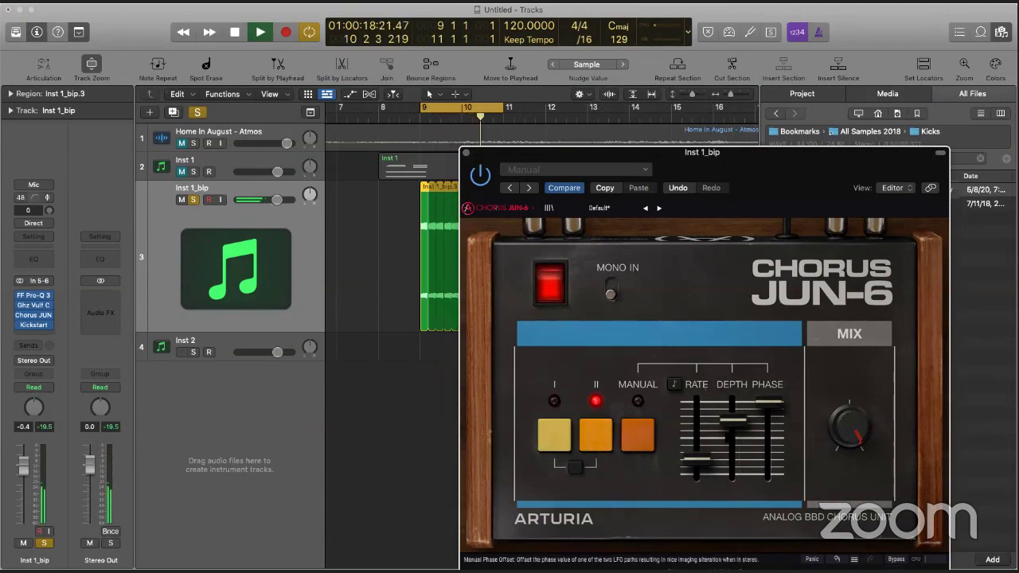
left_click(637, 435)
left_click_drag(730, 448, 694, 453)
key("space")
Create a new software instrument track, Inst 3, and load the Modulator MIDI effect on it
mouse_move(44, 299)
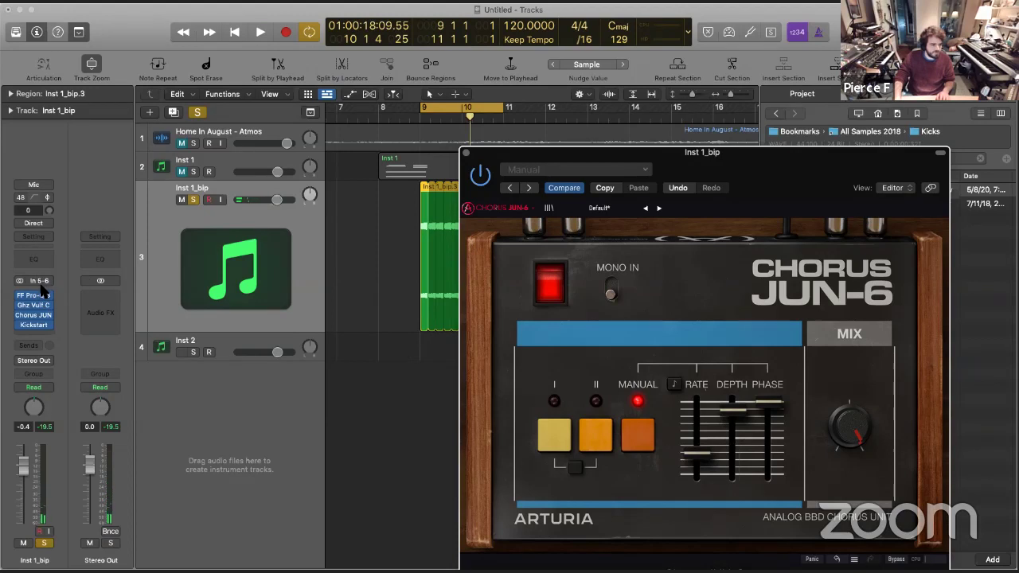
left_click(285, 255)
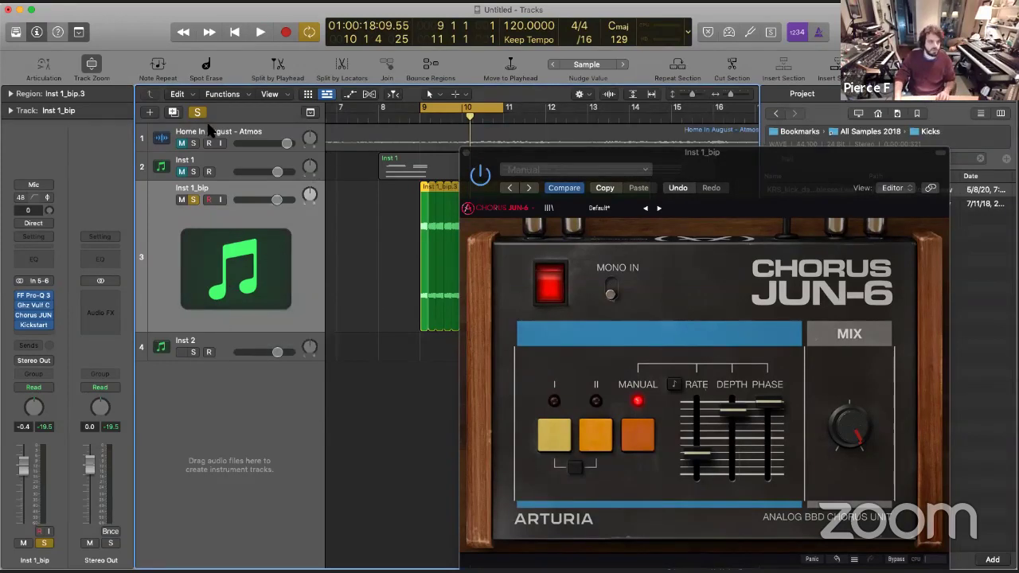
left_click(148, 112)
key("Return")
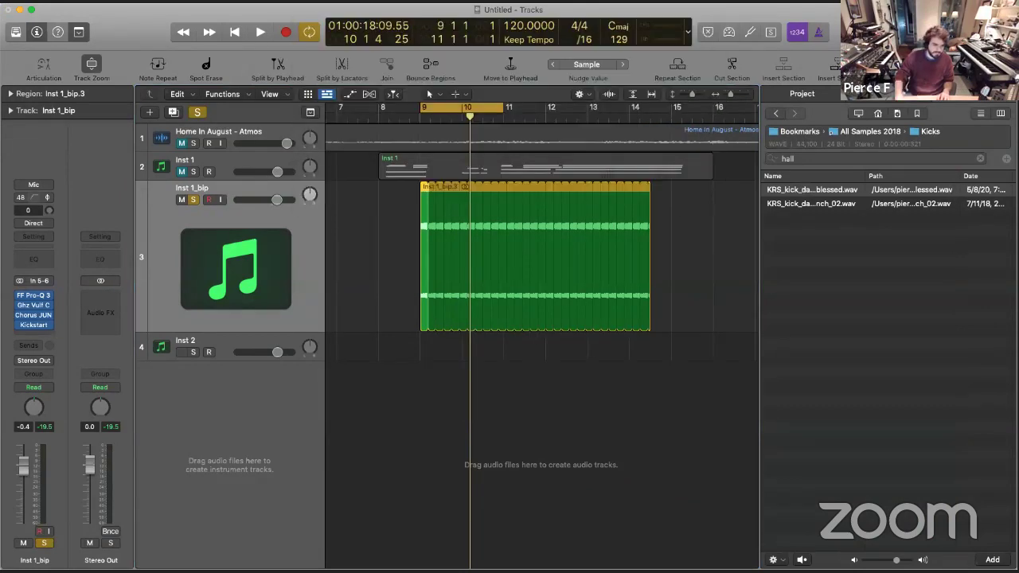
left_click(40, 299)
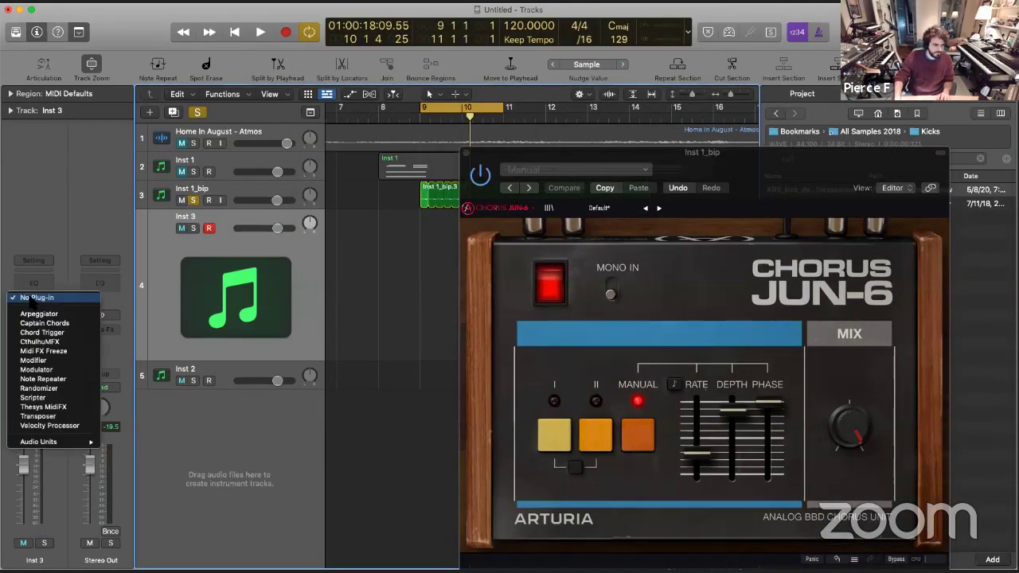
left_click(88, 371)
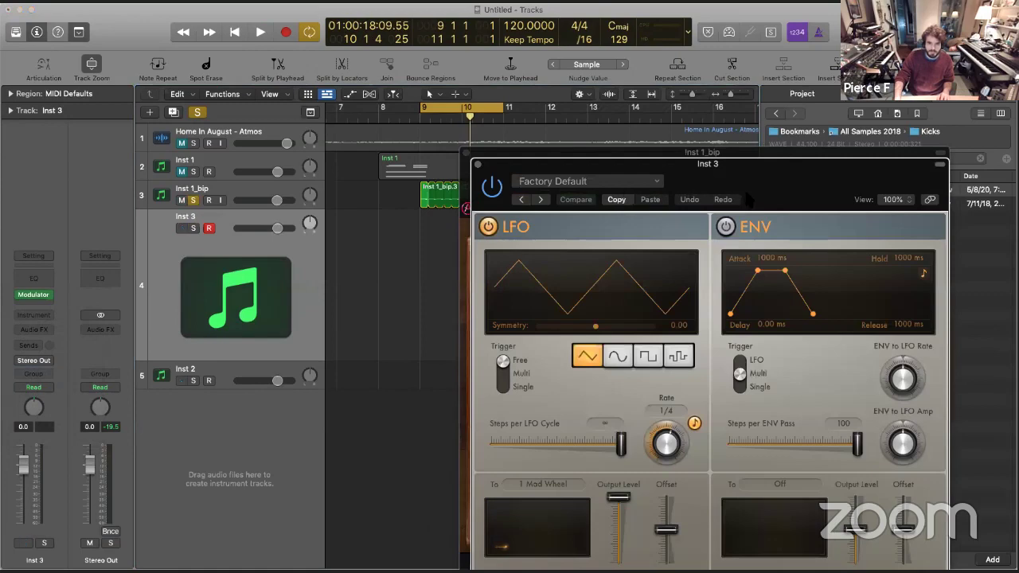
Try to assign the Modulator LFO on Inst 3 to a Chorus JUN-6 parameter with Learn Plug-in Parameter, and close the Modulator
left_click_drag(748, 201, 324, 107)
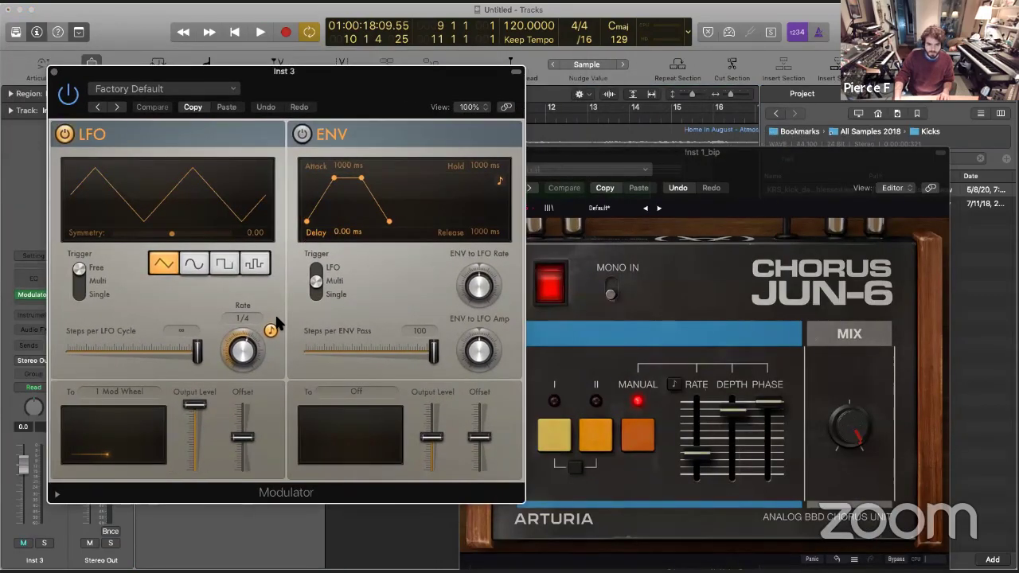
left_click(120, 391)
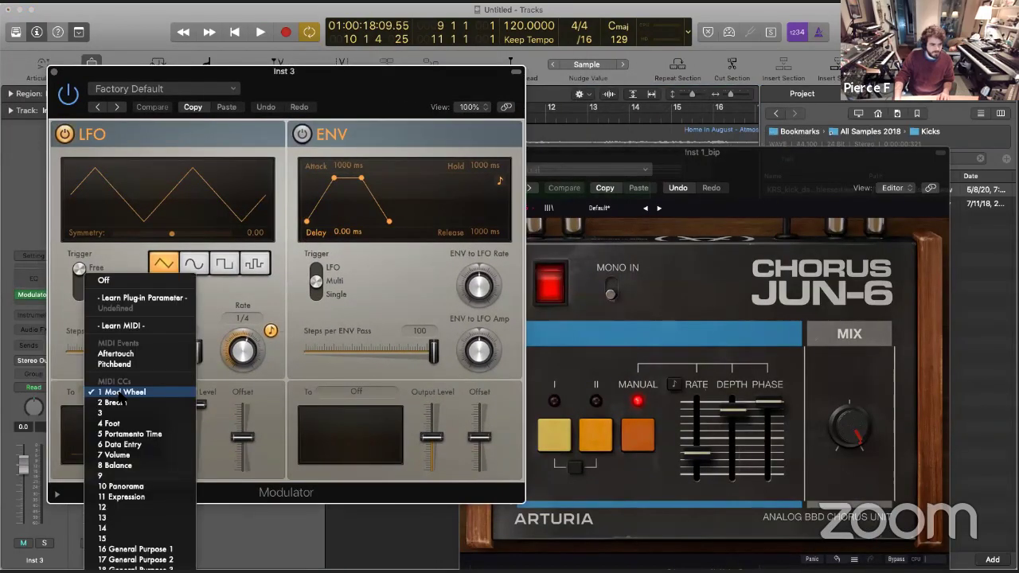
left_click(151, 298)
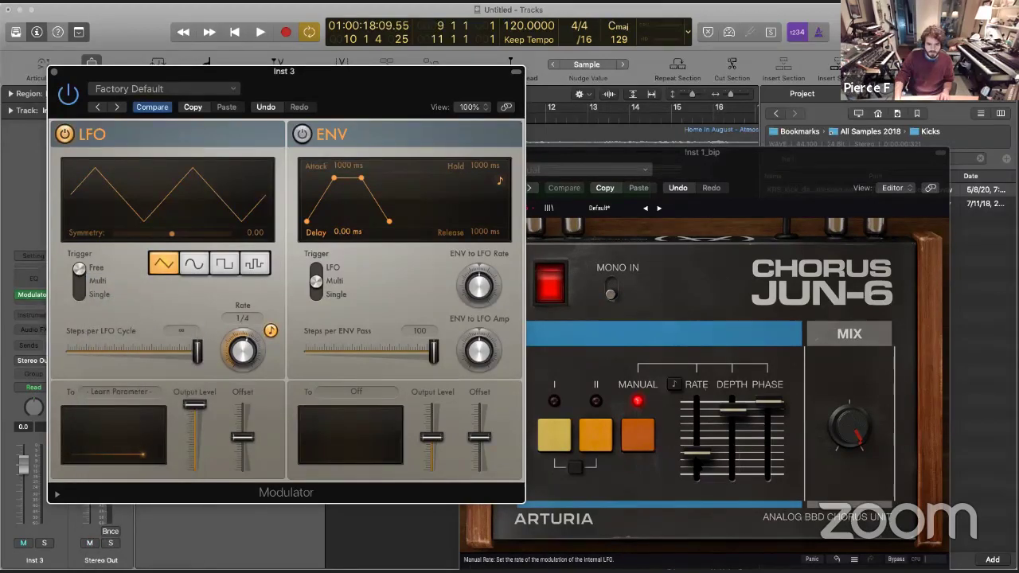
left_click(785, 402)
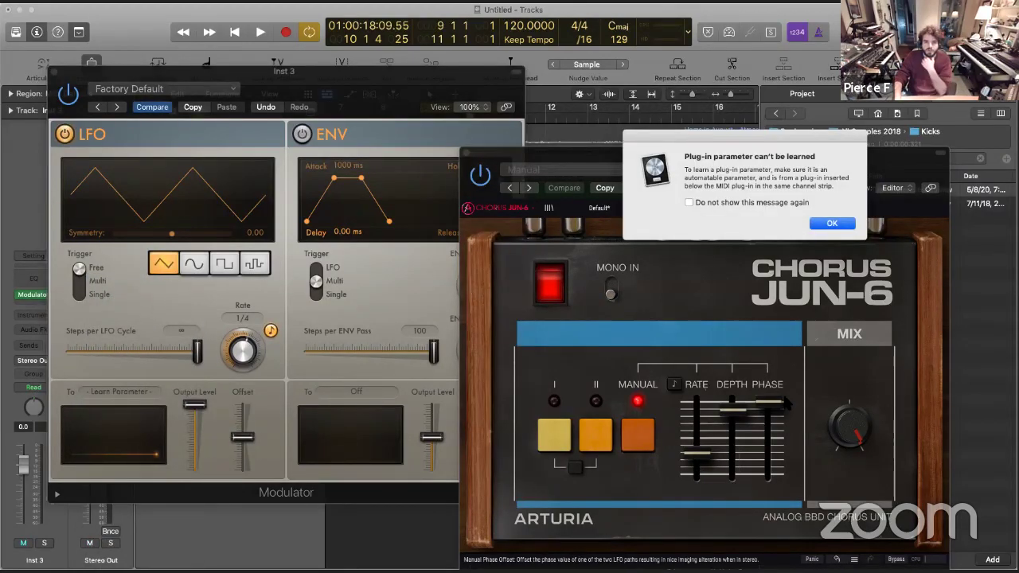
left_click(830, 226)
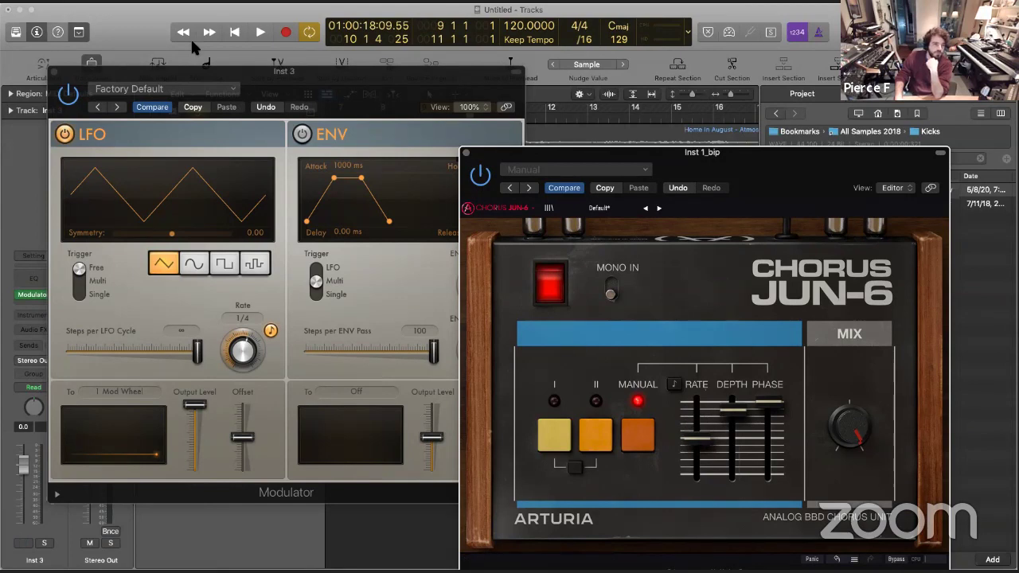
left_click(322, 94)
key("ctrl+m")
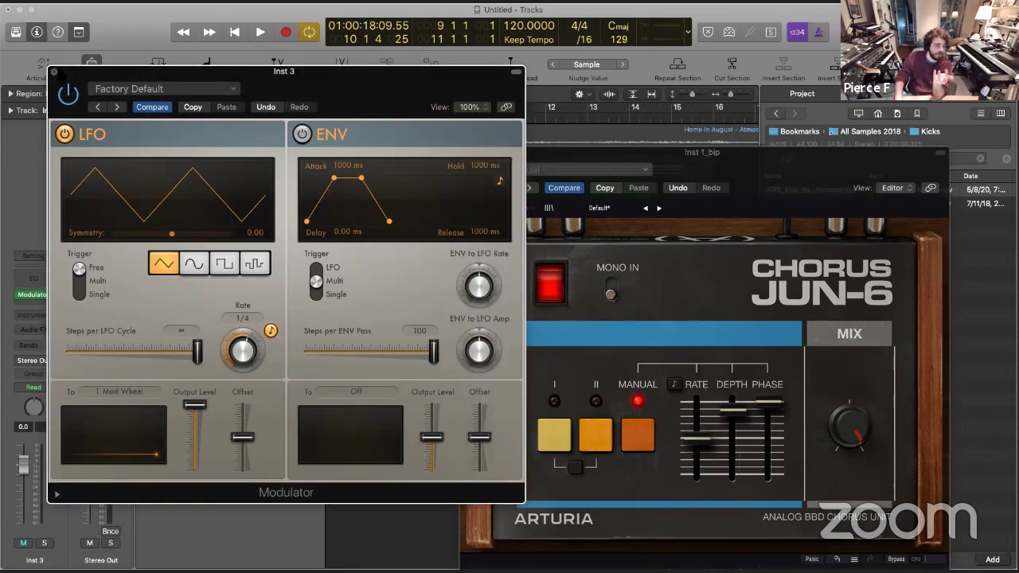
left_click(54, 72)
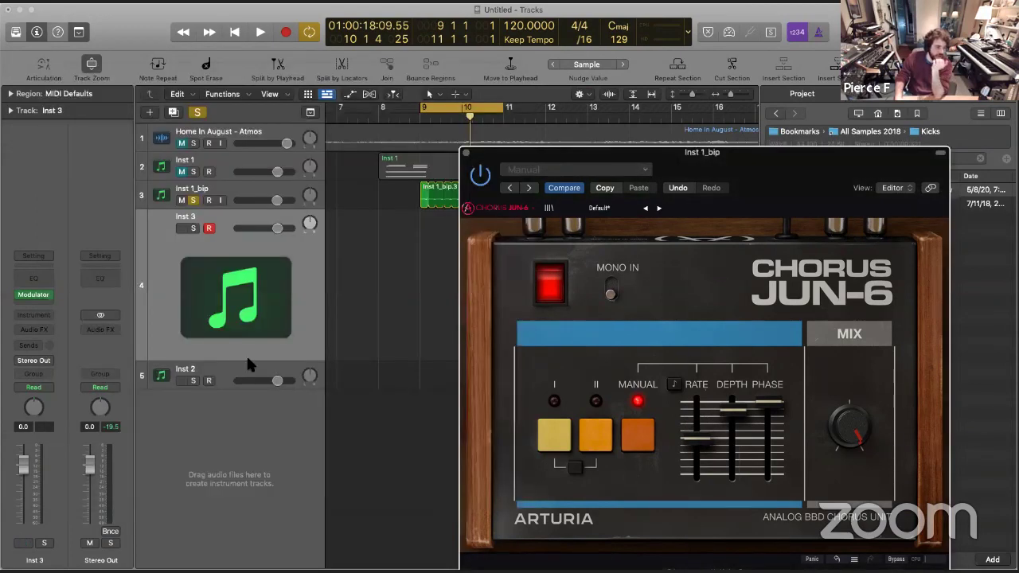
Select Inst 1_bip and slow Chorus JUN-6's manual rate slightly during playback, closing the plug-in when finished
left_click(229, 193)
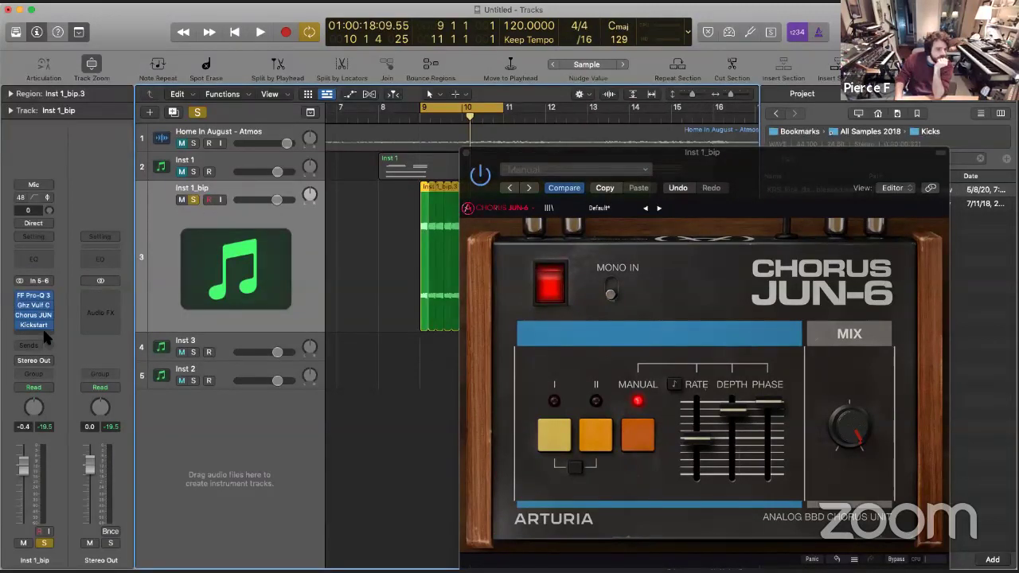
left_click(42, 331)
mouse_move(127, 563)
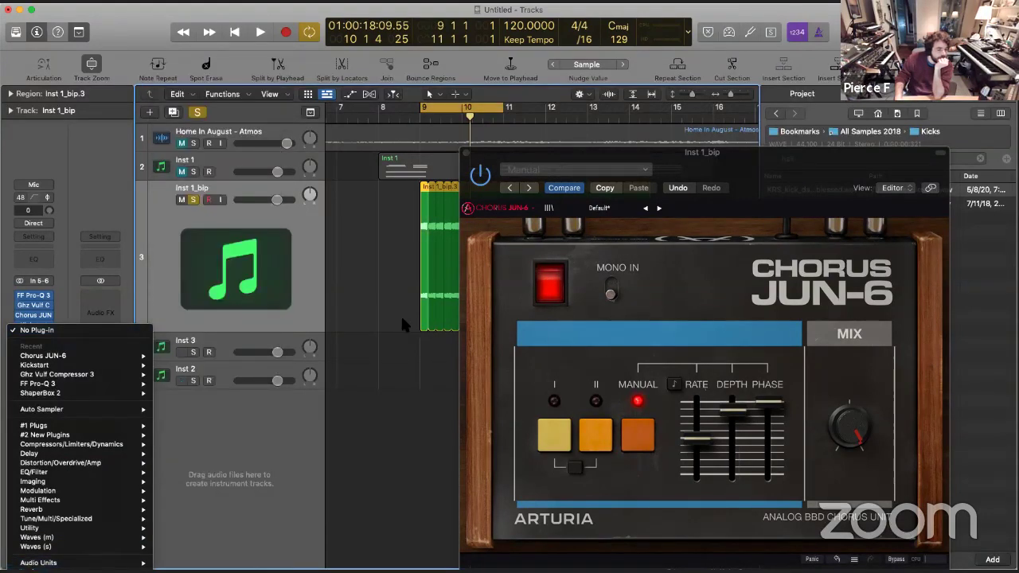
left_click(382, 296)
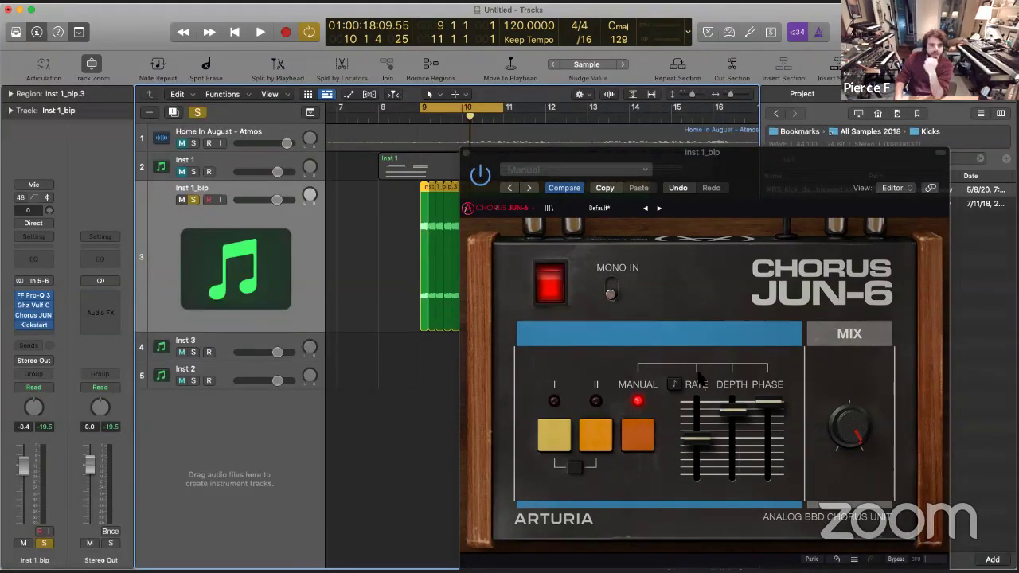
key("space")
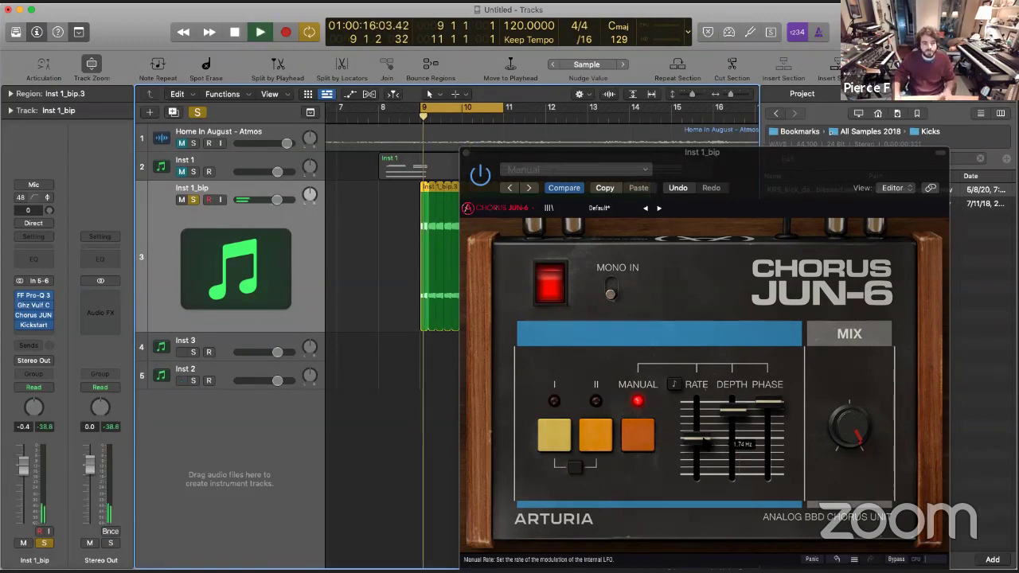
left_click(734, 438)
left_click_drag(695, 438, 694, 449)
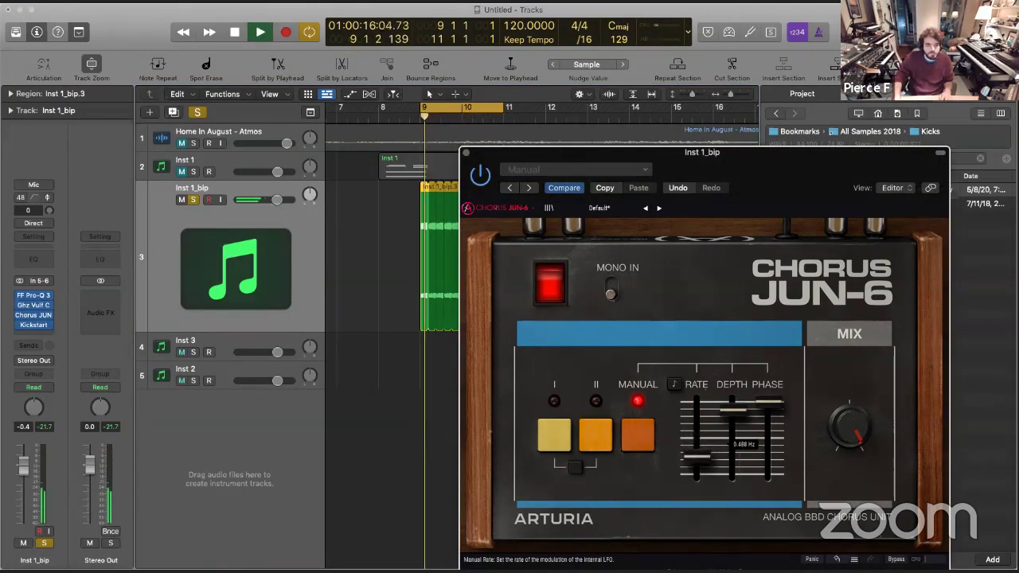
left_click_drag(696, 455, 697, 449)
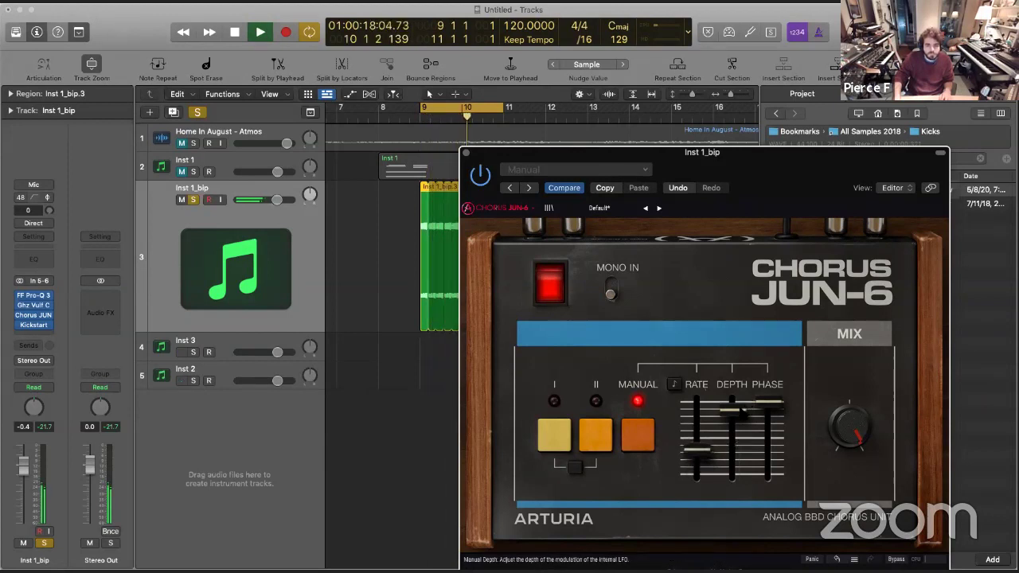
left_click_drag(696, 439, 696, 453)
left_click(467, 153)
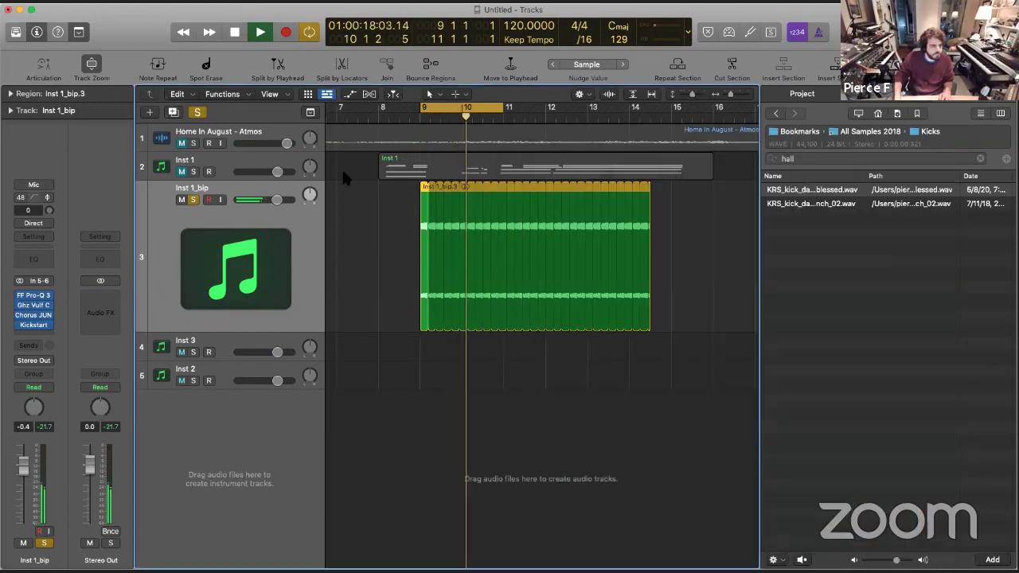
Insert Modnetic between Chorus JUN-6 and Kickstart on Inst 1_bip and lower its mix below 50%
left_click(32, 324)
mouse_move(87, 423)
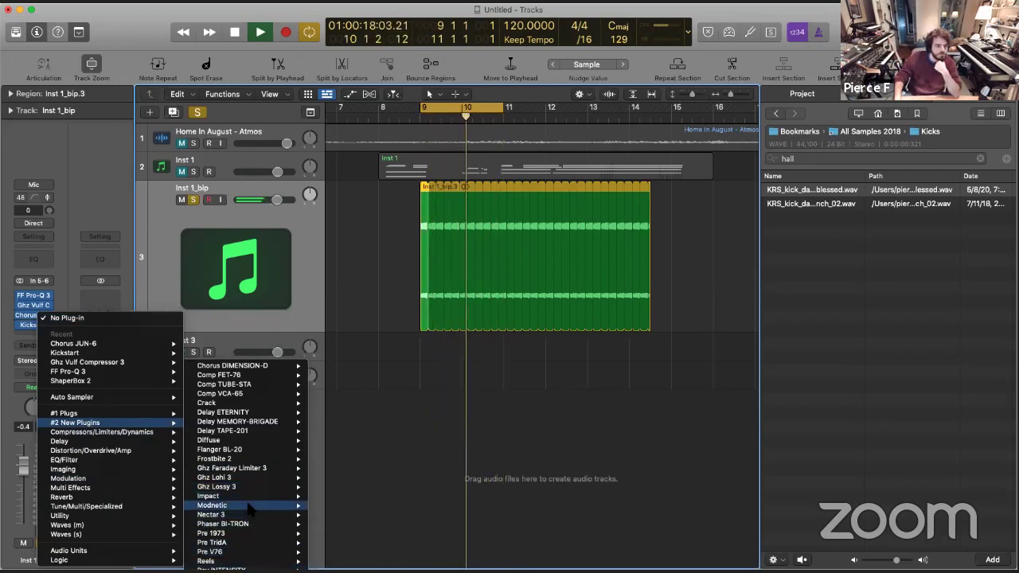
left_click(603, 362)
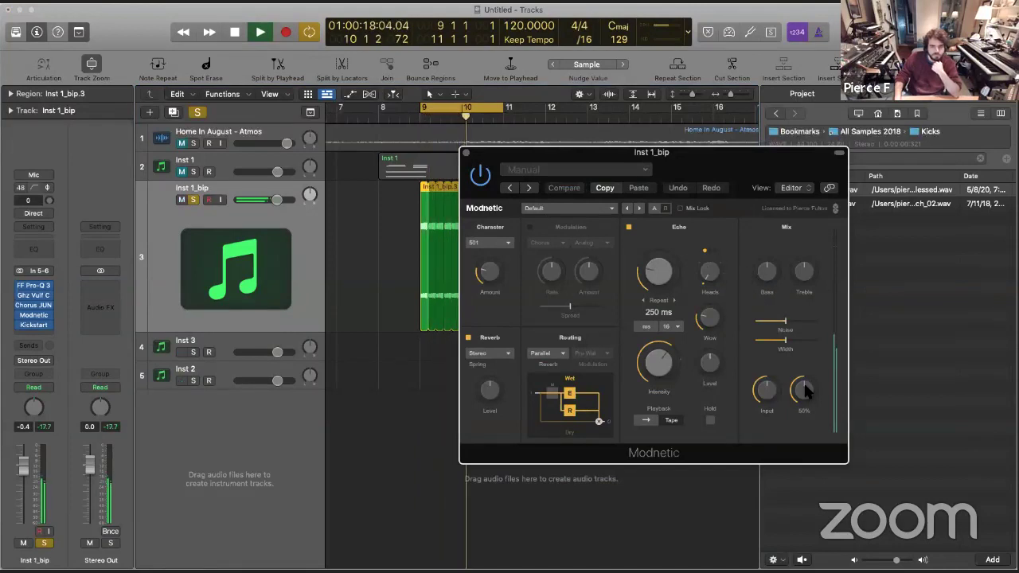
left_click_drag(806, 390, 806, 402)
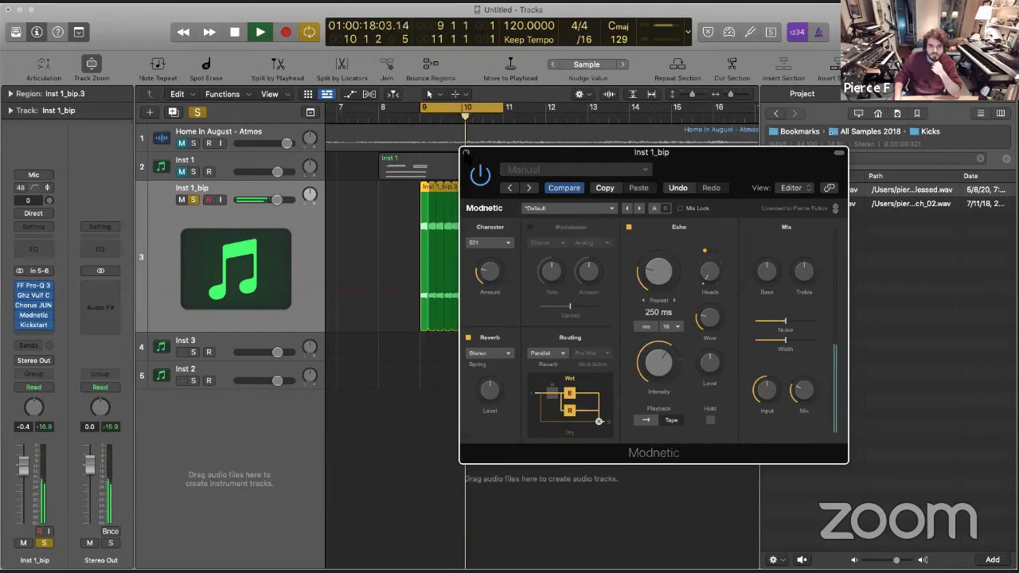
left_click(466, 152)
Stop playback and delete the MIDI region on the Inst 1 track
left_click(362, 173)
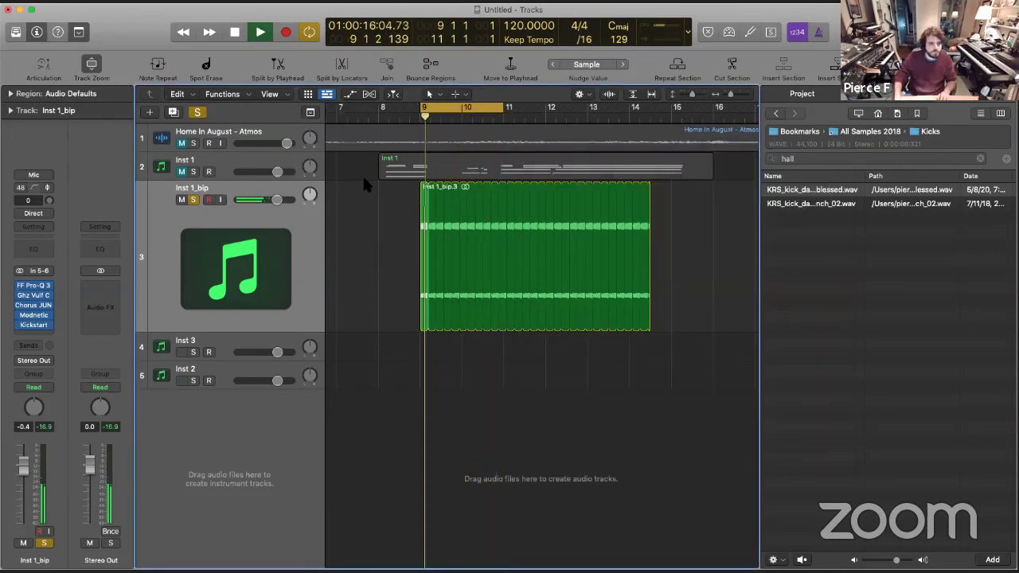
key("space")
left_click(223, 163)
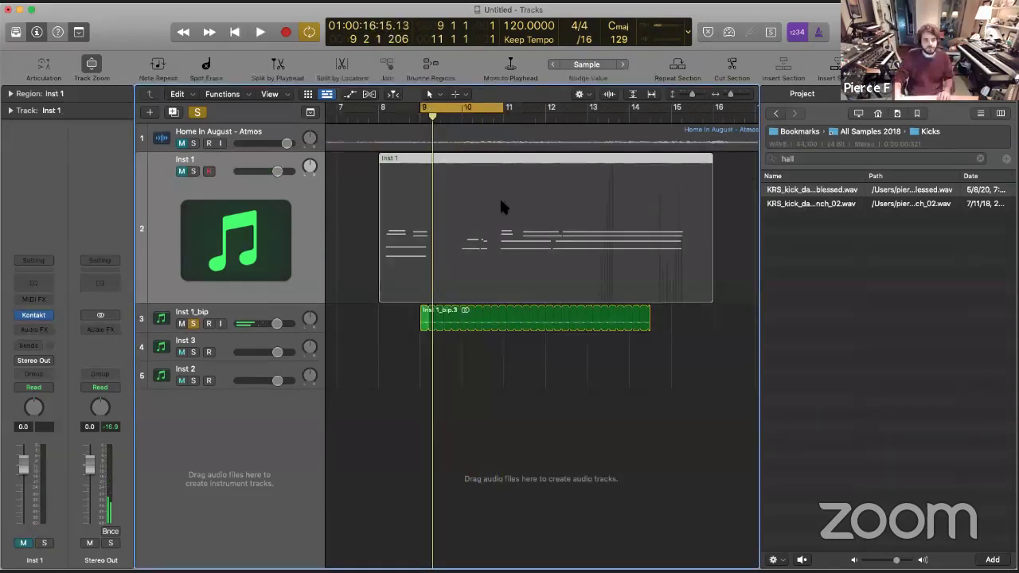
key("Delete")
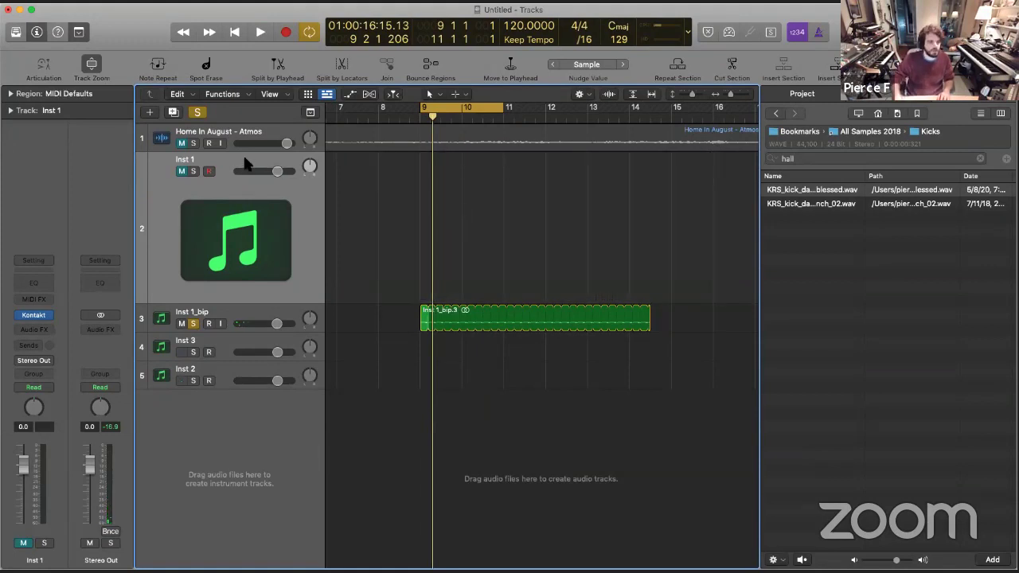
Solo Inst 1 to try piano parts over the looping Inst 1_bip region, and turn cycle mode off
left_click(195, 170)
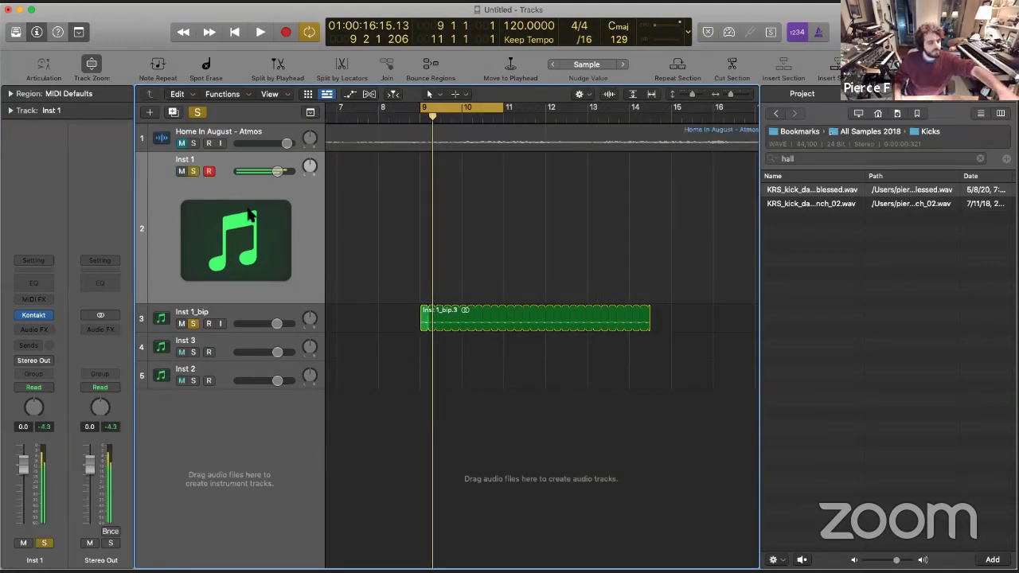
key("space")
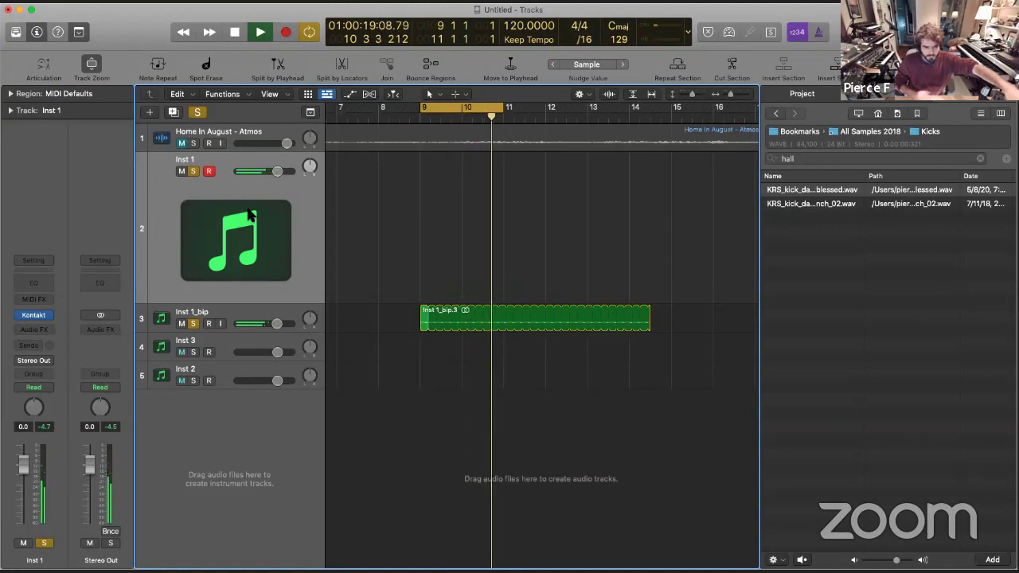
scroll(484, 207, "down", 5)
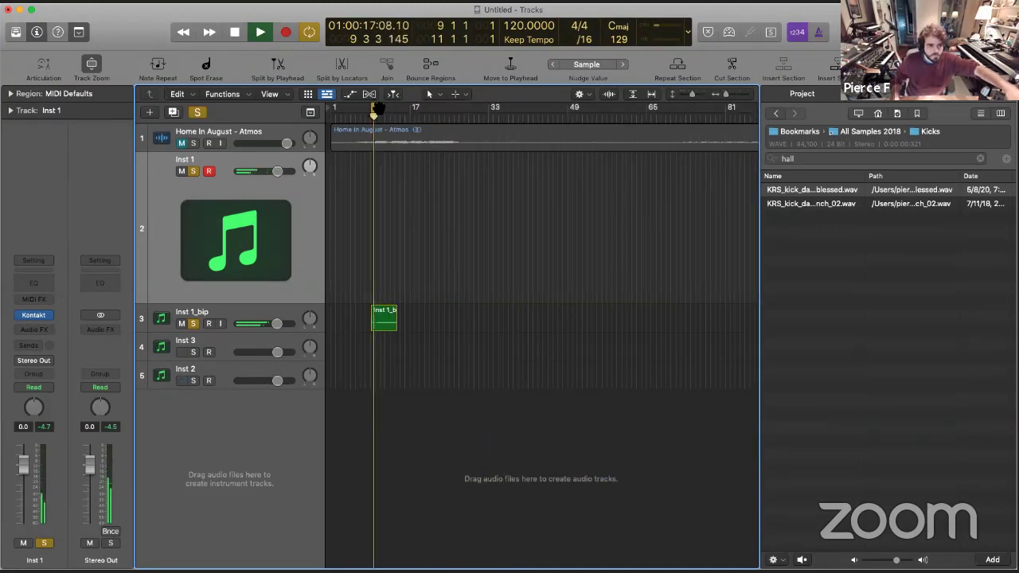
scroll(375, 390, "up", 5)
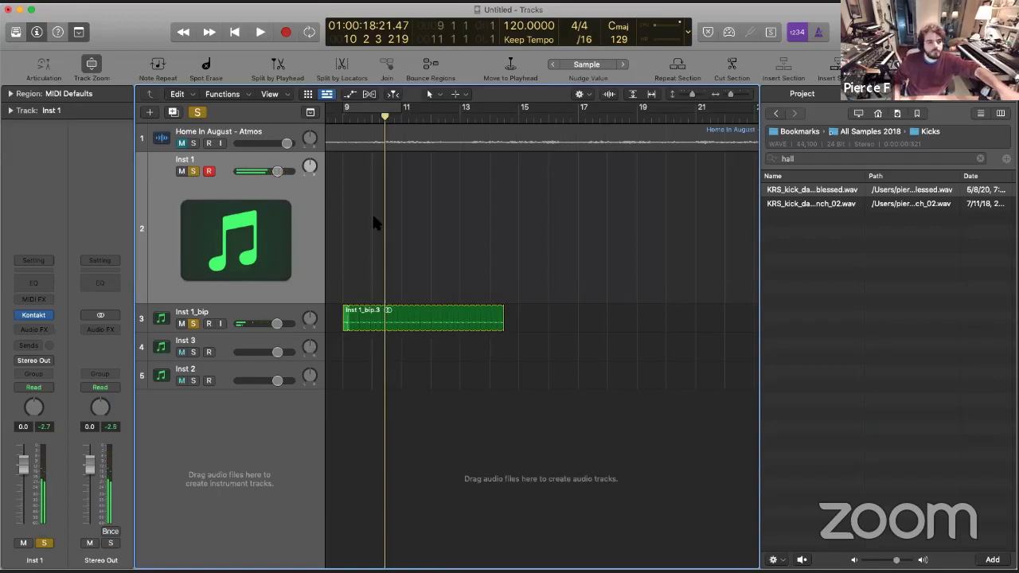
key("space")
left_click(288, 33)
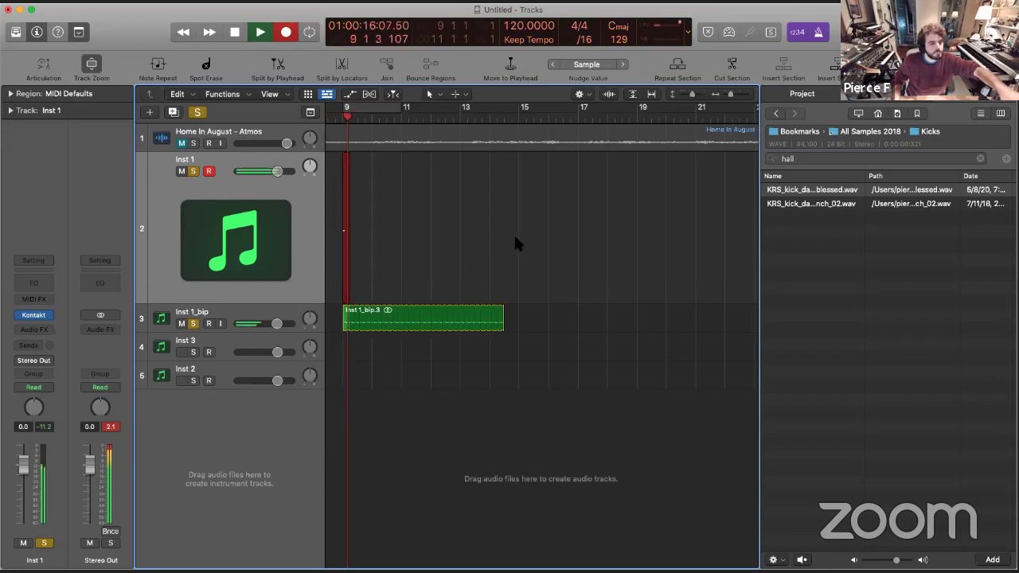
key("space")
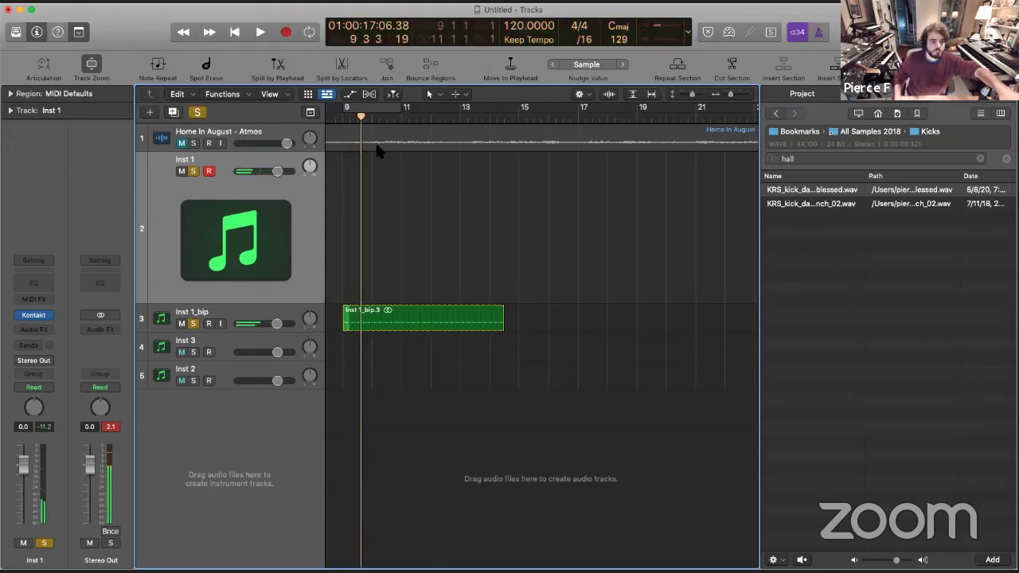
key("comma")
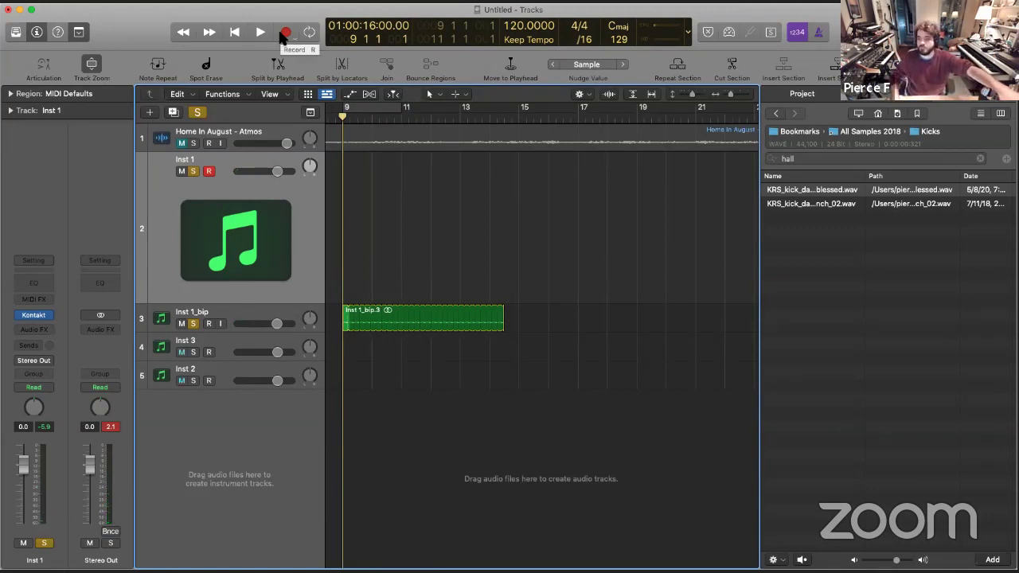
Record a slow MIDI melody on the Inst 1 track from bar 9 to about bar 16
left_click(284, 33)
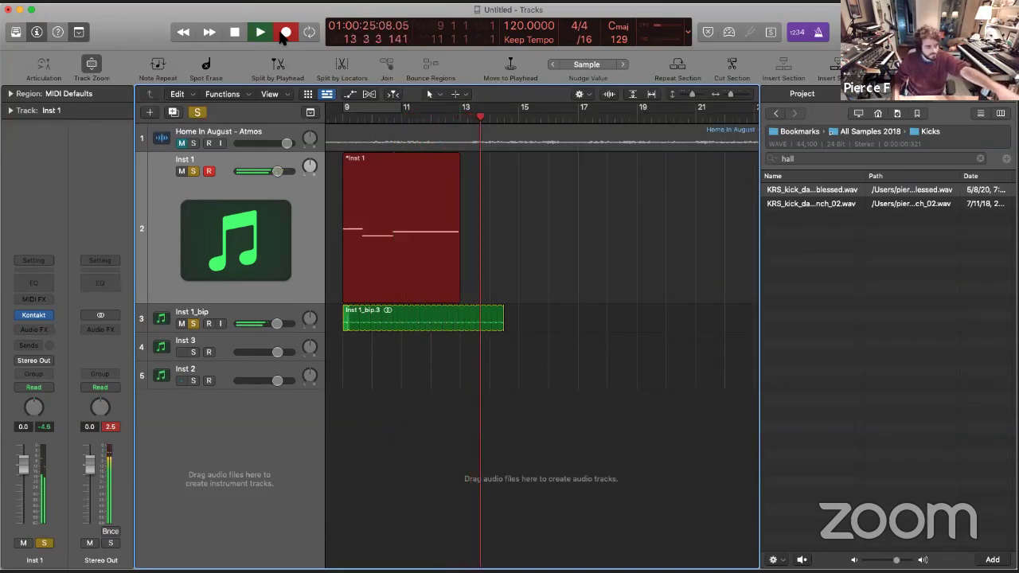
left_click(281, 36)
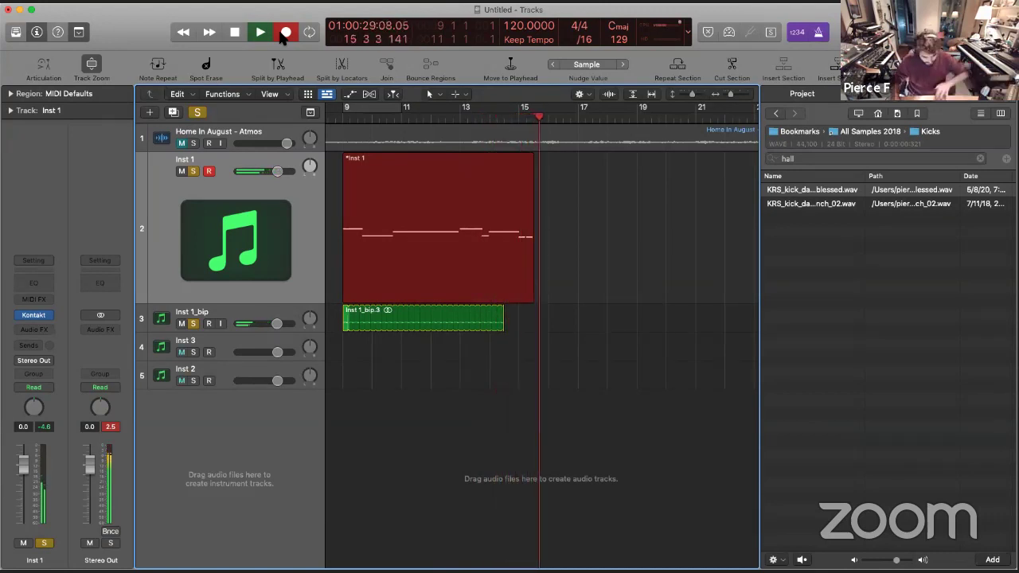
left_click(286, 35)
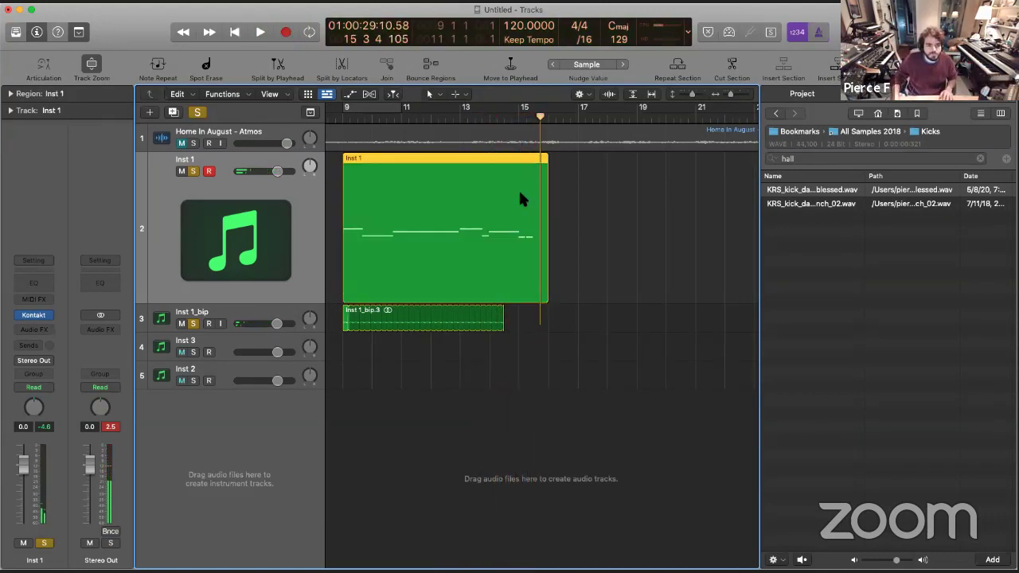
Open the recorded Inst 1 region for note editing and extend the Inst 1_bip region's end to bar 19
double_click(525, 165)
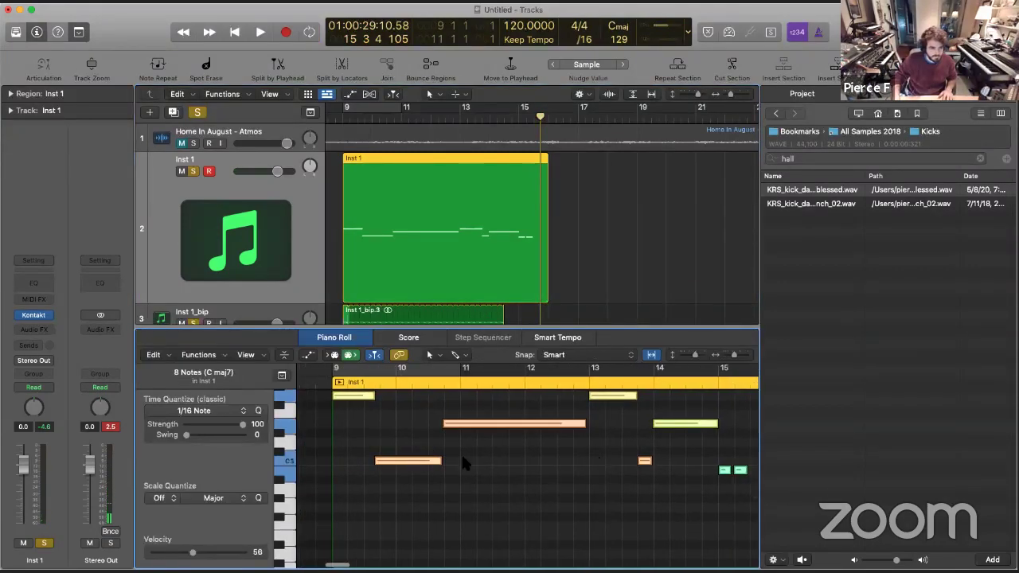
left_click(506, 470)
scroll(606, 450, "right", 5)
scroll(605, 450, "up", 2)
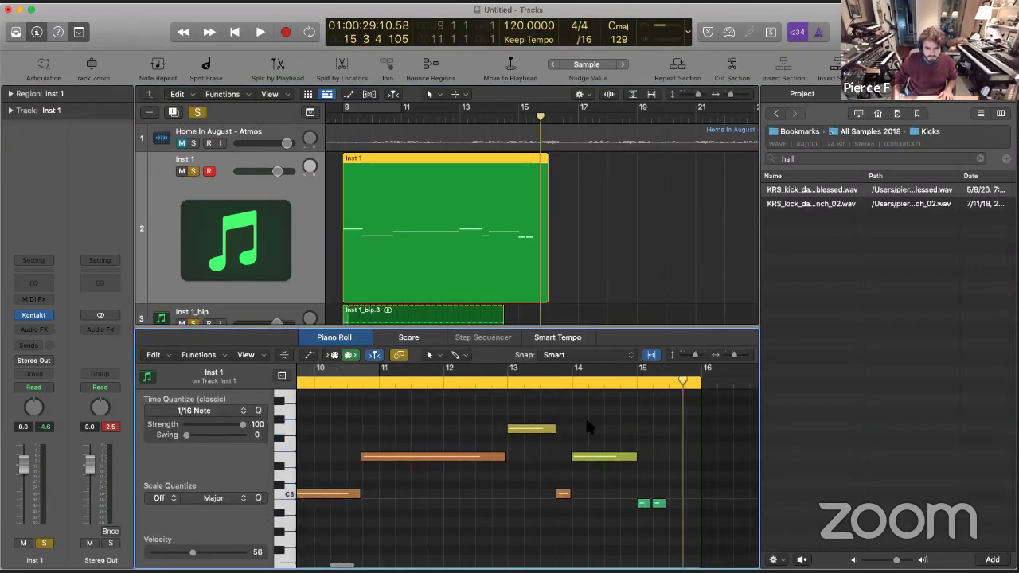
left_click_drag(506, 315, 643, 315)
left_click(478, 178)
Lower the melody's second-to-last note at bar 15 to A2 and move the last note to G2 at bar 16
left_click(595, 425)
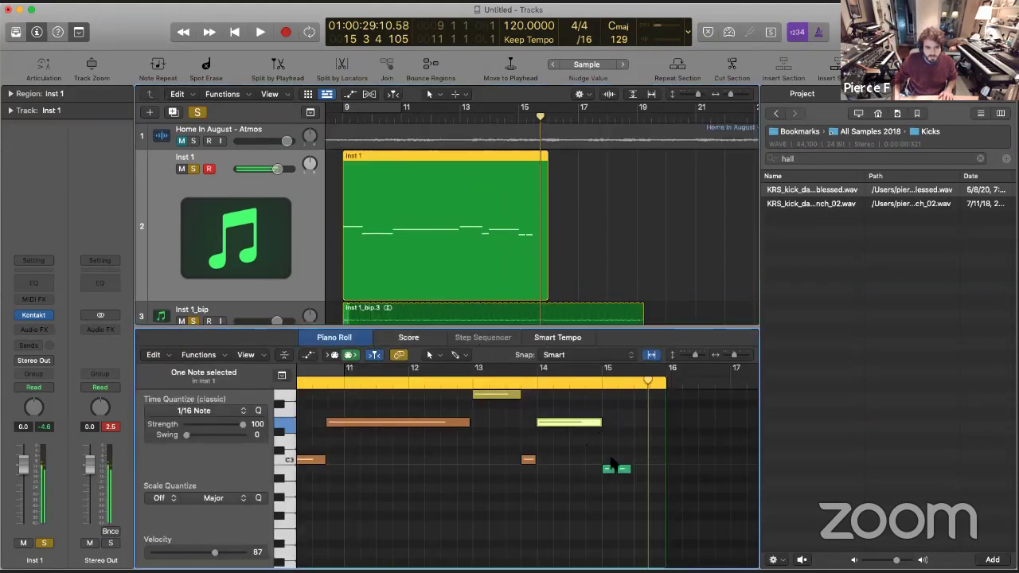
left_click_drag(607, 468, 604, 479)
scroll(605, 480, "left", 3)
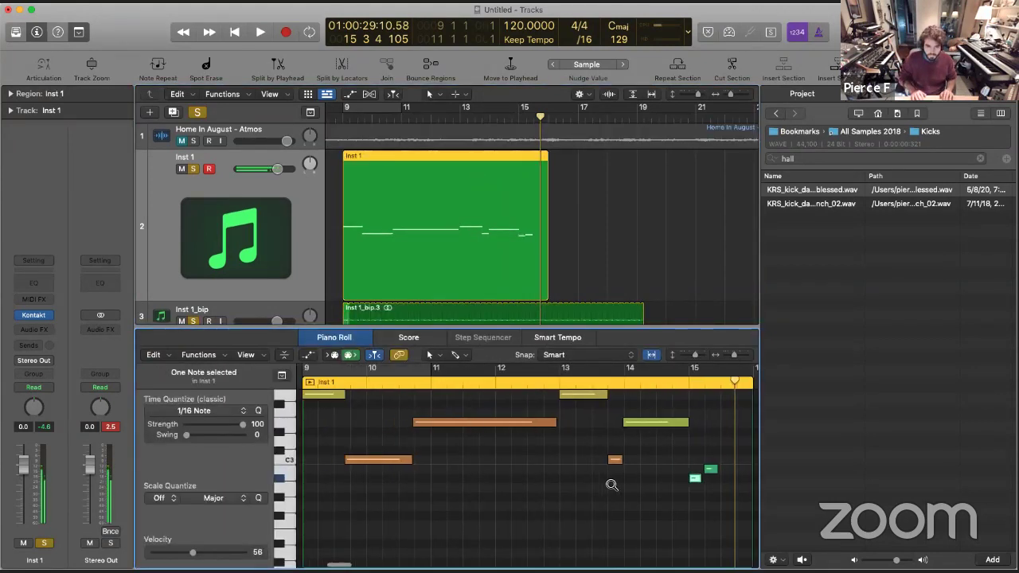
left_click(710, 469)
scroll(674, 468, "right", 4)
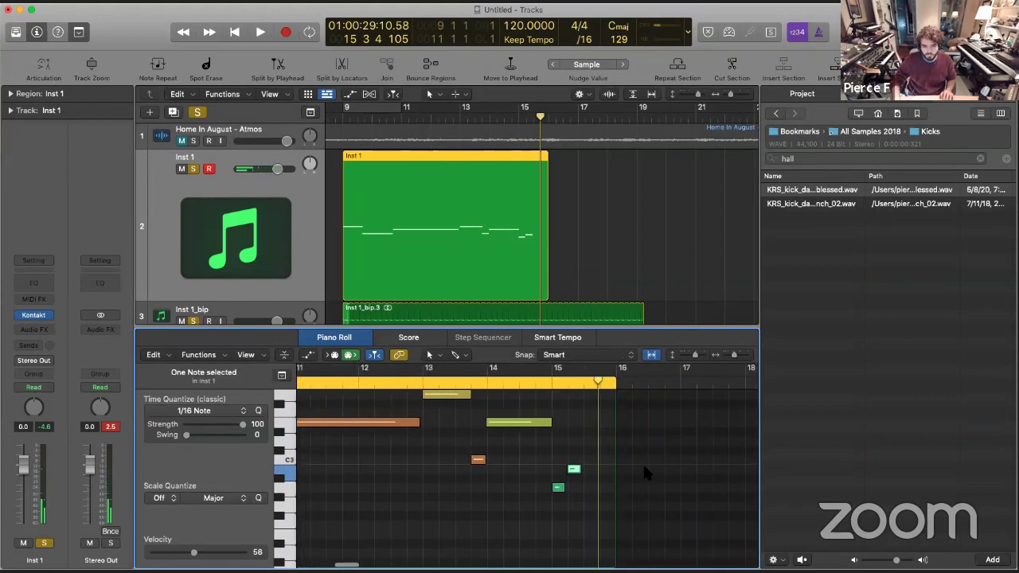
left_click_drag(617, 426, 710, 453)
left_click_drag(626, 469, 663, 506)
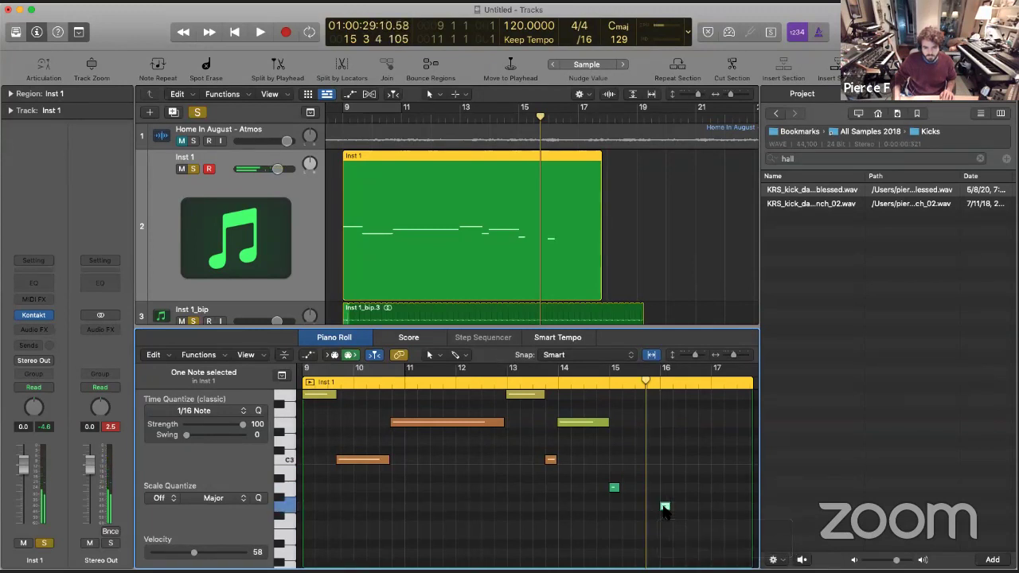
Lengthen the notes at bars 15 and 16 to almost a full bar each and play back the ending
scroll(667, 495, "up", 3)
scroll(669, 495, "down", 4)
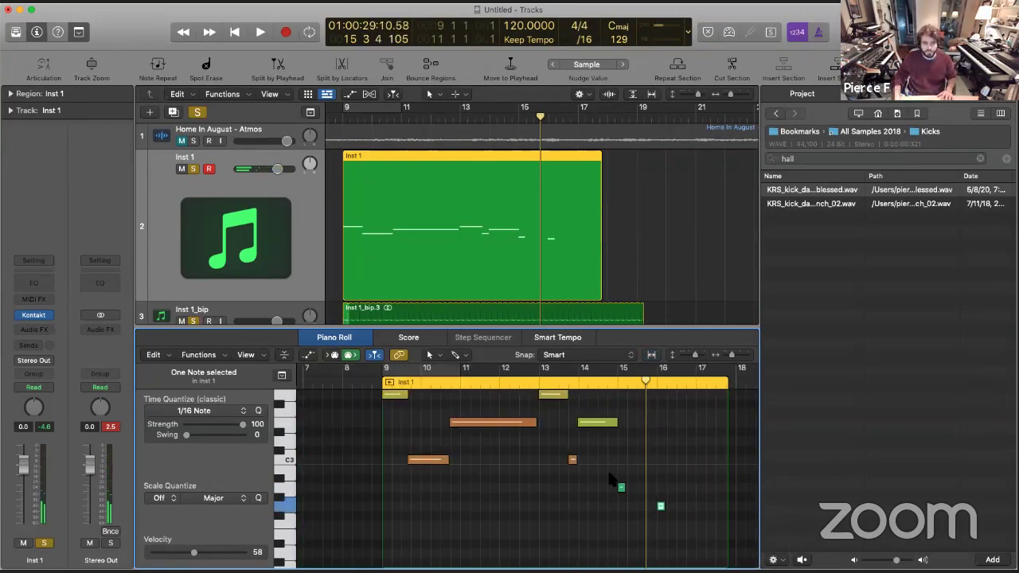
left_click_drag(625, 489, 653, 489)
key("space")
left_click(703, 467)
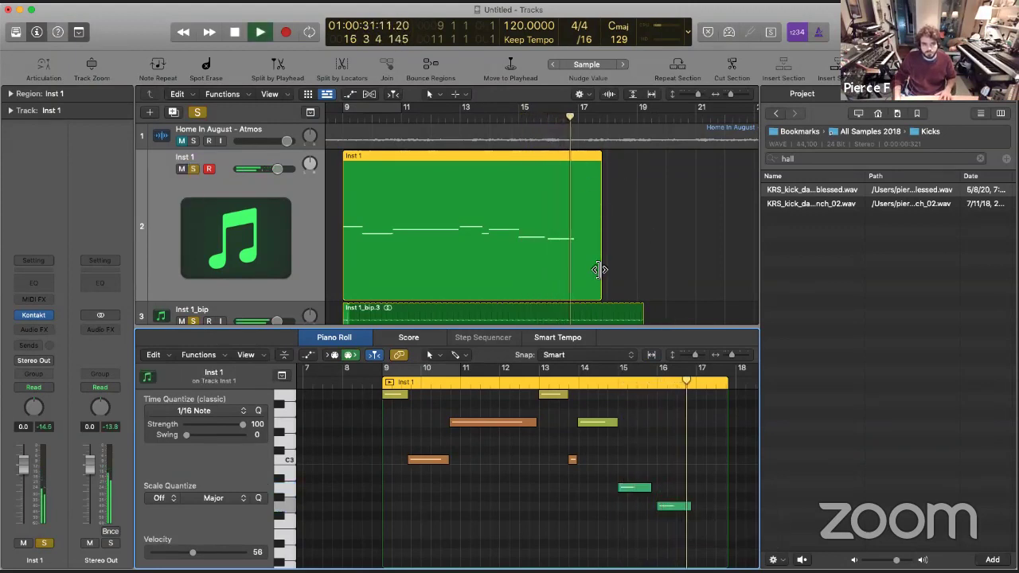
key("space")
Shorten the Inst 1 region to end at bar 17, splitting off and deleting the excess at its end
left_click_drag(600, 263, 579, 269)
key("t")
key("i")
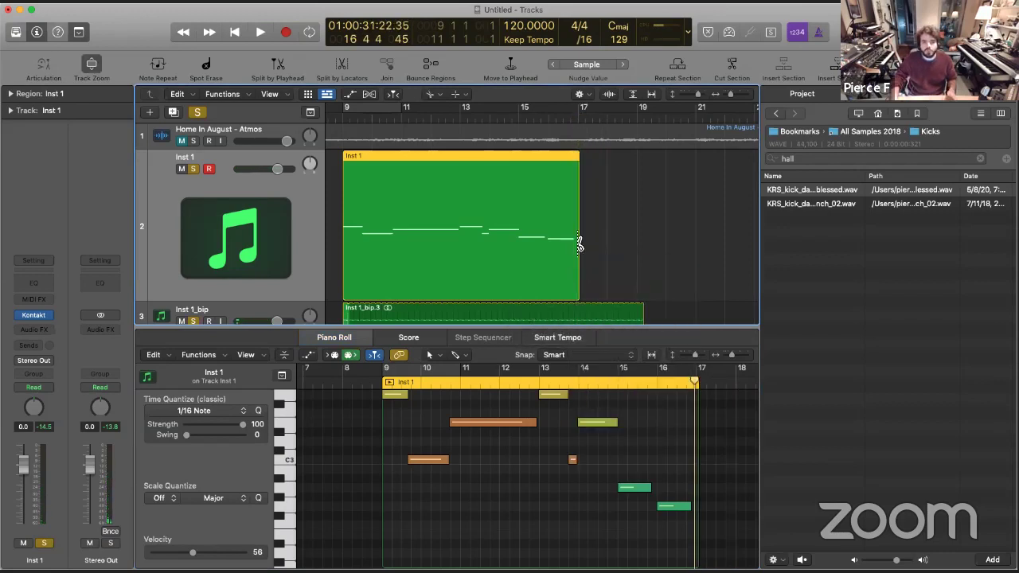
left_click(579, 244)
key("Delete")
key("t")
key("t")
Set the cycle range from bar 9 to bar 17 and play the loop
left_click(390, 108)
left_click_drag(404, 114, 580, 161)
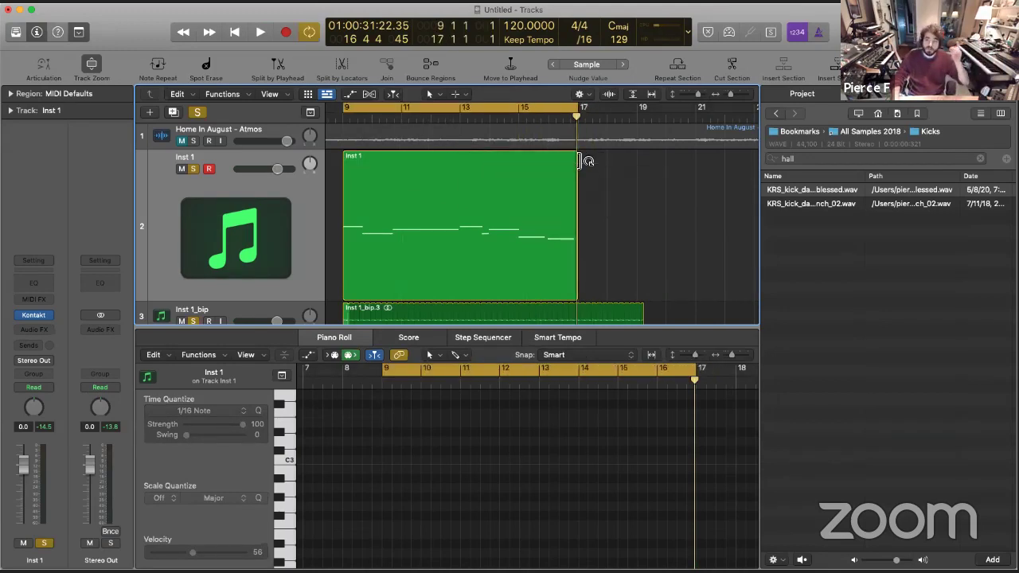
scroll(632, 212, "left", 3)
key("space")
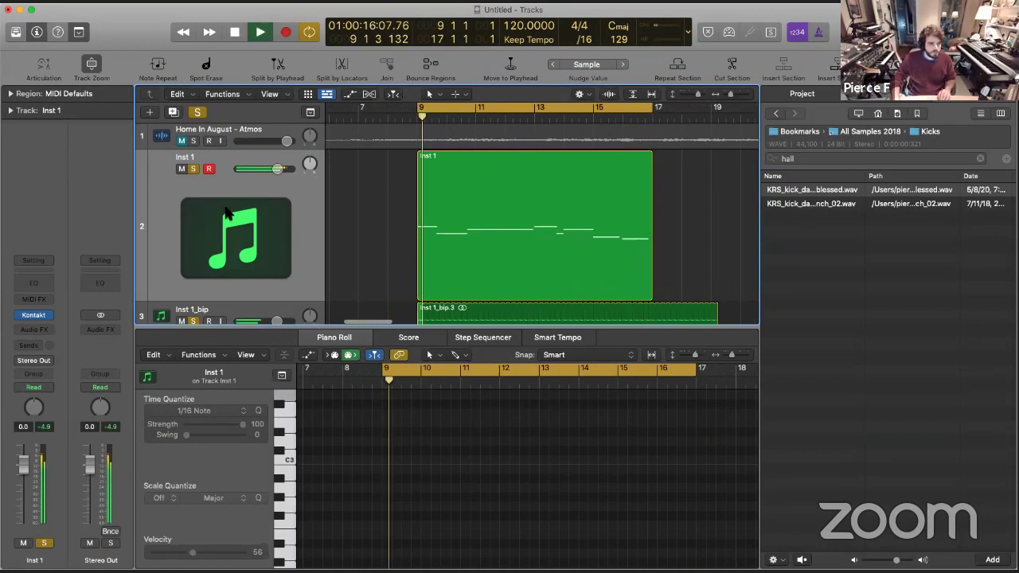
Examine the note timing at the start of the Inst 1 region in the Piano Roll during playback
left_click(210, 215)
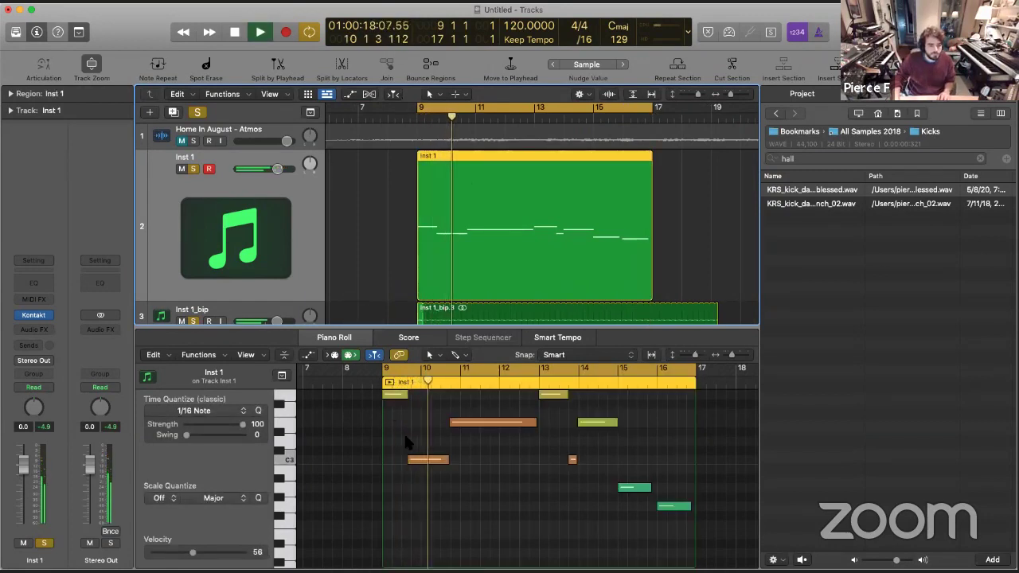
scroll(411, 450, "up", 2)
scroll(411, 440, "left", 3)
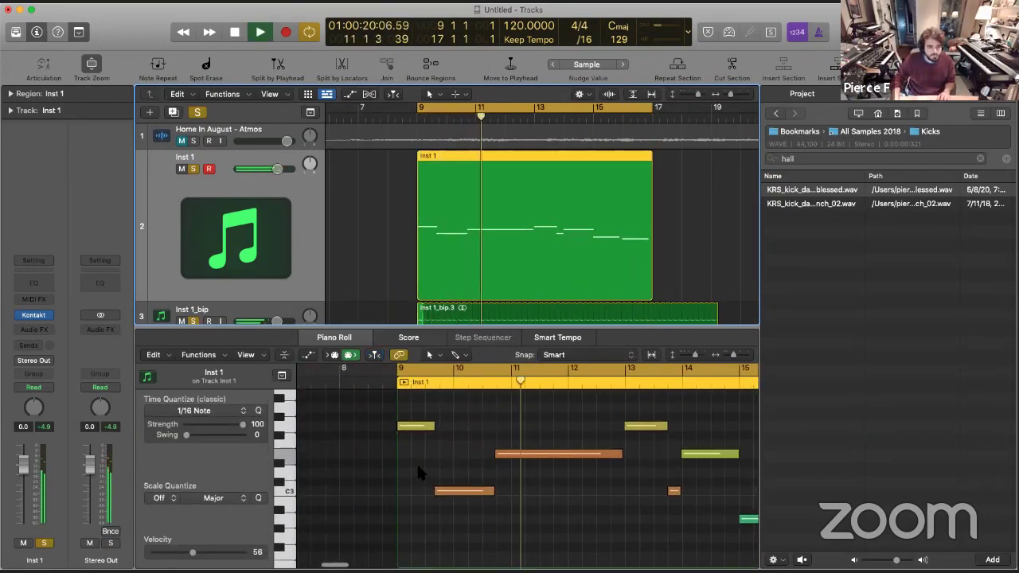
scroll(419, 472, "up", 6)
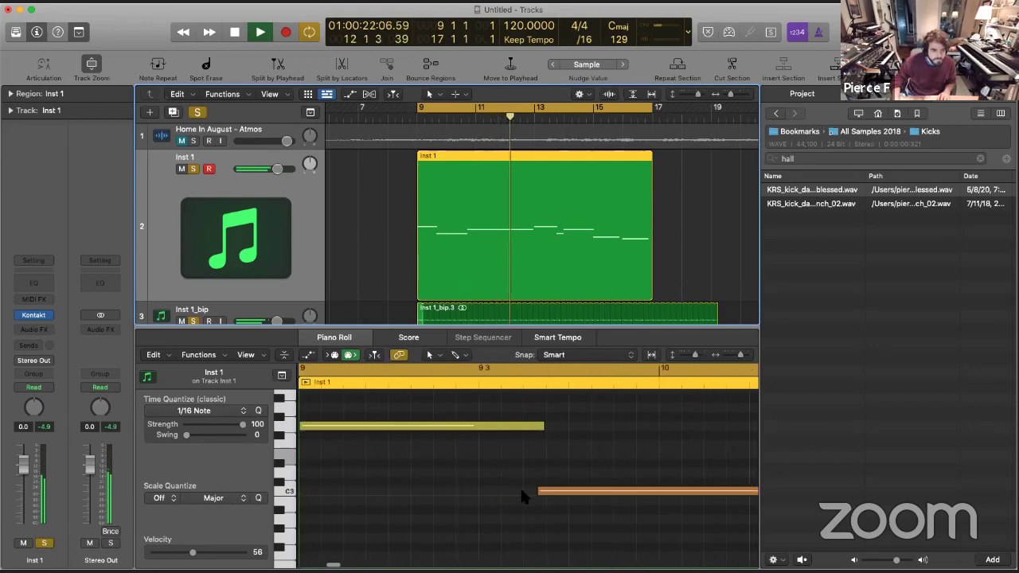
scroll(471, 432, "down", 5)
key("e")
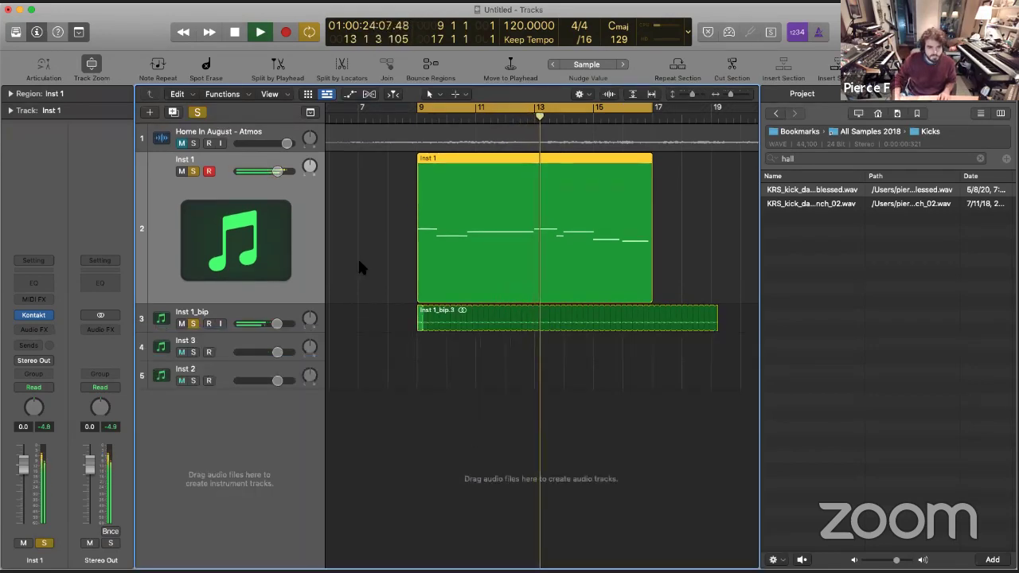
Create a new track with duplicate settings below Inst 1 and play the loop to try out a second part
key("super+d")
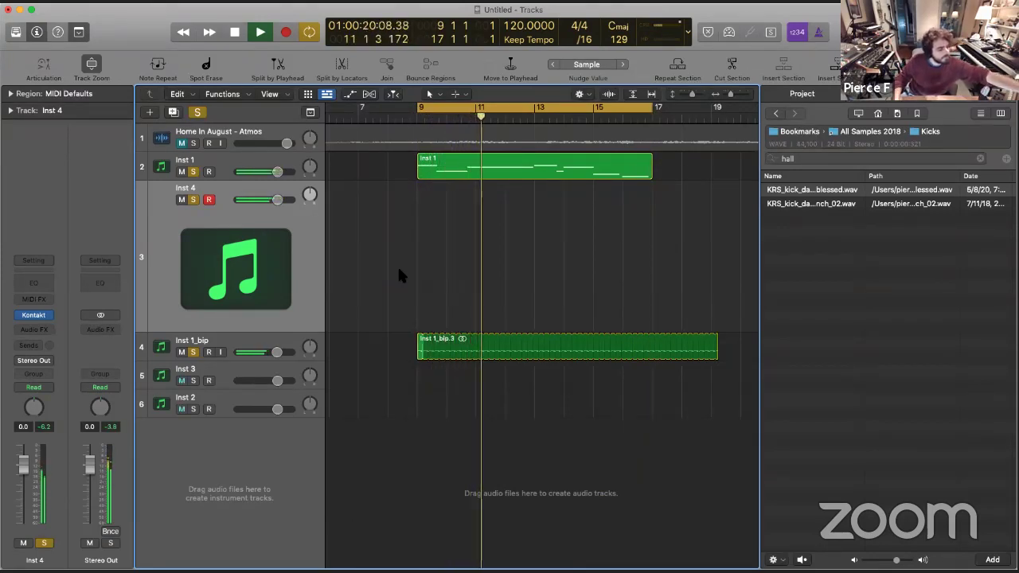
key("space")
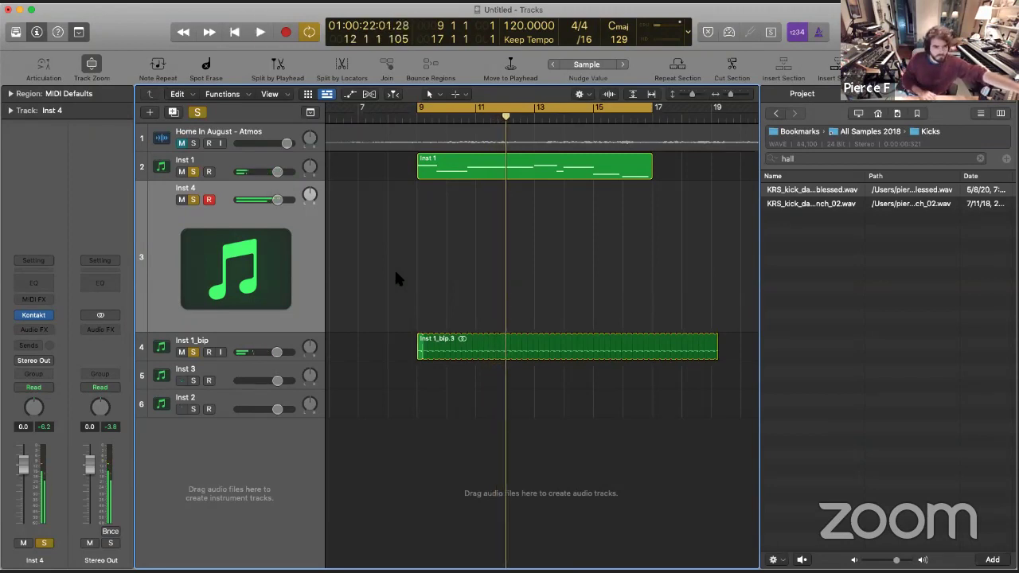
key("space")
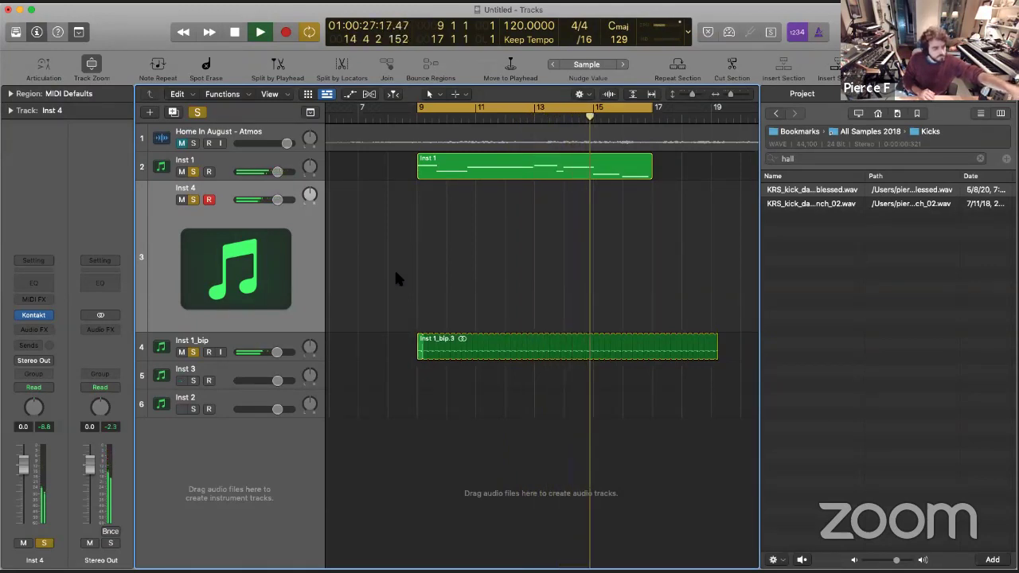
key("space")
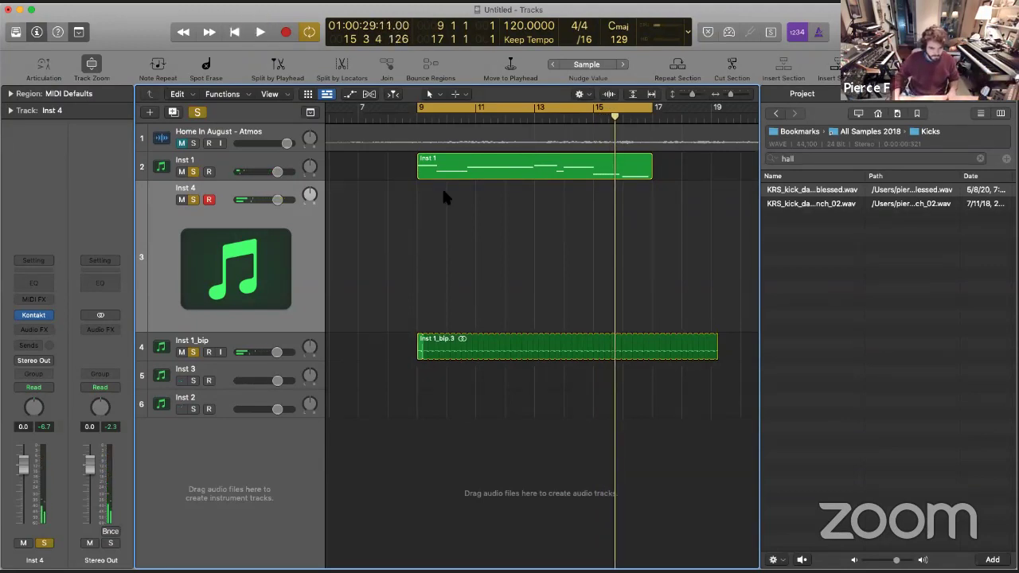
left_click_drag(462, 169, 459, 223)
double_click(441, 288)
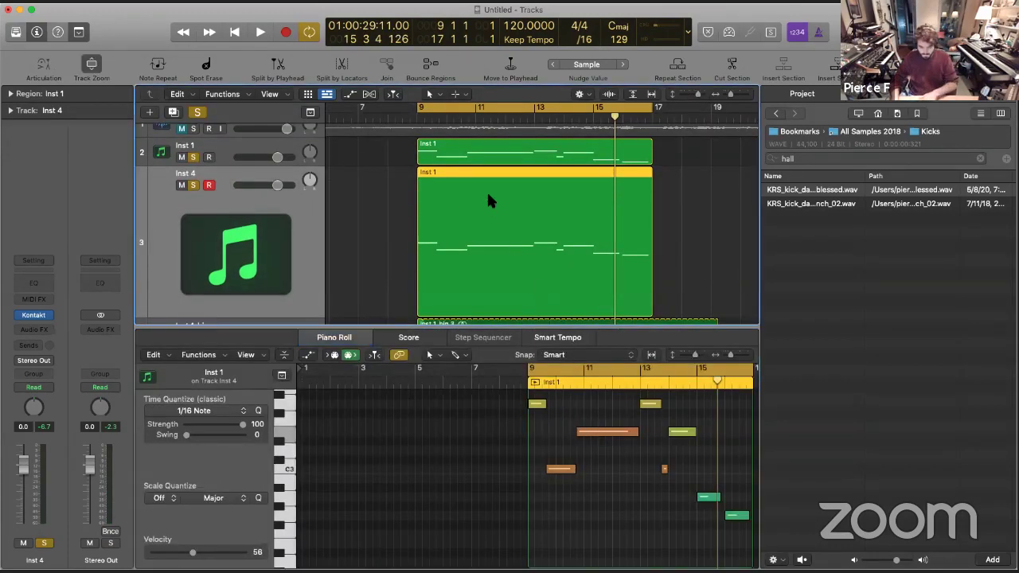
key("BackSpace")
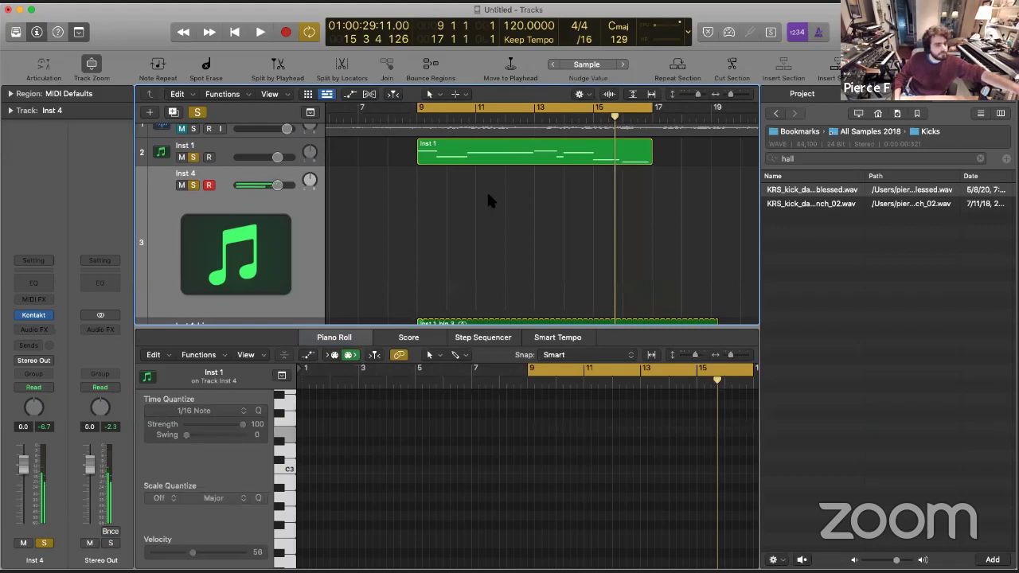
Record a low accompanying part on the Inst 4 track over the cycle range from bar 9 to 17
left_click(286, 32)
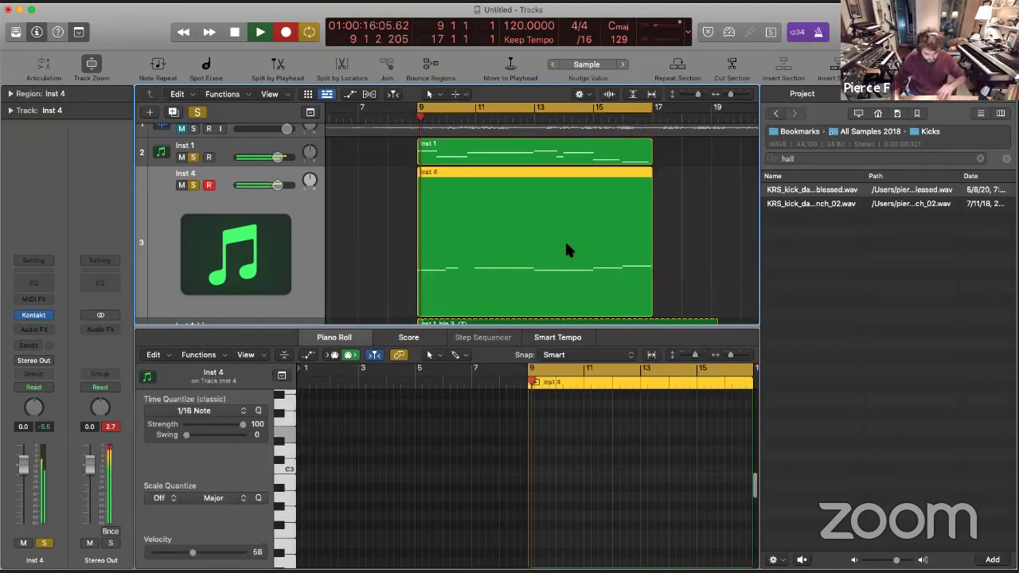
key("space")
key("e")
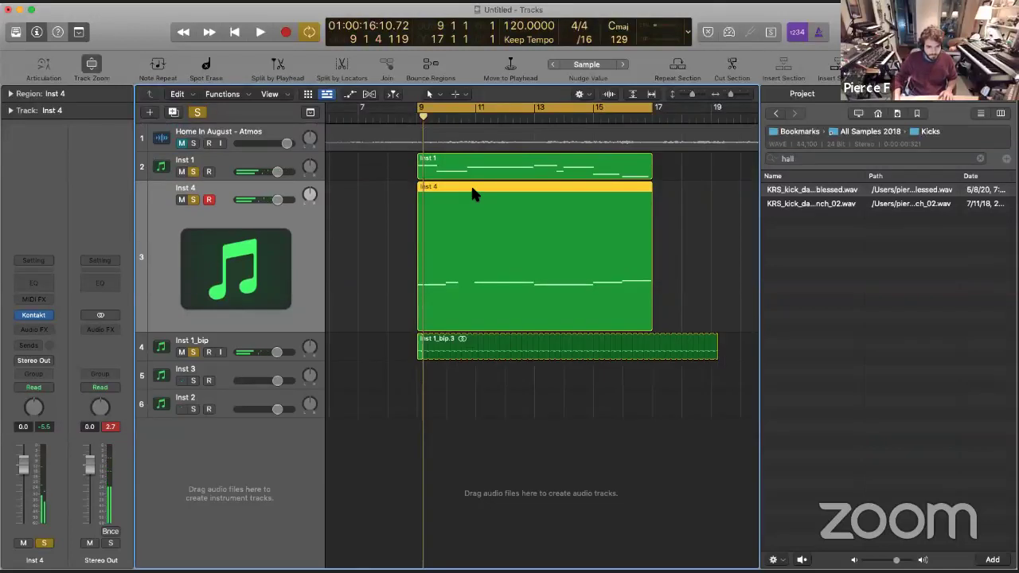
Open the Inst 4 region in the Piano Roll and lengthen its first note to reach bar 11
double_click(473, 194)
left_click_drag(565, 435, 584, 494)
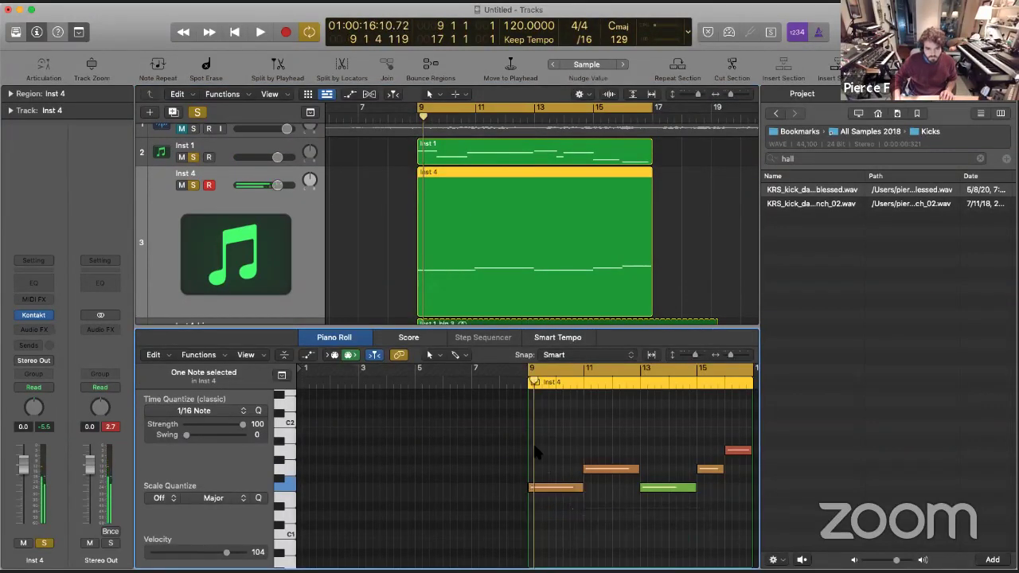
left_click(532, 441)
scroll(532, 441, "left", 3)
scroll(532, 441, "left", 3)
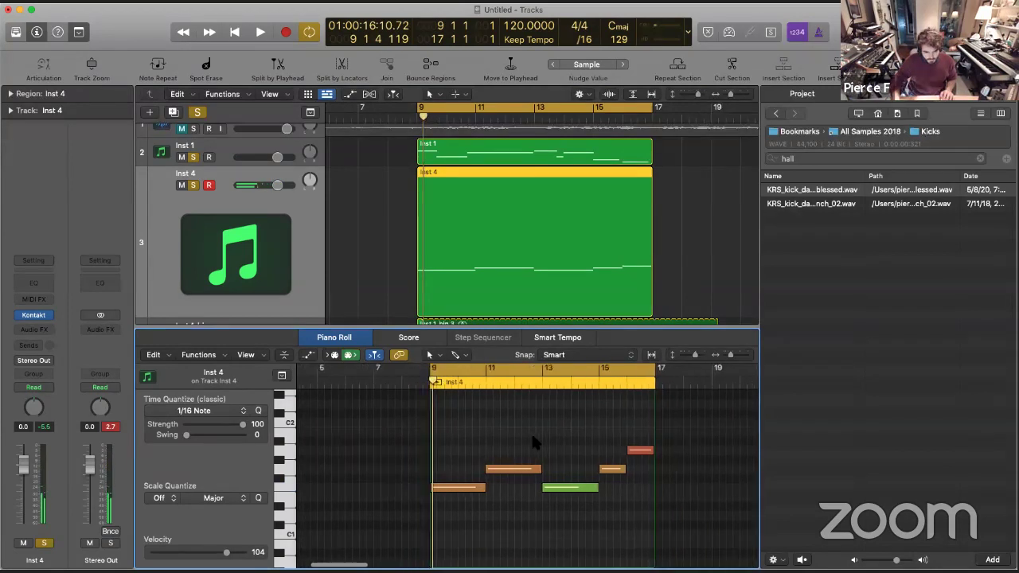
Transpose all notes of the Inst 1 region up one octave and play the loop
left_click(559, 147)
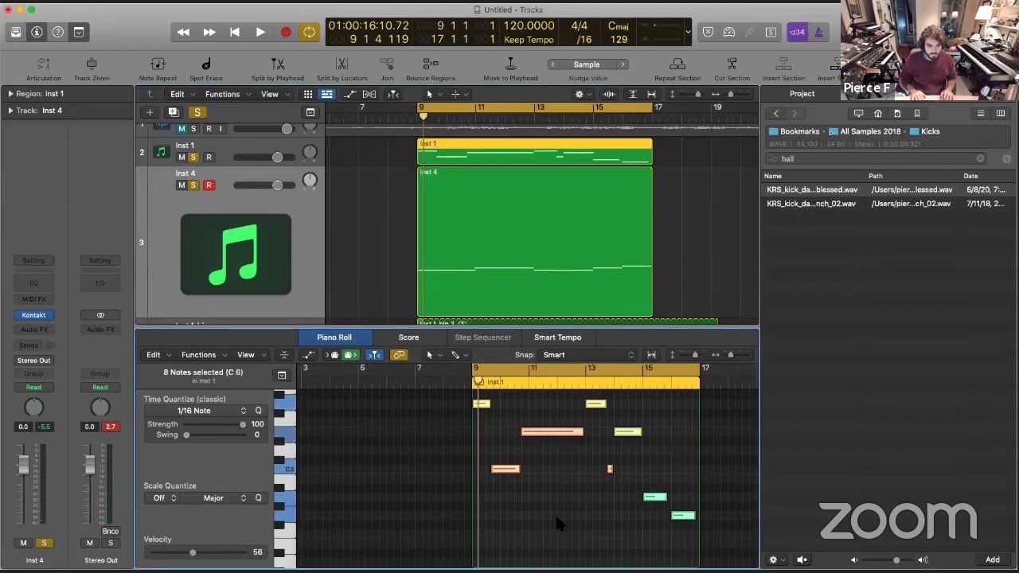
key("alt+shift+Up")
key("space")
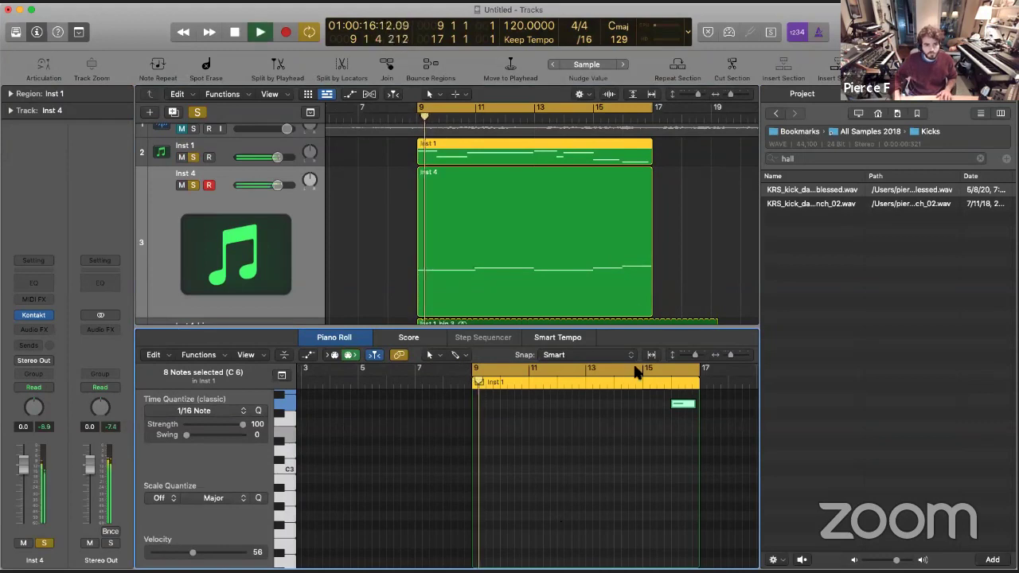
scroll(596, 479, "up", 10)
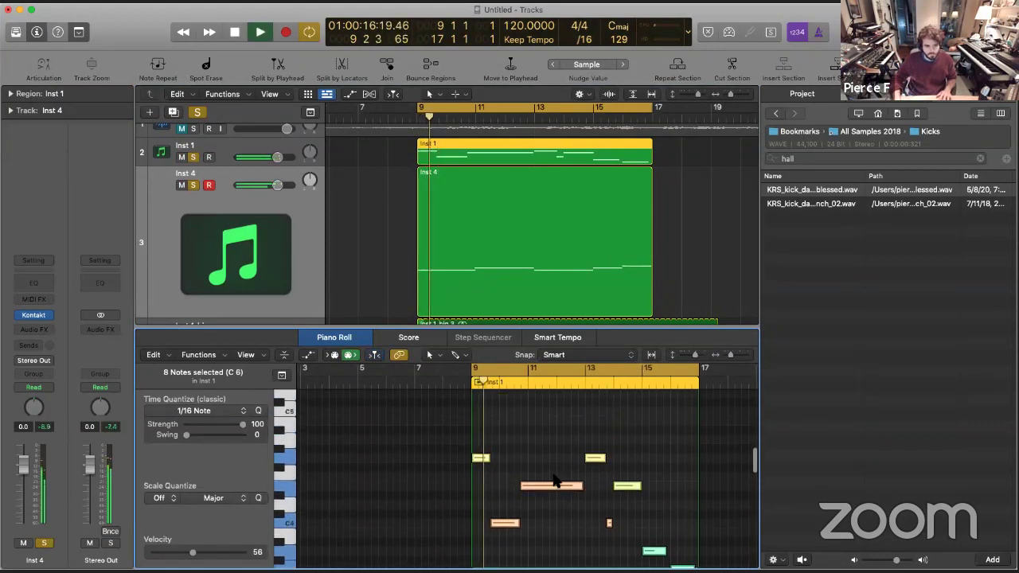
left_click(528, 440)
key("super+Right")
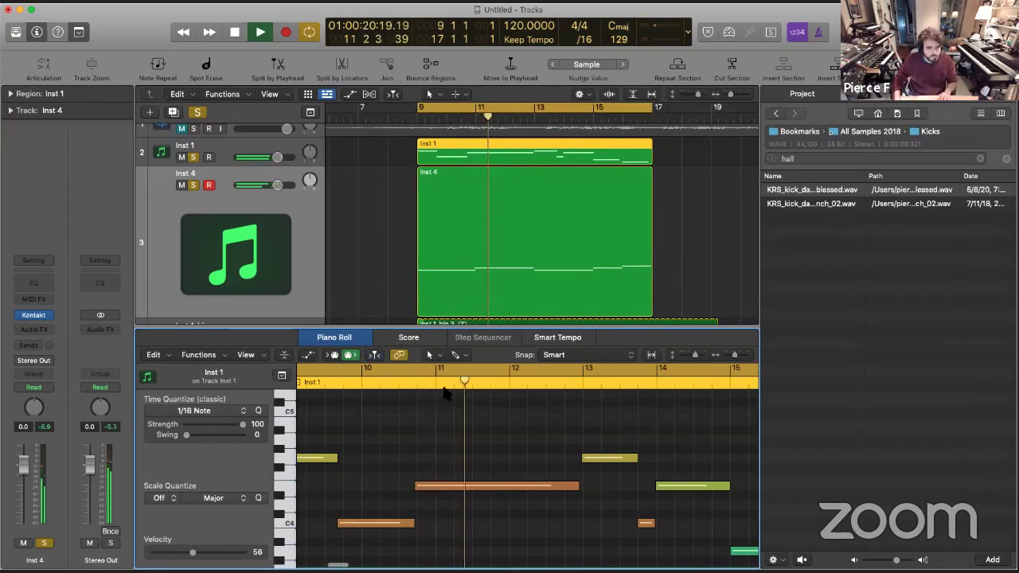
In the Inst 4 region, duplicate the note starting at bar 11 and transpose the copy up to D2
scroll(509, 230, "down", 1)
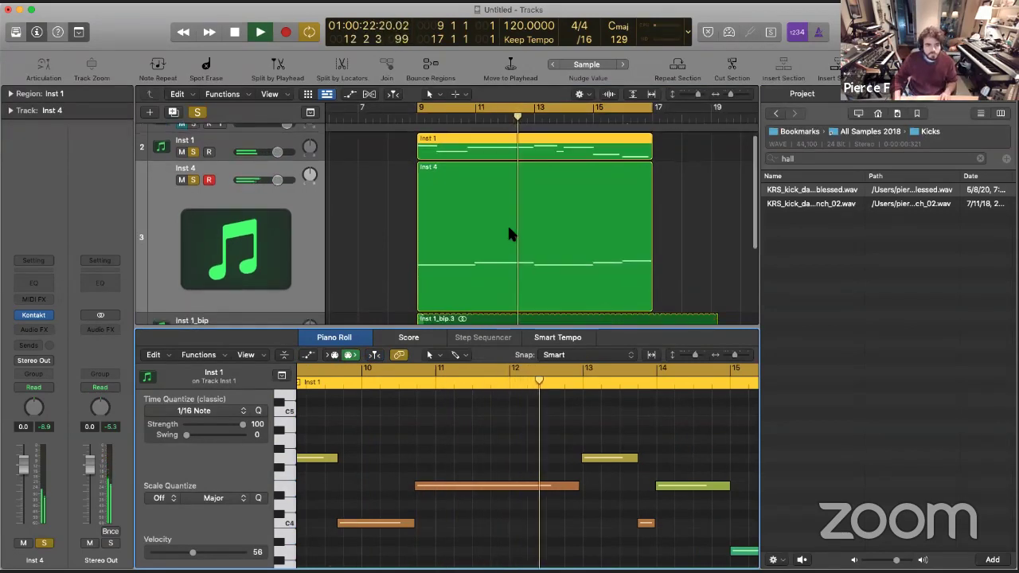
left_click(510, 256)
left_click_drag(496, 452, 501, 411)
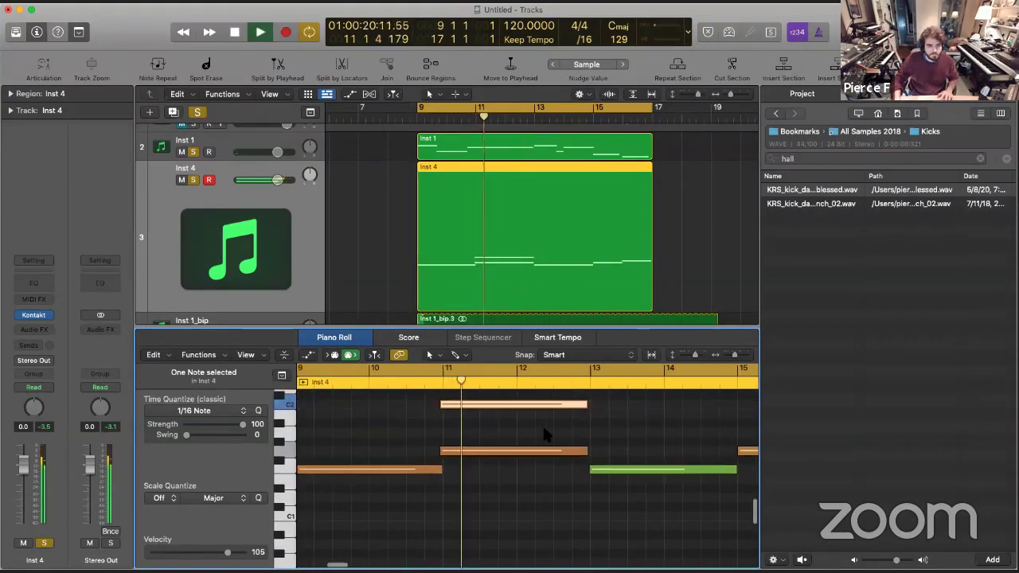
scroll(542, 423, "up", 3)
key("space")
key("alt+Up")
key("alt+Up")
key("alt+Up")
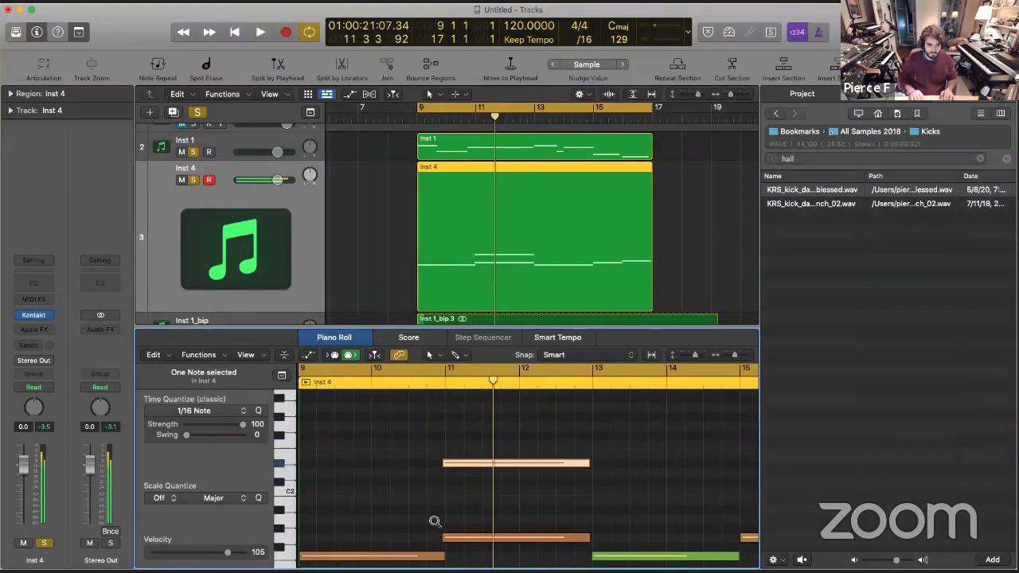
key("alt+Down")
scroll(427, 511, "left", 3)
left_click(426, 533)
scroll(425, 535, "down", 2)
left_click(521, 433)
key("space")
Duplicate the Inst 4 note starting at bar 9 up to C2 and play the loop
left_click(410, 515)
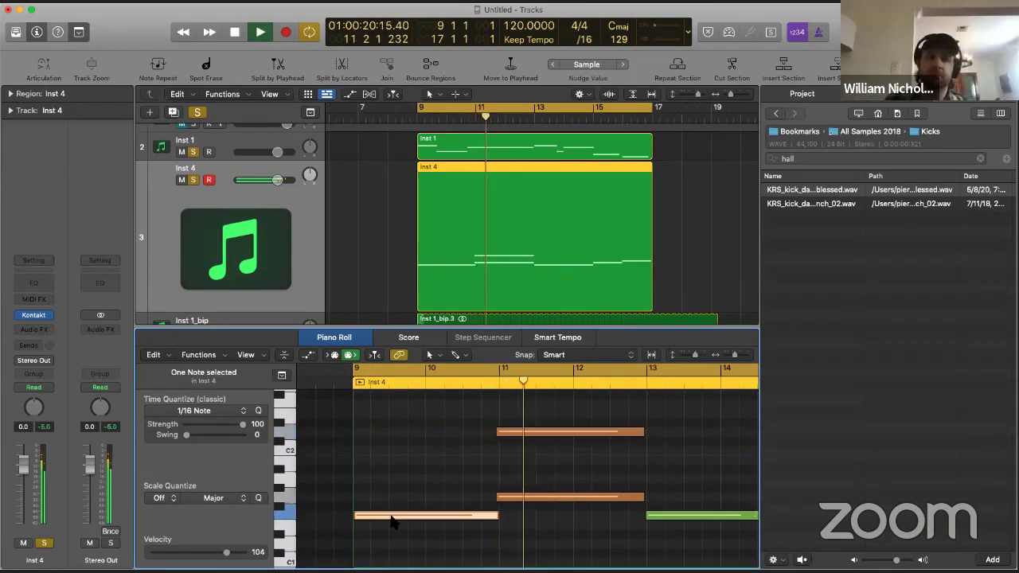
key("space")
left_click_drag(407, 517, 404, 453)
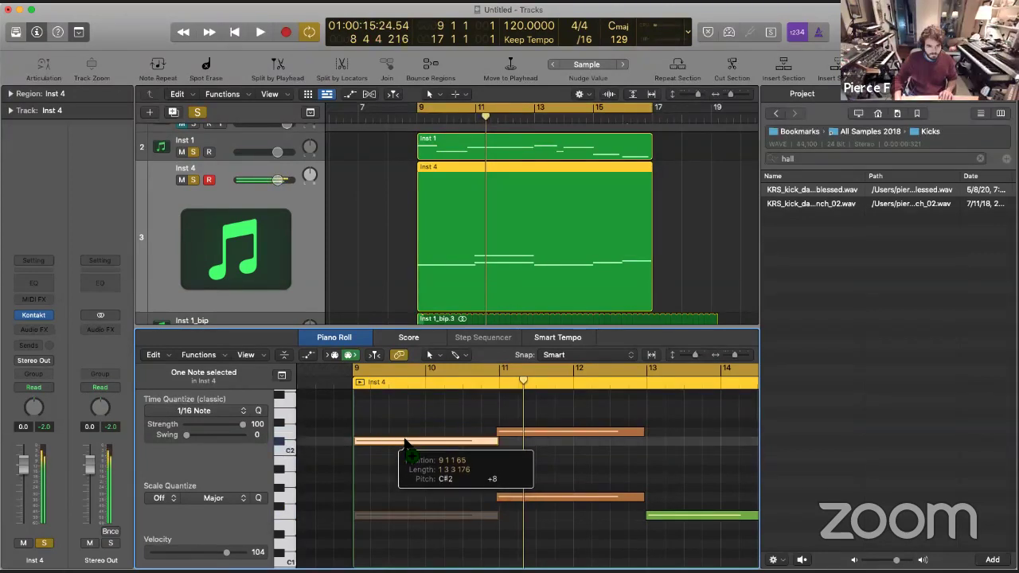
key("space")
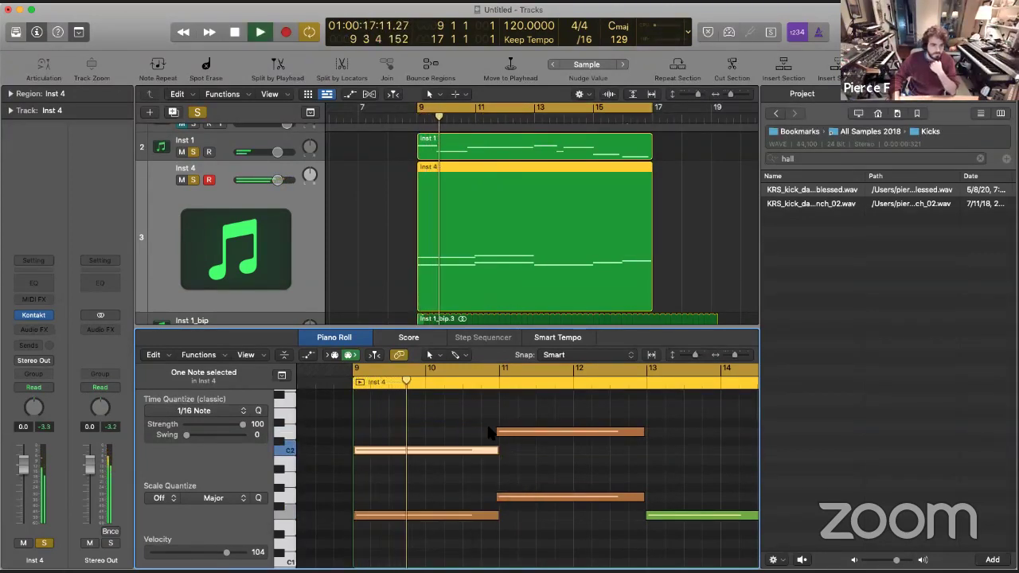
key("space")
key("space")
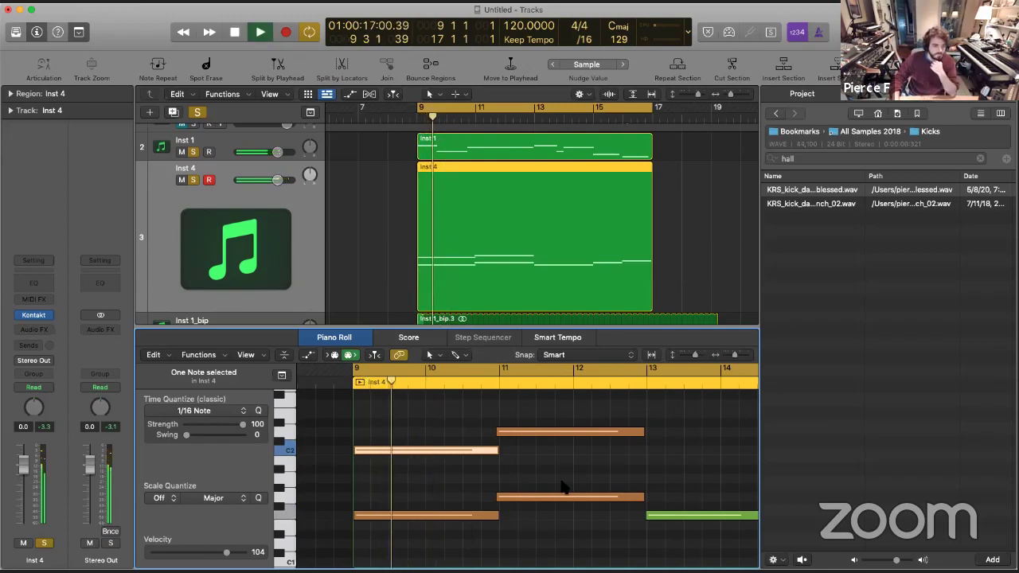
scroll(563, 487, "up", 3)
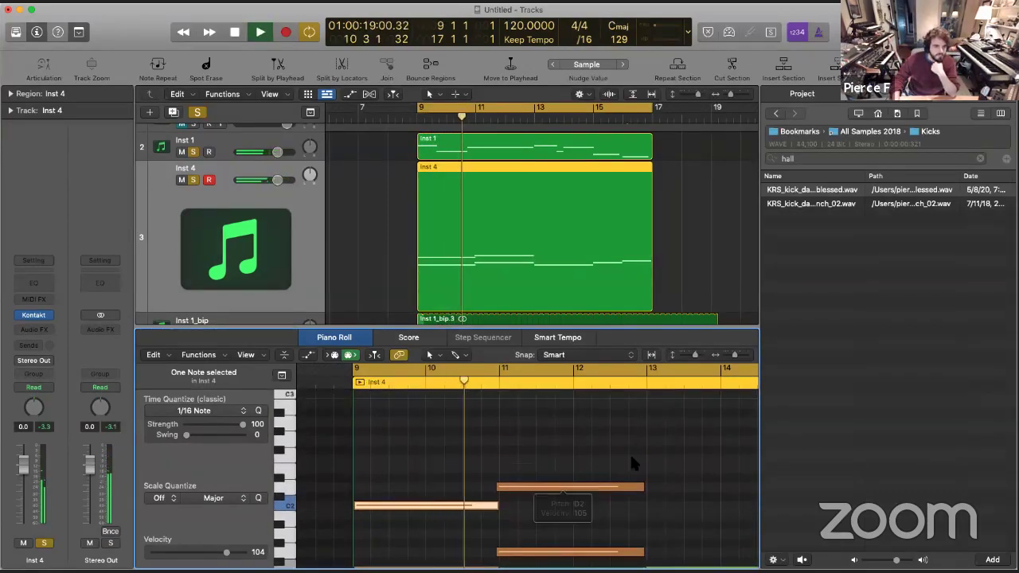
Set the Inst 1_bip track volume to about +3.7 dB and return the enlarged Inst 4 track to normal height
scroll(616, 228, "down", 3)
mouse_move(294, 271)
left_mouse_down()
mouse_move(307, 269)
mouse_move(300, 274)
left_mouse_up()
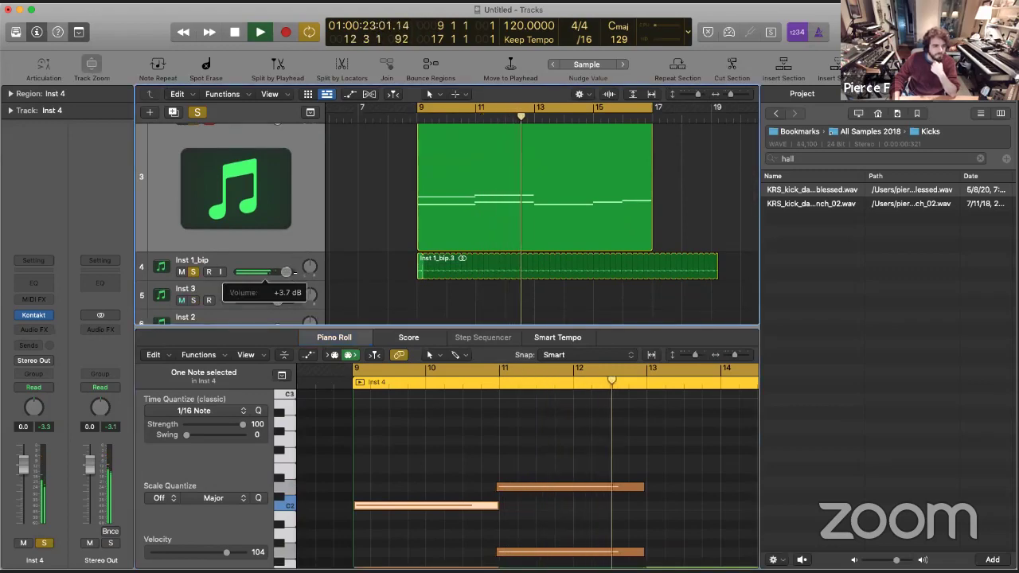
scroll(270, 254, "up", 2)
key("ctrl+z")
Select the Inst 1 track and add a send to Bus 1 on its channel strip
key("Up")
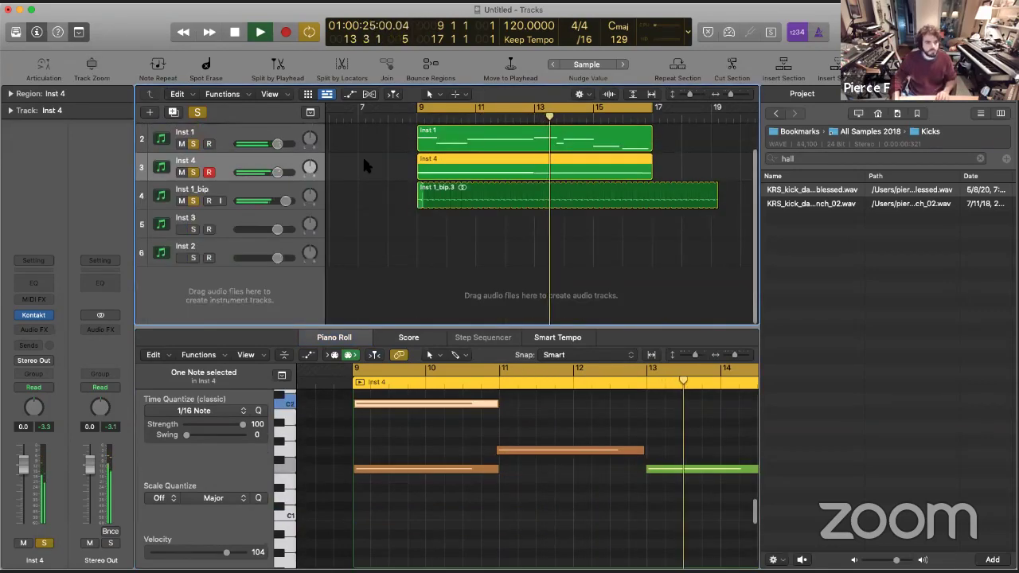
left_click(32, 342)
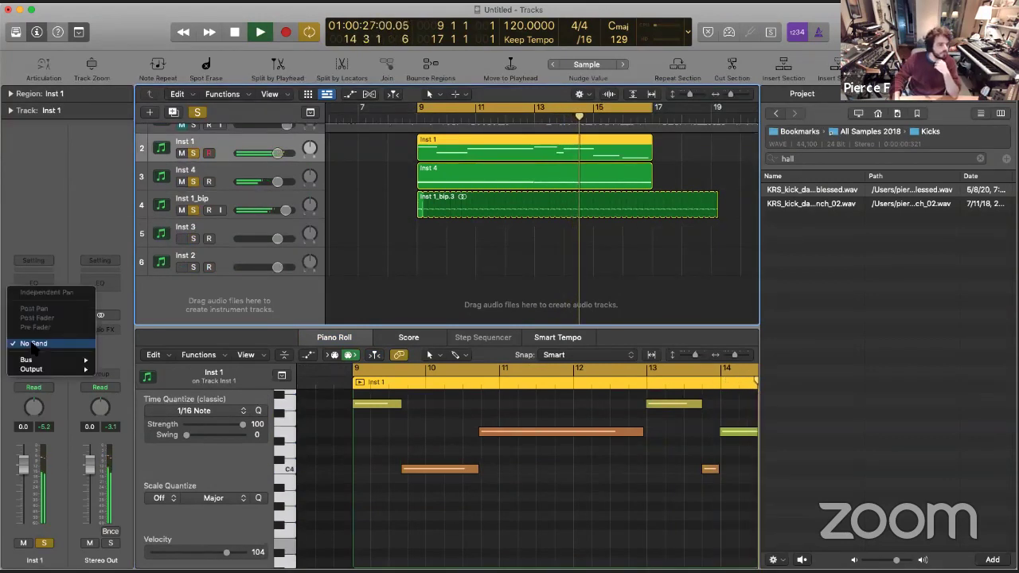
mouse_move(36, 360)
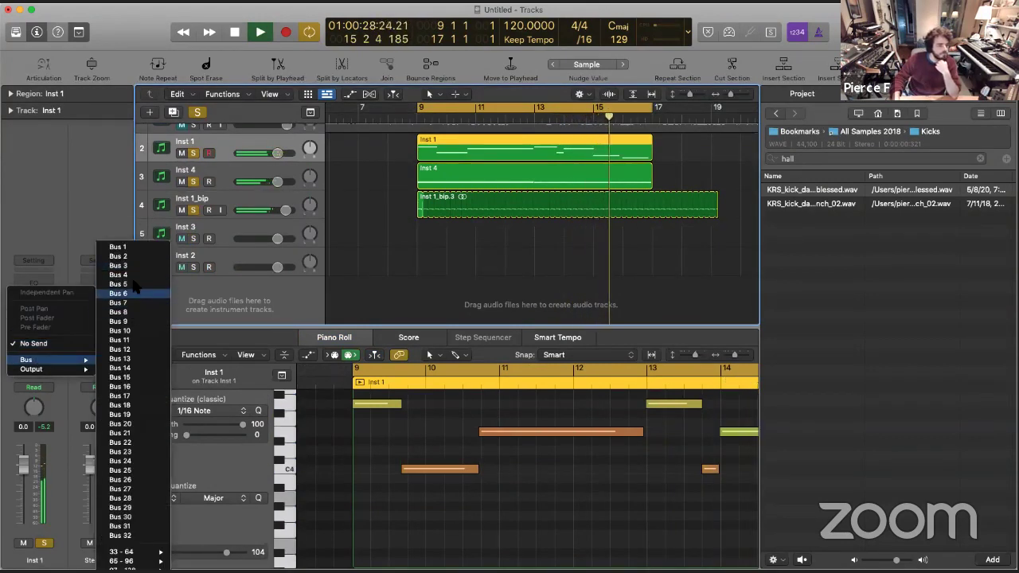
left_click(118, 247)
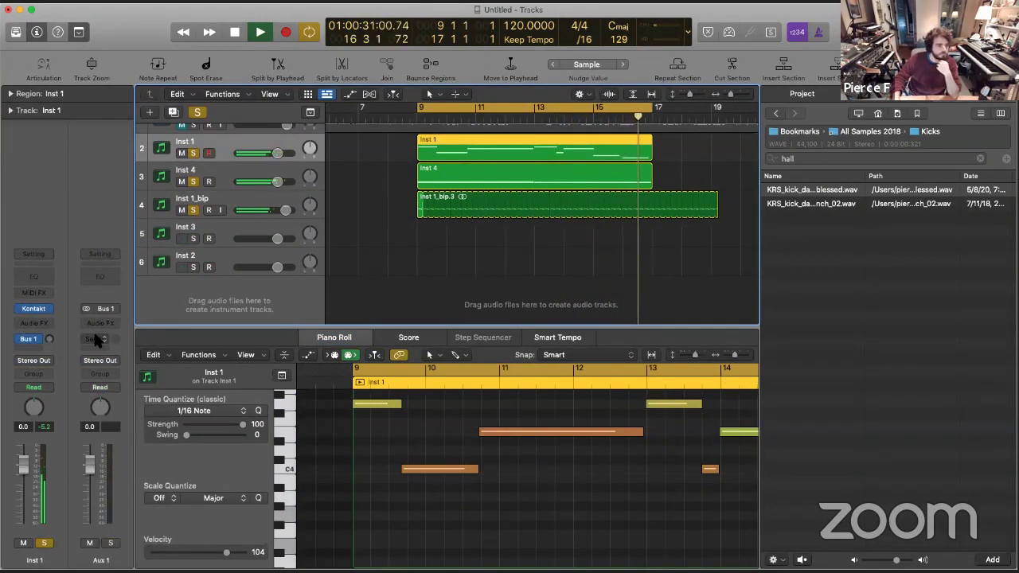
Insert the stereo ValhallaRoom reverb from Valhalla DSP as an audio effect on Aux 1
left_click(99, 323)
mouse_move(143, 554)
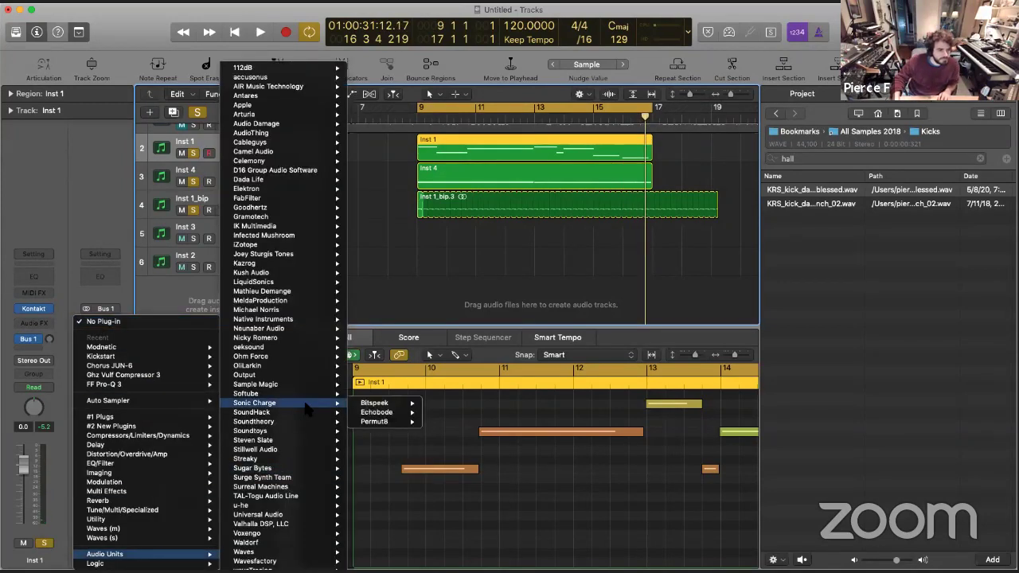
mouse_move(255, 561)
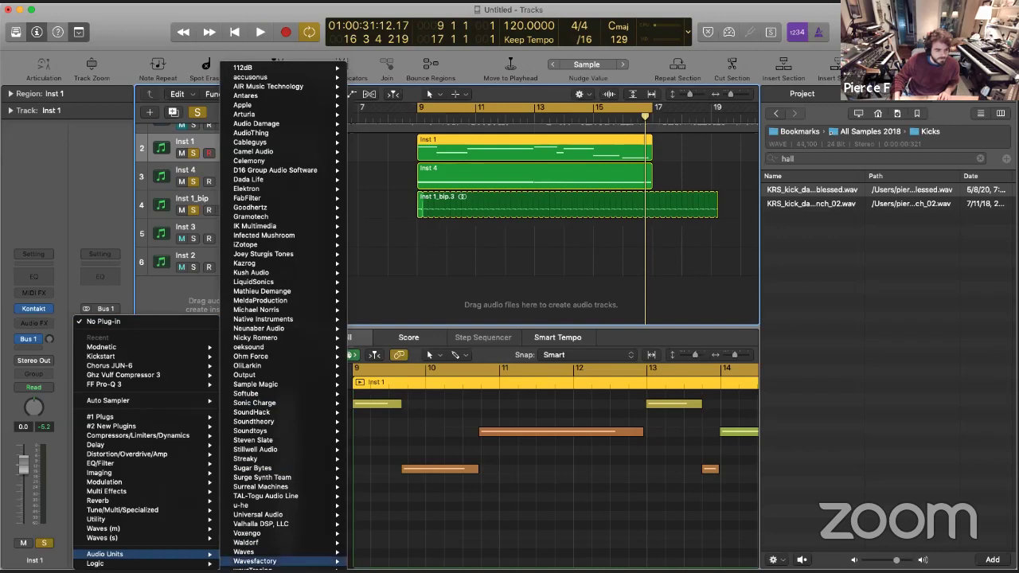
mouse_move(293, 526)
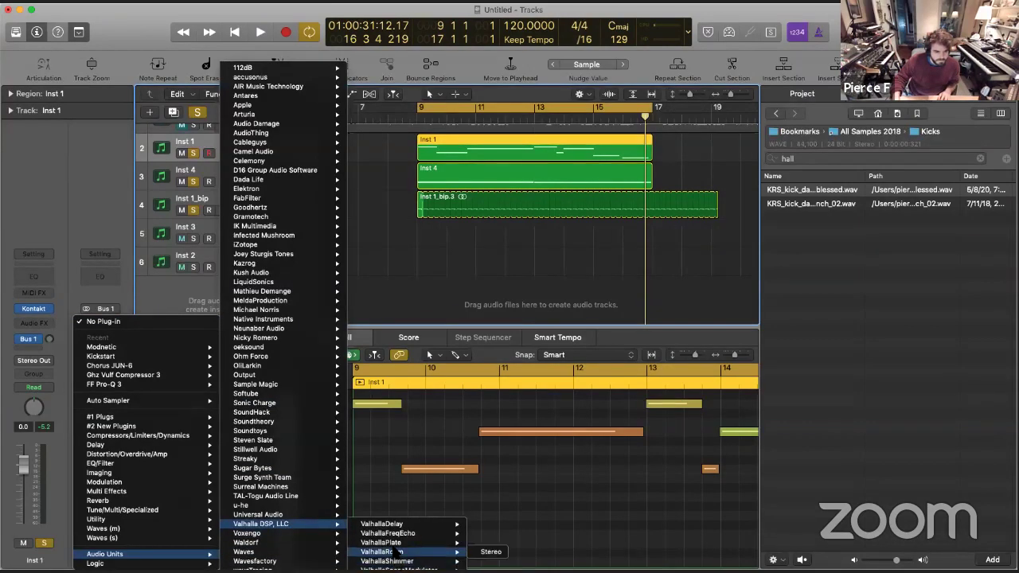
left_click(490, 551)
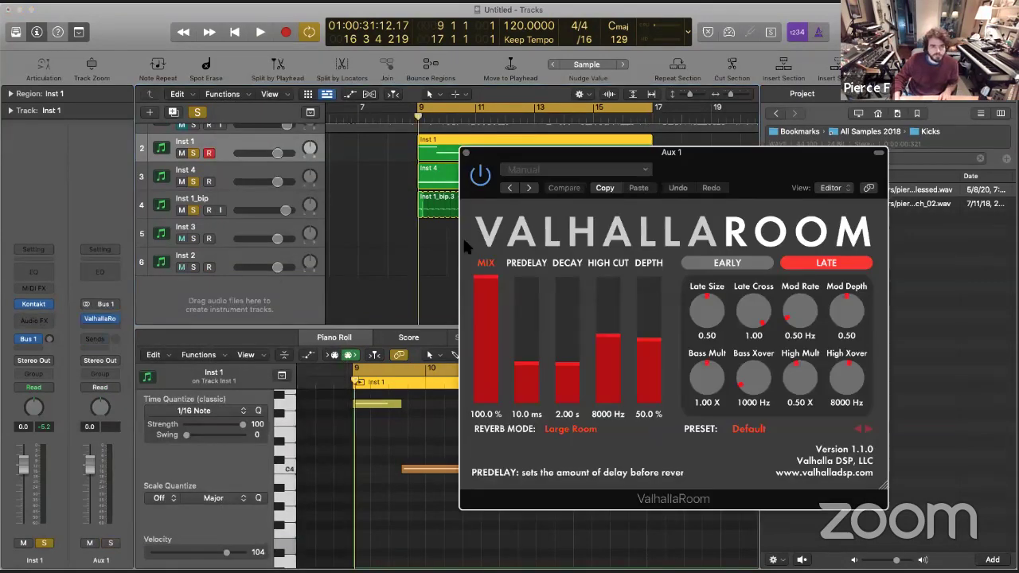
Close the reverb window and raise Inst 1's Bus 1 send to about -3.3 dB while the loop plays
left_click(466, 152)
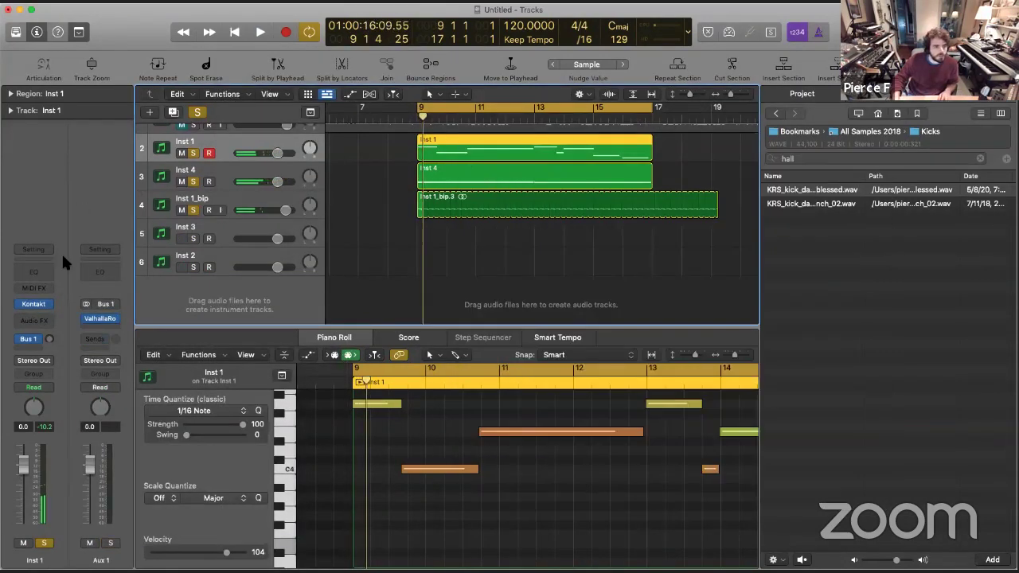
left_click_drag(56, 340, 49, 363)
key("space")
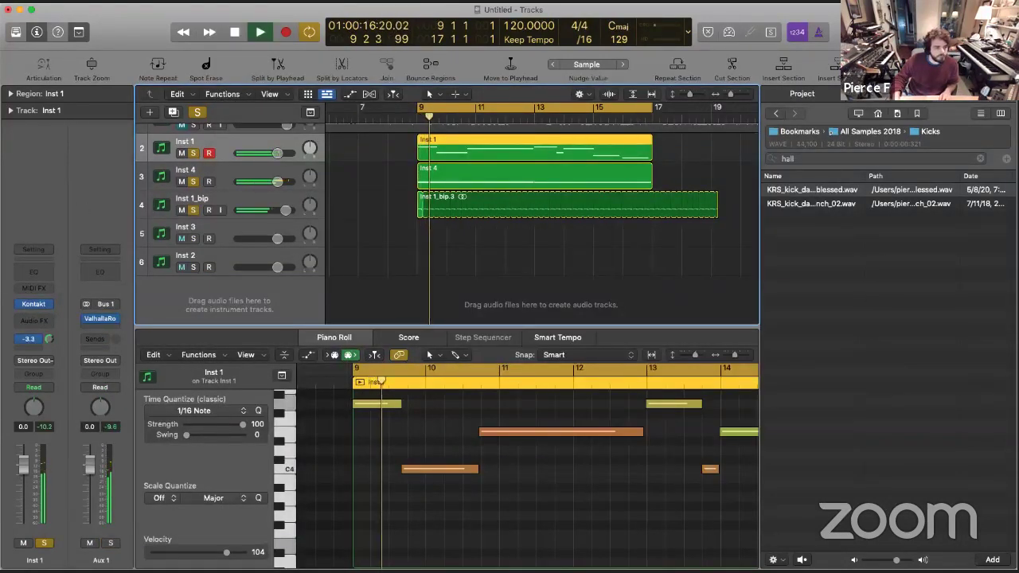
Send the Inst 4 track to Bus 1 (Aux 1) at a level of about -10.4 dB
left_click(215, 169)
left_click(32, 345)
mouse_move(44, 360)
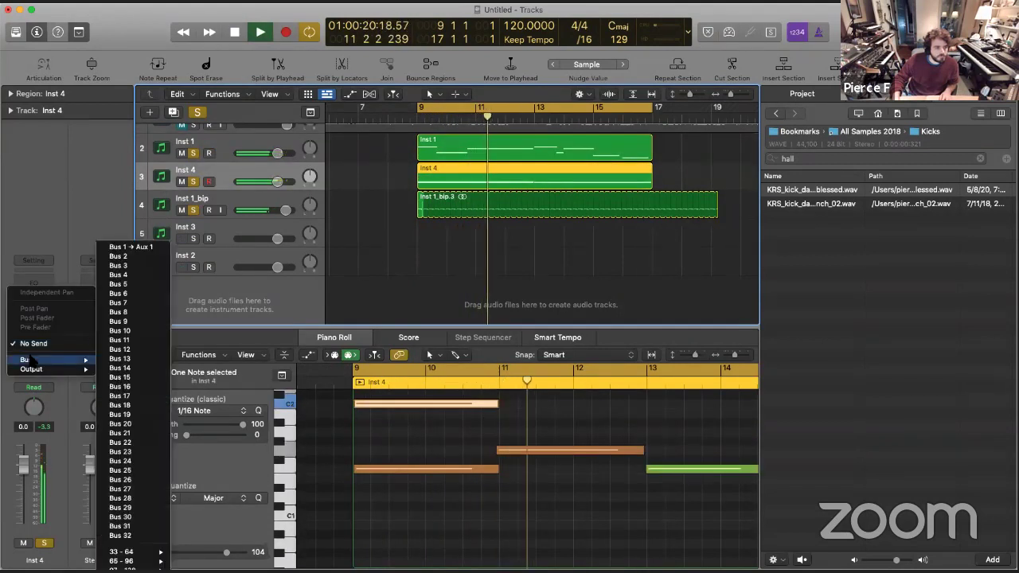
left_click(145, 247)
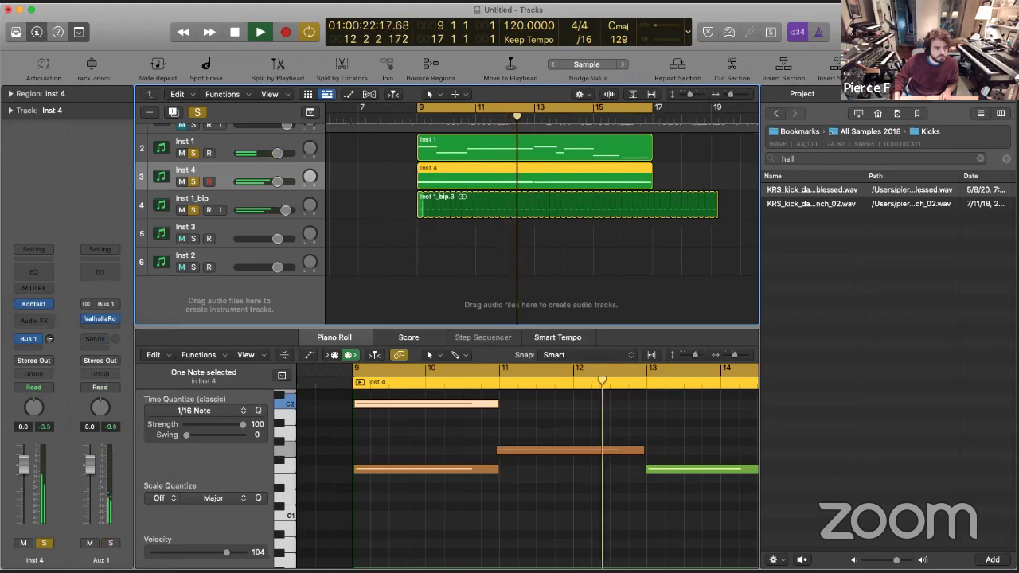
scroll(49, 339, "up", 5)
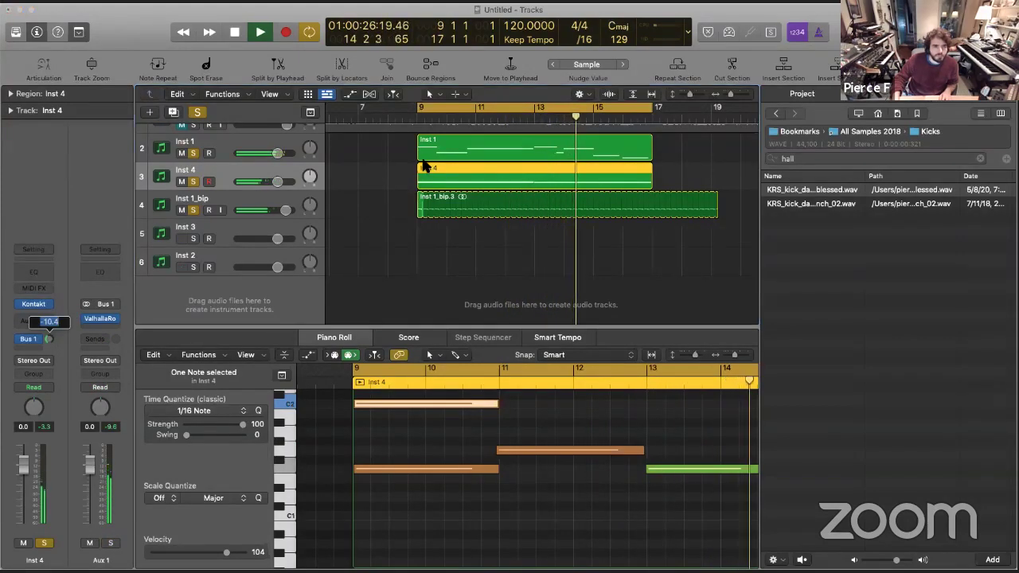
left_click(390, 165)
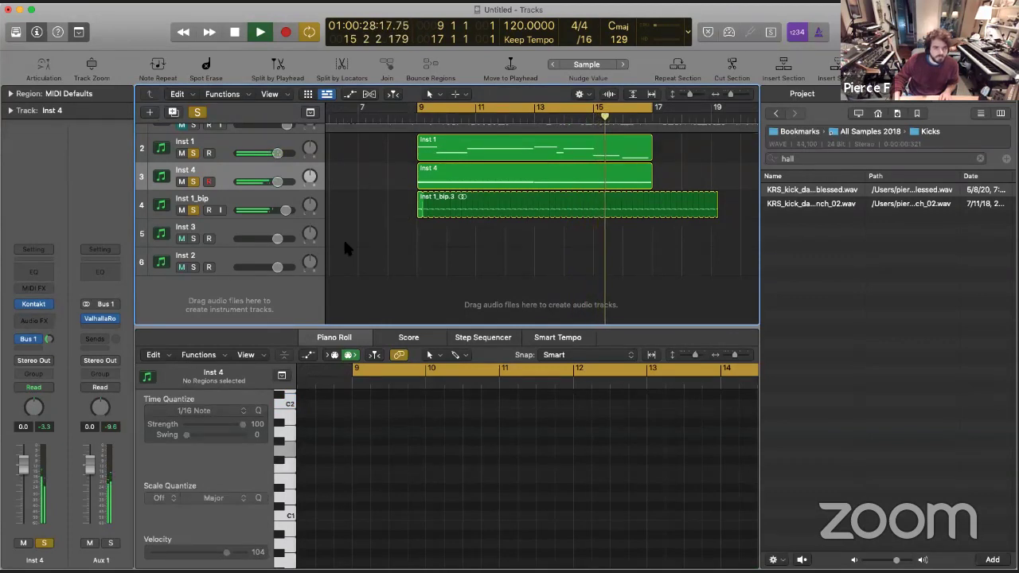
Stop playback, solo only the Inst 2 track, open its Nerve instrument and play the kick pattern briefly
left_click(221, 234)
key("space")
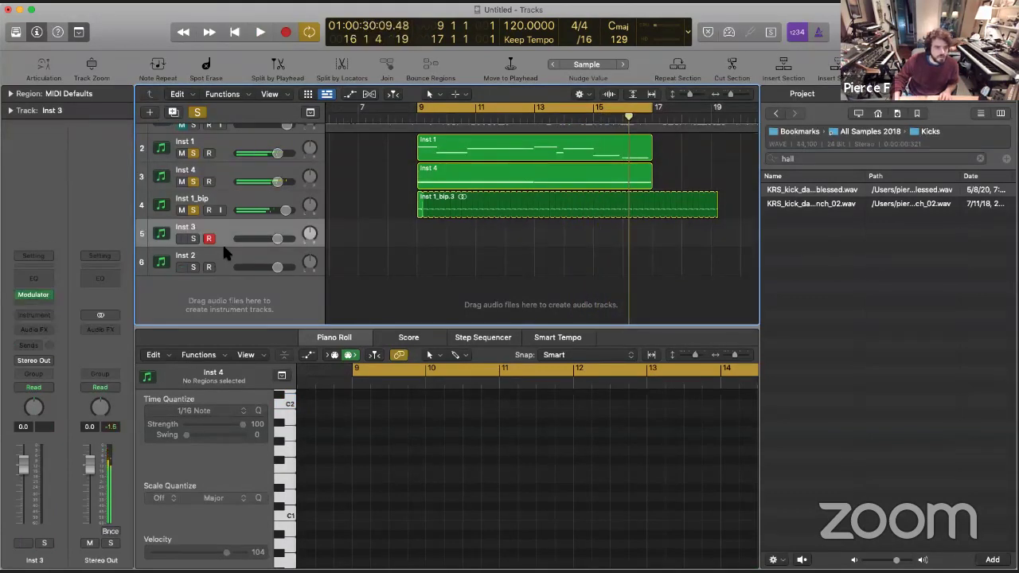
left_click(206, 261)
left_click(193, 266)
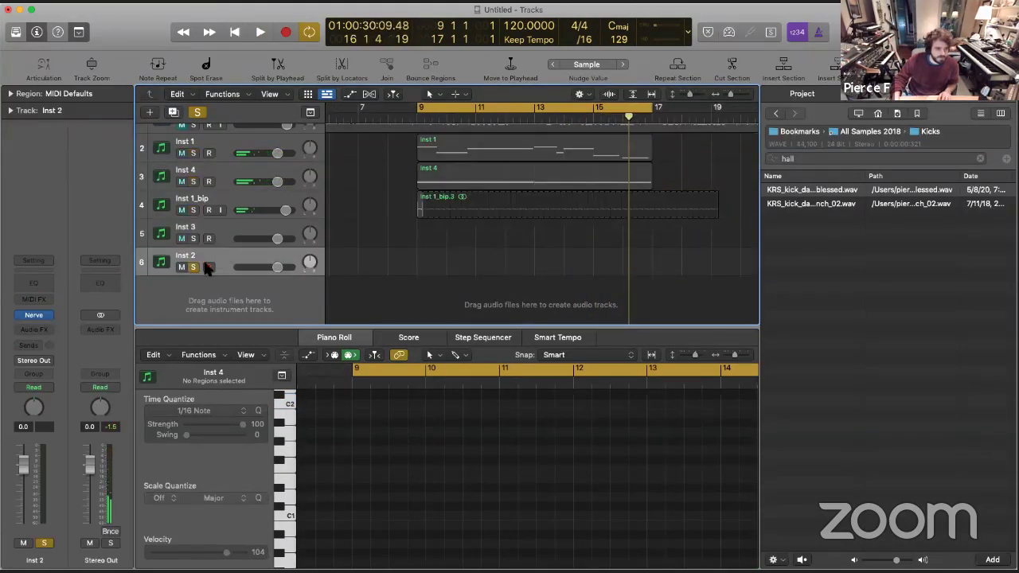
left_click(40, 315)
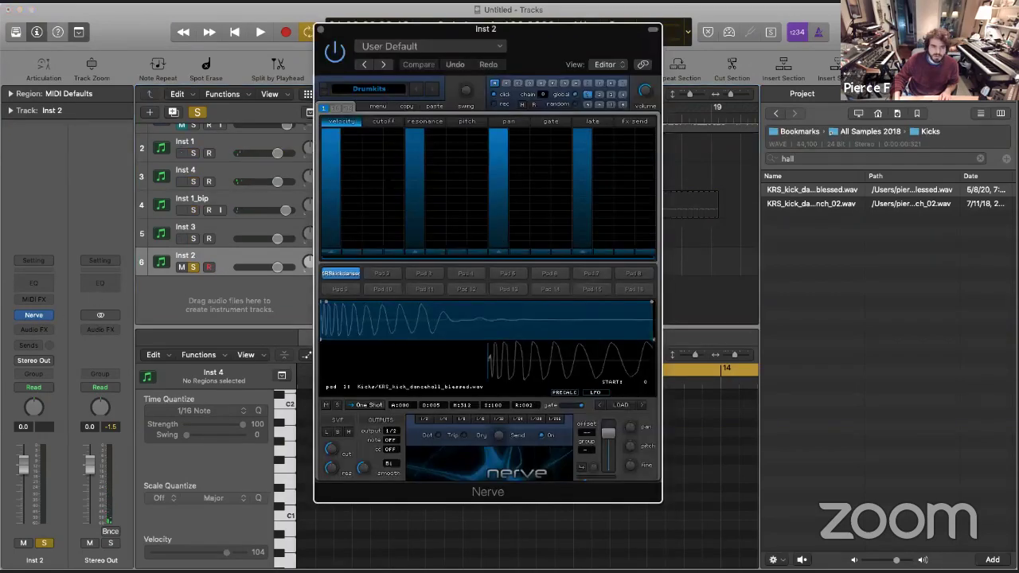
key("space")
key("space")
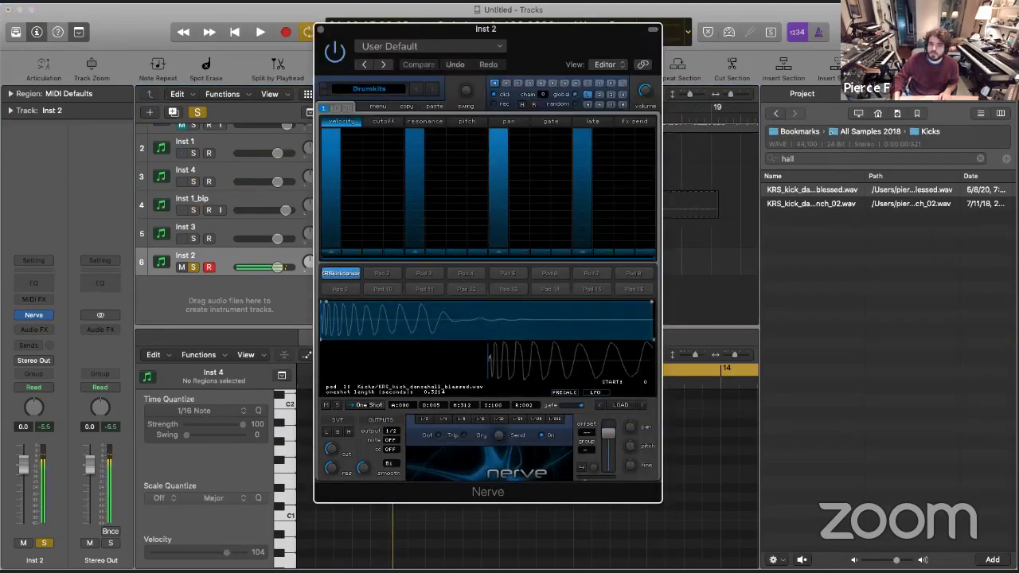
Clear the sample search, go back to All Samples 2018, sort it by name and open the Drum Loops folder
left_click(978, 158)
left_click(864, 132)
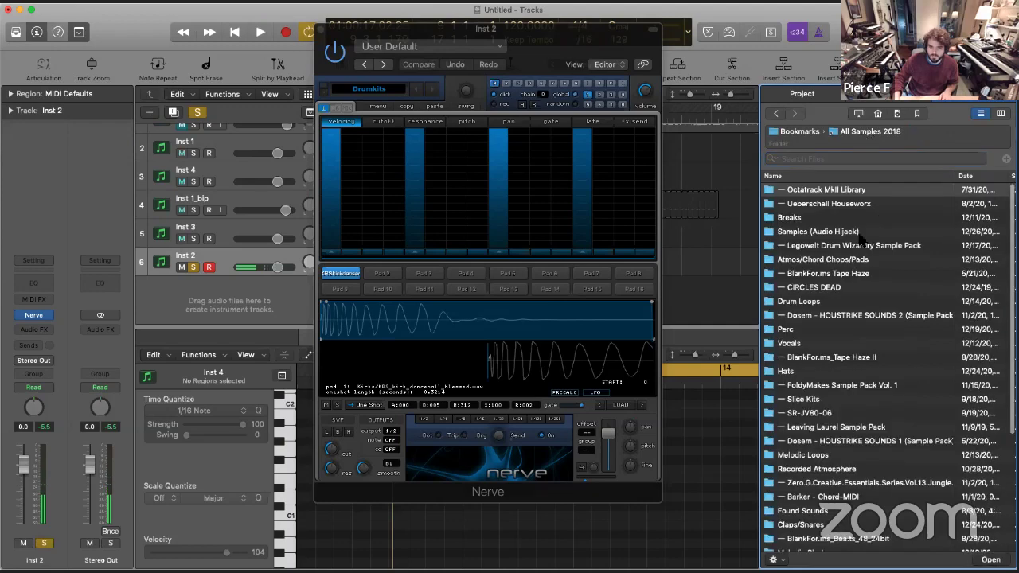
left_click(802, 177)
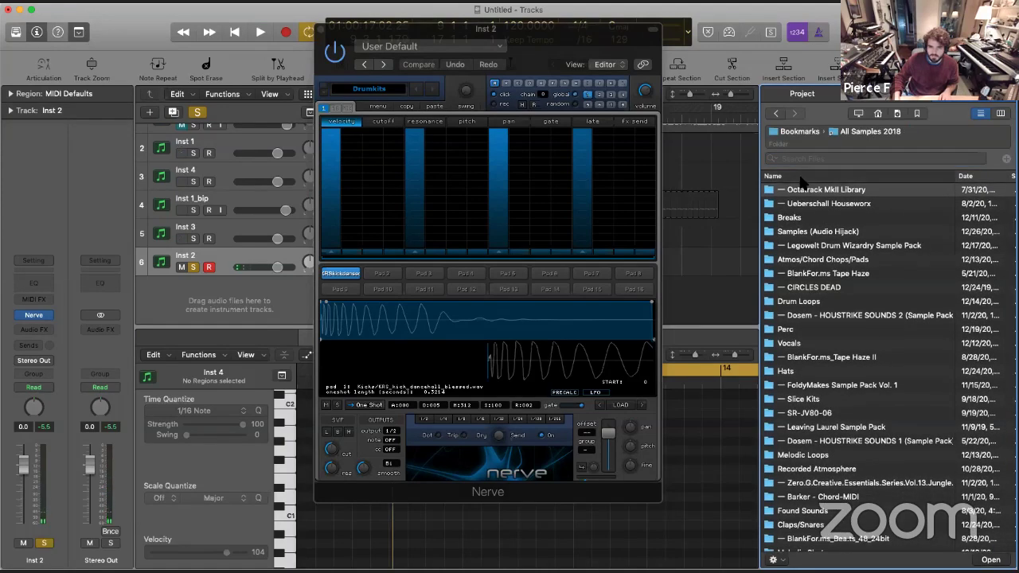
scroll(840, 253, "up", 5)
left_click(804, 245)
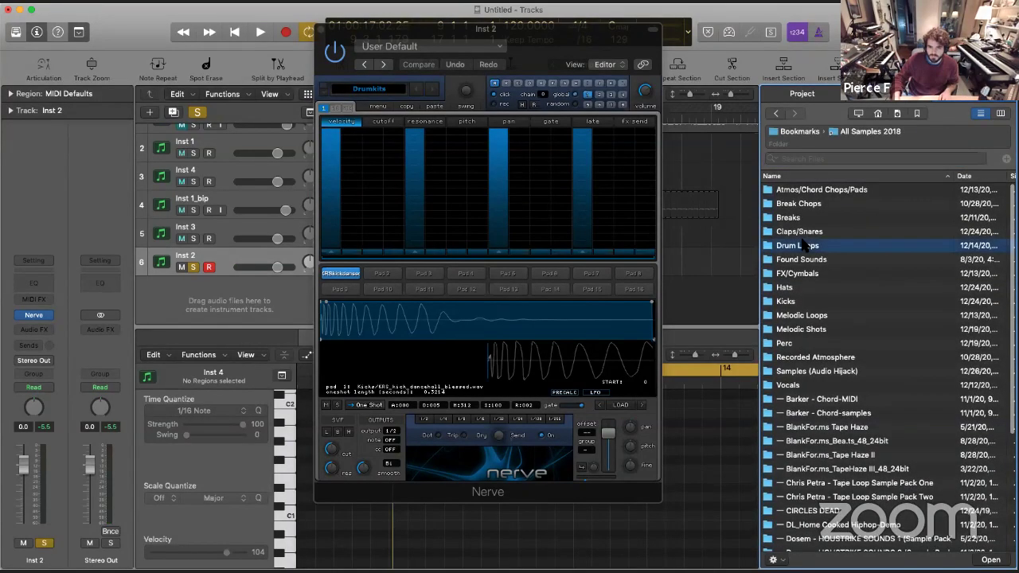
double_click(812, 247)
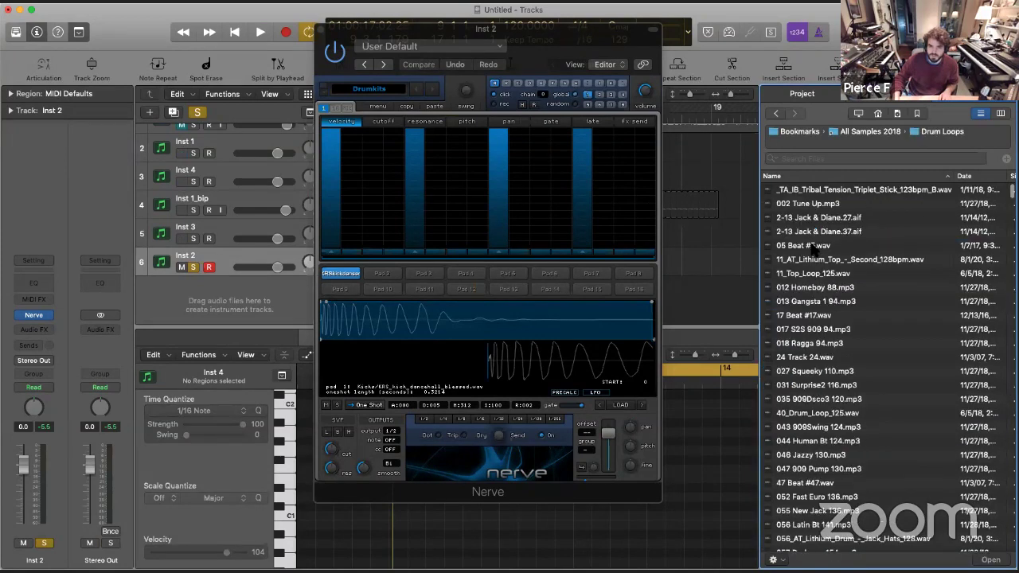
Audition ah2_drum_120_driven_perc.wav and ah2_drum_120_voodoo_perc.wav, and load the voodoo loop onto Pad 2 in Nerve
scroll(864, 369, "down", 15)
left_click(858, 339)
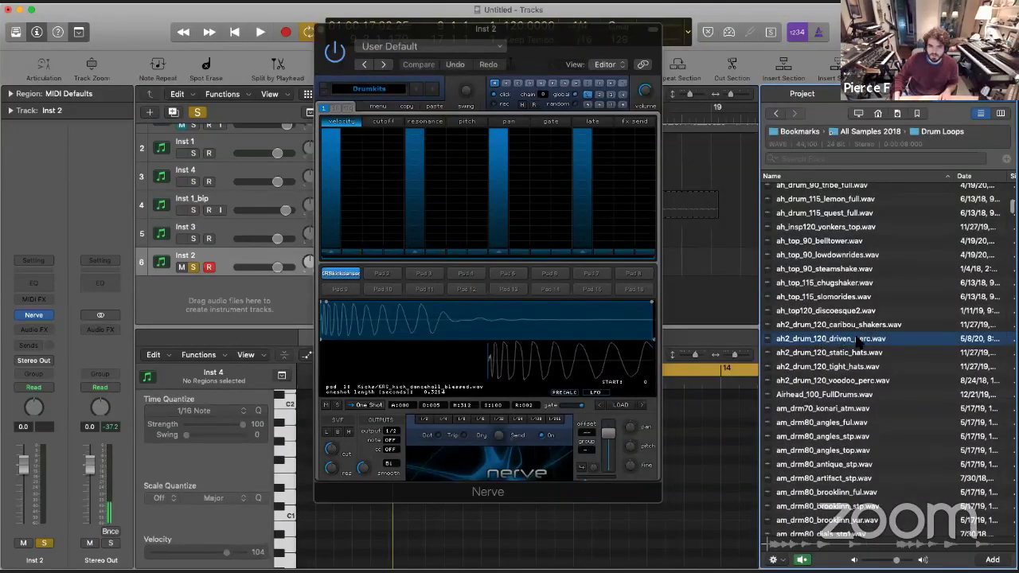
left_click(844, 380)
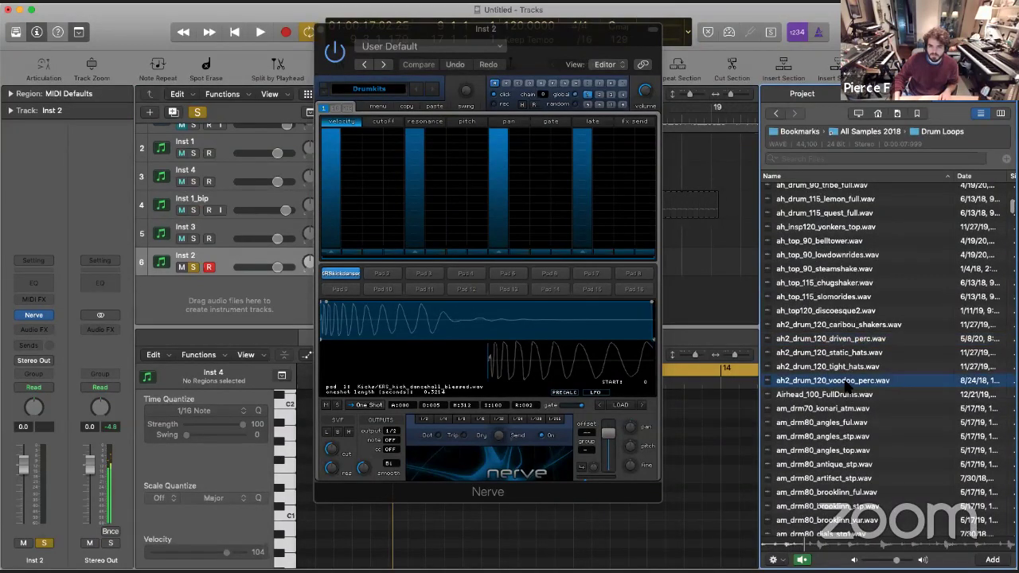
left_click_drag(382, 275, 384, 274)
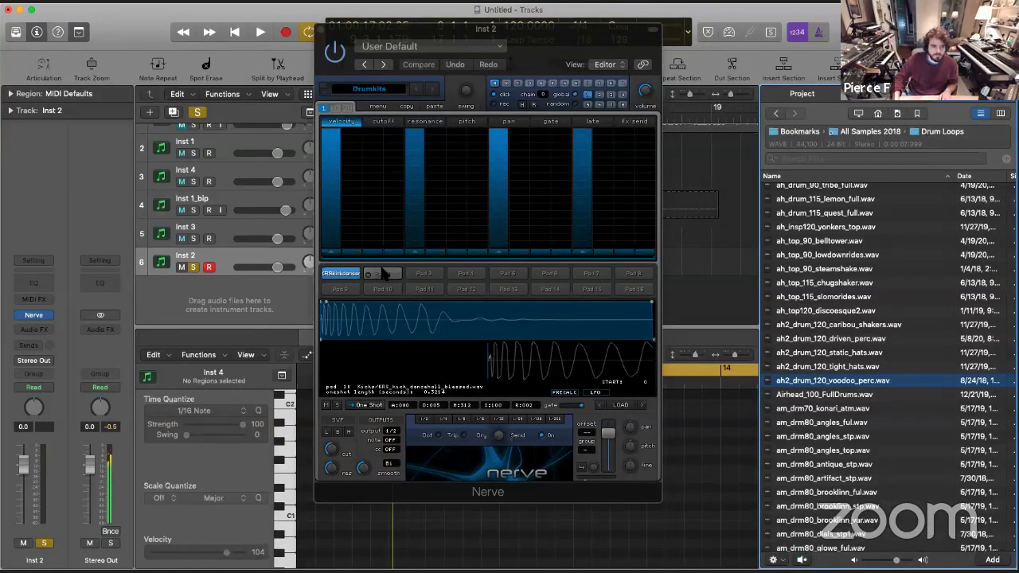
left_click(383, 275)
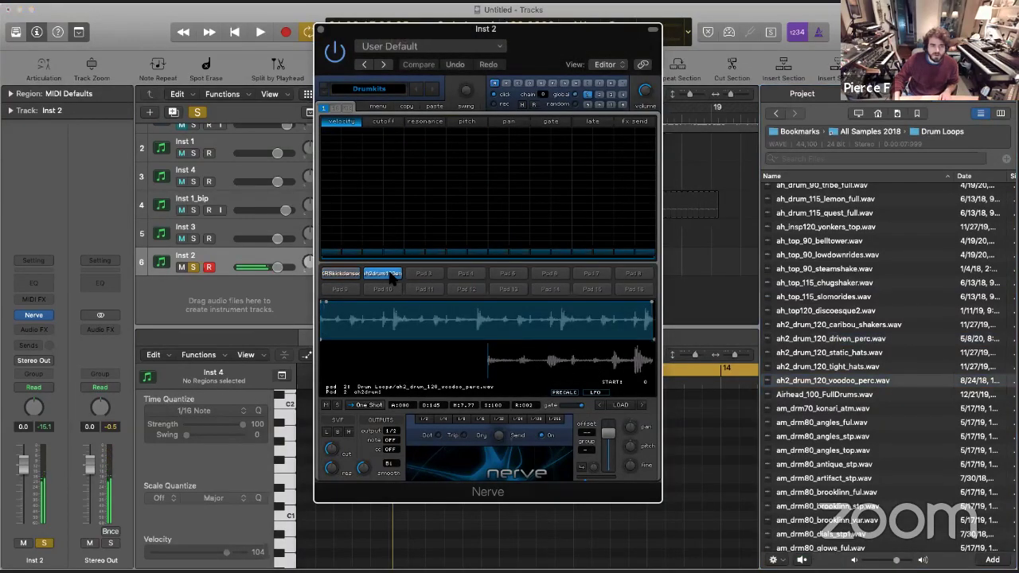
Switch Pad 2 to Loop mode so the voodoo loop is sliced, start playback and randomize the slice order
left_click(365, 405)
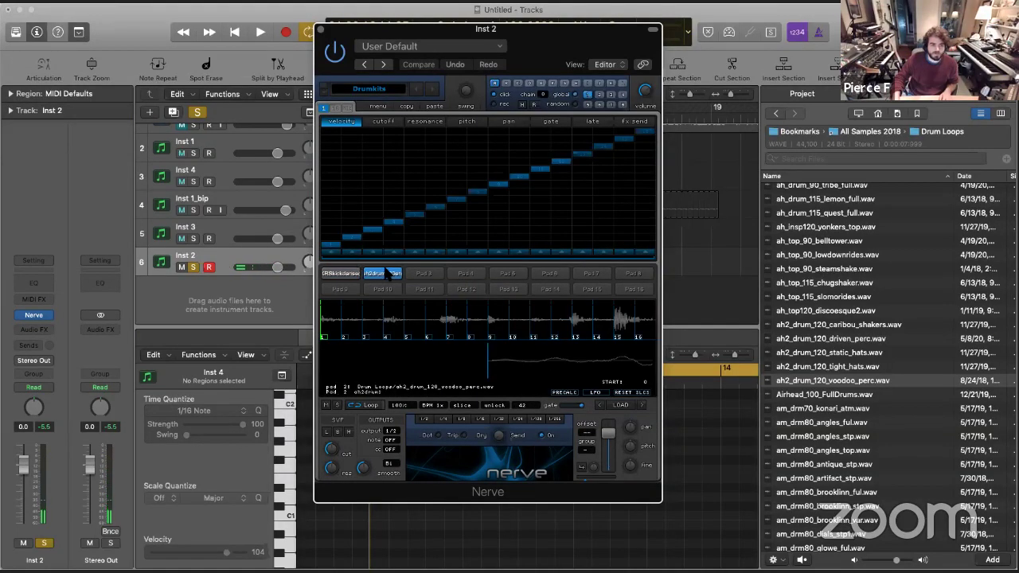
key("space")
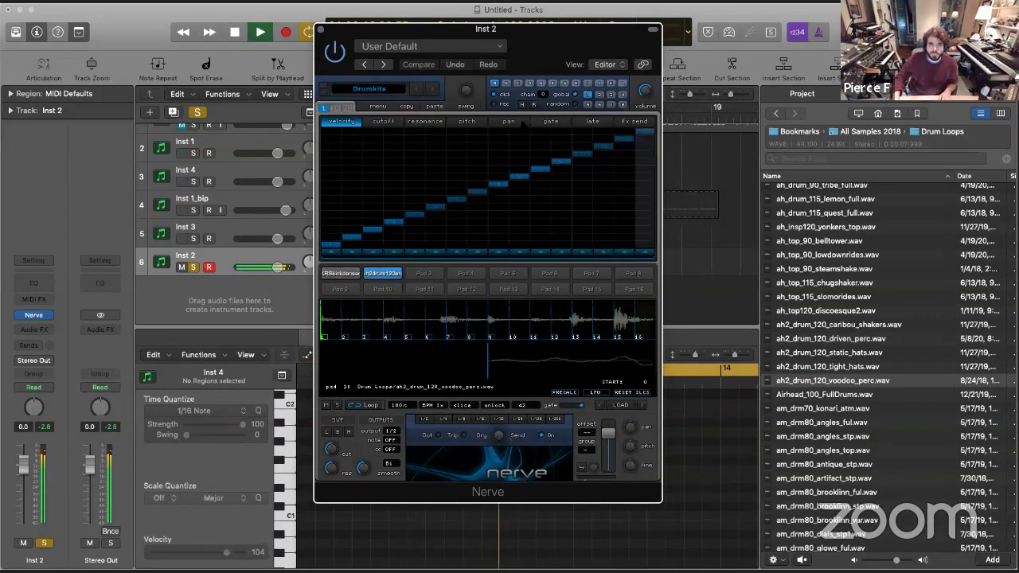
left_click(534, 109)
left_click(533, 109)
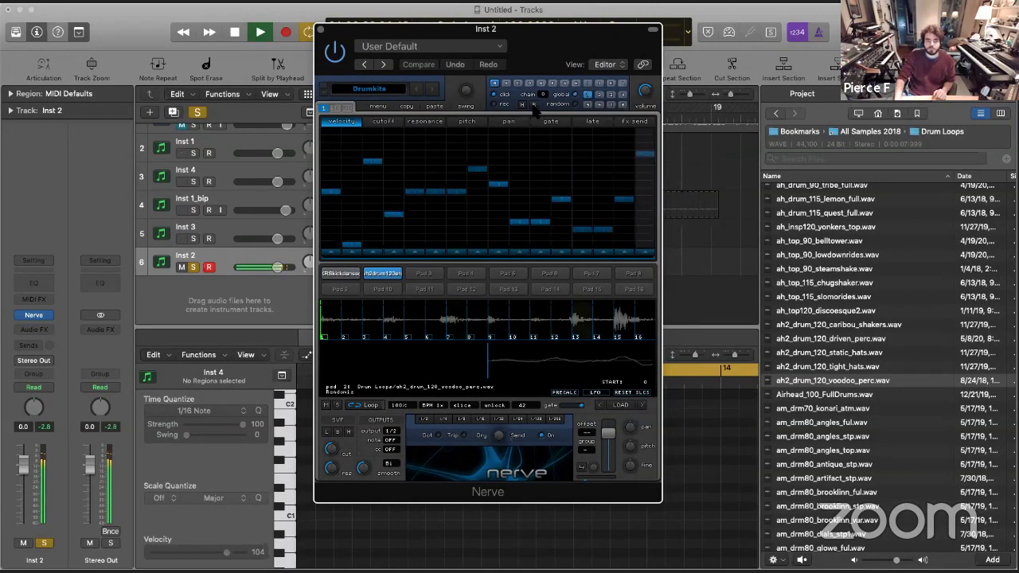
Browse replacement drum loops on Pad 2, put slices 1–12 back in order, load nth_drm124_fall_hats.wav and lower the pad volume slightly
left_click(644, 405)
left_click(644, 405)
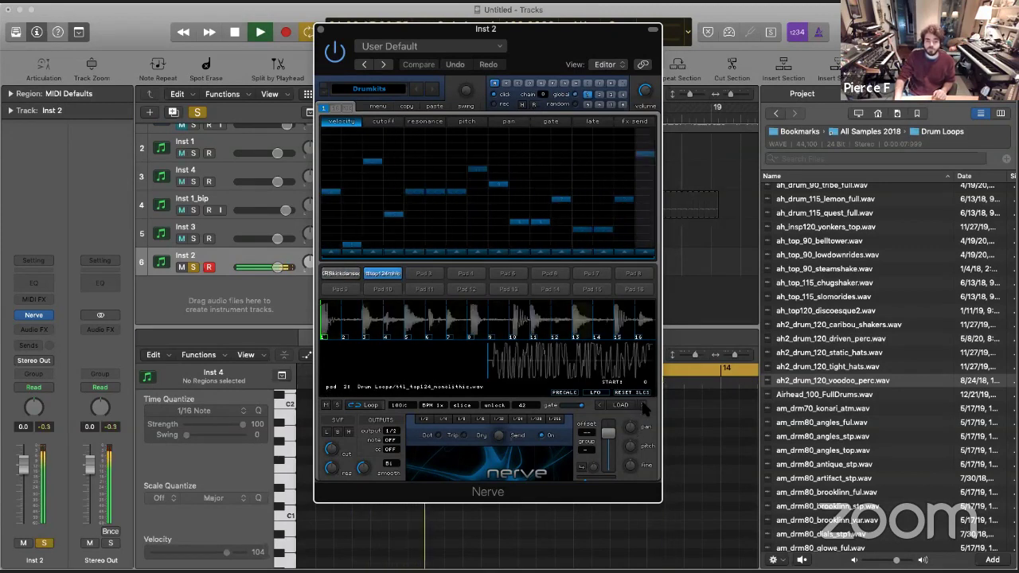
left_click(644, 405)
left_click(644, 405)
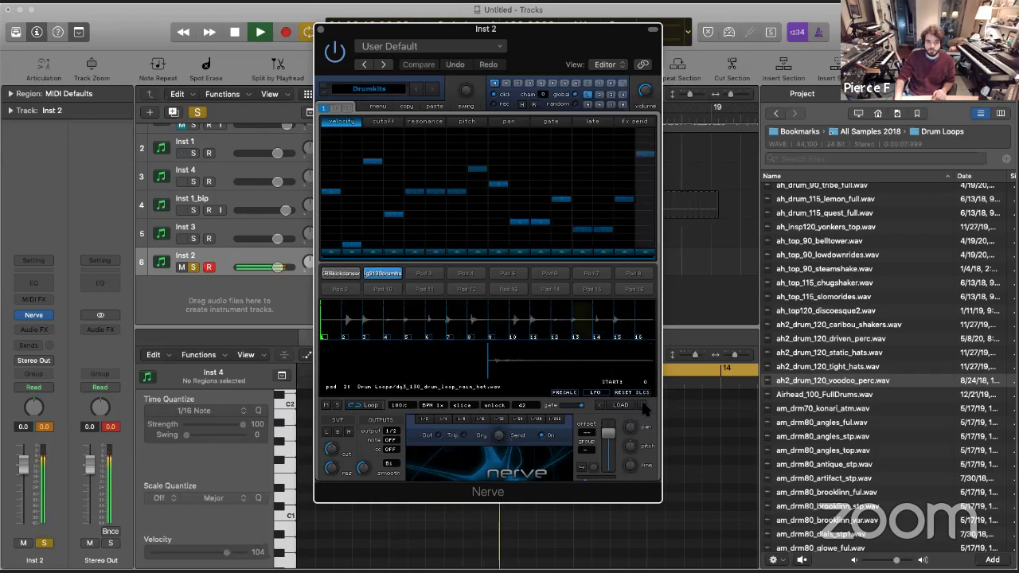
left_click(644, 405)
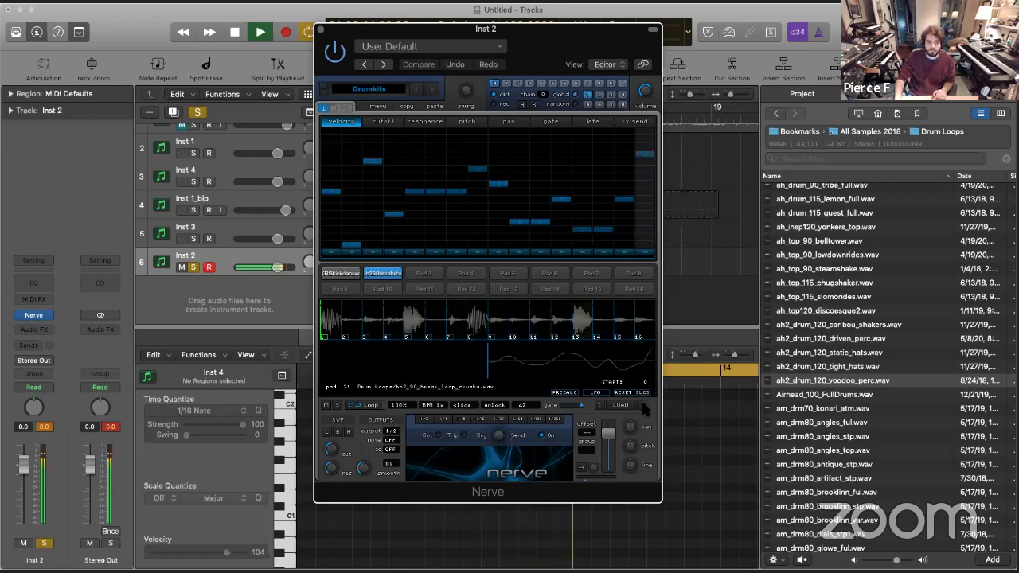
left_click(644, 406)
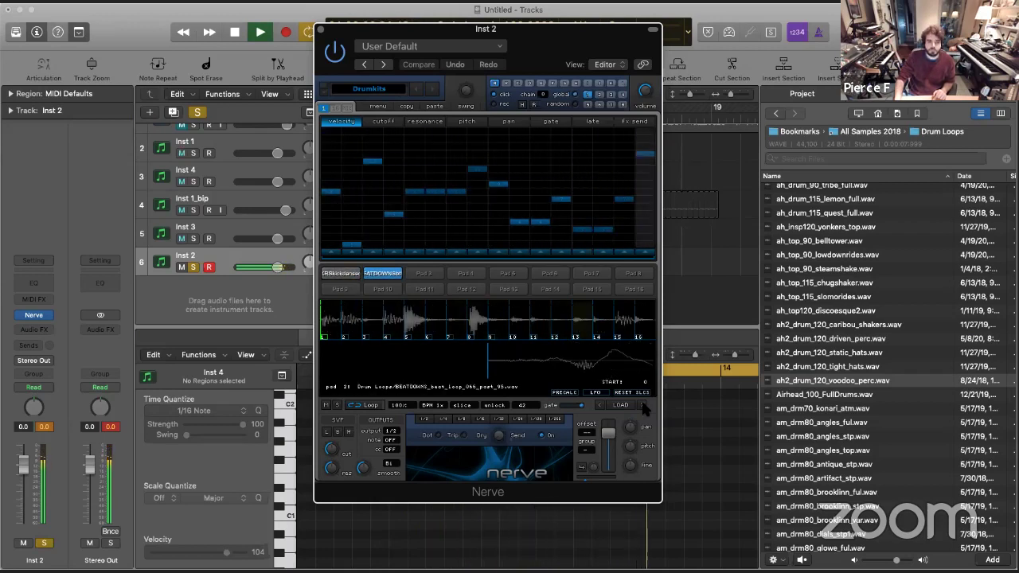
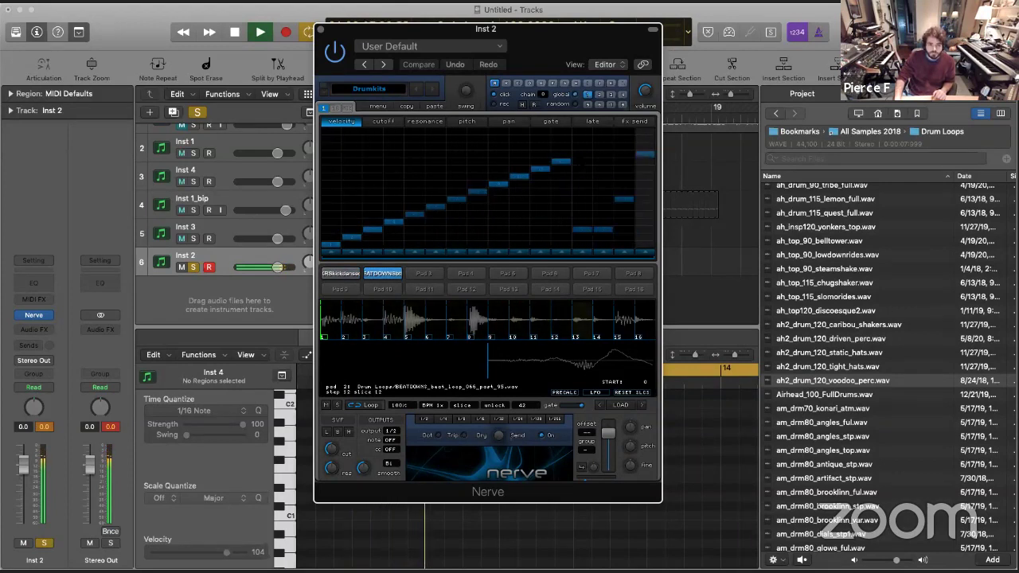
left_click(640, 404)
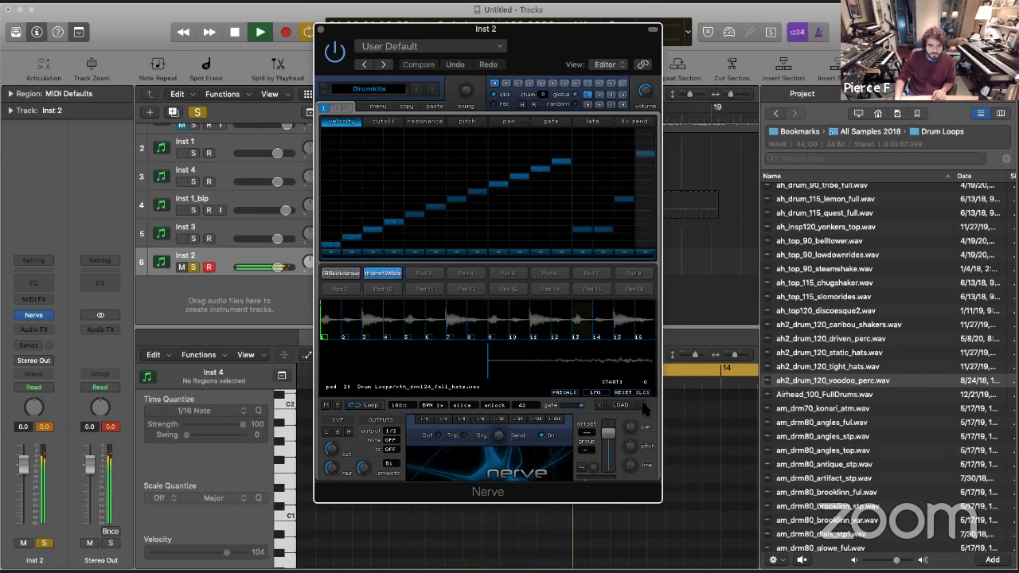
left_click_drag(609, 442, 609, 446)
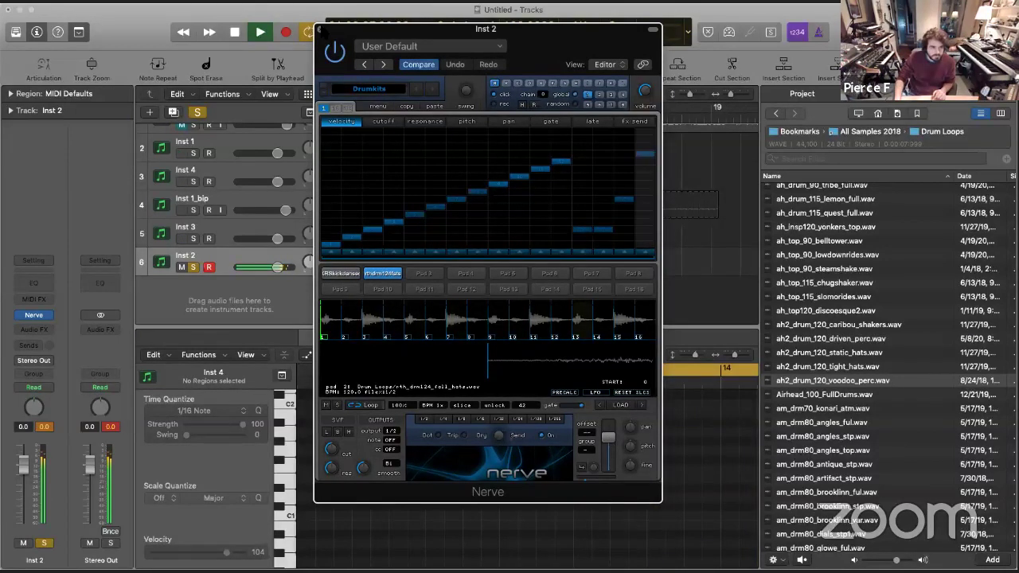
Hide the Nerve window, unsolo the Inst 2 track and lower its volume to -0.6 dB
key("v")
left_click(189, 266)
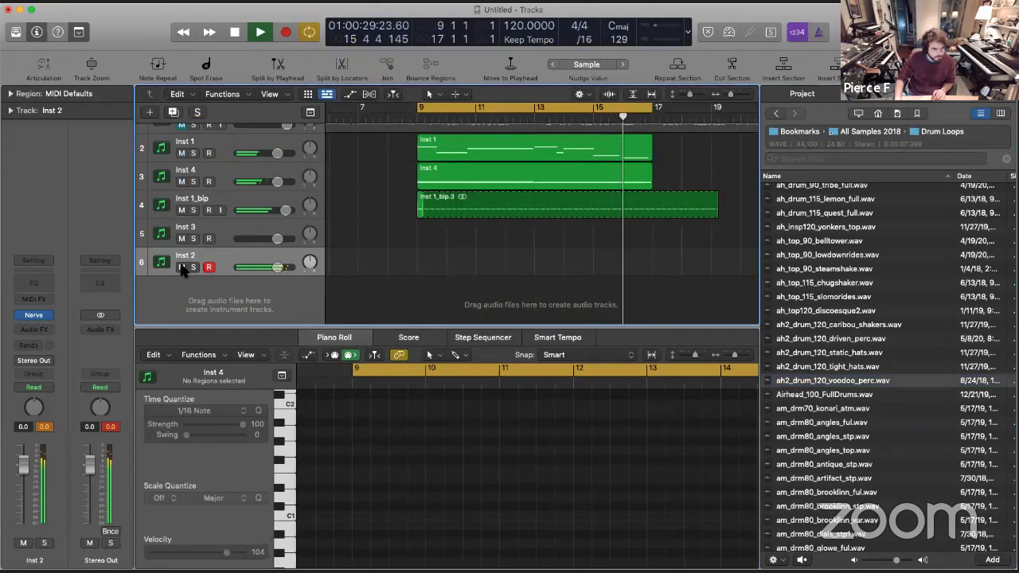
mouse_move(275, 266)
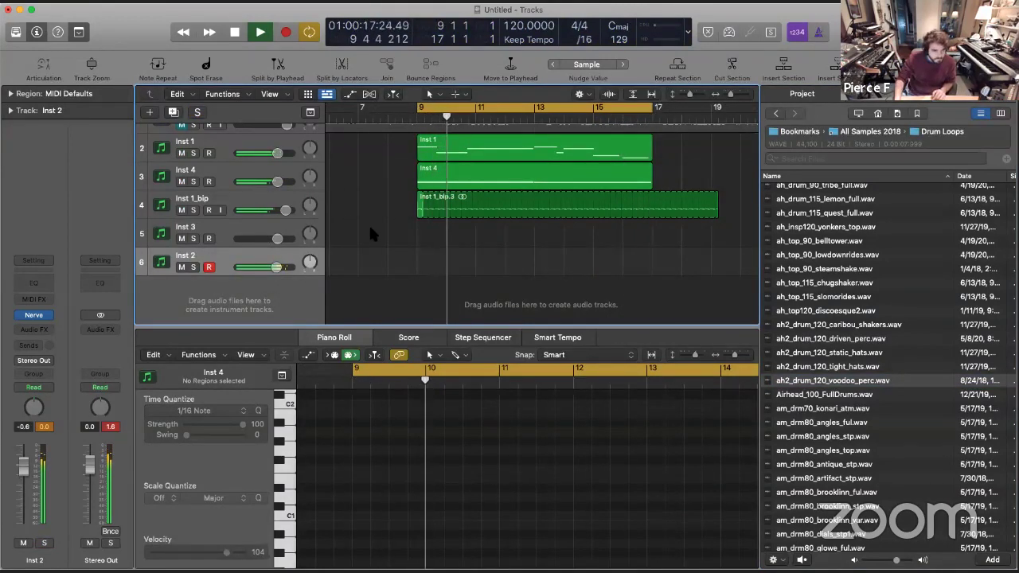
Stop playback and trim the start of the first C4 note in the Inst 1 region to bar 10
left_click(420, 194)
key("space")
left_click(452, 159)
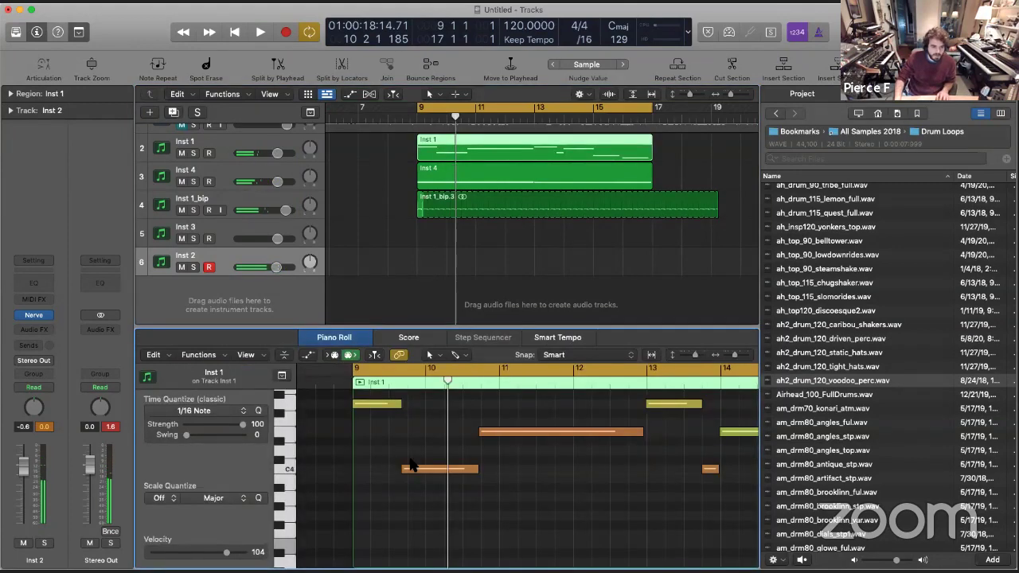
left_click_drag(405, 478, 408, 478)
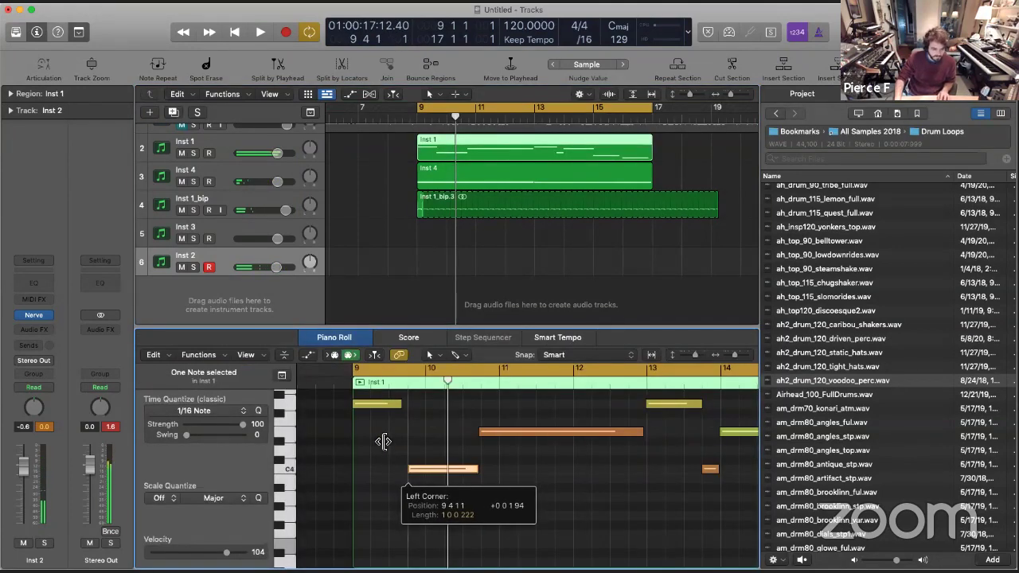
key("space")
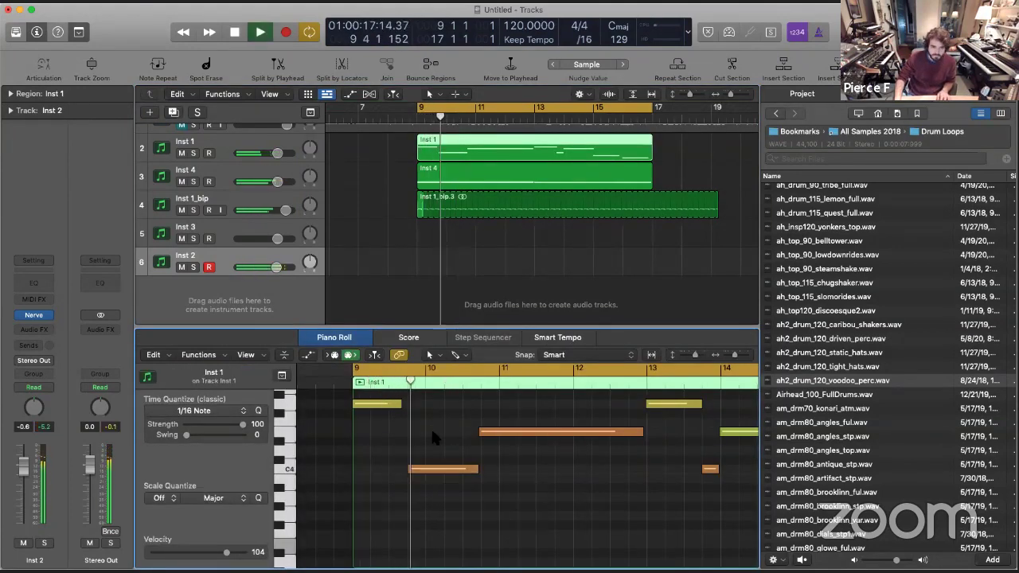
key("space")
left_click_drag(417, 468, 426, 469)
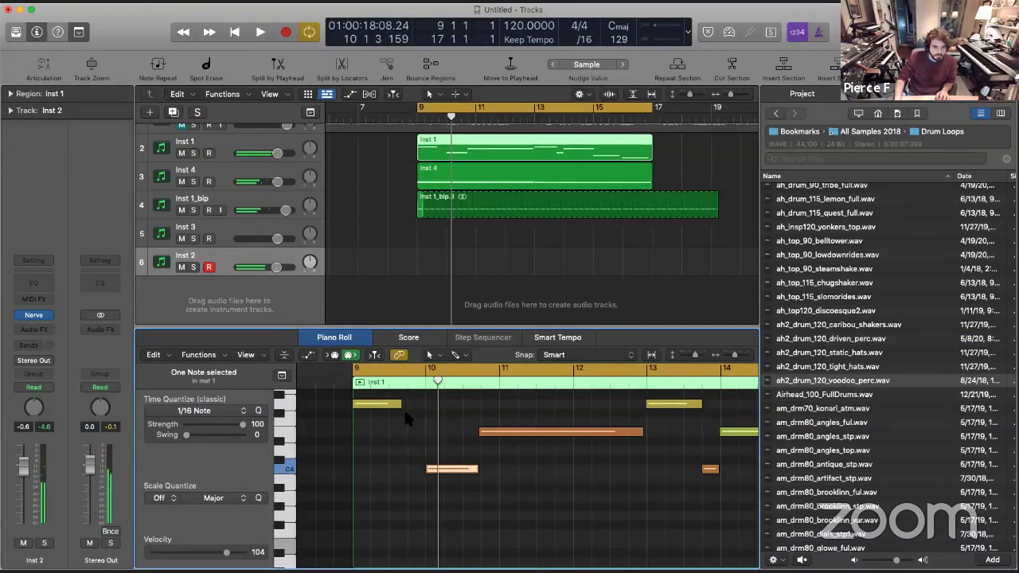
Extend the first Inst 1 note to bar 10, make the C4 note meet the following note at bar 11, and play the result
left_click_drag(400, 404, 424, 404)
left_click(476, 434)
left_click_drag(476, 433, 498, 471)
key("space")
left_click(529, 413)
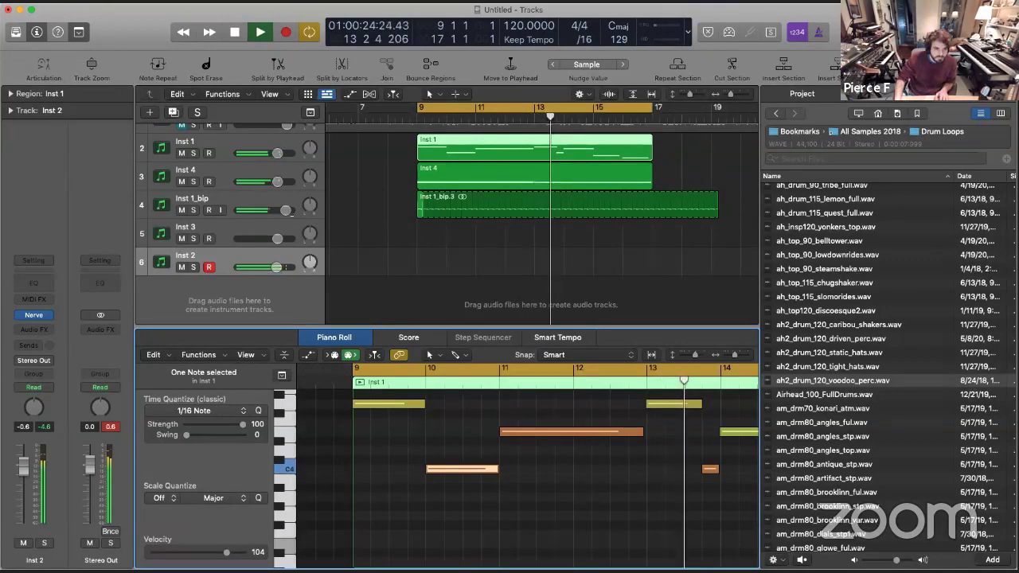
Raise the Inst 1_bip track volume slightly and set the velocity of the Inst 1 note at bar 15 to 80
left_click(288, 211)
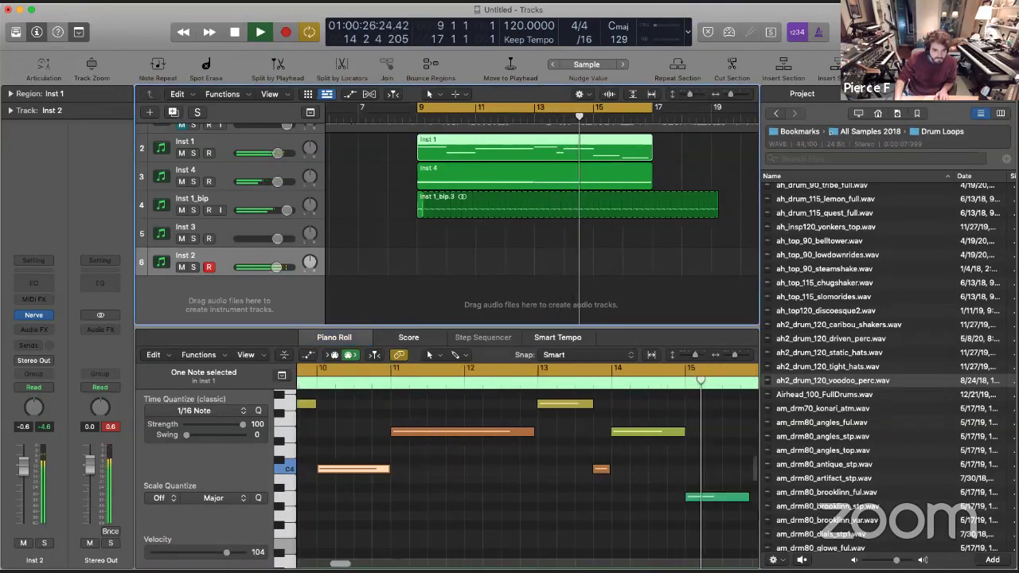
left_click(285, 493)
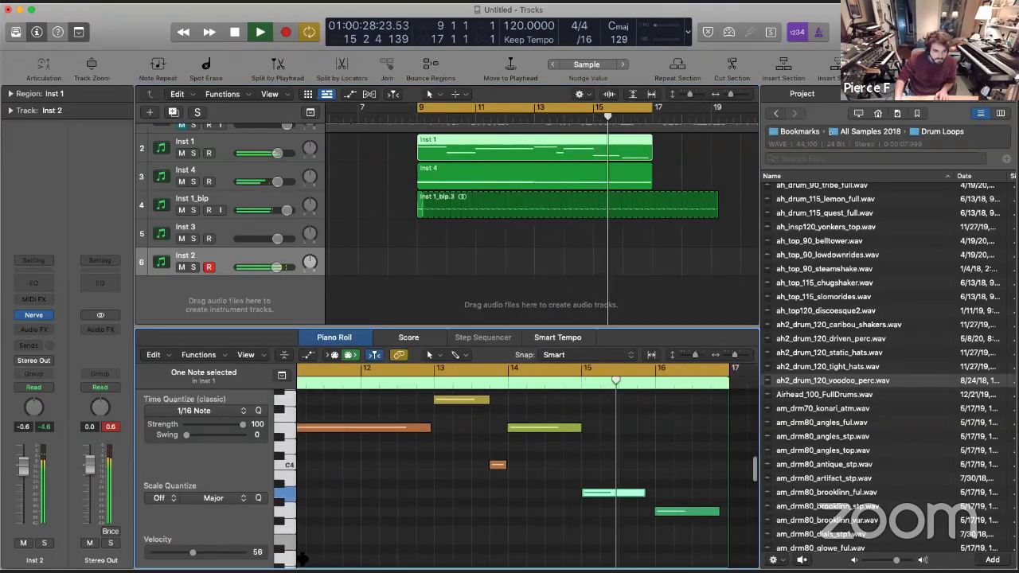
left_click_drag(204, 554, 210, 554)
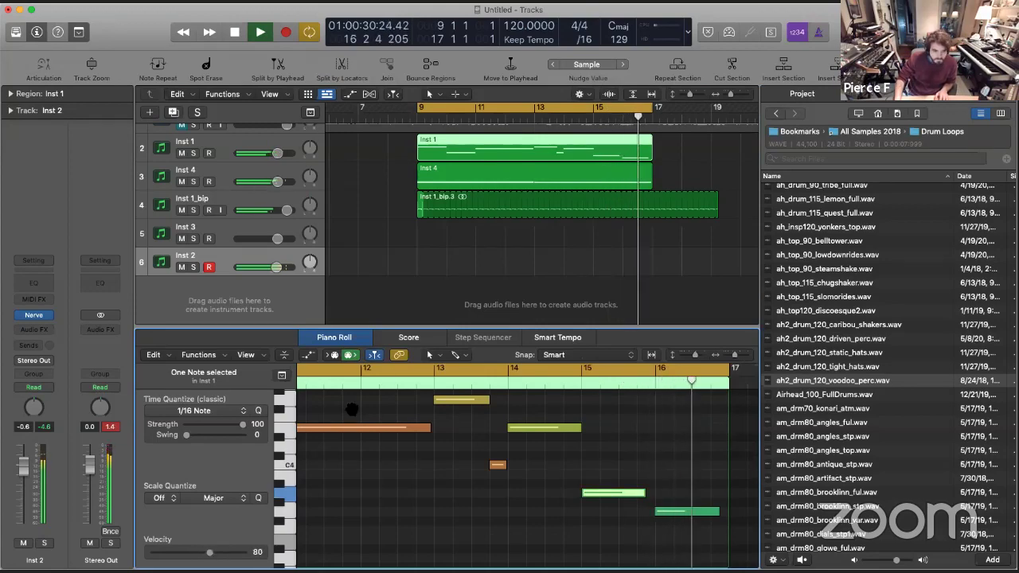
Close the piano roll and open the Hats folder inside All Samples 2018
key("e")
left_click(494, 299)
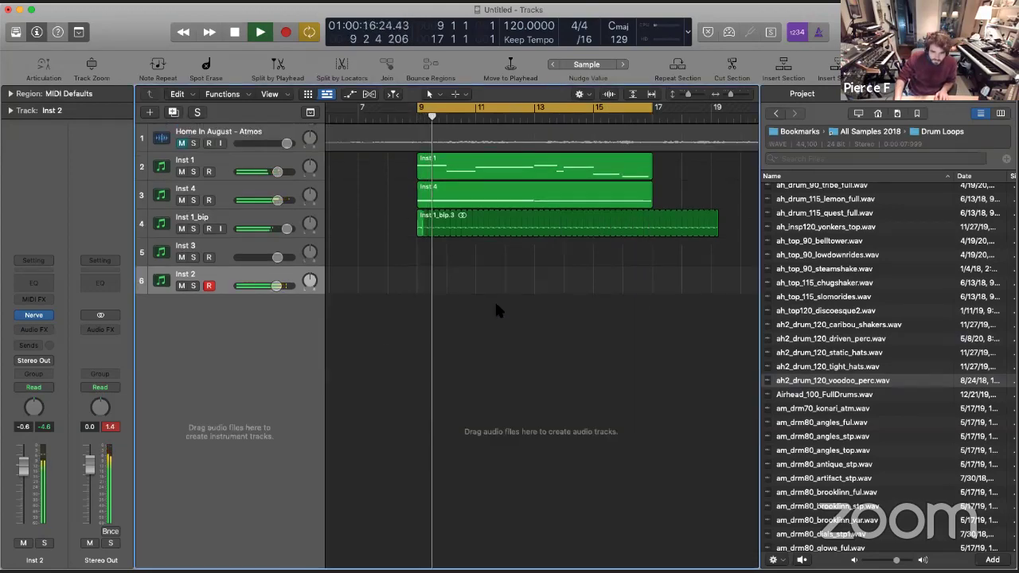
left_click(872, 131)
left_click(801, 245)
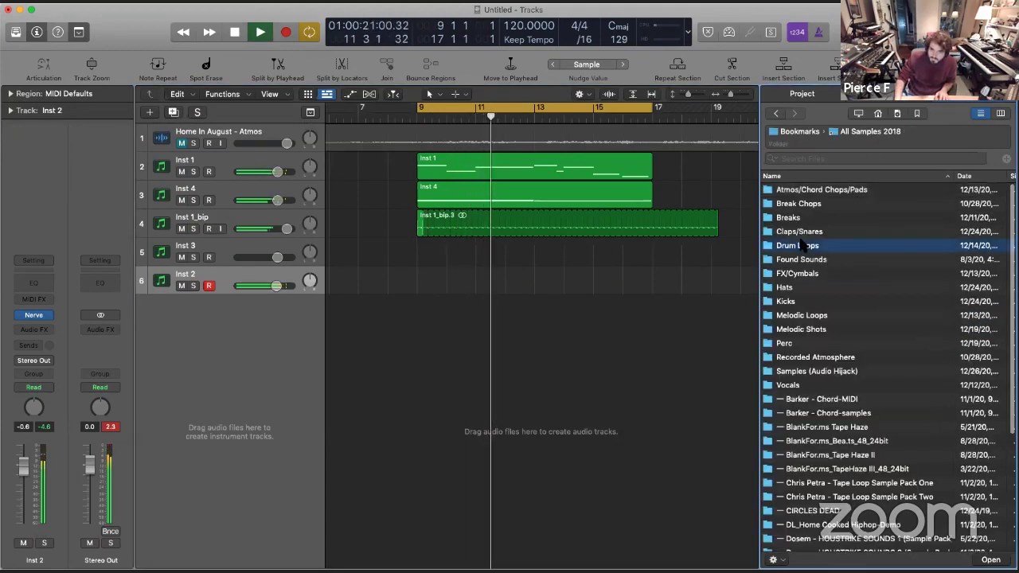
key("Return")
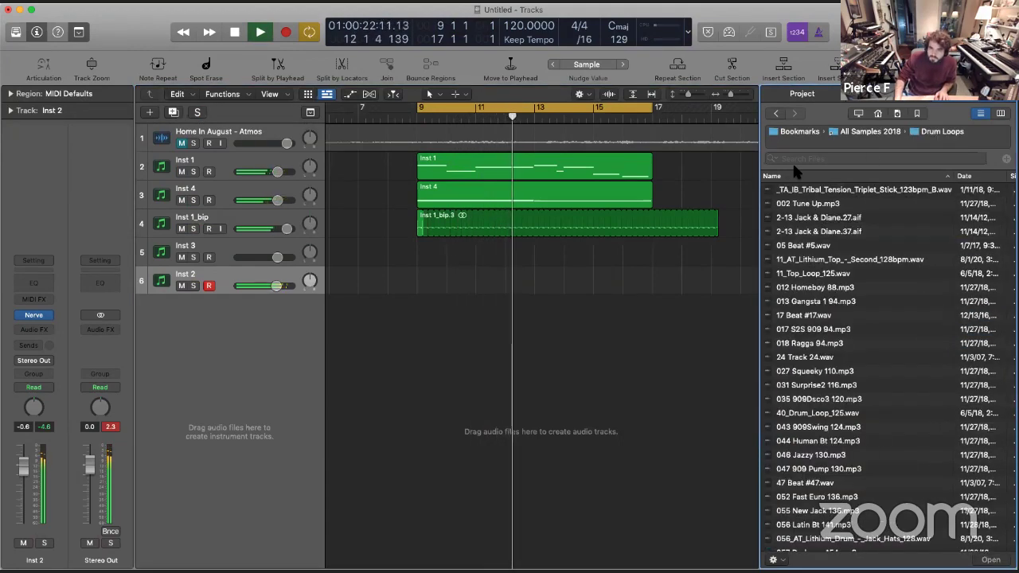
left_click(774, 114)
left_click(785, 288)
key("Return")
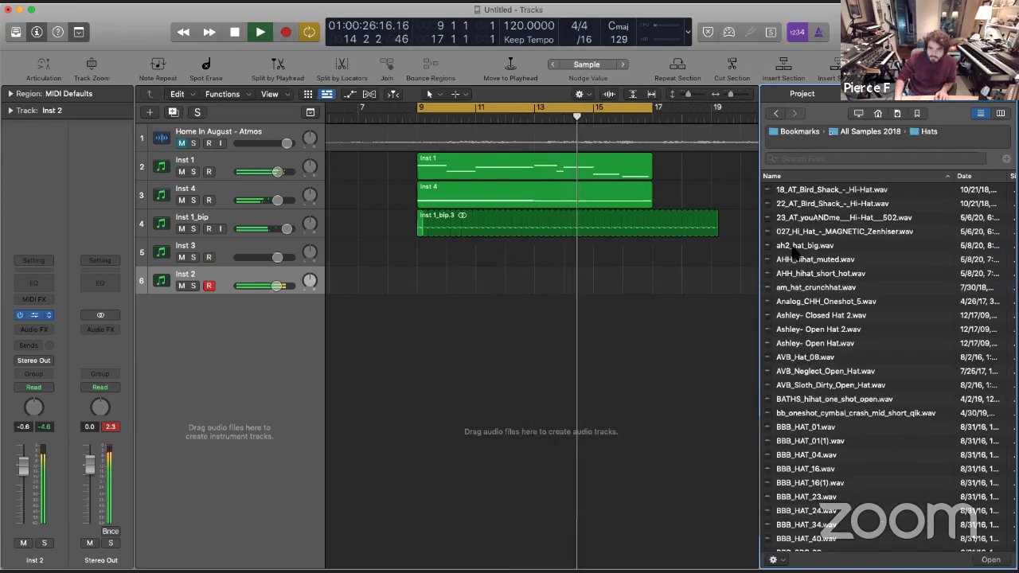
Audition hi-hat samples and load CHROME_SPARKS_univox_hihat.wav onto Pad 3 in Nerve
left_click(815, 385)
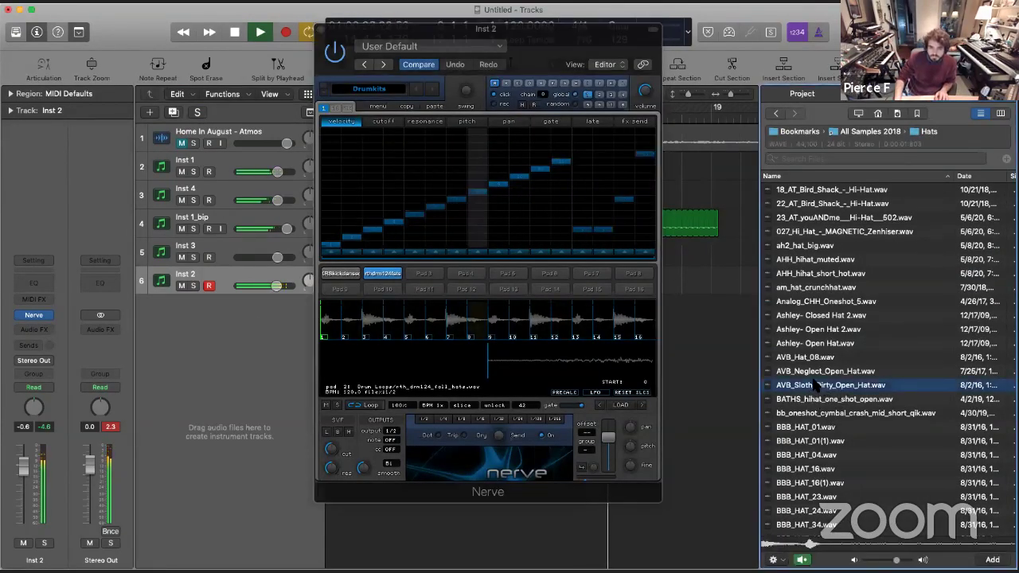
key("Down")
scroll(812, 361, "down", 4)
key("Up")
key("Up")
key("Up")
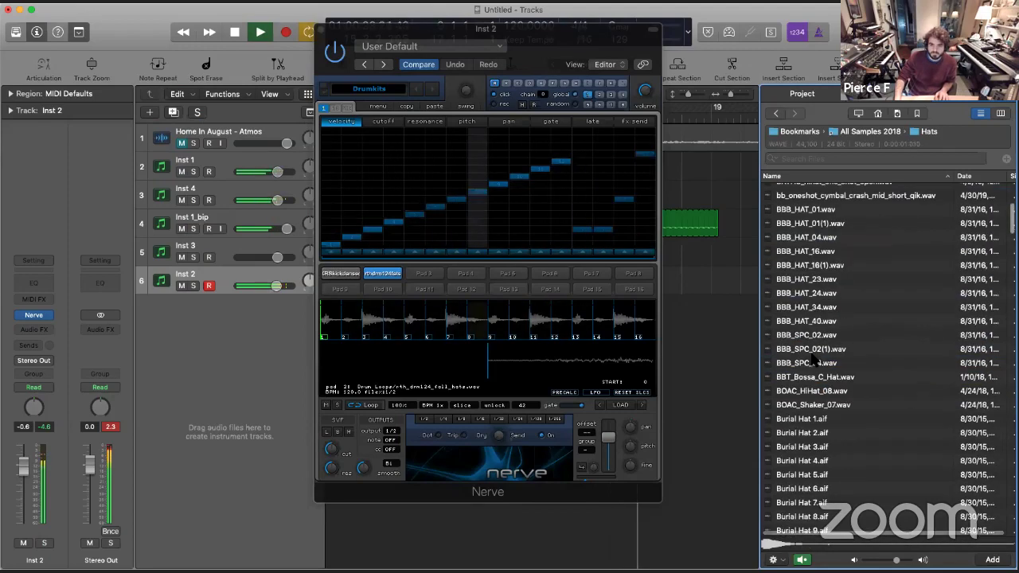
scroll(811, 362, "down", 10)
left_click(801, 351)
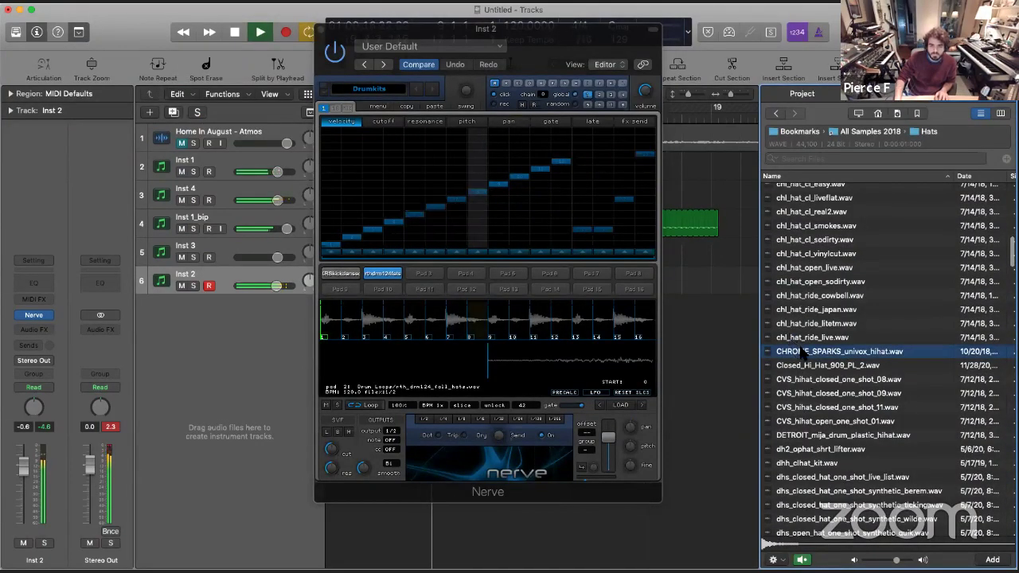
left_click_drag(801, 350, 424, 273)
Program the Pad 3 hi-hat at full velocity on steps 3, 7, 12 and 15, and play the pattern
key("space")
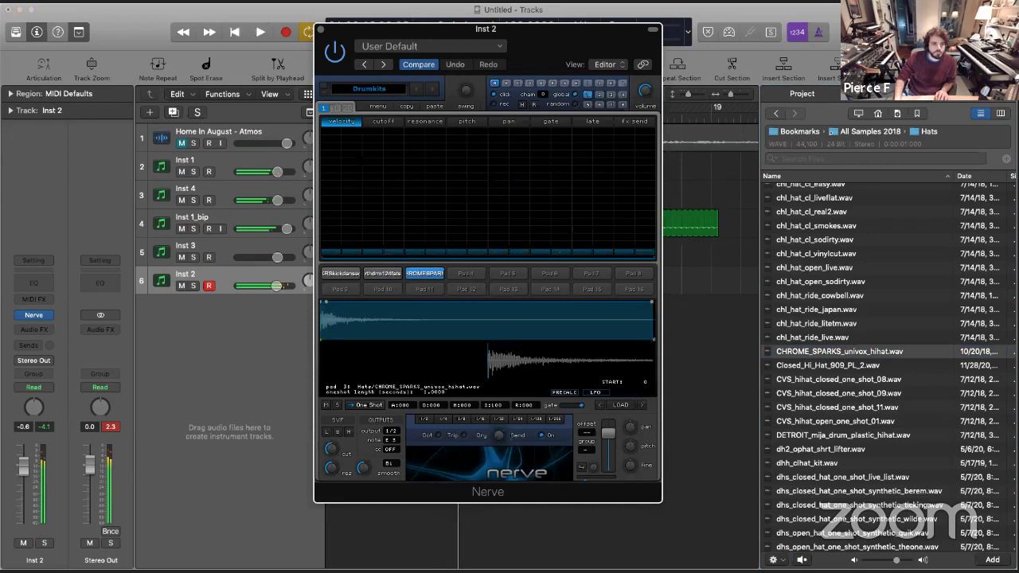
left_click_drag(373, 153, 384, 156)
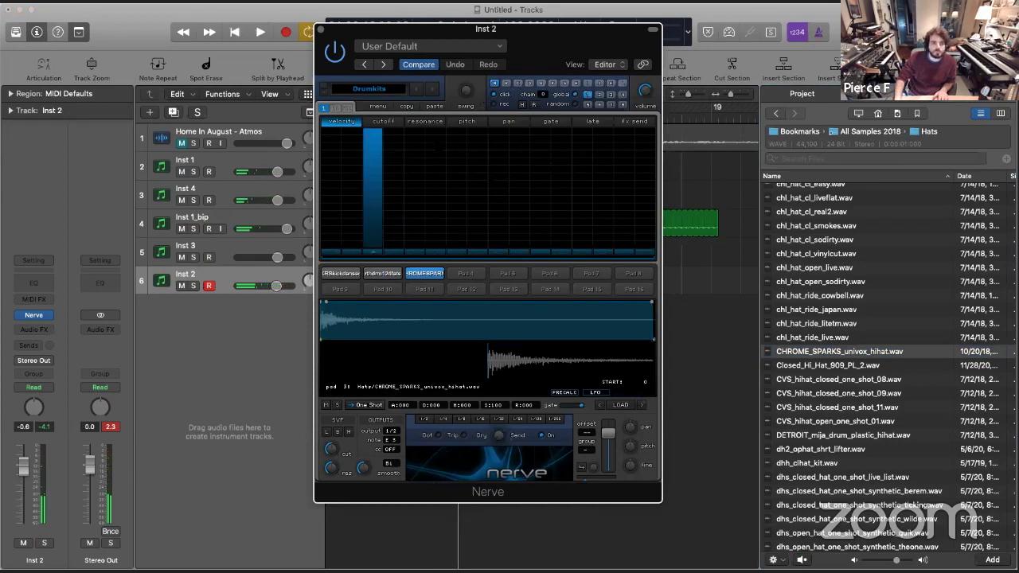
left_click(456, 131)
left_click_drag(536, 159, 539, 96)
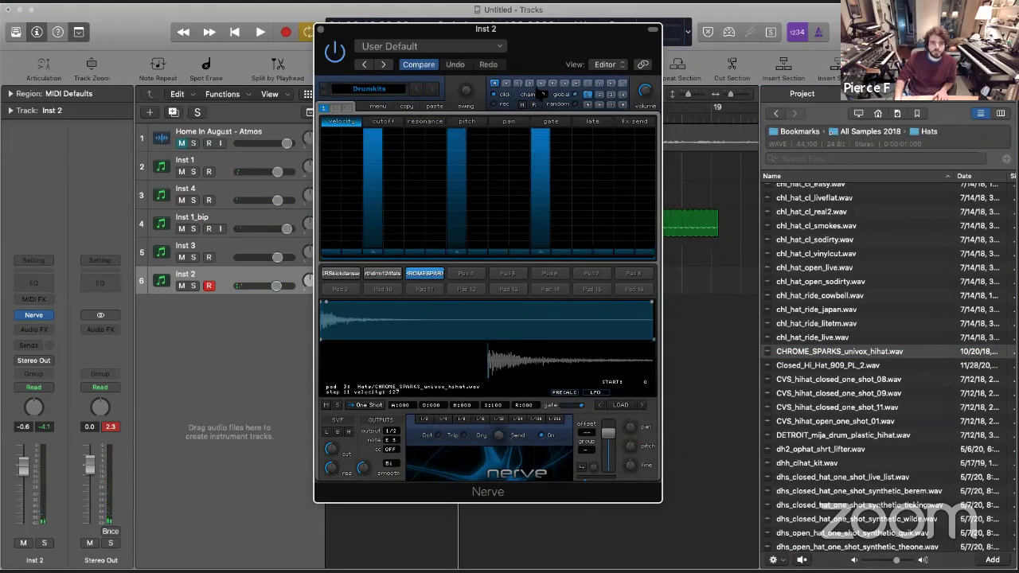
key("space")
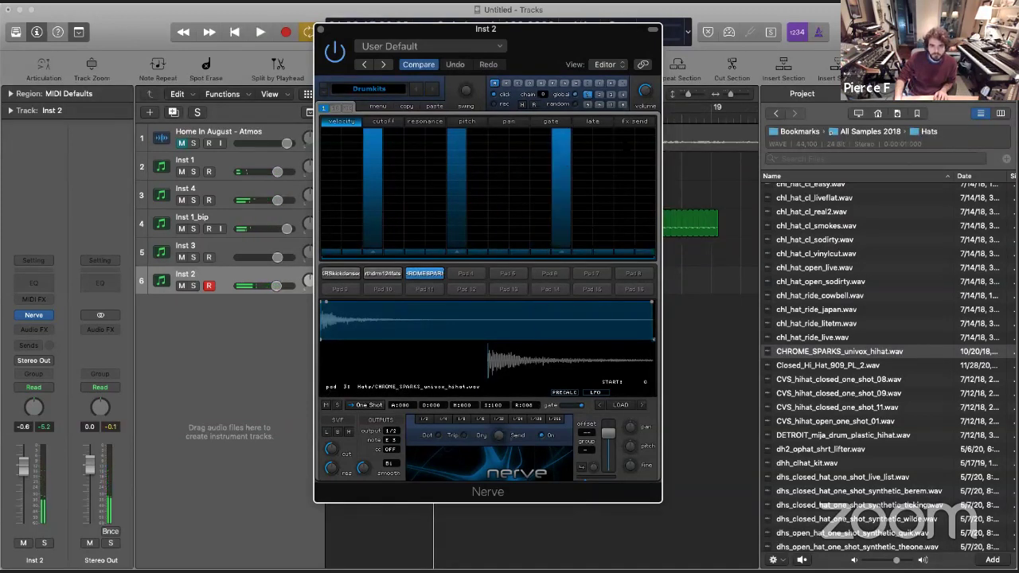
key("space")
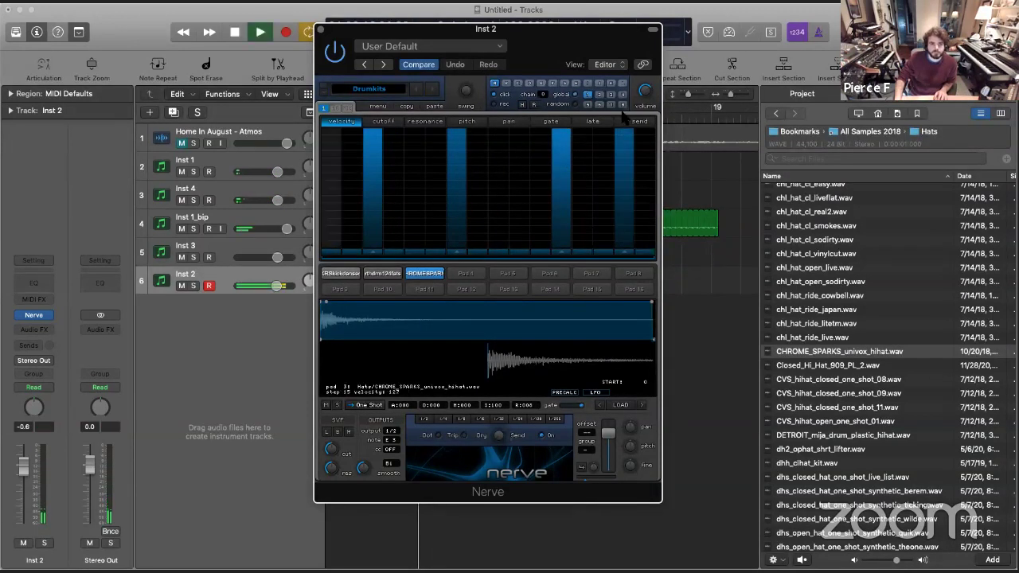
Browse replacement hats on Pad 3, settle on SCHH_Hi_Hat_22.wav, lower its volume slightly and close the Nerve window
left_click(641, 406)
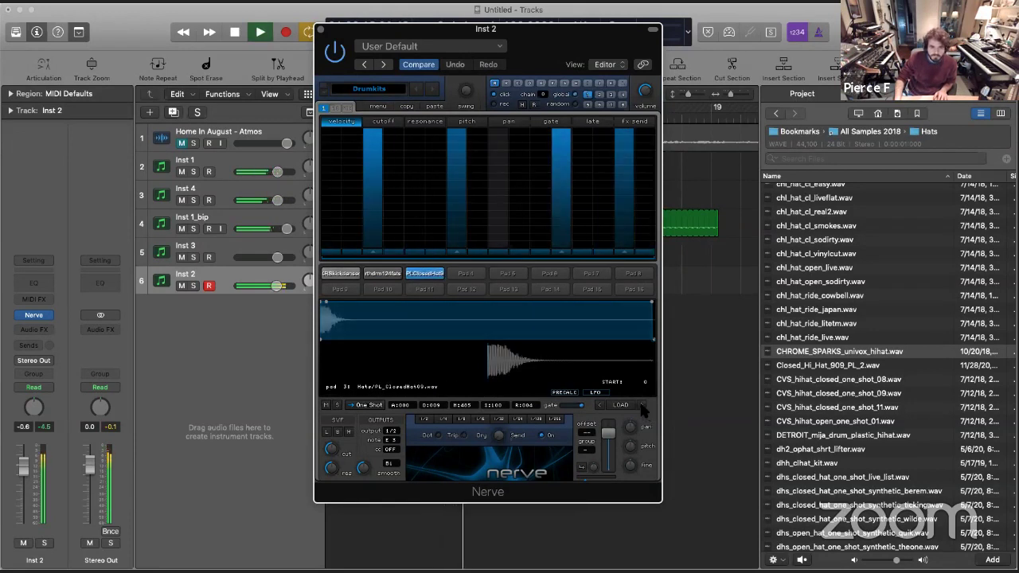
left_click(642, 406)
left_click(641, 405)
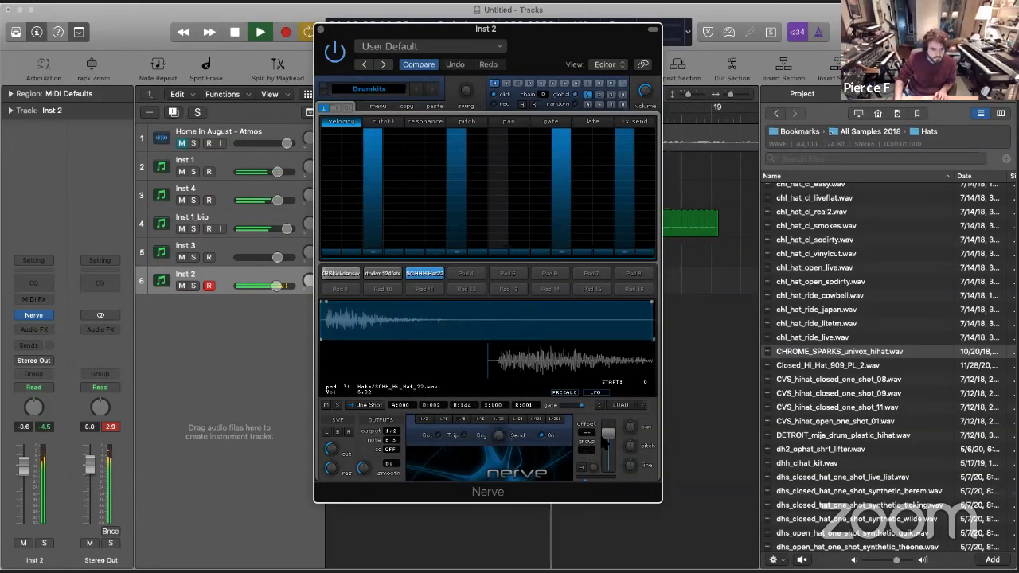
left_click(321, 30)
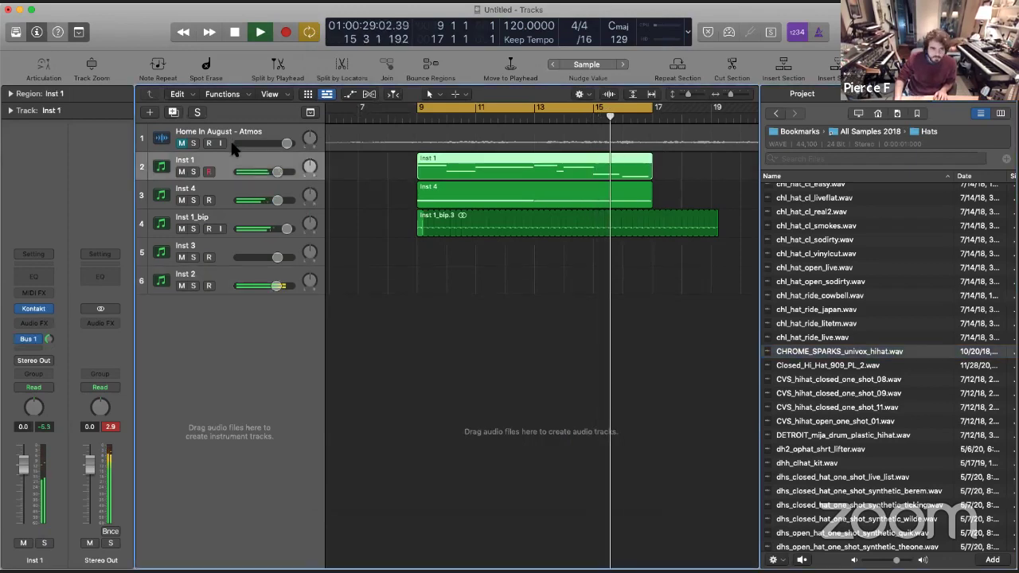
Insert a stereo Modnetic effect on Inst 1 and set its Mix to 40%
left_click(35, 323)
mouse_move(135, 356)
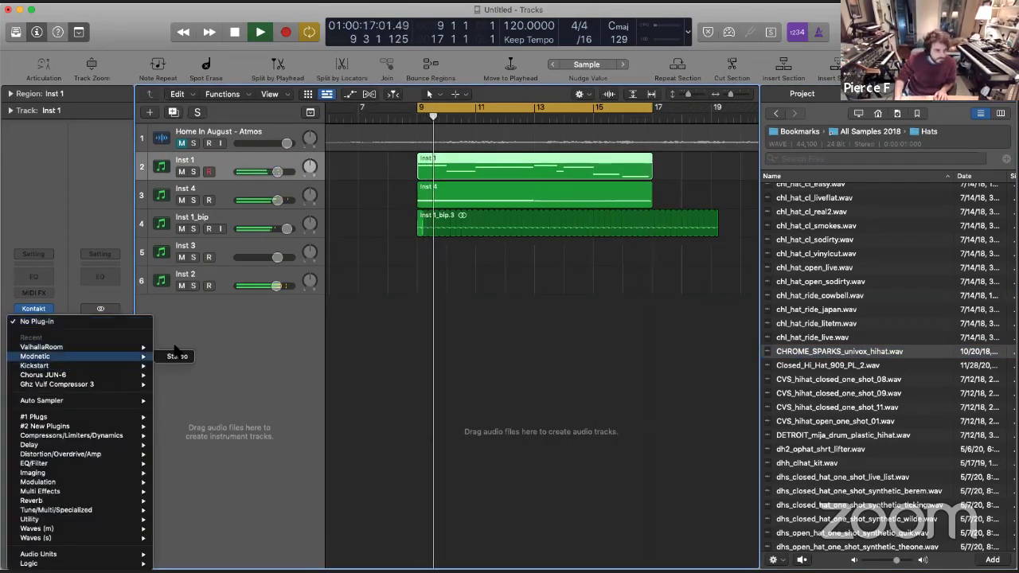
left_click(169, 357)
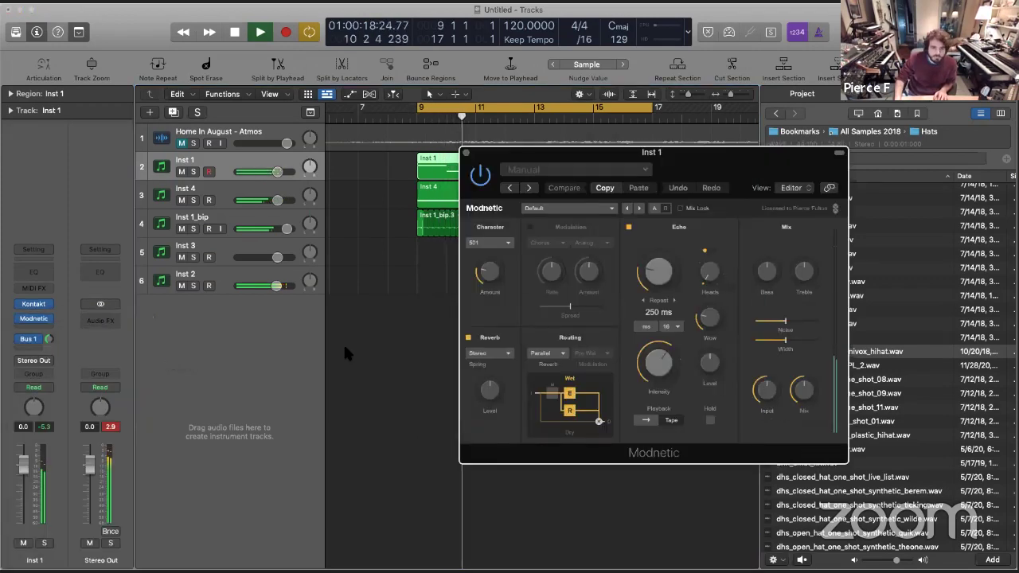
left_click_drag(805, 386, 805, 386)
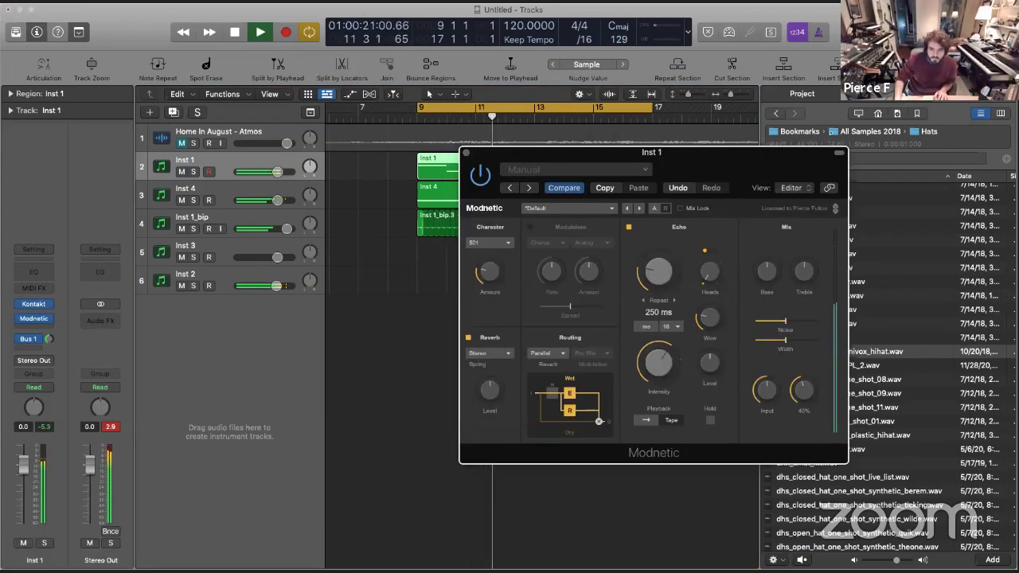
Load the Current Juno Mission factory preset in Modnetic, enable Mix Lock and advance to Current Key Hole 2
left_click(589, 208)
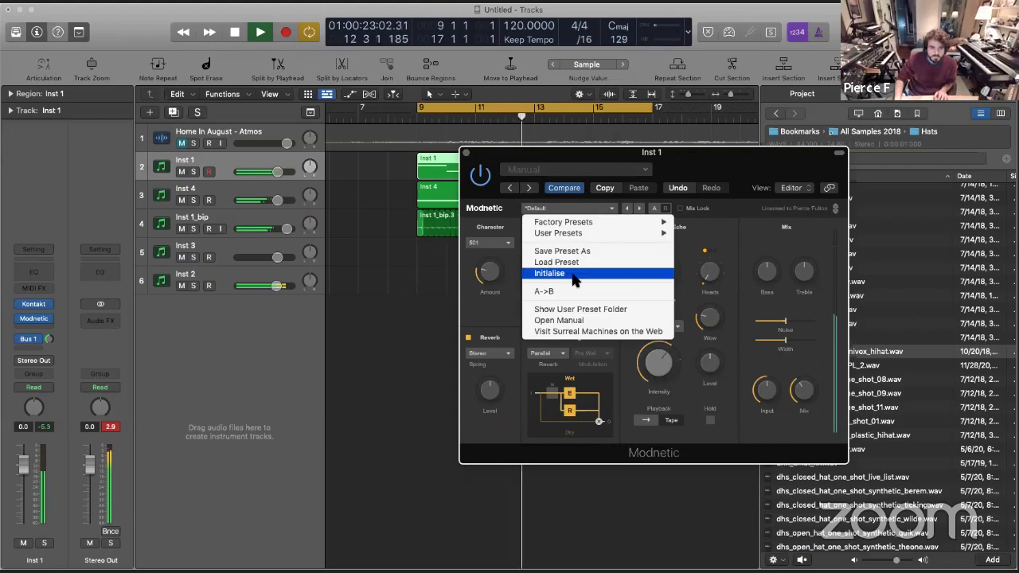
mouse_move(656, 222)
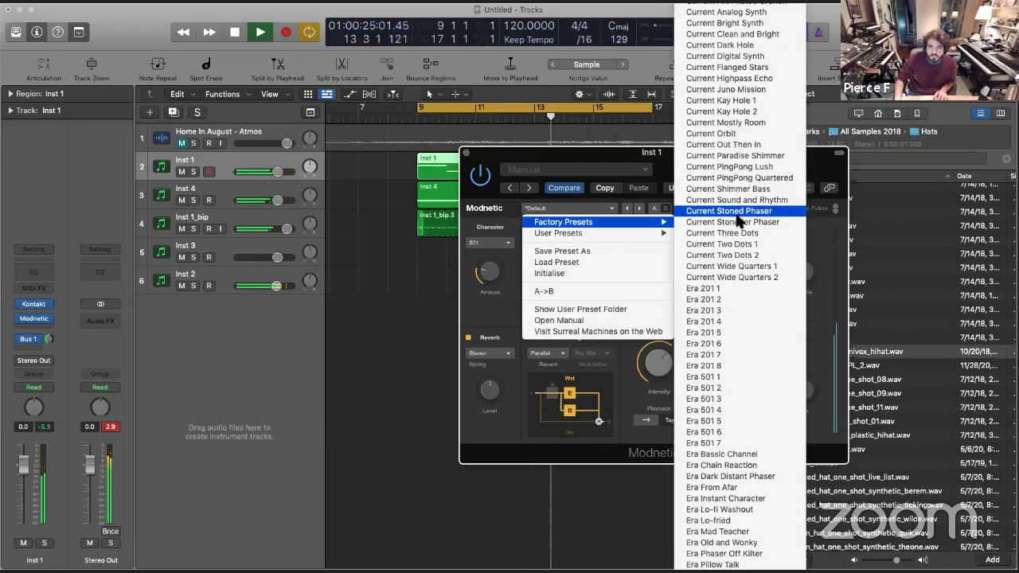
left_click(725, 94)
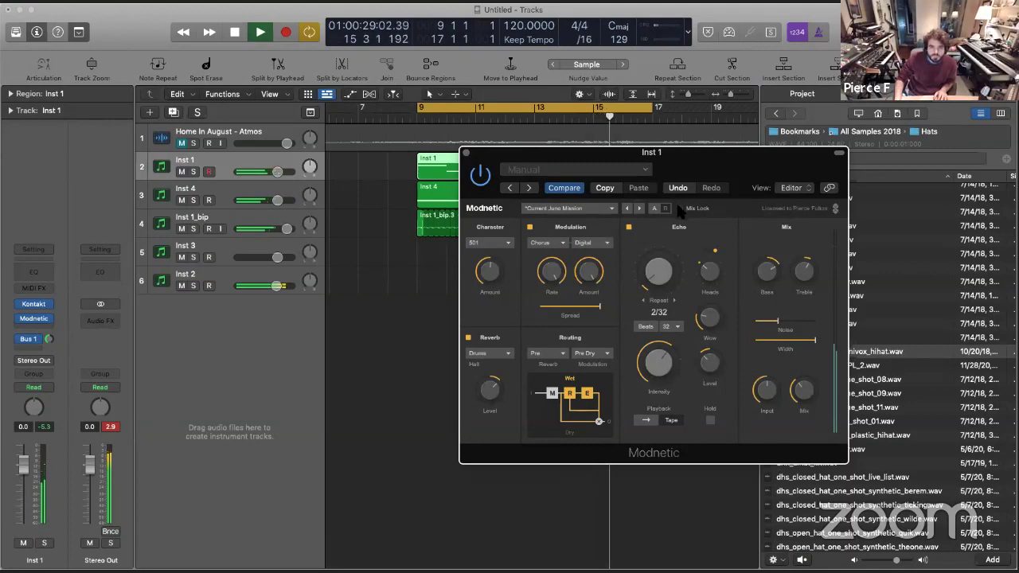
left_click(638, 208)
left_click(637, 209)
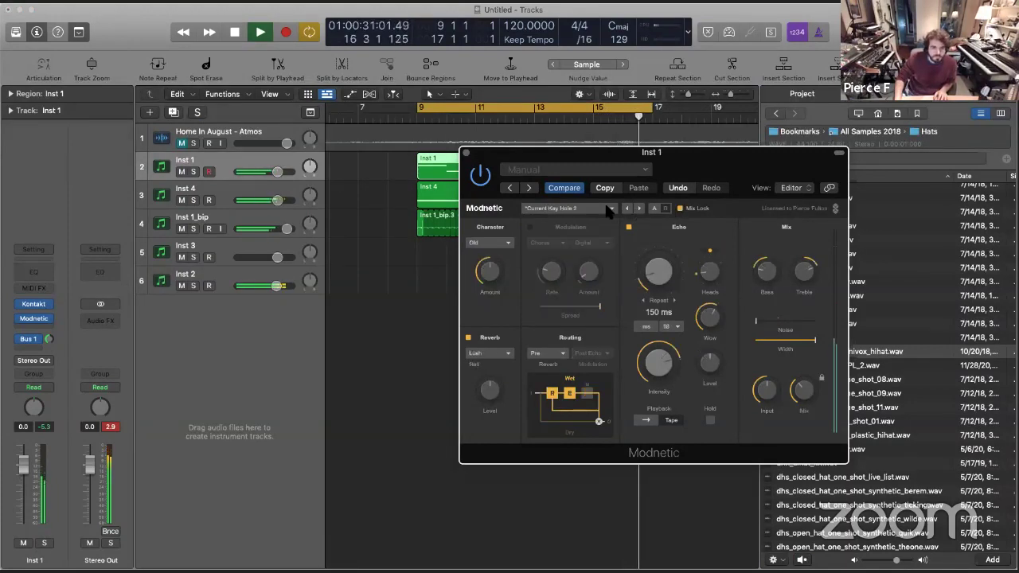
Browse Modnetic's factory presets and load Era 201 1
left_click(586, 209)
mouse_move(587, 221)
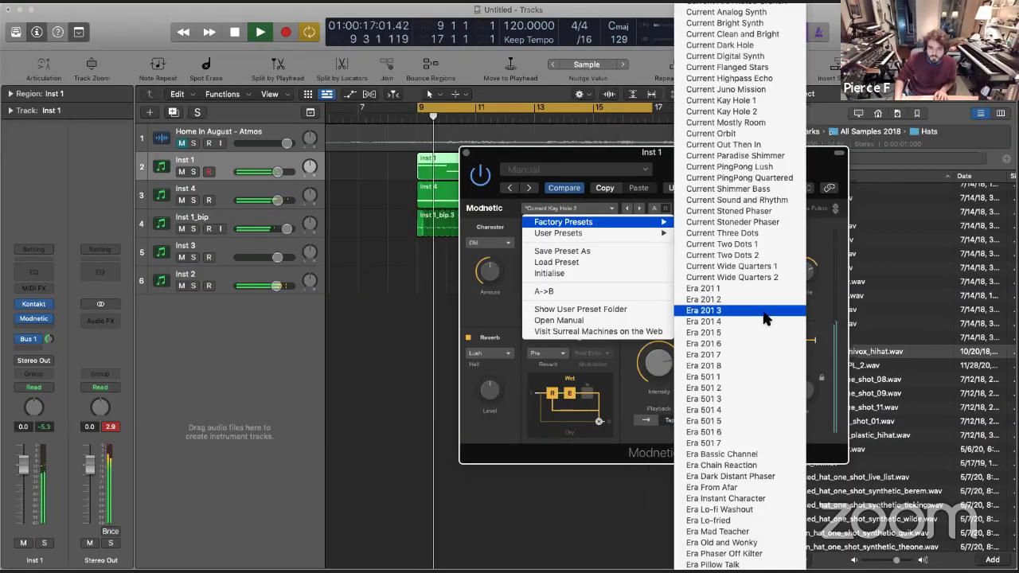
scroll(762, 319, "down", 10)
scroll(757, 356, "down", 10)
scroll(758, 355, "up", 15)
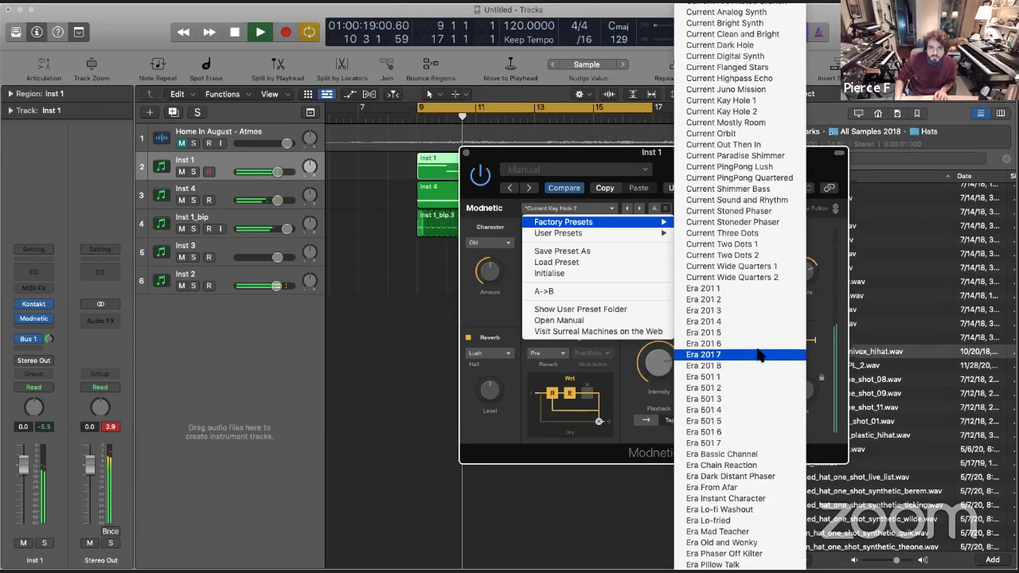
scroll(733, 311, "down", 4)
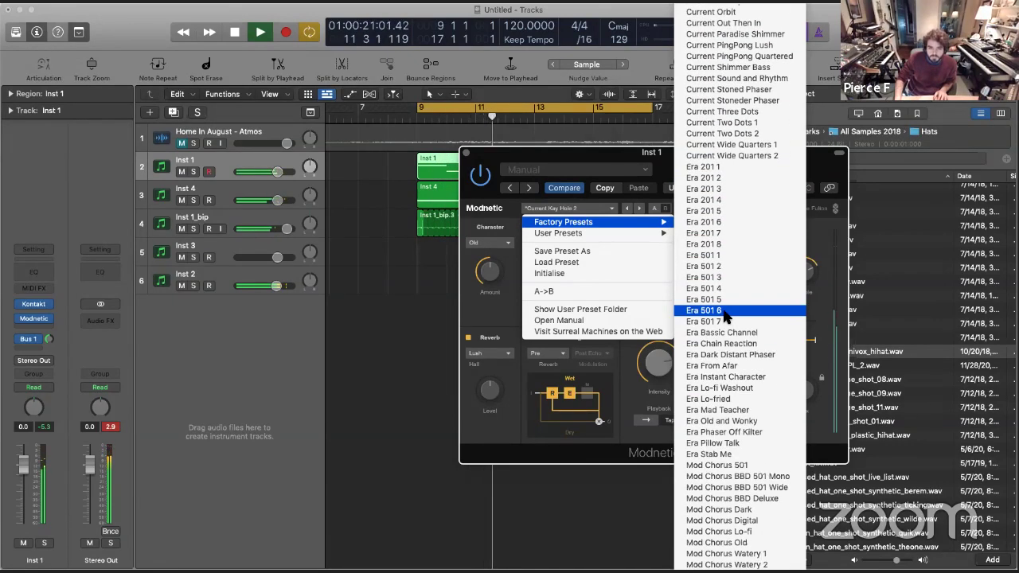
left_click(716, 167)
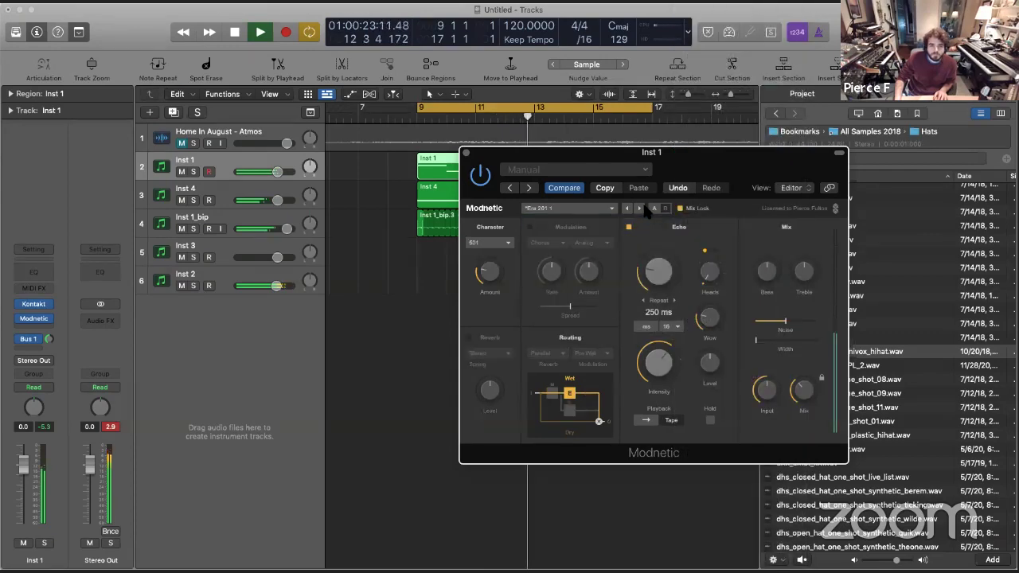
Sync Modnetic's echo repeat to 4/16 beats, lower its mix and bass, and close the effect window
left_click(669, 327)
left_click(671, 363)
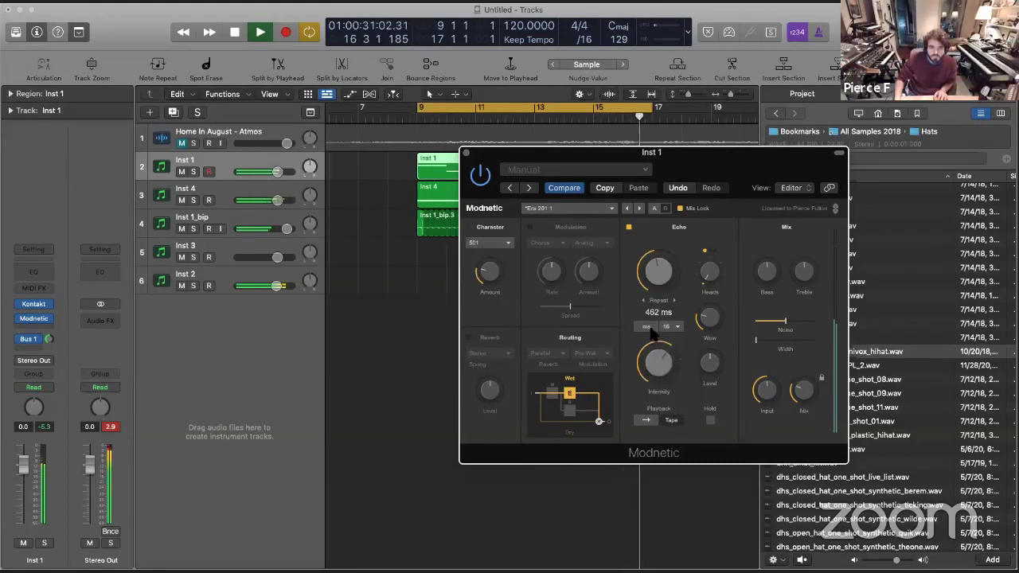
mouse_move(659, 262)
left_mouse_down()
mouse_move(659, 288)
mouse_move(658, 275)
left_mouse_up()
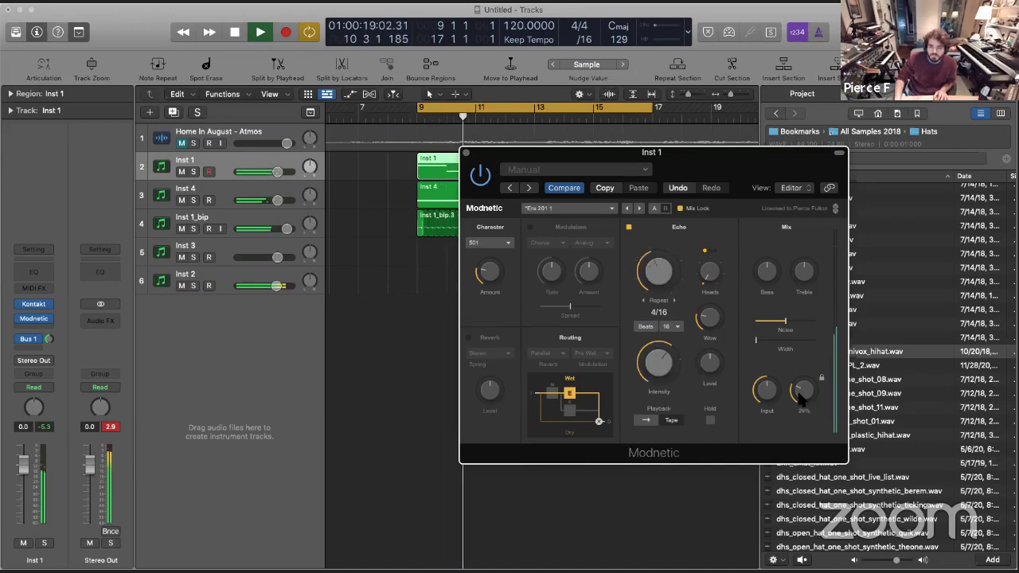
scroll(803, 384, "up", 5)
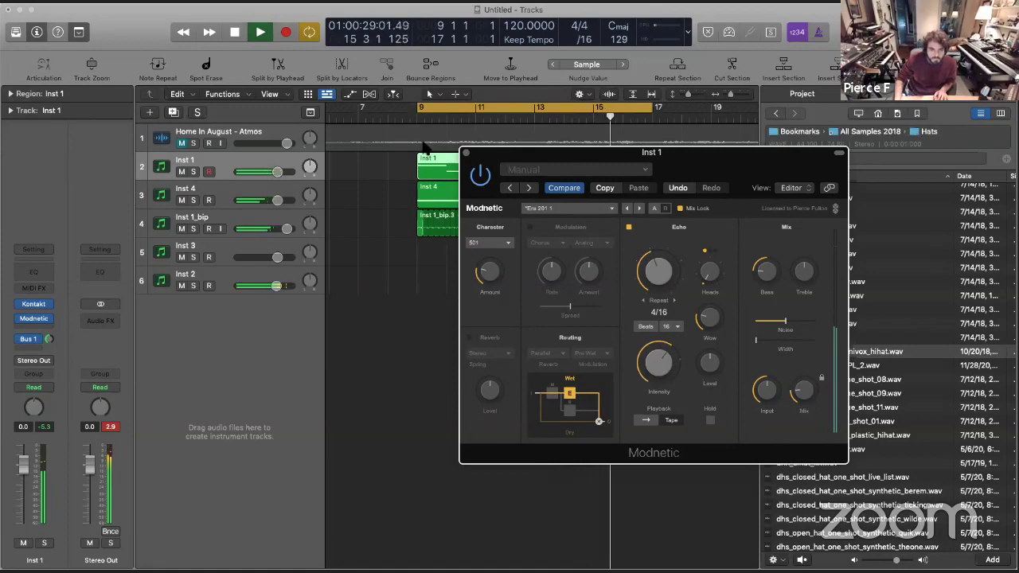
left_click(465, 152)
left_click(373, 304)
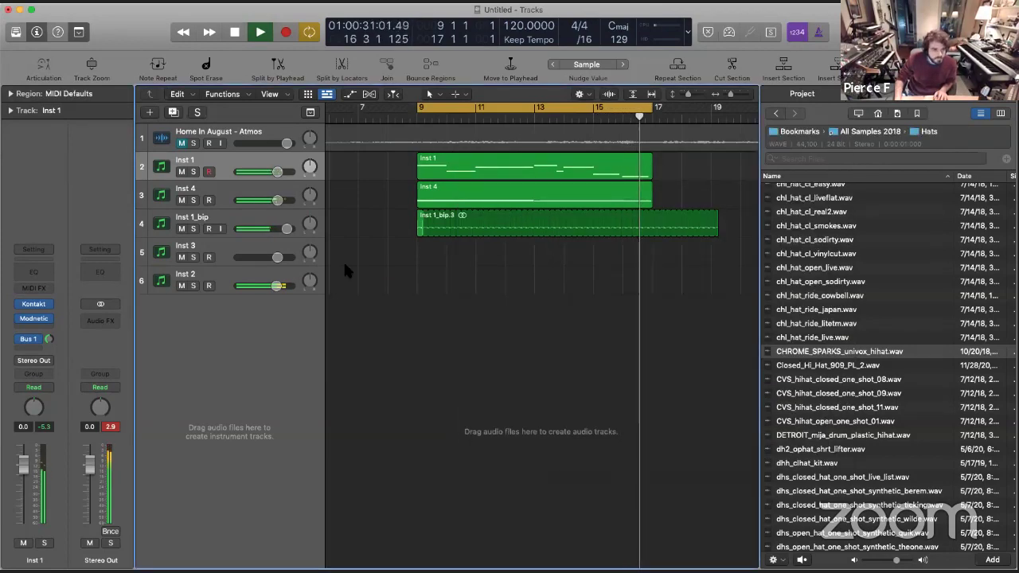
Show the Nerve window of Inst 2 and open the Claps/Snares folder inside All Samples 2018
left_click(244, 274)
key("v")
left_click(868, 132)
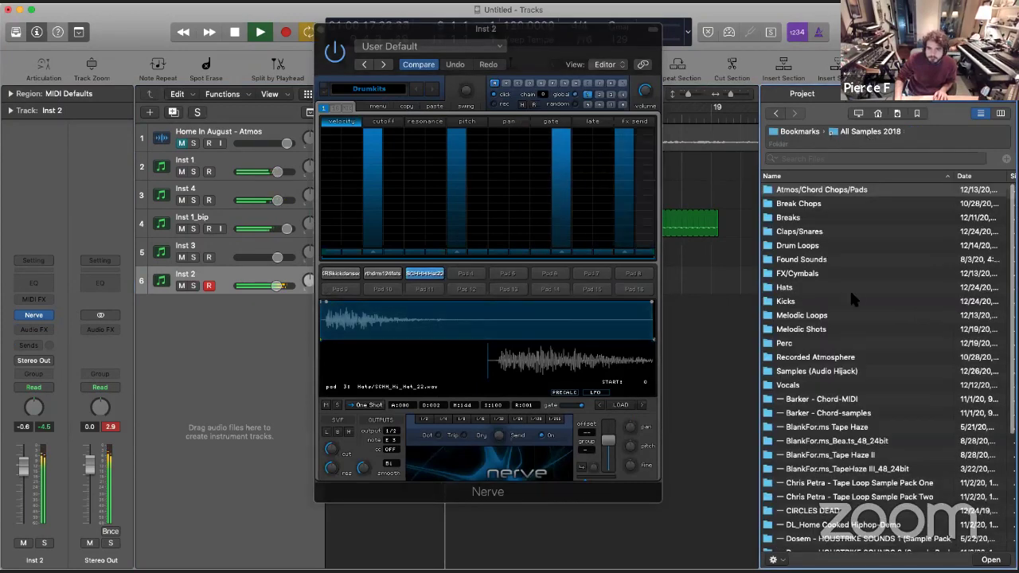
double_click(812, 232)
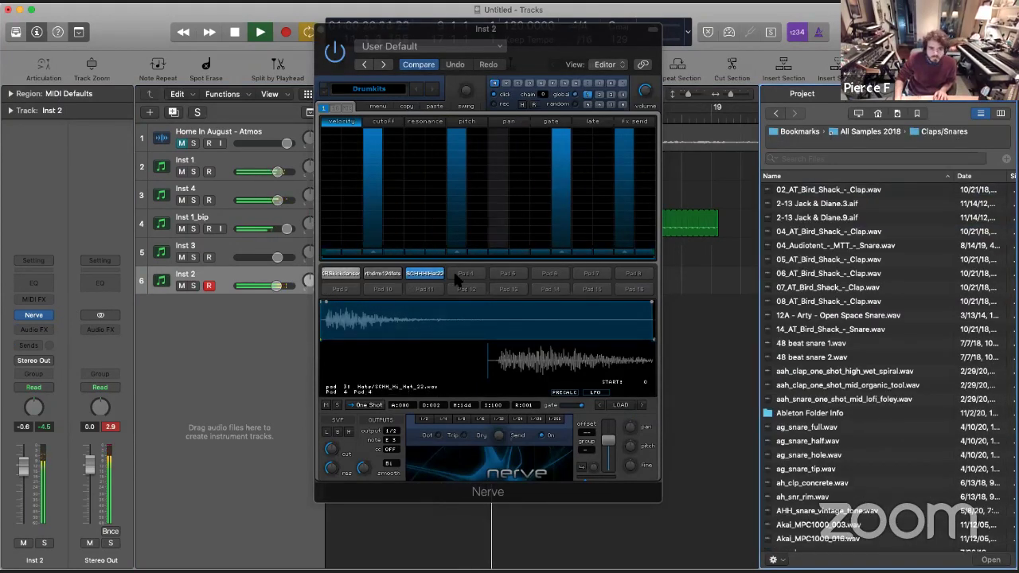
Stop playback and audition the chl_snr snares from chl_snr_dustyvinyl.wav down to chl_snr_picsnare.wav
key("space")
scroll(906, 358, "down", 10)
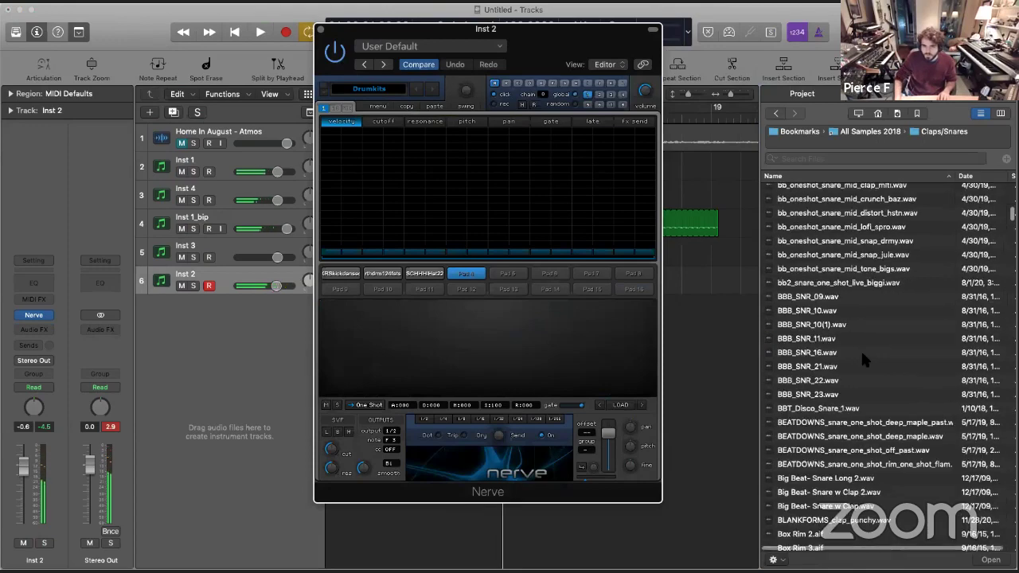
scroll(828, 415, "down", 15)
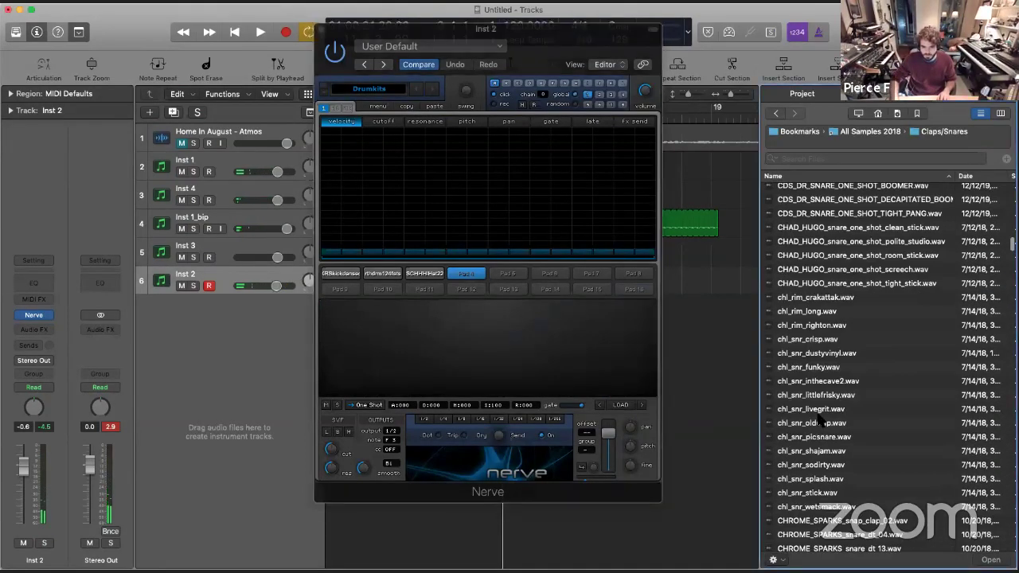
left_click(803, 381)
left_click(810, 354)
key("Down")
key("Down")
key("Down")
key("Down")
key("Down")
key("Down")
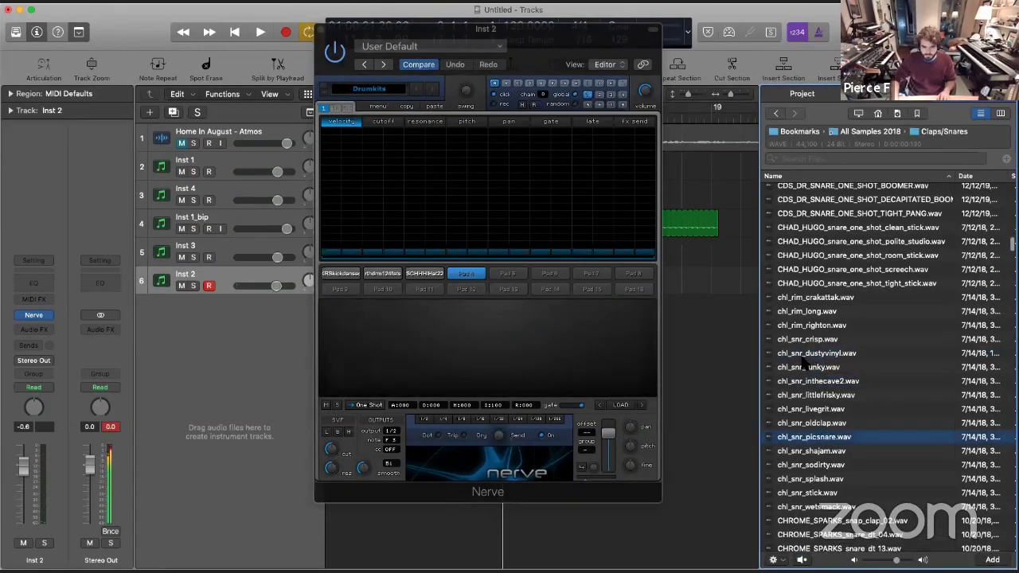
Sort the Claps/Snares samples by date and audition the newest bs_ claps and snares
left_click(984, 181)
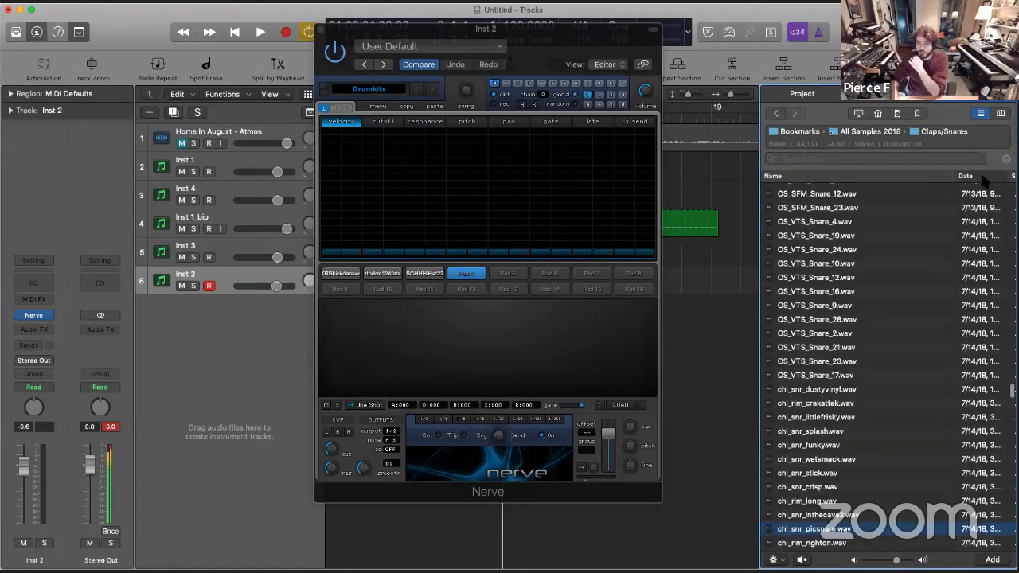
scroll(875, 185, "up", 5)
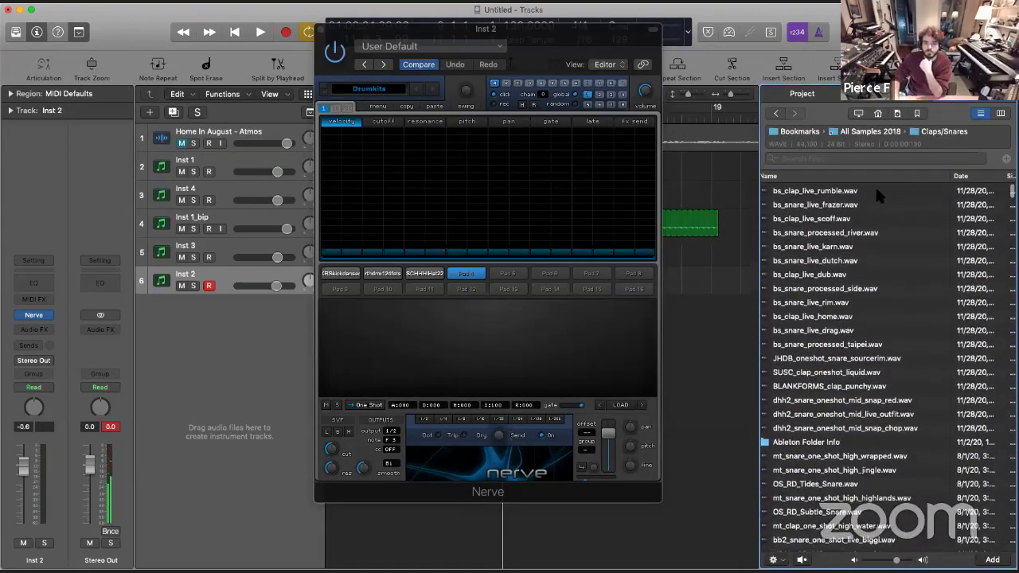
left_click(875, 185)
key("Down")
key("Down")
key("Down")
key("Down")
key("Down")
key("Down")
key("Down")
key("Down")
left_click(874, 247)
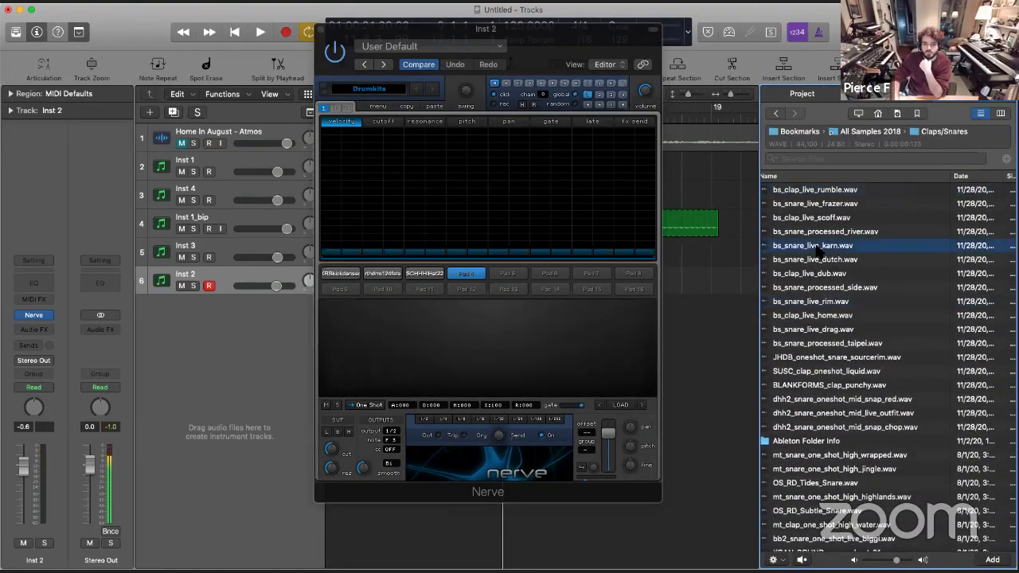
Audition further recent snares and load OS_RD_Tides_Snare.wav onto Pad 4 in Nerve
left_click(832, 427)
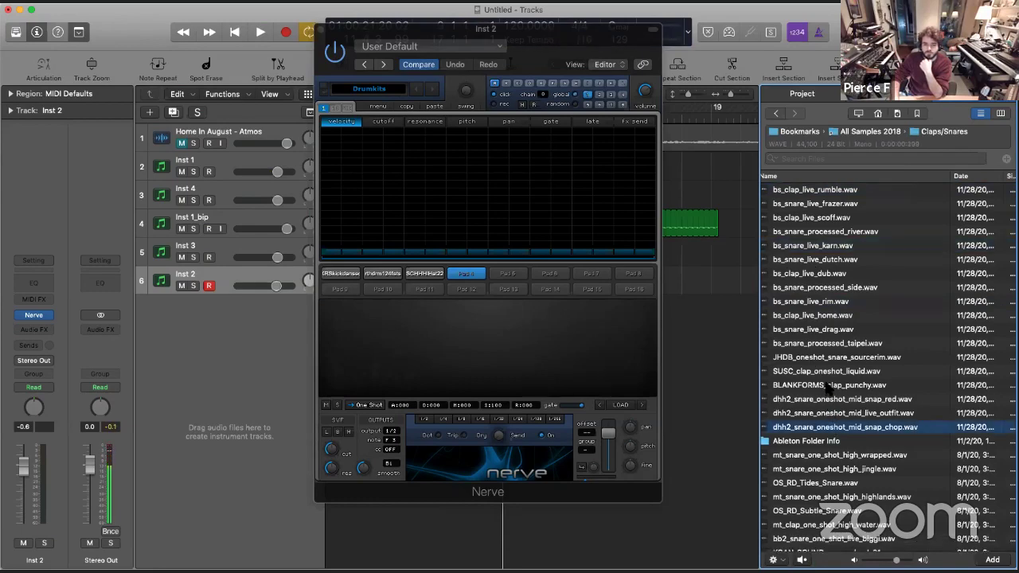
scroll(825, 385, "down", 4)
left_click(812, 341)
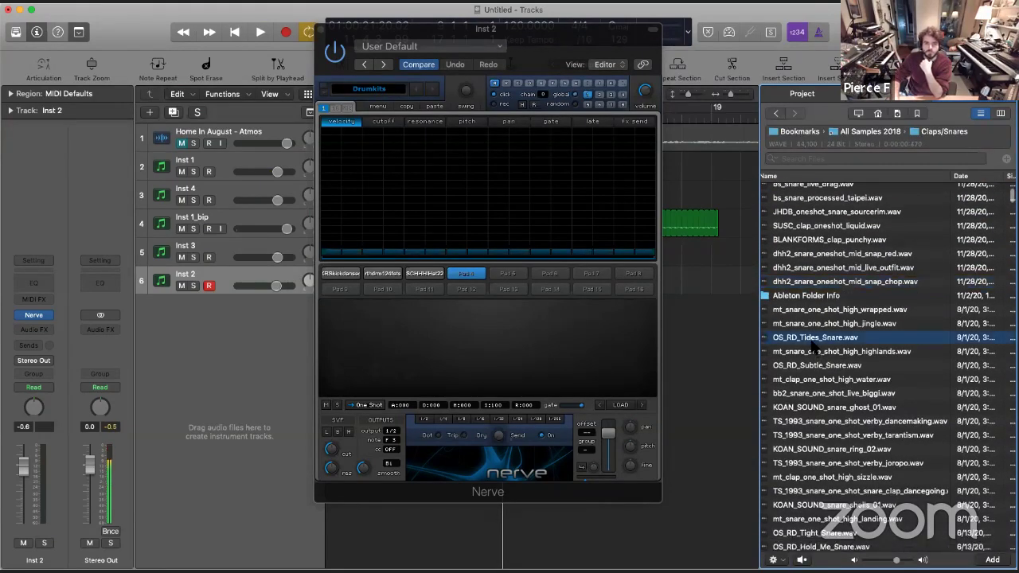
left_click_drag(465, 278, 467, 278)
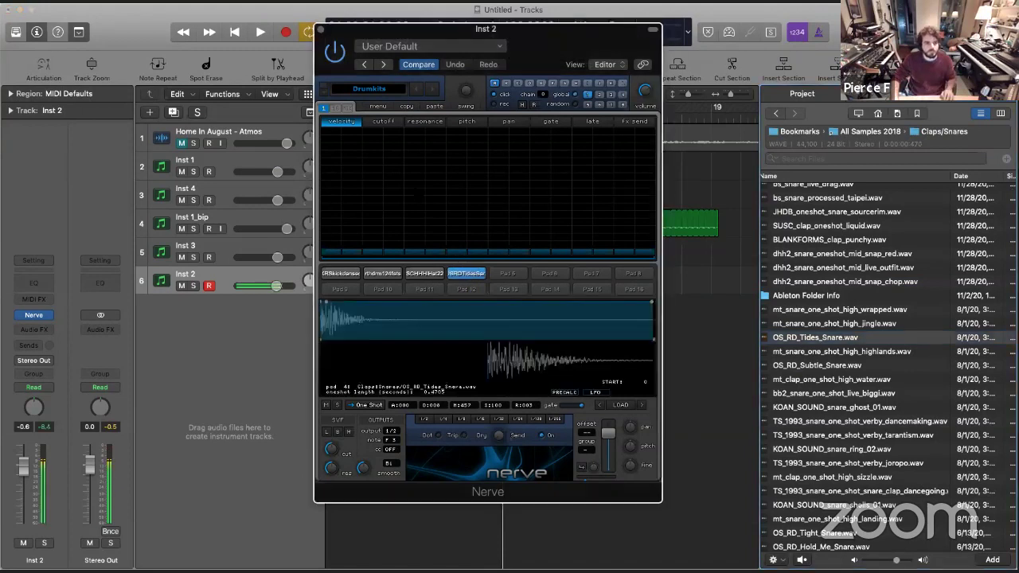
Program the Pad 4 snare on steps 5 and 13 during playback, lower its volume to about -5.19, then close Nerve and stop
key("space")
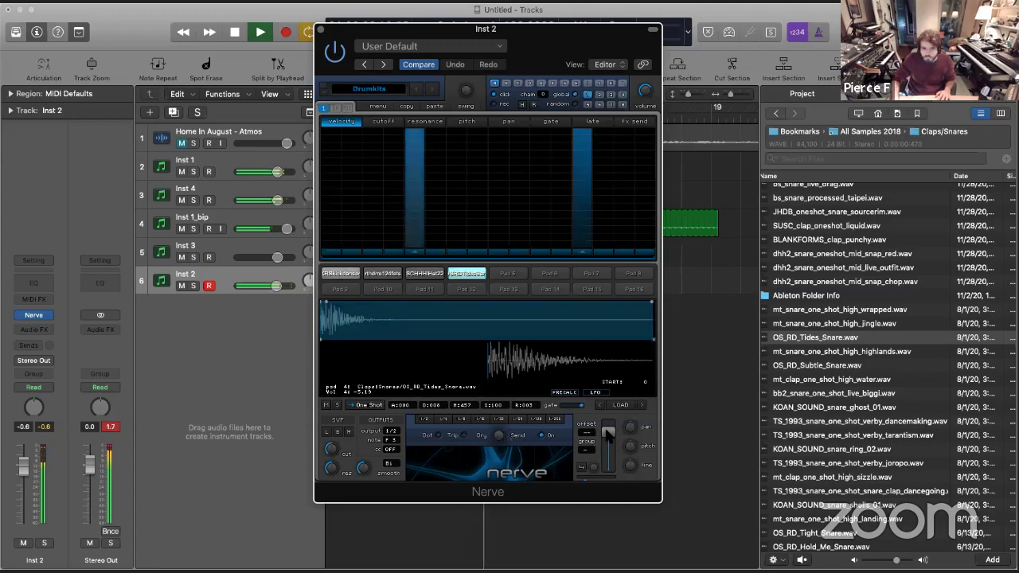
left_click(320, 29)
key("space")
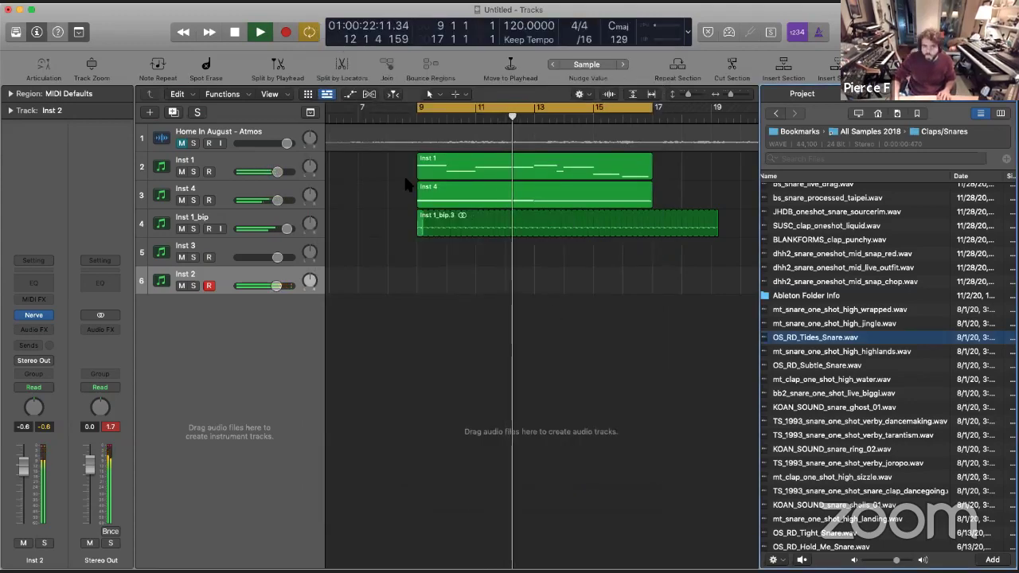
Add a new software instrument track below Inst 4 and insert a stereo Kontakt on it
left_click(219, 187)
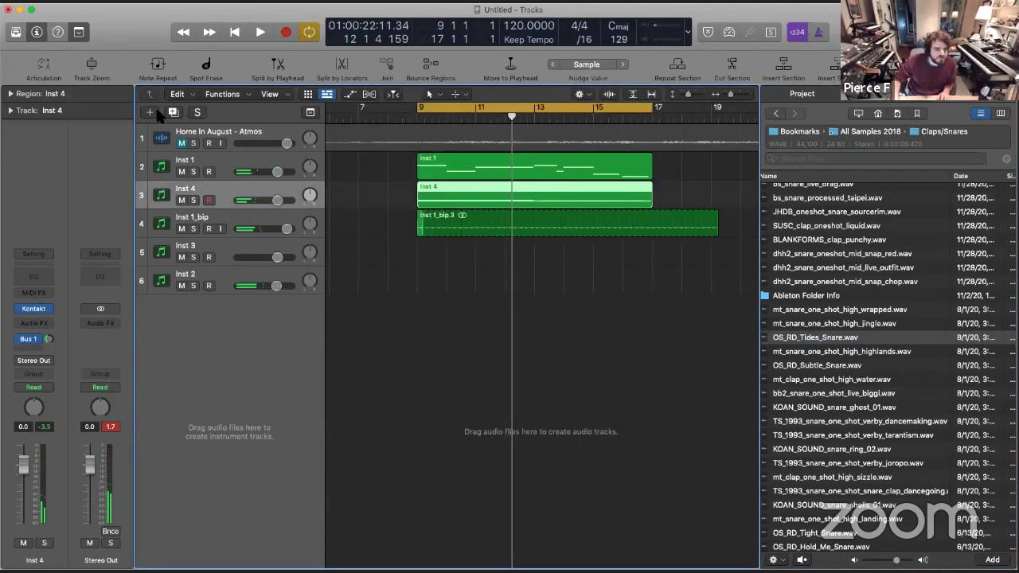
left_click(151, 112)
key("Return")
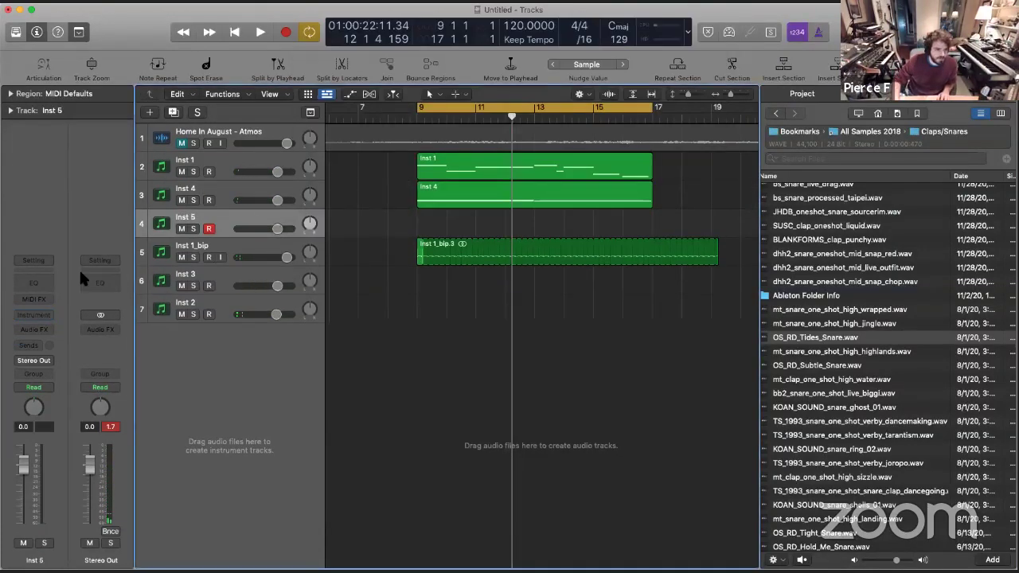
left_click(34, 316)
mouse_move(57, 355)
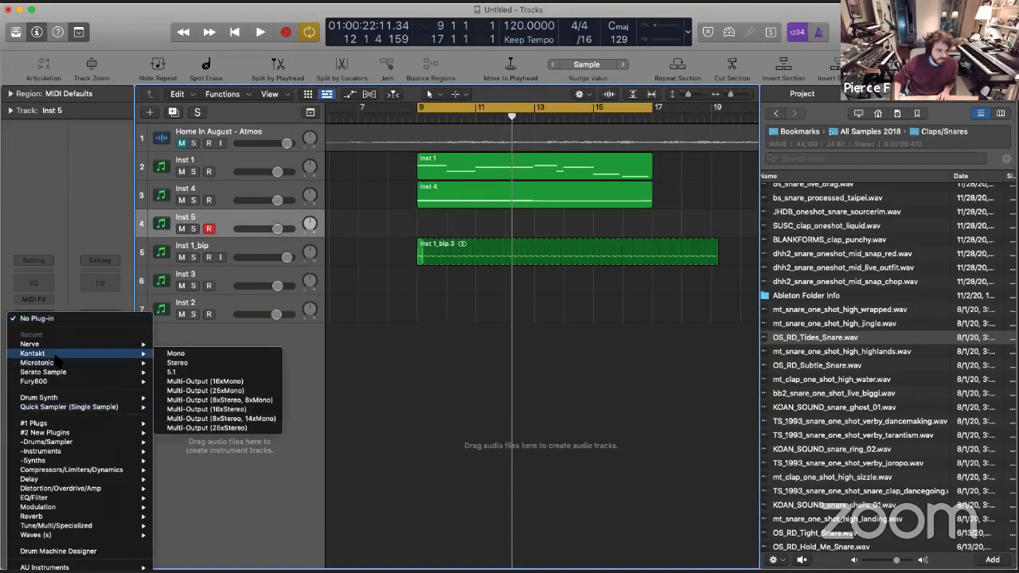
left_click(194, 363)
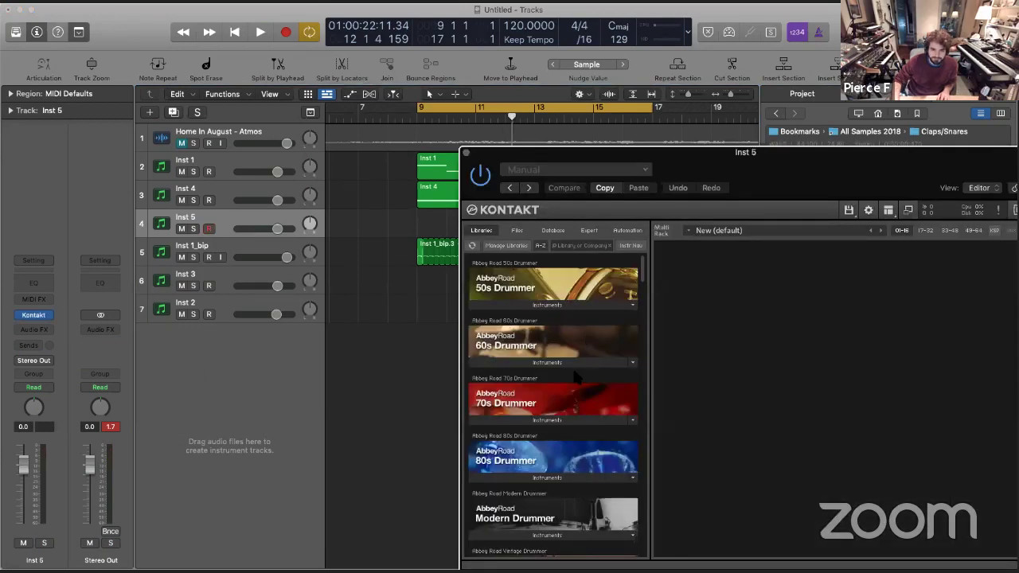
Load Chamber Waves.nki from the Olafur Arnalds Chamber Evolutions library into Kontakt
scroll(577, 378, "down", 5)
scroll(577, 378, "down", 10)
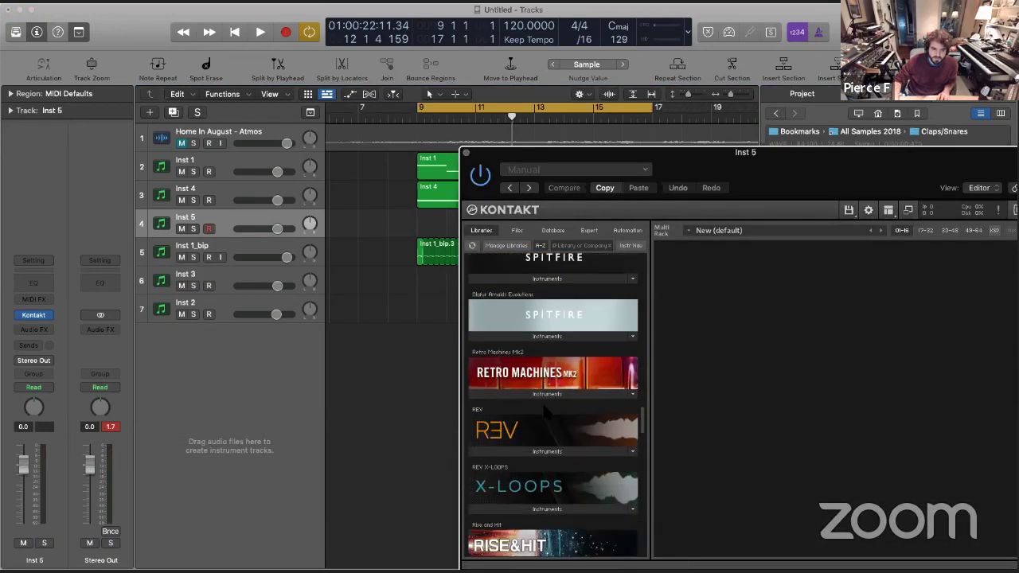
scroll(577, 378, "up", 3)
left_click(524, 431)
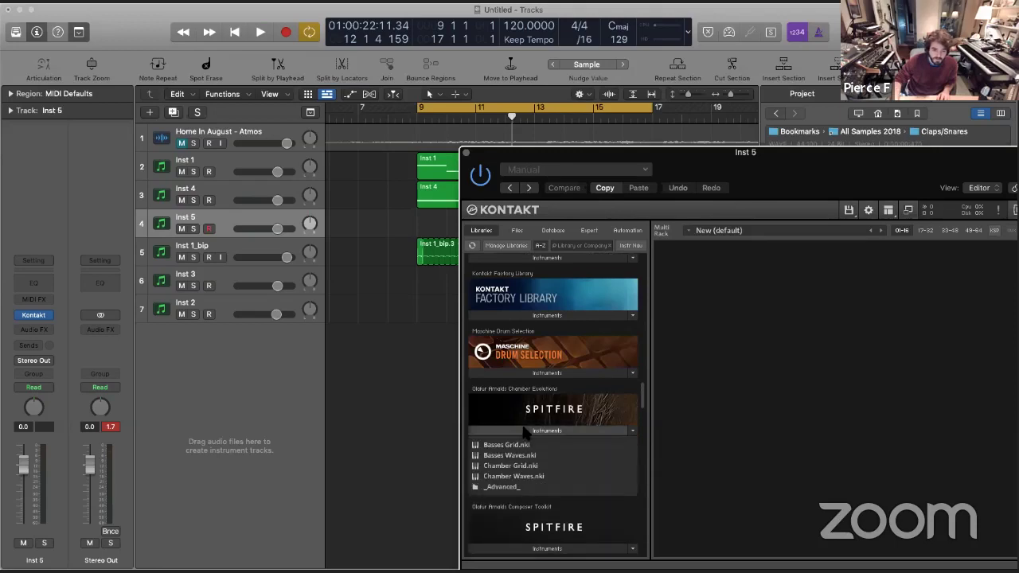
double_click(506, 476)
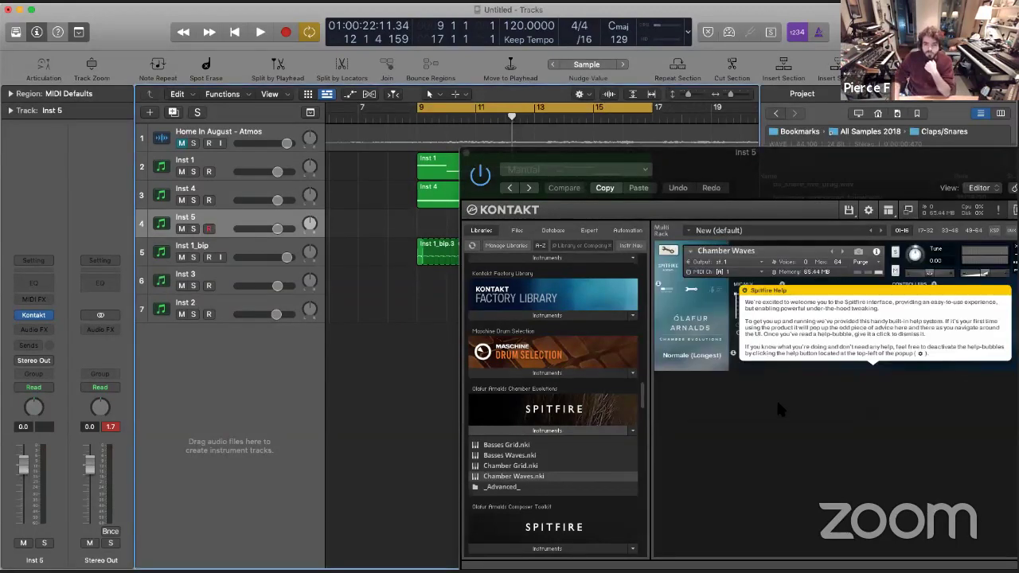
Dismiss the Spitfire help, close Kontakt, copy the Inst 4 region onto the Inst 5 track and open the copy for note editing
left_click(872, 337)
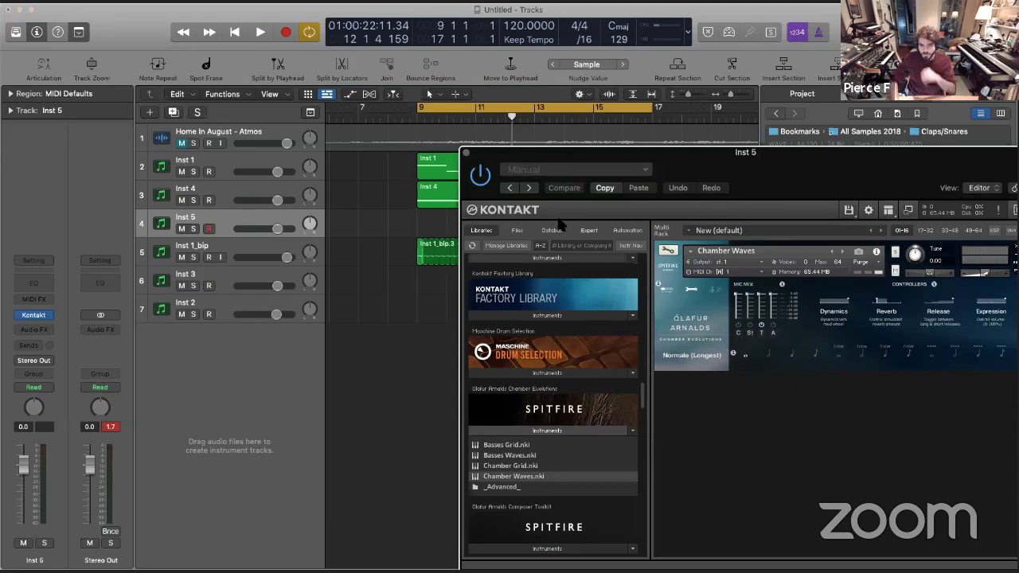
left_click_drag(468, 152, 465, 151)
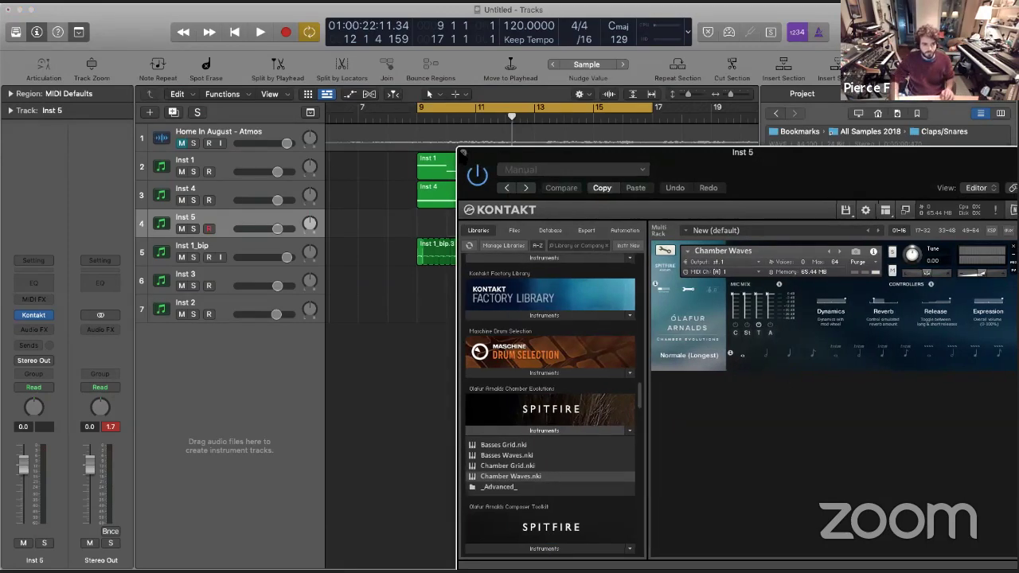
left_click(462, 152)
left_click_drag(449, 200, 449, 229)
double_click(454, 230)
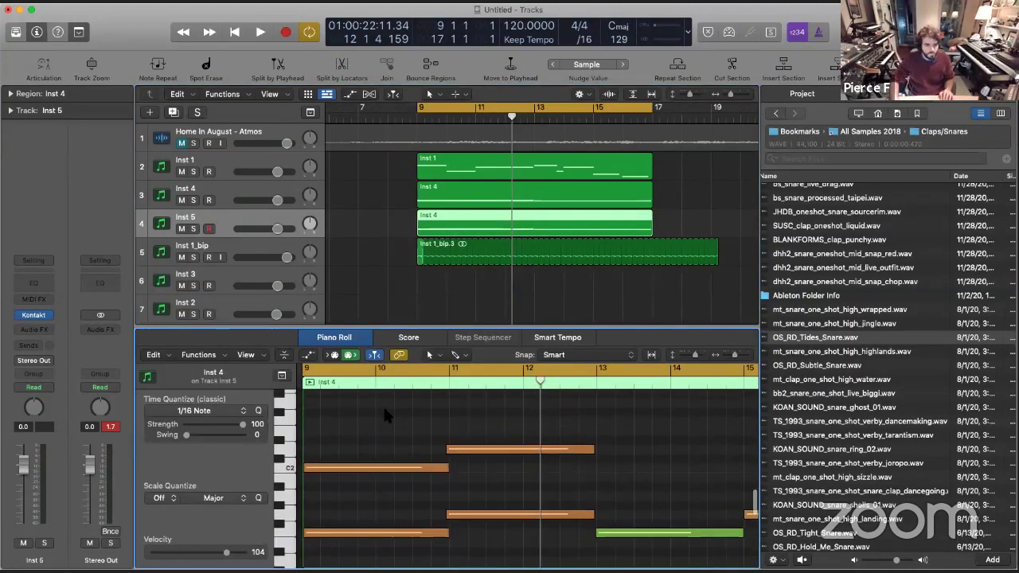
Duplicate the bar 9 C2 note up to C3 and the bar 11 D2 note up to B2 in the Inst 5 region
scroll(383, 404, "up", 2)
left_click_drag(354, 489, 355, 407)
scroll(354, 422, "up", 1)
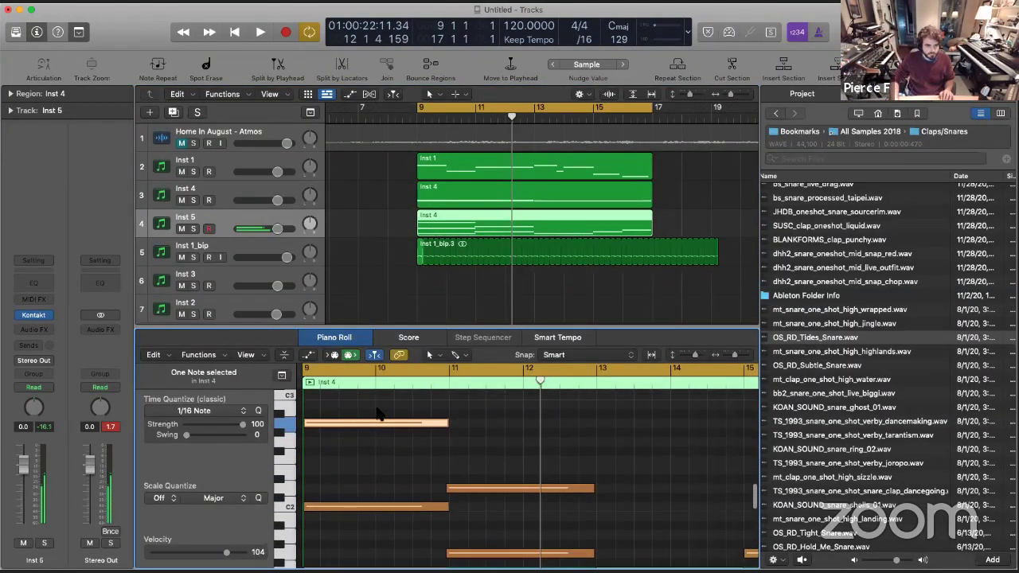
mouse_move(350, 428)
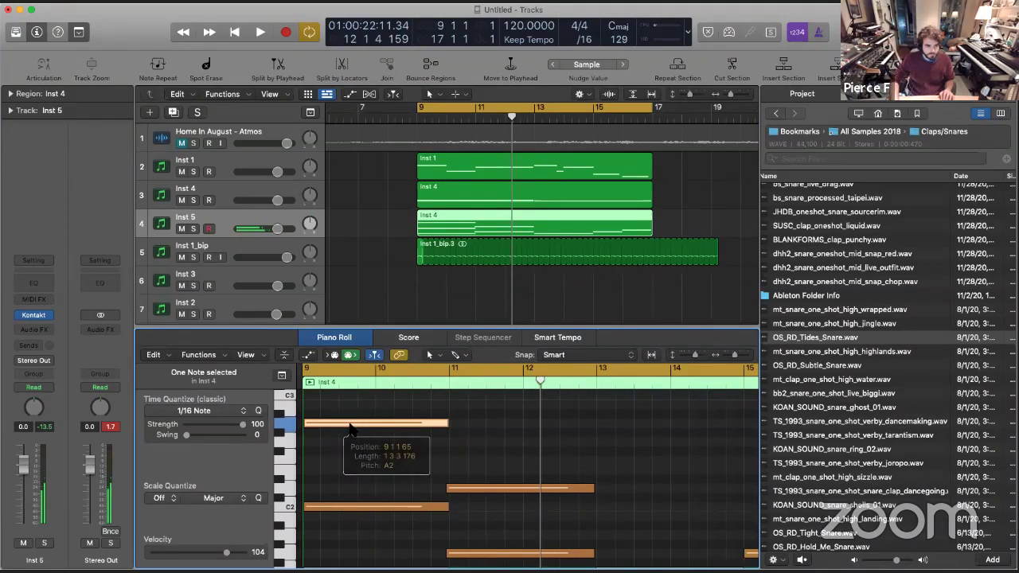
left_click_drag(370, 425, 370, 407)
scroll(386, 446, "up", 2)
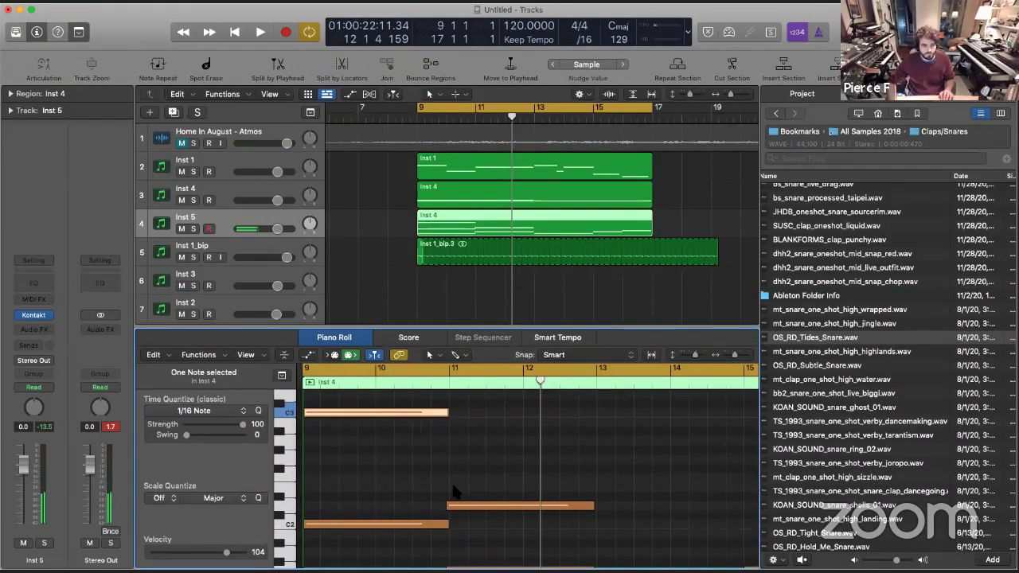
left_click_drag(473, 509, 474, 426)
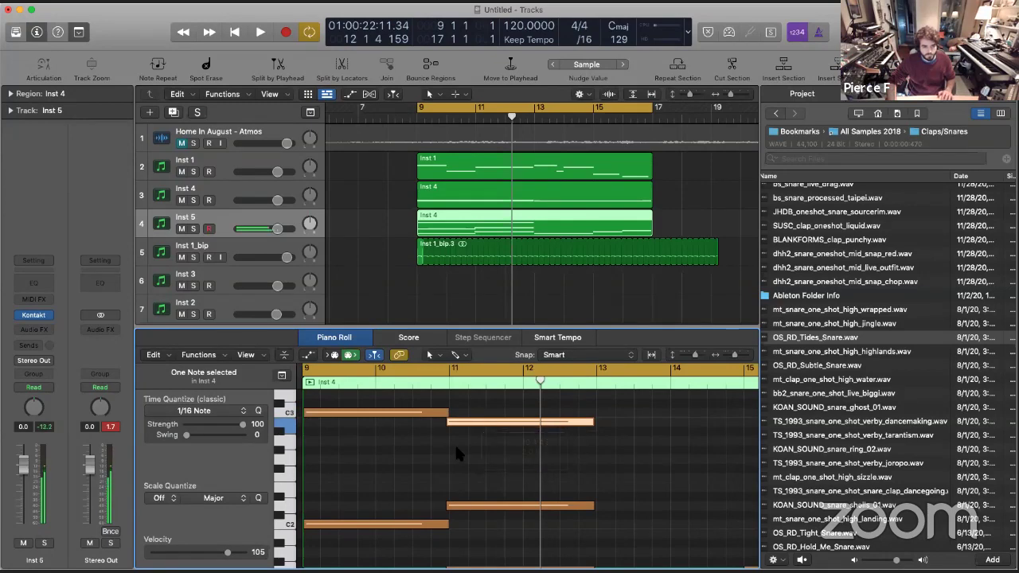
left_click(556, 463)
Play the loop and solo the Inst 5 track
key("space")
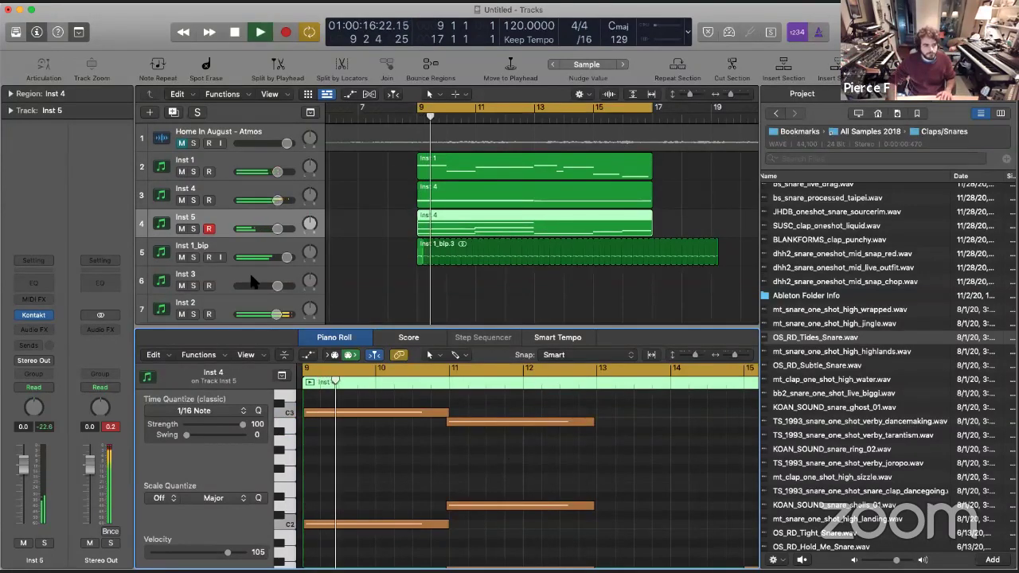
left_click(194, 228)
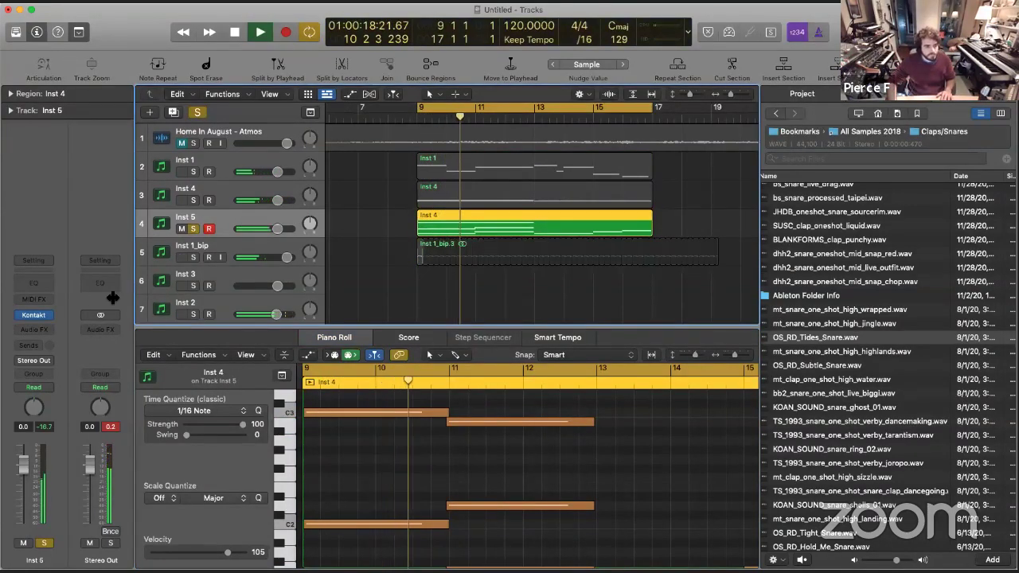
left_click(530, 469)
Stop playback, switch Chamber Waves in Inst 5's Kontakt to the Vib (Long) articulation, audition it, and close Kontakt
mouse_move(36, 317)
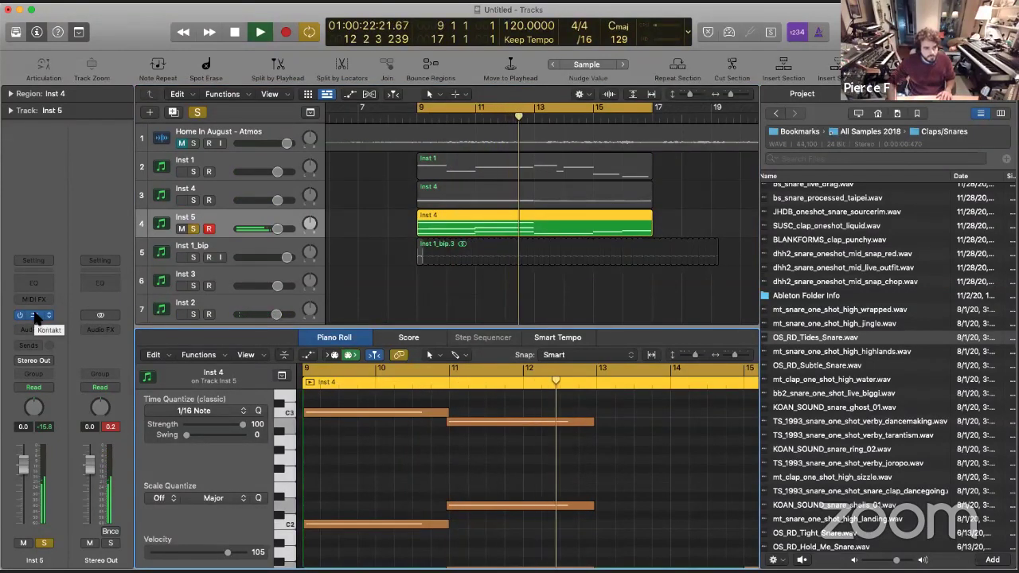
key("space")
left_click(36, 316)
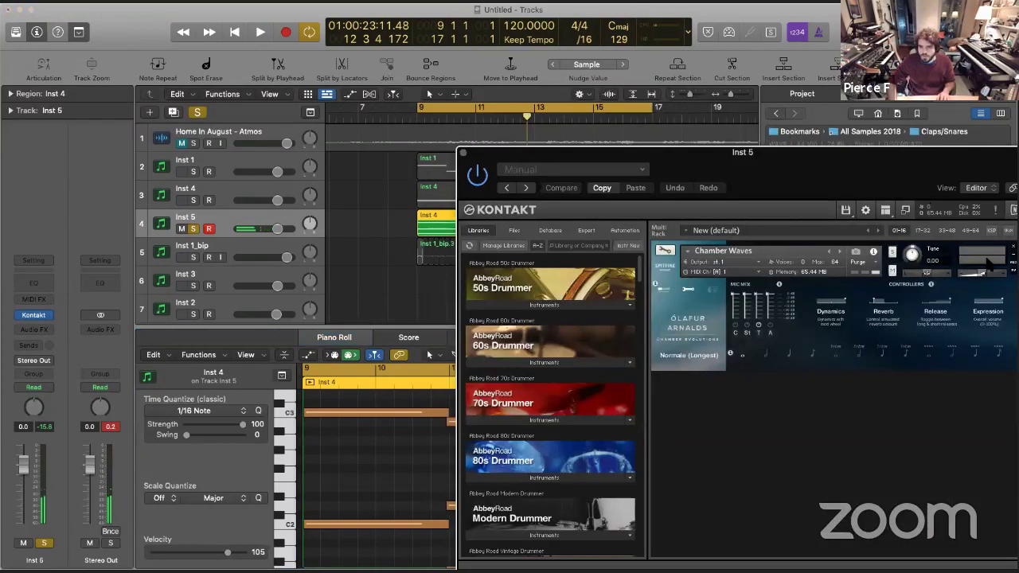
left_click(859, 358)
key("space")
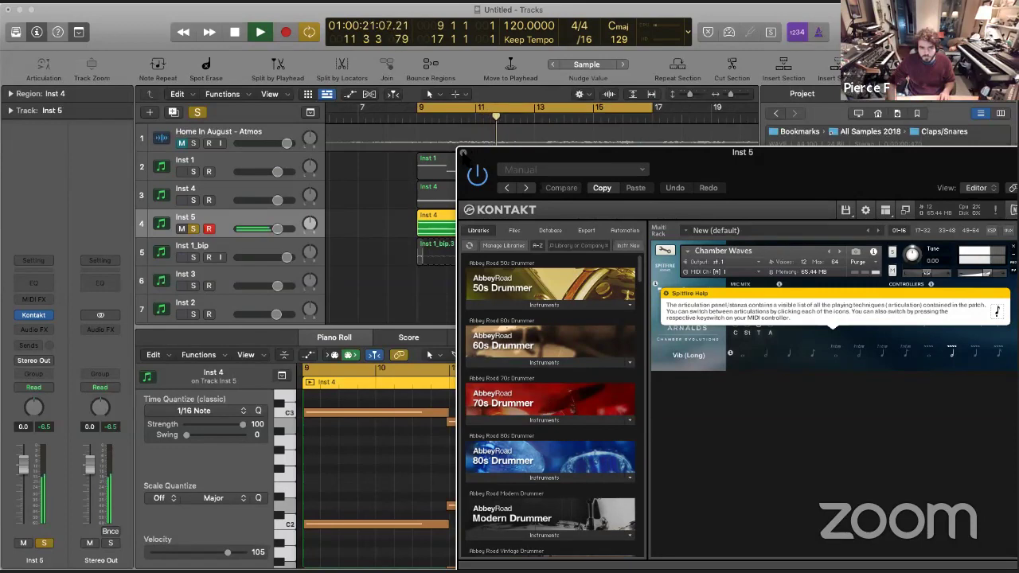
left_click(462, 152)
Transpose all notes in the Inst 5 region up one octave and play the loop
key("space")
key("super+a")
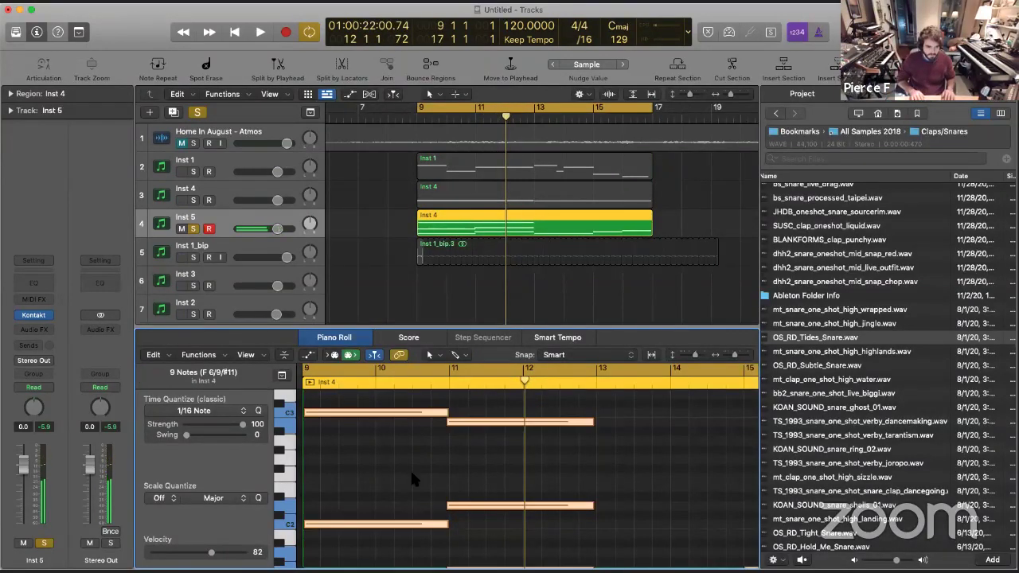
key("space")
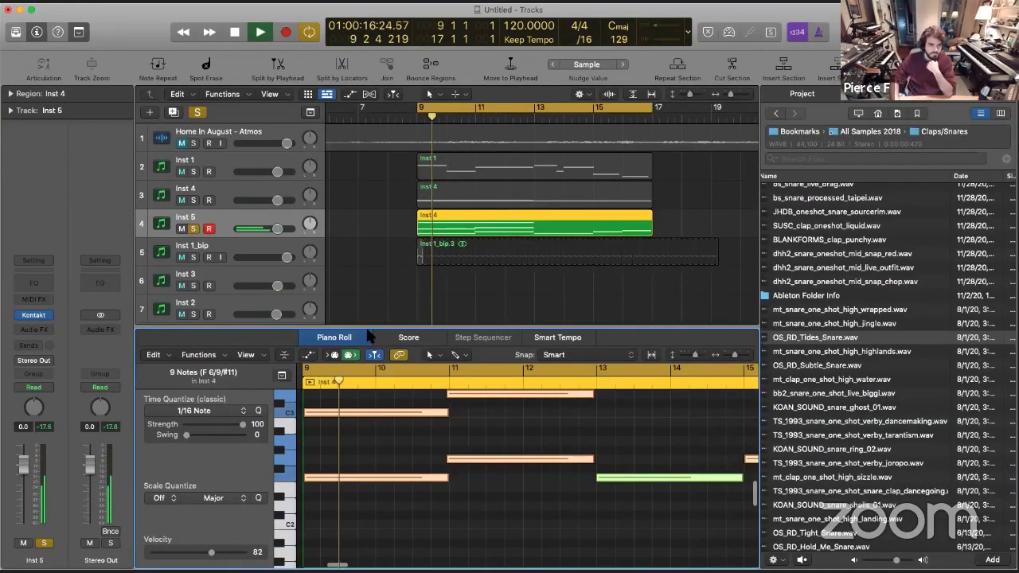
Solo Inst 1 alongside Inst 5, lower its volume slightly, and lower Inst 5's volume to -3.1 dB
left_click(193, 171)
left_click_drag(275, 172, 267, 183)
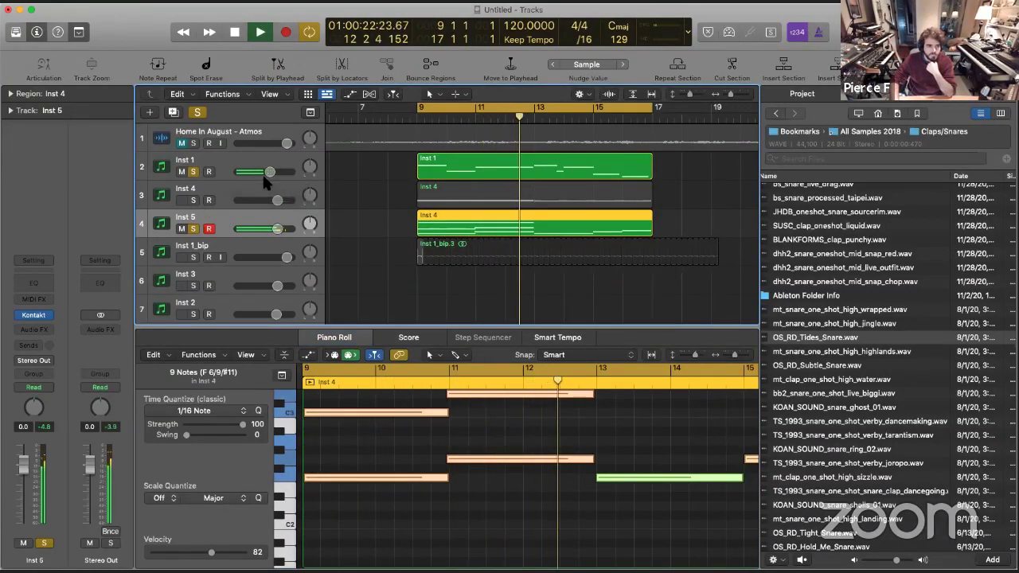
left_click_drag(277, 228, 270, 229)
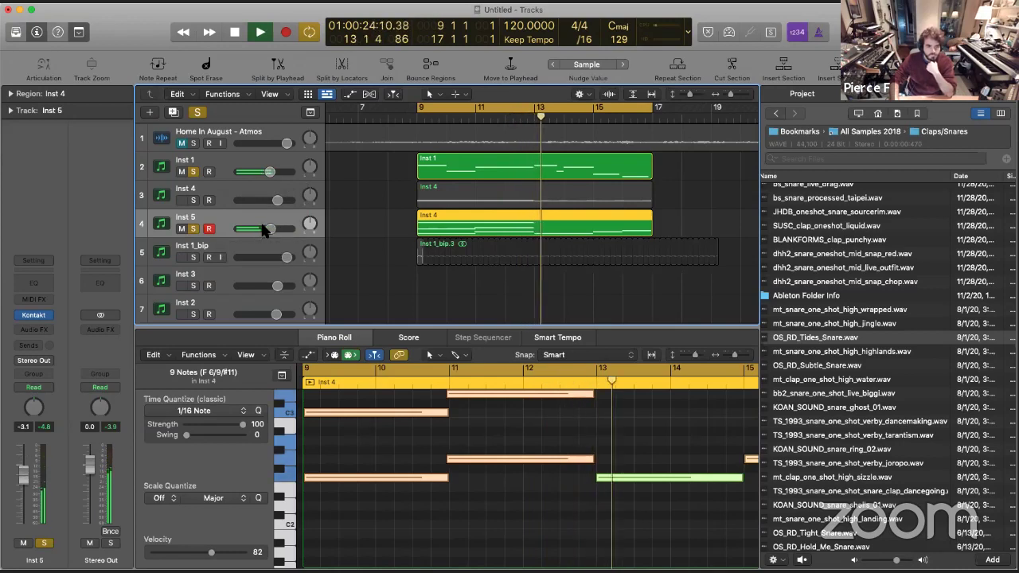
left_click(604, 410)
Stop playback and add duplicated notes at C3 and D4 above the bar 13 note in the Inst 5 region
key("space")
scroll(589, 446, "up", 5)
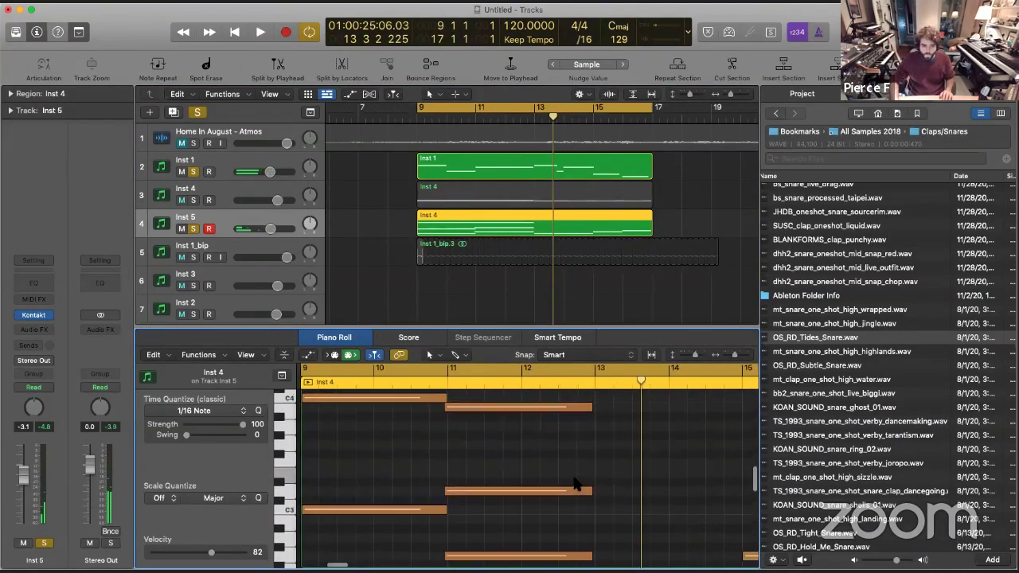
scroll(707, 506, "down", 2)
left_click_drag(665, 541, 658, 482)
scroll(656, 496, "up", 2)
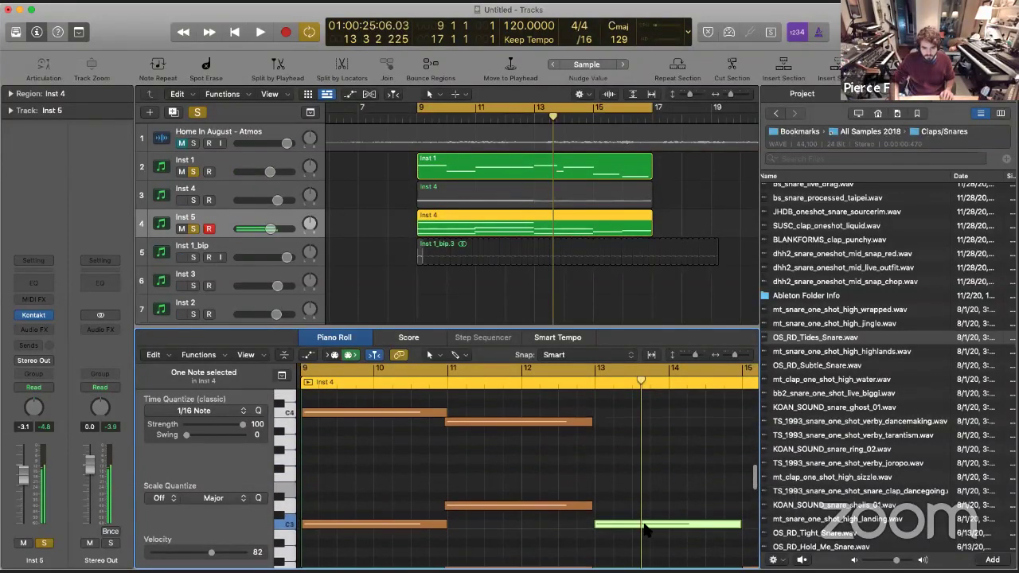
left_click_drag(632, 412, 629, 407)
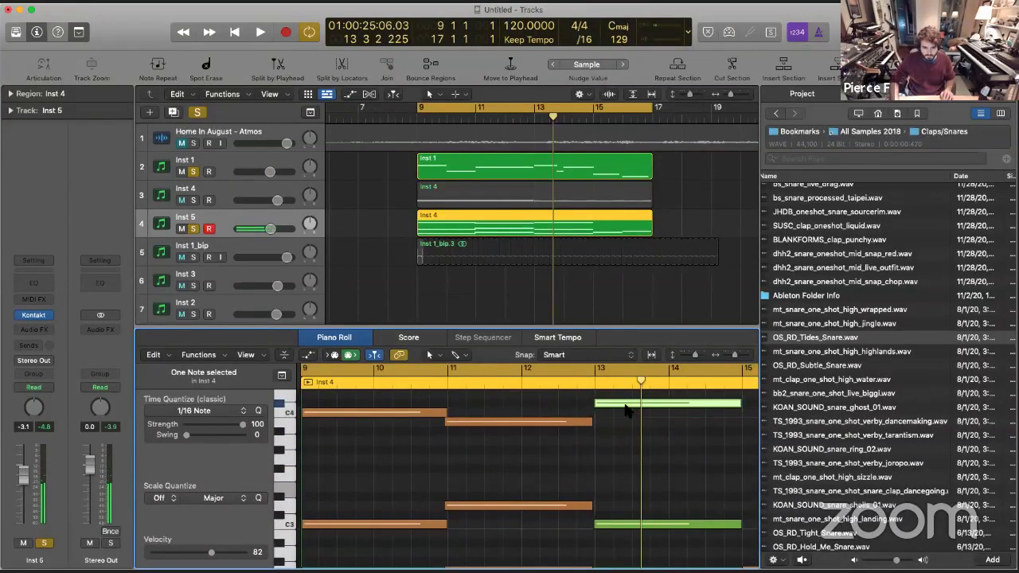
key("alt+Up")
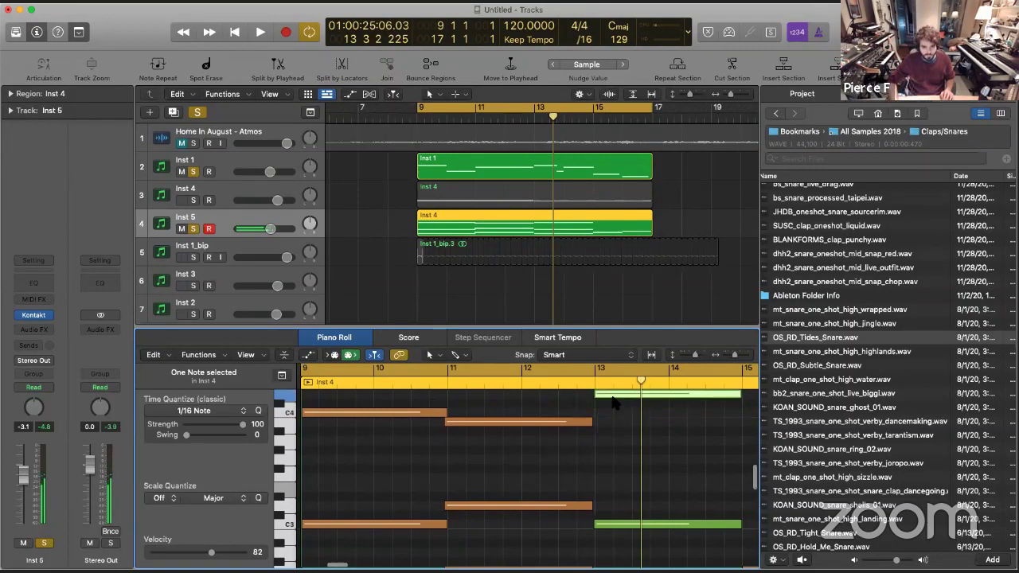
Copy the D3 and B3 notes from bar 11 to bar 15 in the Inst 5 region
scroll(613, 402, "down", 5)
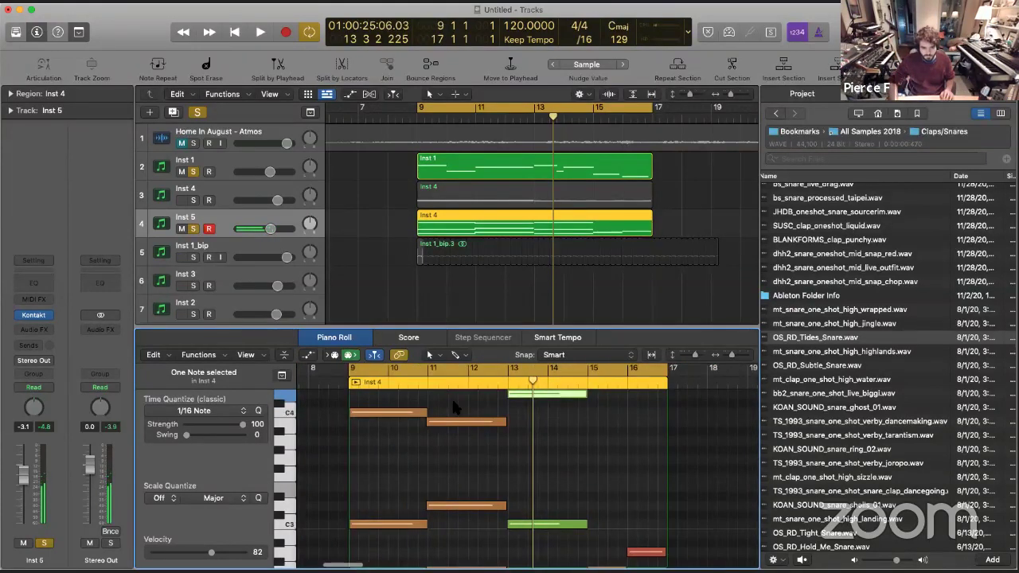
left_click_drag(452, 403, 454, 511)
left_click_drag(473, 422, 631, 424)
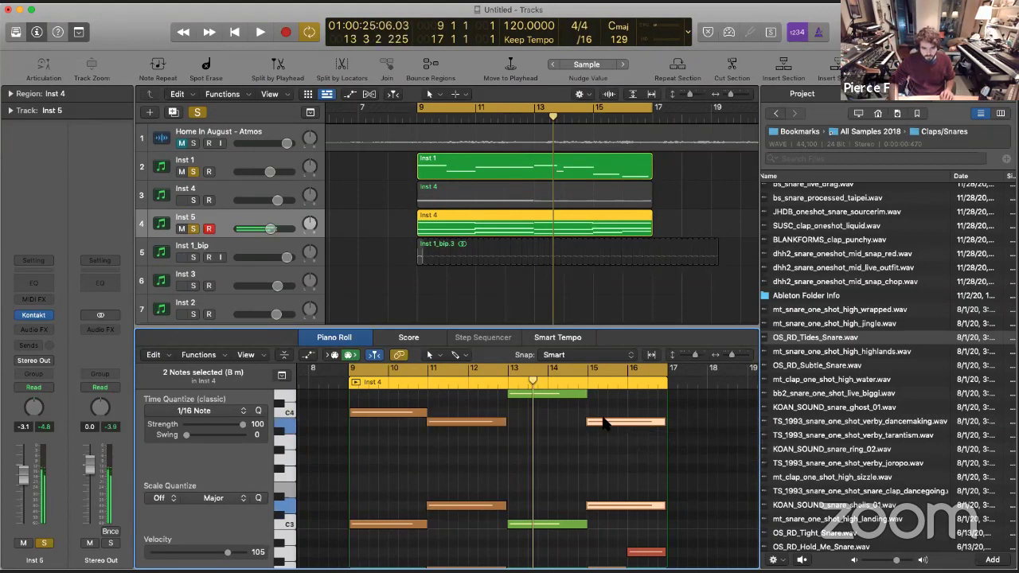
Play the edited strings part from bar 13 and lower Inst 5's volume to -5.2 dB
left_click(509, 380)
key("space")
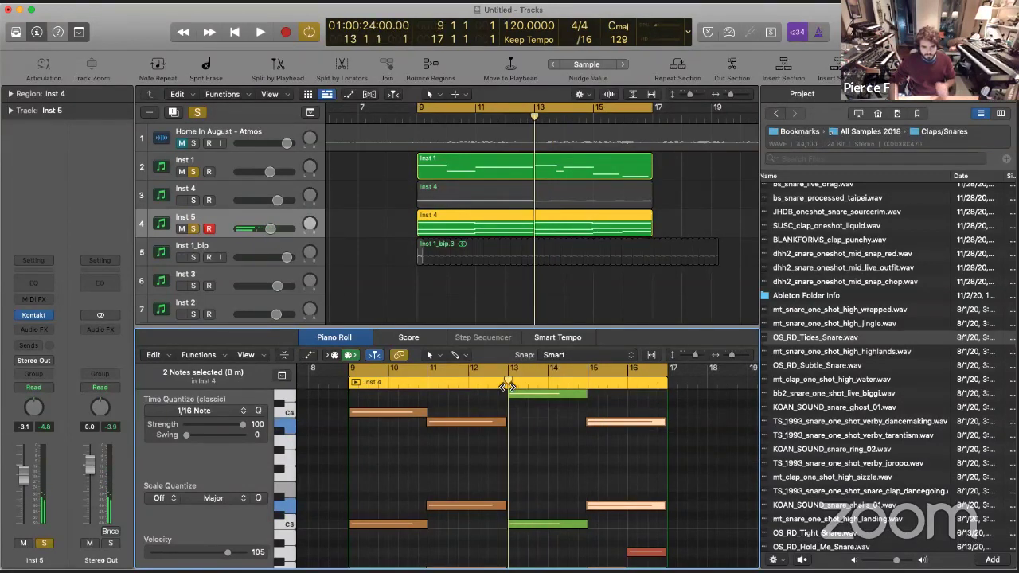
left_click(555, 463)
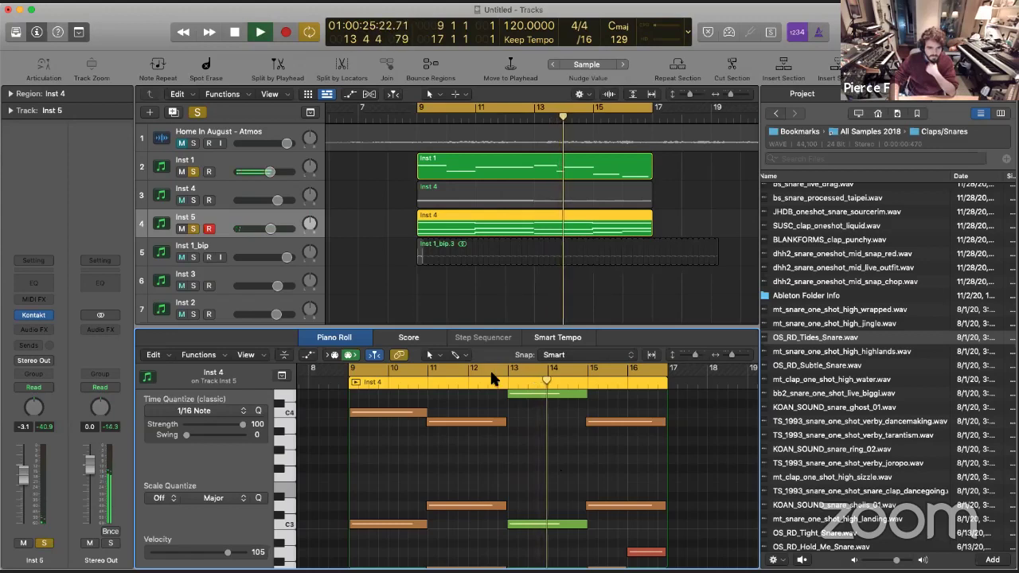
key("comma")
key("comma")
scroll(558, 420, "up", 2)
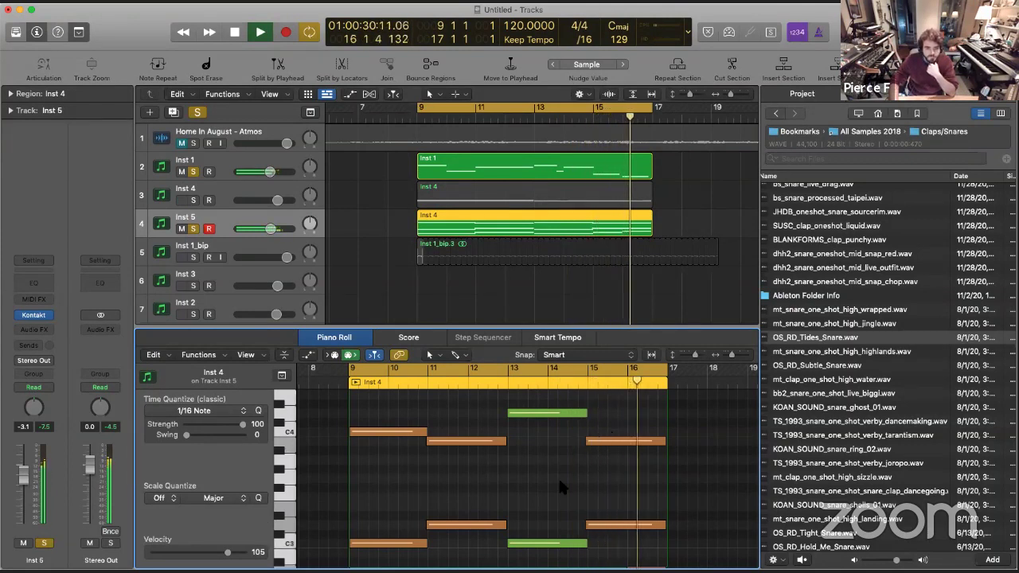
left_click_drag(270, 228, 264, 229)
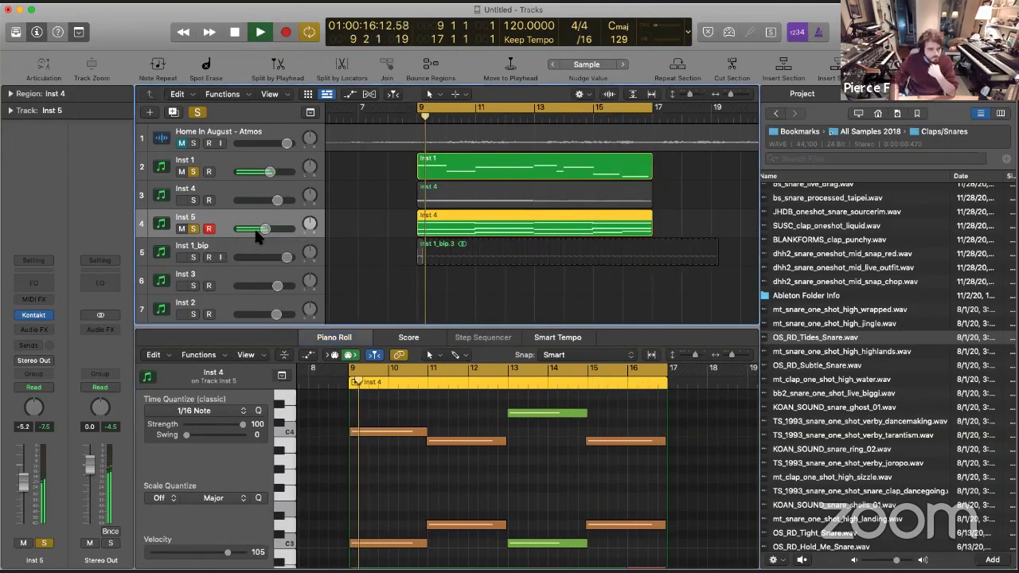
Lengthen the lowest bar 15 note to the end of the Inst 5 region, close the Piano Roll and stop playback
scroll(557, 414, "down", 5)
left_click(623, 460)
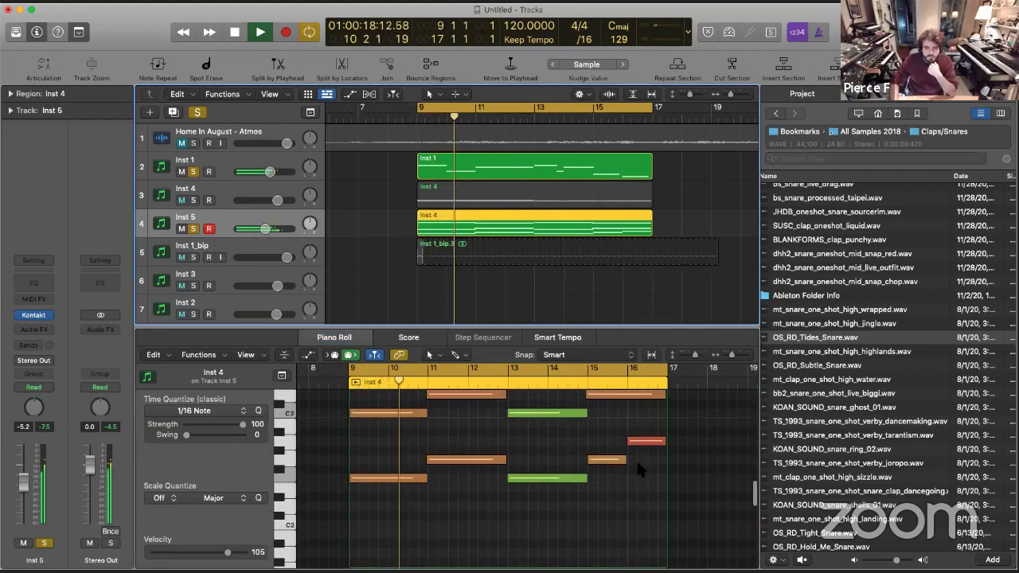
left_click_drag(626, 460, 668, 464)
key("e")
key("space")
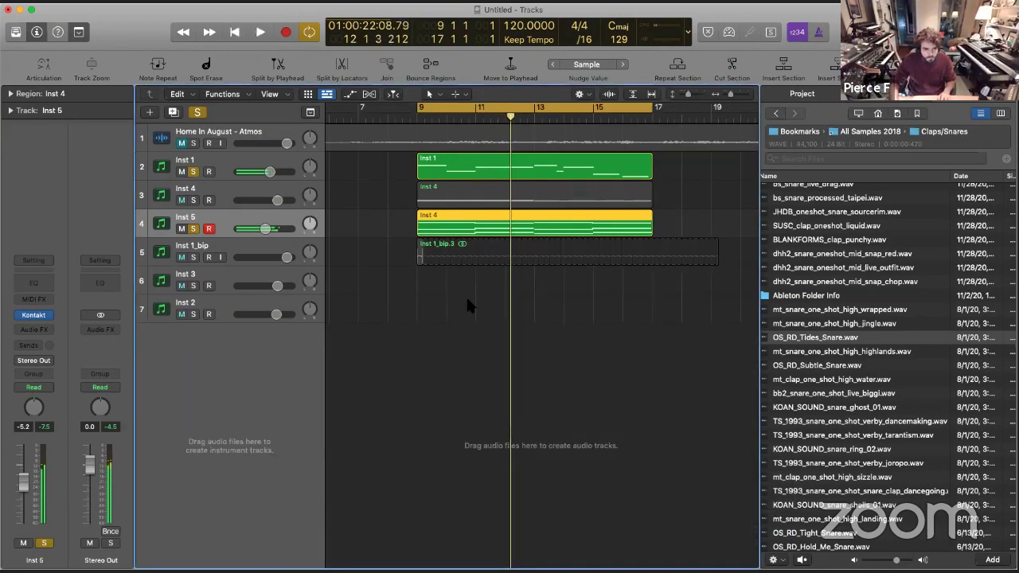
Clear the track solos, play the full loop, and lower Inst 5's volume to -7.2 dB
left_click(193, 229)
key("space")
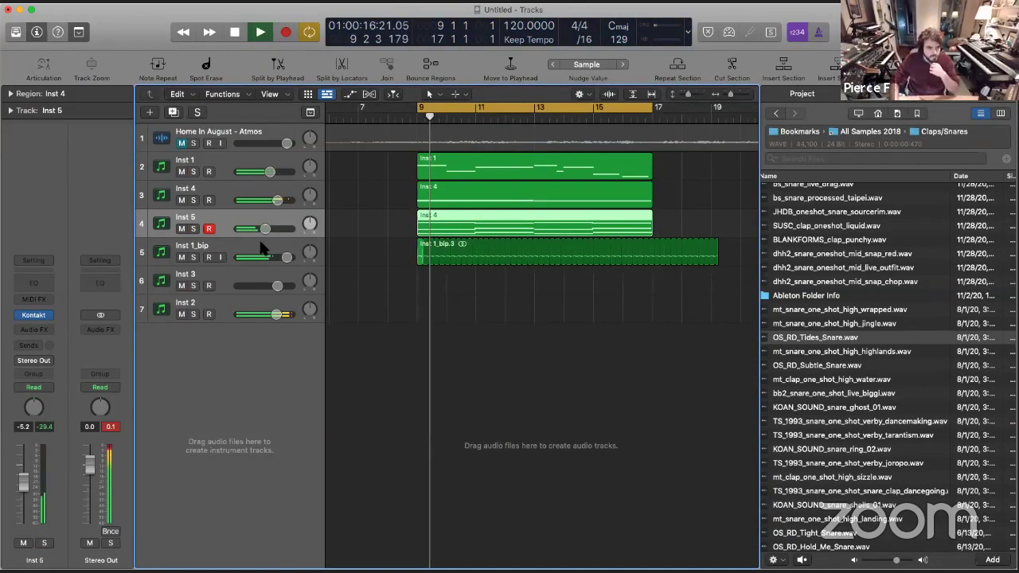
left_click_drag(262, 228, 259, 229)
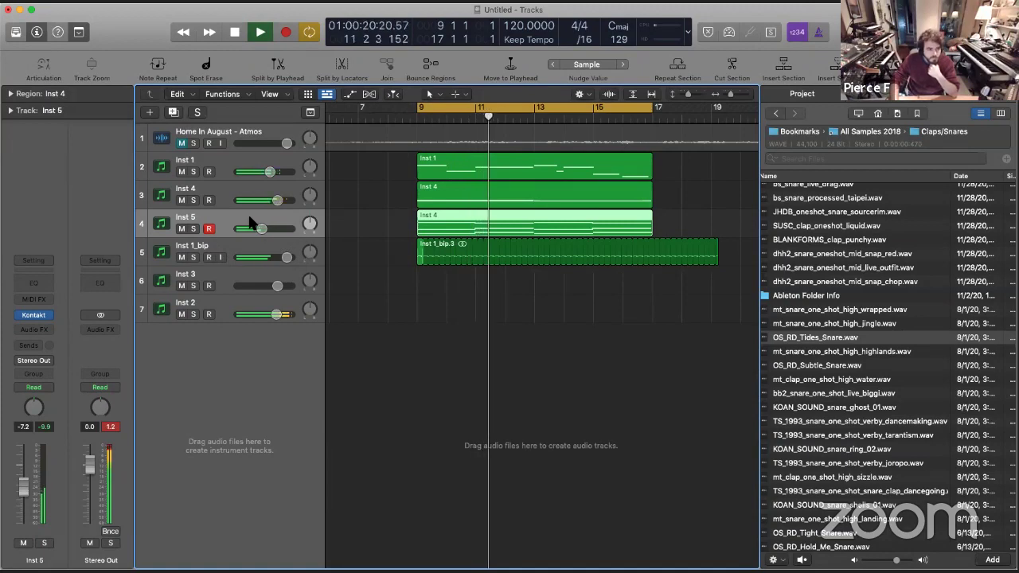
Add a Channel EQ to Inst 5 with a 135 Hz, 48 dB/Oct low cut and a -6.7 dB dip at 167 Hz, then close it
left_click(37, 269)
left_click(516, 303)
left_click_drag(517, 303, 654, 336)
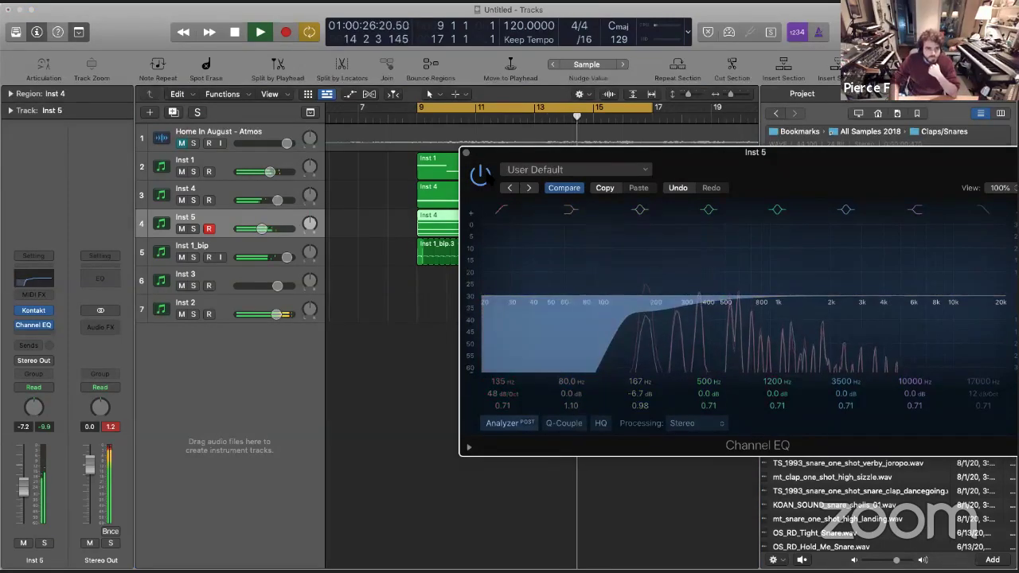
left_click(465, 152)
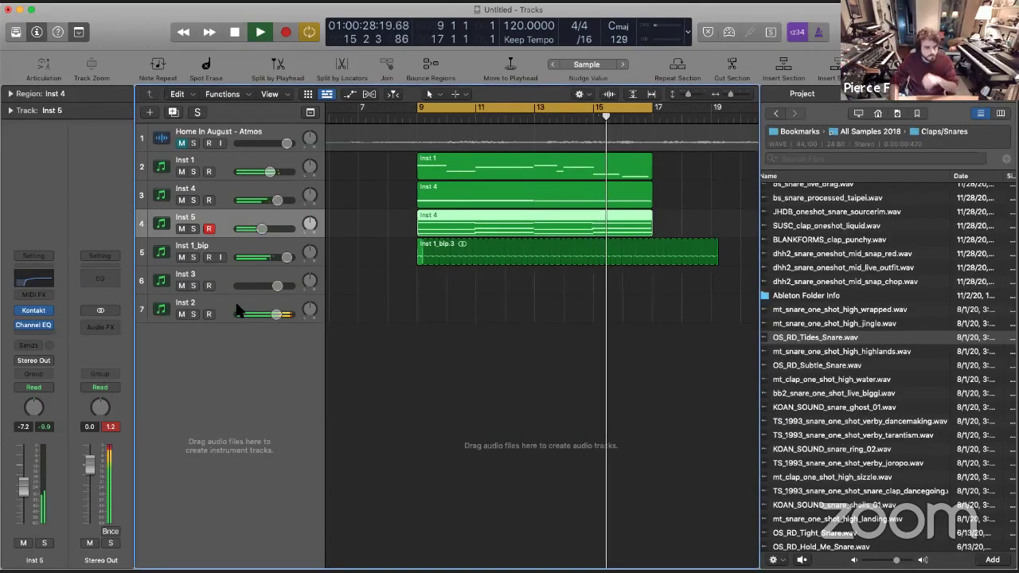
Select the Inst 2 drum track, stop playback, and choose the Multi-Output (16xStereo) version of Nerve for it
left_click(197, 310)
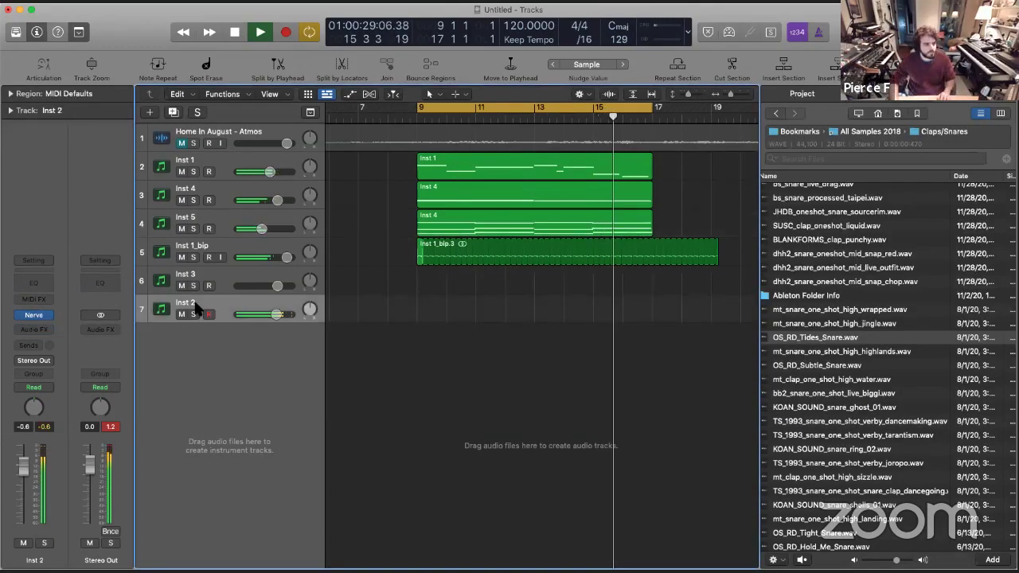
left_click(44, 313)
mouse_move(71, 315)
left_click(237, 311)
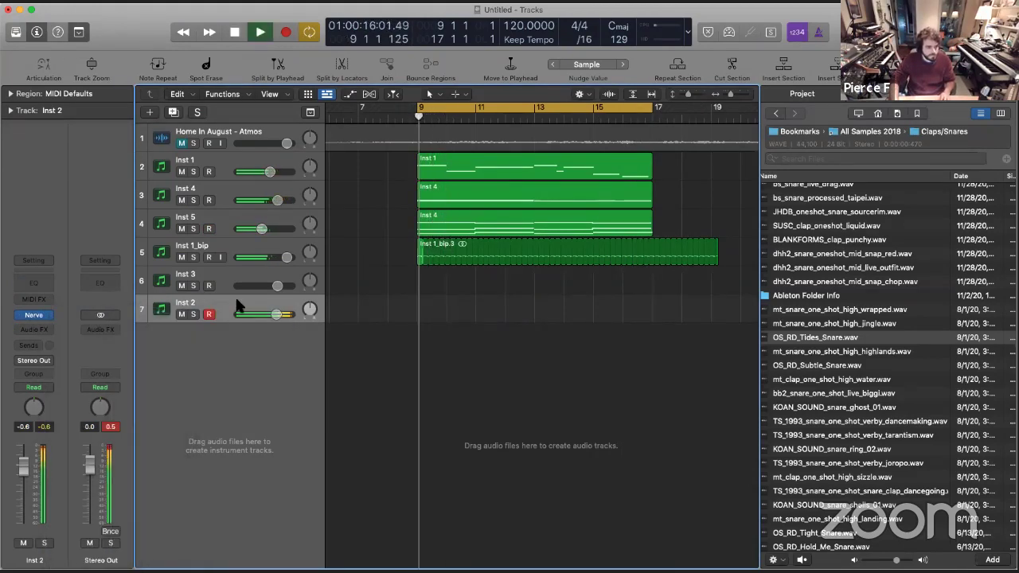
key("space")
left_click(47, 312)
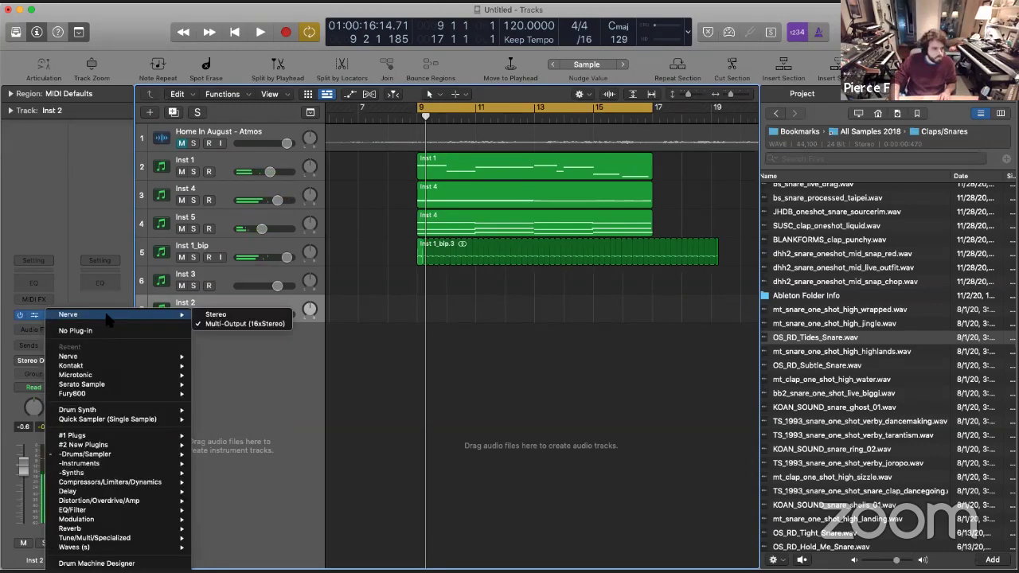
left_click(213, 327)
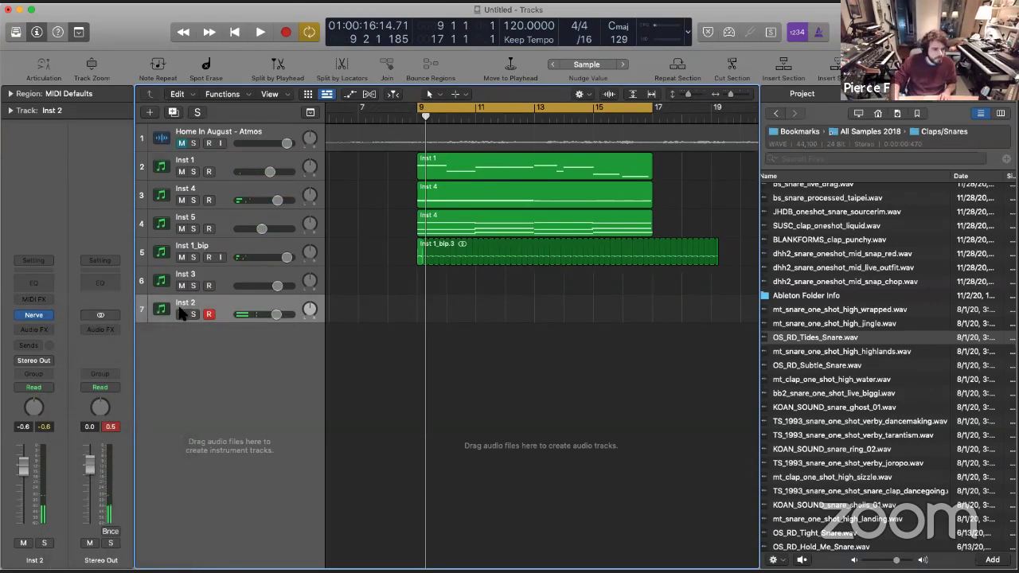
Show the mixer, add four aux channels for Nerve's outputs 3-4 through 9-10, and play the loop
key("x")
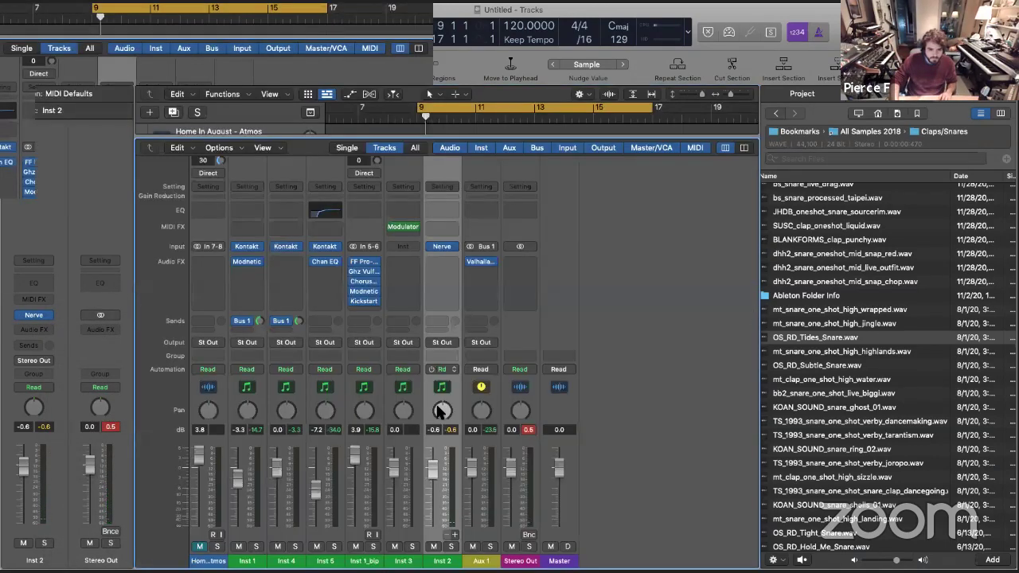
left_click(453, 536)
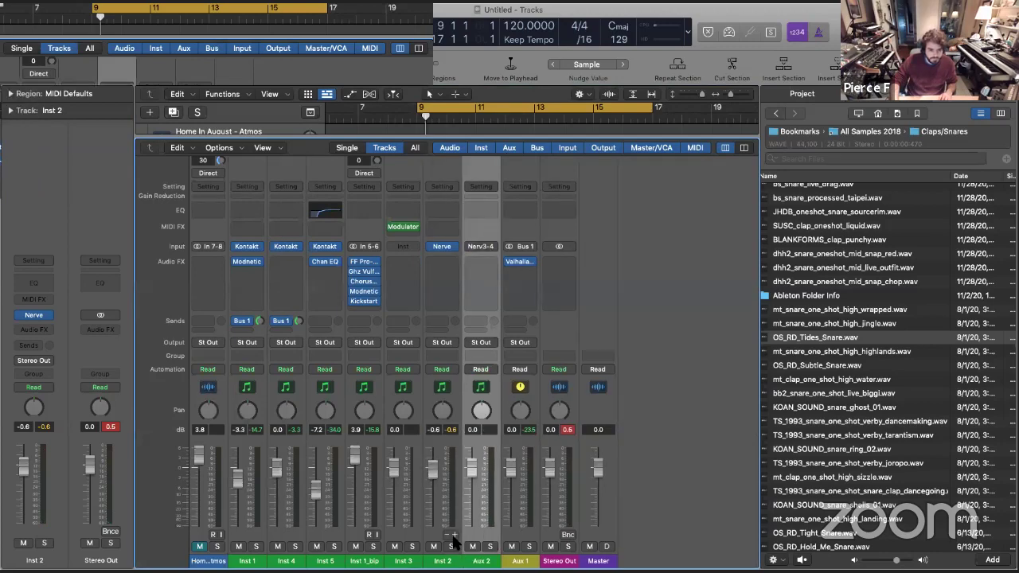
left_click(453, 535)
left_click(454, 536)
left_click(453, 536)
key("space")
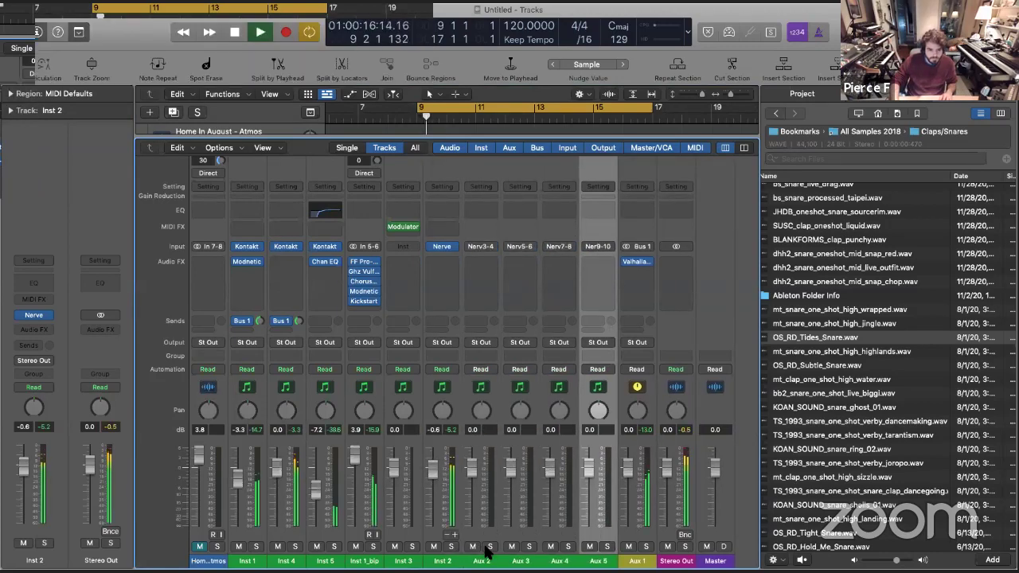
Look through Nerve's Options and Commands lists for output routing settings, close it, and briefly play the loop
left_click(443, 247)
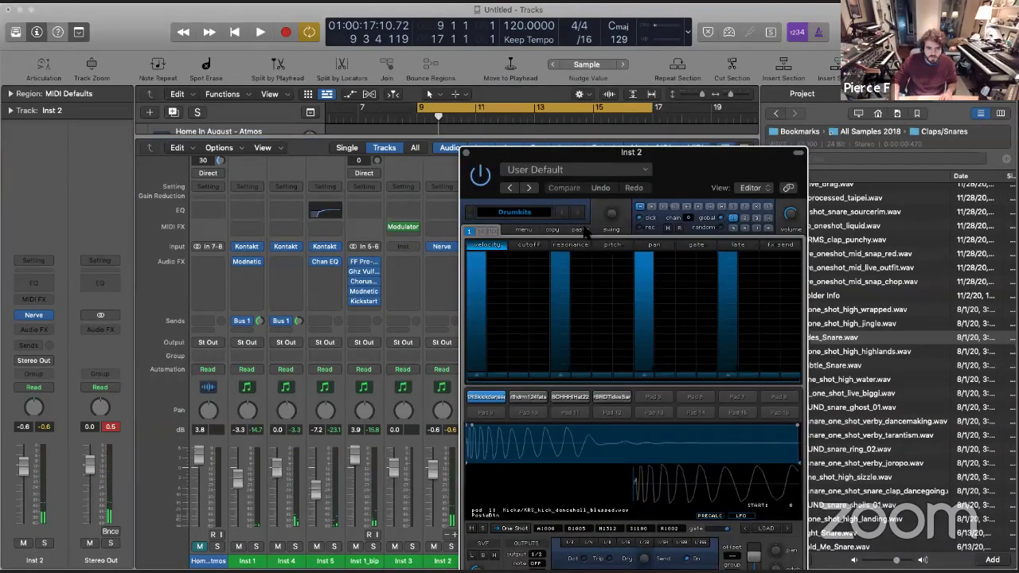
left_click(529, 232)
mouse_move(555, 298)
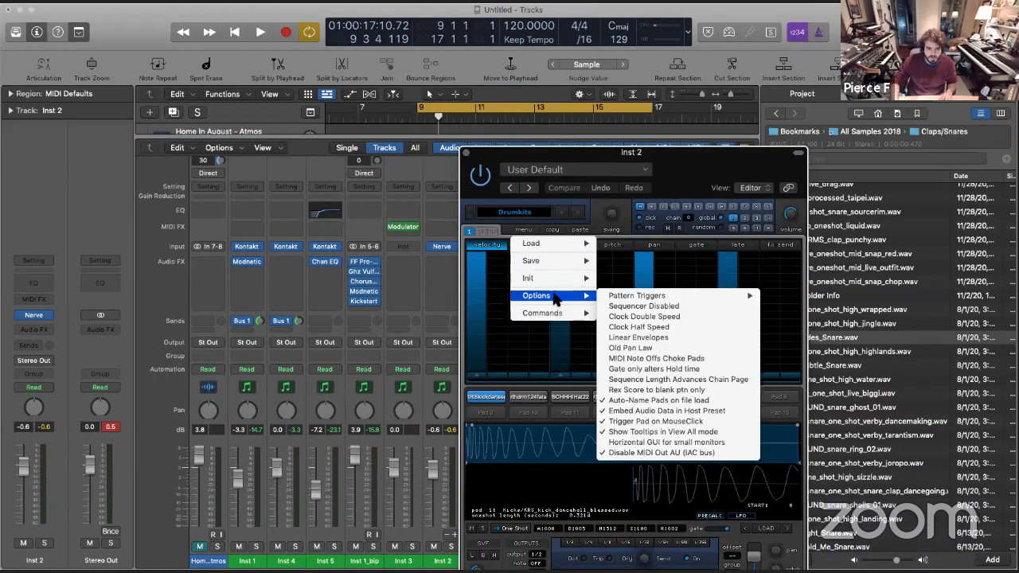
mouse_move(551, 316)
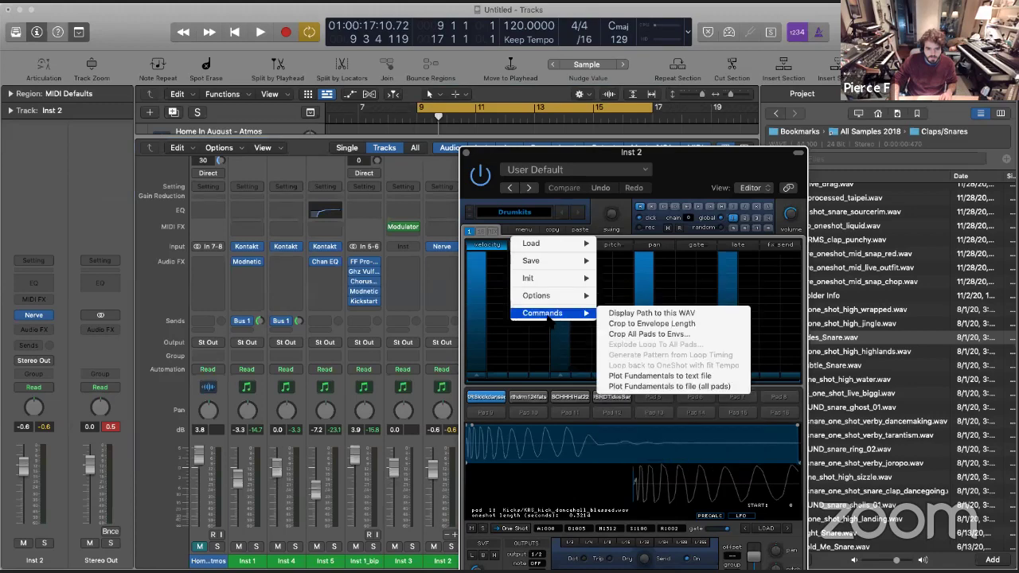
left_click(568, 226)
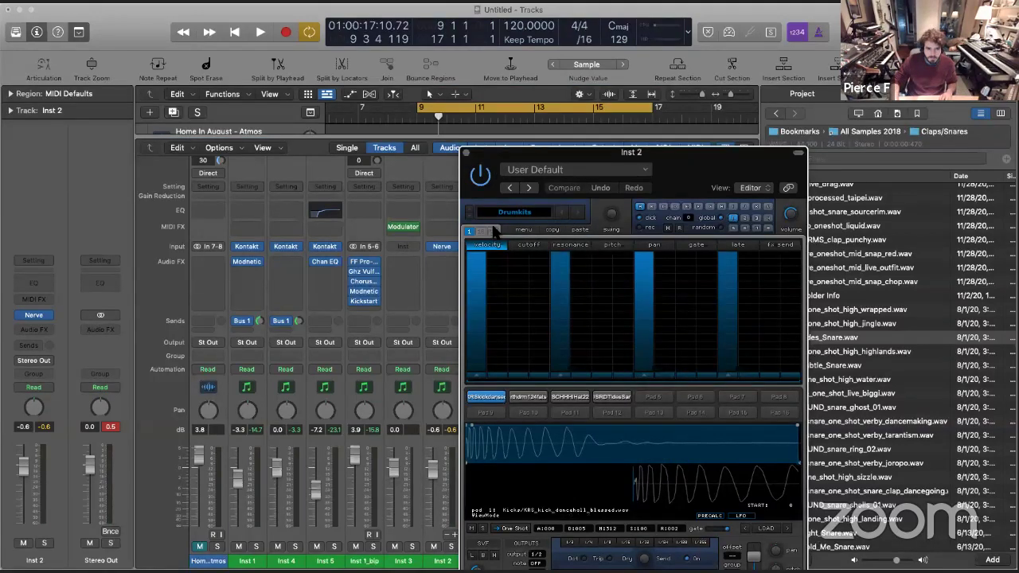
key("space")
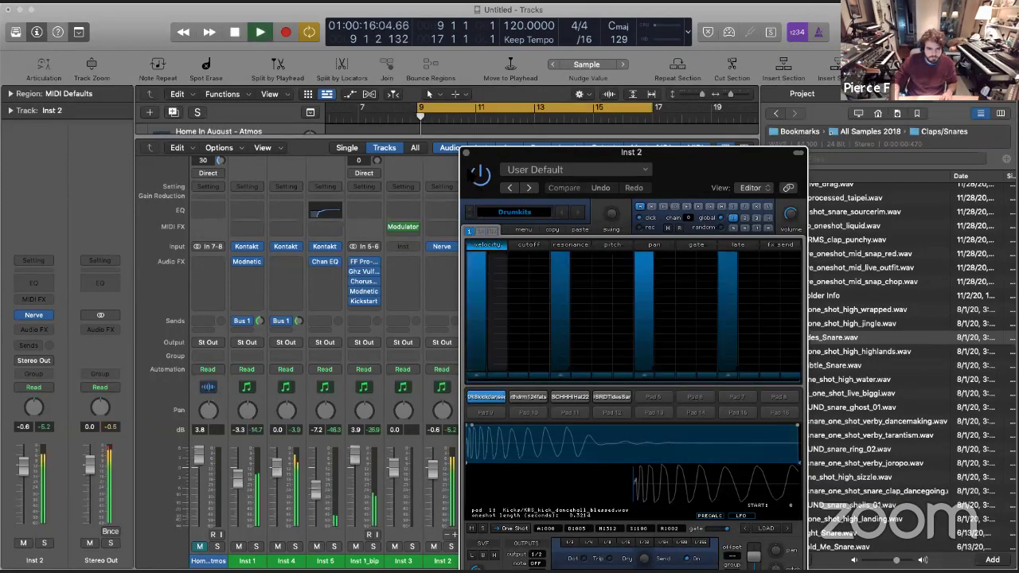
left_click(465, 151)
key("space")
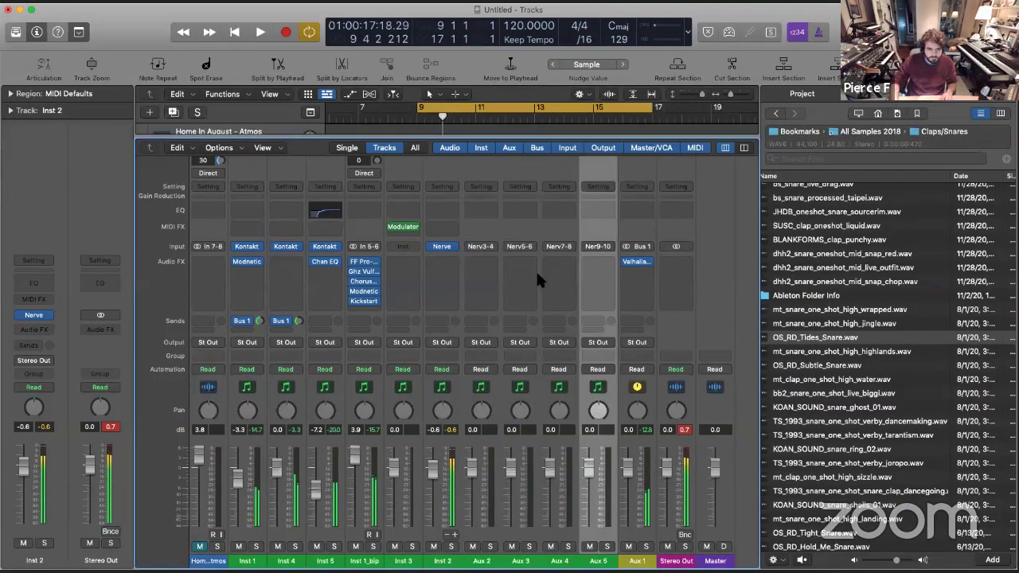
Check which Nerve output feeds Aux 2 without changing its input assignment
left_click(480, 246)
mouse_move(491, 297)
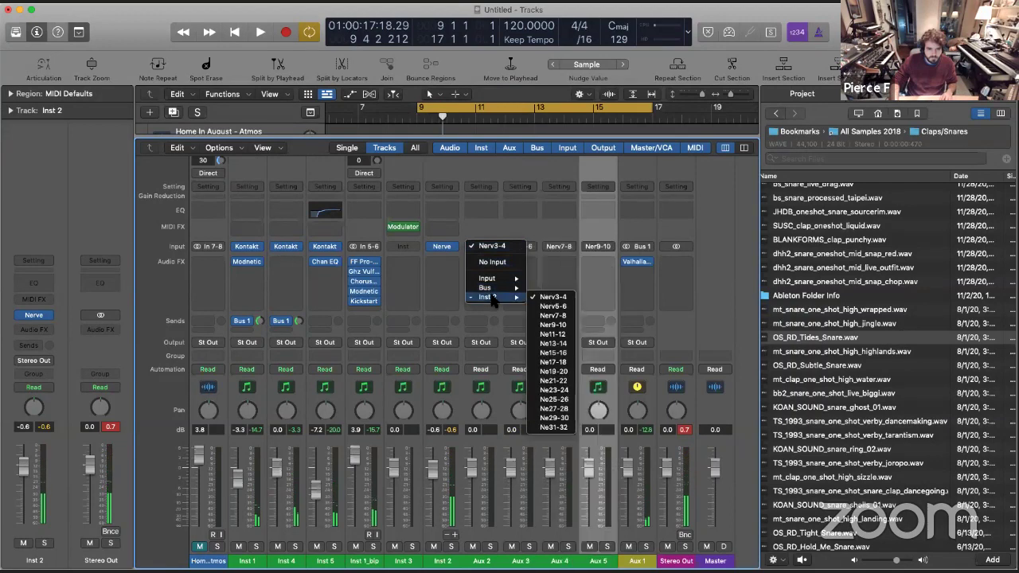
key("Escape")
left_click(451, 252)
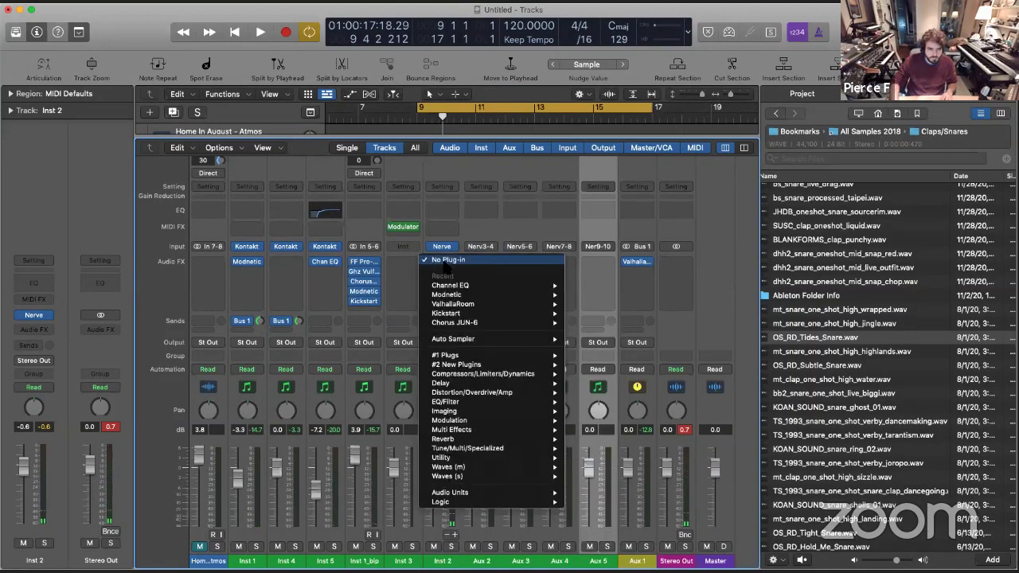
key("Escape")
Route Nerve's pads 2, 3 and 4 to separate outputs 3/4, 5/6 and 7/8, play the loop and hide the plug-in window
left_click(444, 248)
left_click(528, 397)
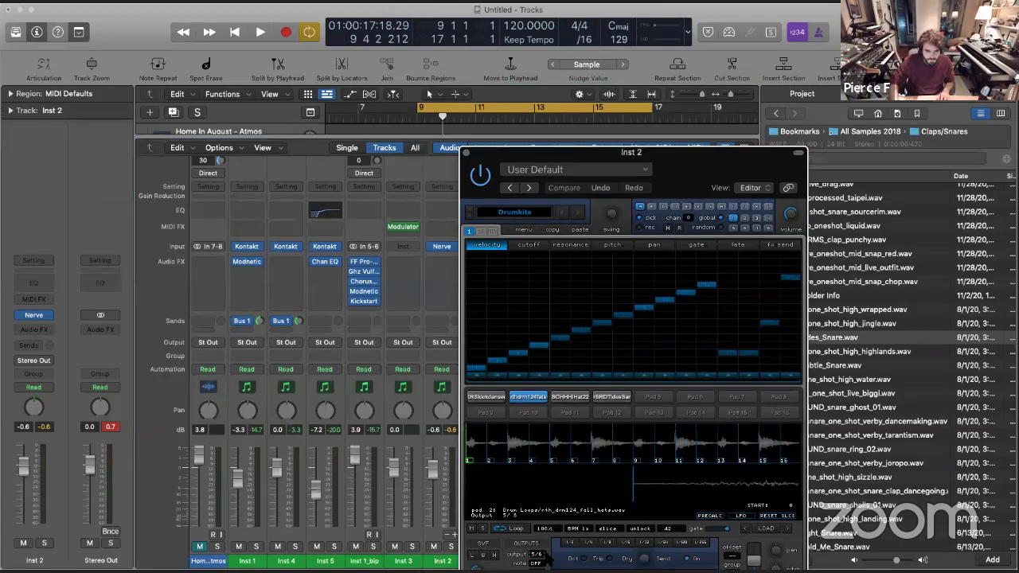
left_click(569, 396)
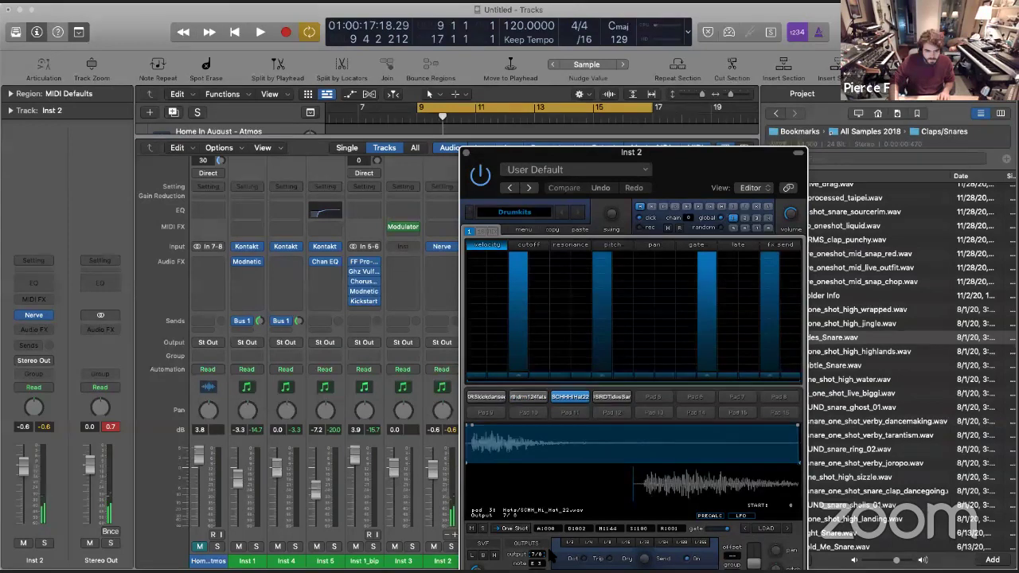
left_click(612, 396)
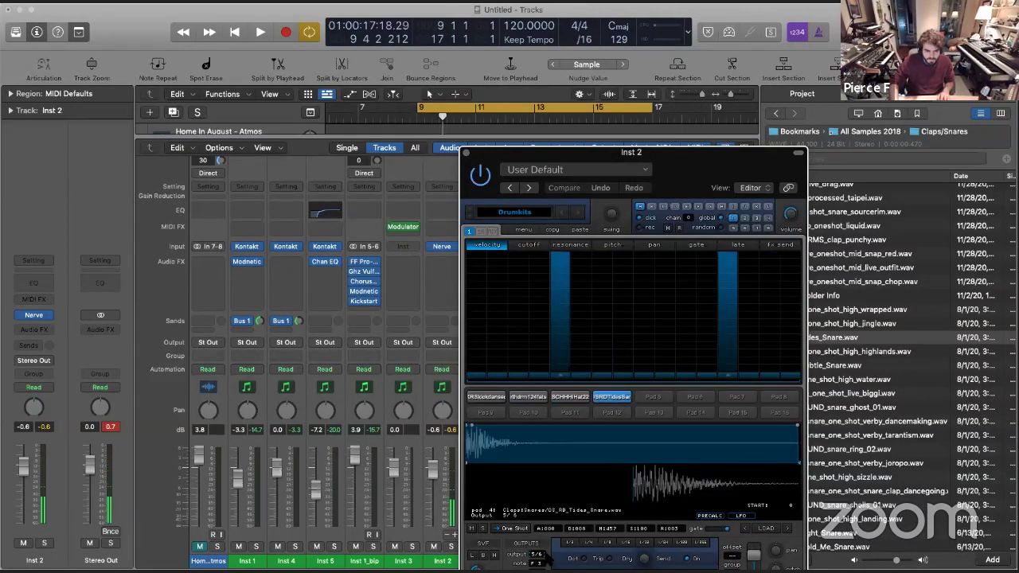
key("space")
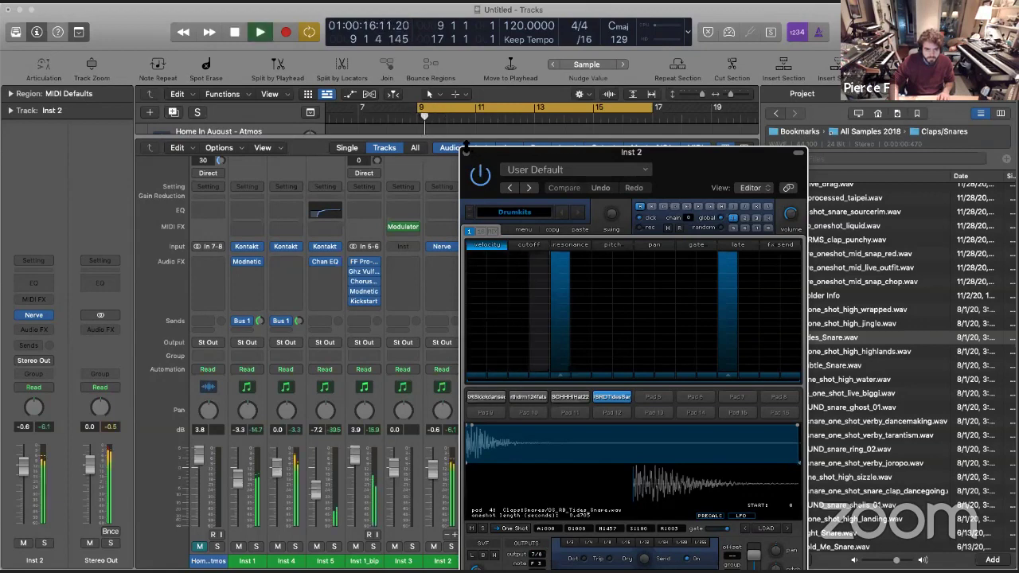
key("v")
Solo Aux 2 and insert the Surreal Machines Impact plug-in in stereo on it
left_click(489, 546)
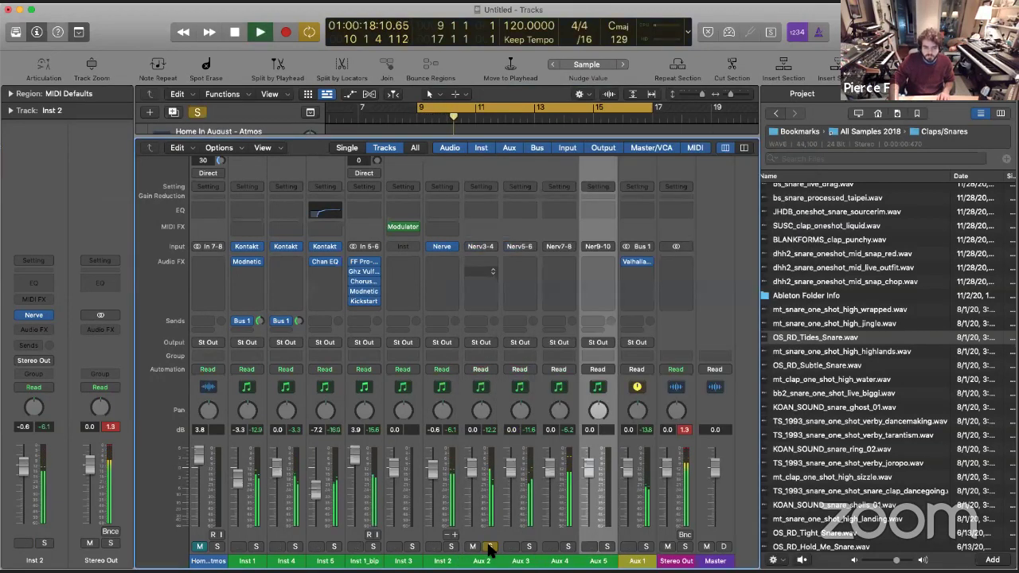
left_click(484, 259)
mouse_move(493, 492)
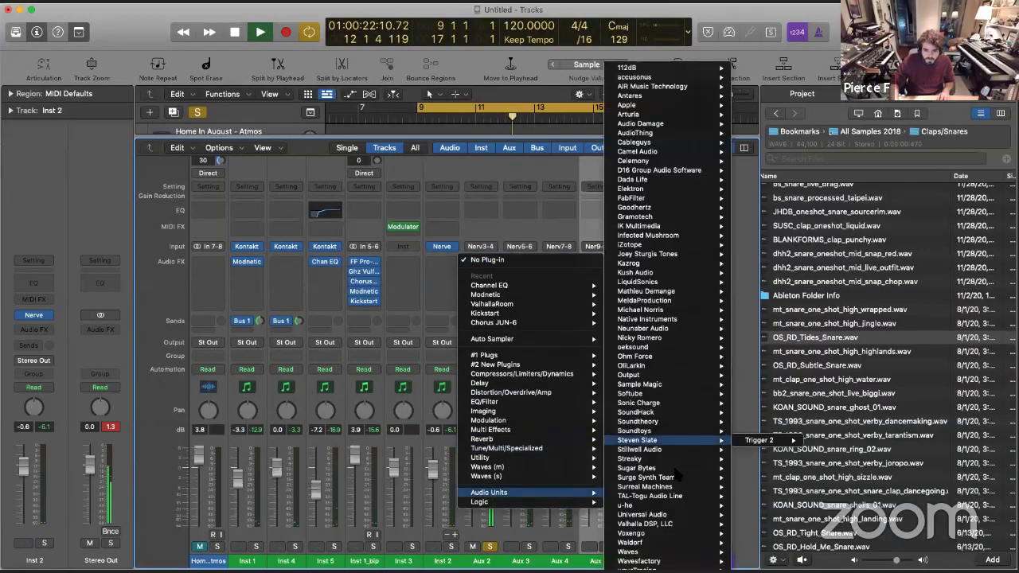
mouse_move(685, 486)
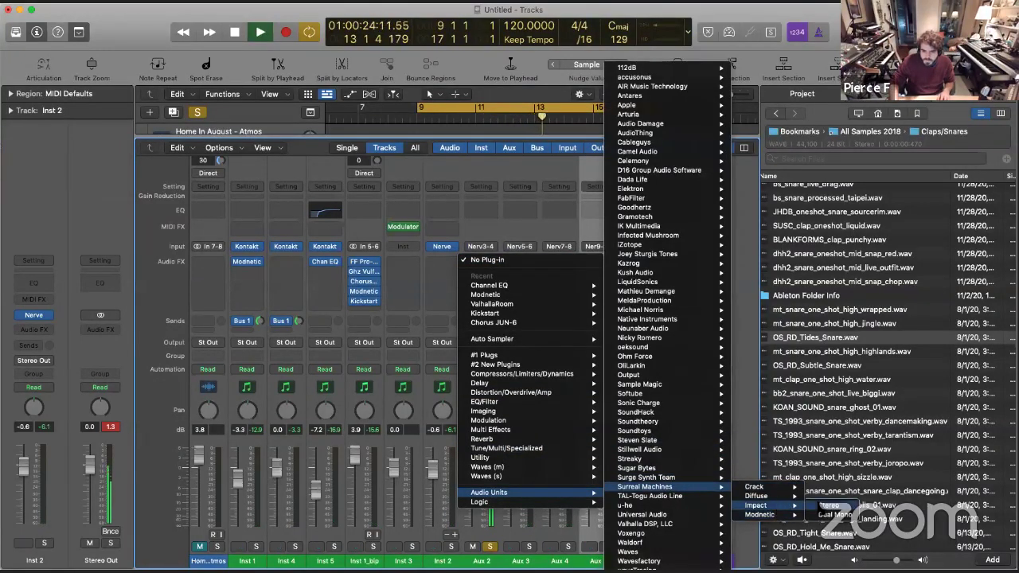
left_click(827, 505)
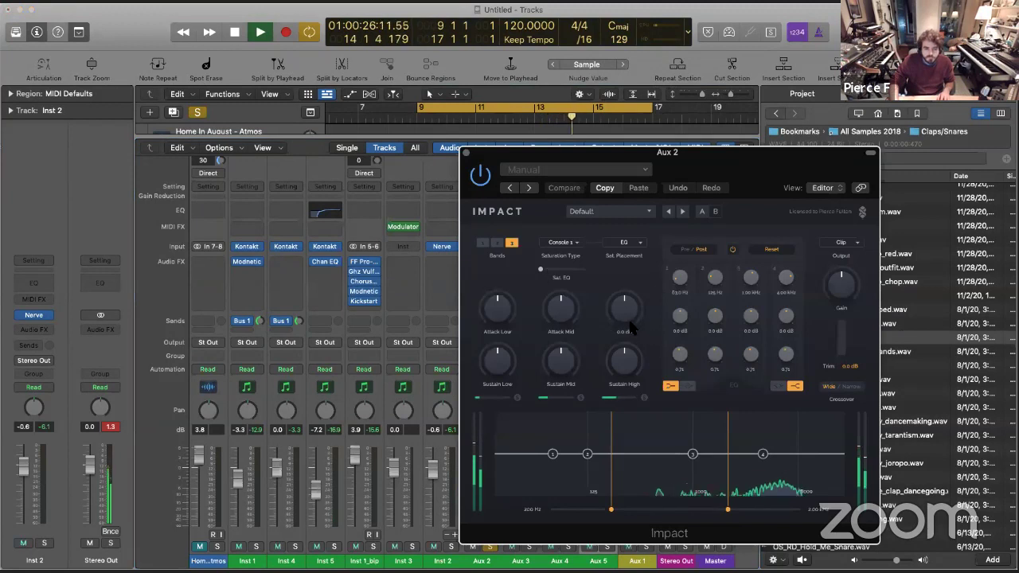
Cut Impact's sustain in all three bands, with mid at -20 dB, and boost its EQ band 3 around 970 Hz
left_click(628, 326)
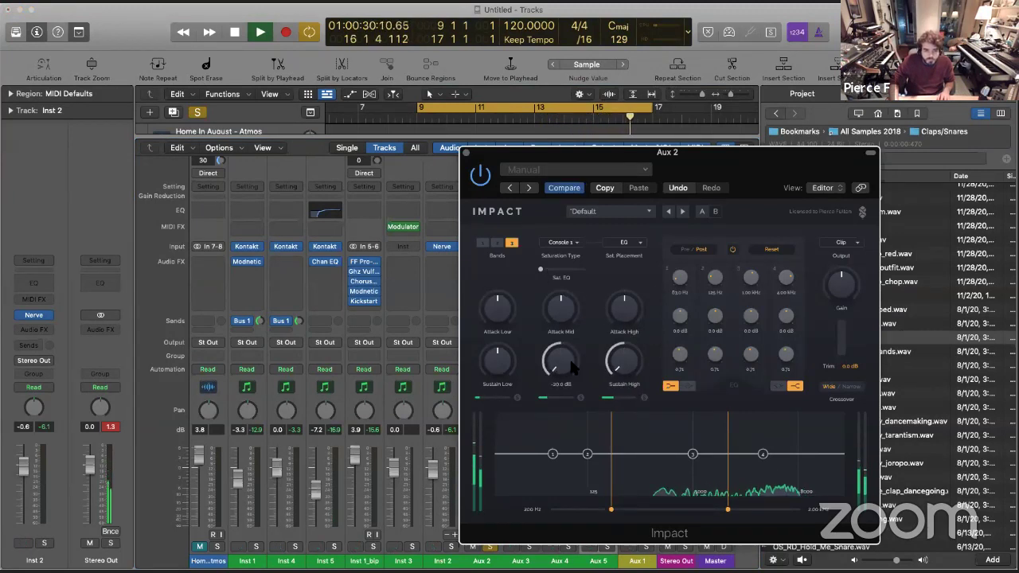
left_click_drag(498, 363, 510, 376)
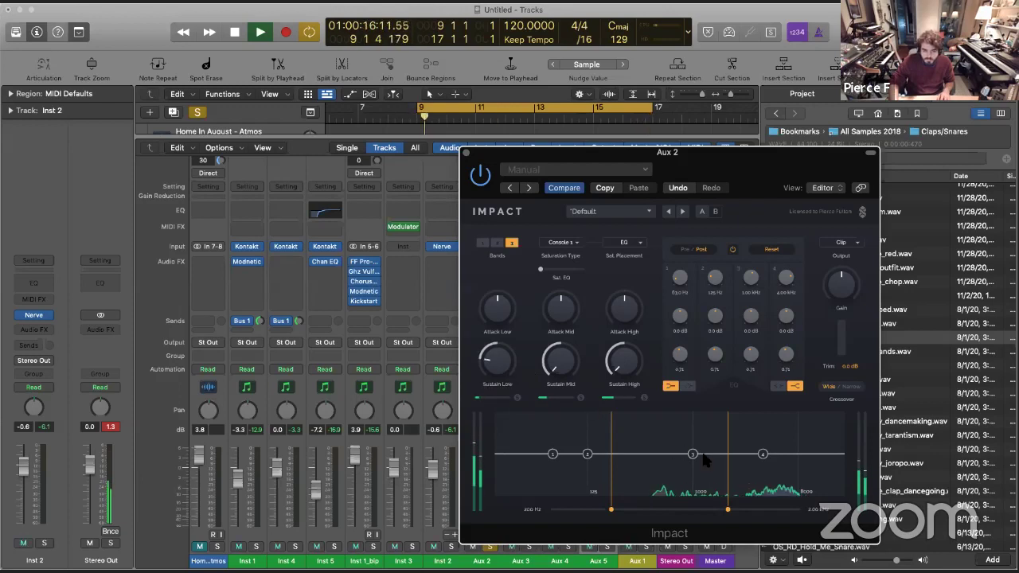
left_click_drag(691, 453, 691, 466)
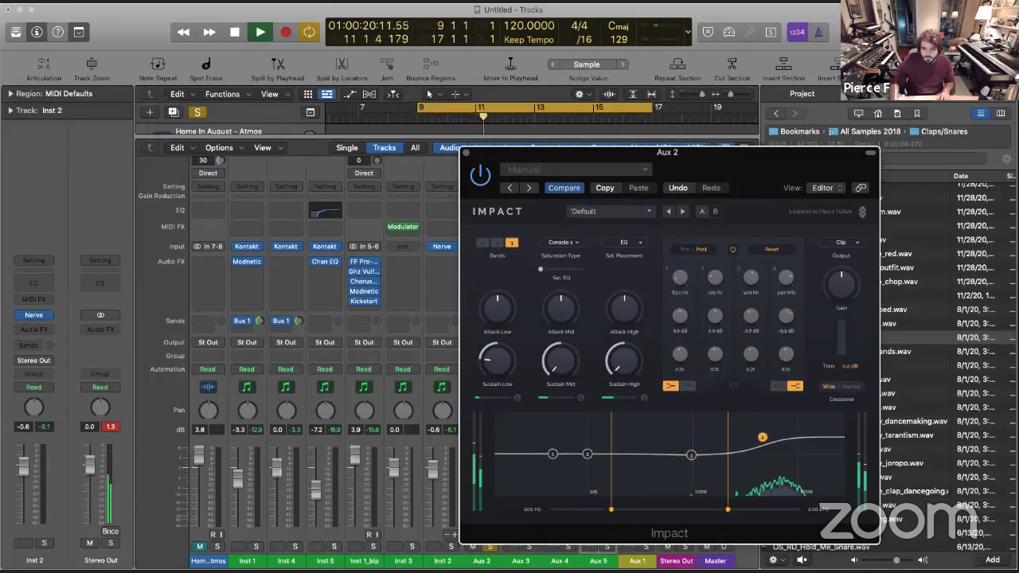
left_click_drag(689, 454, 691, 444)
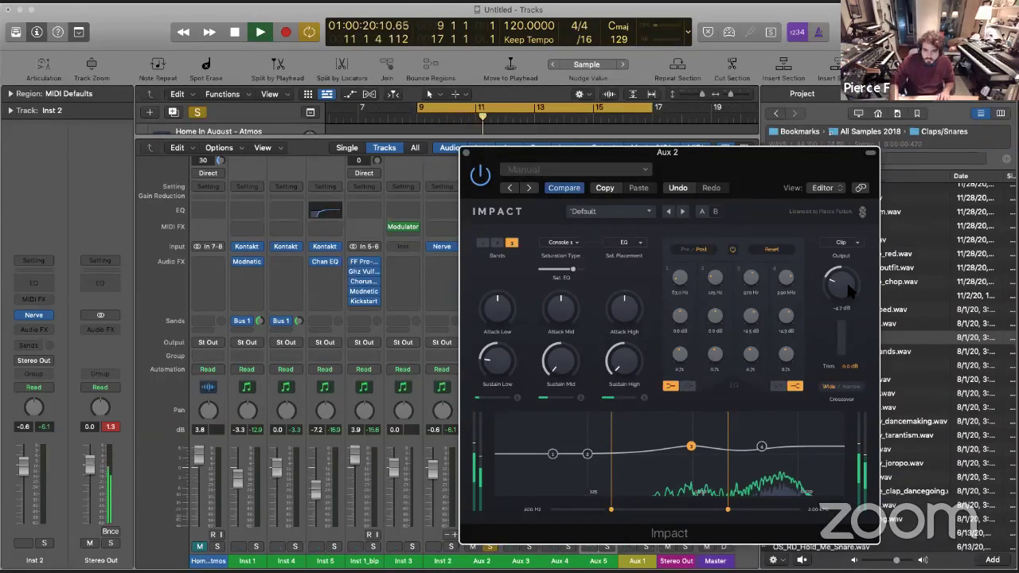
Set Impact's saturation to Console 2 with a raised amount and reduced output gain, and close the plug-in
left_click(571, 244)
left_click(570, 268)
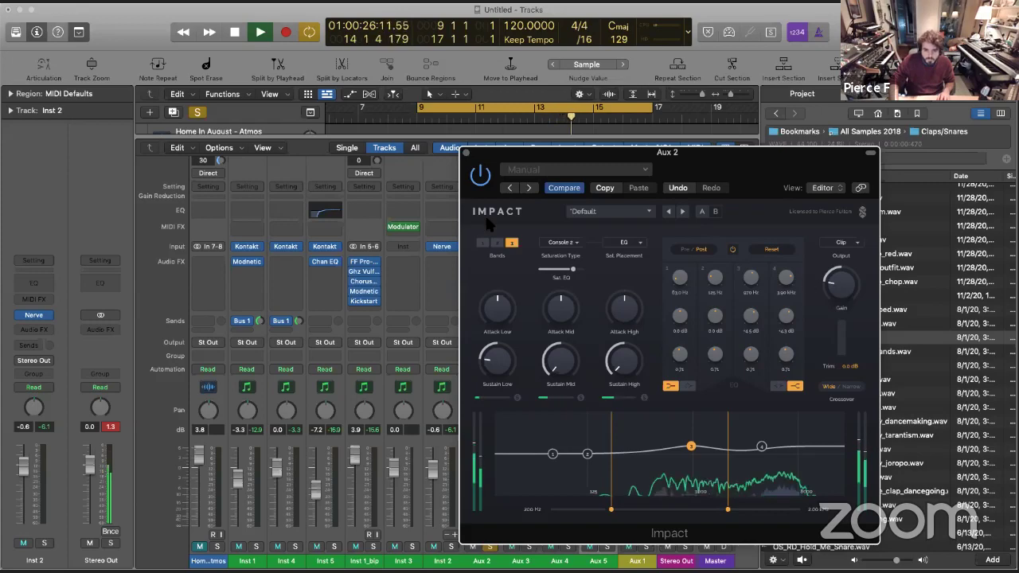
left_click(467, 152)
Solo Aux 3, Aux 4 and Inst 2 along with Aux 2, and insert a stereo ValhallaRoom reverb on Aux 4
left_click(529, 546)
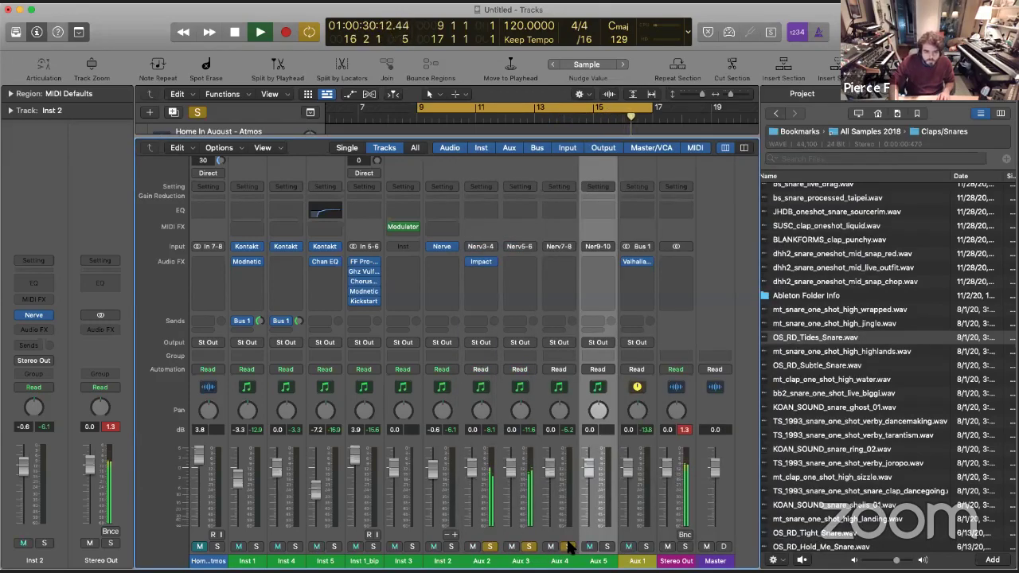
left_click(451, 546)
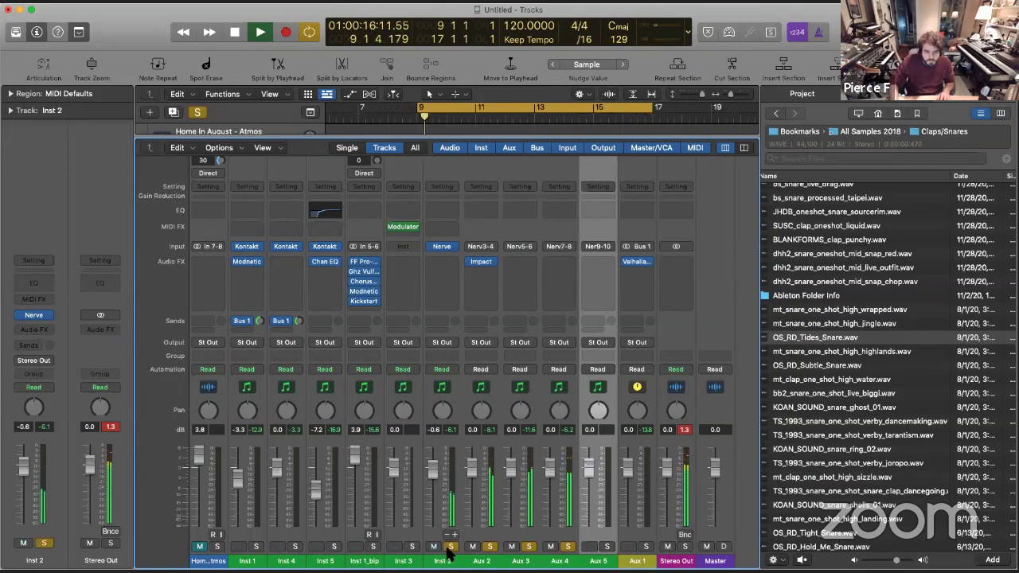
left_click(555, 269)
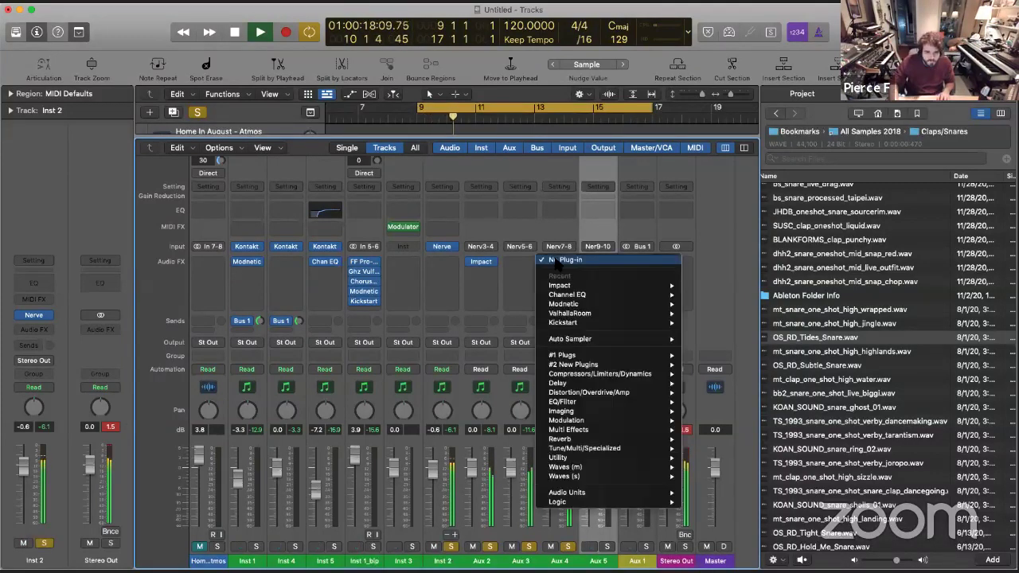
mouse_move(653, 313)
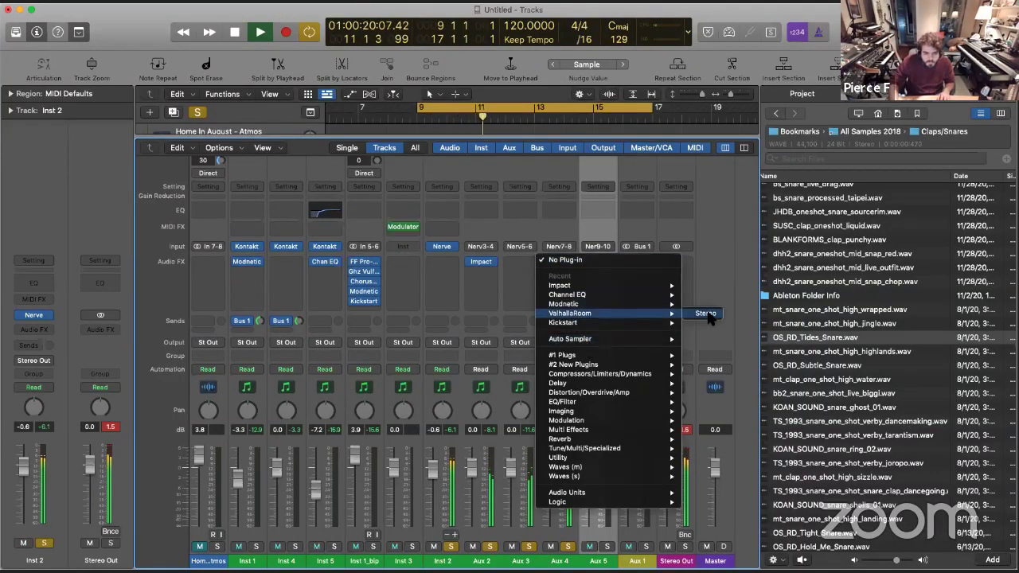
left_click(713, 314)
Set ValhallaRoom on Aux 4 to a 12.4 % mix and 0.25 s decay, and close the plug-in
left_click(486, 351)
left_click(558, 383)
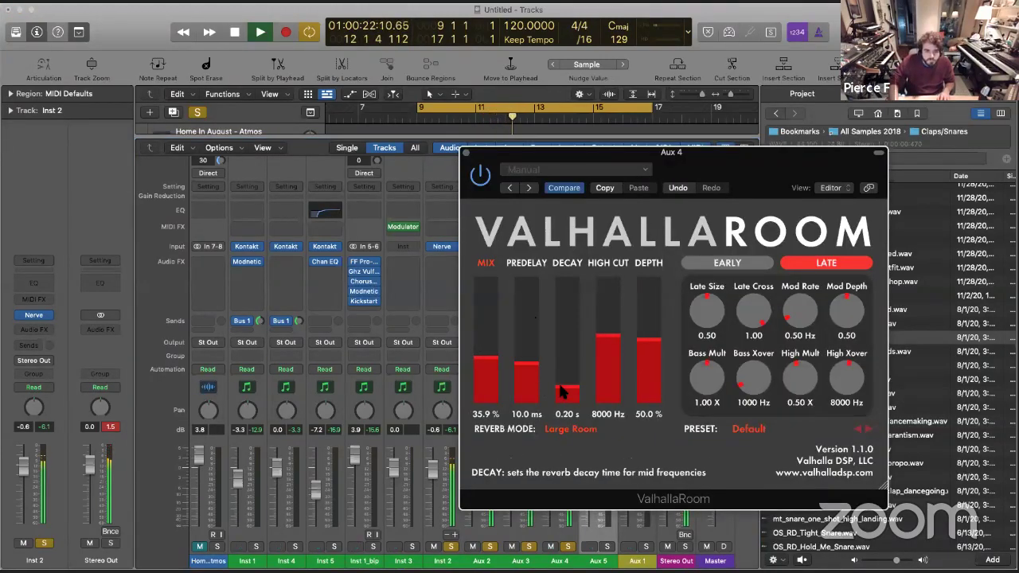
left_click(482, 383)
mouse_move(556, 383)
left_mouse_down()
mouse_move(574, 377)
mouse_move(568, 383)
left_mouse_up()
left_click(480, 385)
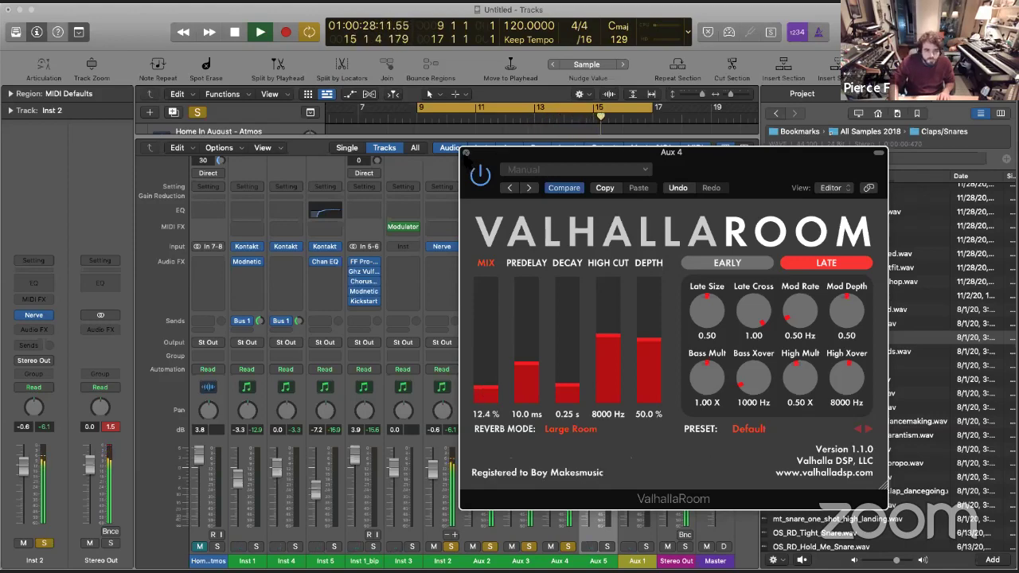
left_click(467, 152)
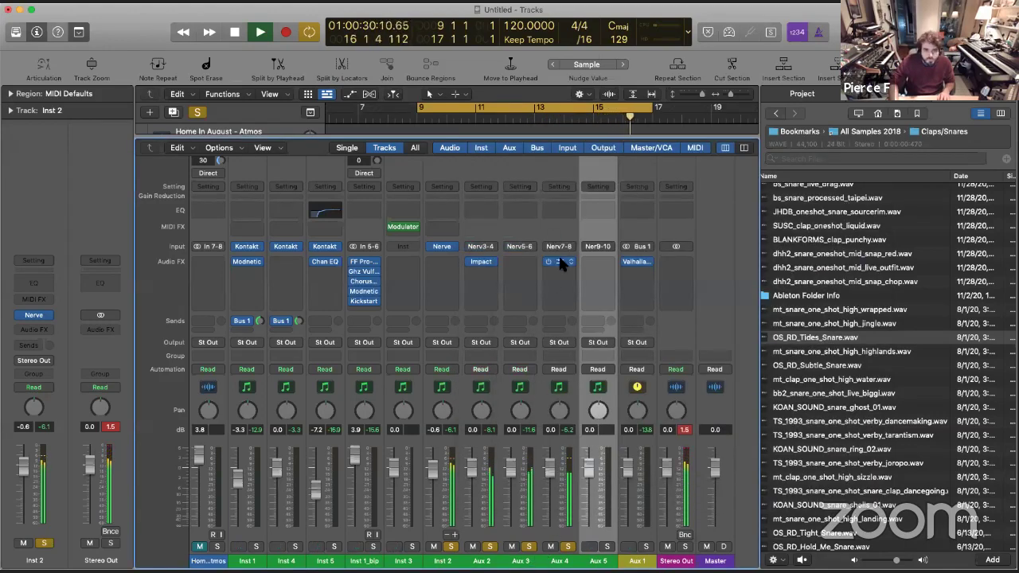
Take Inst 2, Aux 2, Aux 3 and Aux 4 out of solo, and close the mixer
left_click(561, 264)
left_click(511, 305)
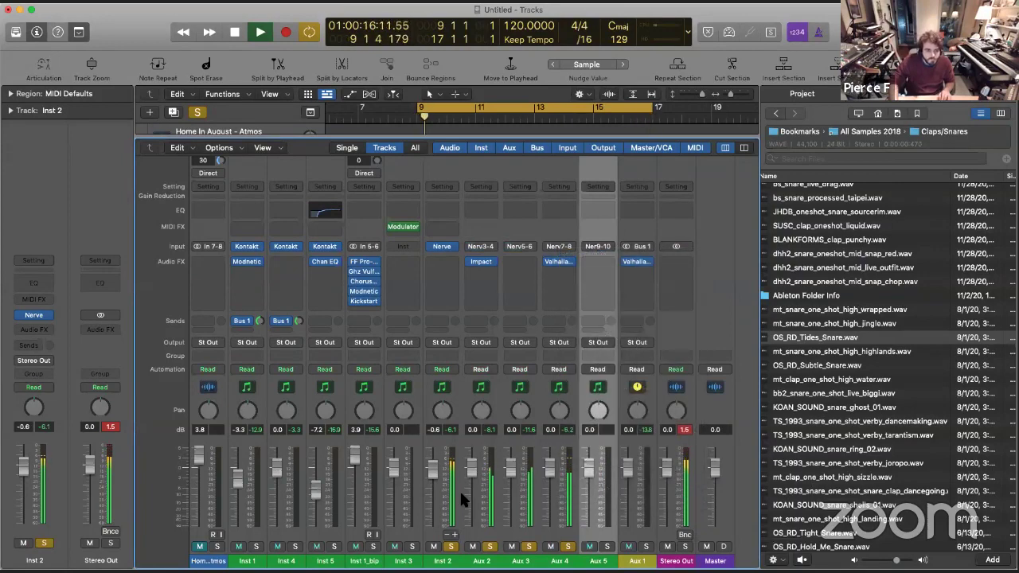
left_click(451, 547)
left_click(490, 547)
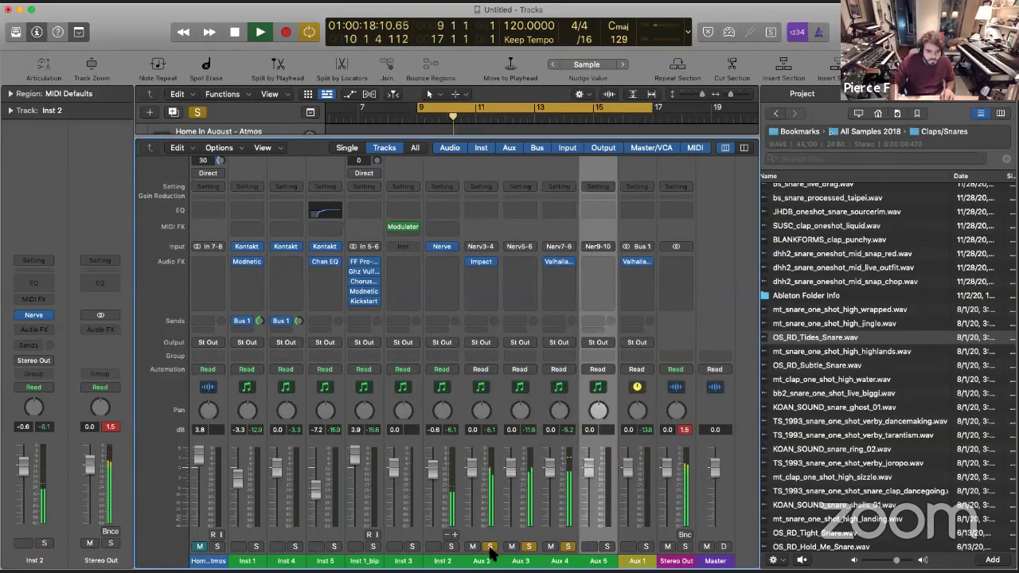
key("x")
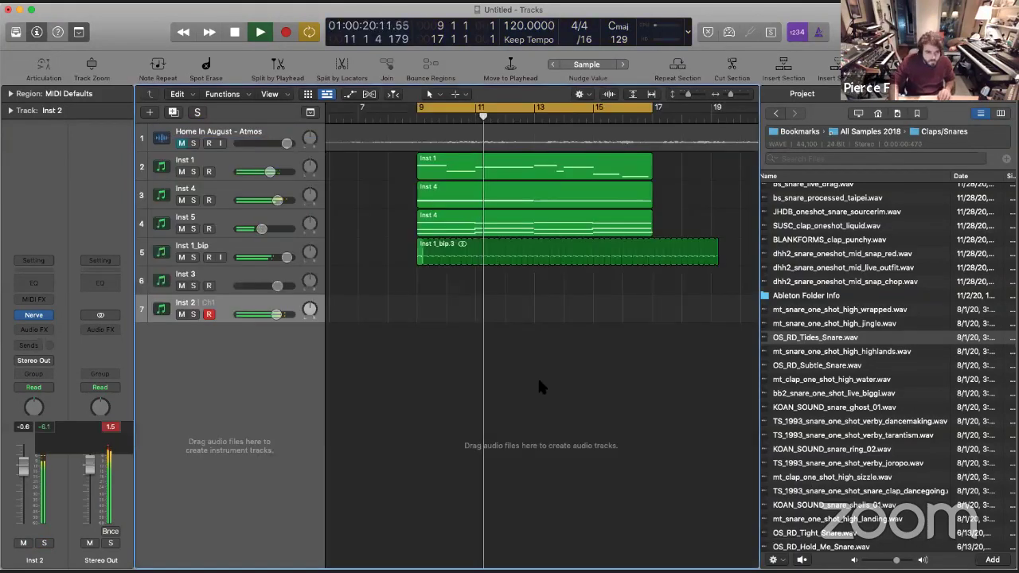
Add one empty software instrument track below Inst 4
left_click(244, 195)
left_click(181, 142)
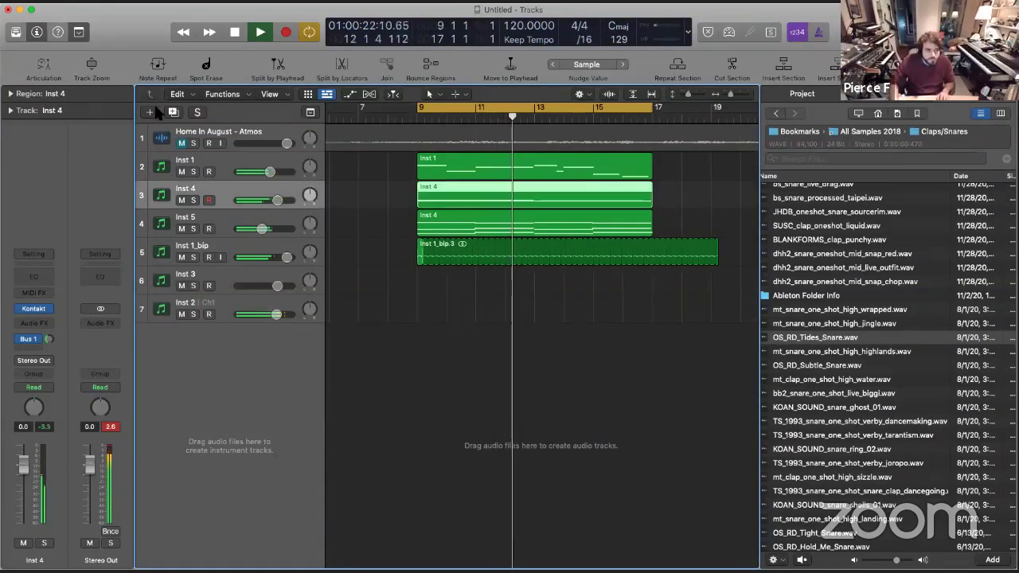
left_click(150, 112)
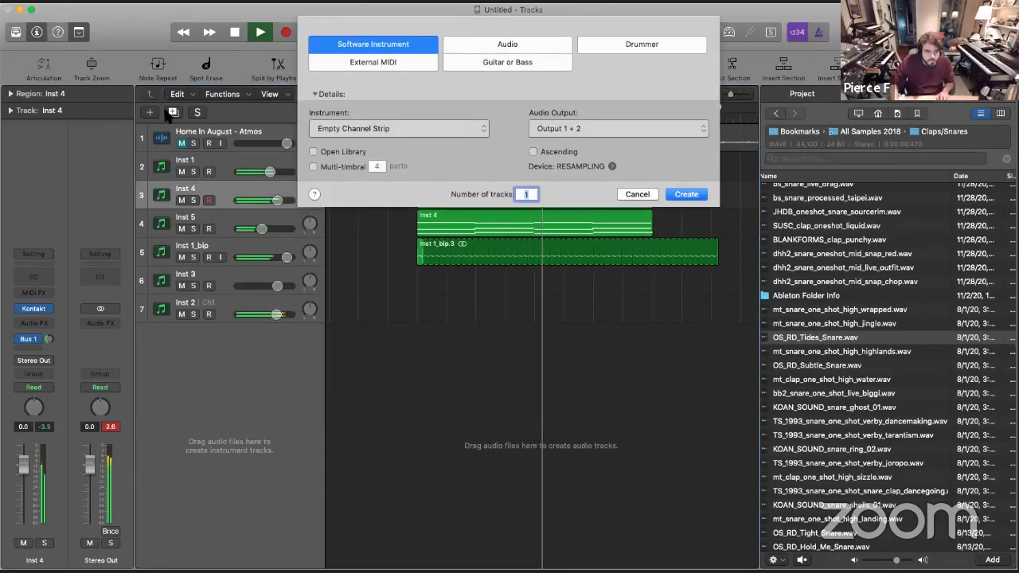
key("Return")
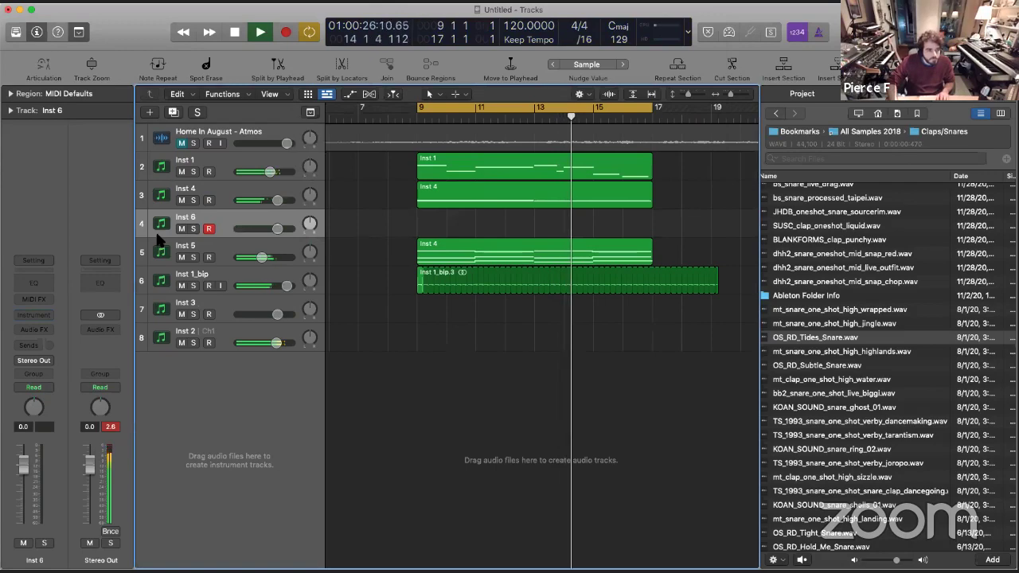
Insert a stereo Reaktor 6 on the new track with Monark's Defined sound, and close the plug-in
left_click(33, 315)
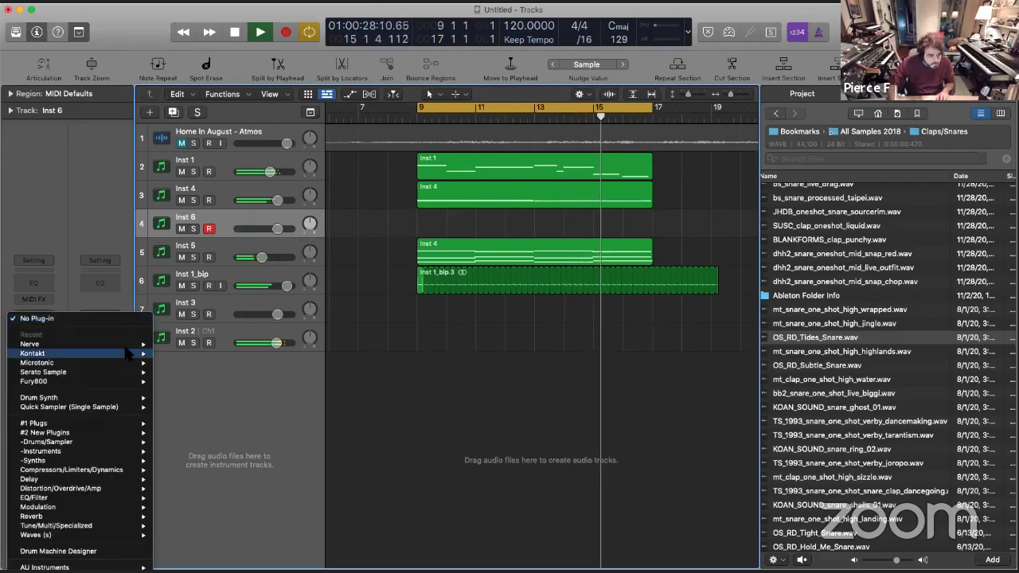
mouse_move(76, 426)
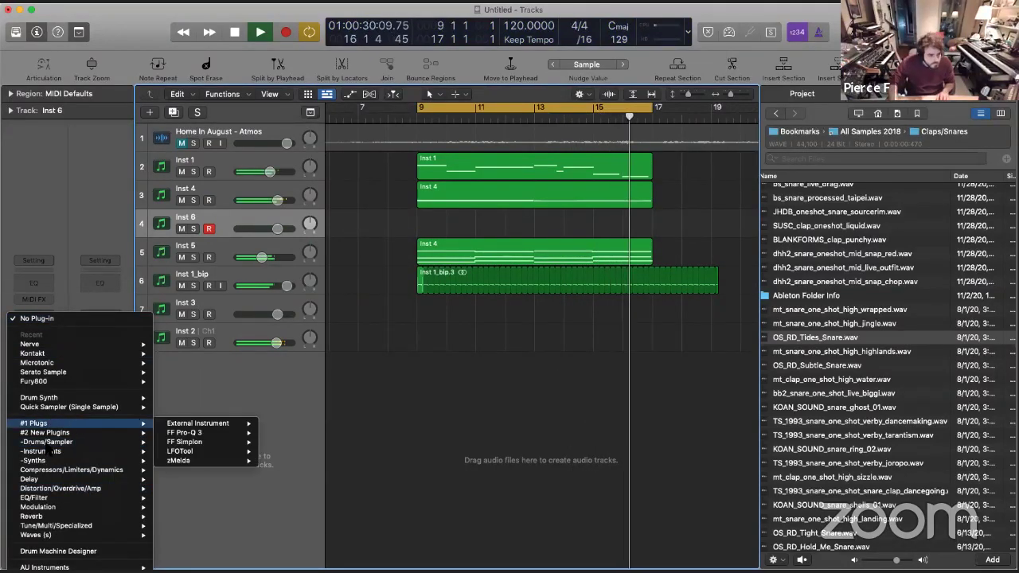
mouse_move(119, 451)
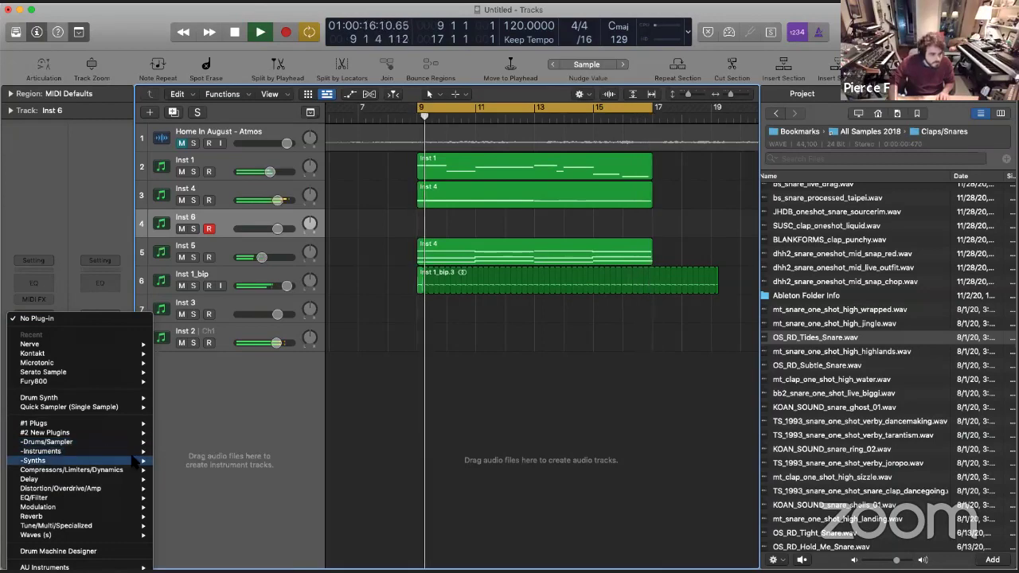
mouse_move(73, 462)
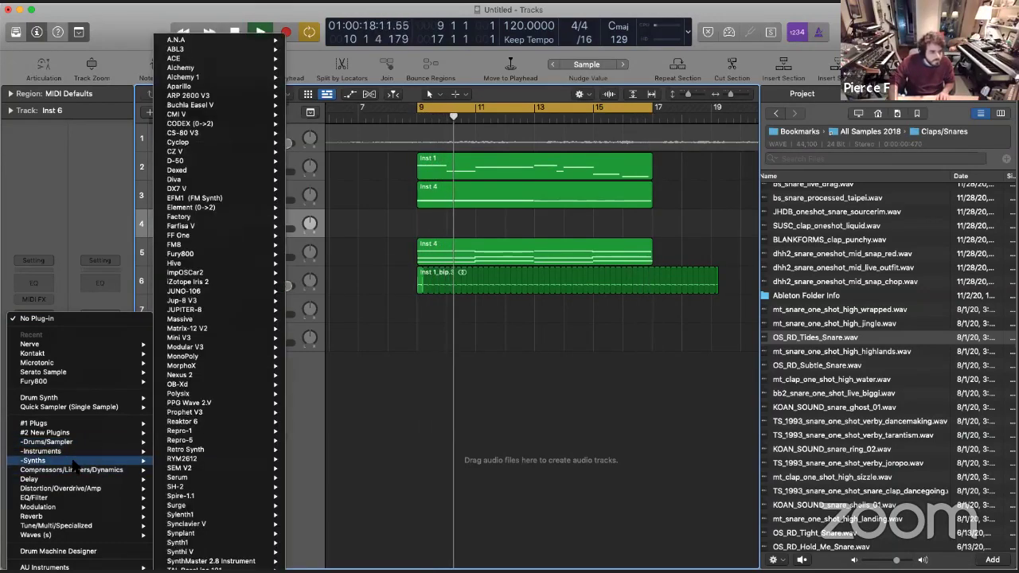
mouse_move(214, 422)
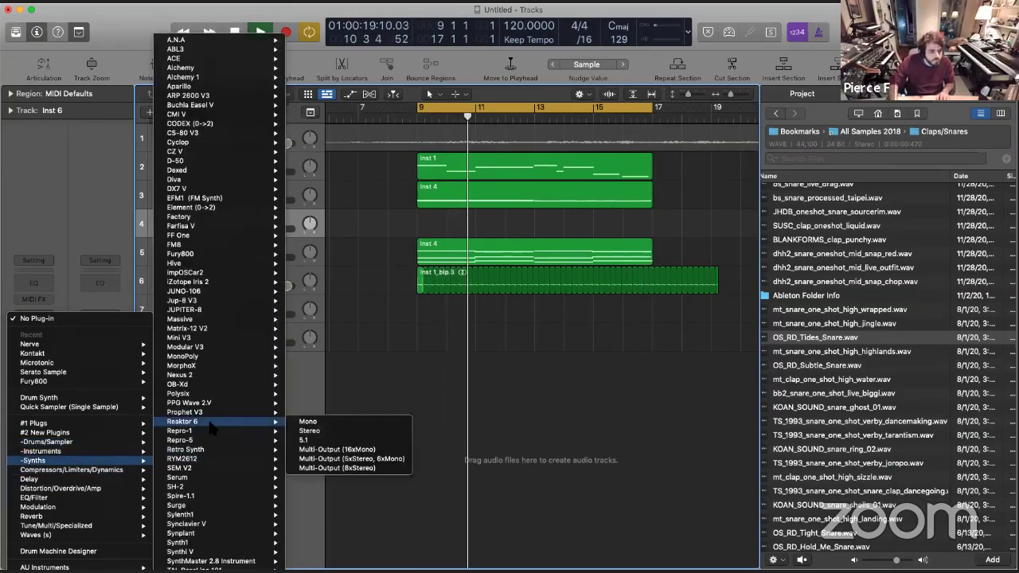
left_click(330, 431)
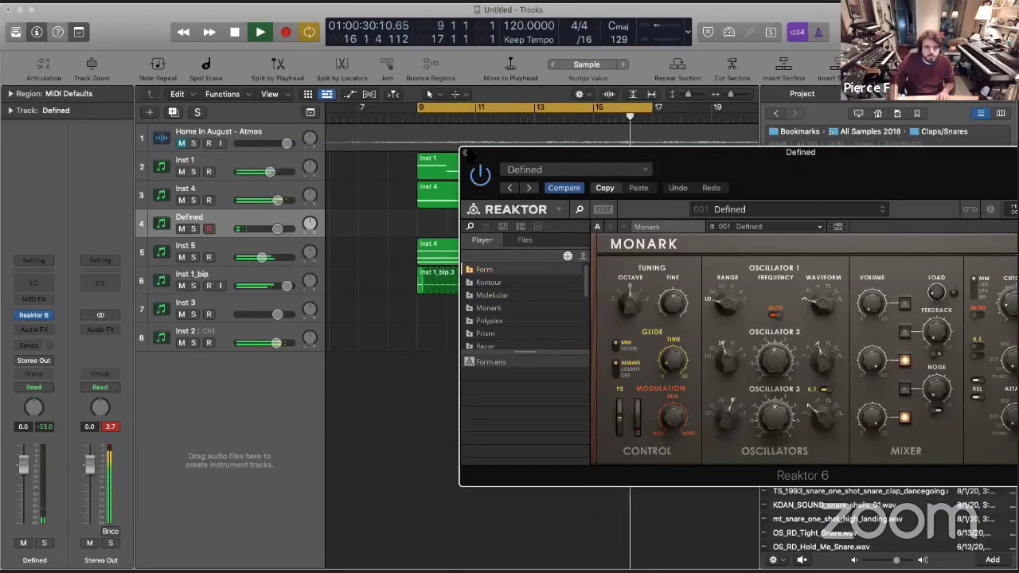
left_click(464, 153)
Copy the Inst 4 region onto the Defined track and delete its two upper notes in bars 9–13
key("space")
left_click_drag(460, 199, 461, 217)
double_click(461, 217)
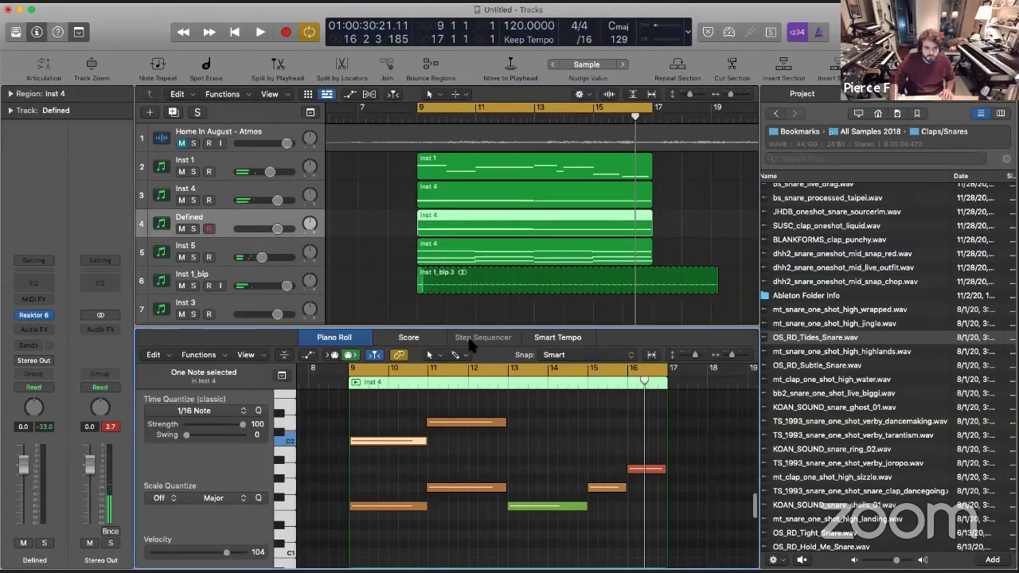
left_click(505, 444)
scroll(505, 444, "up", 5)
scroll(505, 449, "down", 5)
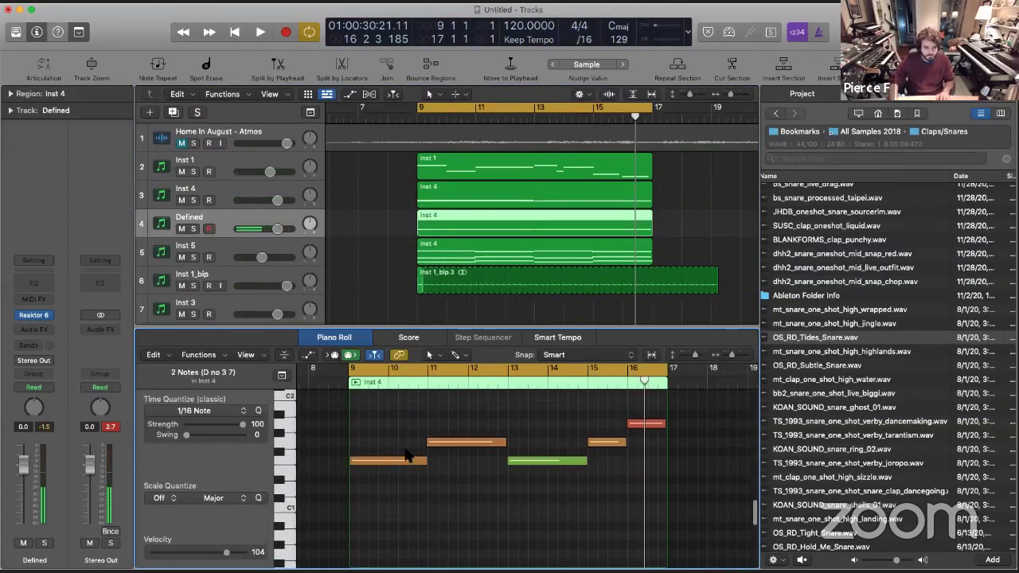
Shorten all five notes of the Defined region to three sixteenths each
key("super+a")
left_click_drag(425, 460, 388, 462)
scroll(400, 460, "up", 5)
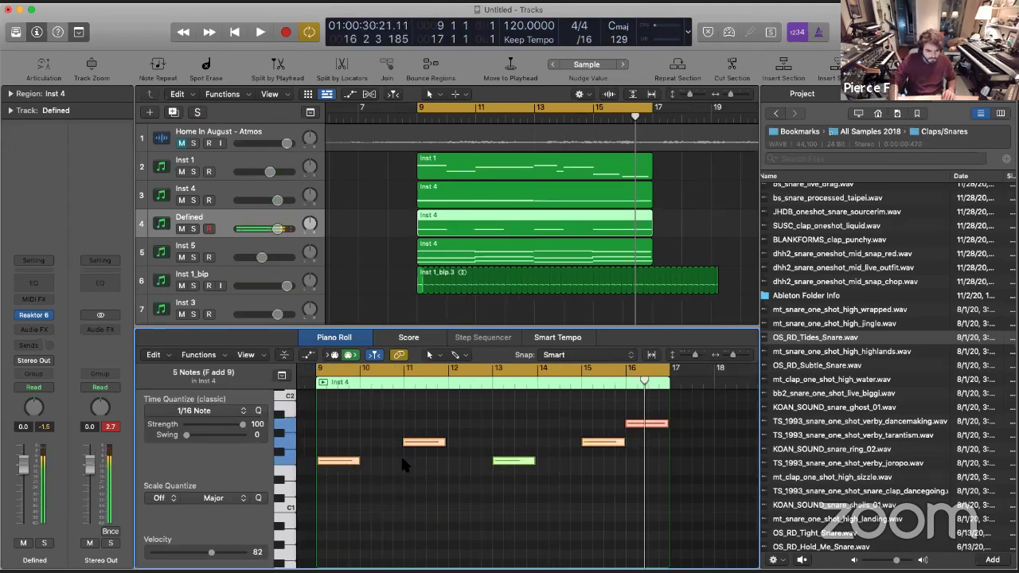
scroll(477, 450, "left", 10)
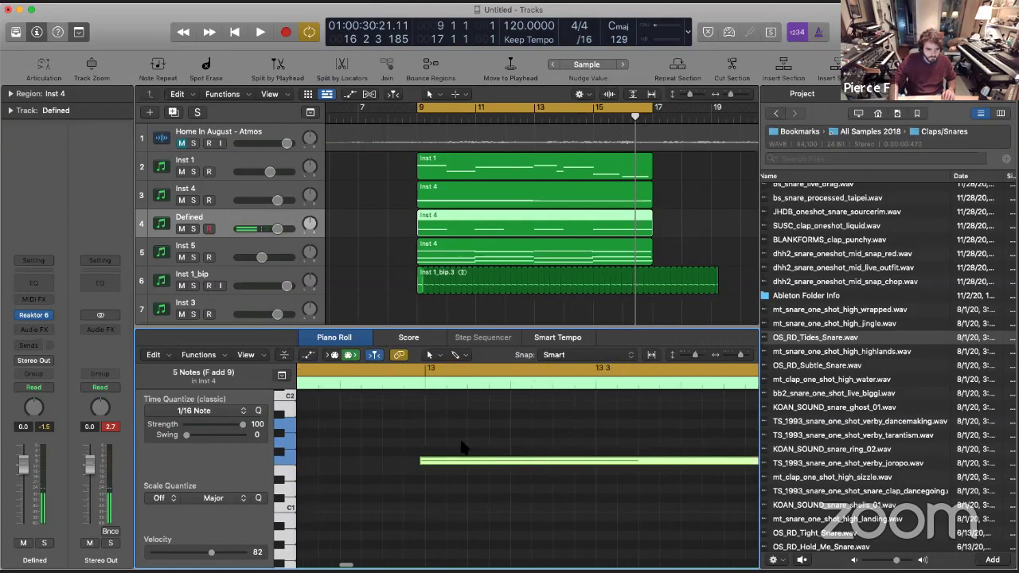
scroll(513, 446, "right", 5)
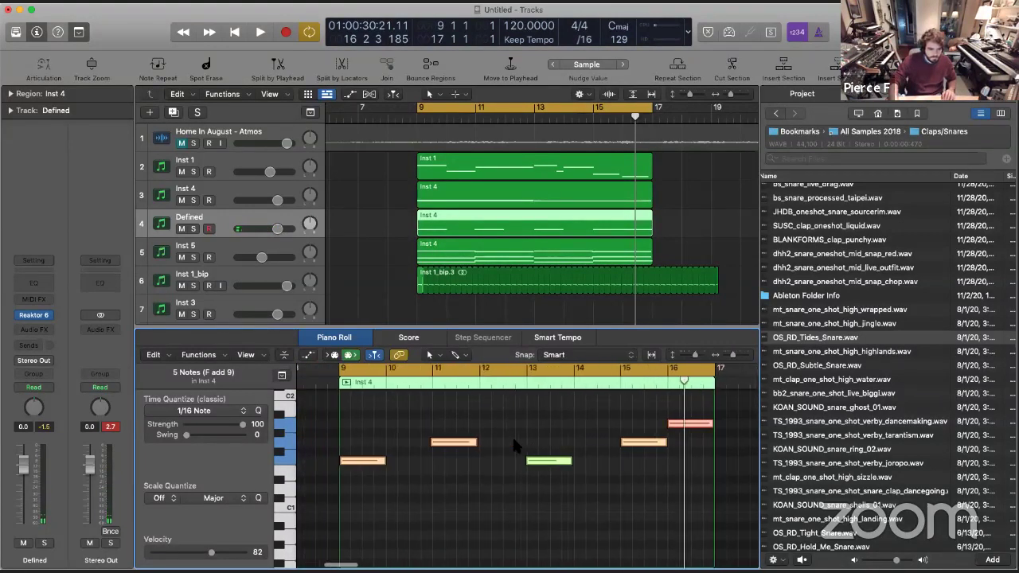
scroll(513, 446, "up", 2)
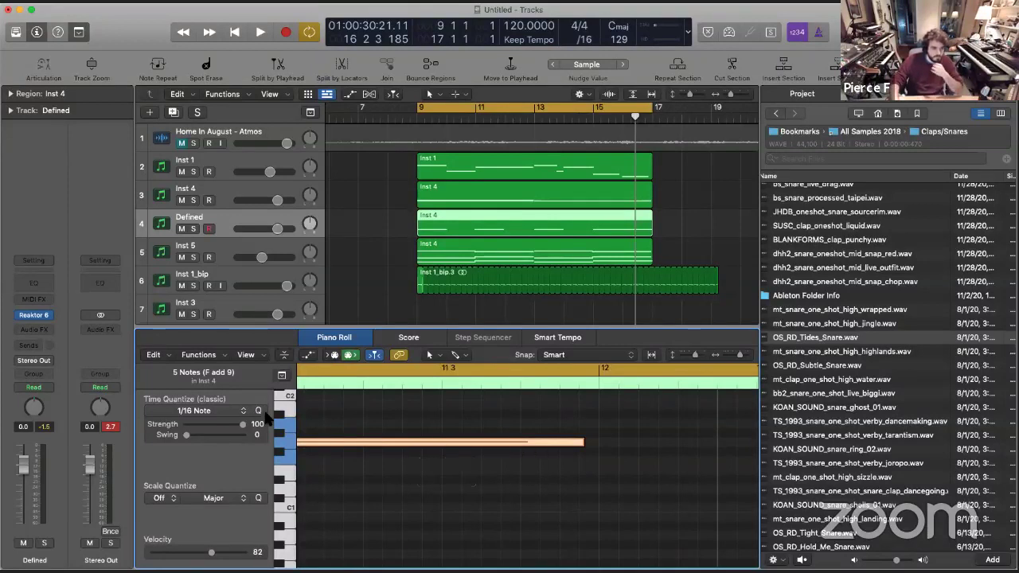
left_click_drag(576, 442, 443, 445)
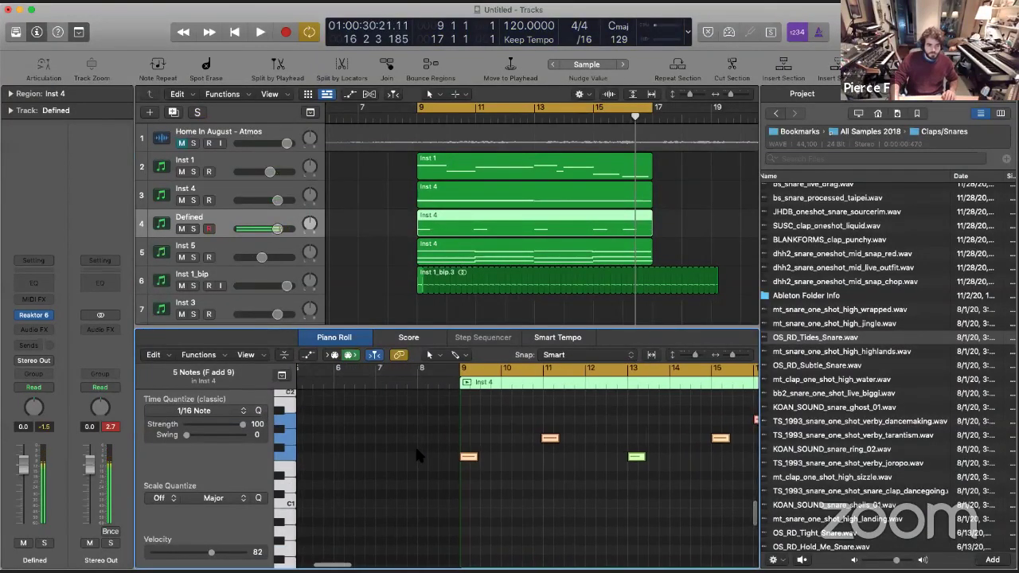
scroll(483, 438, "up", 3)
scroll(628, 446, "up", 3)
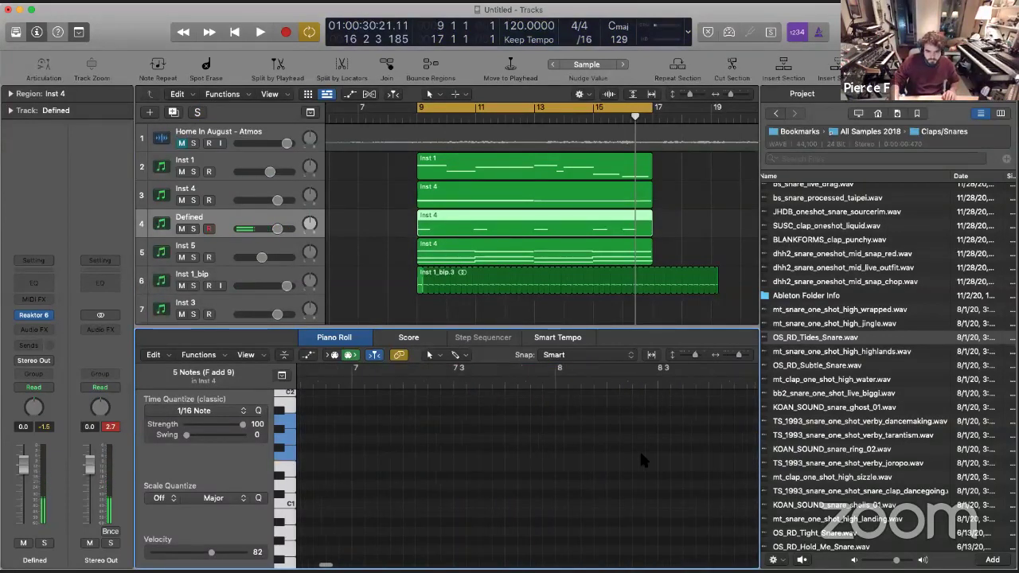
scroll(639, 449, "right", 3)
left_click_drag(630, 459, 570, 459)
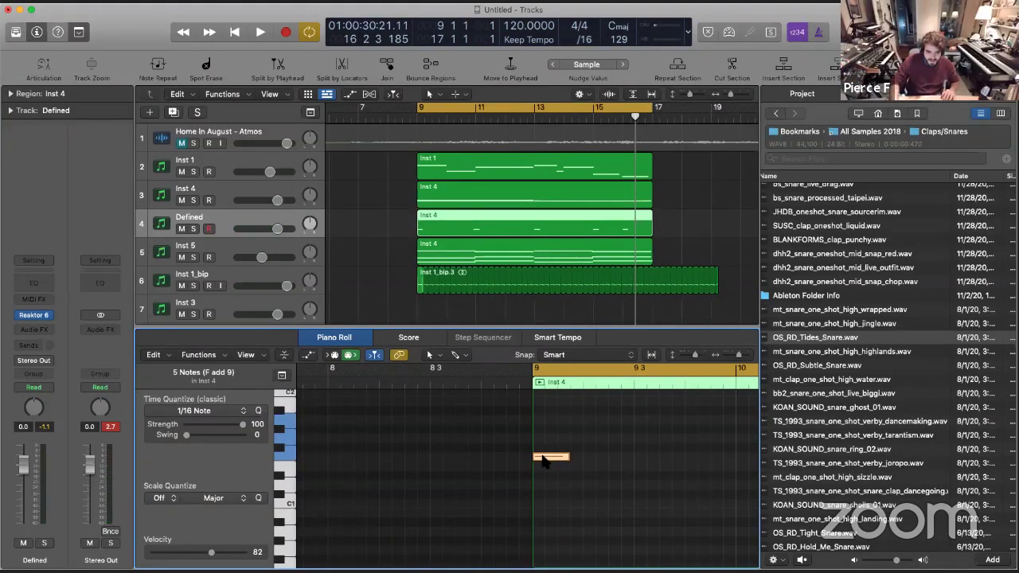
Copy the shortened notes back to back so that each of the five groups has eight repeated notes
left_click_drag(583, 460, 712, 461)
scroll(631, 458, "down", 5)
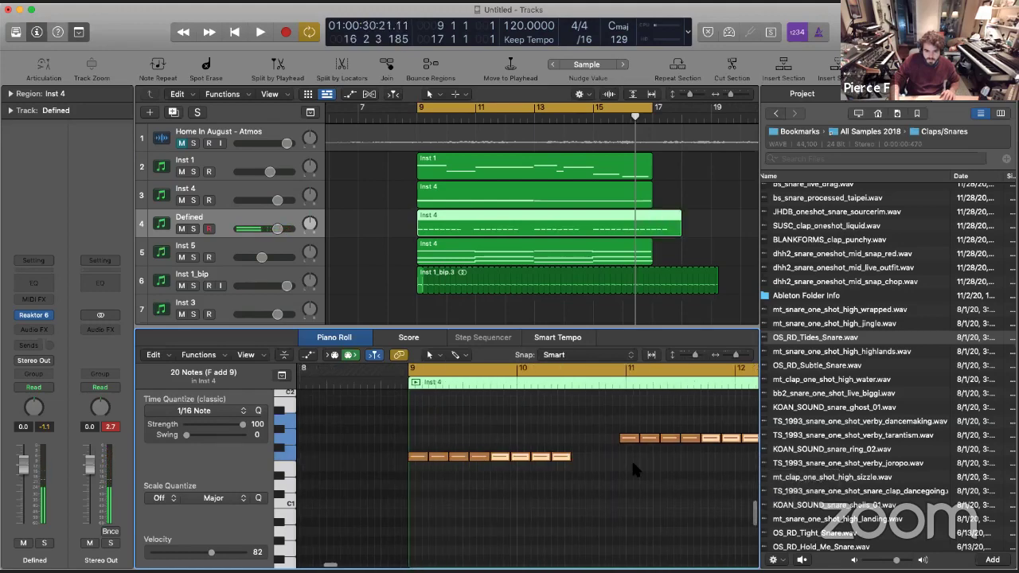
scroll(632, 461, "up", 5)
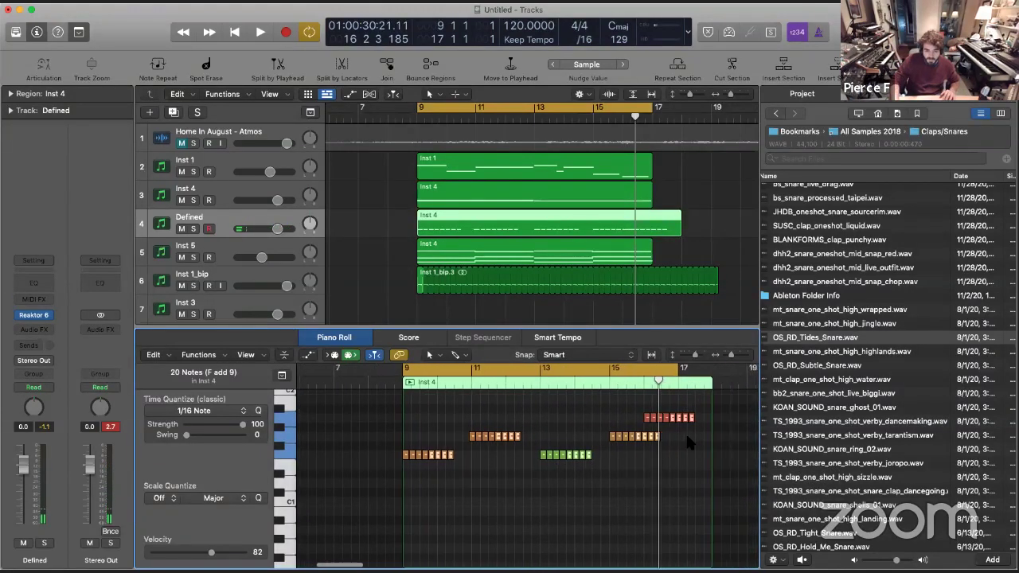
Delete the last three notes of the group starting at bar 15, which overlap bar 16
scroll(702, 430, "down", 3)
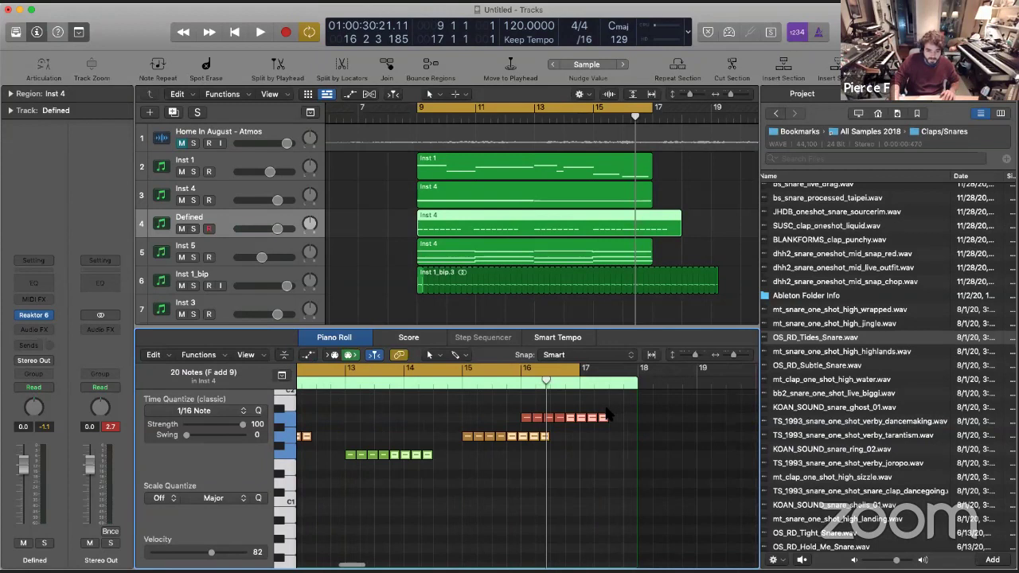
scroll(531, 442, "up", 3)
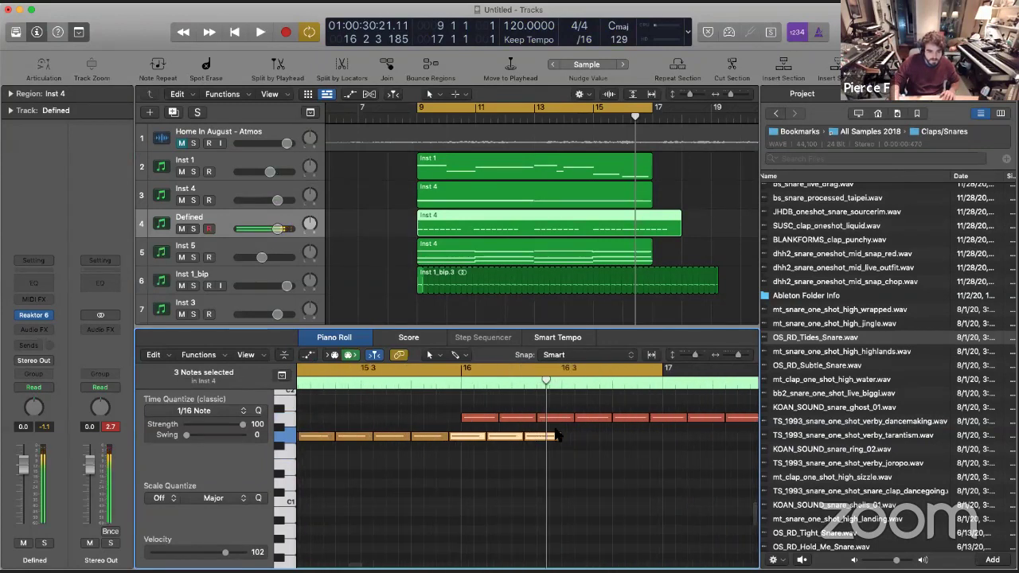
scroll(586, 419, "down", 3)
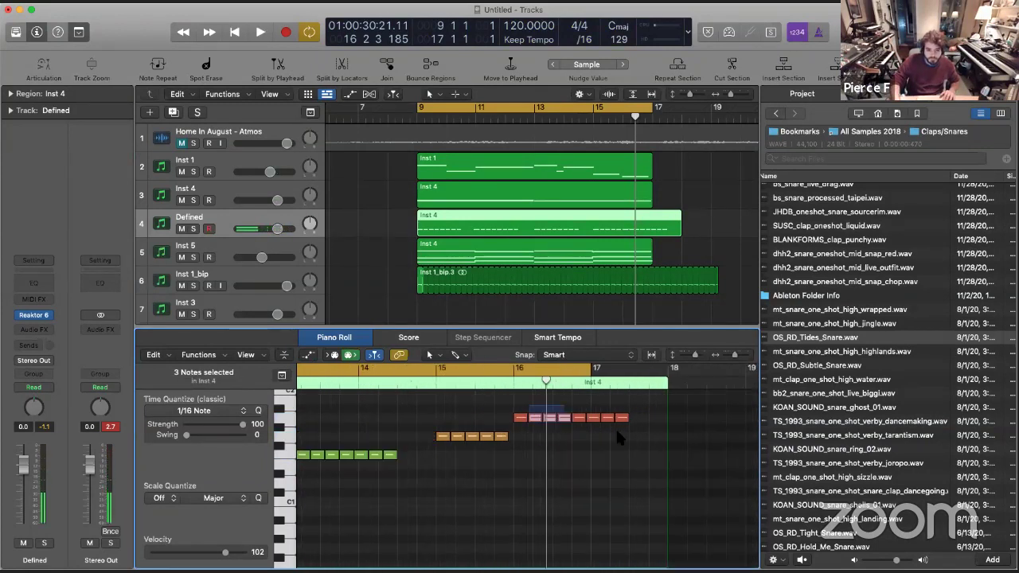
Remove the bar 16 group's notes that run past bar 17, and end the Defined region at bar 17
left_click_drag(635, 440, 634, 440)
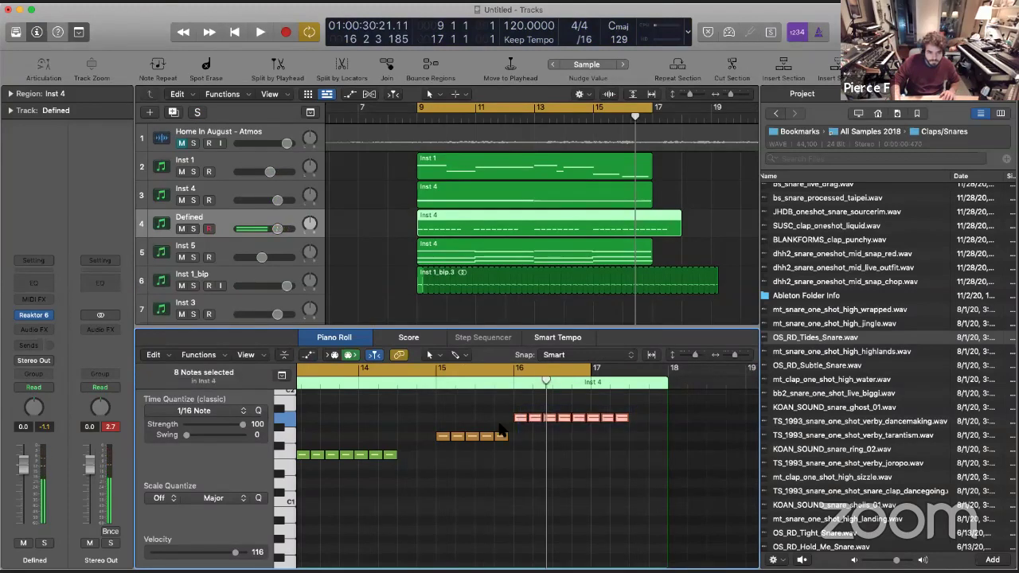
scroll(525, 422, "up", 5)
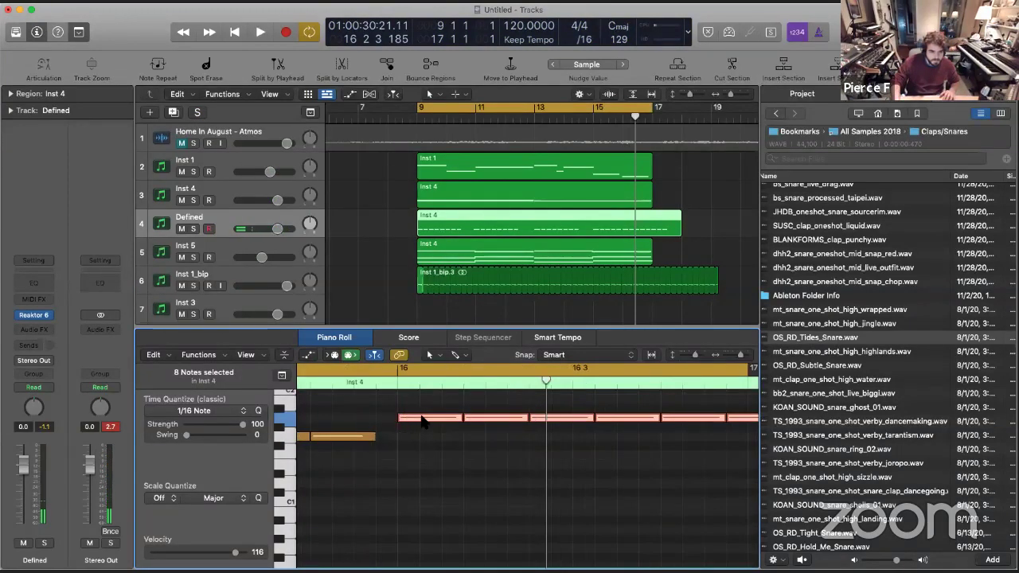
scroll(422, 422, "down", 5)
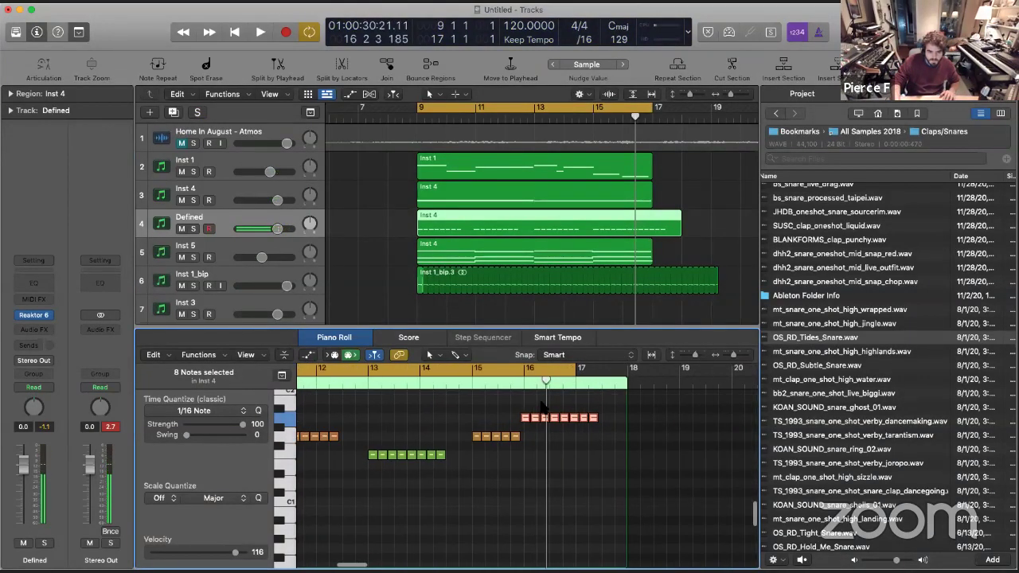
left_click_drag(601, 423, 574, 419)
key("Delete")
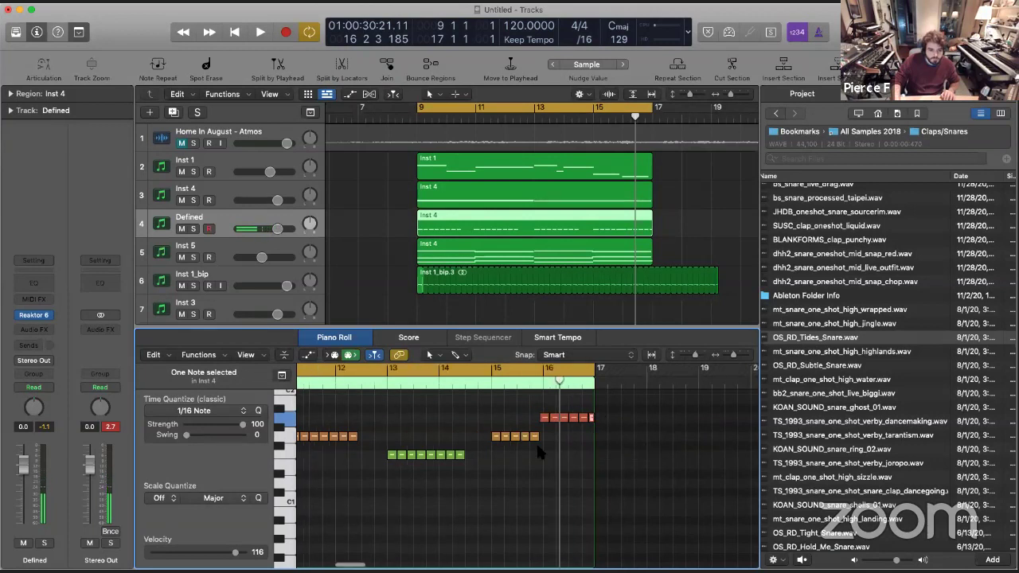
Fill the first note group up to bar 11 with three more copies of its note
scroll(460, 440, "left", 3)
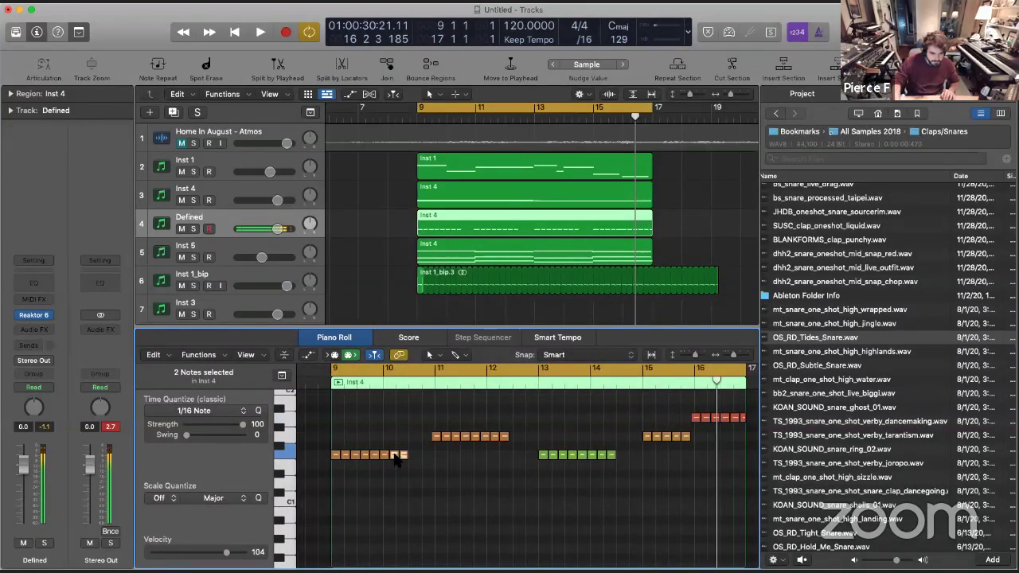
left_click_drag(395, 456, 433, 458)
left_click(440, 447)
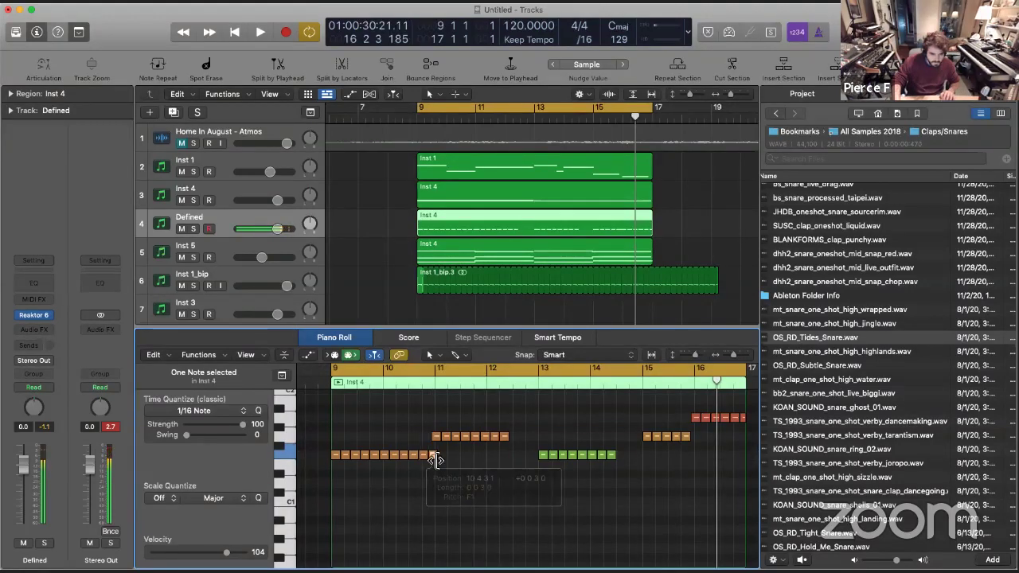
Play the loop with the Defined track soloed, and open its Reaktor 6 plug-in
key("space")
left_click(193, 230)
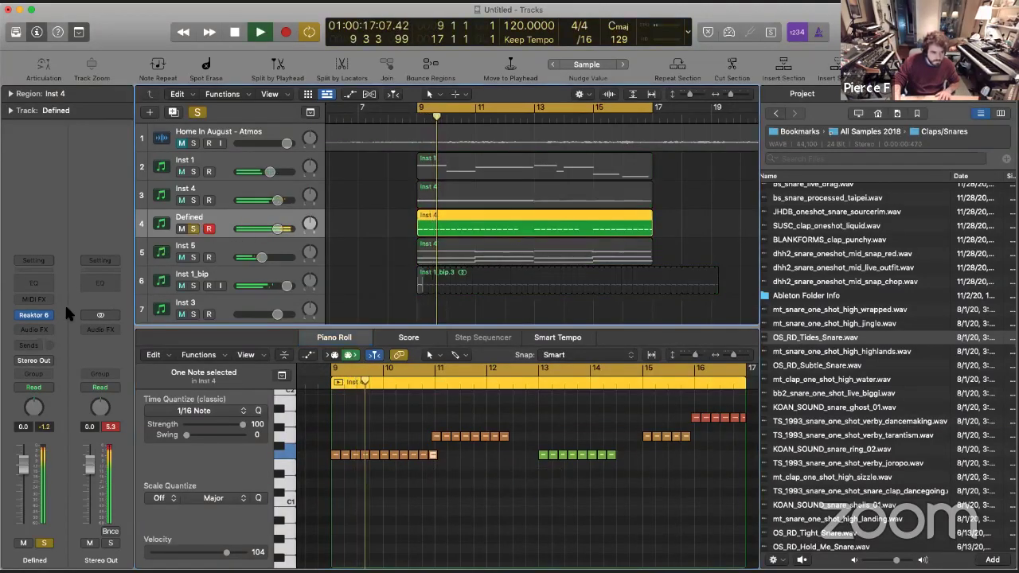
left_click(34, 313)
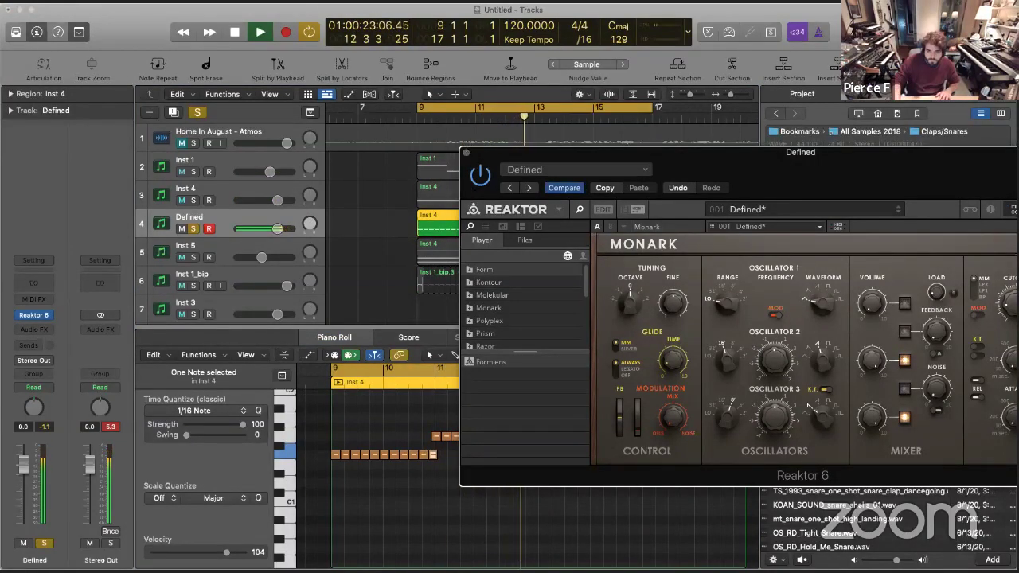
key("space")
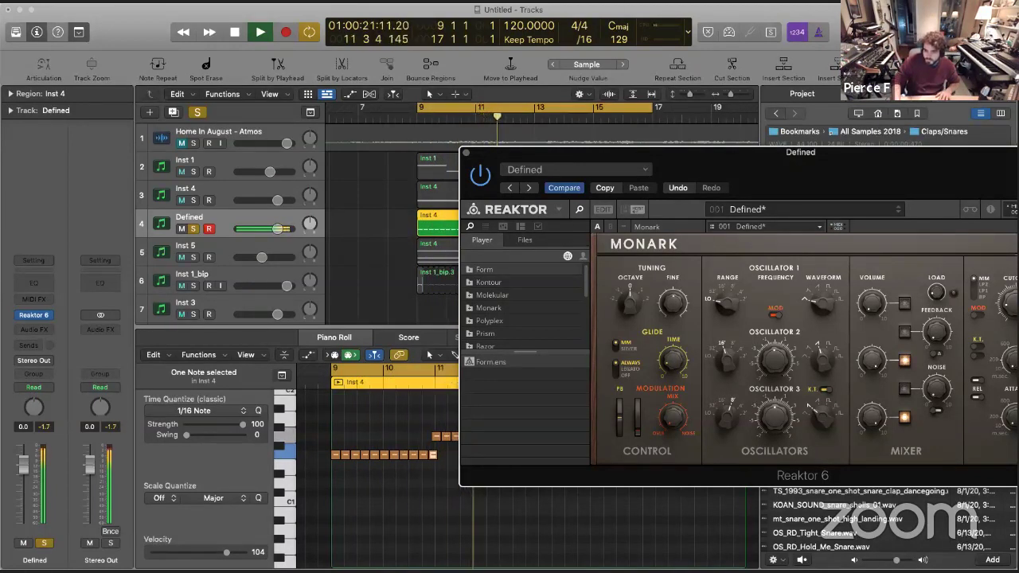
Listen to the soloed bass loop again from its start and close the Reaktor 6 plug-in
key("space")
key("space")
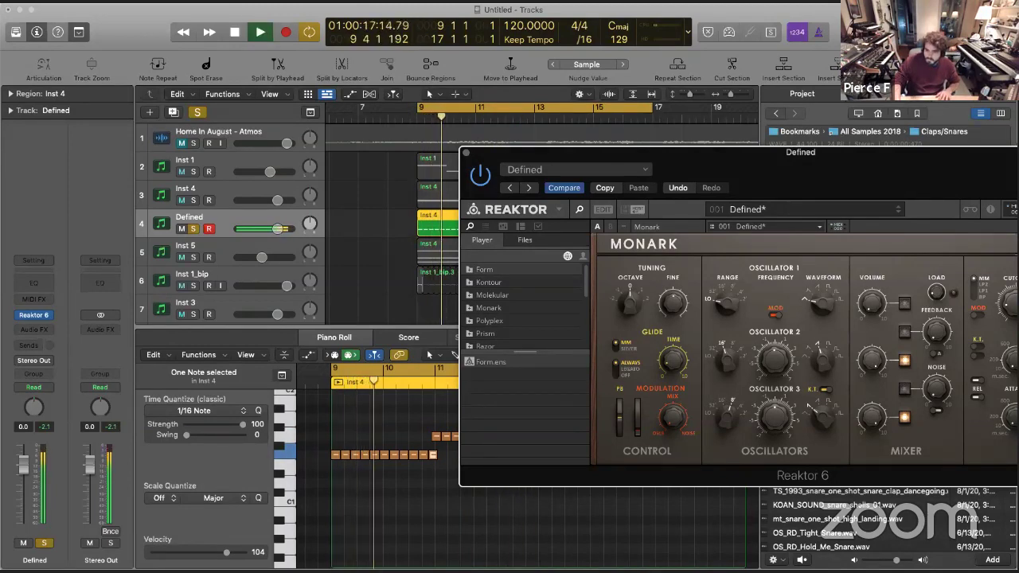
left_click(466, 153)
key("space")
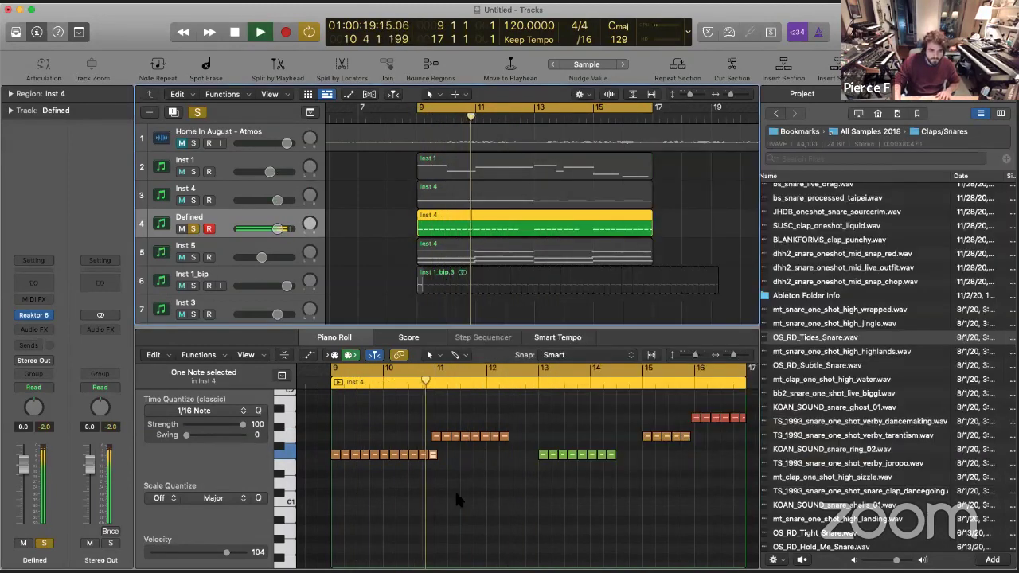
Shift the eight notes of the second group slightly later so the group starts exactly at bar 11, and play the result
scroll(454, 487, "up", 3)
left_click(455, 457)
left_click_drag(480, 437, 651, 450)
scroll(604, 446, "down", 2)
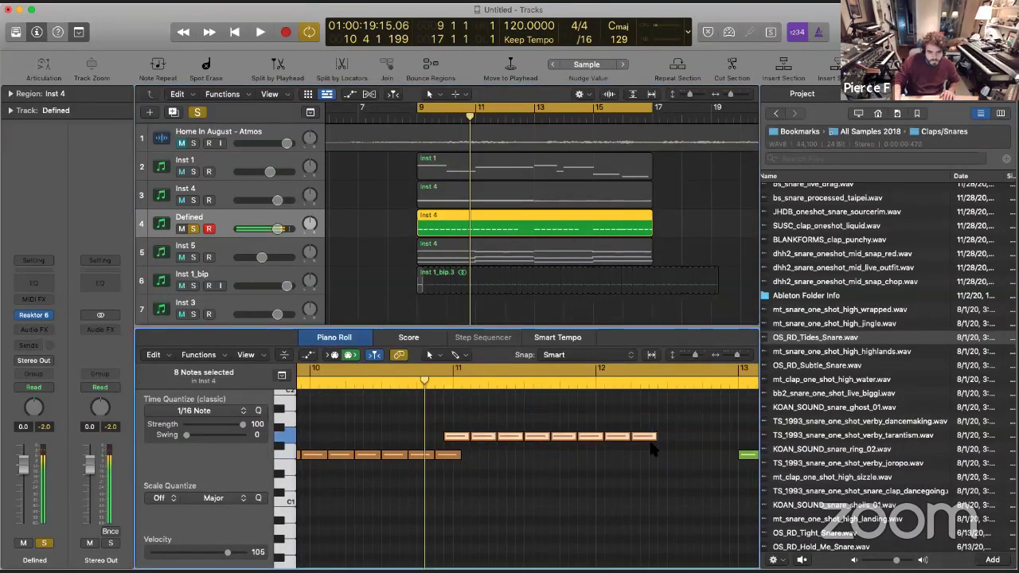
left_click(460, 440)
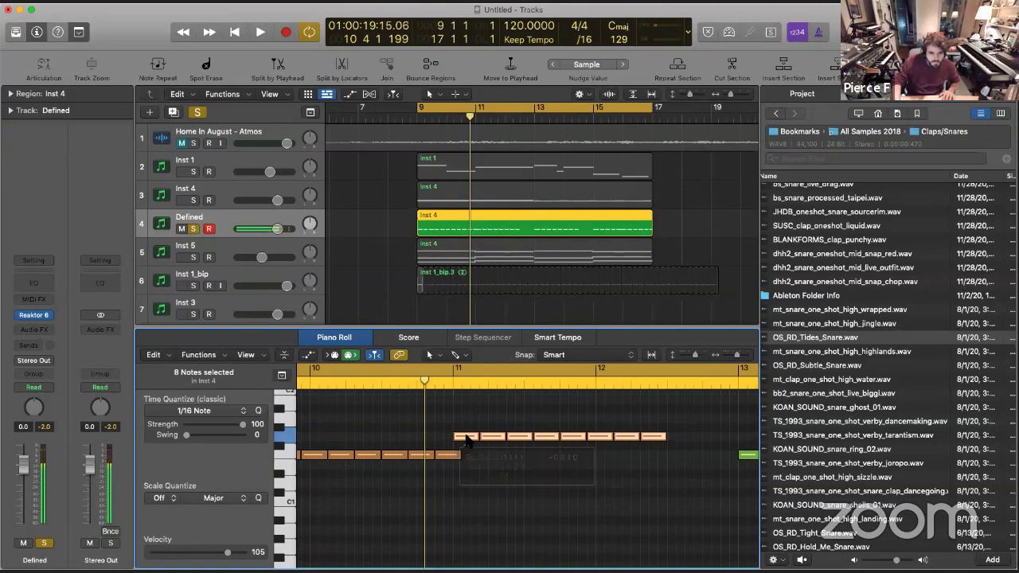
key("space")
left_click(587, 468)
Extend the bar 11 group with copies of its last three notes, and trim the final note to end at bar 13
scroll(490, 478, "down", 4)
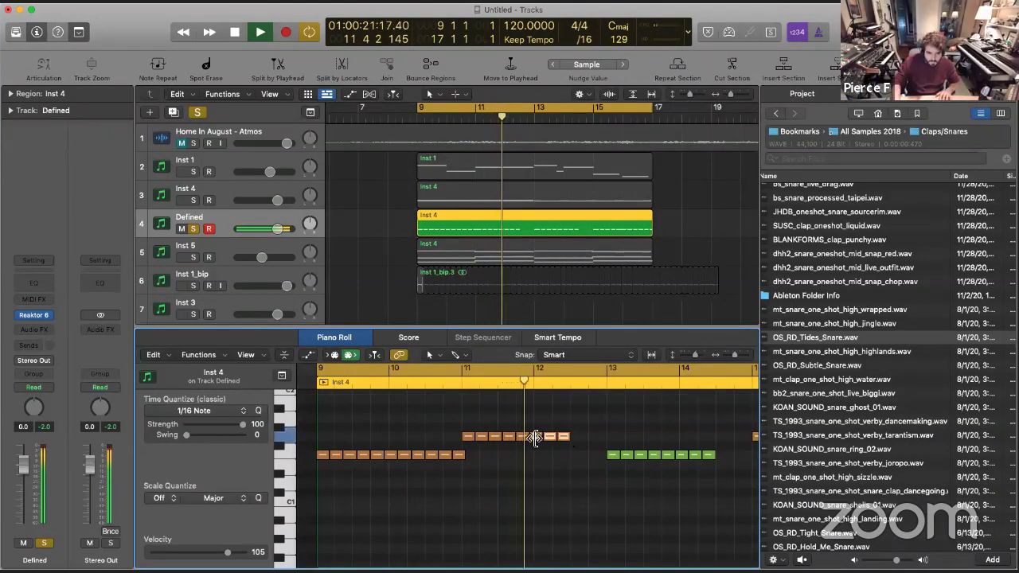
key("space")
left_click_drag(539, 423, 607, 442)
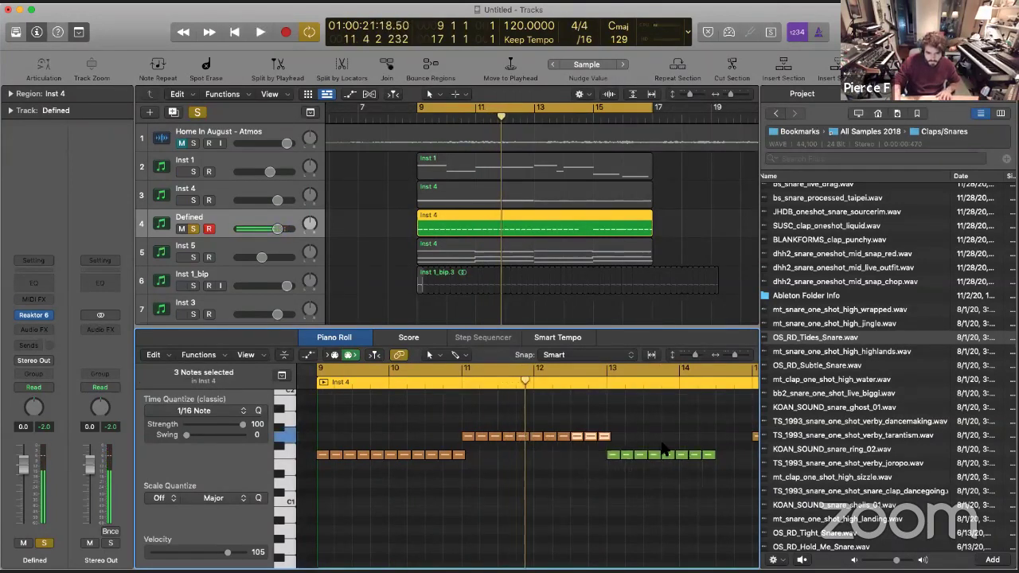
key("space")
left_click(566, 464)
scroll(569, 442, "right", 2)
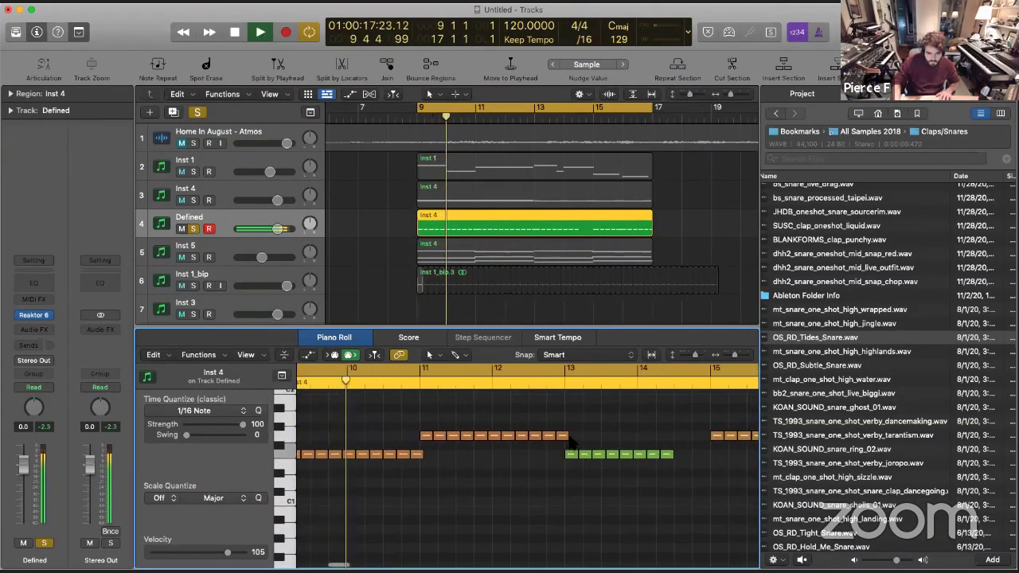
left_click_drag(569, 438, 689, 486)
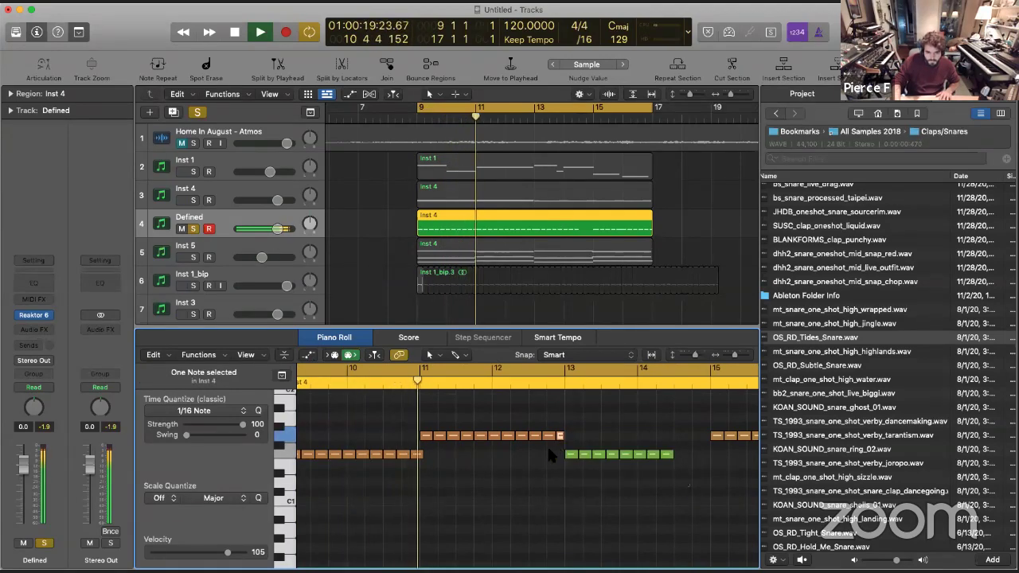
Replace the green notes at bar 13 with a copy of the first group's 11 notes, and close the piano roll
key("Delete")
scroll(699, 487, "down", 5)
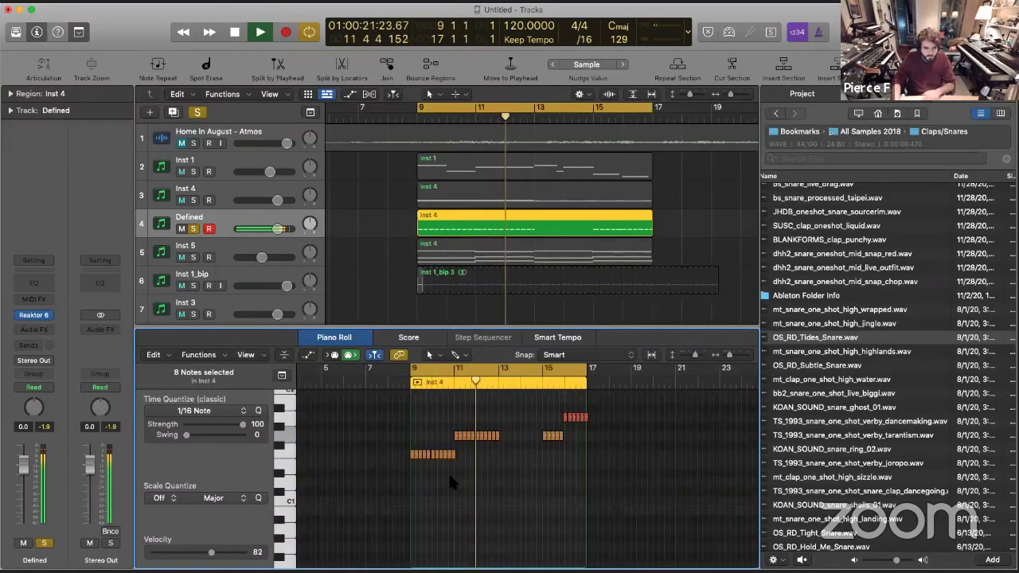
left_click_drag(436, 468, 499, 459)
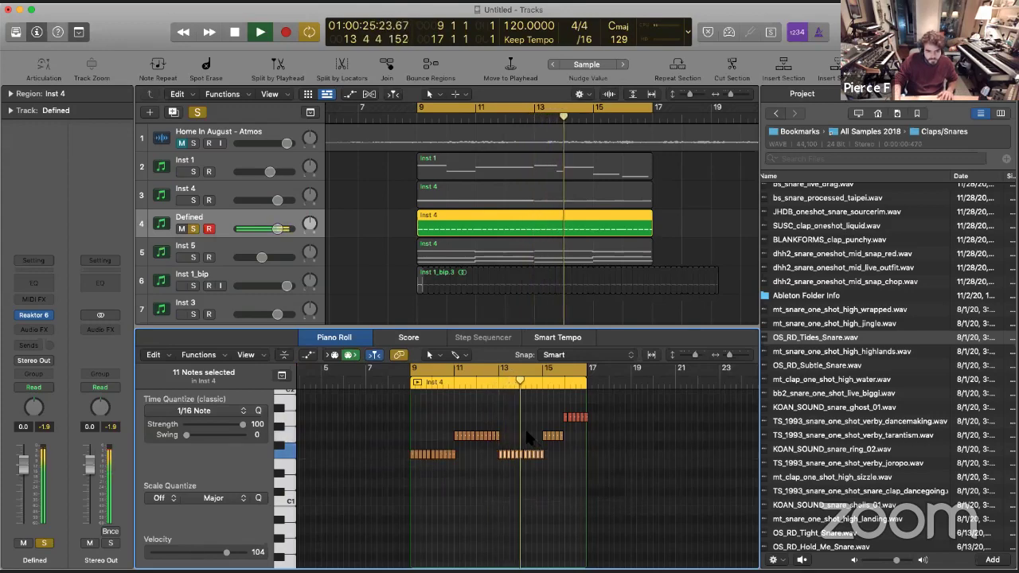
key("z")
key("e")
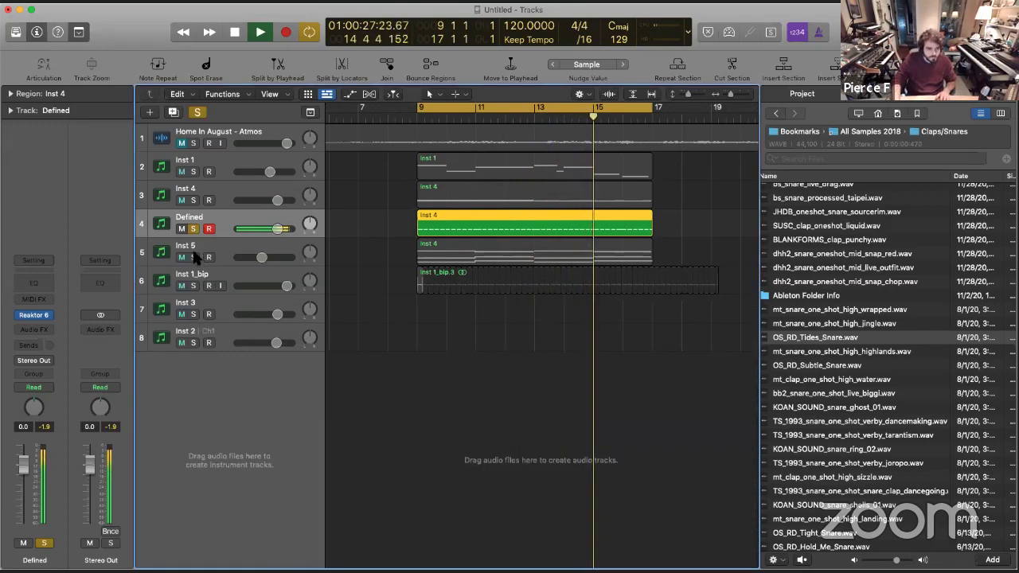
Solo Inst 4, Inst 1_bip and Inst 2 alongside Defined, and set the Inst 2 volume to 0.3 dB
left_click(193, 199)
left_click(193, 286)
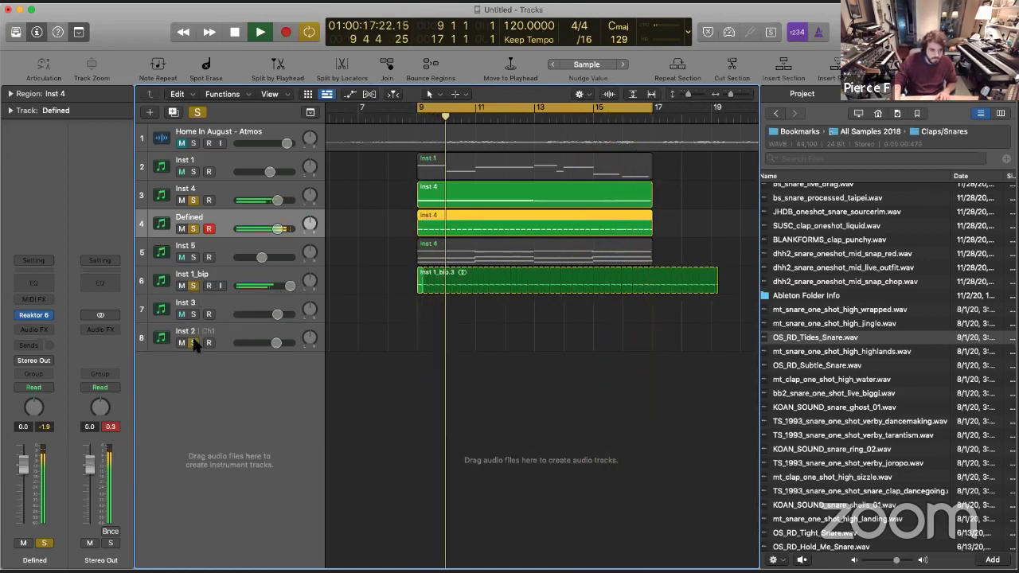
left_click(243, 331)
left_click_drag(29, 484, 31, 477)
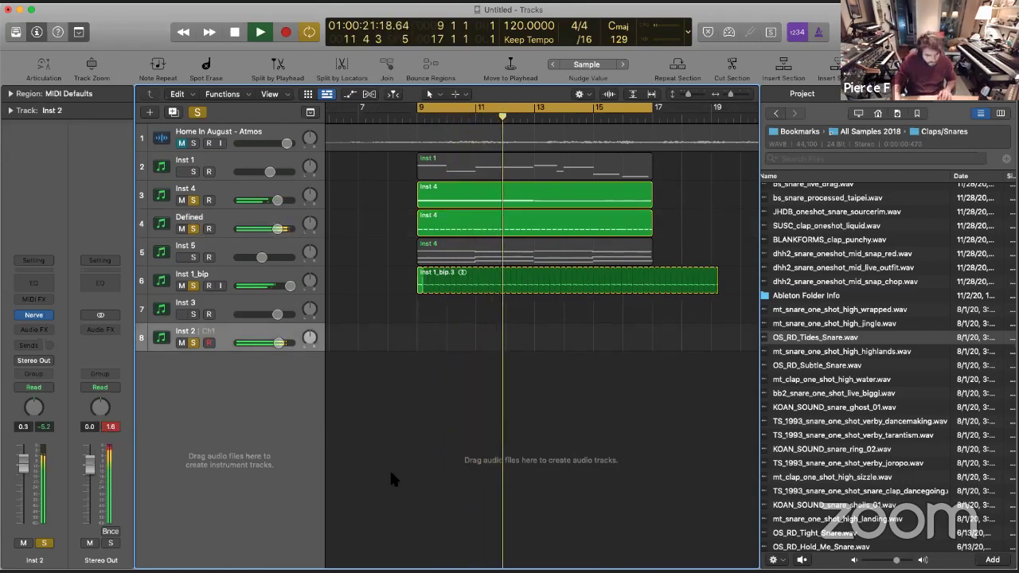
Lower all channel faders from Home In August through Aux 1 together, bringing Aux 1 to -4.7 dB, and reset the Stereo Out peak
key("x")
left_click(219, 131)
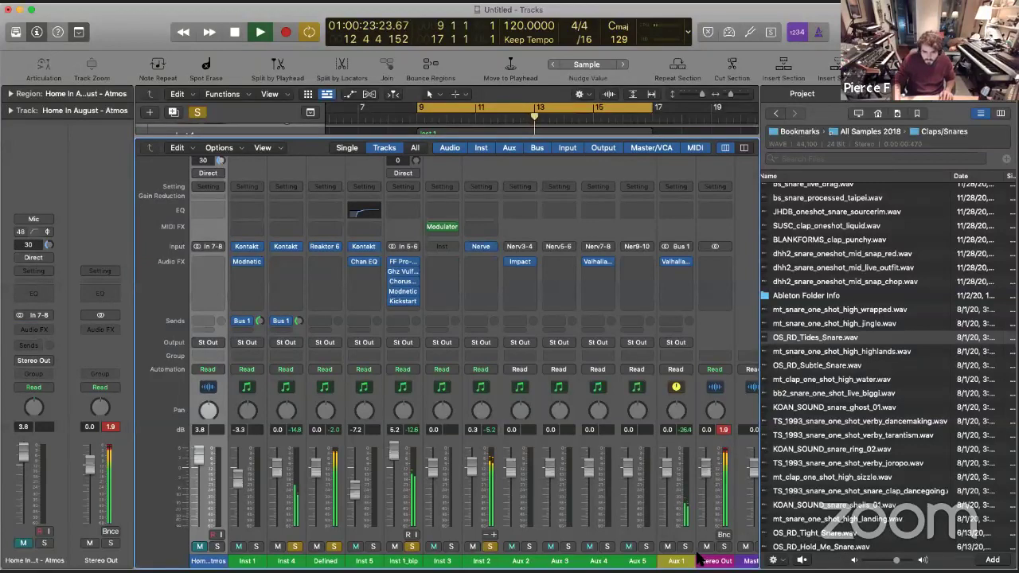
left_click(667, 471, "shift")
left_click_drag(667, 471, 665, 493)
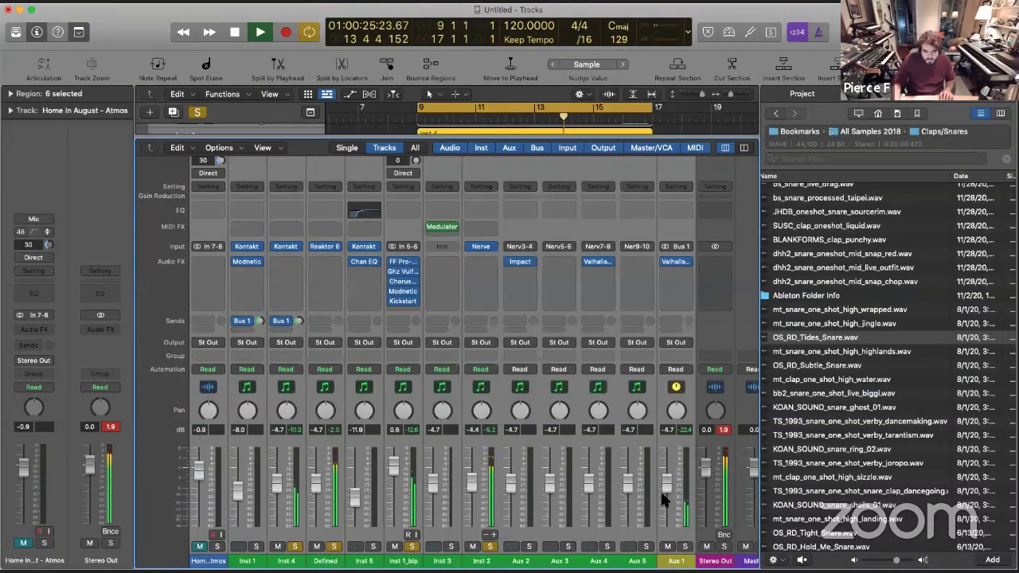
left_click(723, 430)
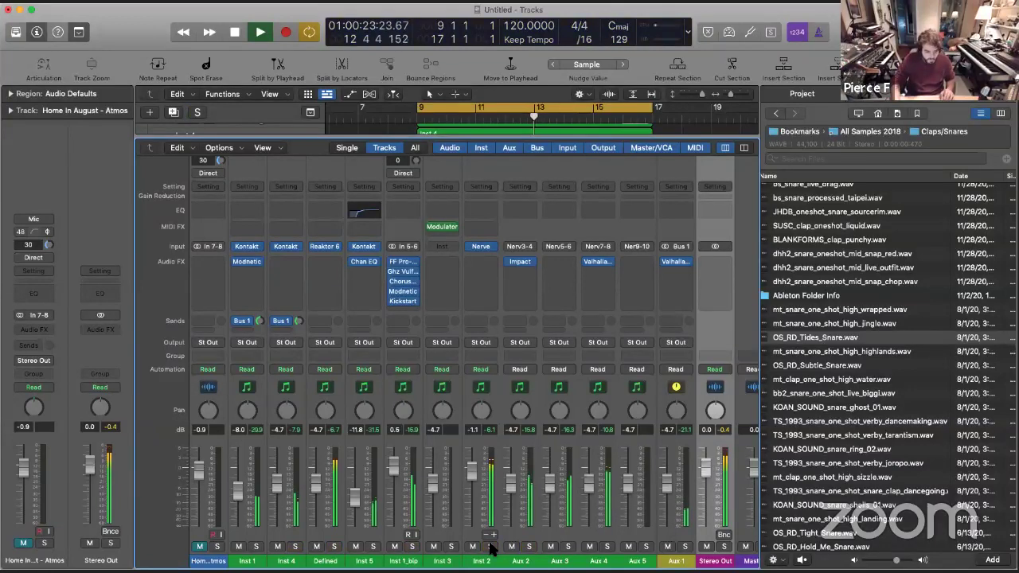
Mute the Inst 1 track, and check its Modnetic effect settings
key("x")
left_click(185, 175)
left_click(182, 172)
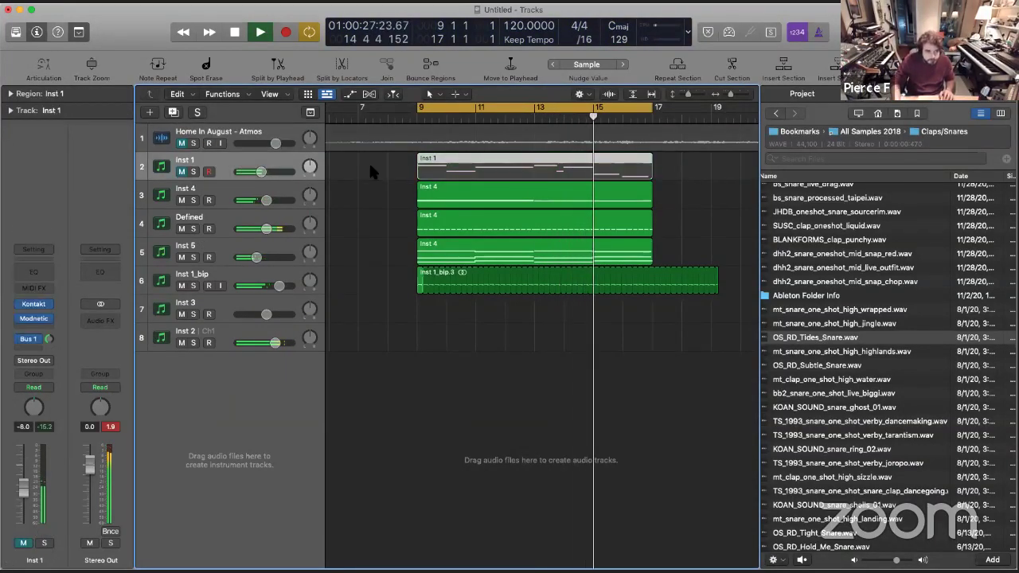
left_click(33, 318)
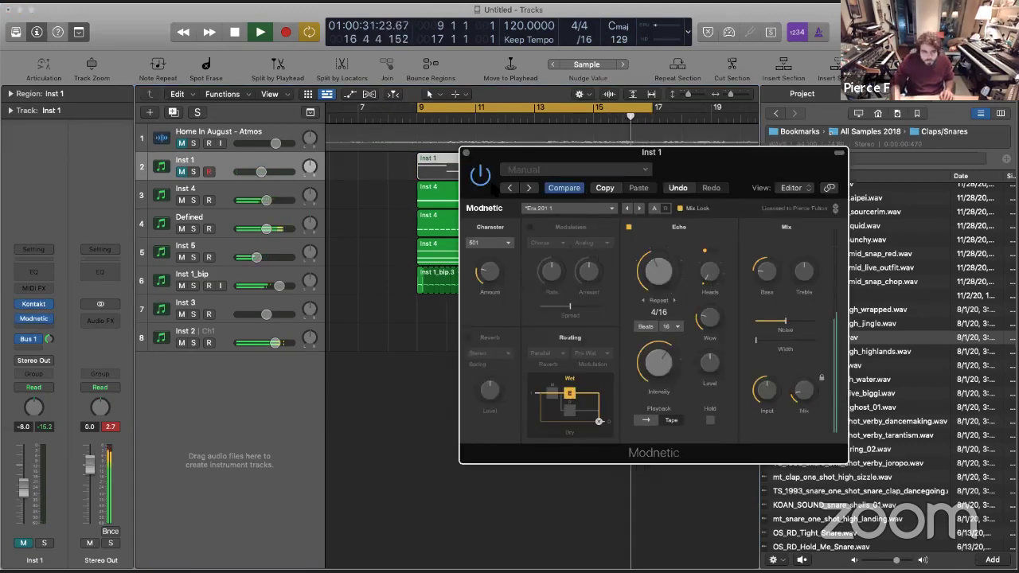
left_click(465, 152)
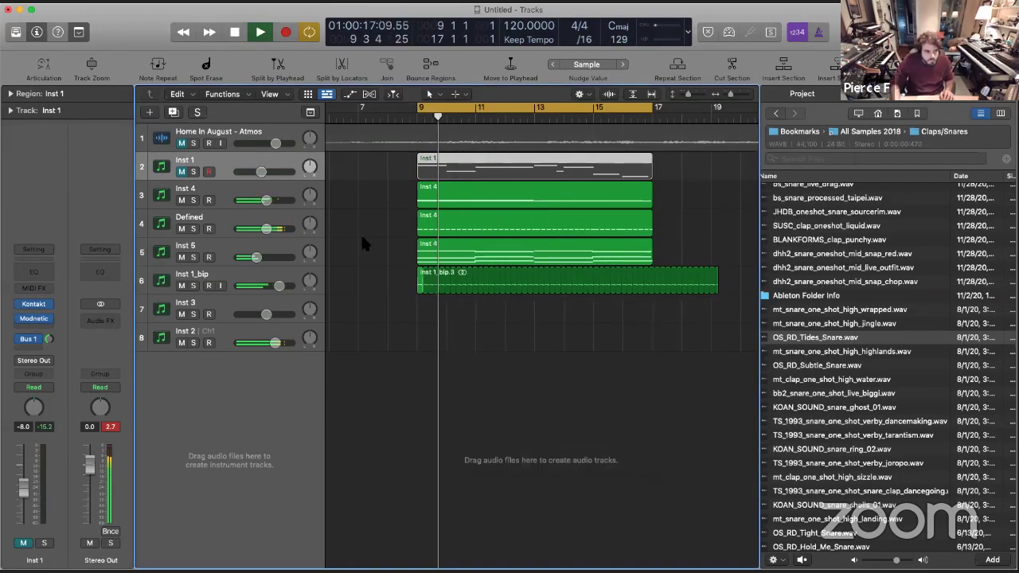
Check the aux channels in the mixer and open the Nerve instrument on Inst 2
left_click(211, 328)
key("x")
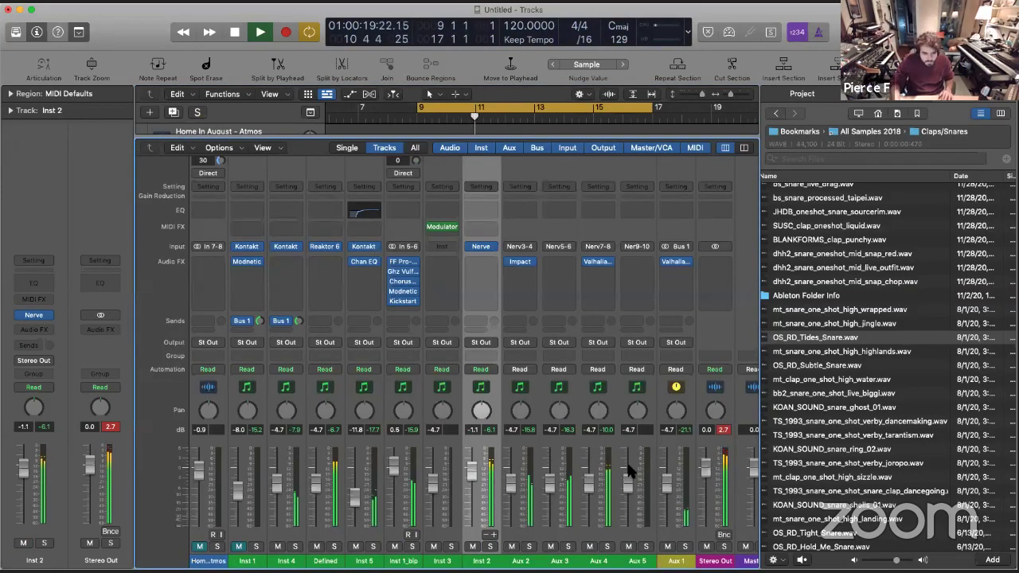
left_click(664, 559)
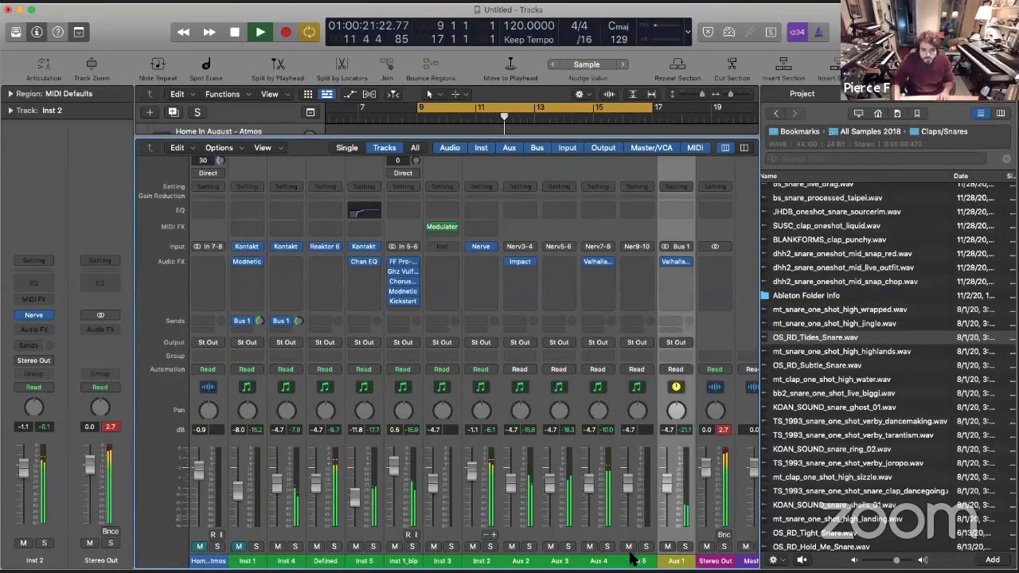
left_click(633, 559)
left_click(602, 557)
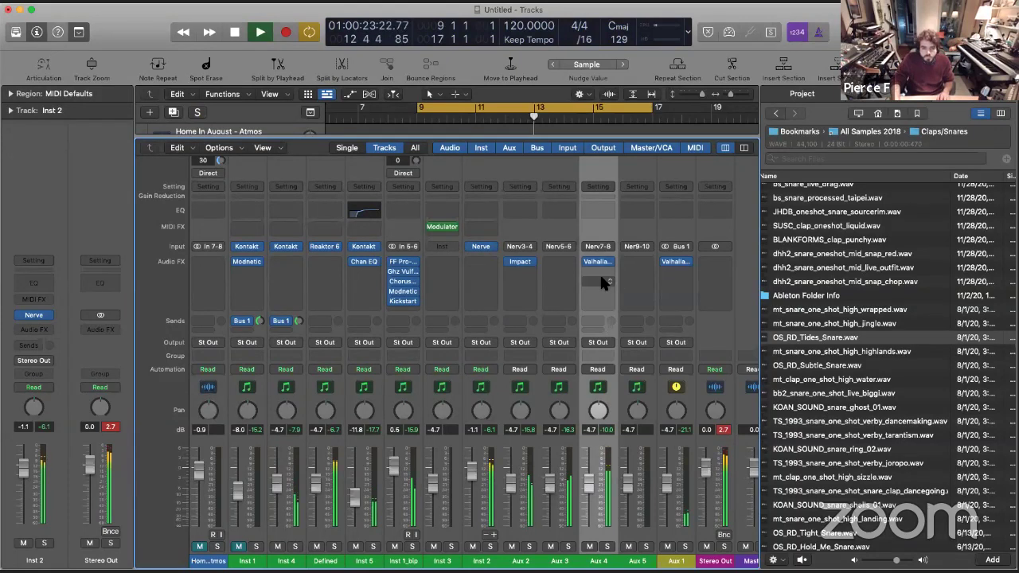
left_click(476, 247)
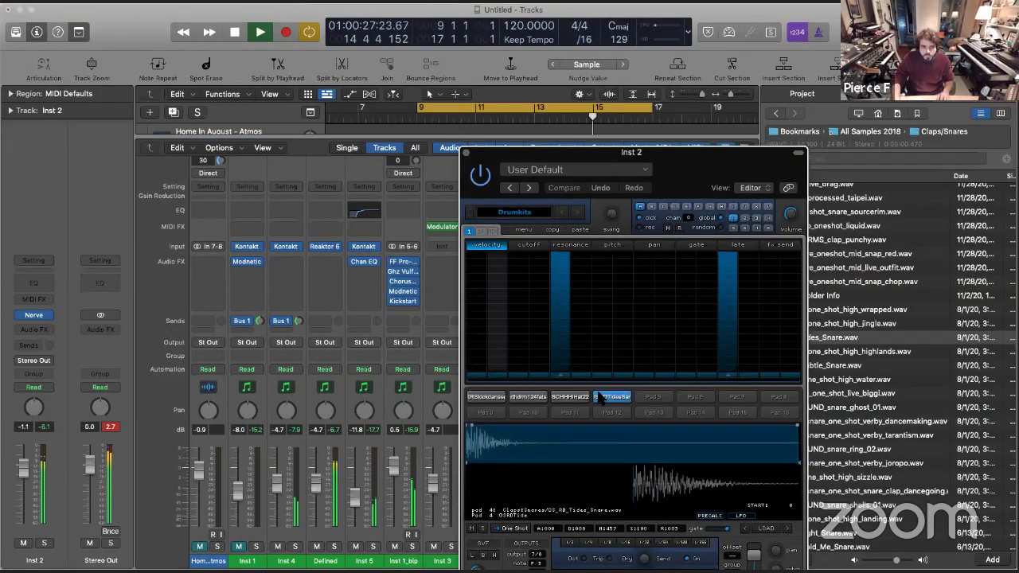
Step Nerve's pad 4 through the Claps/Snares samples to the FLTD knock one-shot, and slightly adjust the pad's volume
left_click(786, 528)
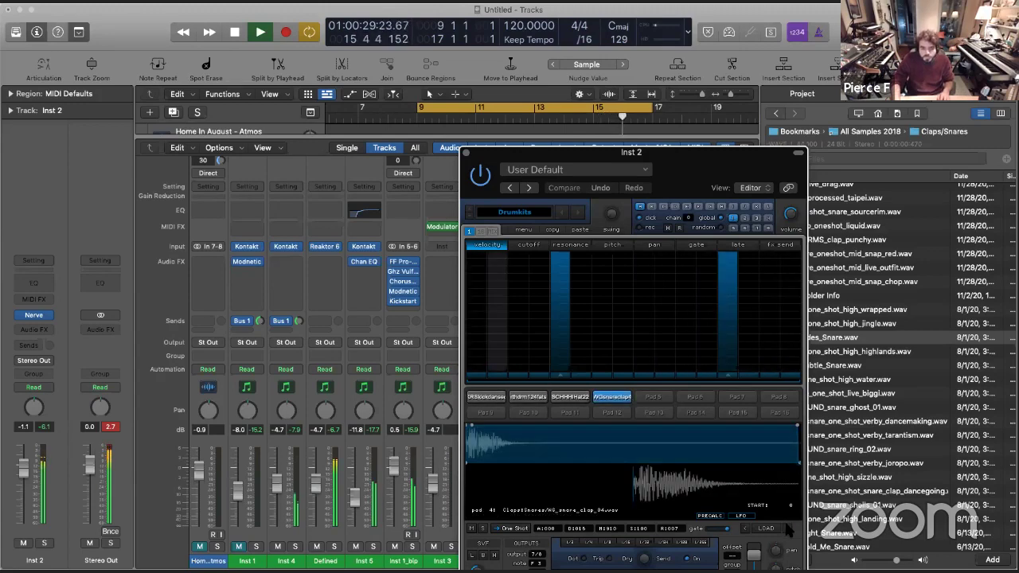
left_click(786, 528)
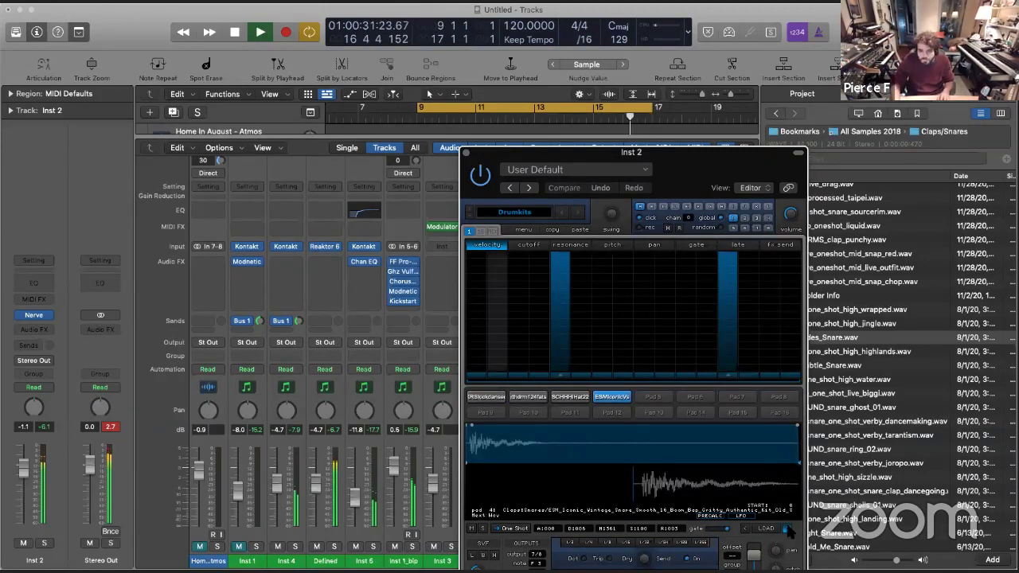
left_click(787, 529)
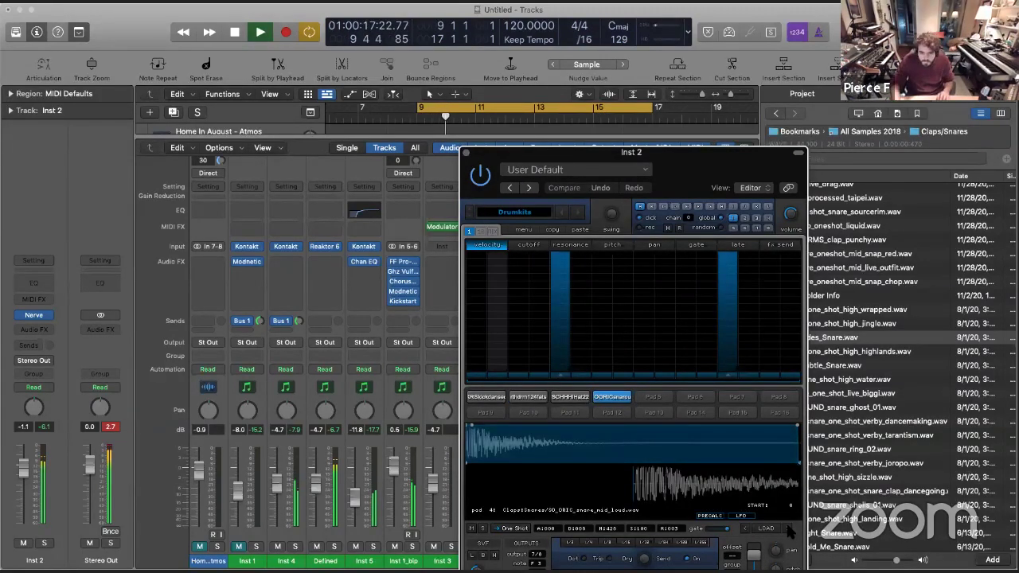
left_click(787, 528)
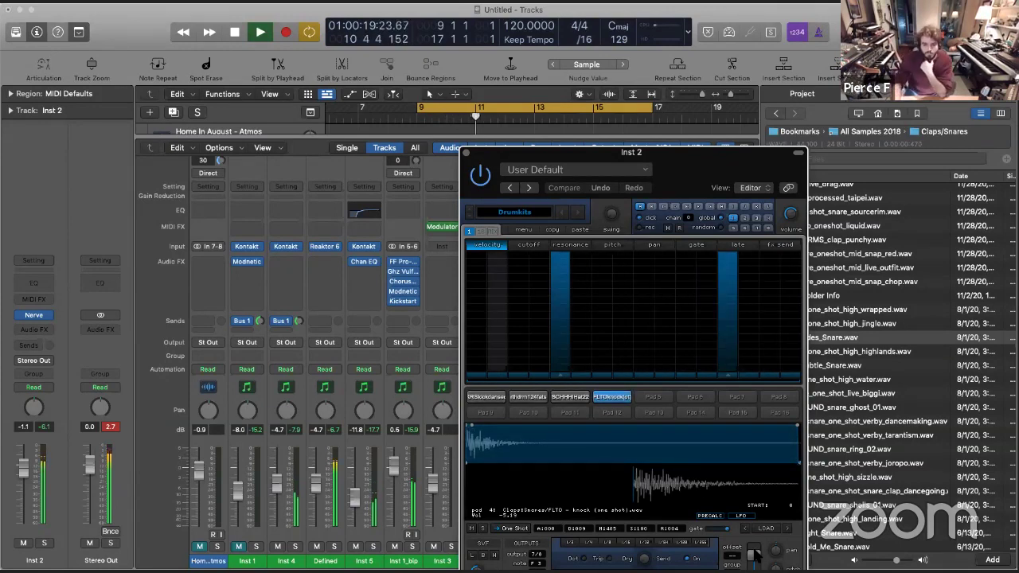
left_click_drag(752, 550, 755, 553)
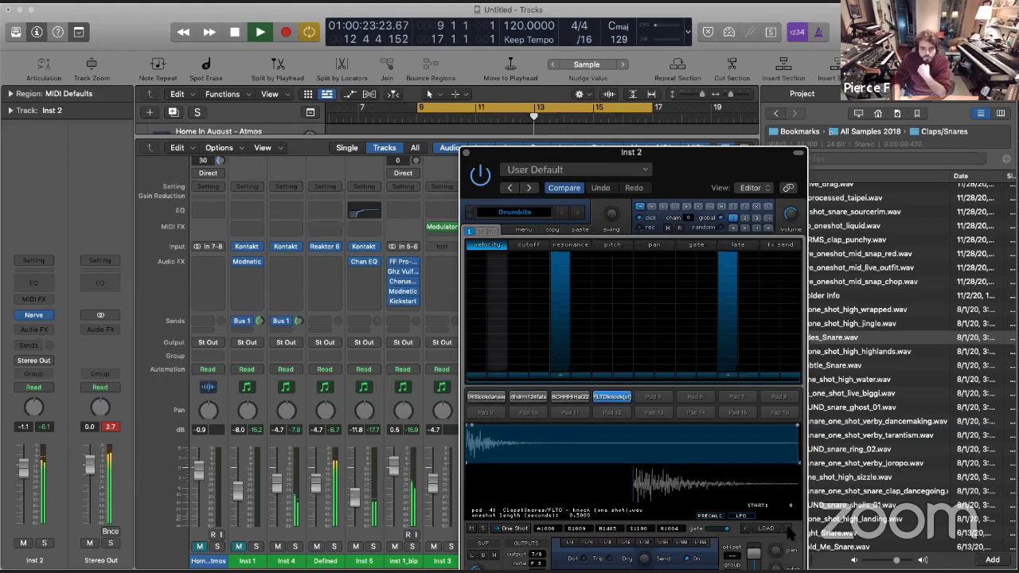
Check the drum loop on pad 2, and step pad 4 through more Claps/Snares samples to a snare_clap sample
left_click(528, 398)
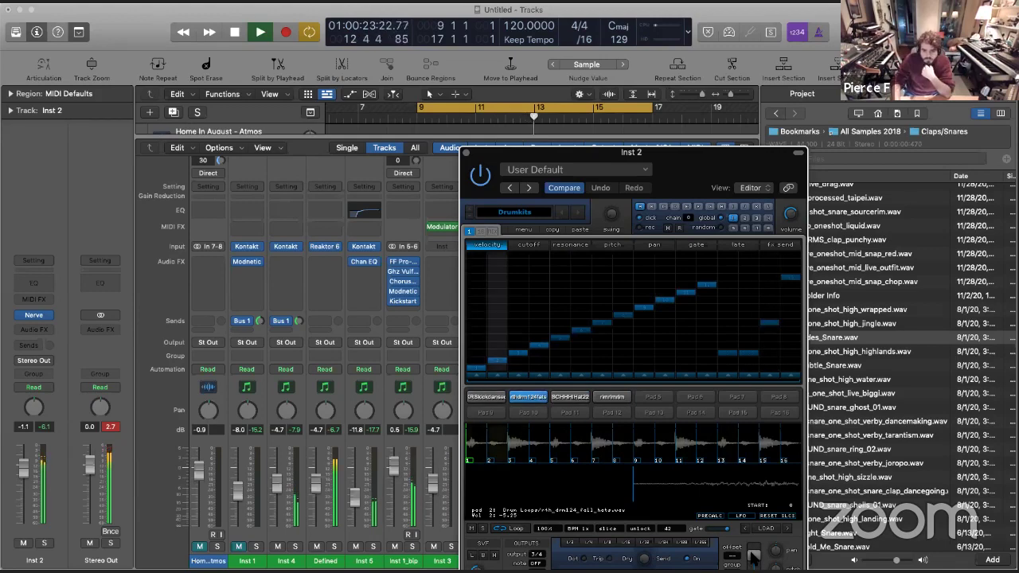
left_click(625, 402)
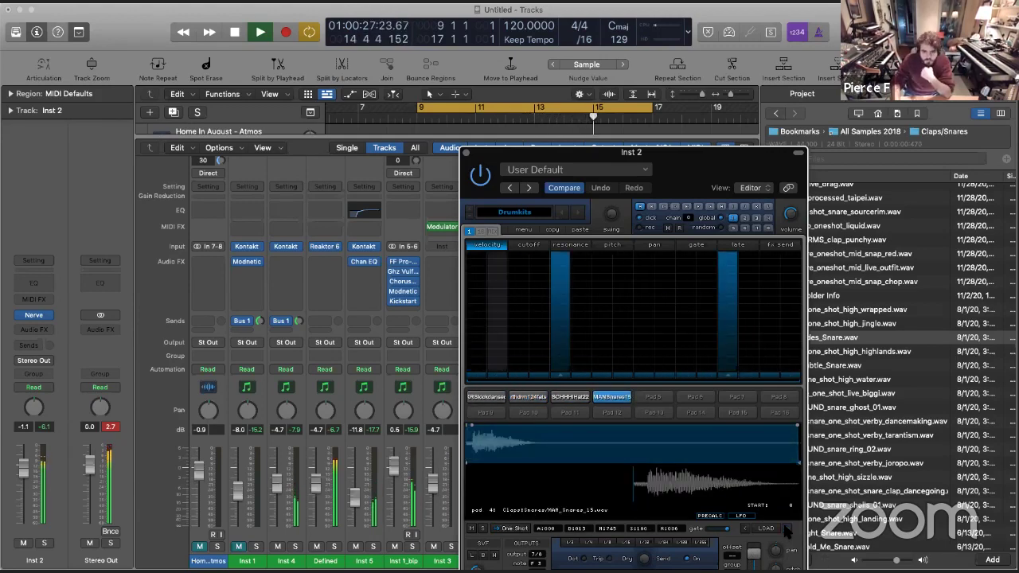
left_click(786, 530)
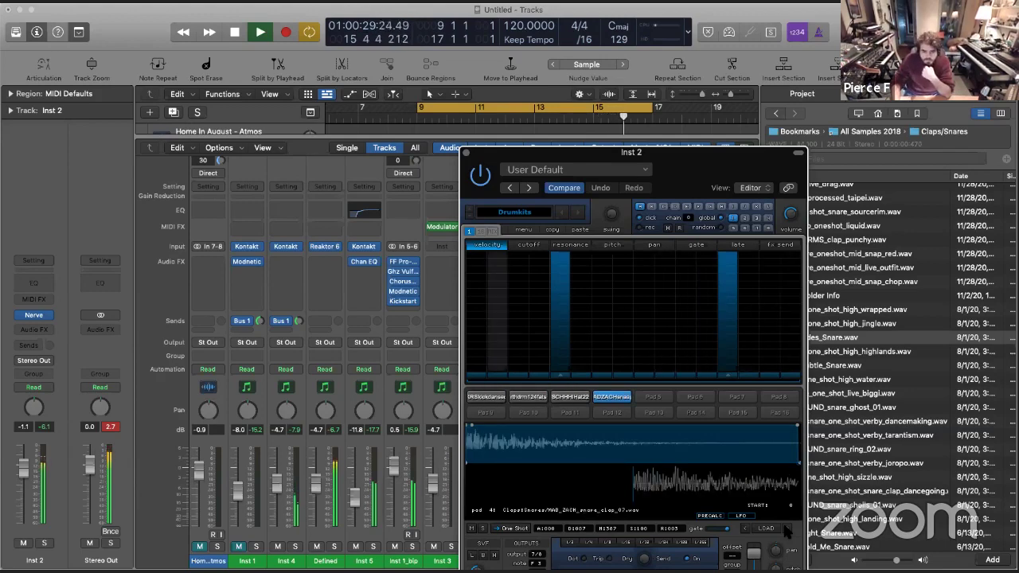
left_click(786, 530)
left_click(786, 530)
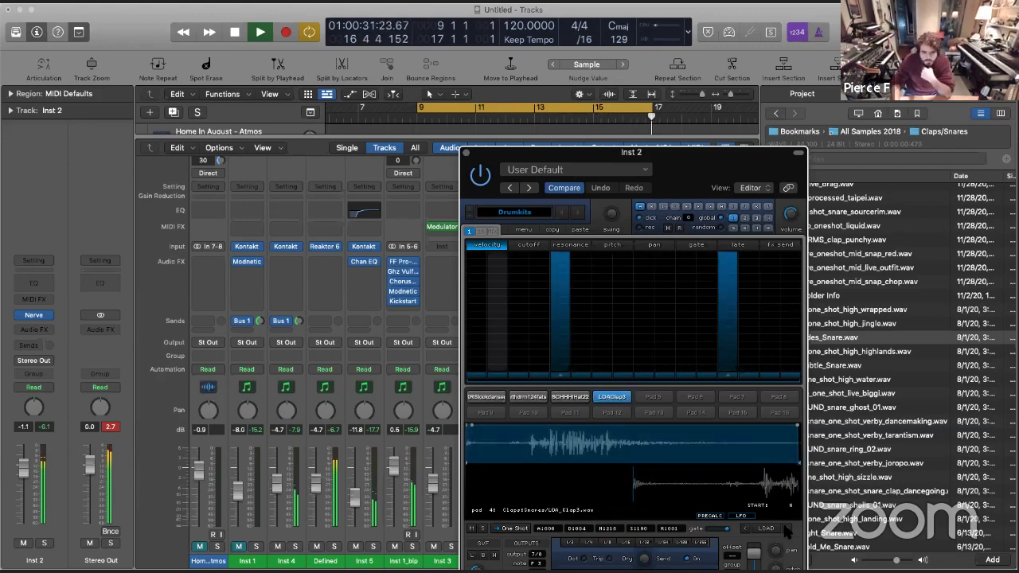
left_click(786, 530)
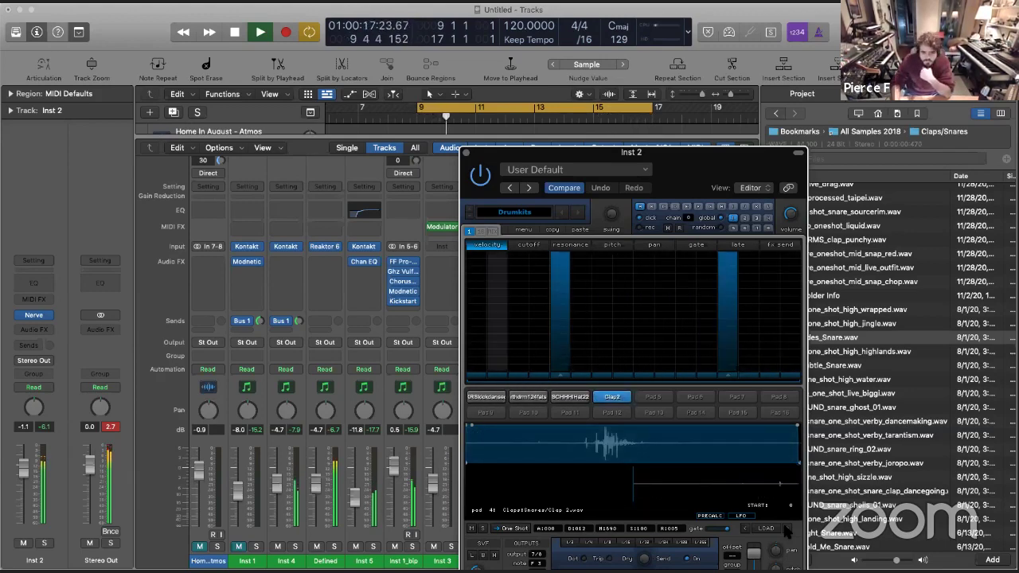
left_click(786, 530)
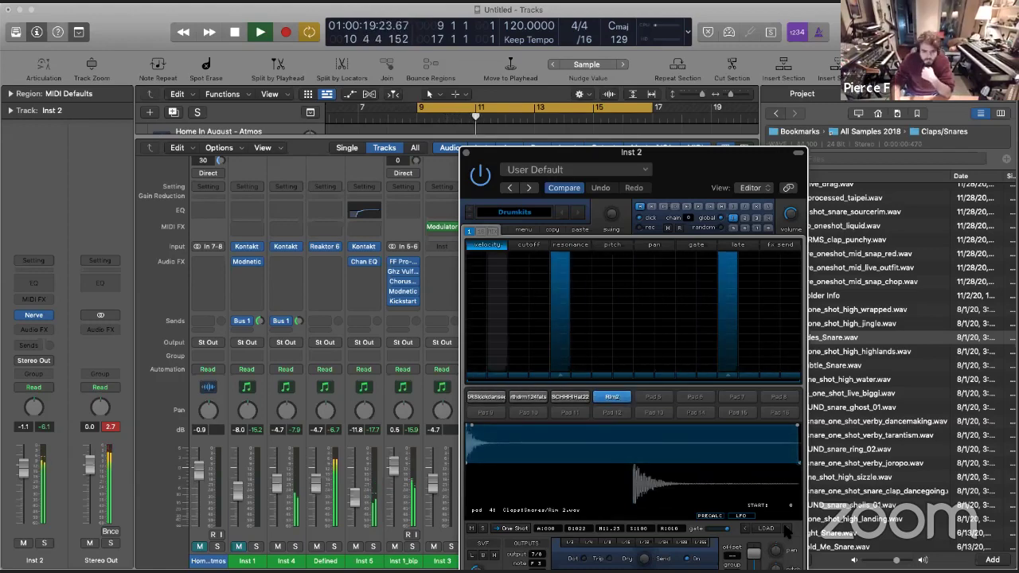
left_click(786, 530)
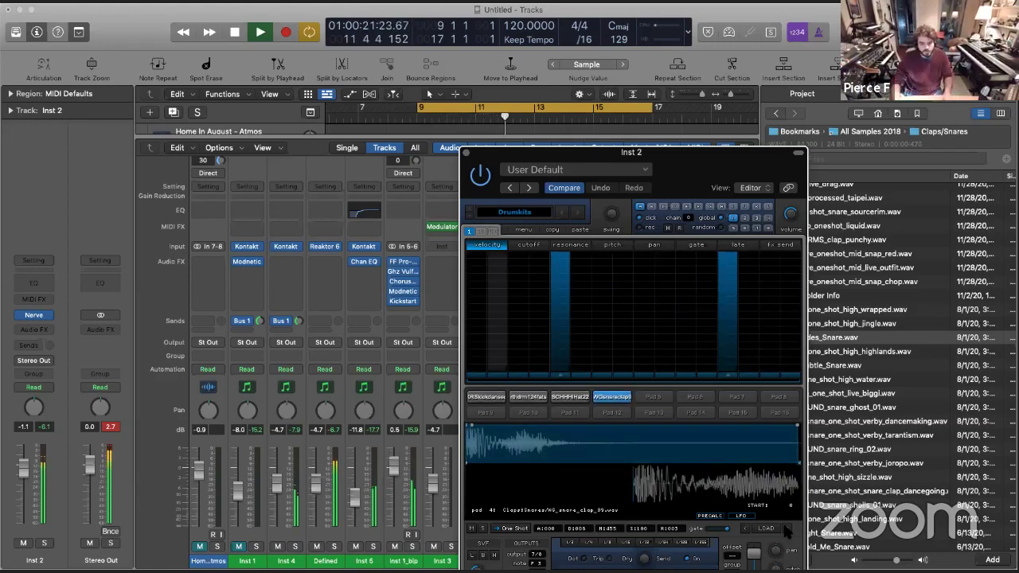
Step Nerve's pad 4 through more Claps/Snares samples to the nice_twig_snare sample, and mute the pad
key("super+w")
left_click(787, 532)
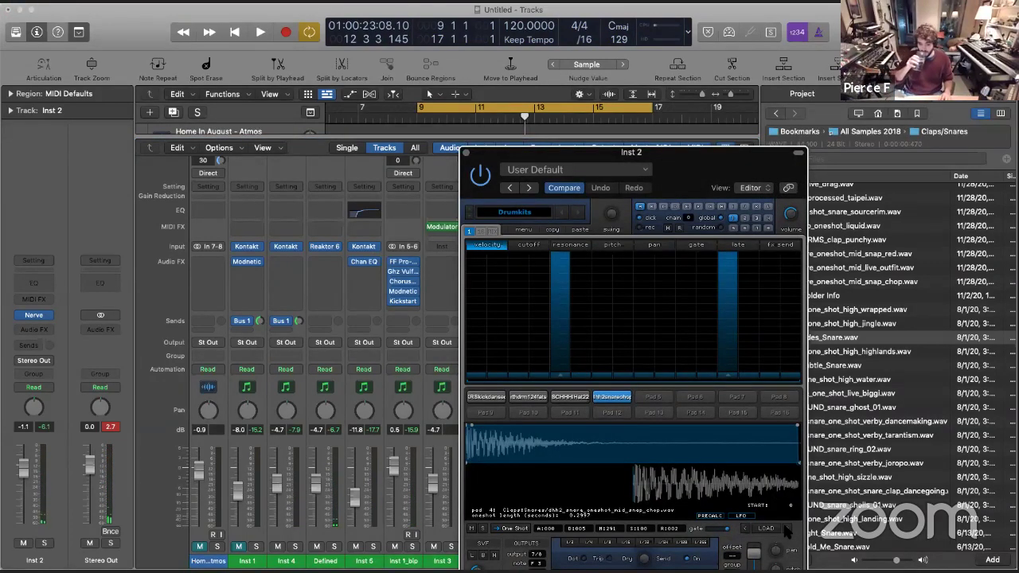
key("space")
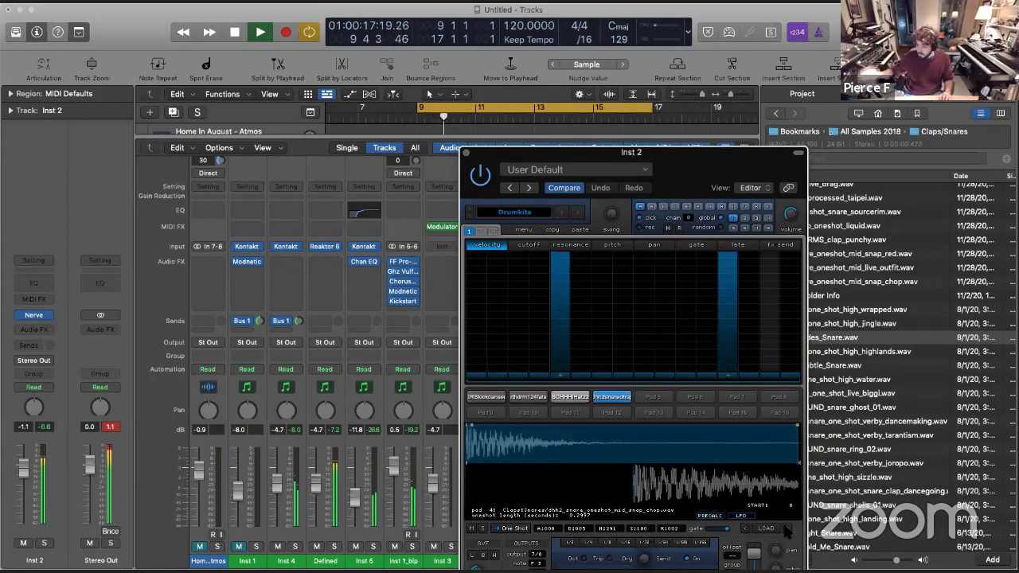
left_click(785, 532)
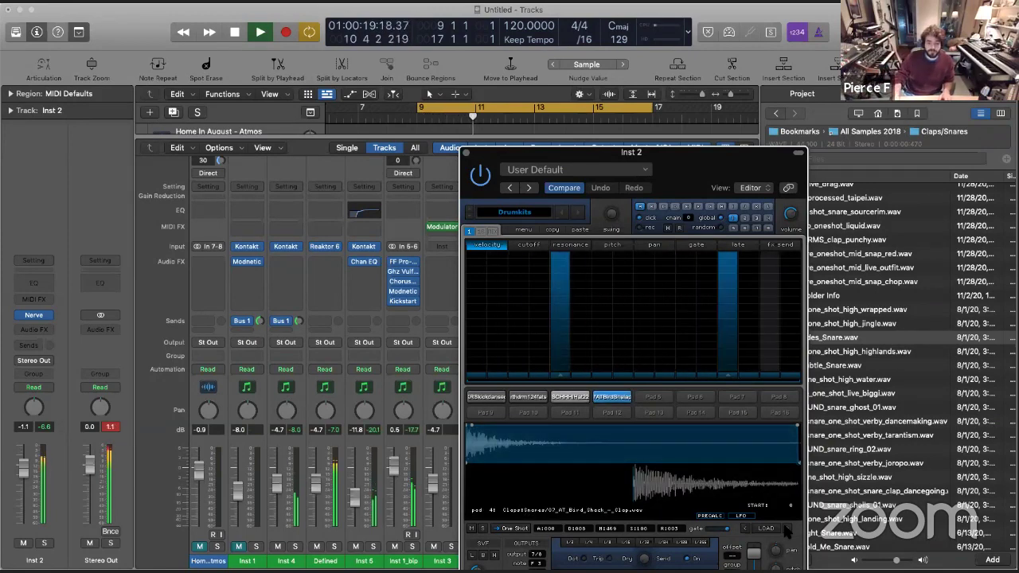
left_click(785, 532)
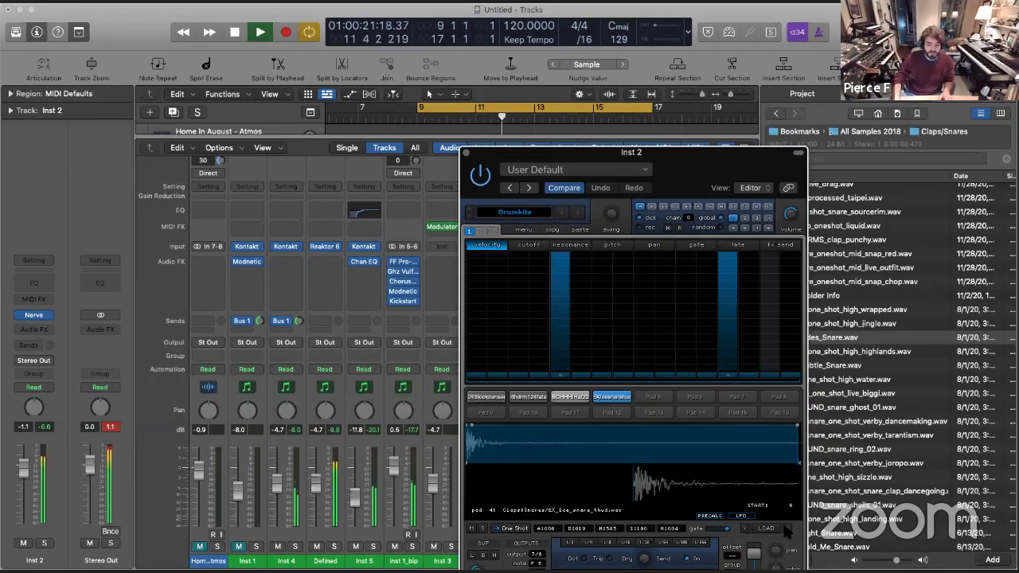
left_click(785, 532)
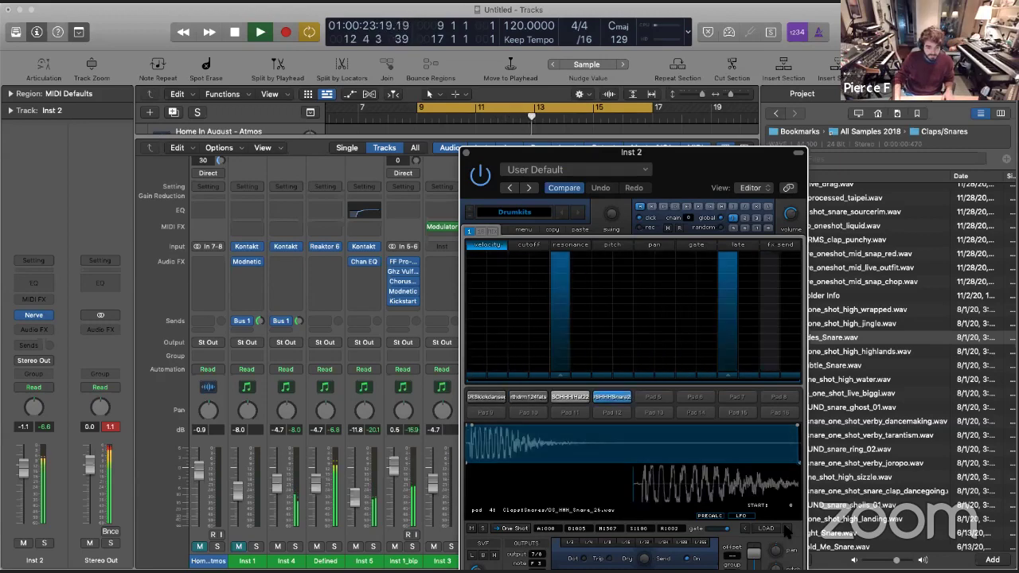
left_click(785, 531)
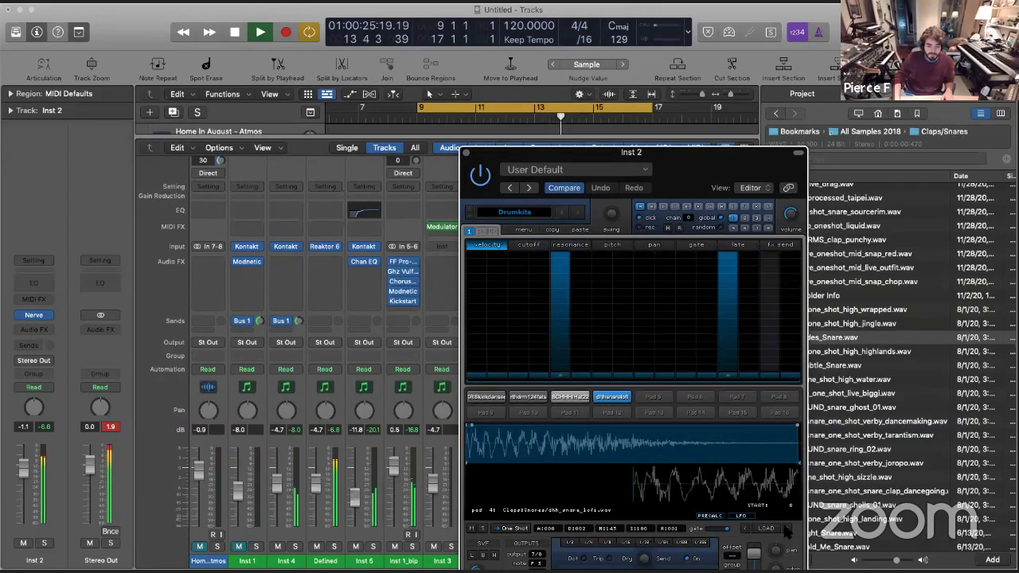
left_click(785, 531)
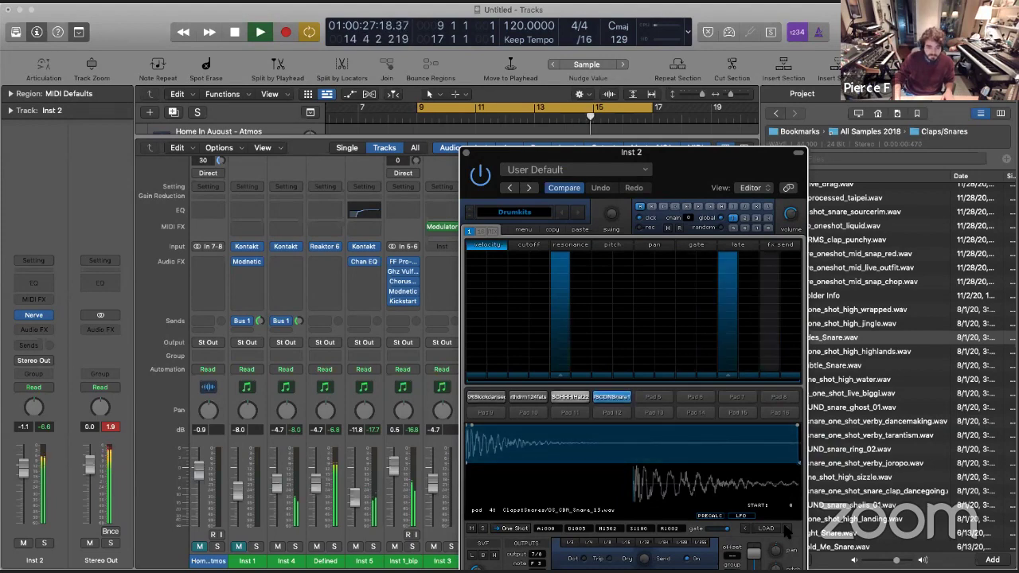
left_click(786, 531)
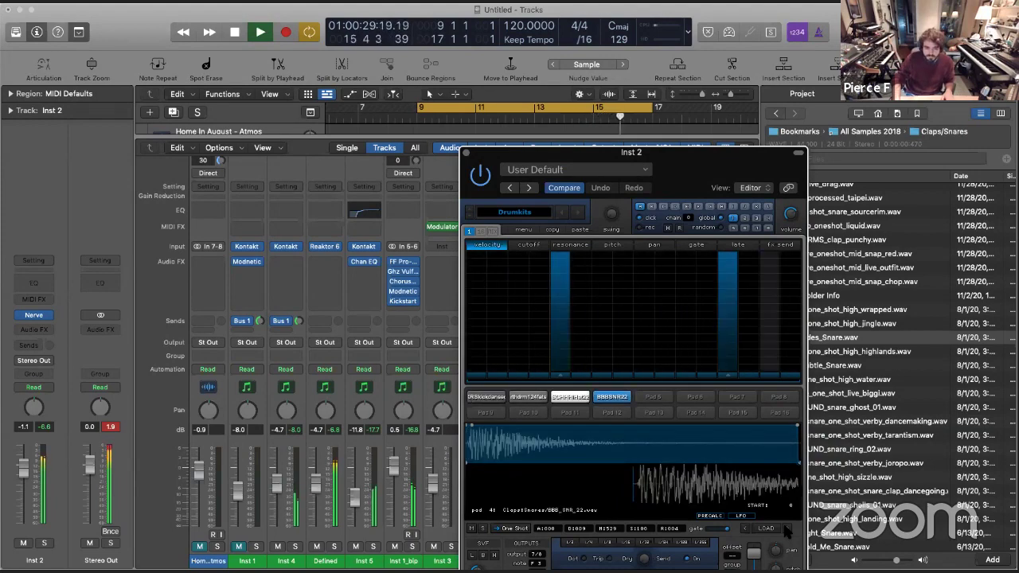
left_click(786, 531)
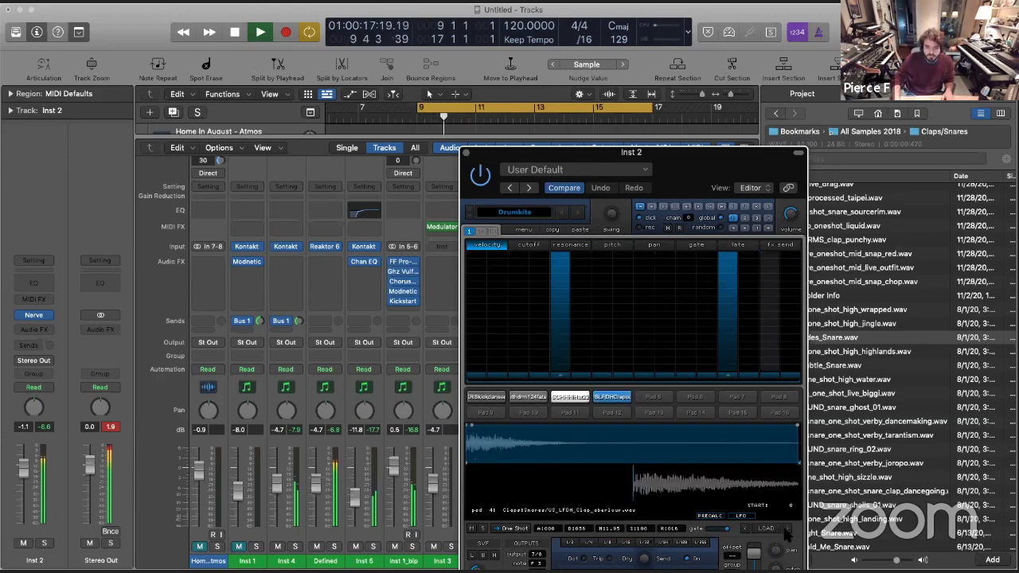
left_click(786, 530)
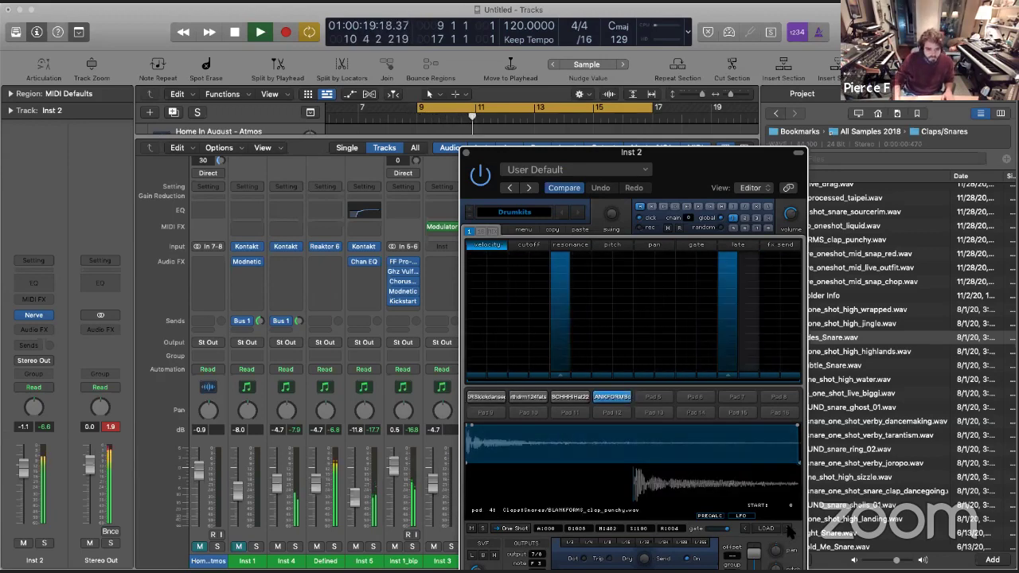
left_click(786, 531)
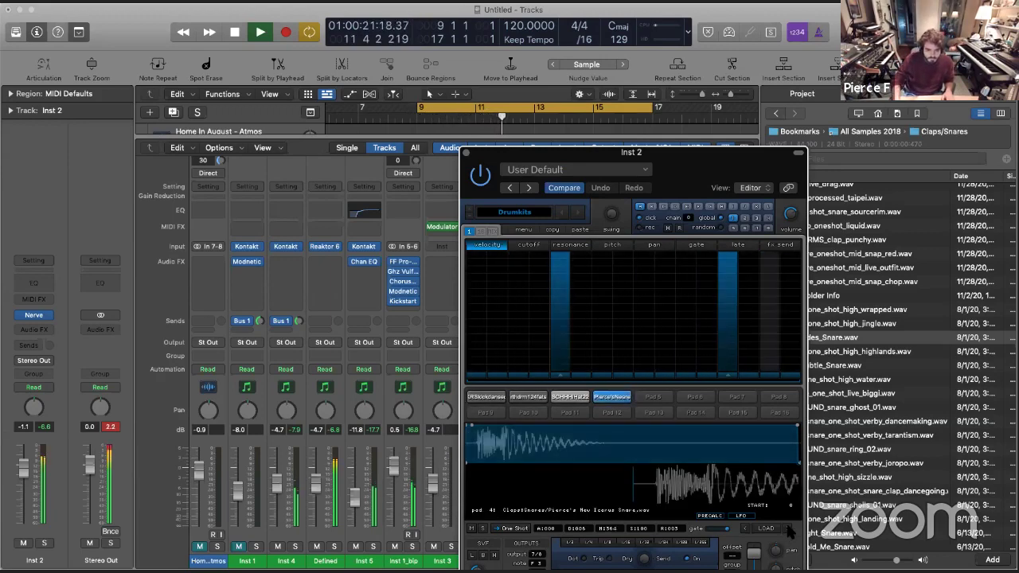
left_click(786, 531)
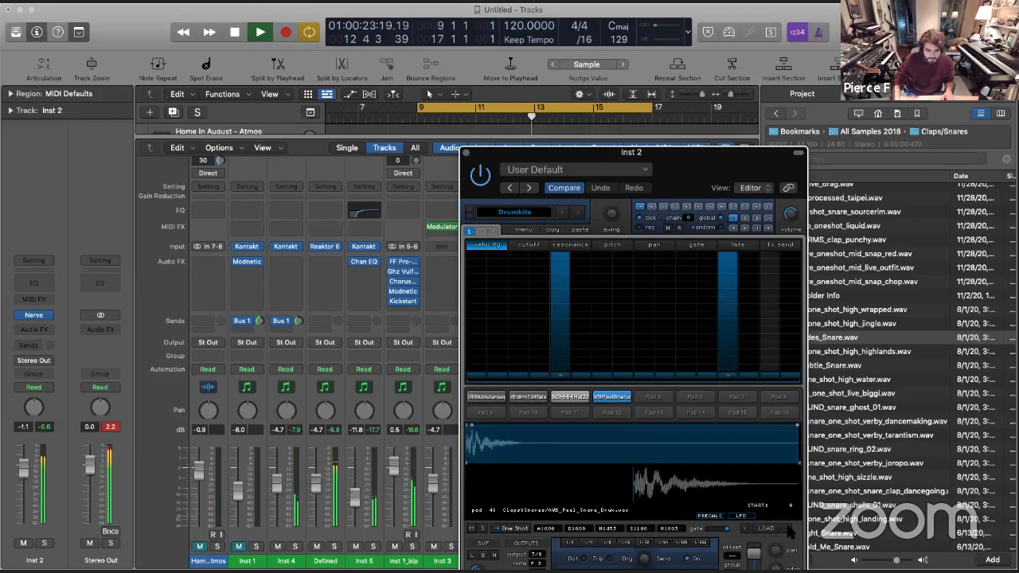
left_click(786, 531)
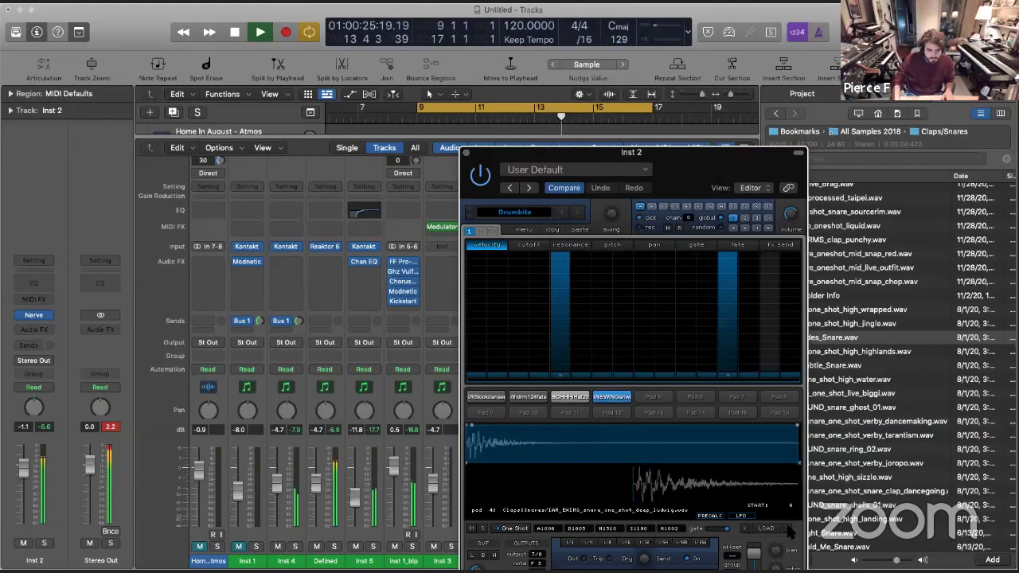
left_click(786, 530)
left_click(786, 531)
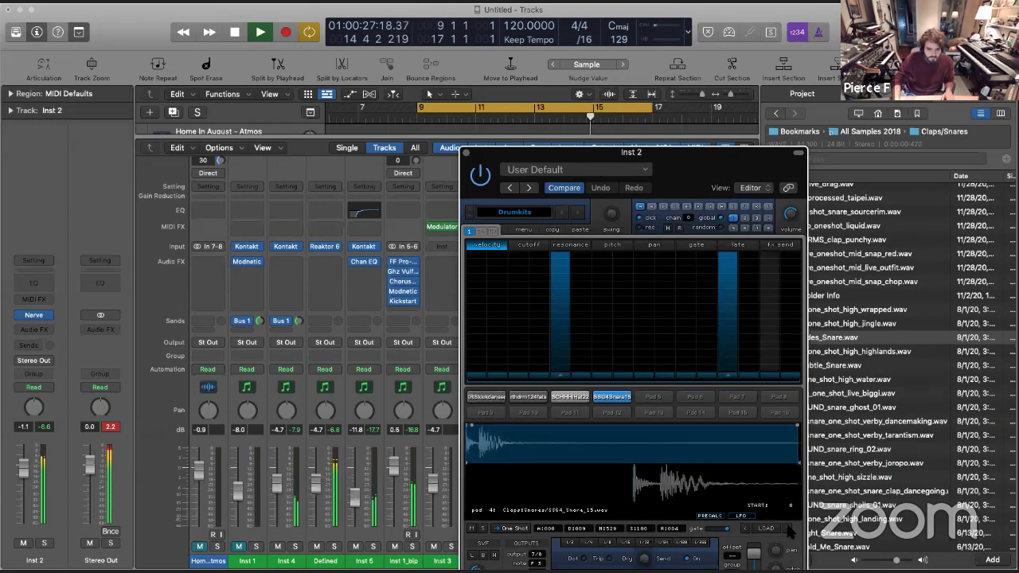
left_click(788, 531)
left_click(787, 531)
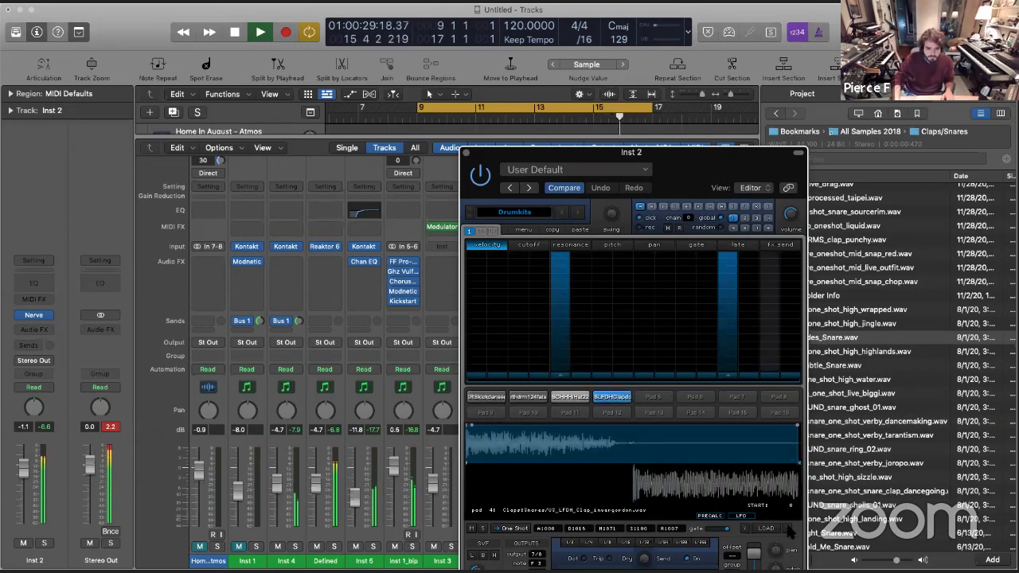
left_click(788, 531)
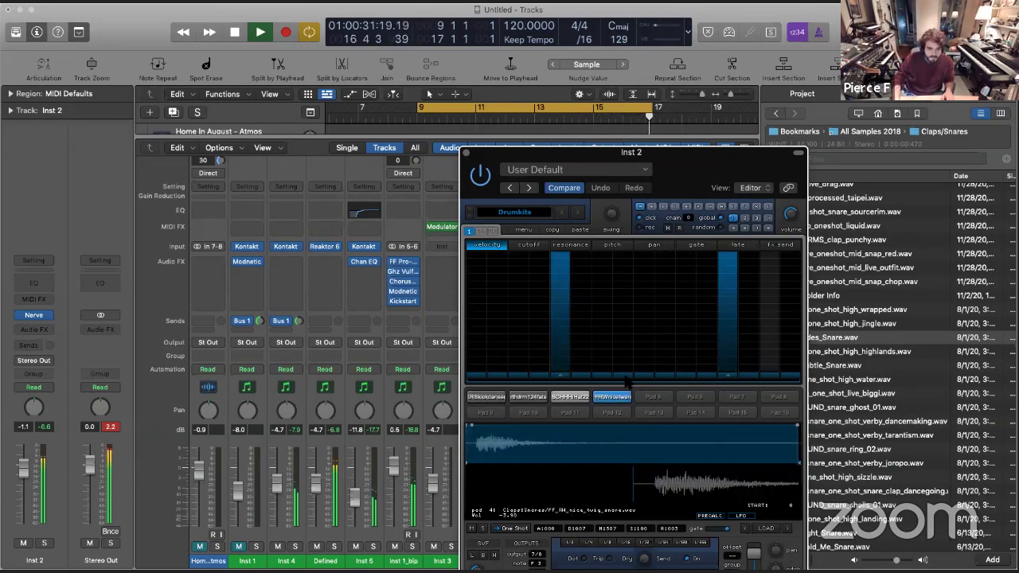
left_click(613, 402)
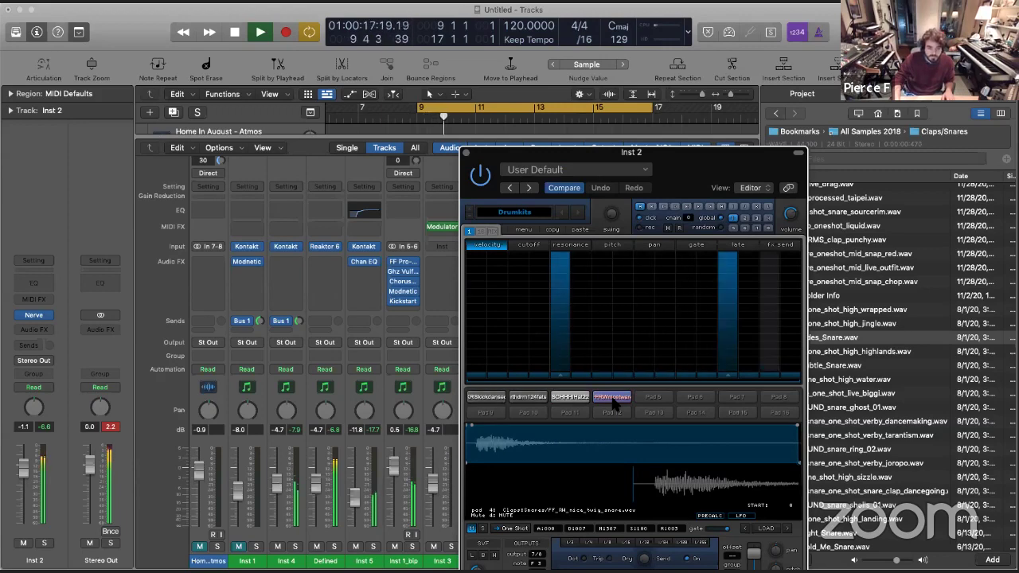
key("super+w")
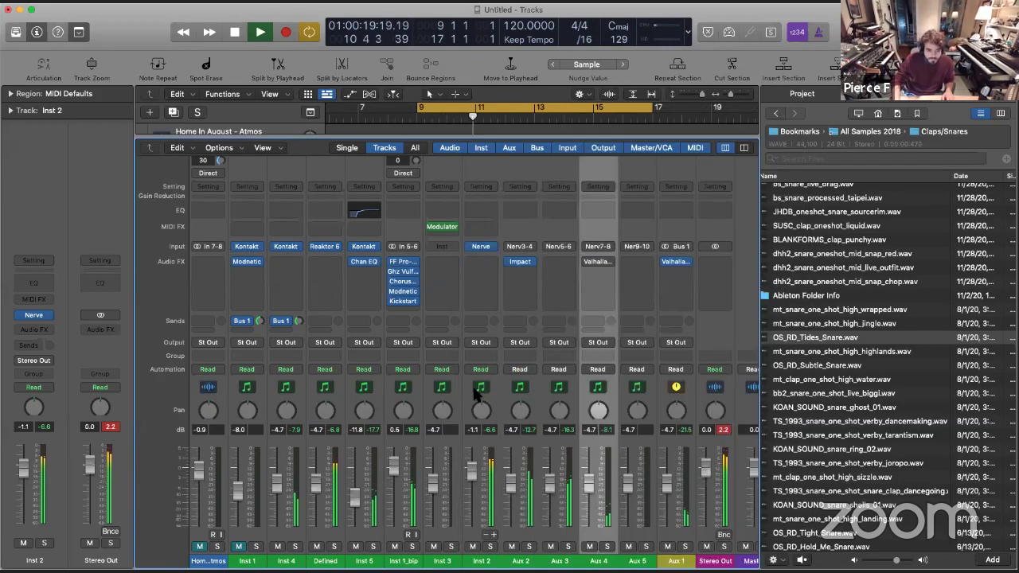
Add Kickstart after Impact on Aux 2 and set its mix to 74%
left_click(496, 271)
left_click(668, 333)
left_click_drag(527, 296, 530, 287)
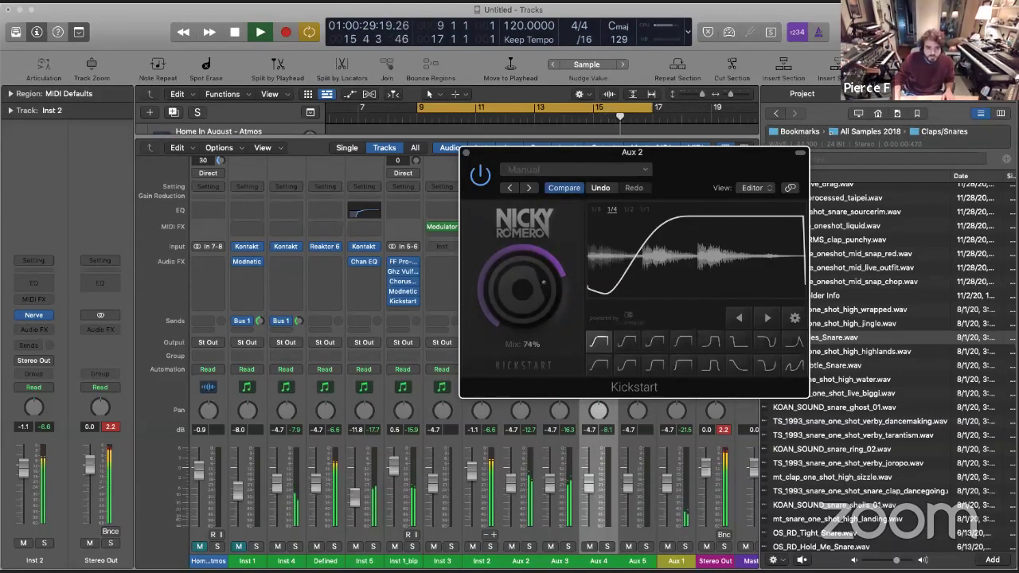
left_click(466, 152)
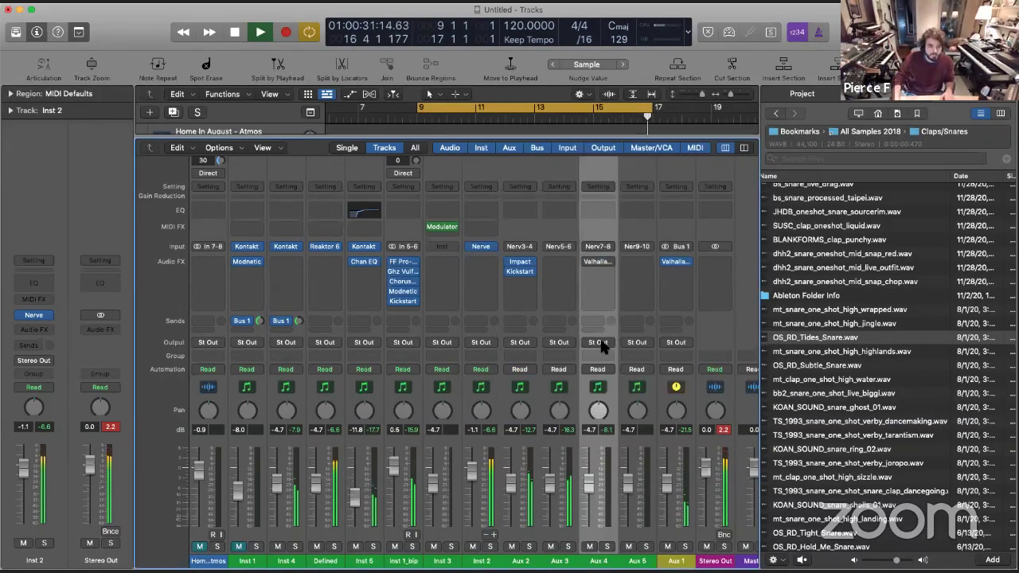
Open the Inst 4 region in the Piano Roll and copy the upper notes at bars 9 and 11 up to G2
key("p")
left_click(468, 193)
left_click(523, 498)
scroll(523, 498, "up", 5)
scroll(465, 474, "down", 2)
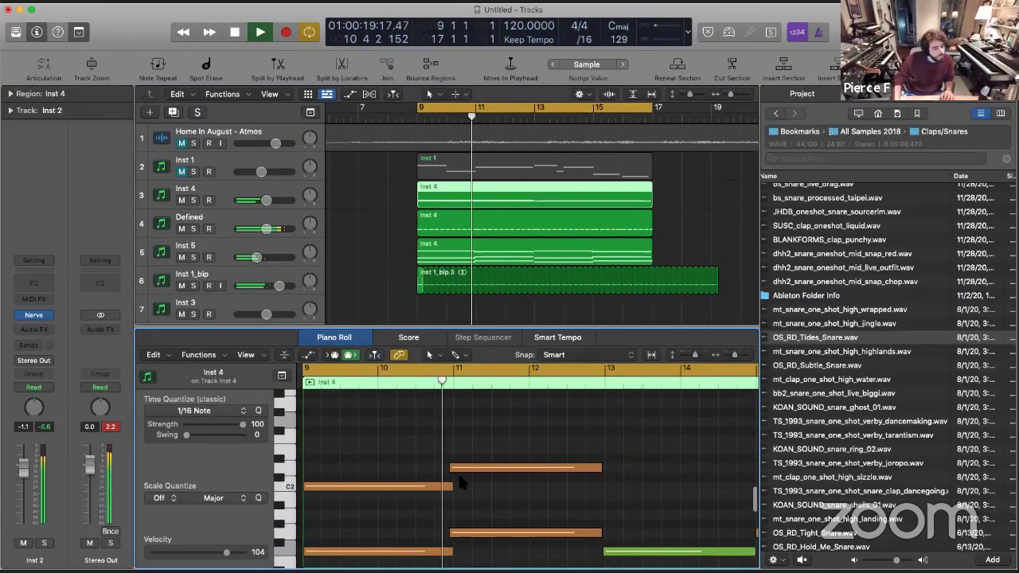
left_click_drag(521, 468, 523, 423)
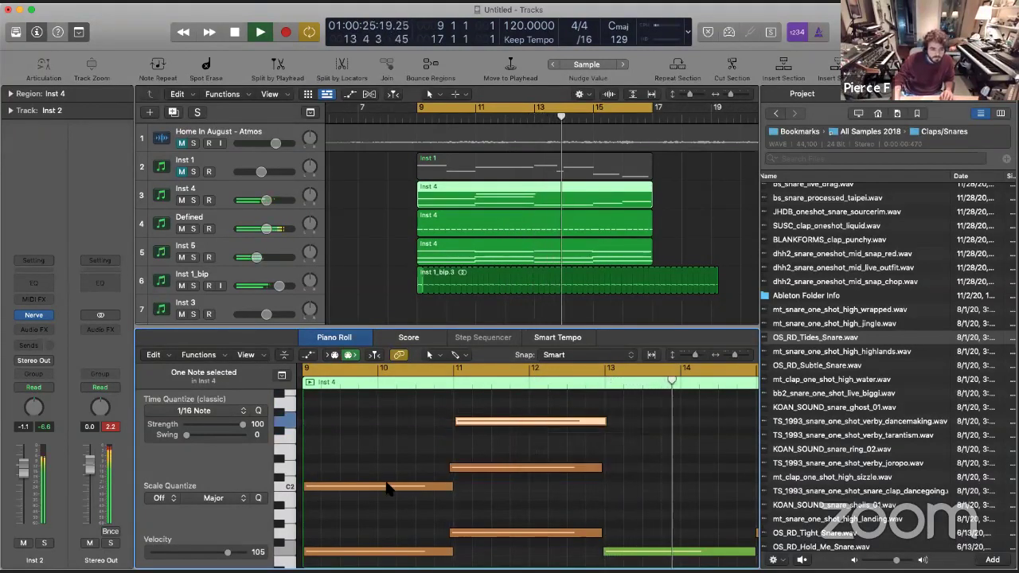
left_click_drag(387, 488, 387, 421)
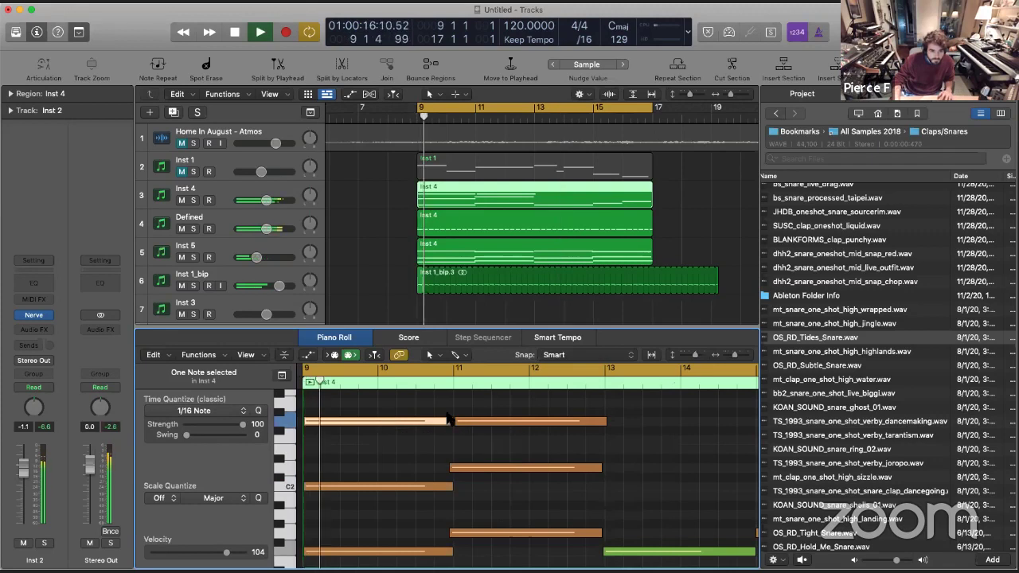
Lower the copied bar 11 note to E2, align it with the other notes there, and delete the D2 note beneath it
key("space")
left_click_drag(497, 421, 459, 451)
key("shift+p")
left_click(505, 450)
left_click(555, 414)
left_click(482, 476)
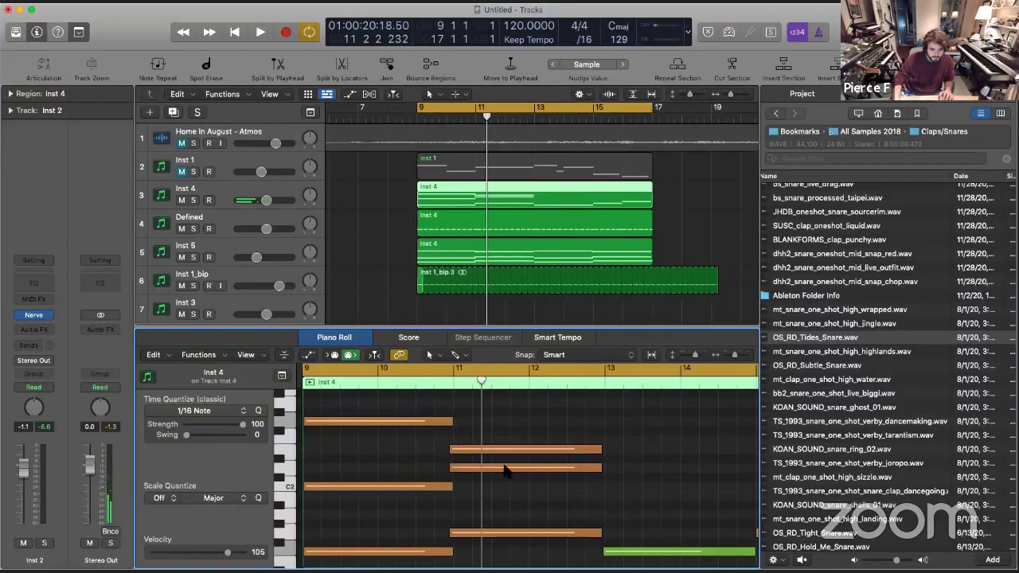
left_click(504, 469)
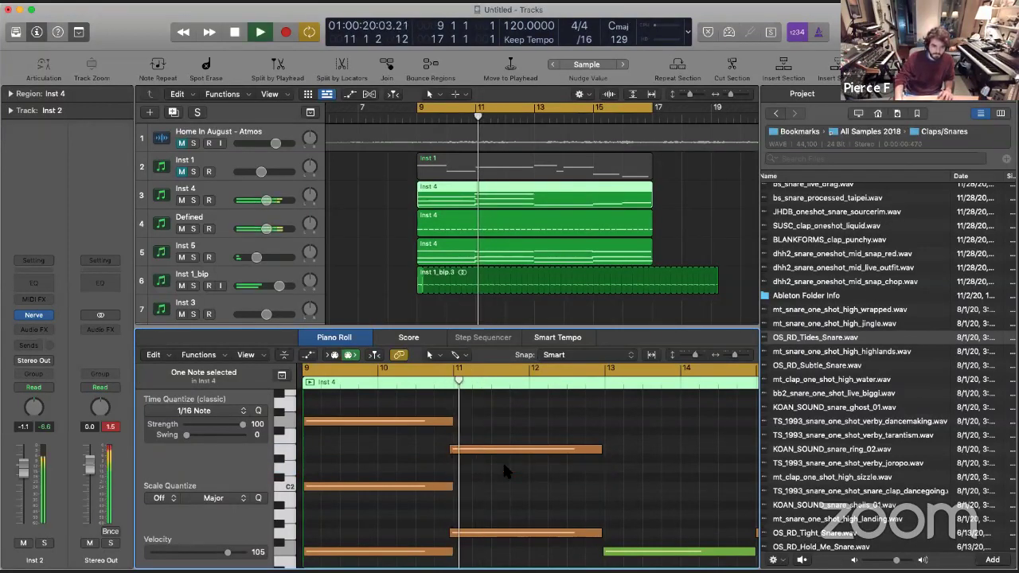
key("Delete")
Add a copied note above the bar 11 chord, try it at different pitches, and settle it on B2
scroll(494, 447, "up", 1)
scroll(494, 442, "up", 2)
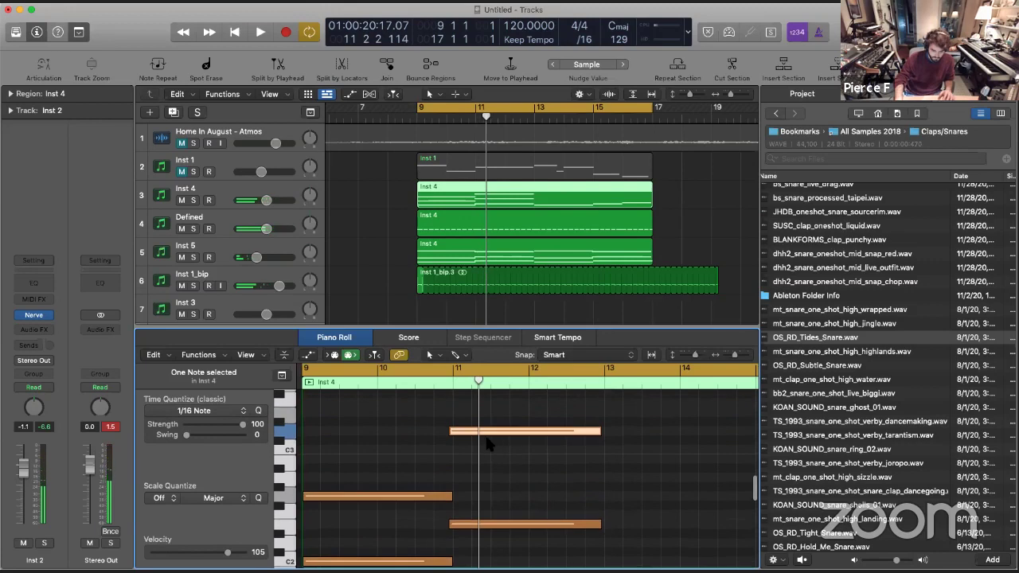
key("alt+Down")
key("alt+Down")
key("alt+Down")
key("alt+Down")
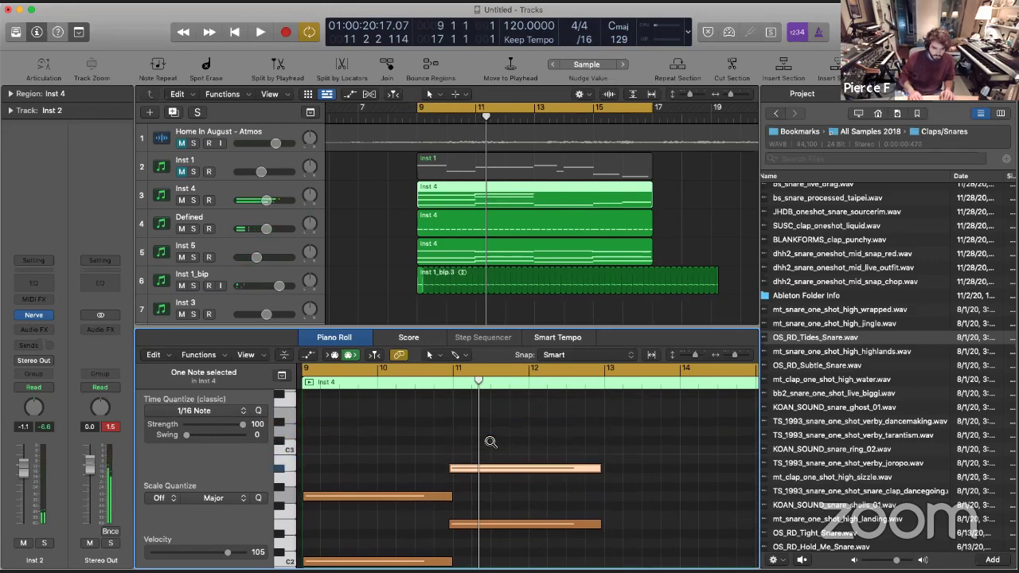
key("alt+Up")
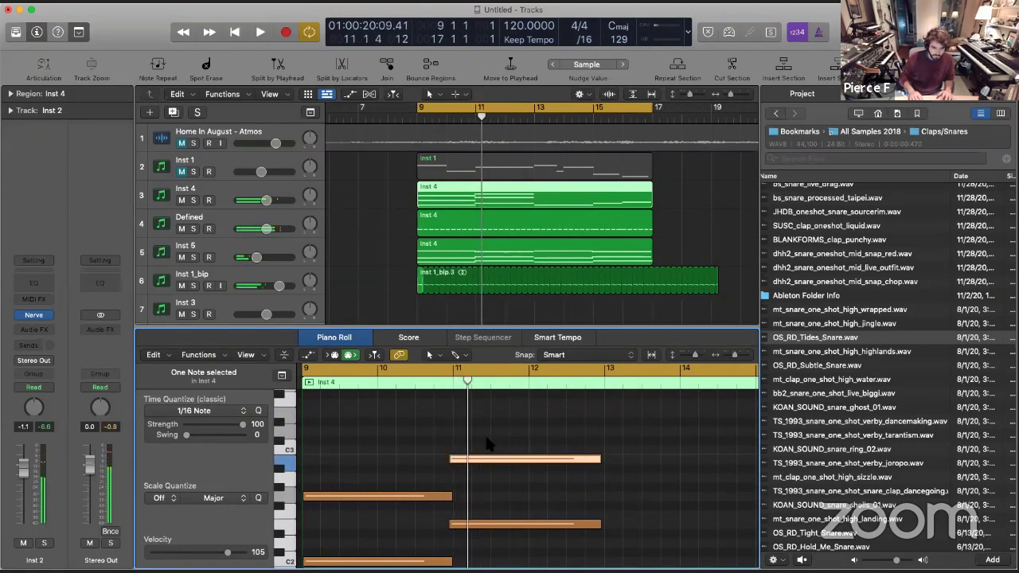
key("space")
left_click(509, 418)
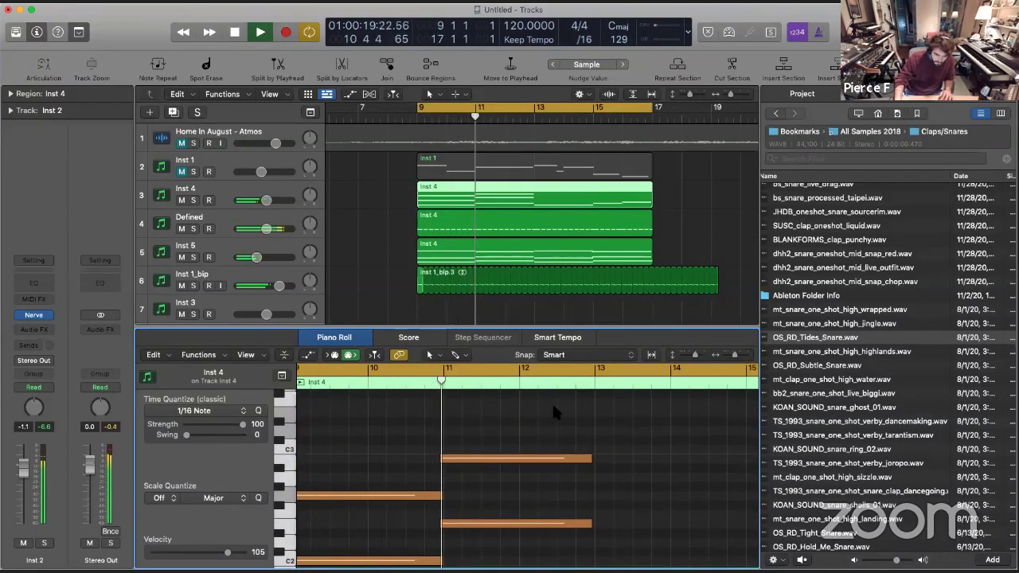
Shift the three bar 11 chord notes slightly later onto the bar line, and lower the top note to G2
key("space")
left_click(506, 458)
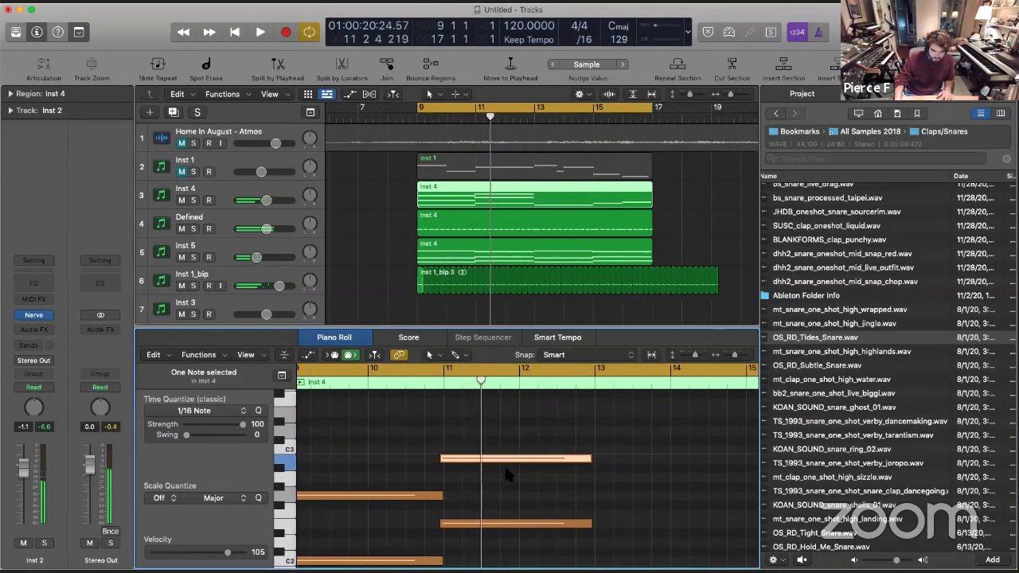
scroll(503, 465, "down", 4)
scroll(492, 457, "up", 8)
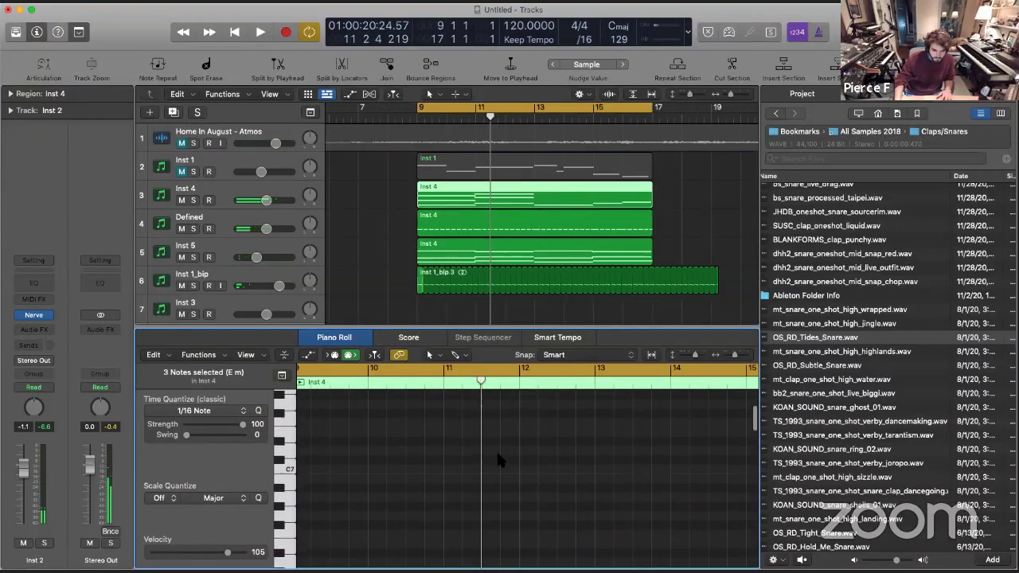
scroll(498, 460, "down", 4)
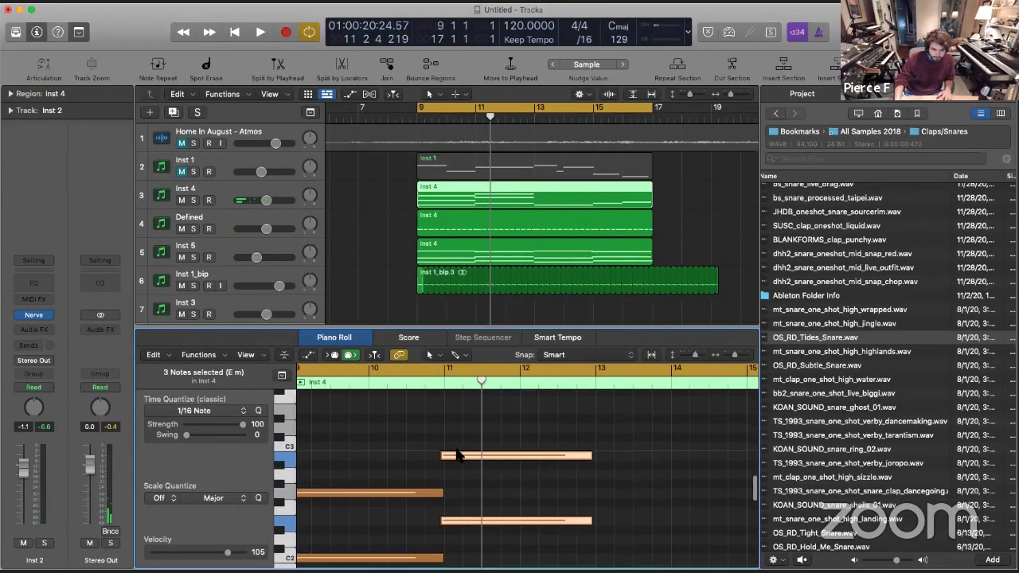
left_click_drag(452, 459, 476, 501)
left_click(477, 471)
left_click(476, 456)
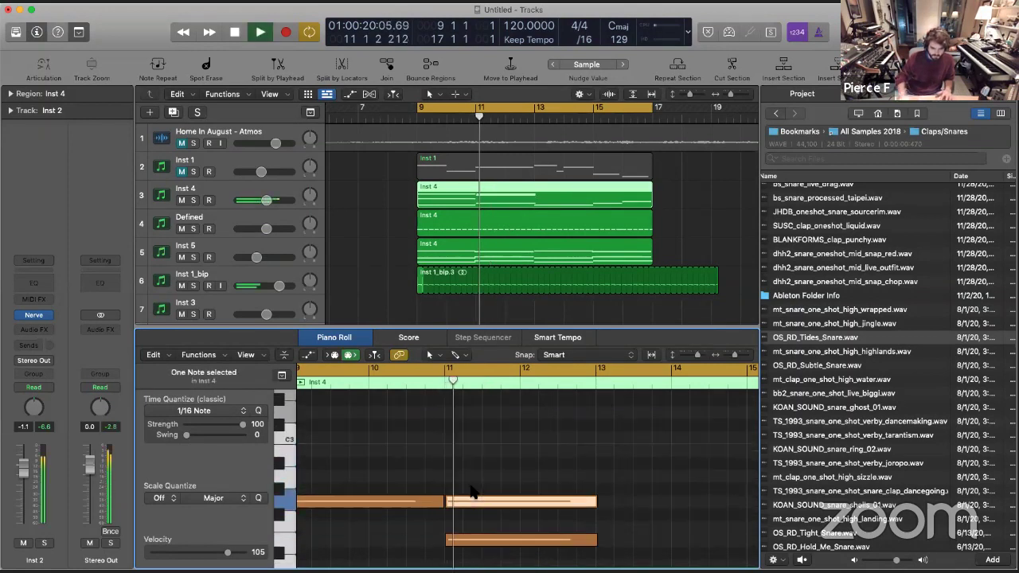
left_click(586, 438)
key("z")
key("space")
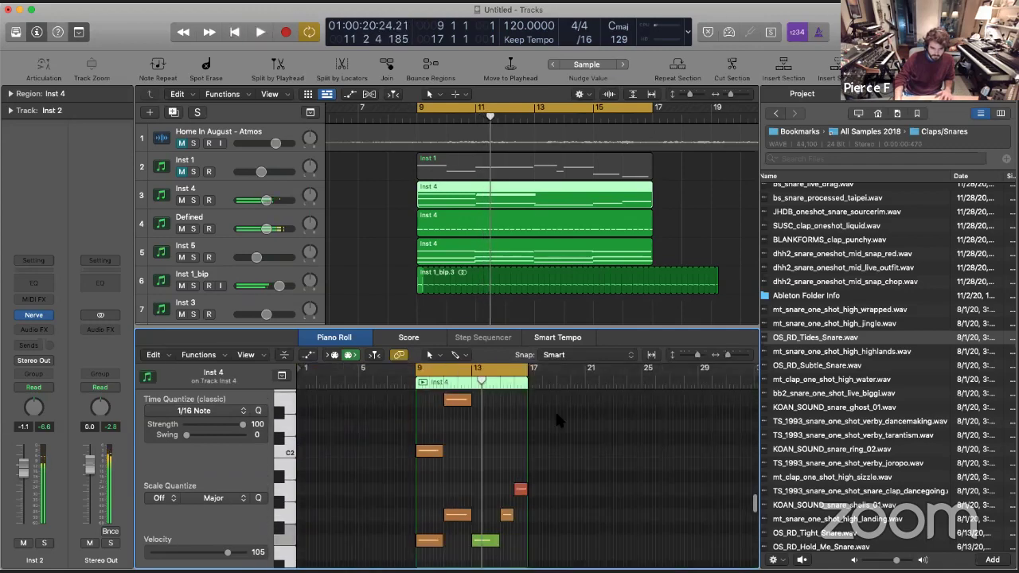
Play the loop and try lowering the top bar 11 note of the Inst 4 region to D2
left_click(266, 202)
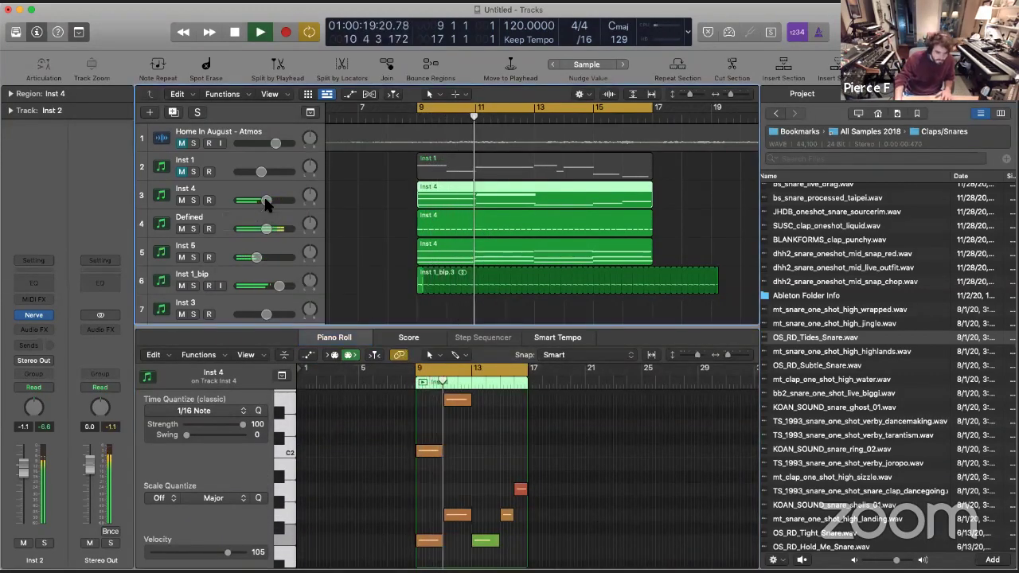
key("space")
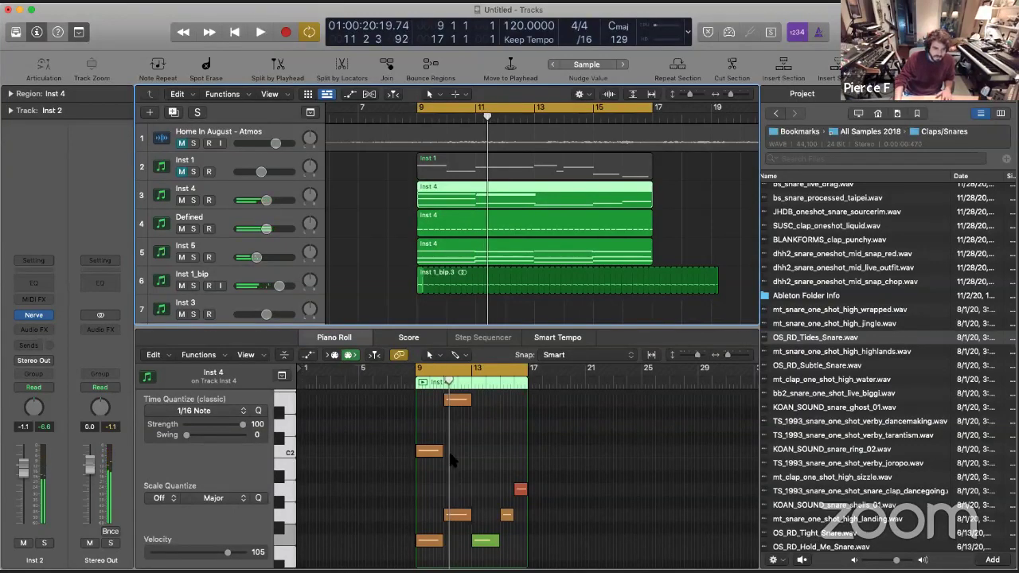
scroll(449, 459, "up", 5)
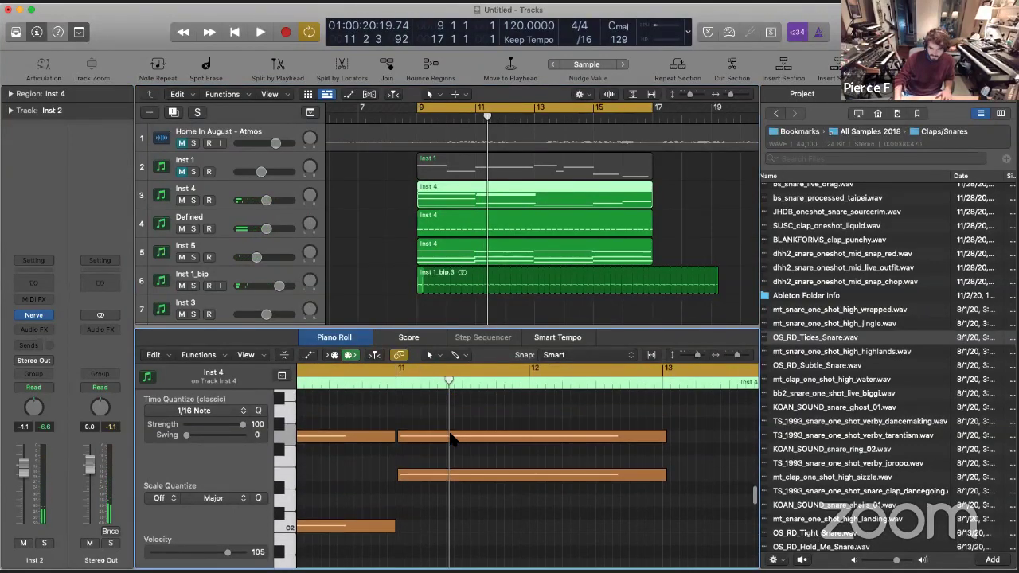
mouse_move(450, 438)
left_click_drag(449, 438, 449, 502)
Undo the recent chord edits in the Inst 4 region back to the single-note line and replay the loop
key("super+Left")
key("super+z")
key("super+z")
key("super+z")
key("super+z")
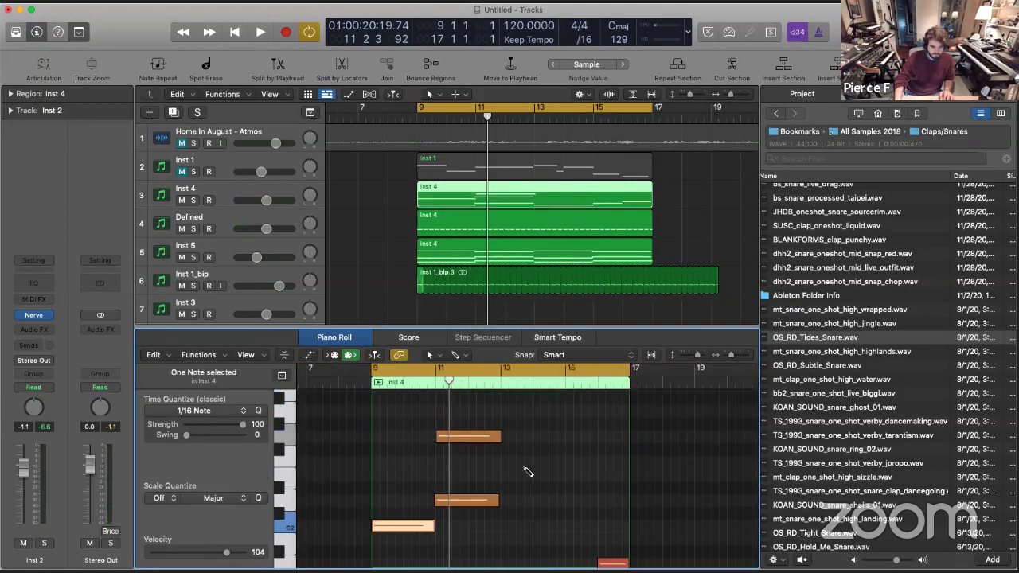
key("space")
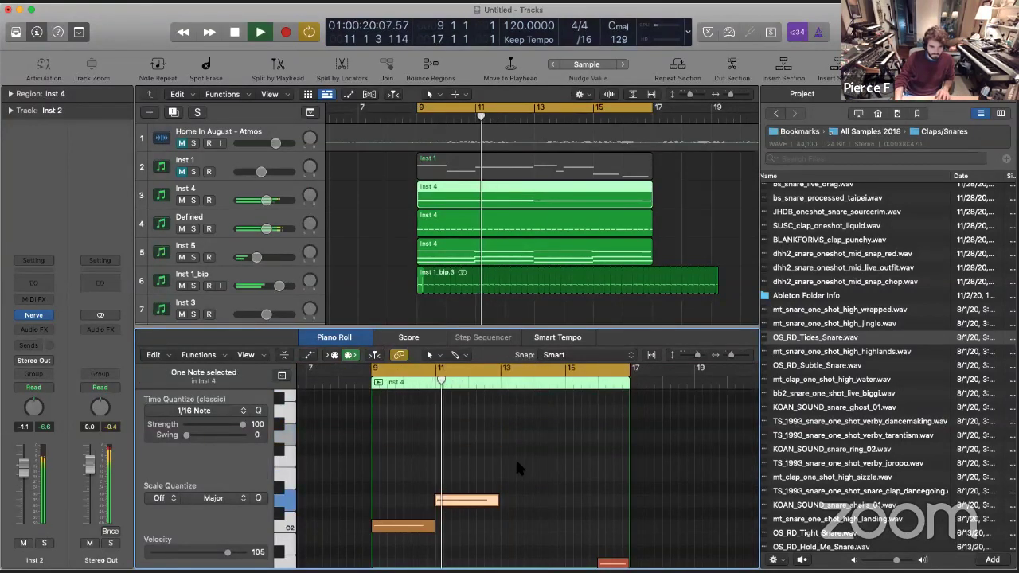
Unmute the Inst 1 track and slightly lower the mix of its Modnetic effect while the loop plays
left_click(184, 164)
key("space")
left_click(33, 319)
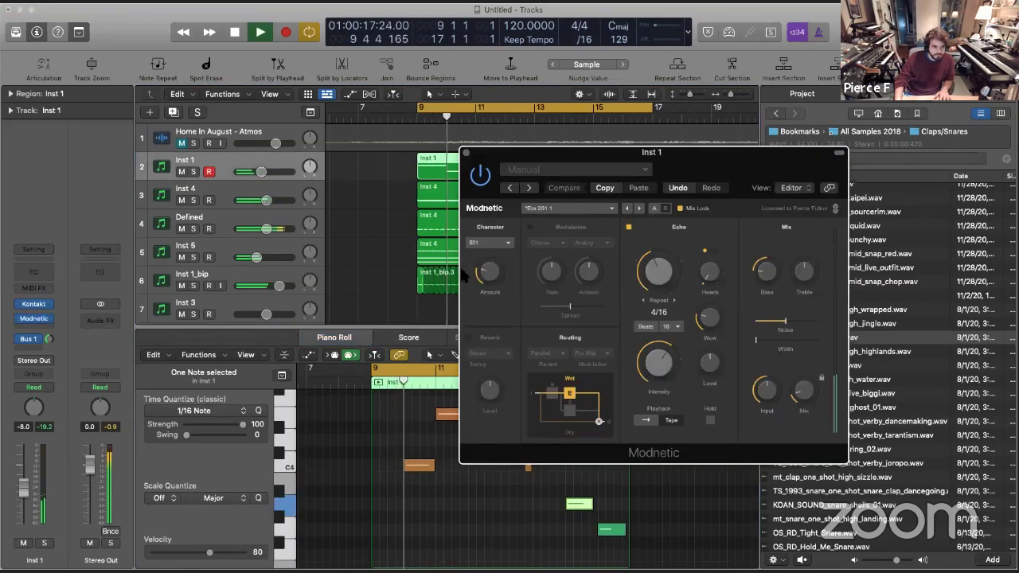
left_click_drag(800, 398, 800, 401)
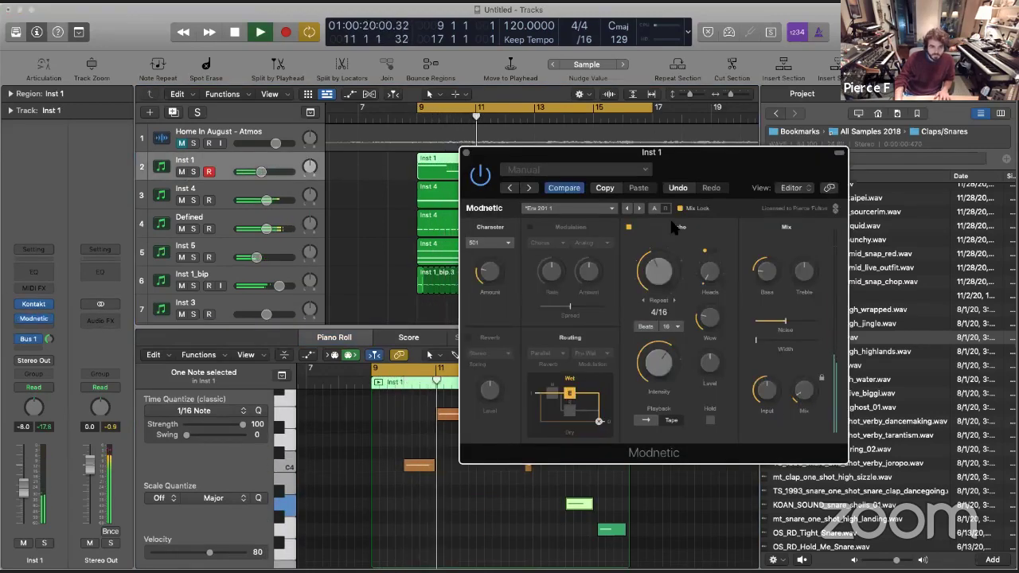
key("super+w")
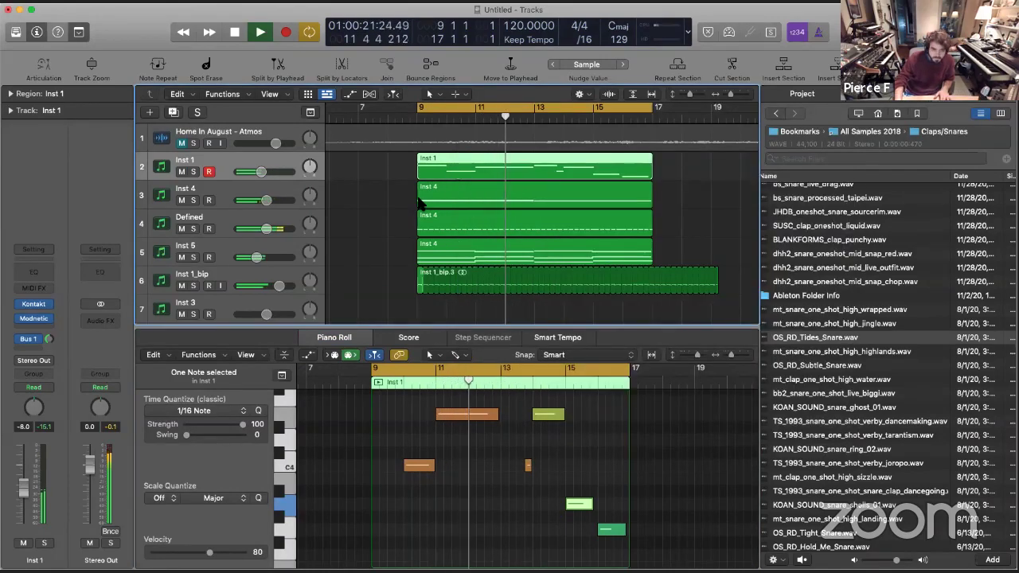
Close the Piano Roll and delete the unused Inst 3 track
key("e")
double_click(375, 353)
left_click(246, 297)
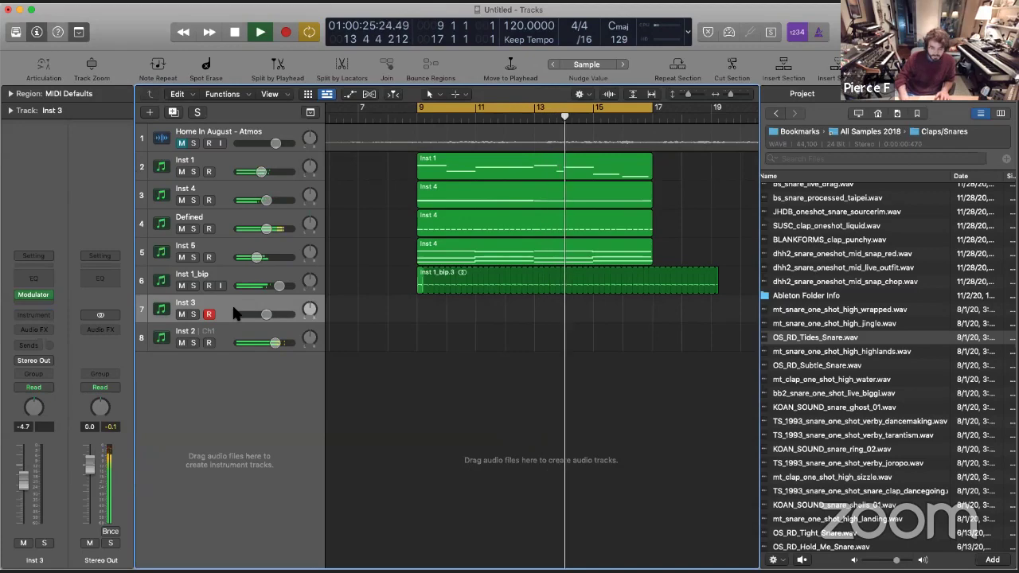
key("super+BackSpace")
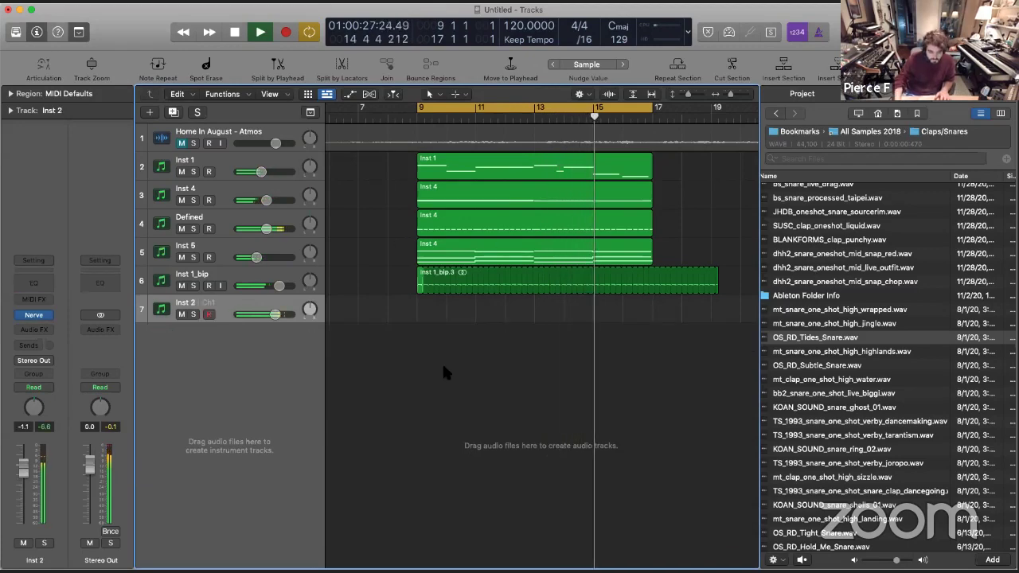
scroll(527, 382, "down", 3)
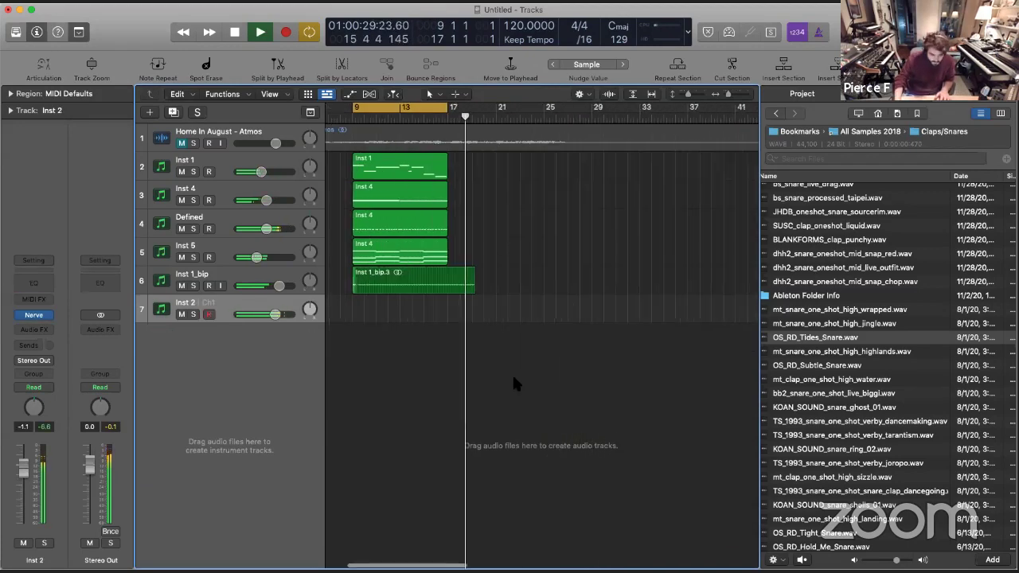
scroll(513, 383, "up", 3)
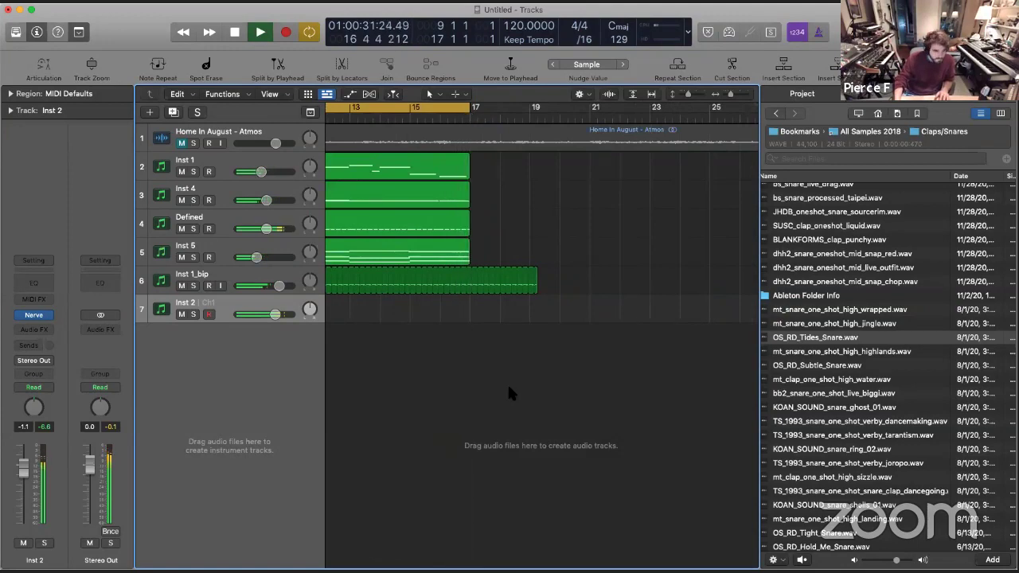
Insert a Kickstart sidechain effect at 70% mix after Reaktor 6 on the Defined track
left_click(220, 213)
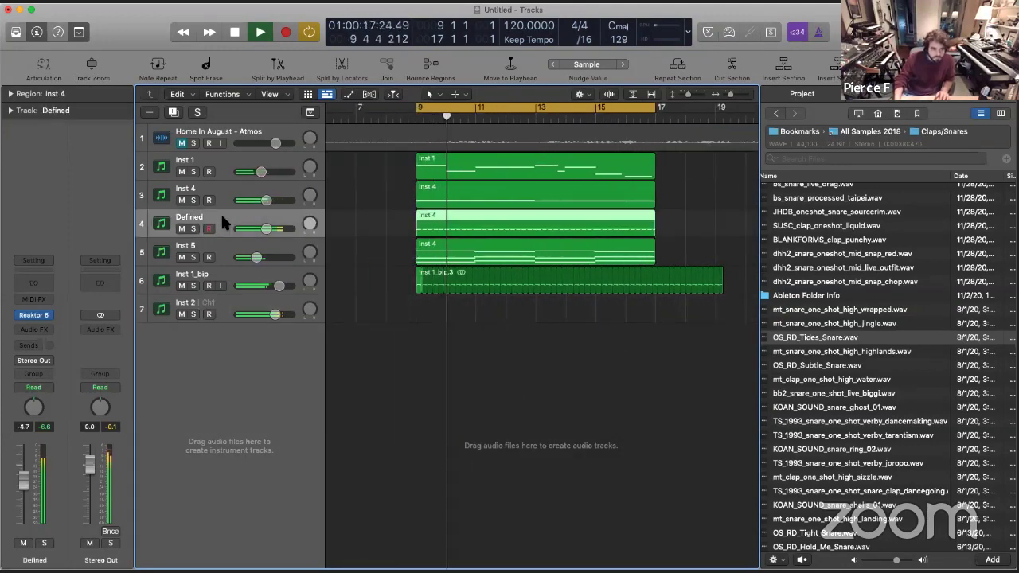
left_click(34, 315)
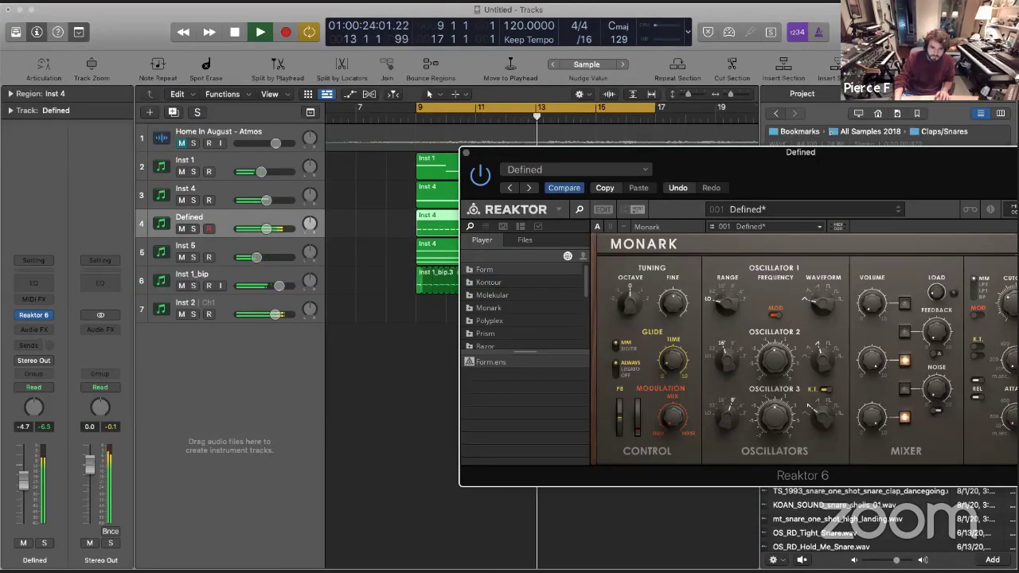
left_click(32, 330)
mouse_move(120, 354)
left_click(184, 355)
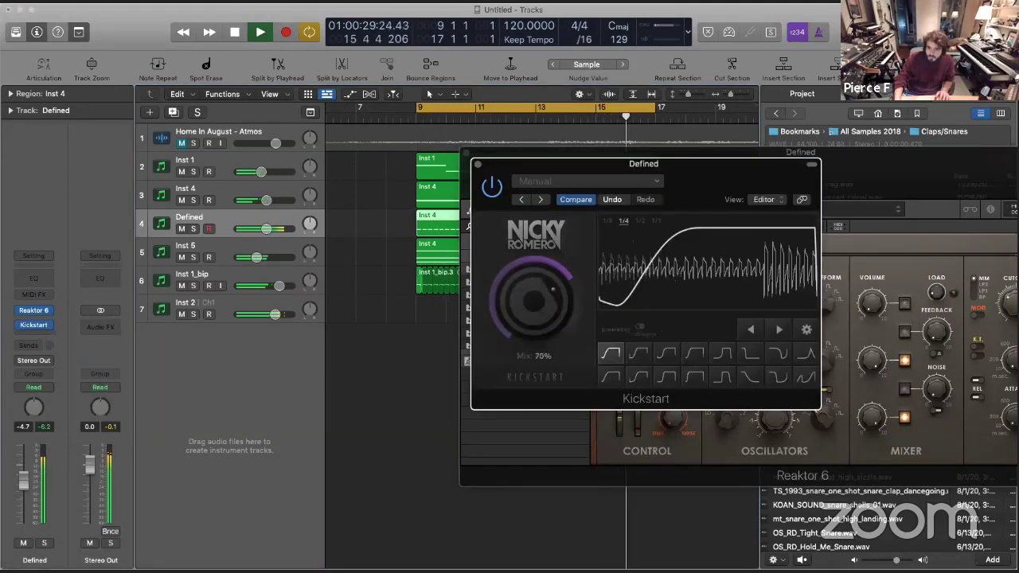
key("super+w")
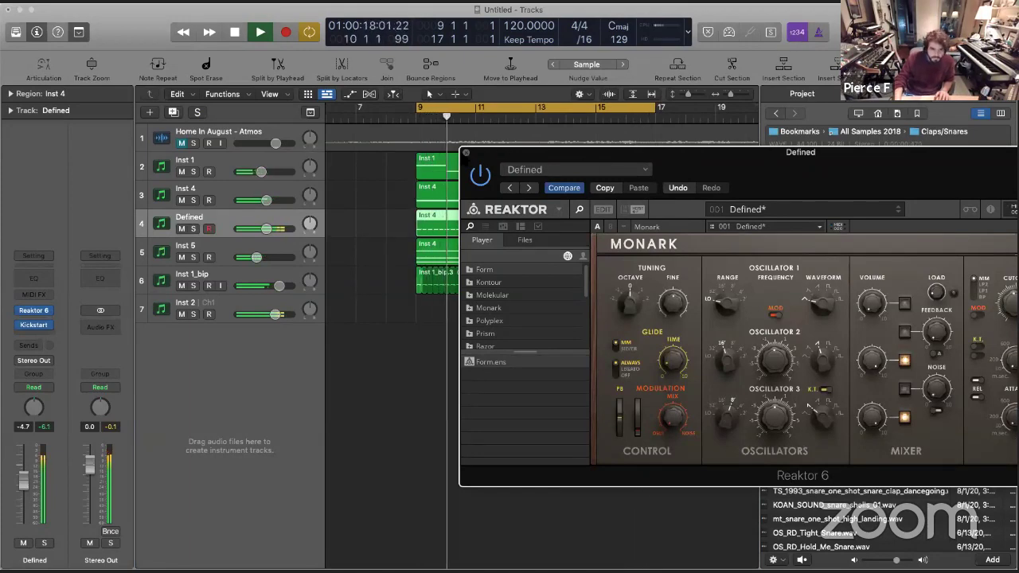
Review the Kickstart and Monark settings on the Defined track while the loop plays, and close the plug-in windows
left_click(34, 325)
key("super+w")
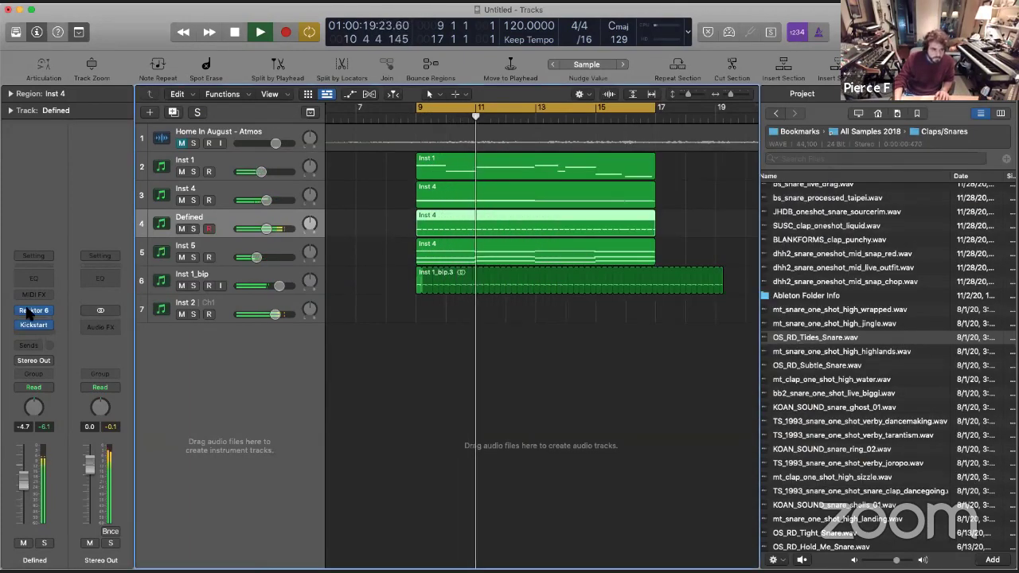
left_click(40, 311)
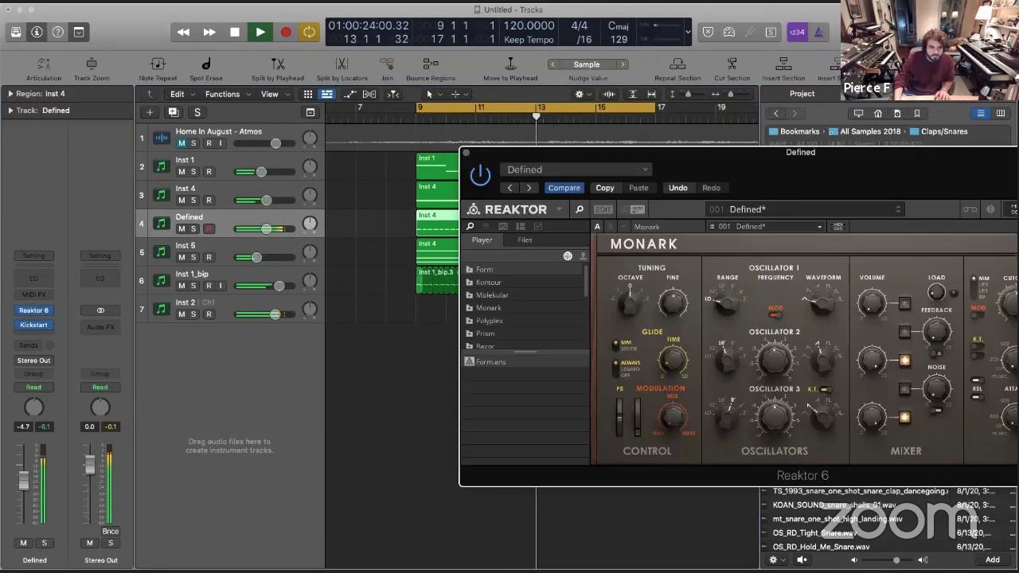
left_click(465, 152)
left_click(372, 228)
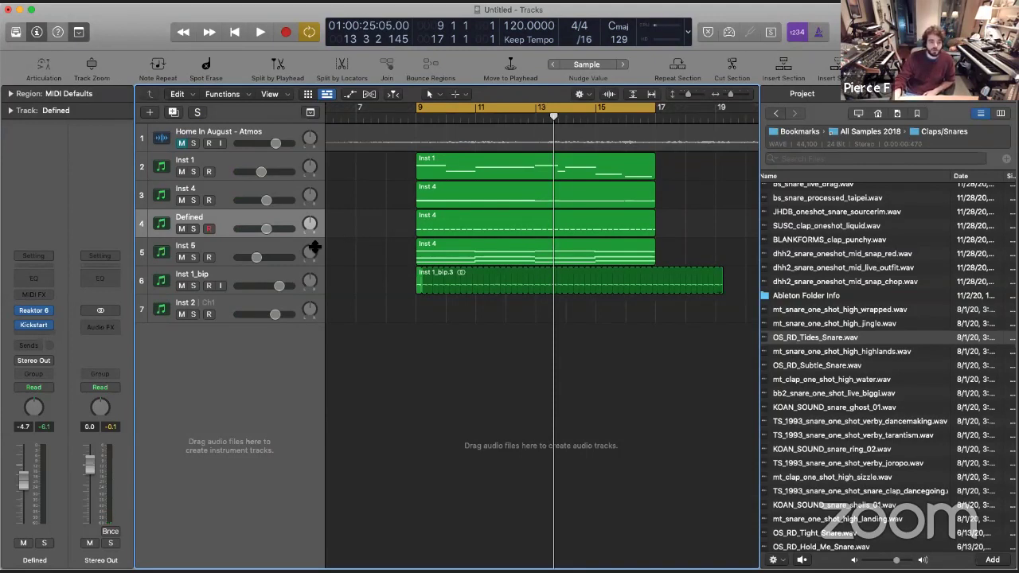
Audition the Inst 1_bip track in solo, return to the full mix, and stop playback
left_click(193, 285)
left_click(225, 271)
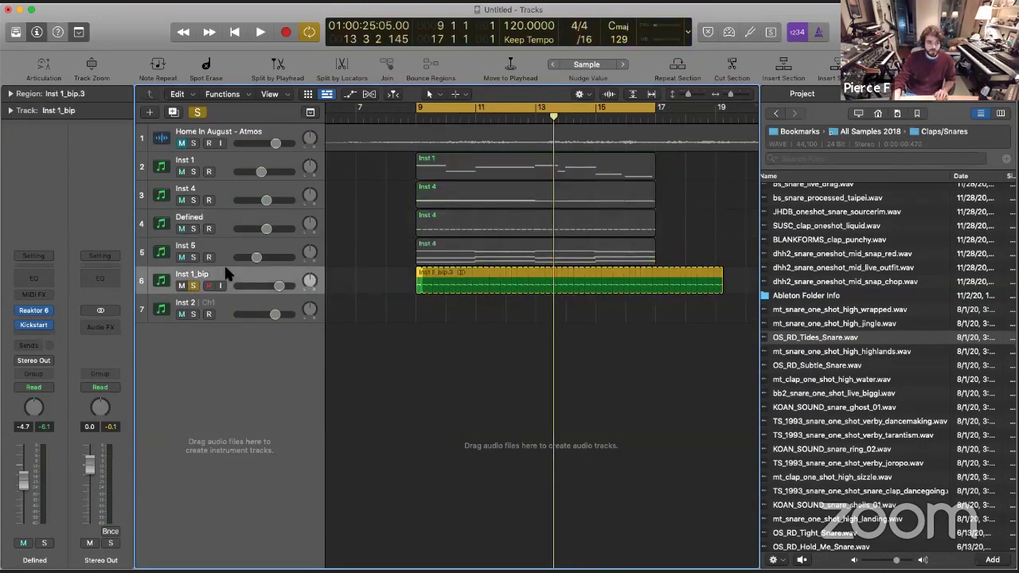
key("space")
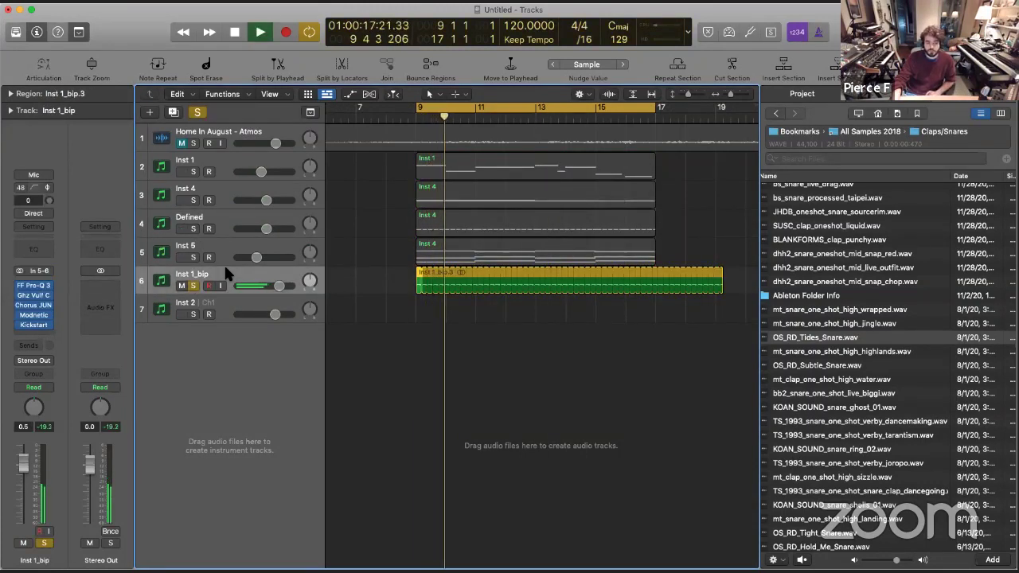
left_click(192, 285)
key("space")
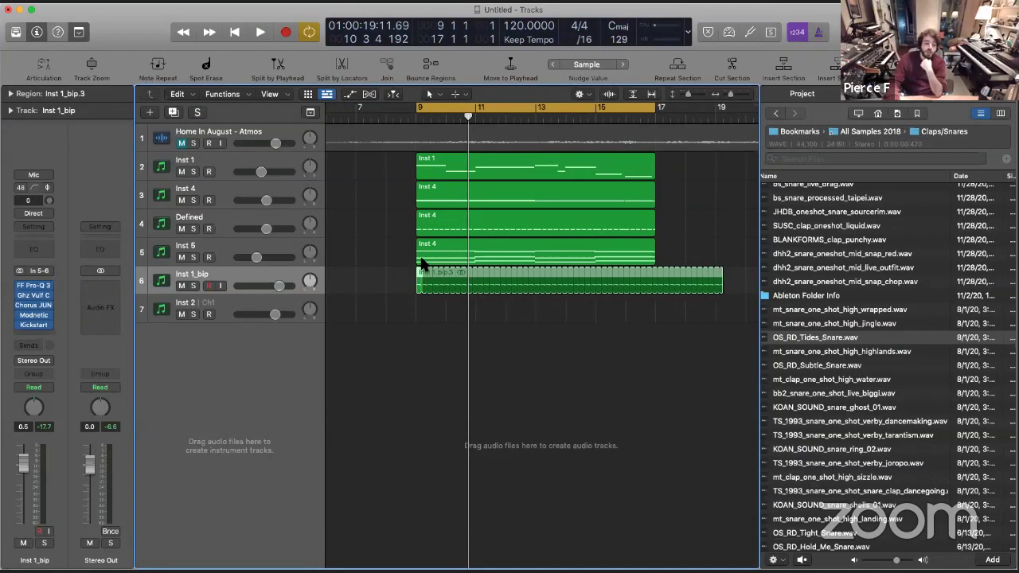
left_click(388, 275)
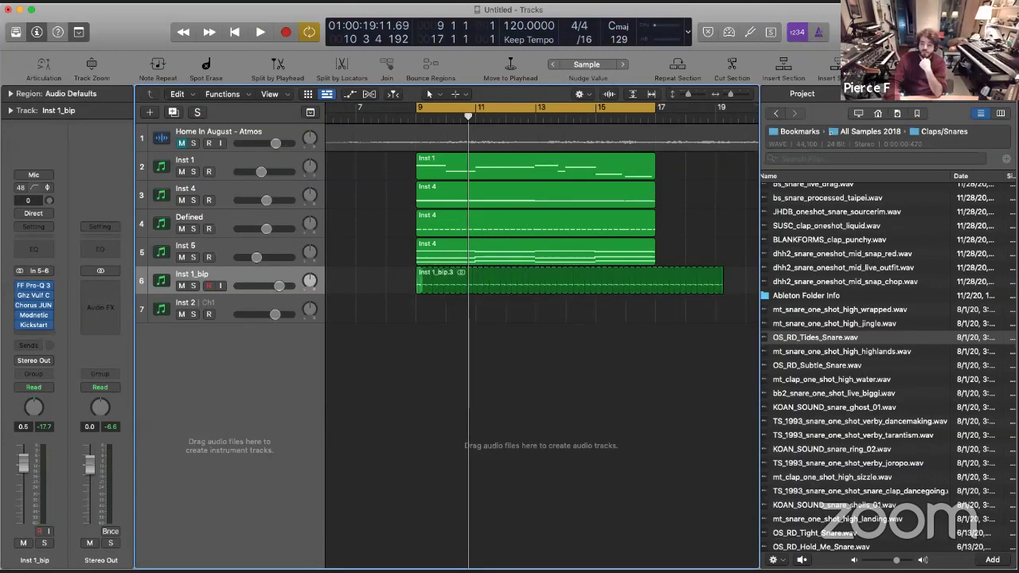